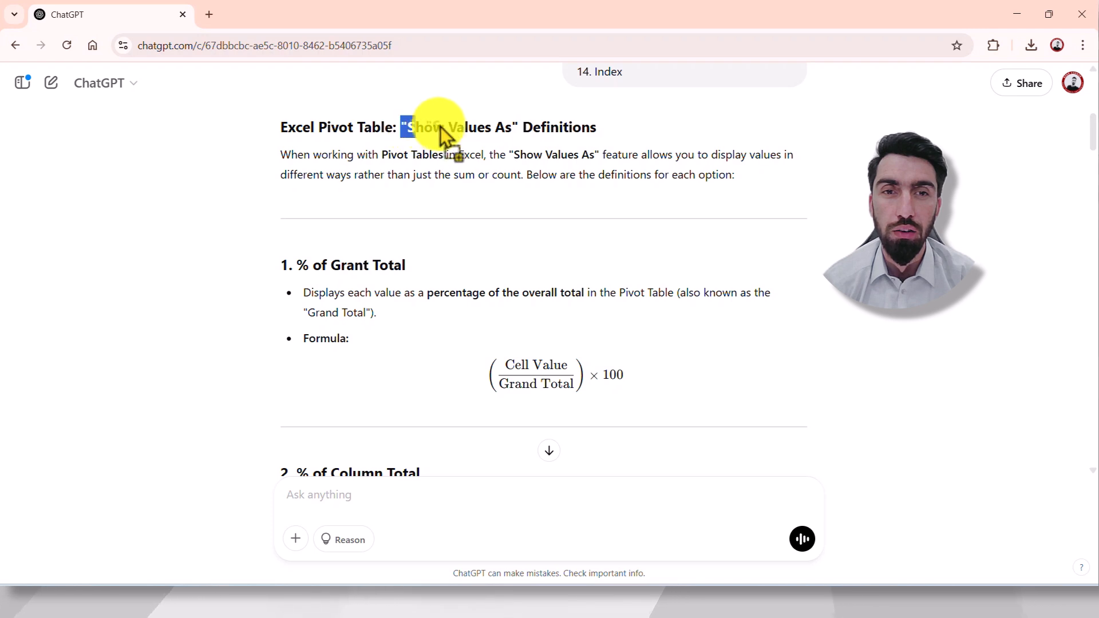
pyautogui.moveTo(474, 126); pyautogui.dragTo(518, 126)
pyautogui.click(412, 131)
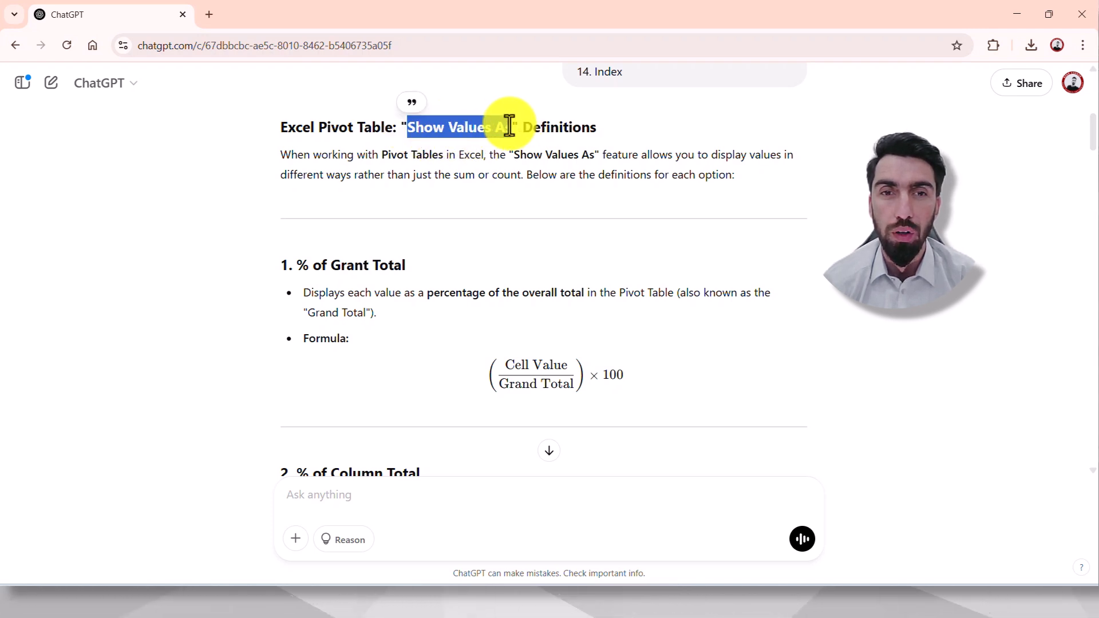
pyautogui.click(466, 130)
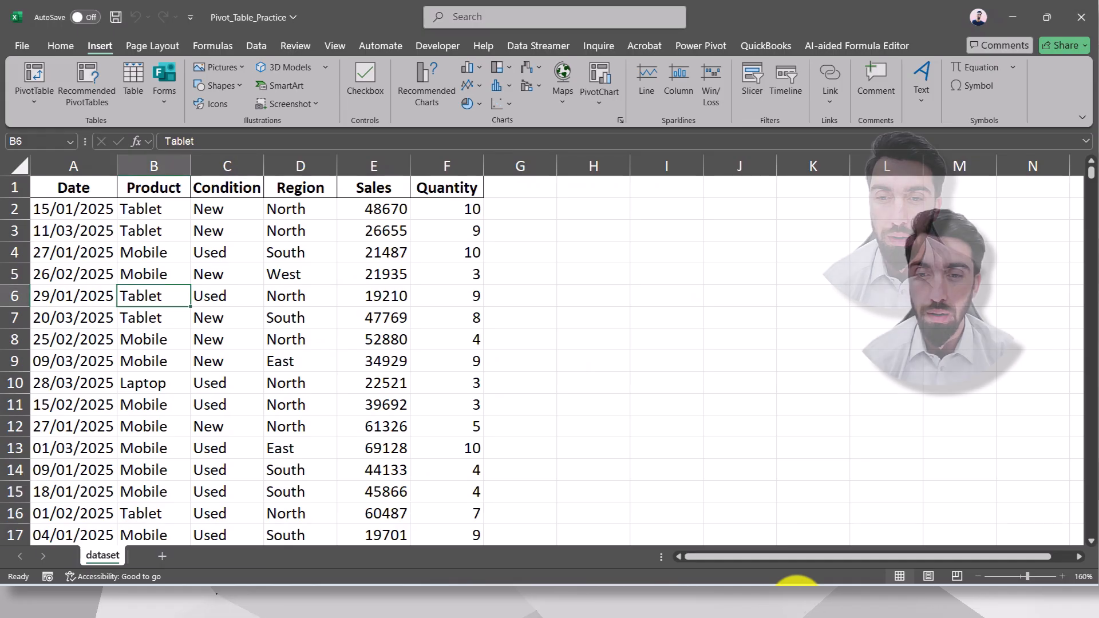
# - Review the dataset sheet's records across the Date, Product, Condition, Region, Sales and Quantity columns
pyautogui.click(245, 325)
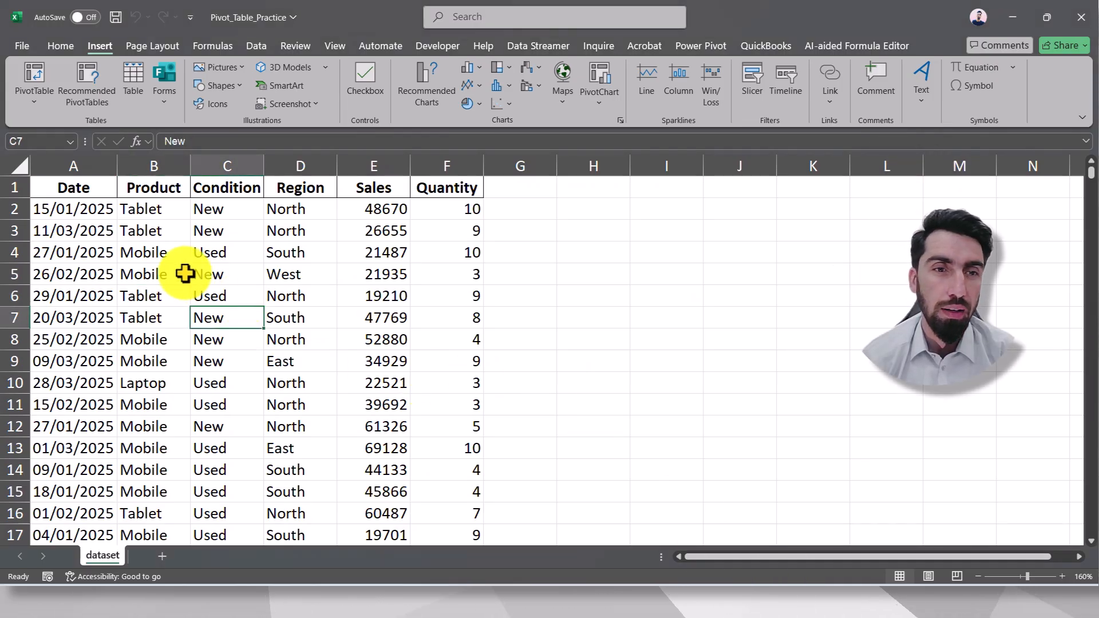
pyautogui.moveTo(63, 191); pyautogui.dragTo(429, 498)
pyautogui.click(229, 338)
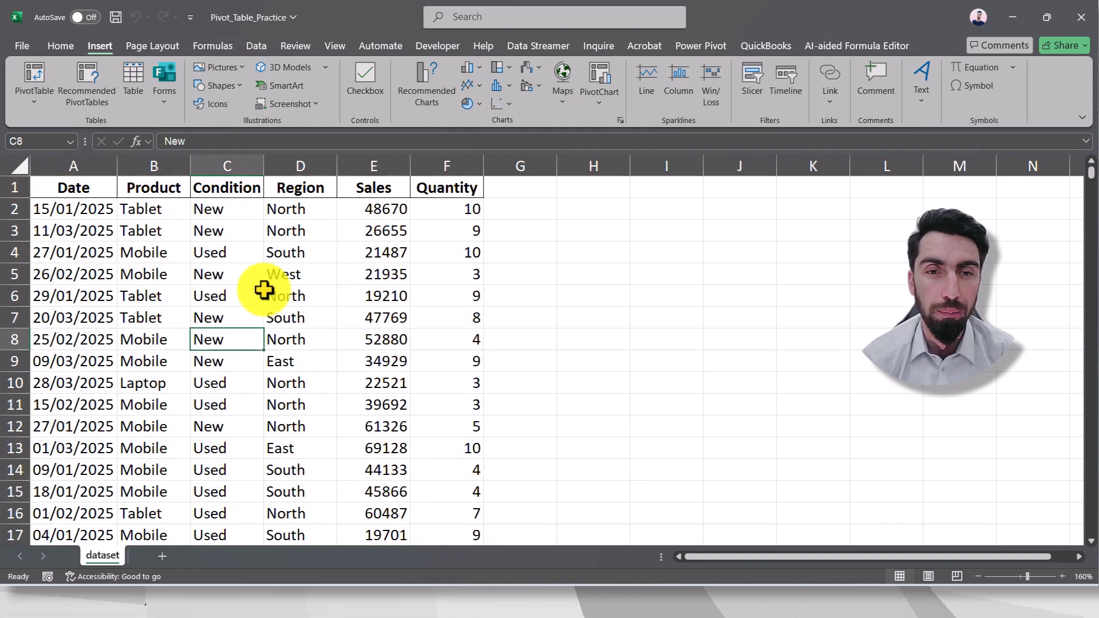
pyautogui.scroll(-13, 263, 289)
pyautogui.scroll(13, 267, 293)
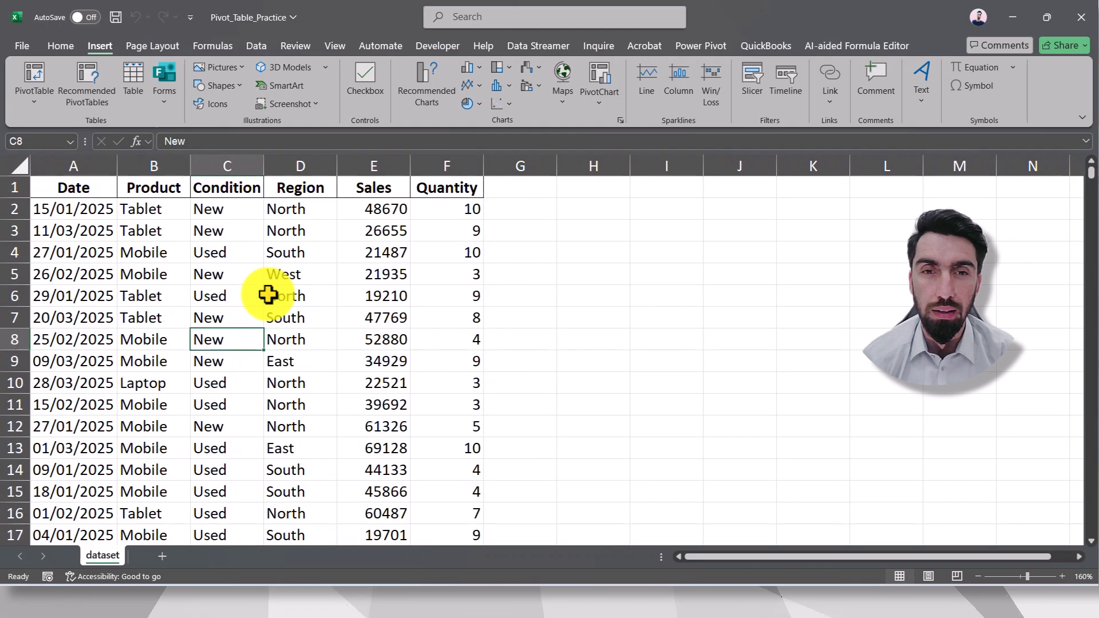
pyautogui.click(152, 257)
pyautogui.moveTo(77, 187); pyautogui.dragTo(79, 397)
pyautogui.click(149, 213)
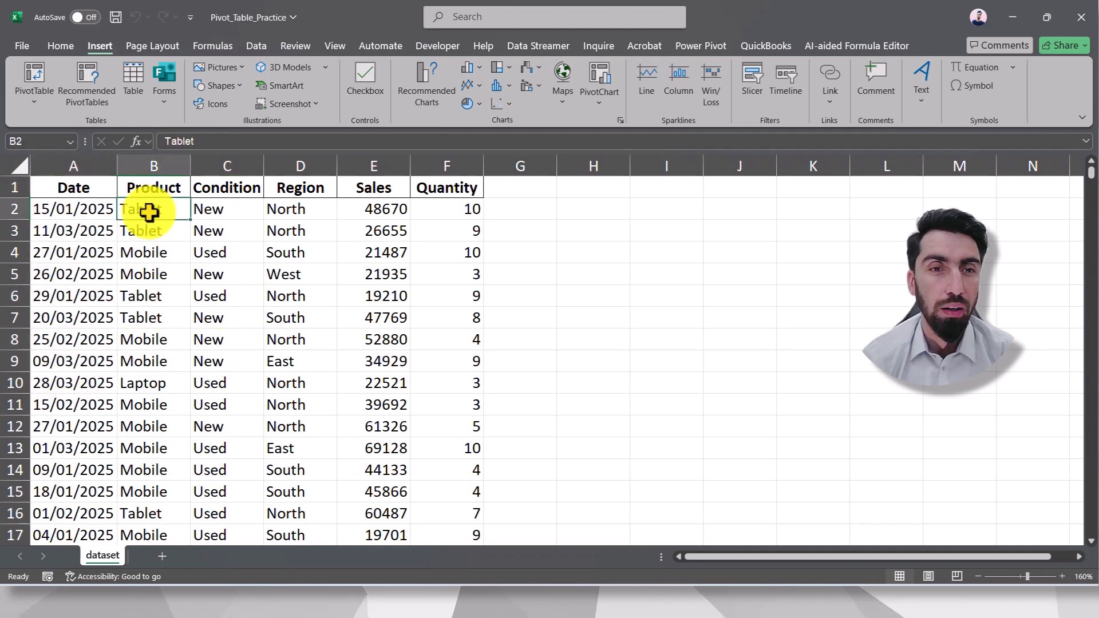
pyautogui.click(216, 213)
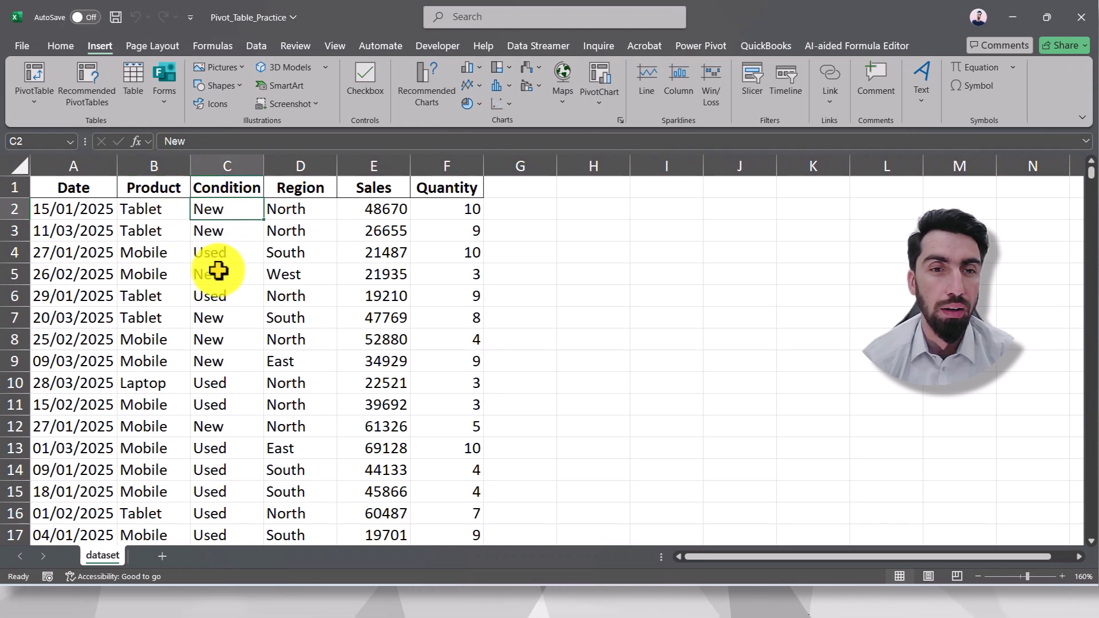
pyautogui.moveTo(301, 213); pyautogui.dragTo(317, 272)
pyautogui.click(299, 228)
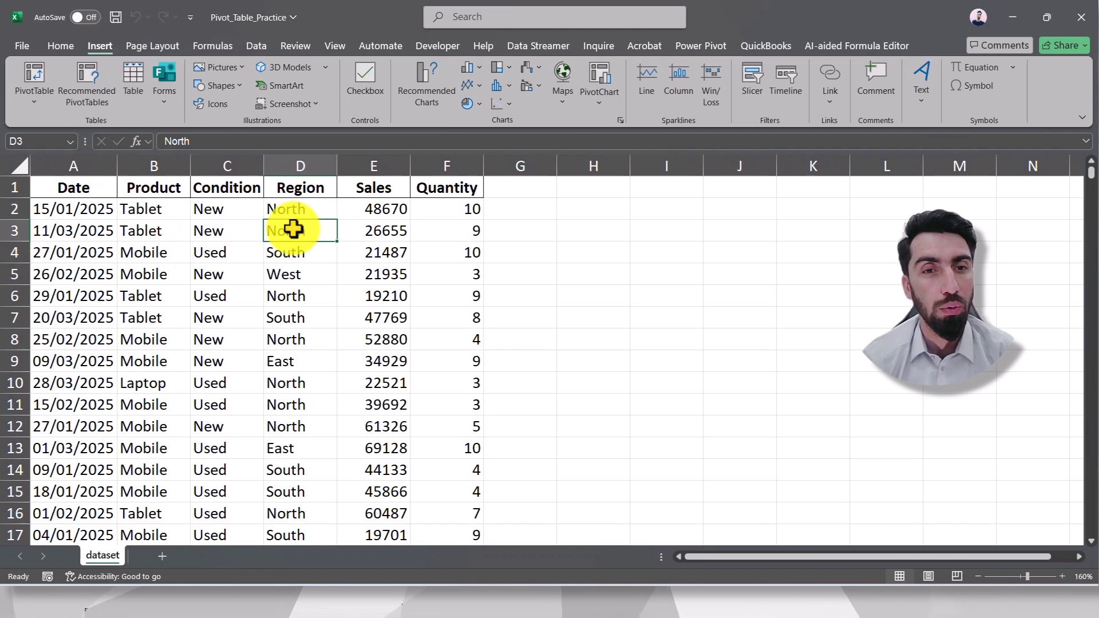
pyautogui.click(396, 208)
pyautogui.click(450, 209)
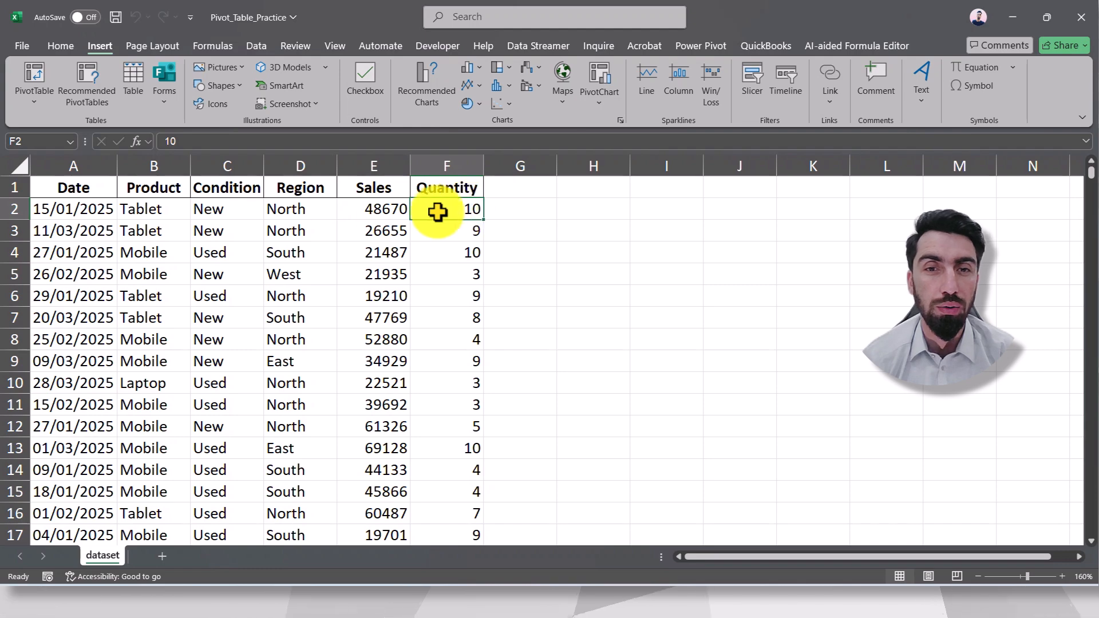
pyautogui.scroll(-20, 201, 258)
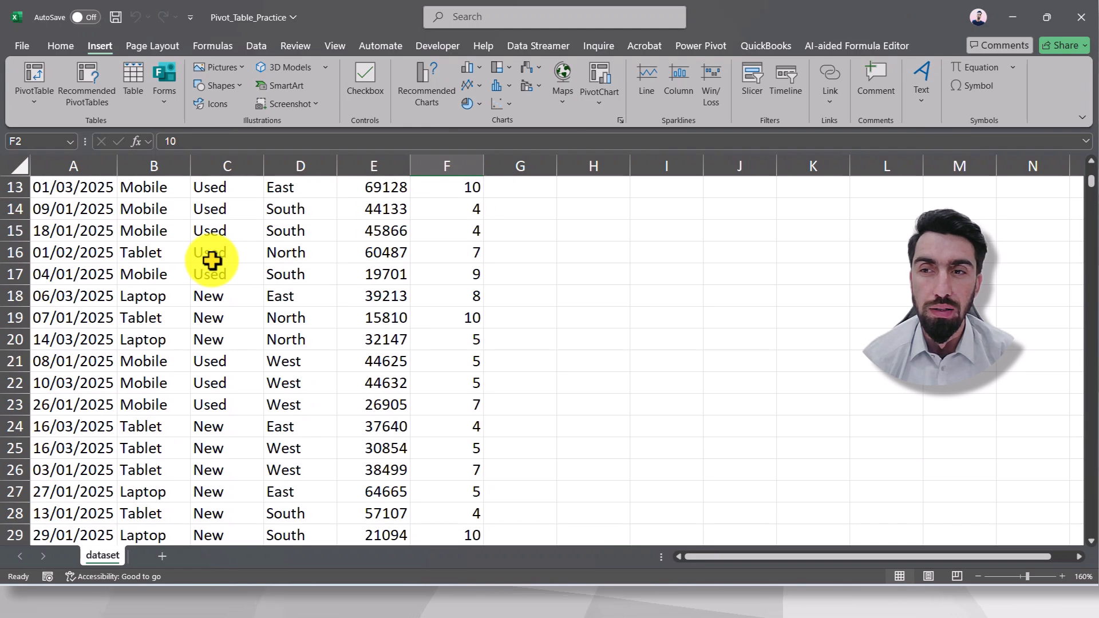
pyautogui.scroll(-7, 218, 258)
pyautogui.scroll(20, 218, 258)
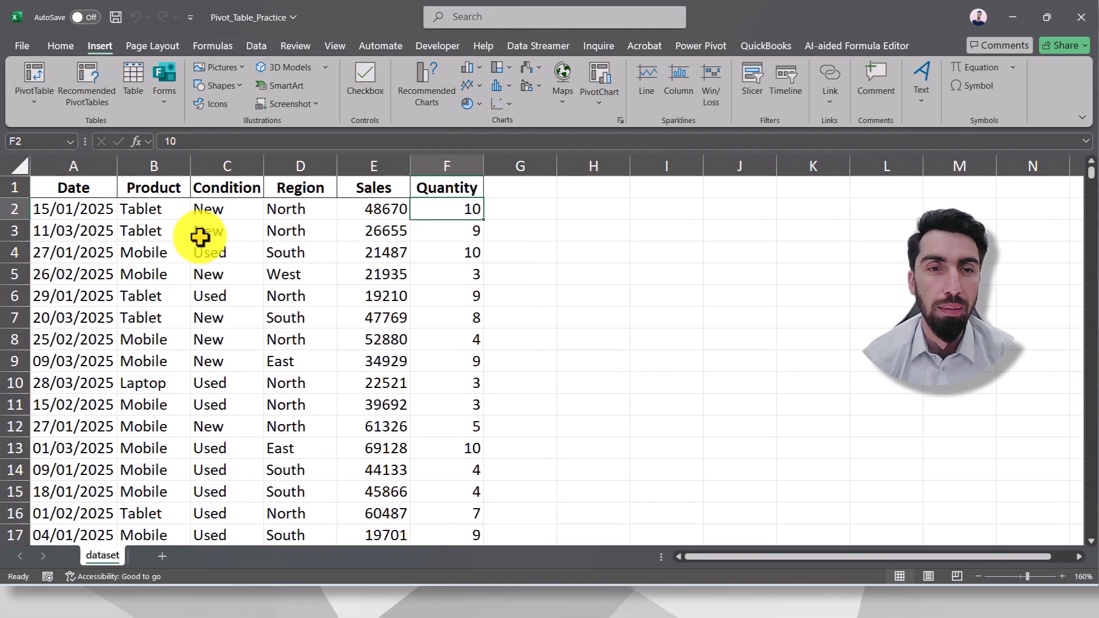
# - Insert a PivotTable based on the range dataset!$A$1:$F$501, placed on a new worksheet
pyautogui.click(222, 232)
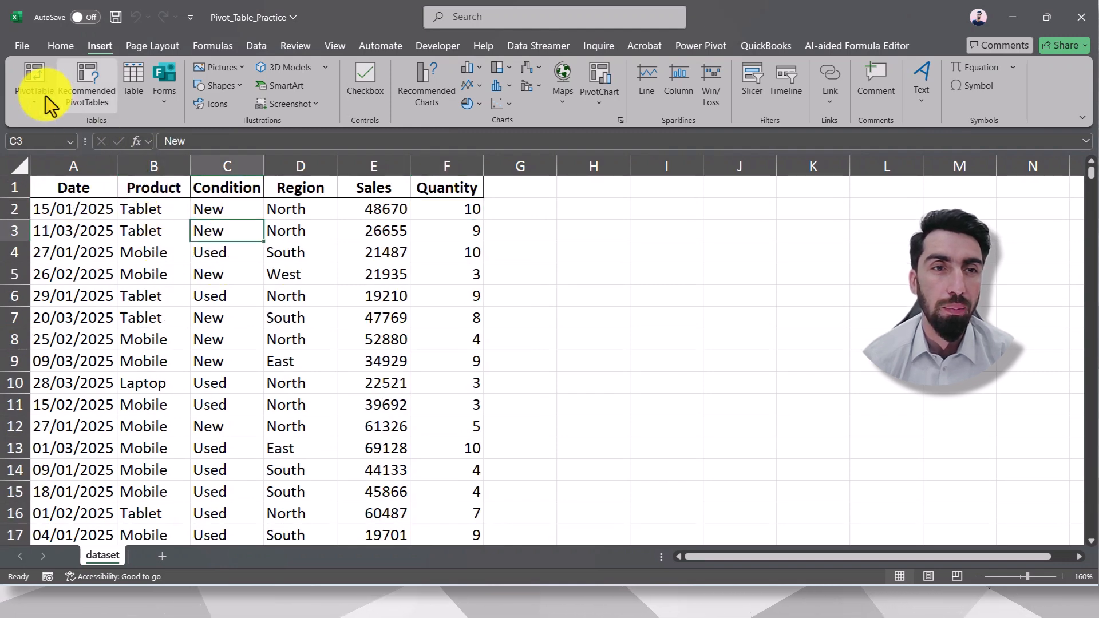
pyautogui.click(35, 80)
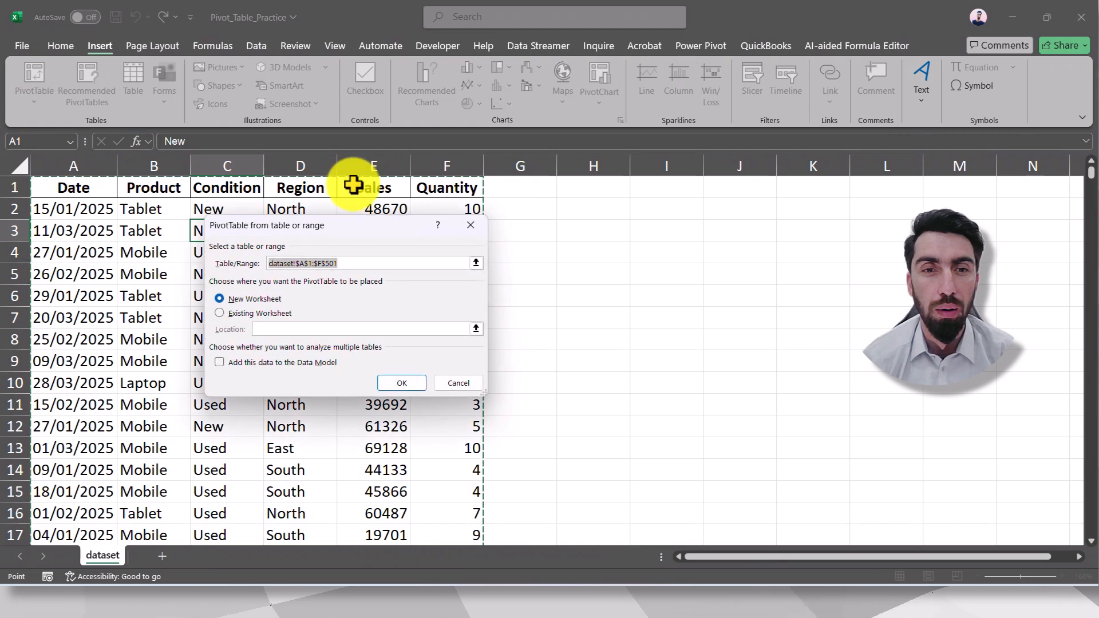
pyautogui.moveTo(335, 241); pyautogui.dragTo(566, 270)
pyautogui.moveTo(660, 282); pyautogui.dragTo(523, 263)
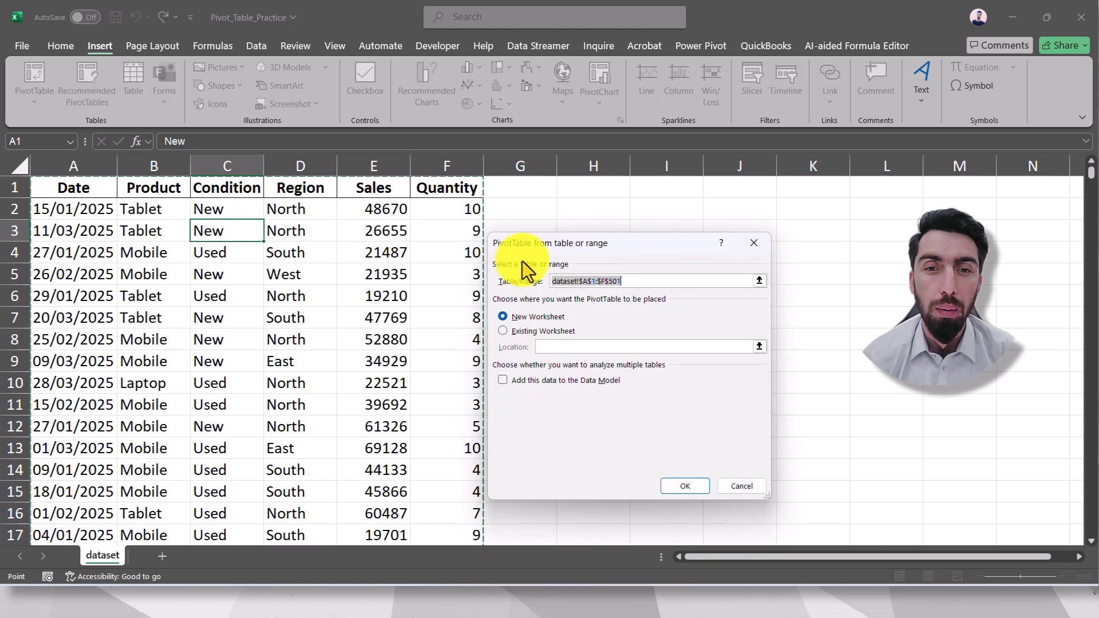
pyautogui.moveTo(581, 245)
pyautogui.mouseDown()
pyautogui.moveTo(583, 279)
pyautogui.moveTo(568, 257)
pyautogui.mouseUp()
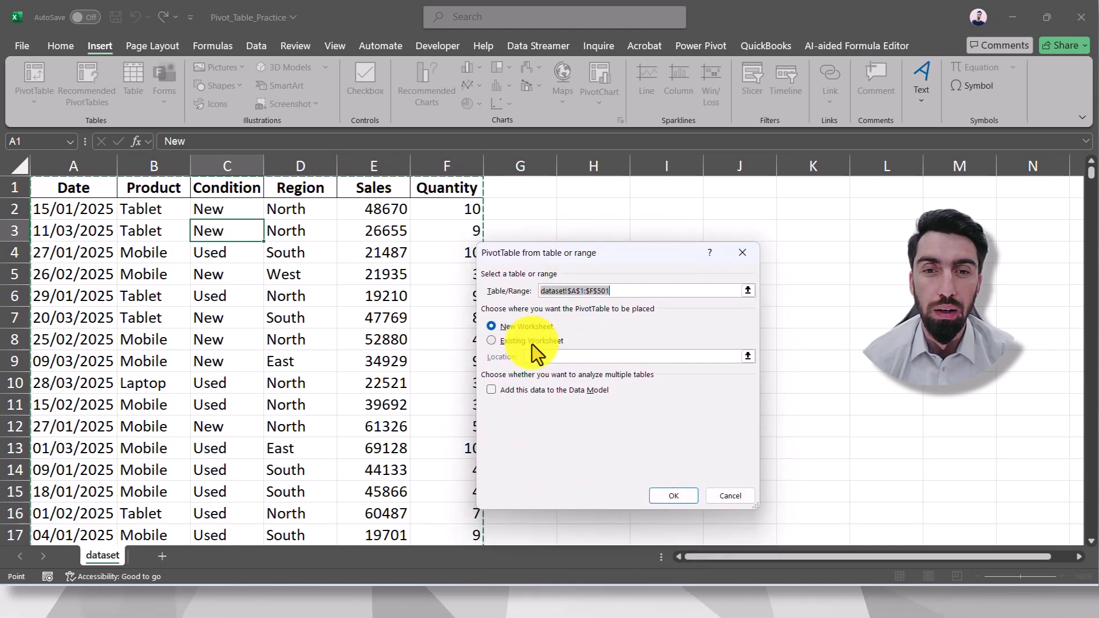
pyautogui.click(674, 496)
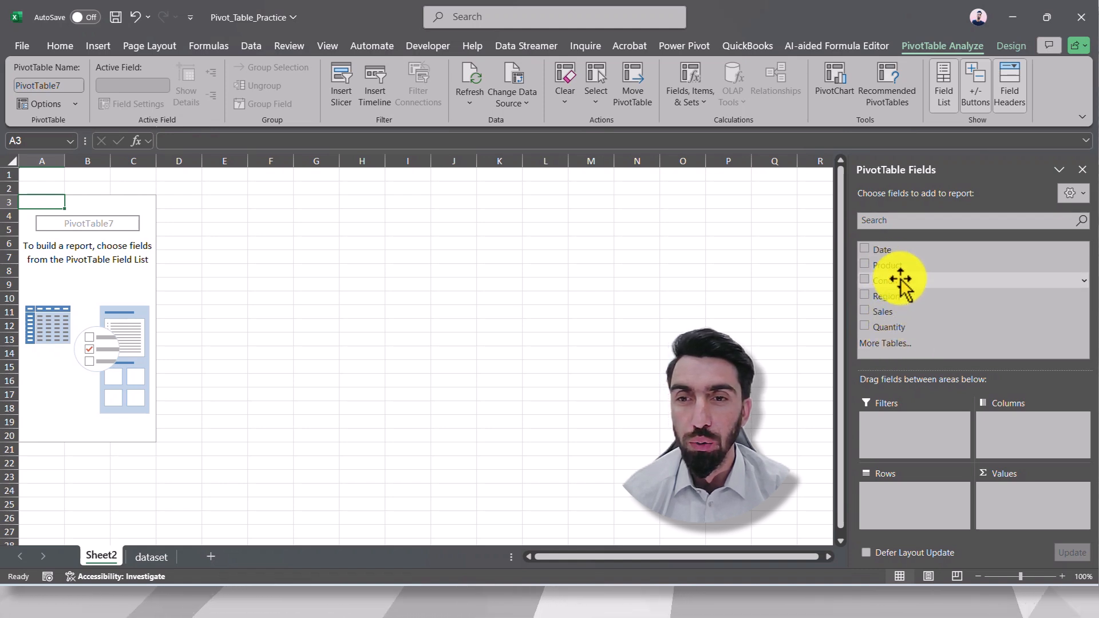
# - Build the pivot table with Region as the row field and the sum of Sales as the values
pyautogui.moveTo(898, 295); pyautogui.dragTo(908, 496)
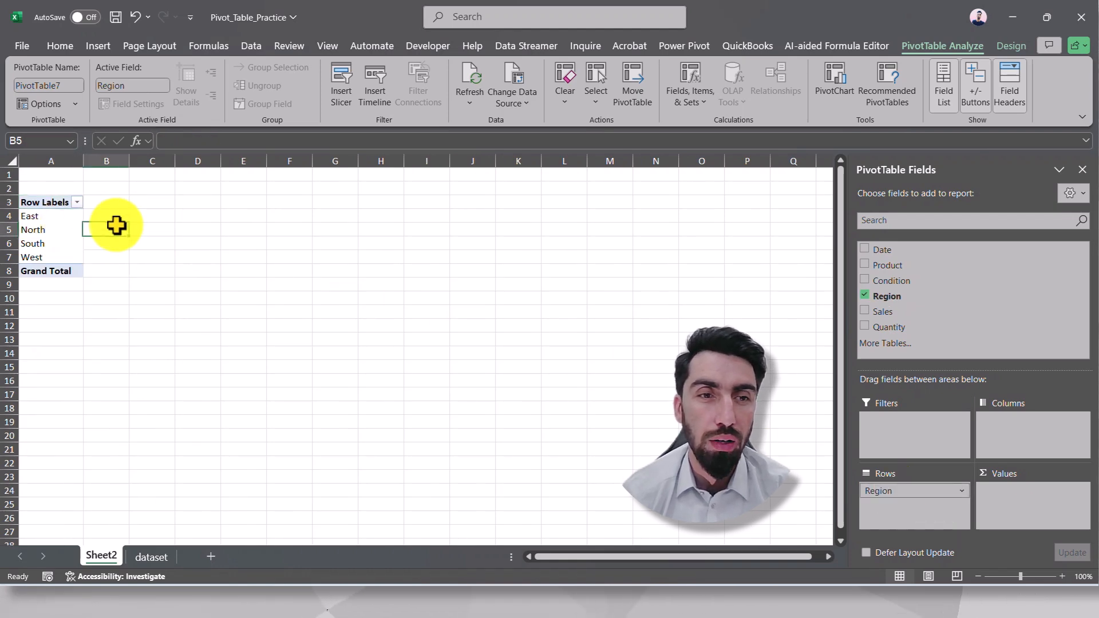
pyautogui.keyDown('ctrl'); pyautogui.scroll(4, 118, 226); pyautogui.keyUp('ctrl')
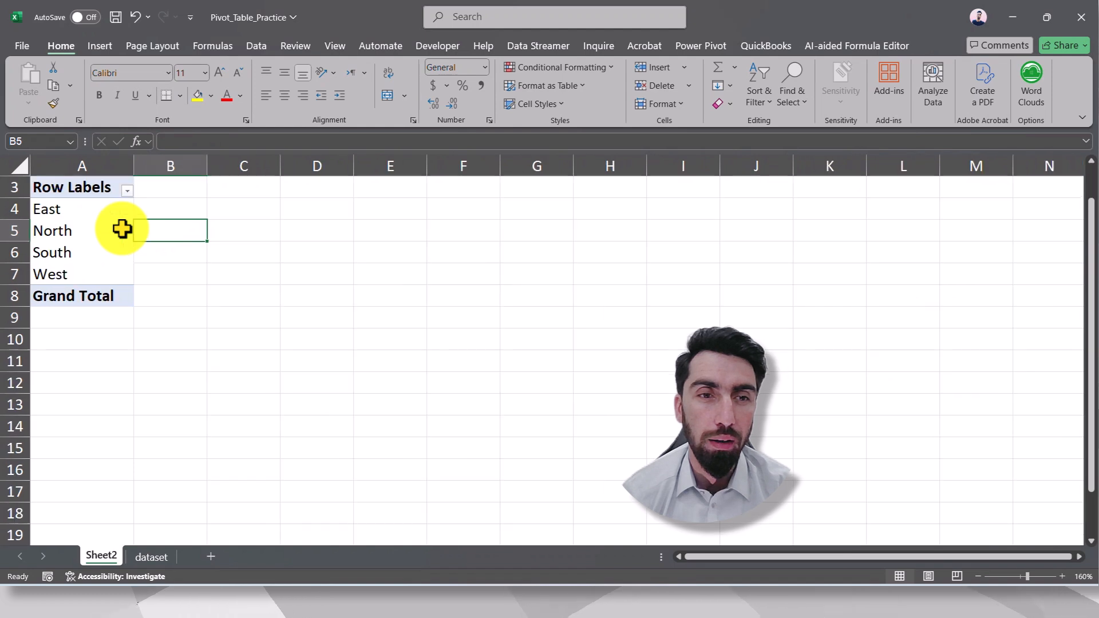
pyautogui.scroll(1, 122, 229)
pyautogui.click(238, 228)
pyautogui.click(84, 283)
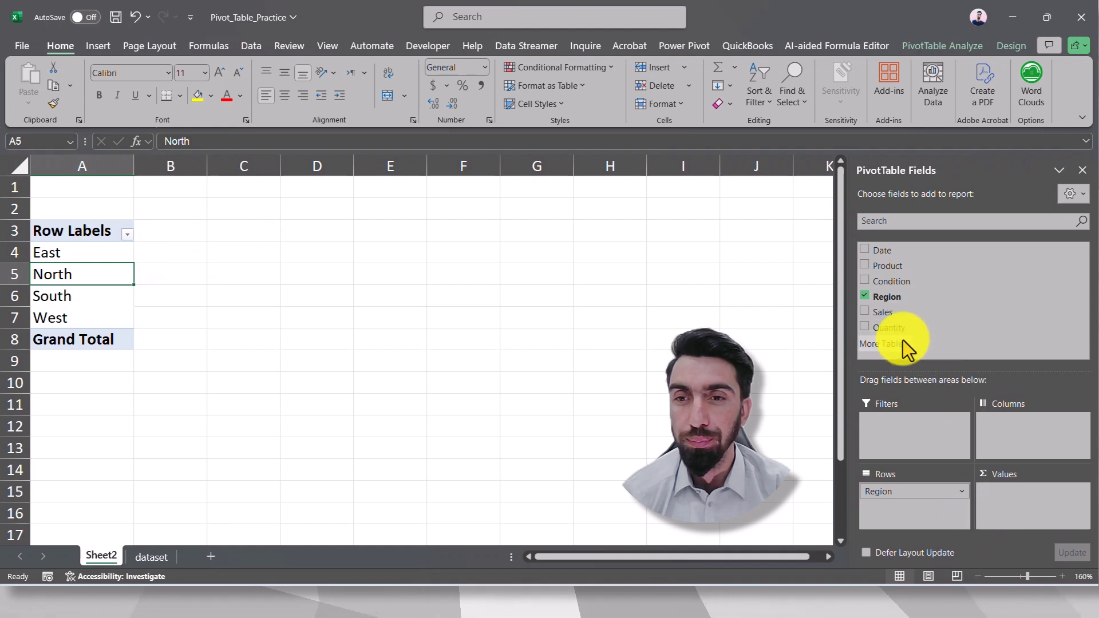
pyautogui.moveTo(891, 312); pyautogui.dragTo(1030, 503)
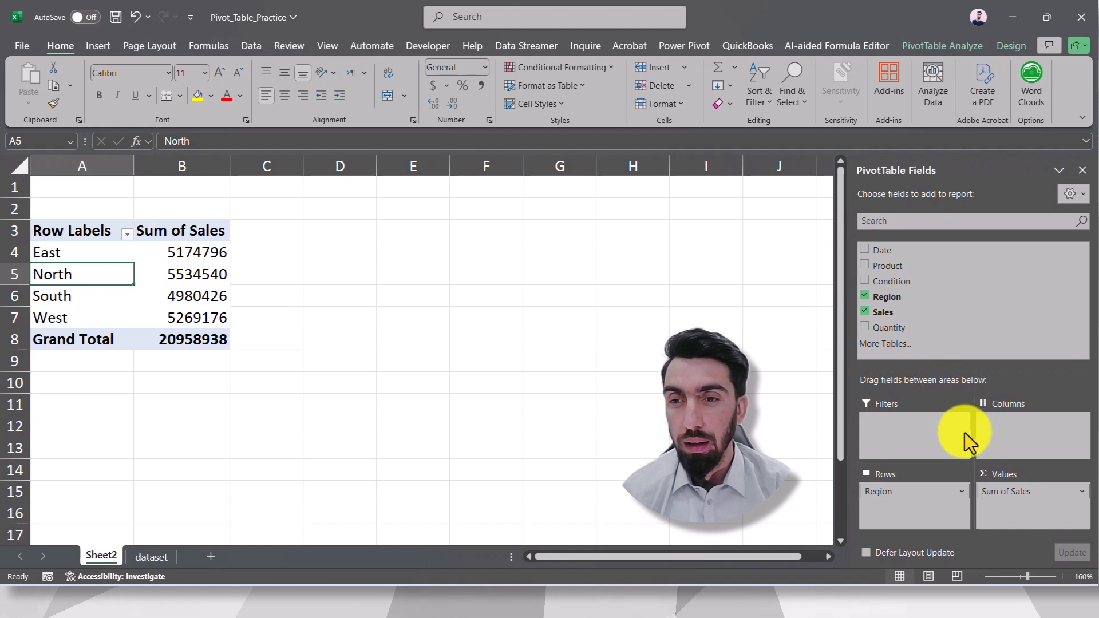
# - Examine the Show Values As calculation options in the value field settings of Sum of Sales, and close the settings without changes
pyautogui.click(1034, 493)
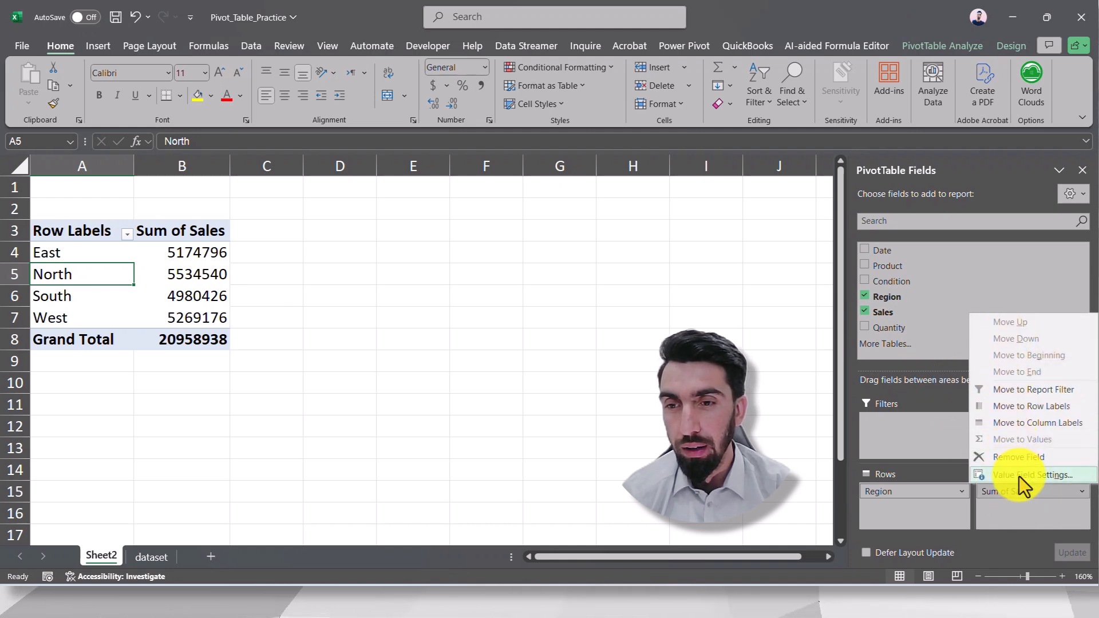
pyautogui.click(1019, 476)
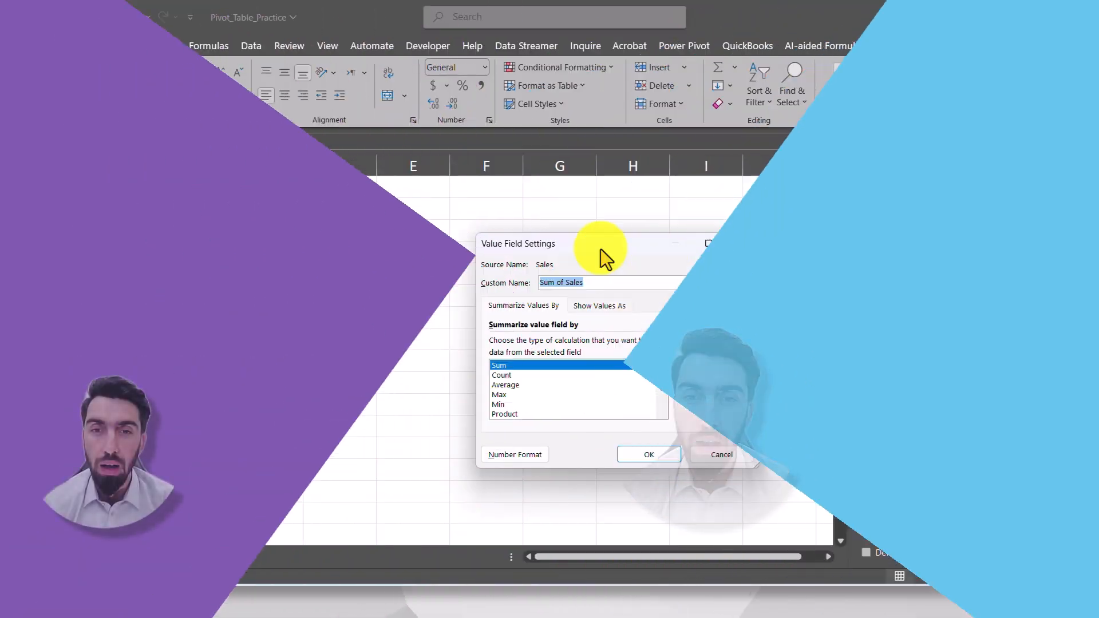
pyautogui.moveTo(600, 244); pyautogui.dragTo(555, 201)
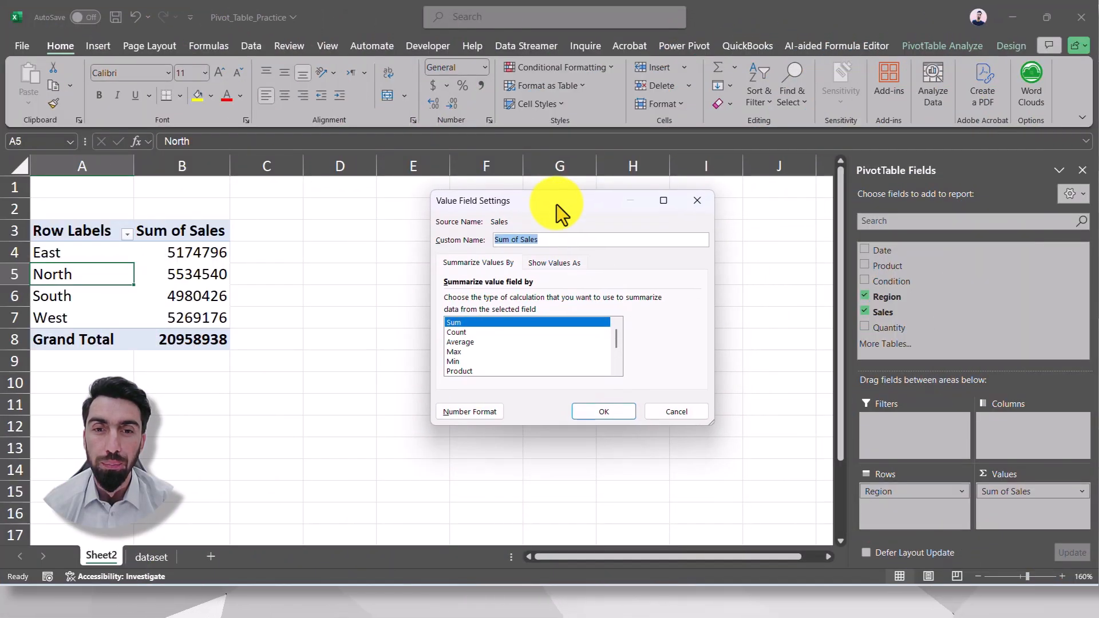
pyautogui.click(538, 265)
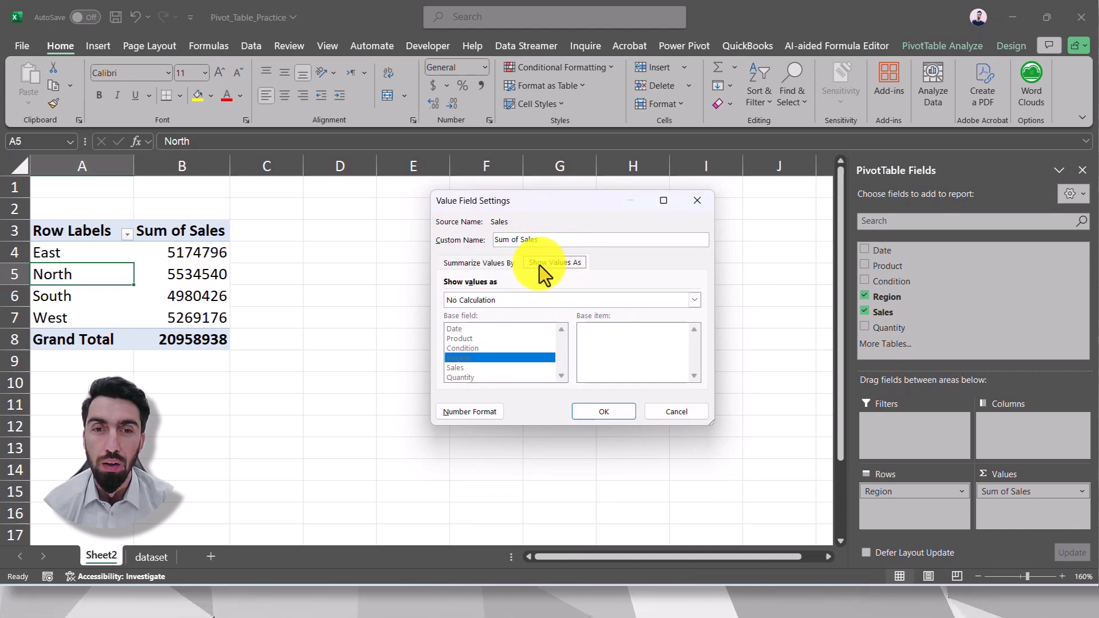
pyautogui.click(545, 300)
pyautogui.scroll(-2, 521, 331)
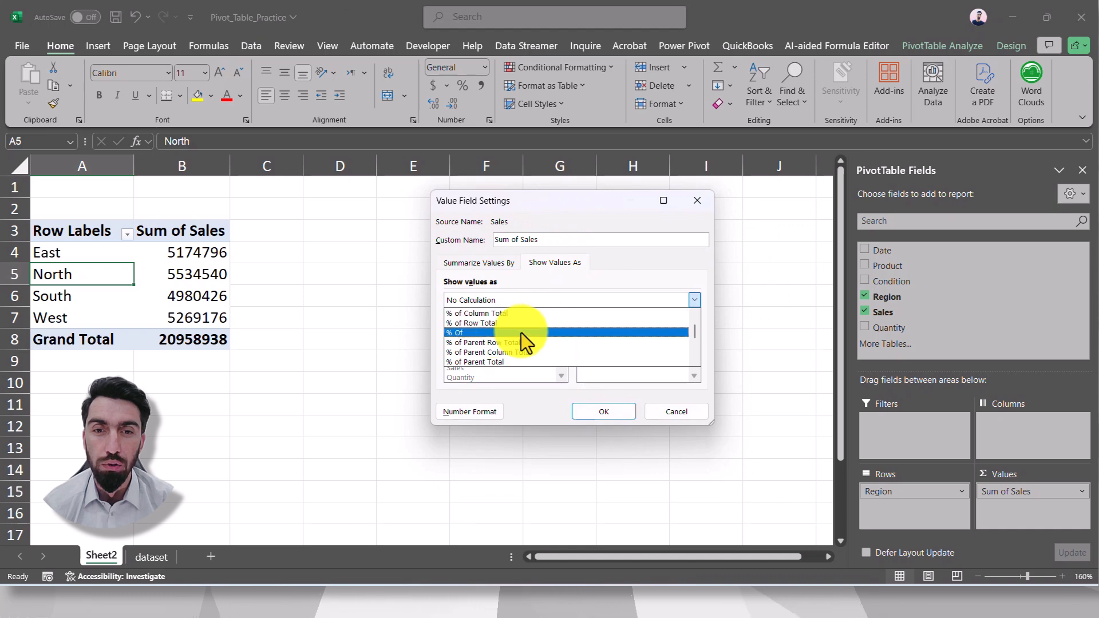
pyautogui.scroll(-2, 522, 332)
pyautogui.scroll(4, 521, 332)
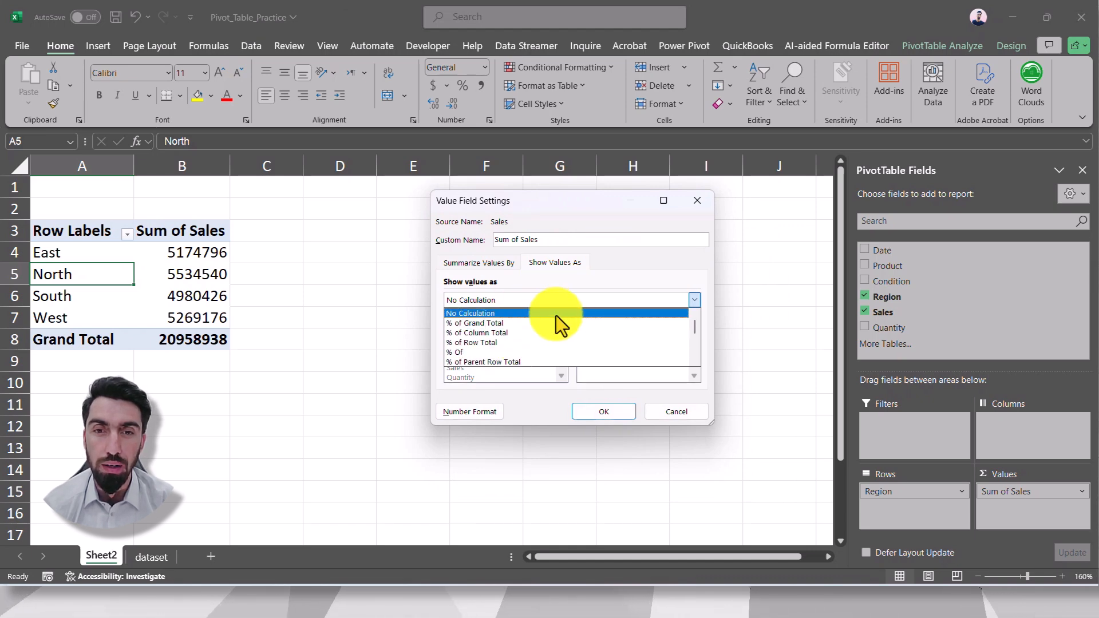
pyautogui.click(615, 258)
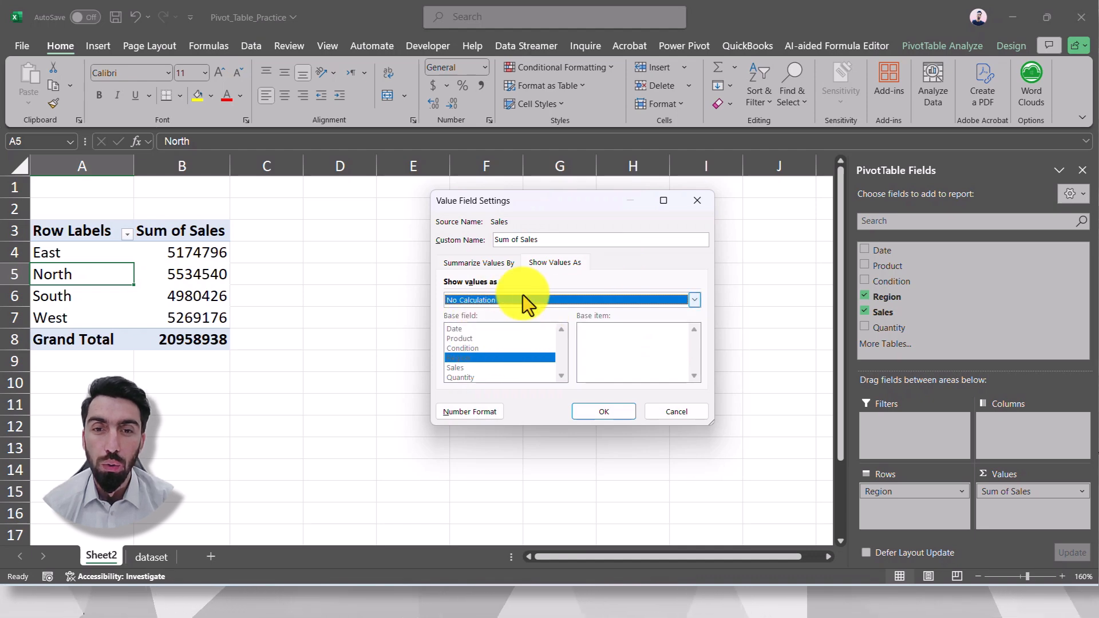
pyautogui.click(576, 301)
pyautogui.click(576, 301)
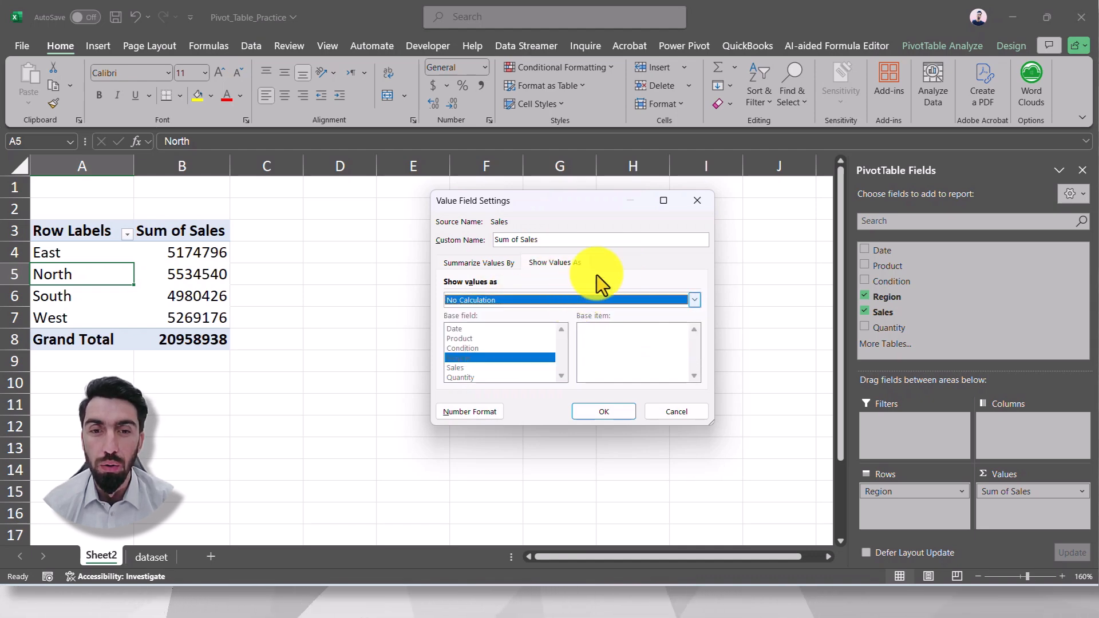
pyautogui.click(702, 200)
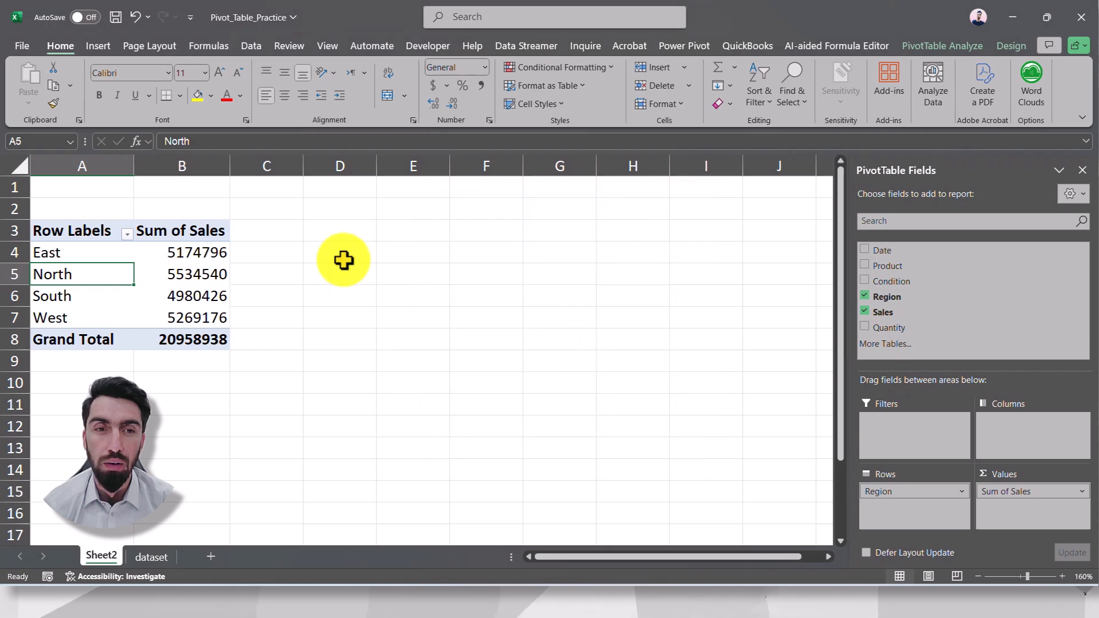
# - Look through the Show Values As calculations offered directly on the East region's sales value, without applying one
pyautogui.click(191, 253)
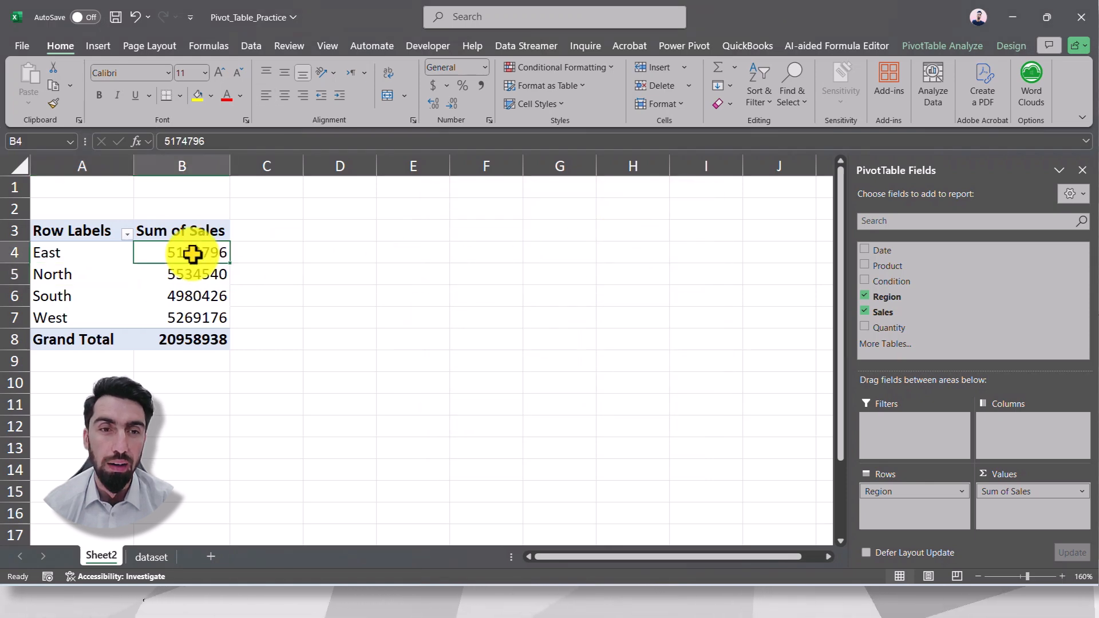
pyautogui.rightClick(192, 254)
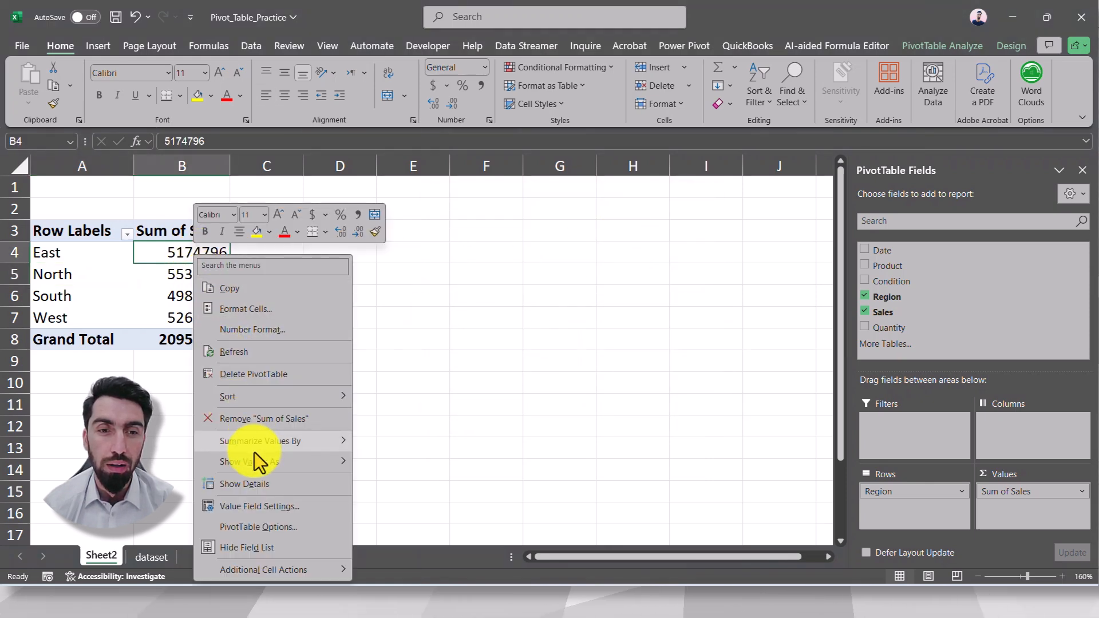
pyautogui.moveTo(256, 462)
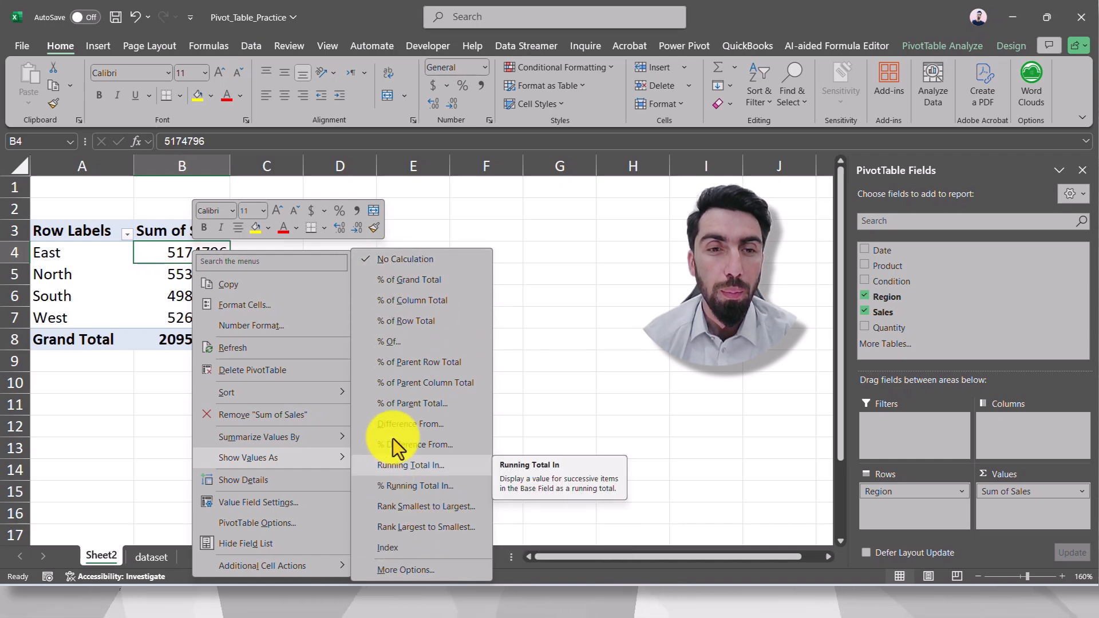
pyautogui.click(516, 351)
pyautogui.click(189, 281)
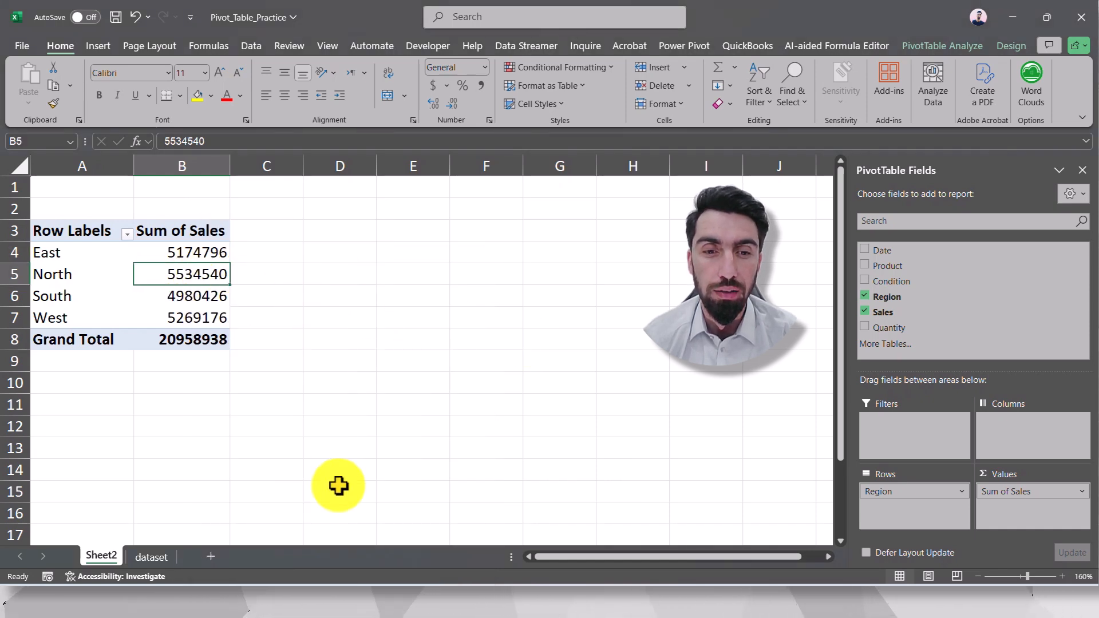
# - Switch to the ChatGPT page in the browser and read the definition and formula for the first Show Values As option
pyautogui.click(351, 579)
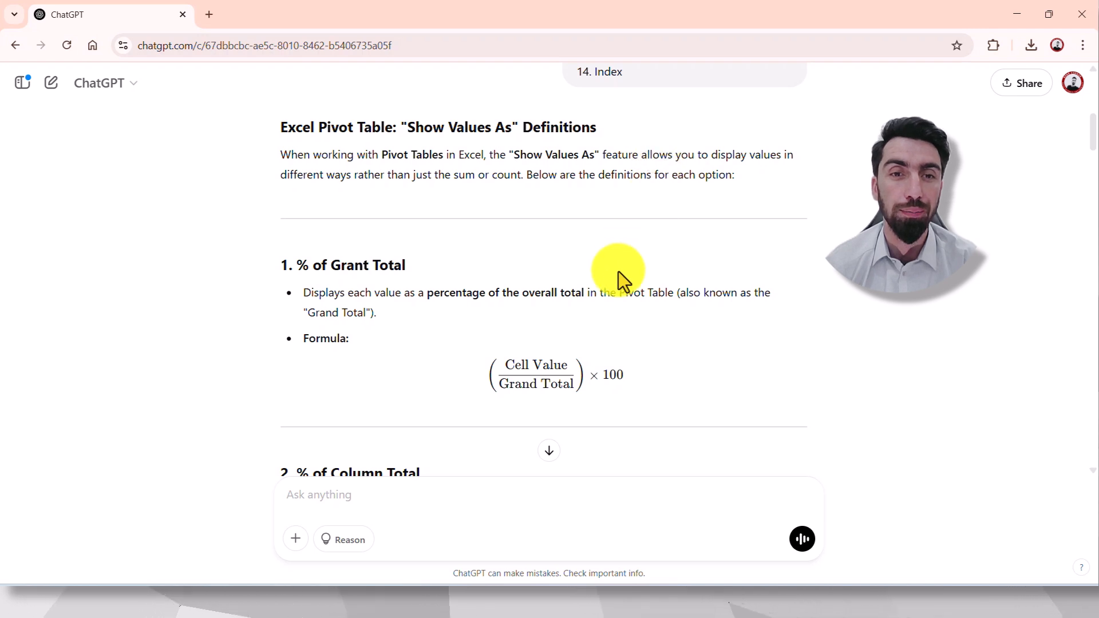
pyautogui.scroll(-1, 428, 260)
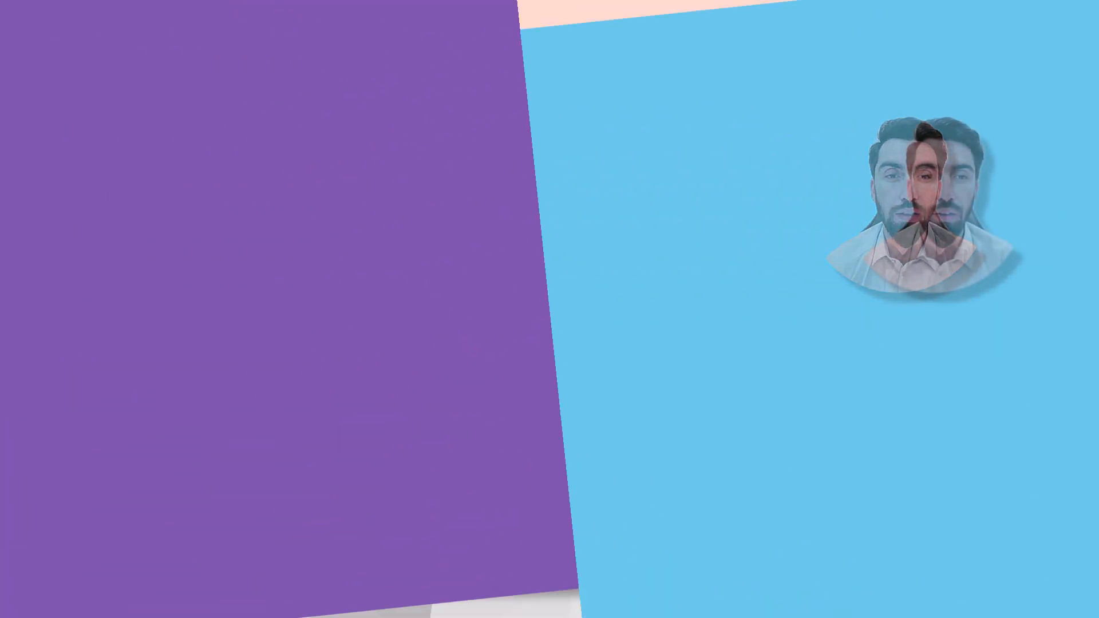
# - Read the definition and formula of the % of Grand Total option on the ChatGPT page
pyautogui.moveTo(297, 194); pyautogui.dragTo(403, 194)
pyautogui.click(352, 194)
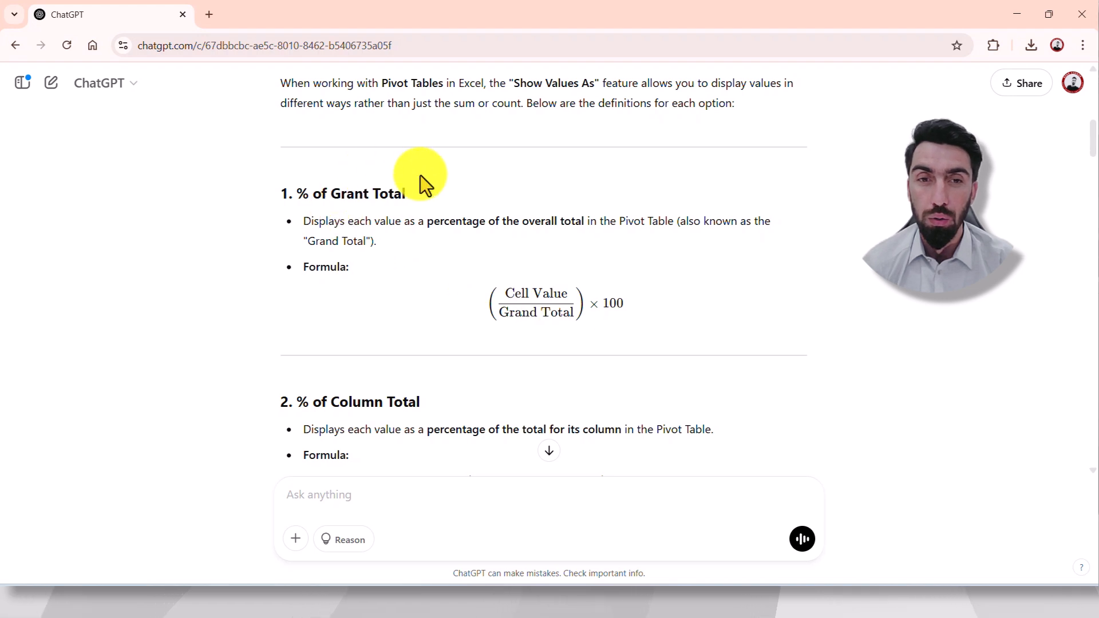
pyautogui.moveTo(292, 192); pyautogui.dragTo(560, 283)
pyautogui.click(491, 220)
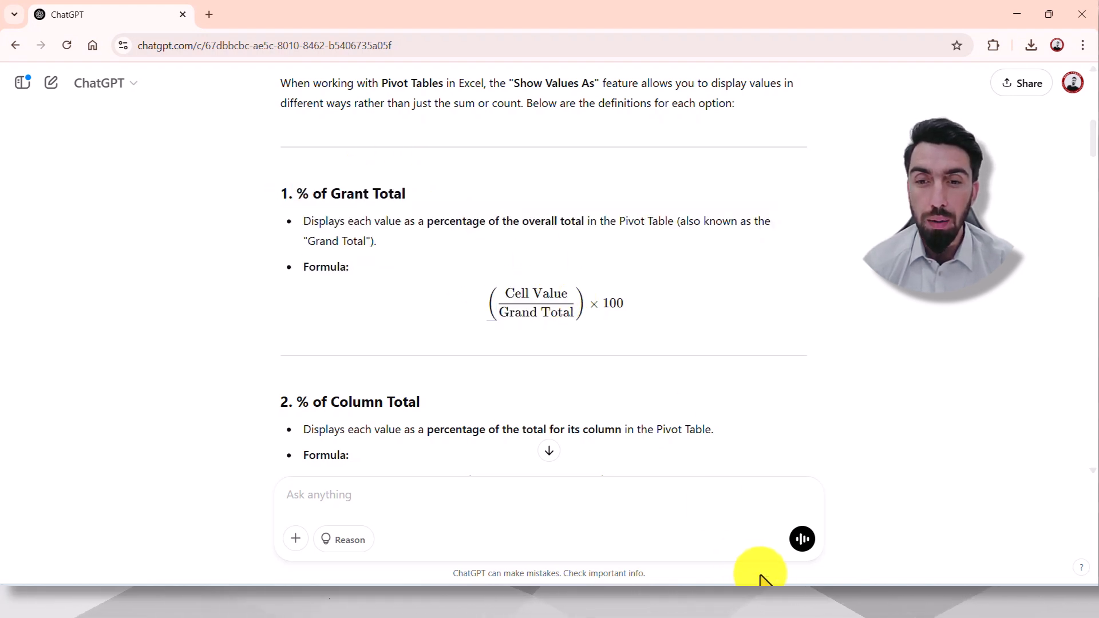
# - Switch to Excel and compare each region's sales value with the Grand Total in the pivot table
pyautogui.click(789, 585)
pyautogui.click(332, 271)
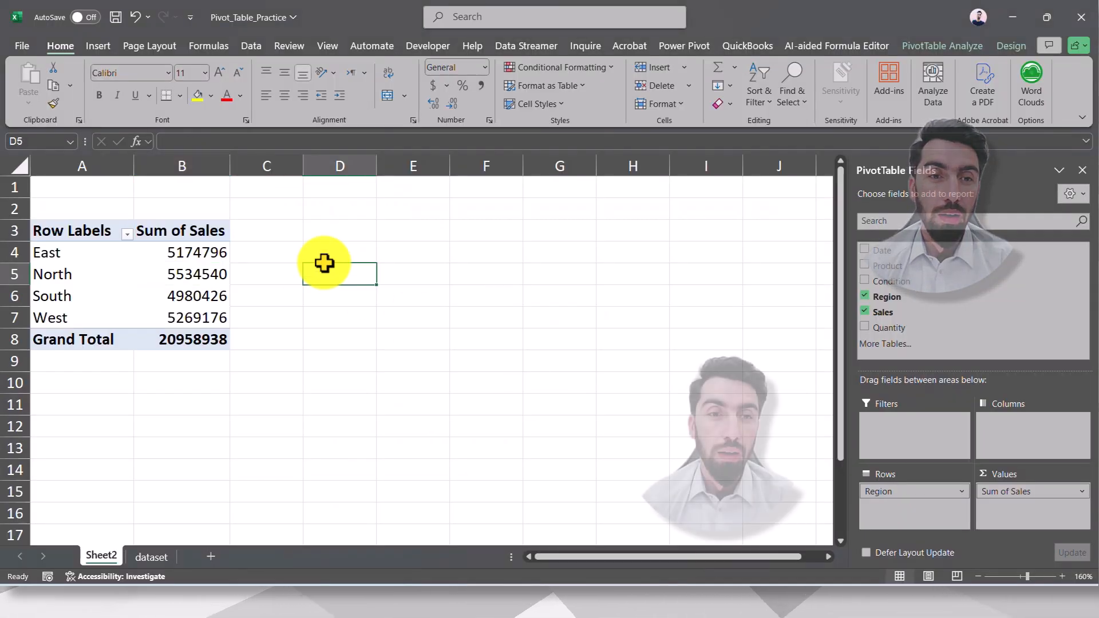
pyautogui.click(190, 251)
pyautogui.click(286, 272)
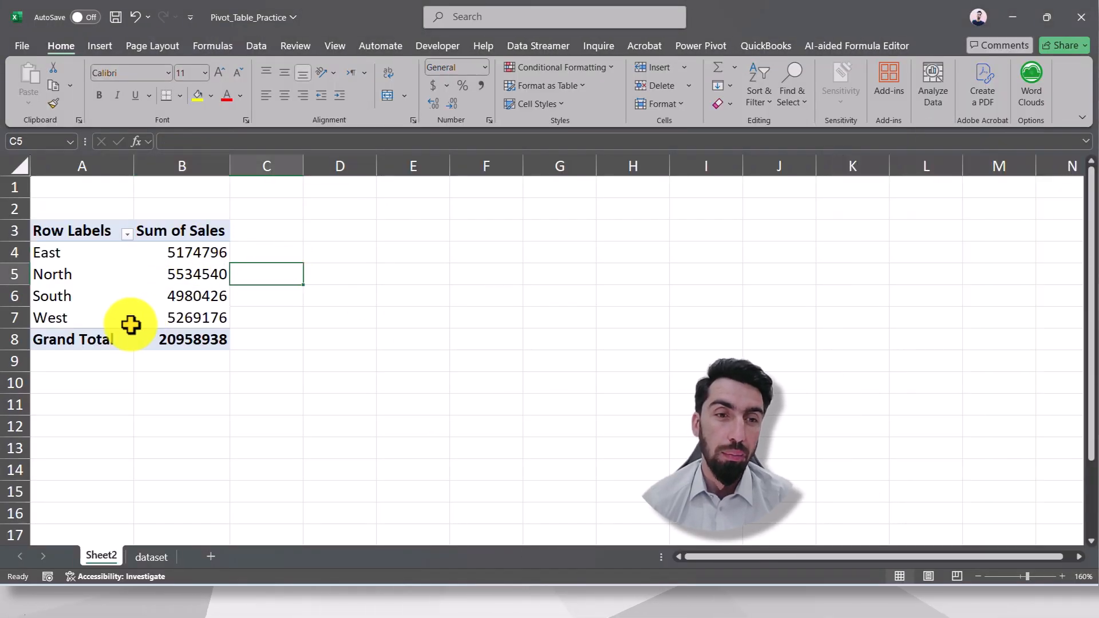
pyautogui.click(48, 338)
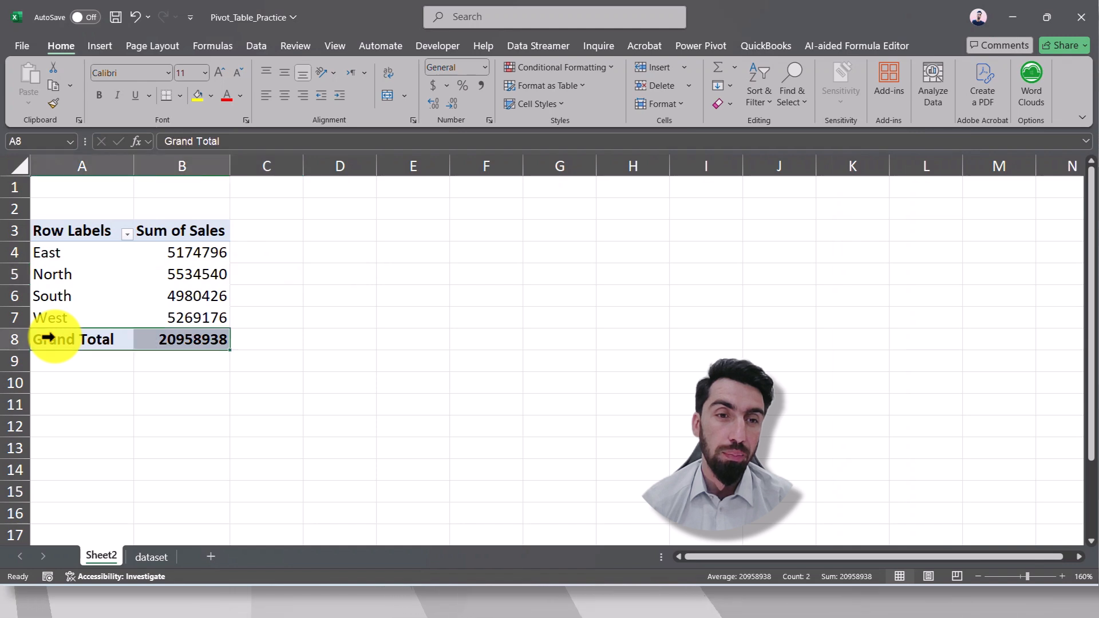
pyautogui.click(207, 337)
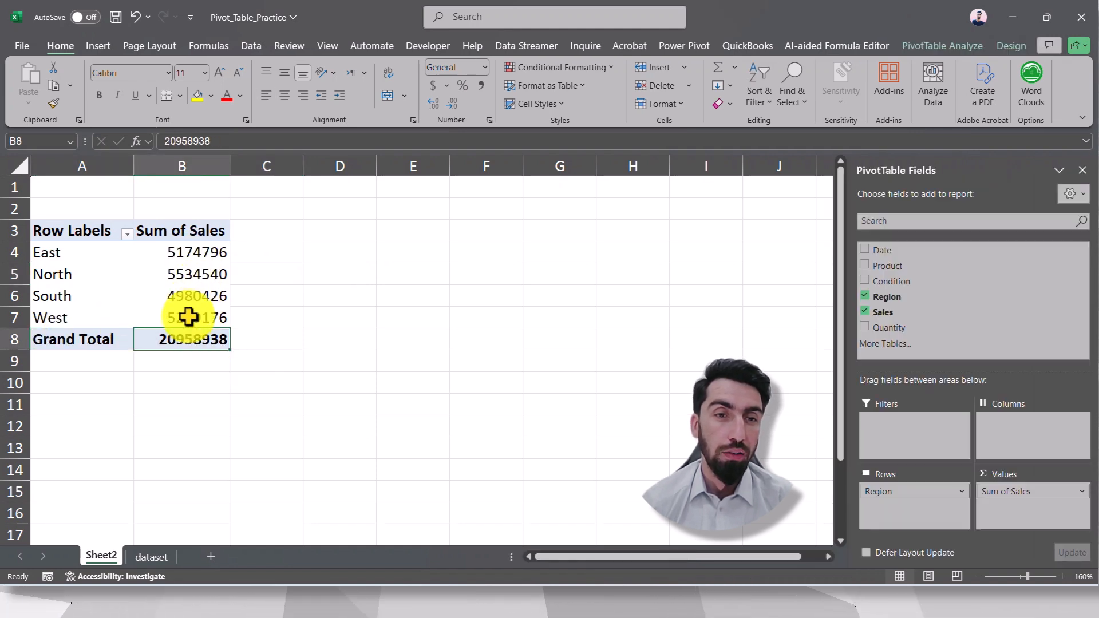
pyautogui.click(184, 252)
pyautogui.click(187, 274)
pyautogui.click(192, 296)
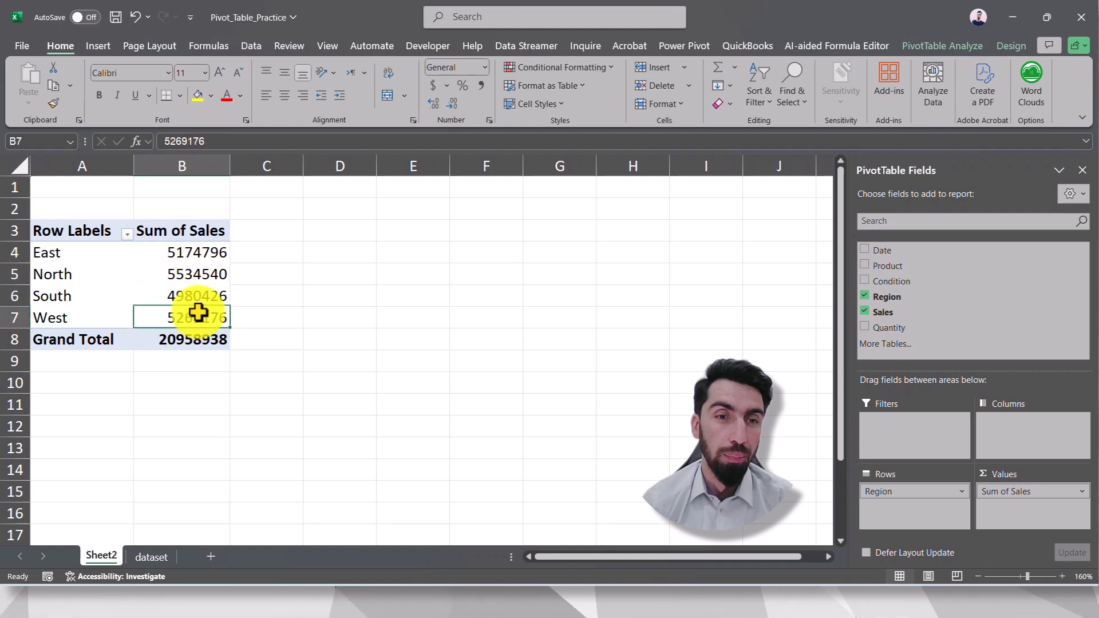
pyautogui.click(193, 292)
pyautogui.click(191, 278)
pyautogui.click(182, 336)
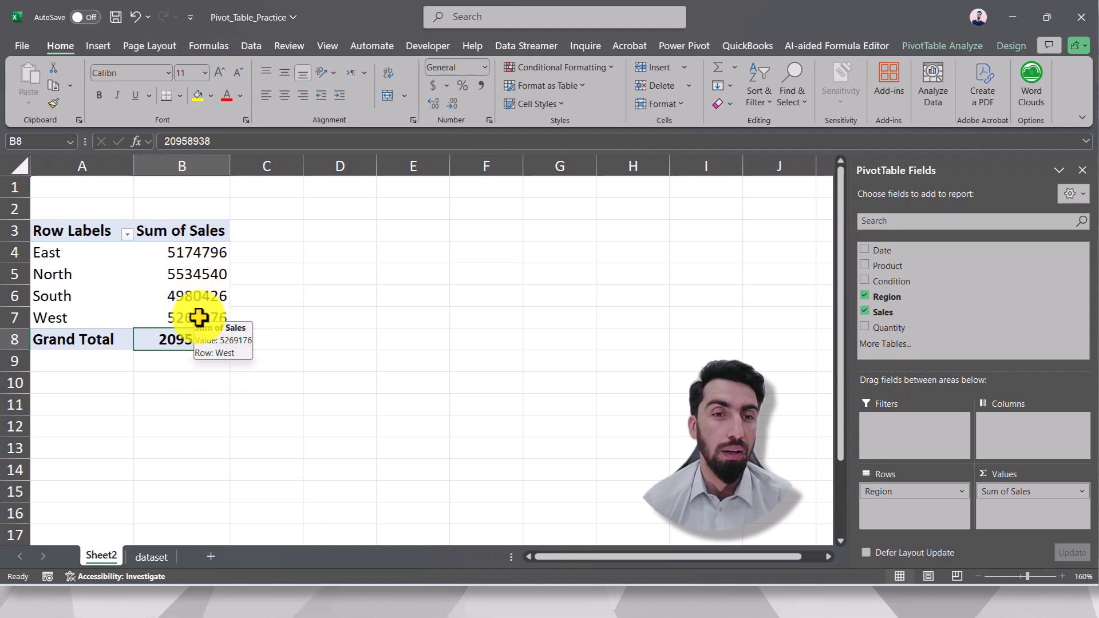
pyautogui.click(191, 252)
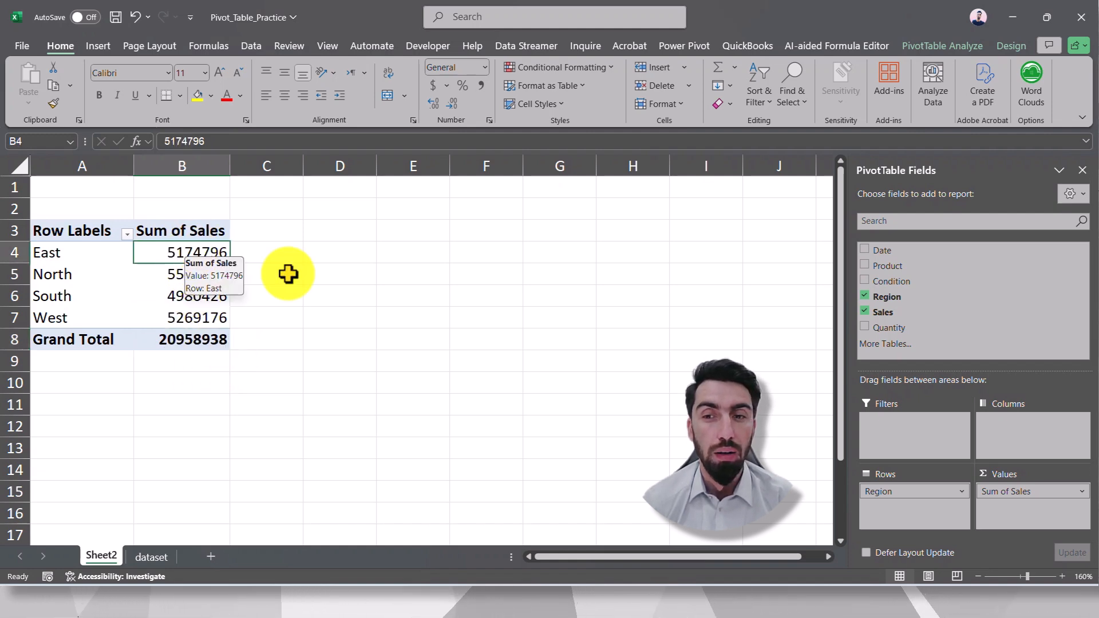
# - Set the Sum of Sales field to show its values as % of Grand Total
pyautogui.click(1011, 493)
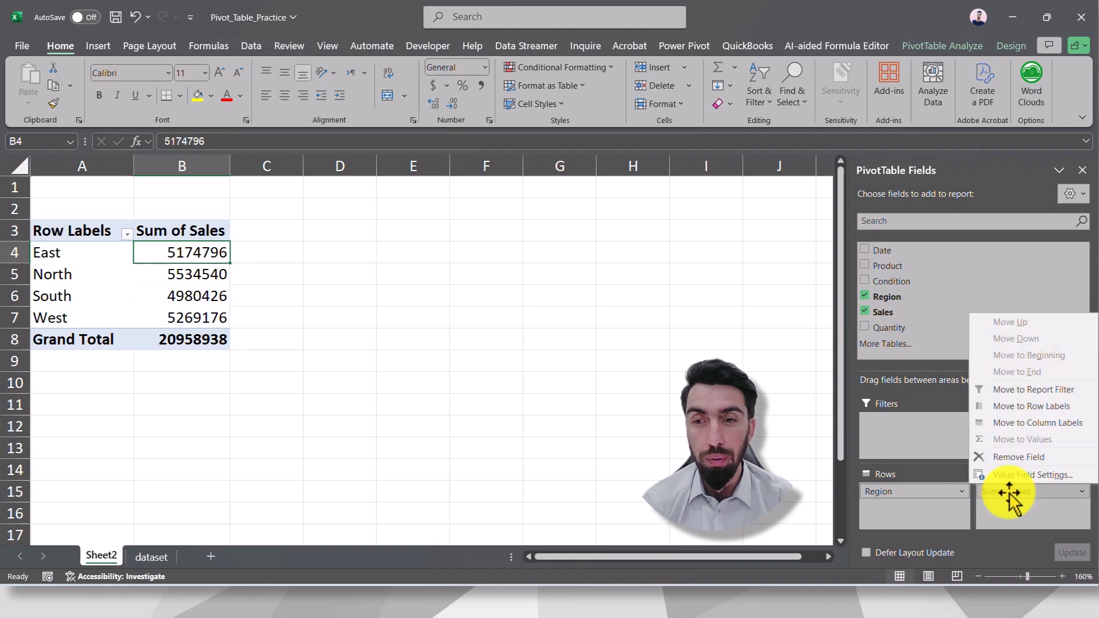
pyautogui.click(1014, 474)
pyautogui.moveTo(550, 205); pyautogui.dragTo(145, 210)
pyautogui.click(158, 270)
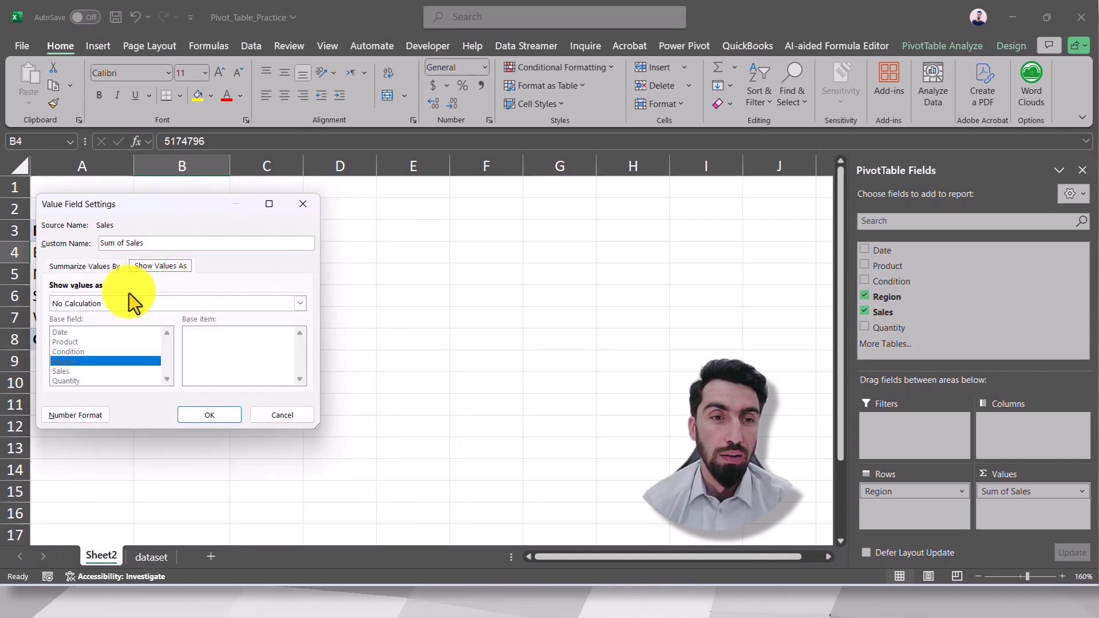
pyautogui.click(118, 302)
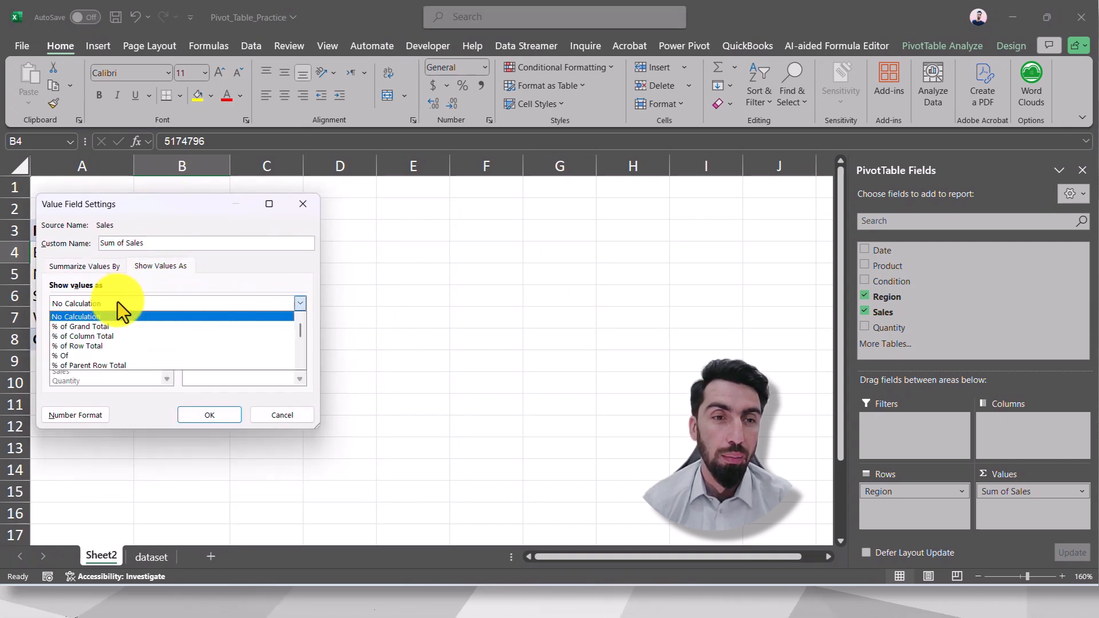
pyautogui.click(87, 329)
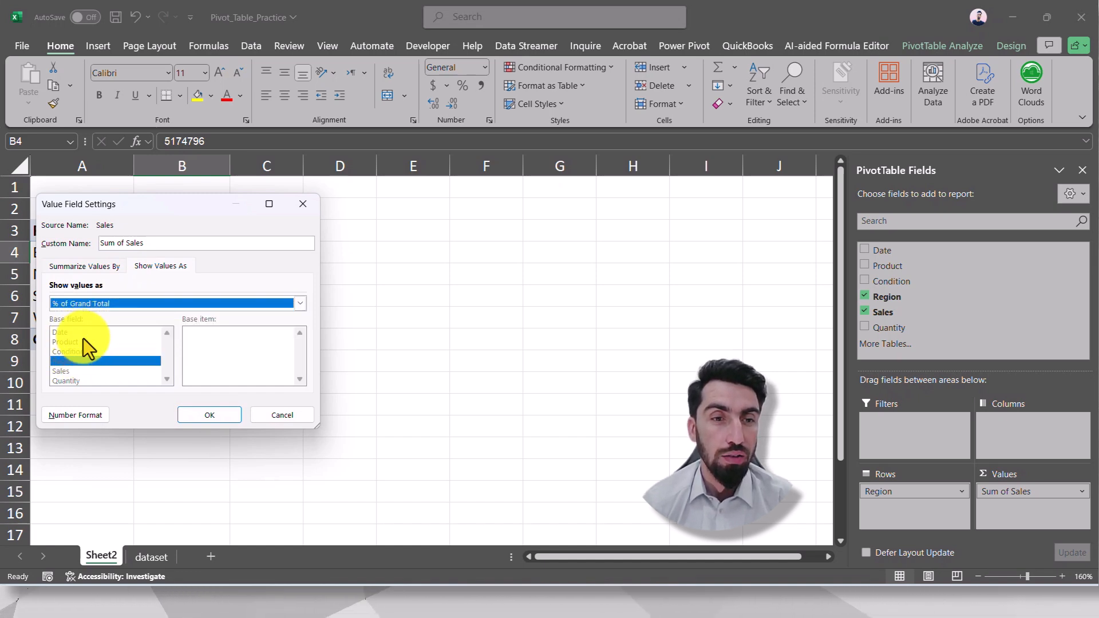
pyautogui.click(86, 266)
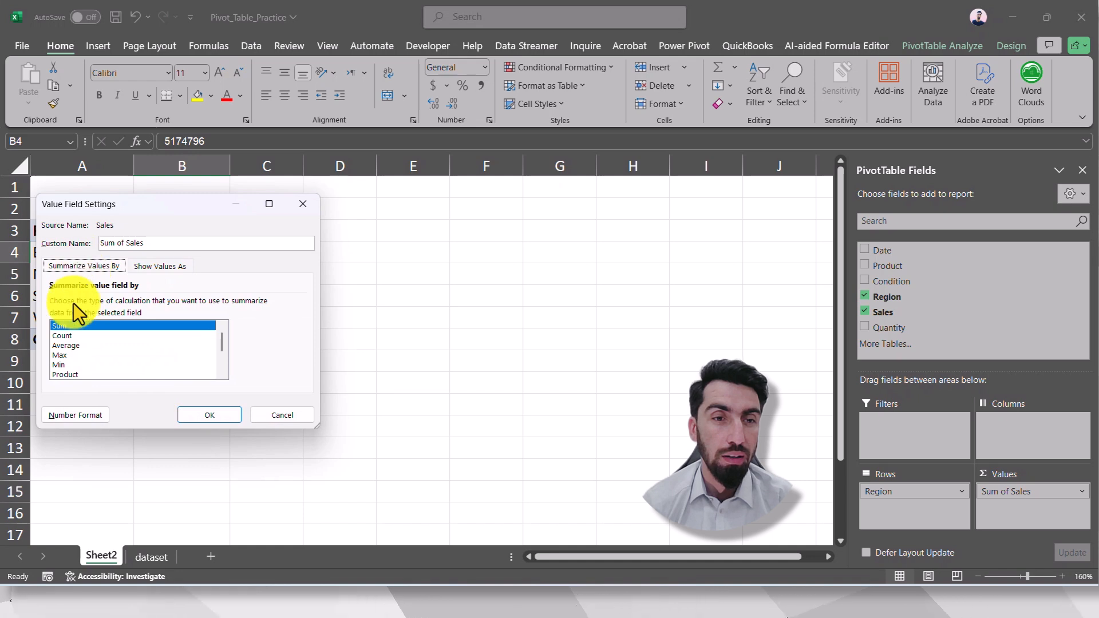
pyautogui.click(153, 268)
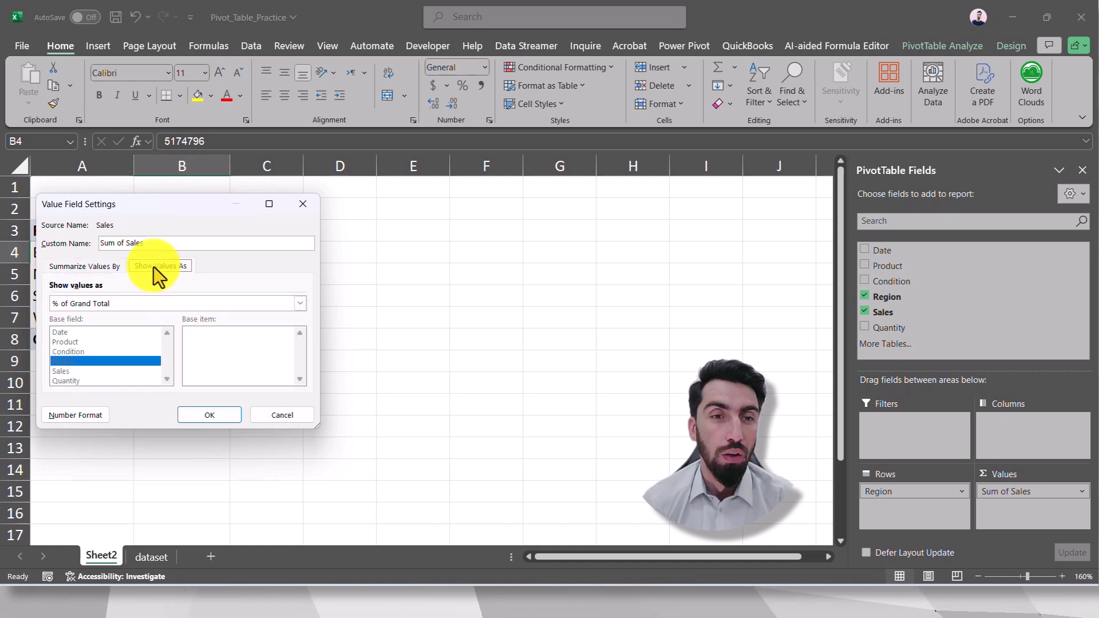
pyautogui.click(214, 417)
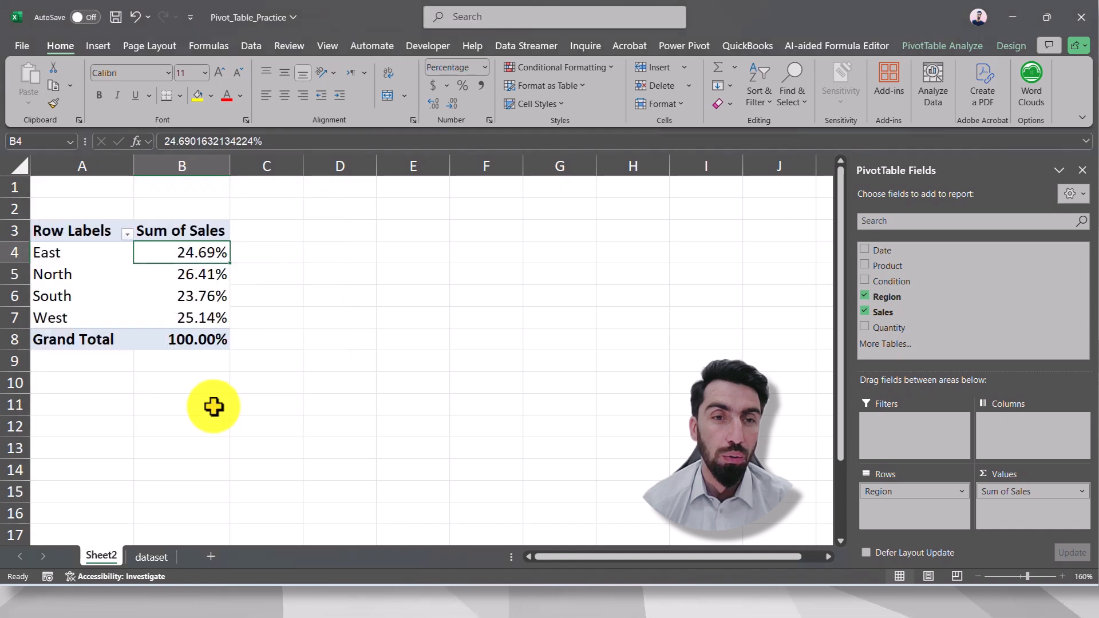
# - Examine the four regions' percentages and how they relate to the Grand Total row
pyautogui.click(264, 294)
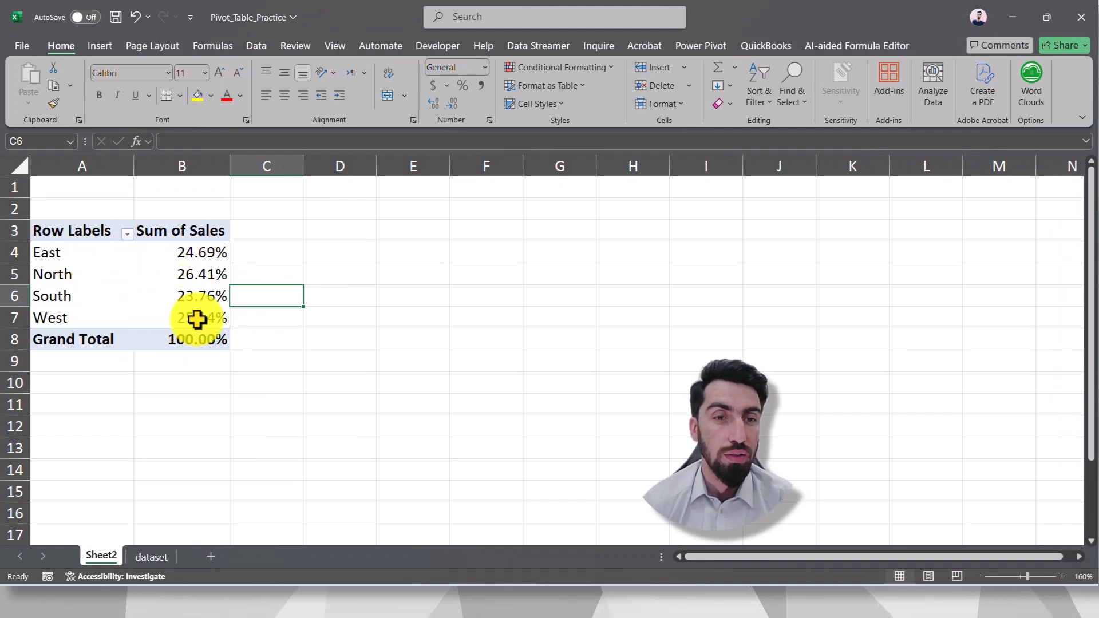
pyautogui.moveTo(192, 255); pyautogui.dragTo(190, 315)
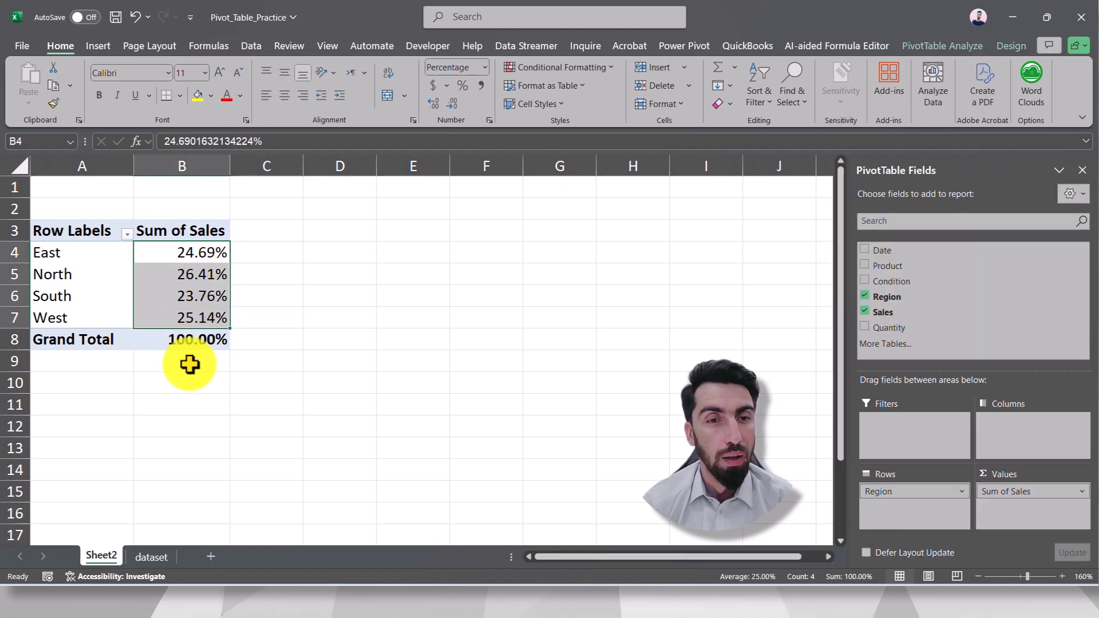
pyautogui.click(191, 365)
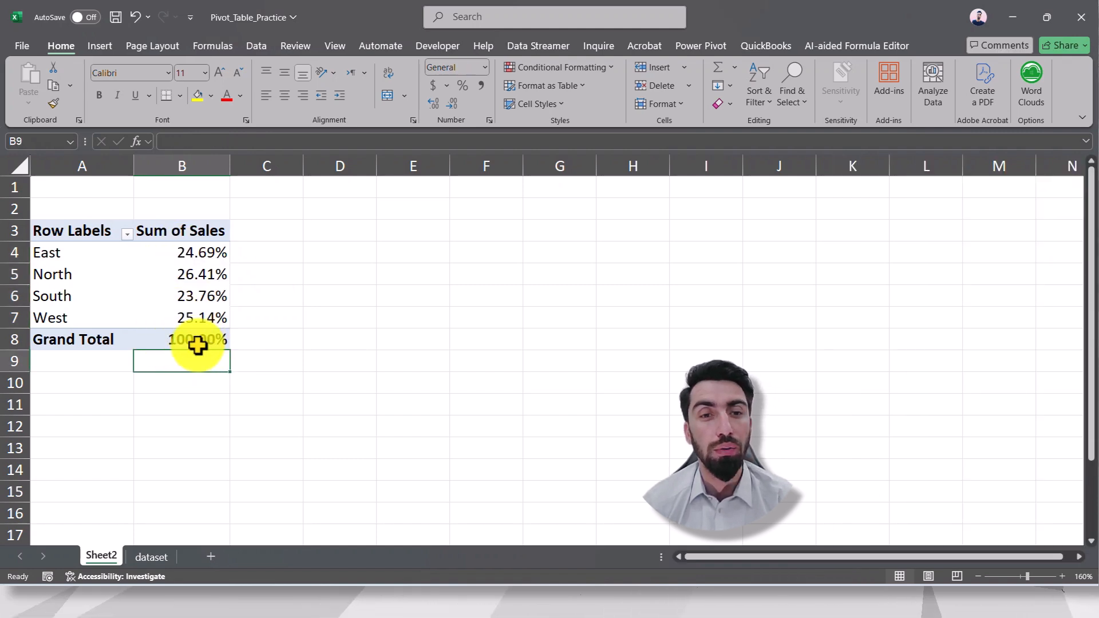
pyautogui.moveTo(198, 345)
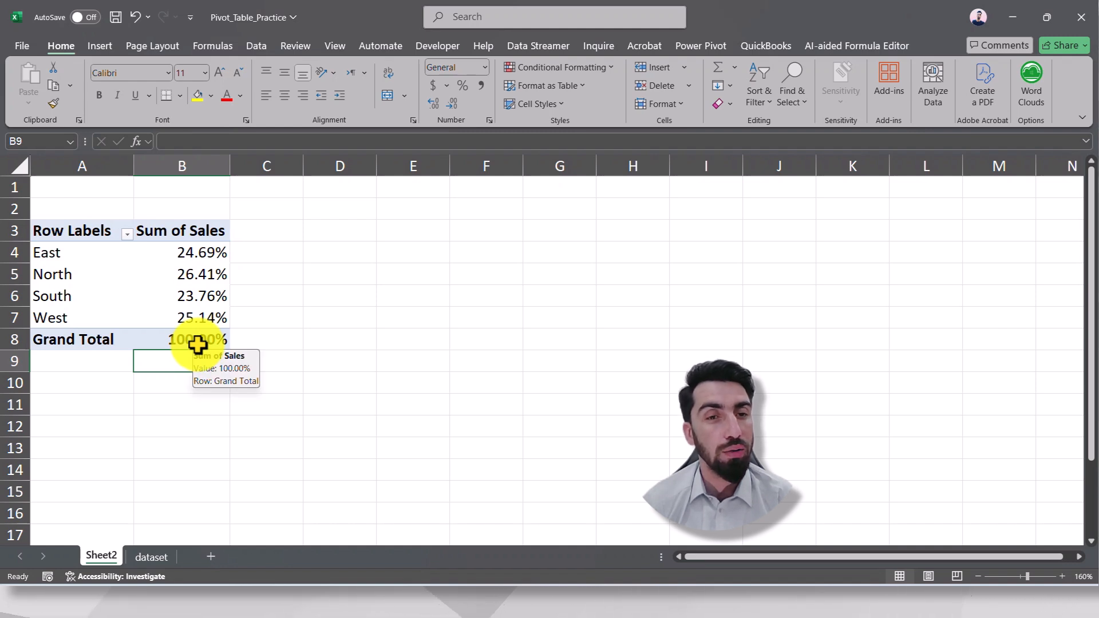
pyautogui.moveTo(187, 254)
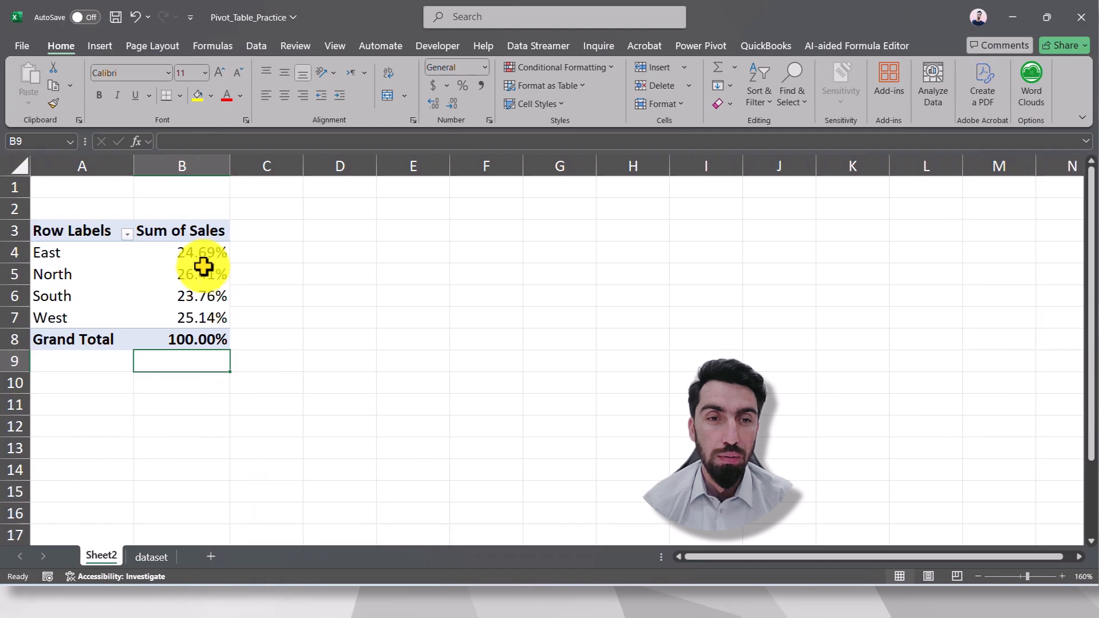
# - Look through the Show Values As calculations on the East value without applying one, and undo the % of Grand Total display
pyautogui.rightClick(196, 244)
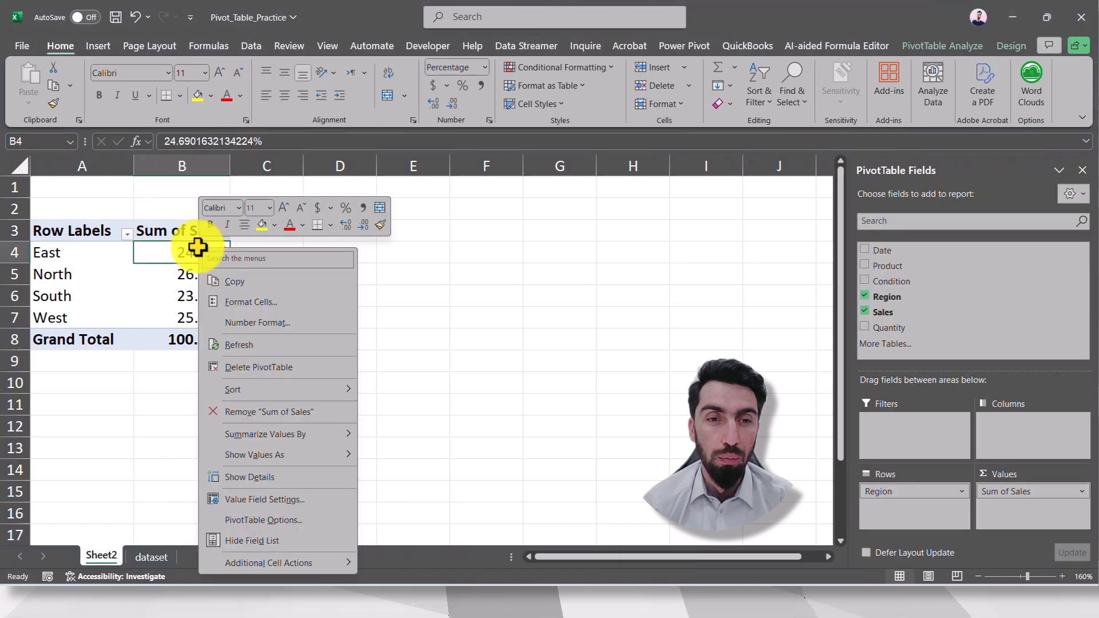
pyautogui.moveTo(328, 459)
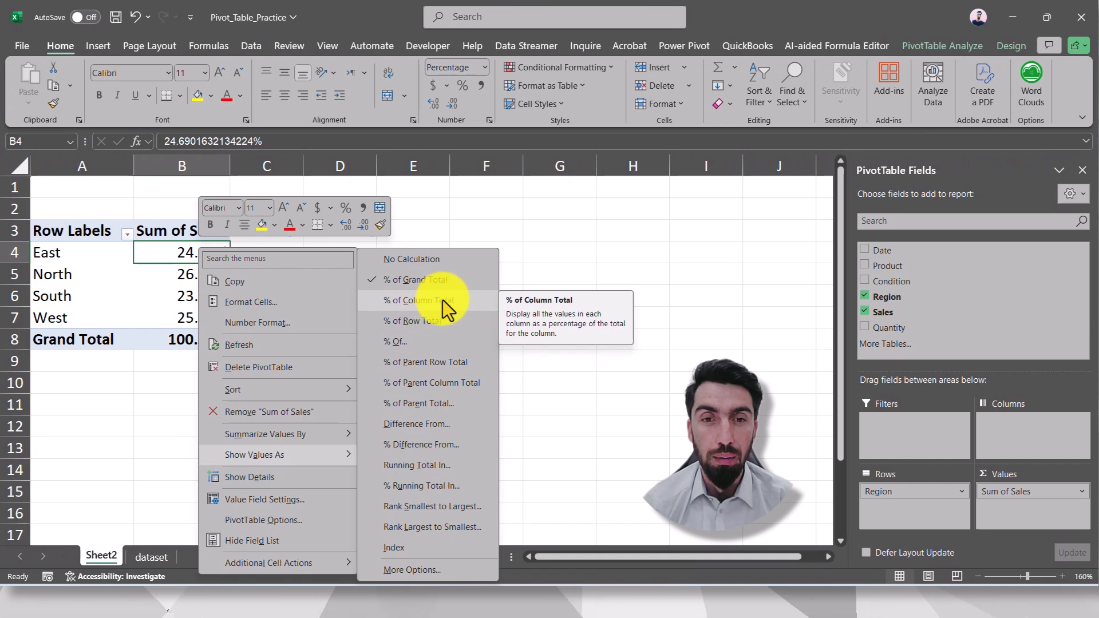
pyautogui.click(449, 225)
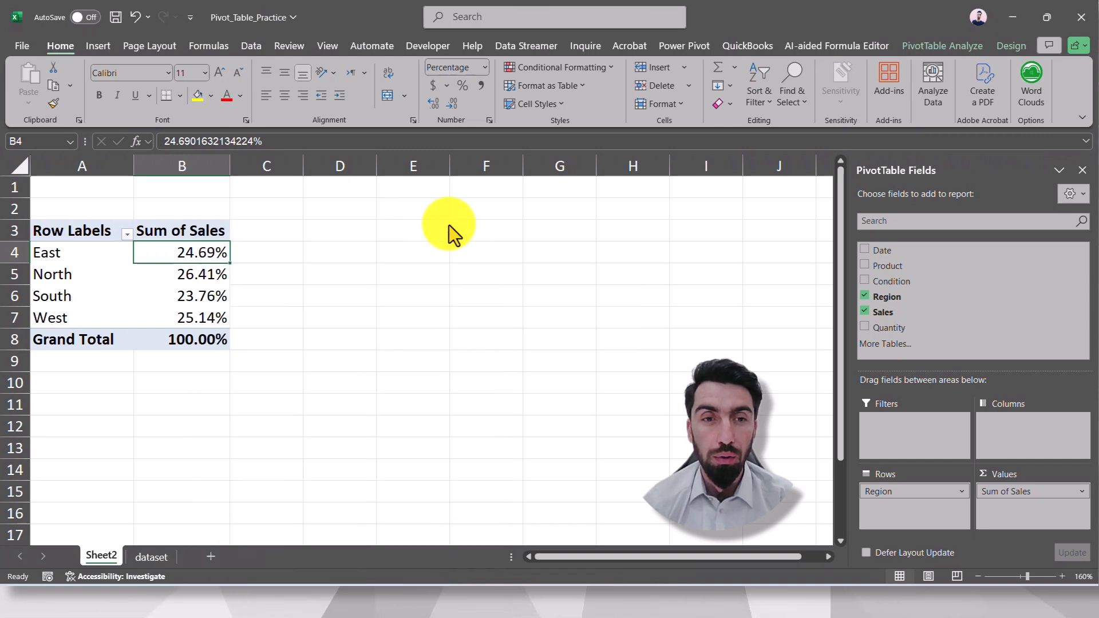
pyautogui.click(304, 274)
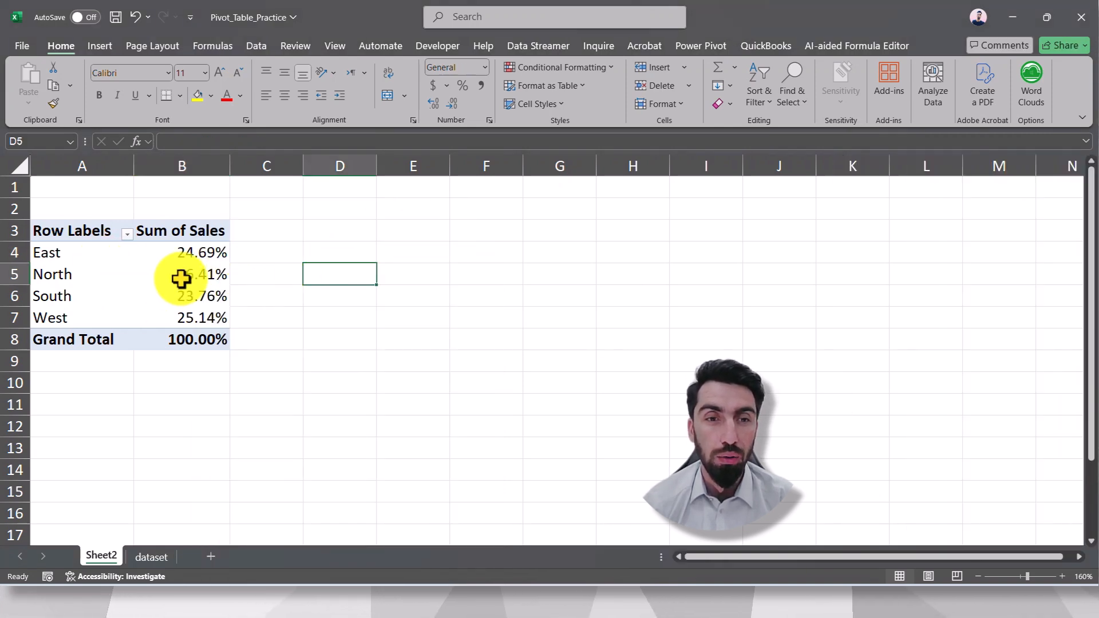
pyautogui.hotkey('ctrl', 'z')
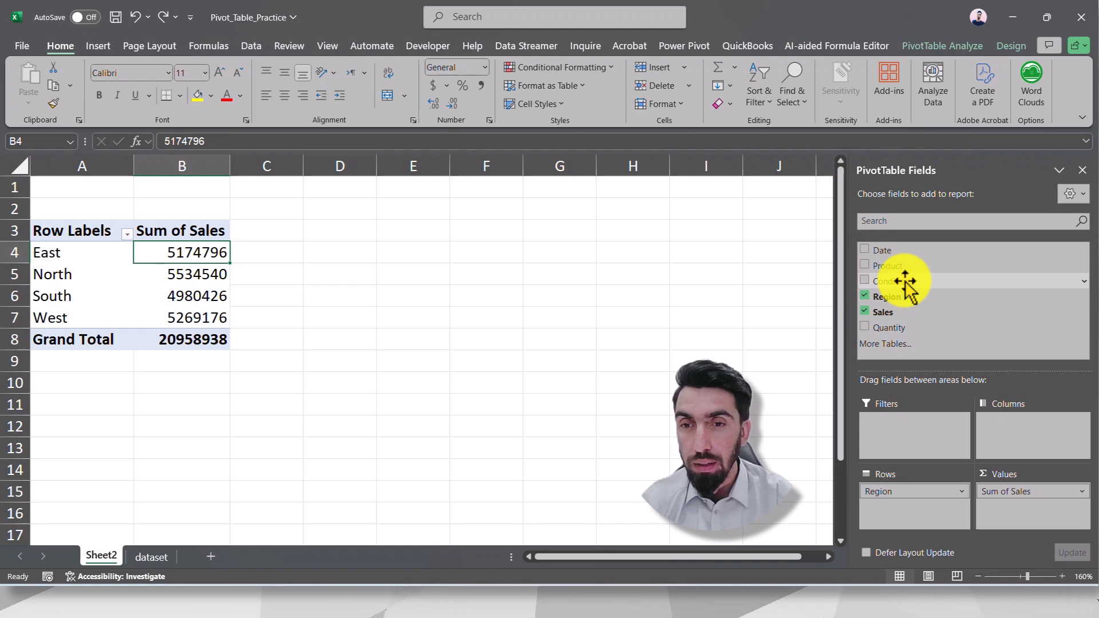
# - Add the Condition field to the pivot table as the column field
pyautogui.moveTo(900, 267); pyautogui.dragTo(1047, 457)
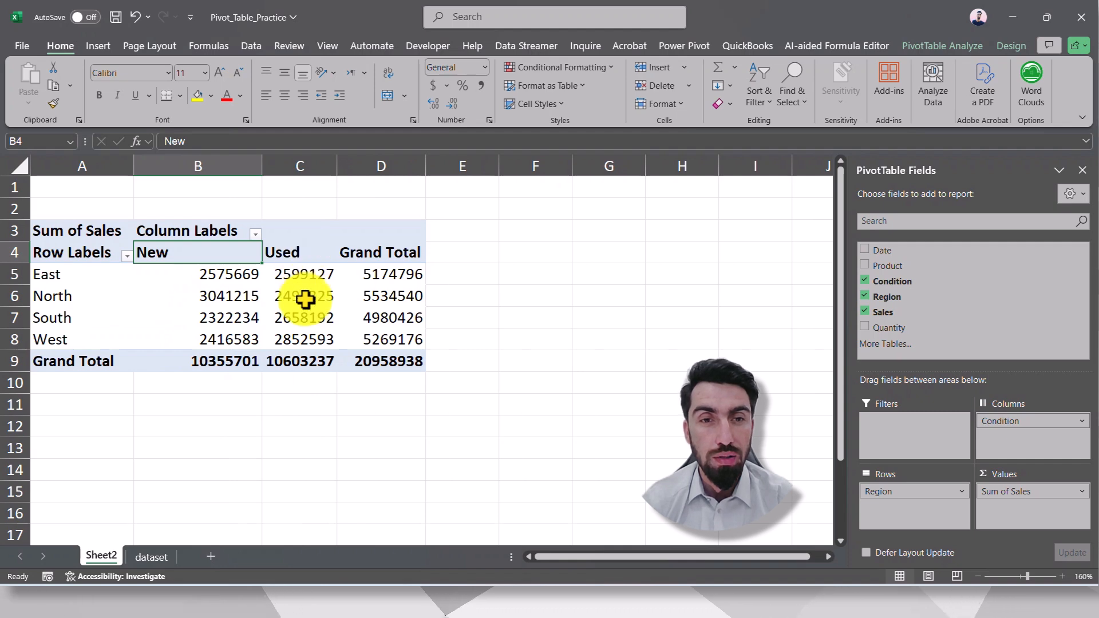
pyautogui.moveTo(314, 356)
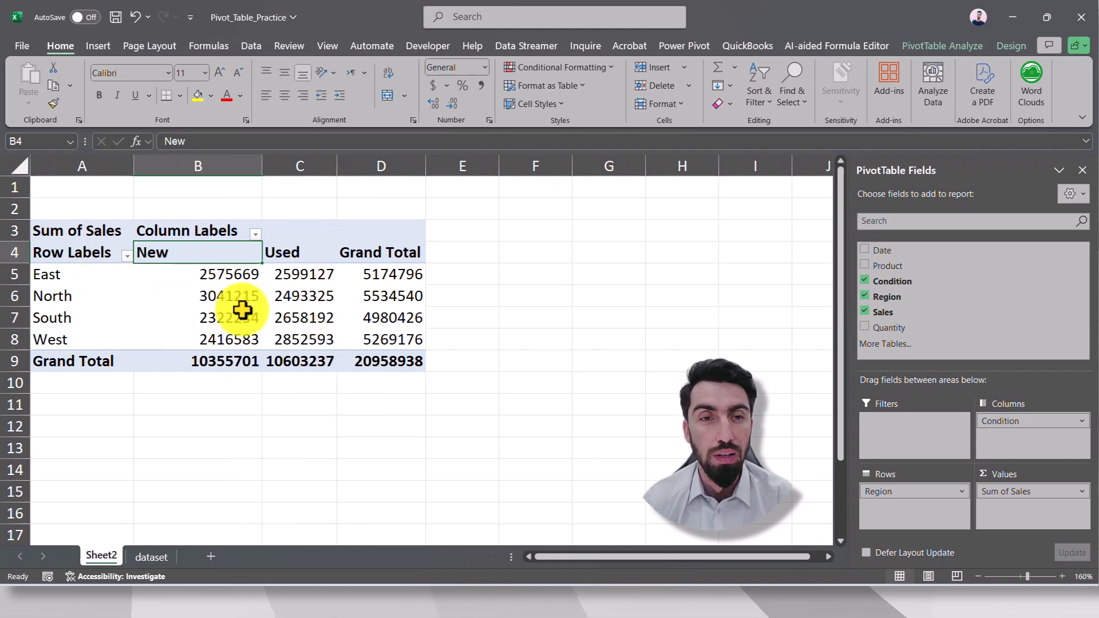
pyautogui.moveTo(242, 310)
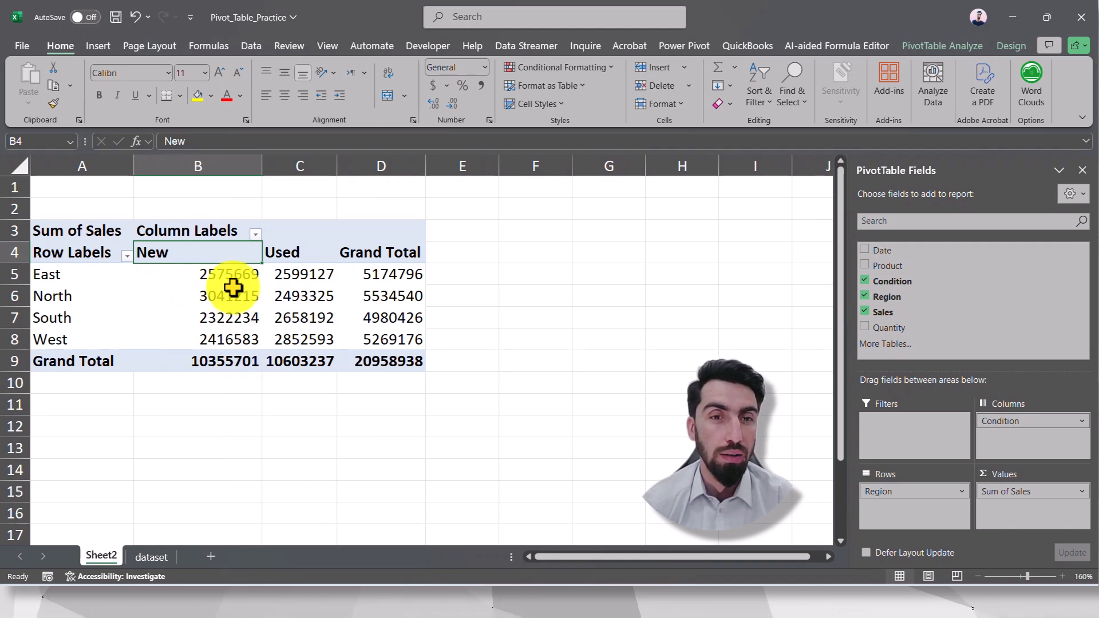
pyautogui.moveTo(233, 288)
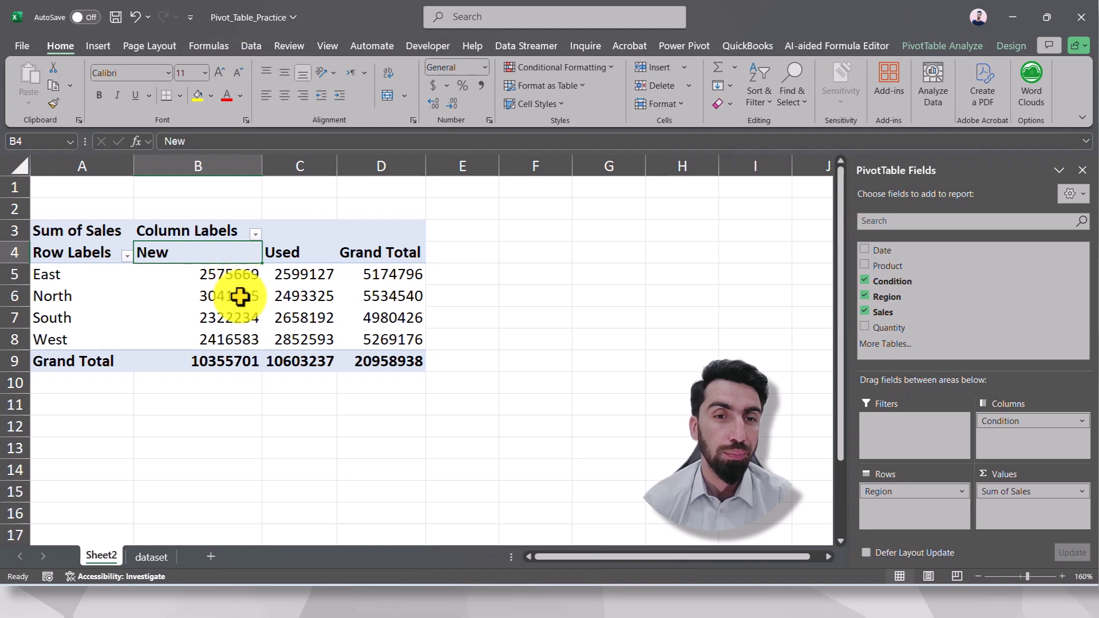
# - Examine the New and Used sales columns with their column totals and the overall Grand Total
pyautogui.click(213, 289)
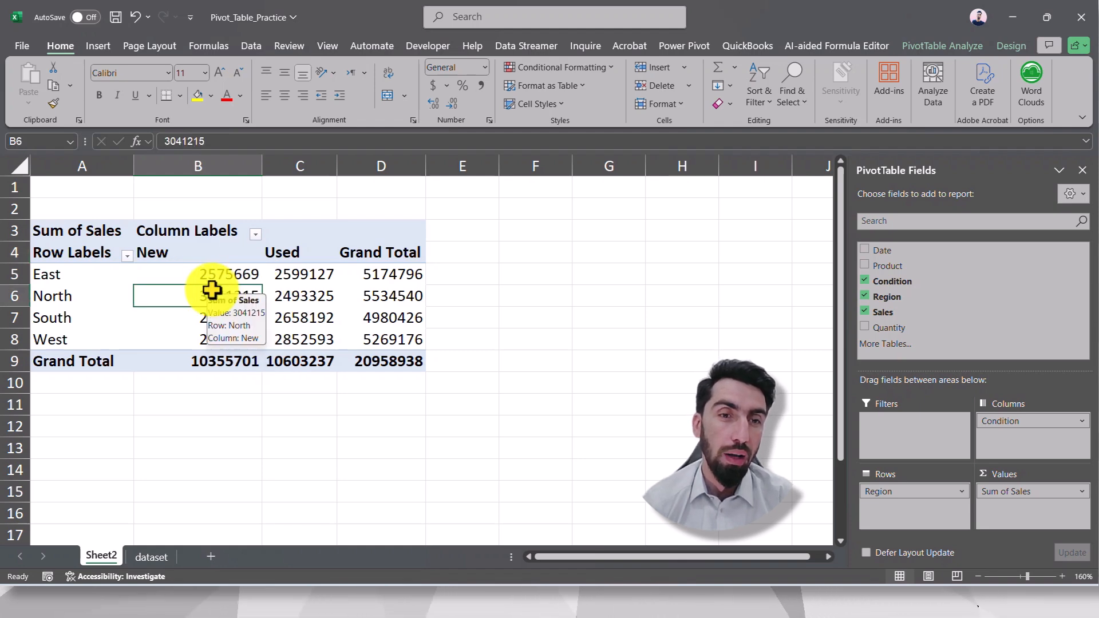
pyautogui.moveTo(189, 250); pyautogui.dragTo(182, 342)
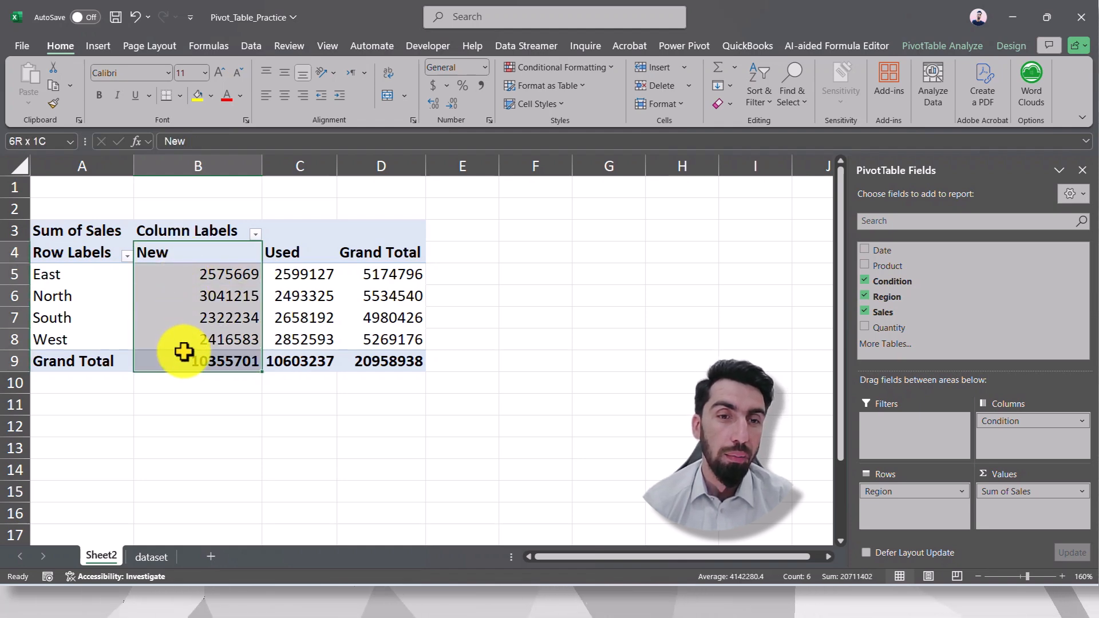
pyautogui.click(189, 361)
pyautogui.click(292, 255)
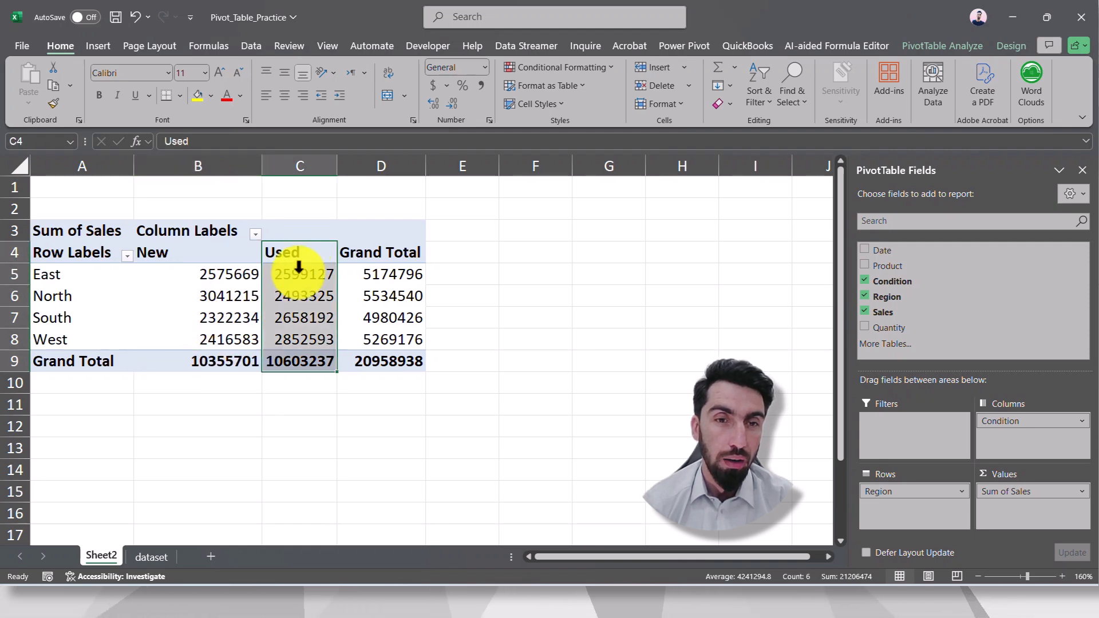
pyautogui.click(291, 359)
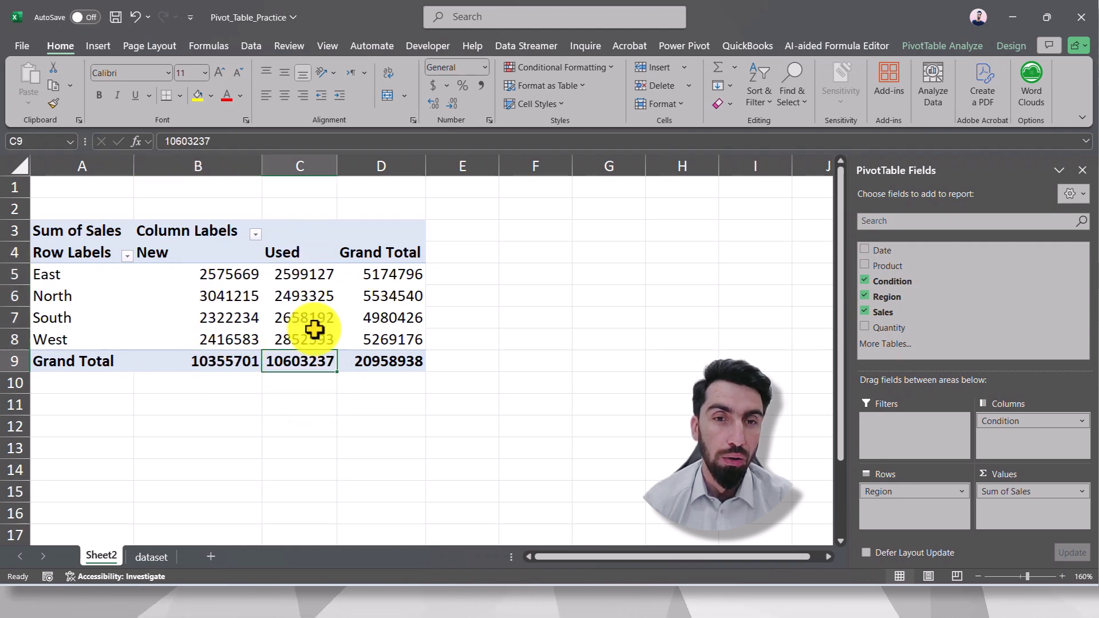
pyautogui.click(380, 235)
pyautogui.click(381, 361)
pyautogui.moveTo(201, 362); pyautogui.dragTo(358, 360)
pyautogui.click(375, 362)
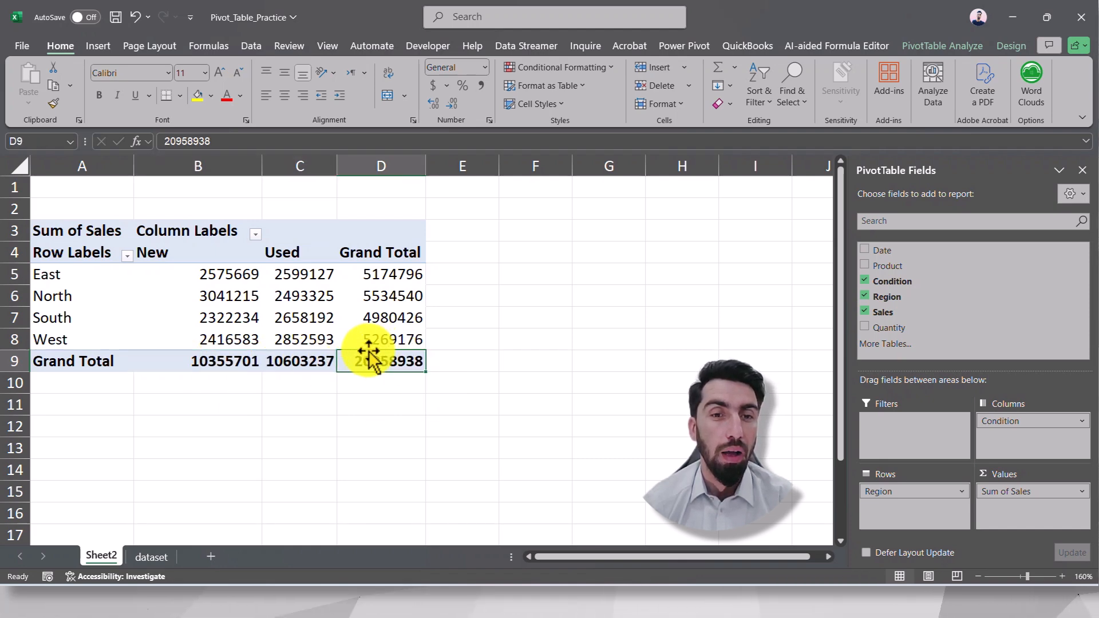
# - Show the pivot table's Sum of Sales values as % of Column Total
pyautogui.click(202, 276)
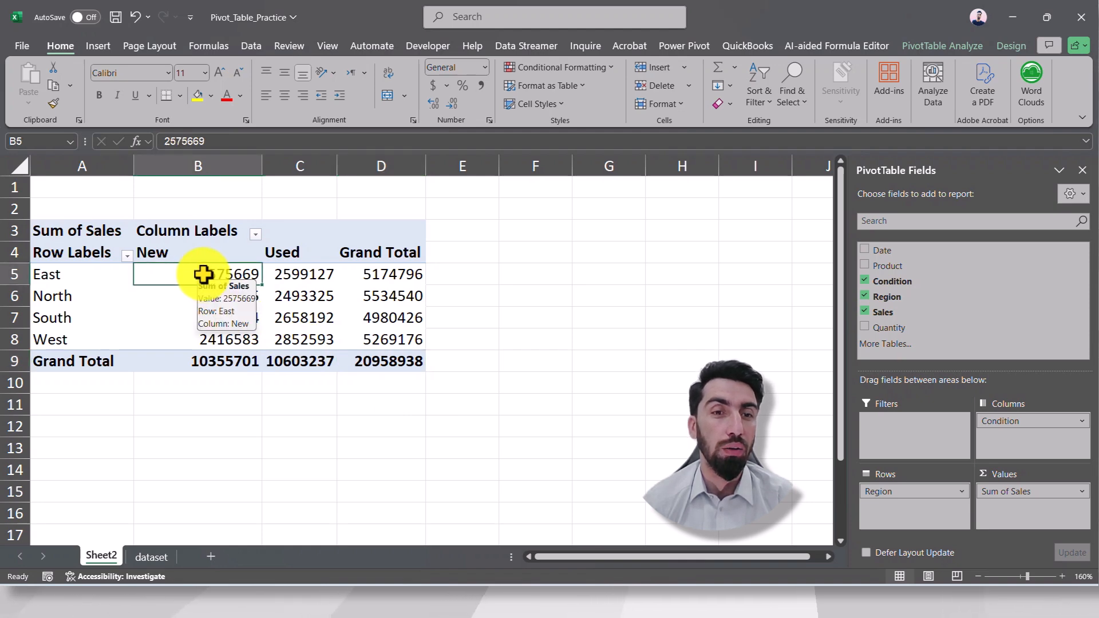
pyautogui.click(1019, 493)
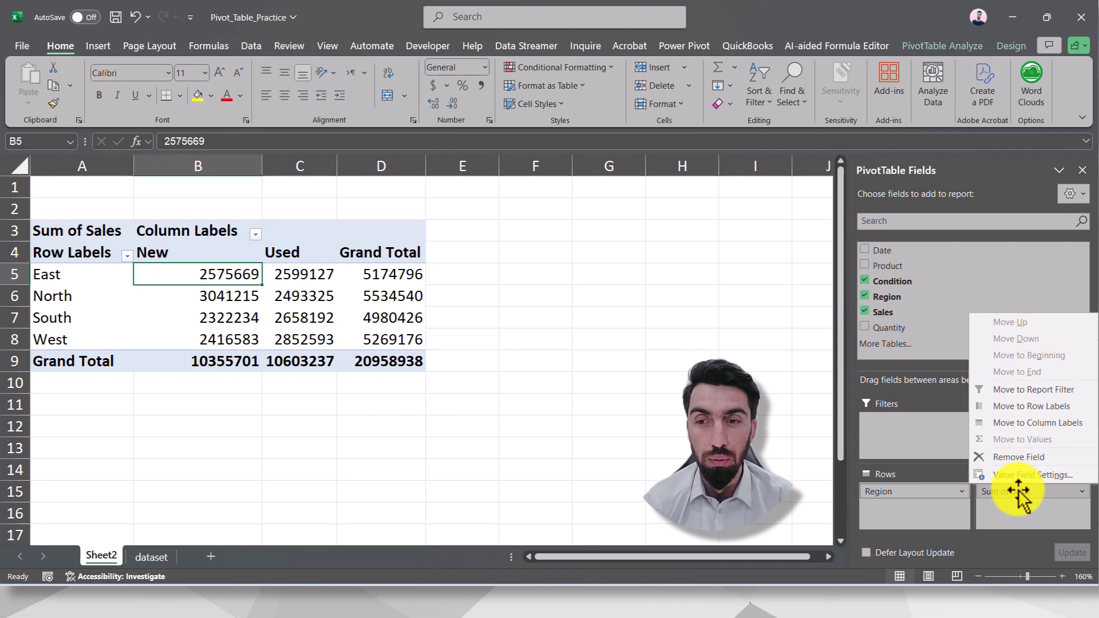
pyautogui.rightClick(219, 274)
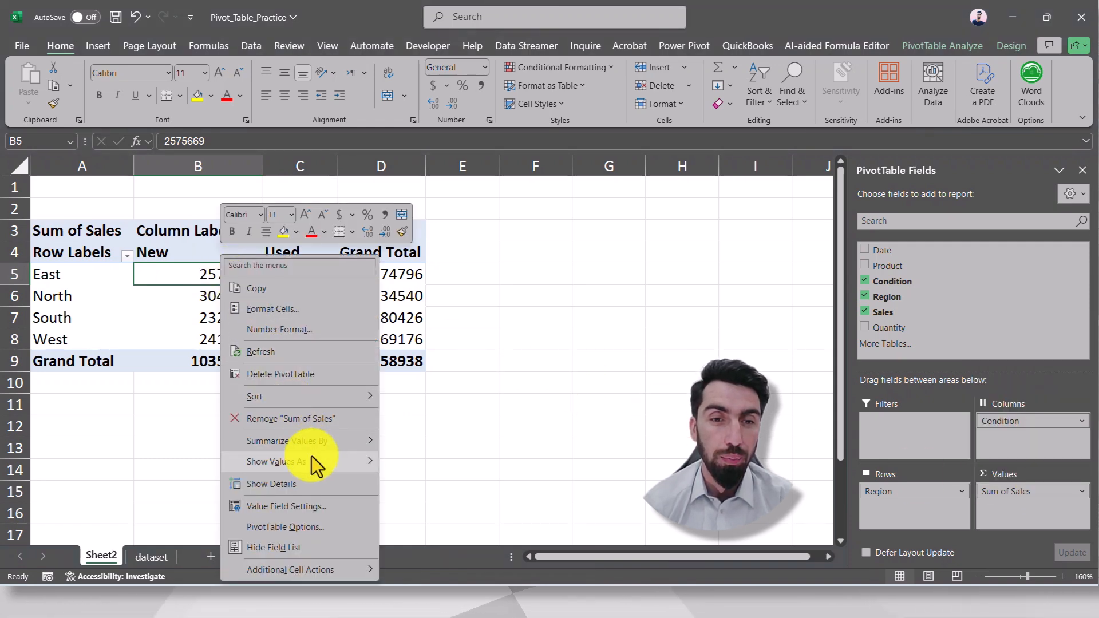
pyautogui.moveTo(312, 458)
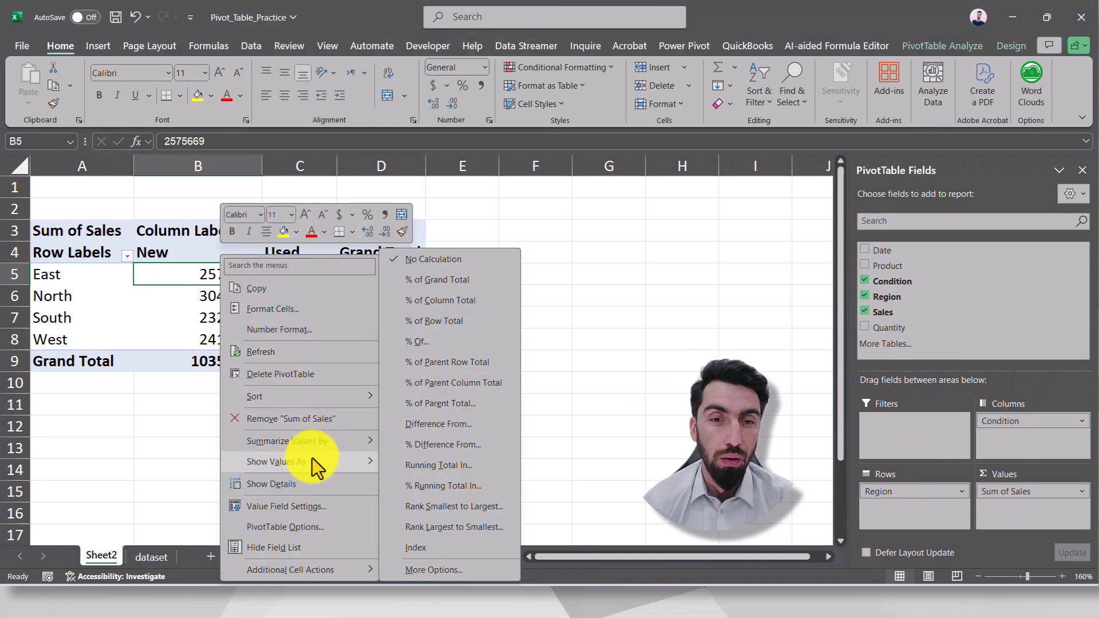
pyautogui.click(466, 301)
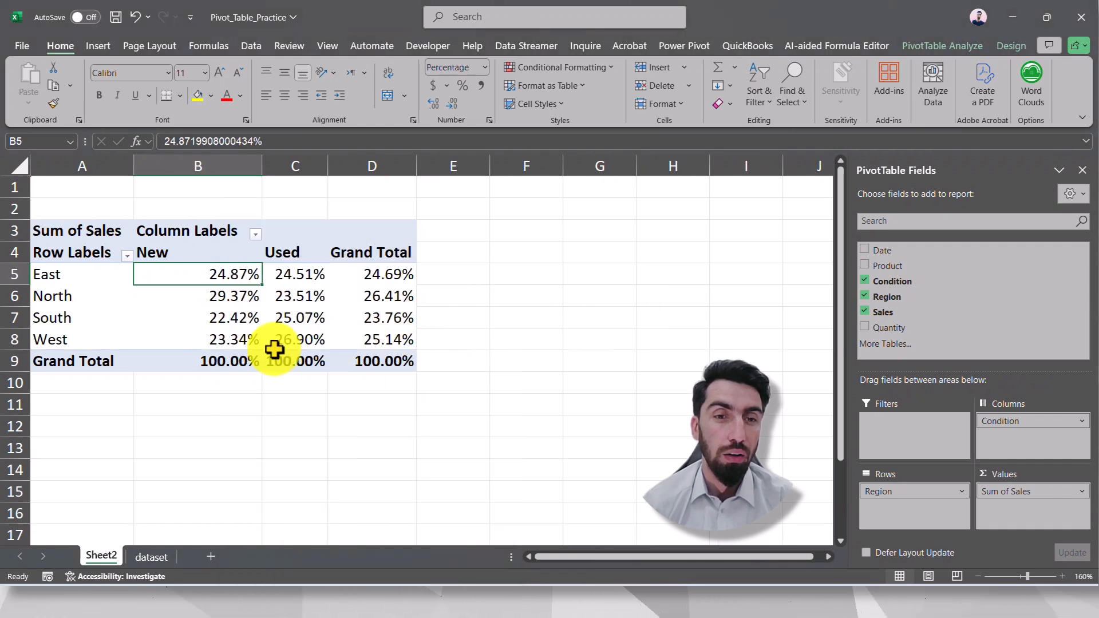
# - Examine the regional percentages in the New and Used columns and how they relate to each column's total
pyautogui.click(226, 342)
pyautogui.click(213, 359)
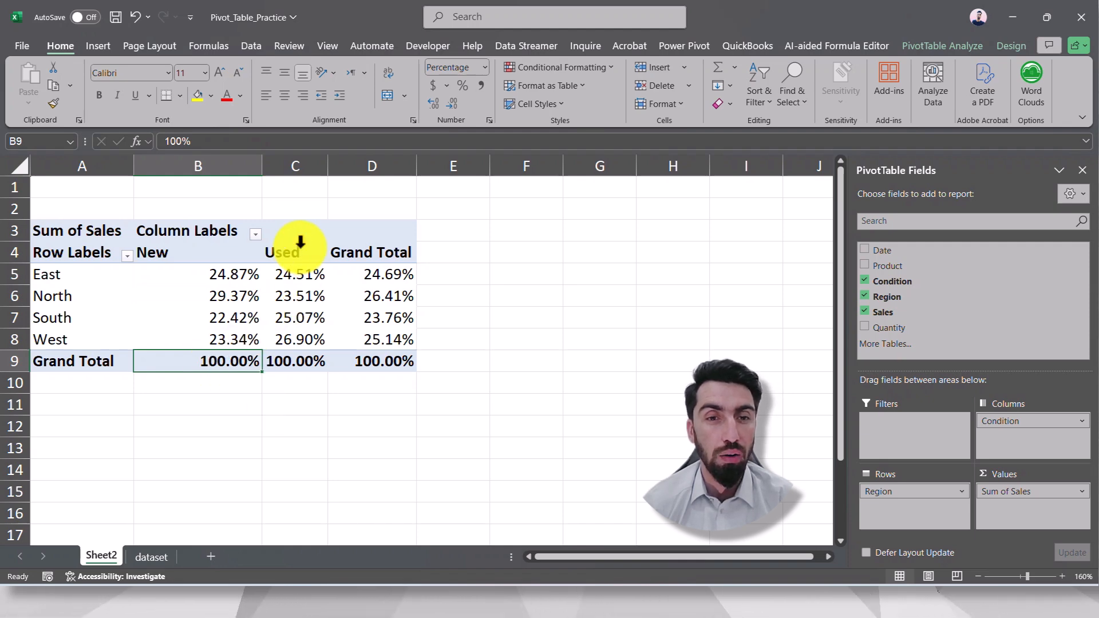
pyautogui.click(292, 360)
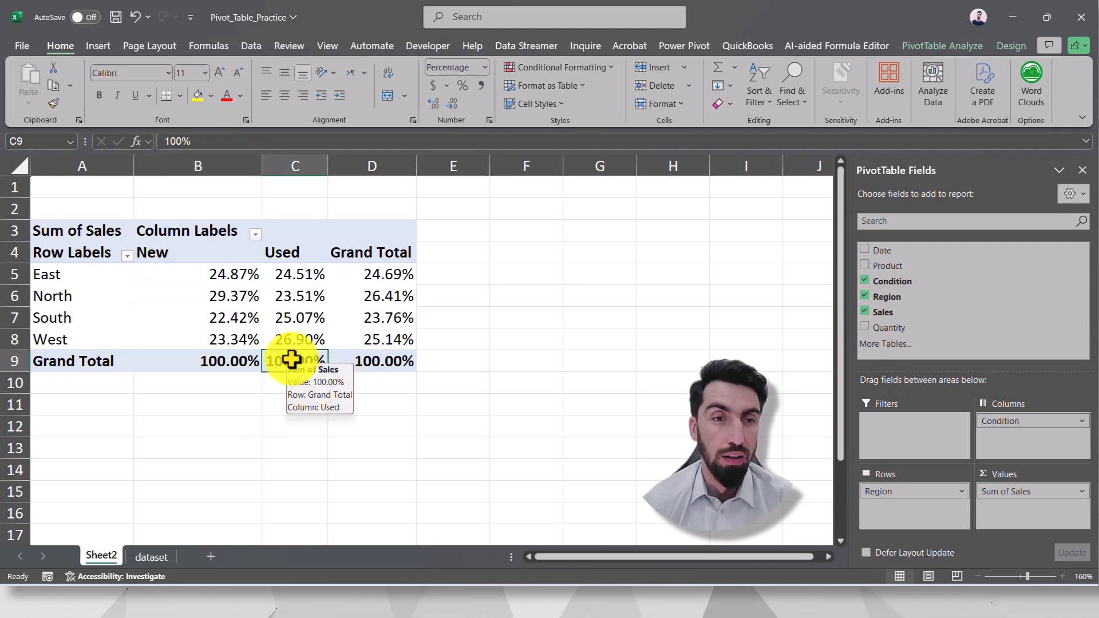
pyautogui.click(221, 276)
pyautogui.click(213, 296)
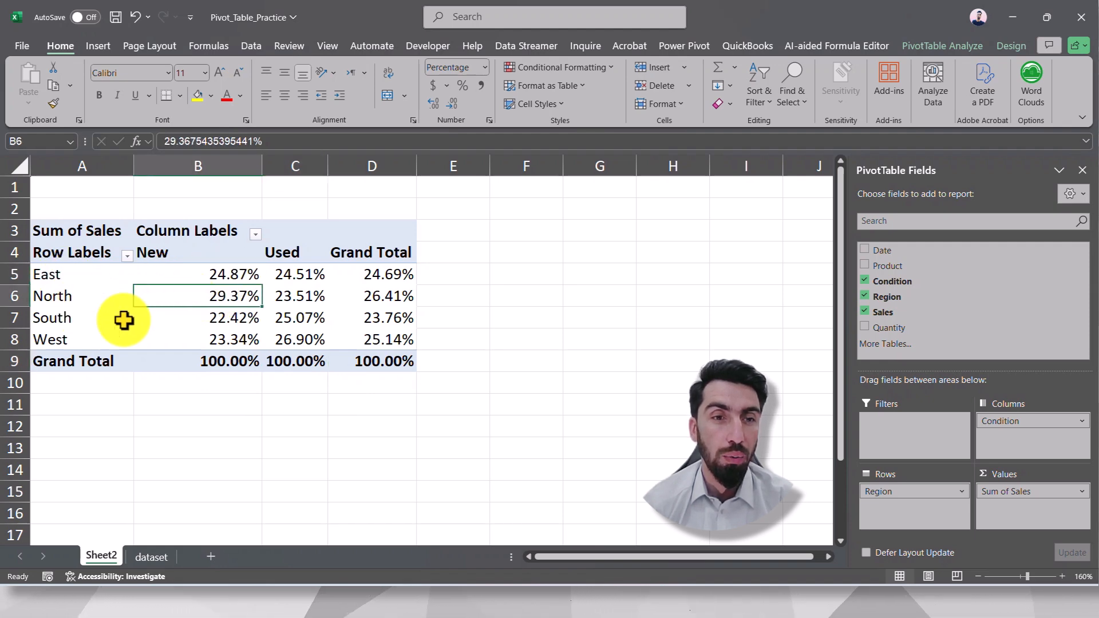
pyautogui.click(210, 342)
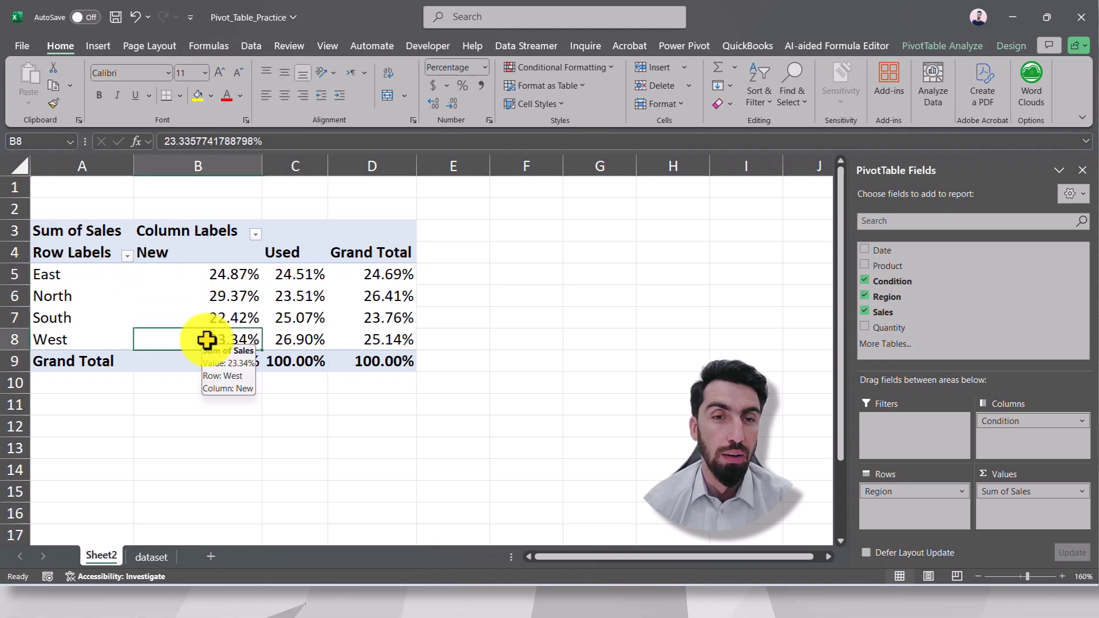
pyautogui.moveTo(196, 277); pyautogui.dragTo(197, 346)
pyautogui.moveTo(306, 284); pyautogui.dragTo(283, 344)
# - Switch to ChatGPT and read the definition and formula of % of Column Total
pyautogui.click(347, 598)
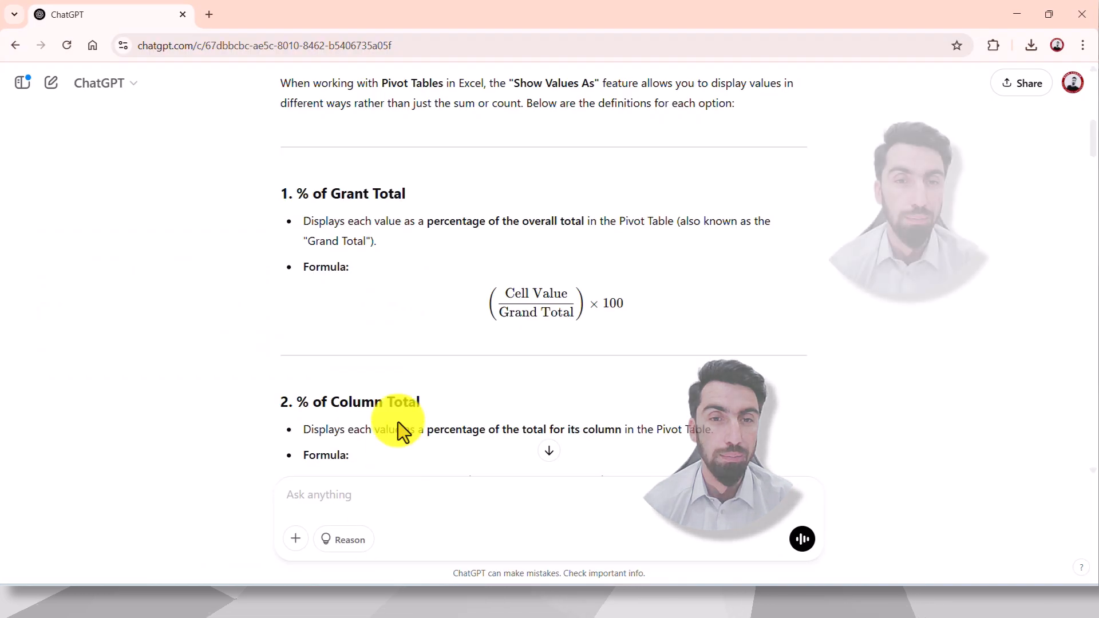
pyautogui.scroll(-2, 422, 364)
pyautogui.scroll(-1, 425, 357)
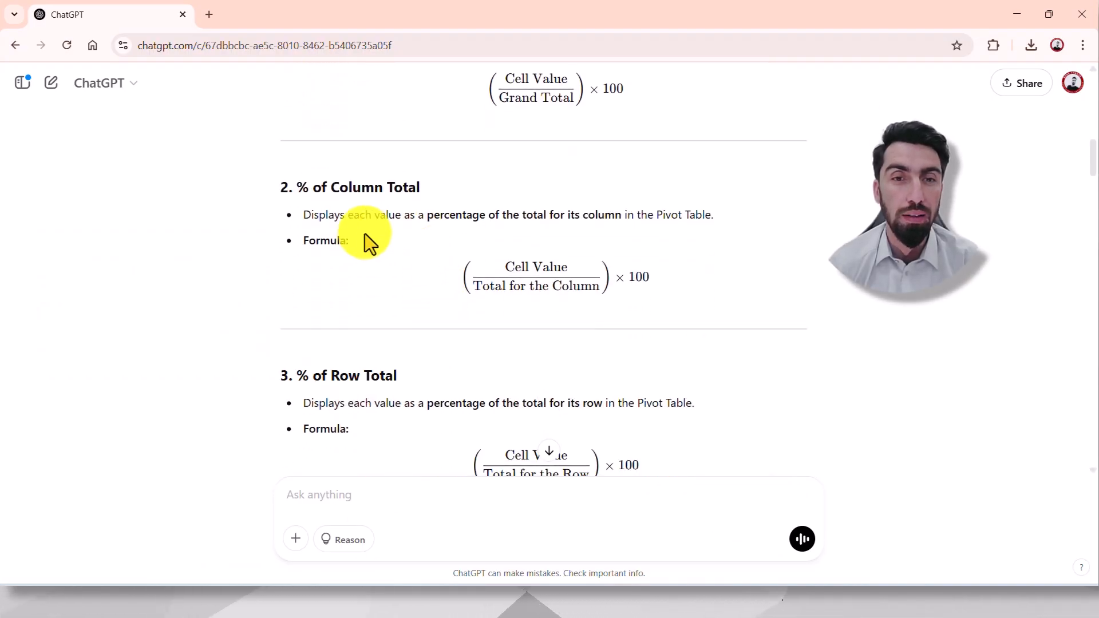
pyautogui.moveTo(311, 216); pyautogui.dragTo(469, 216)
pyautogui.click(469, 216)
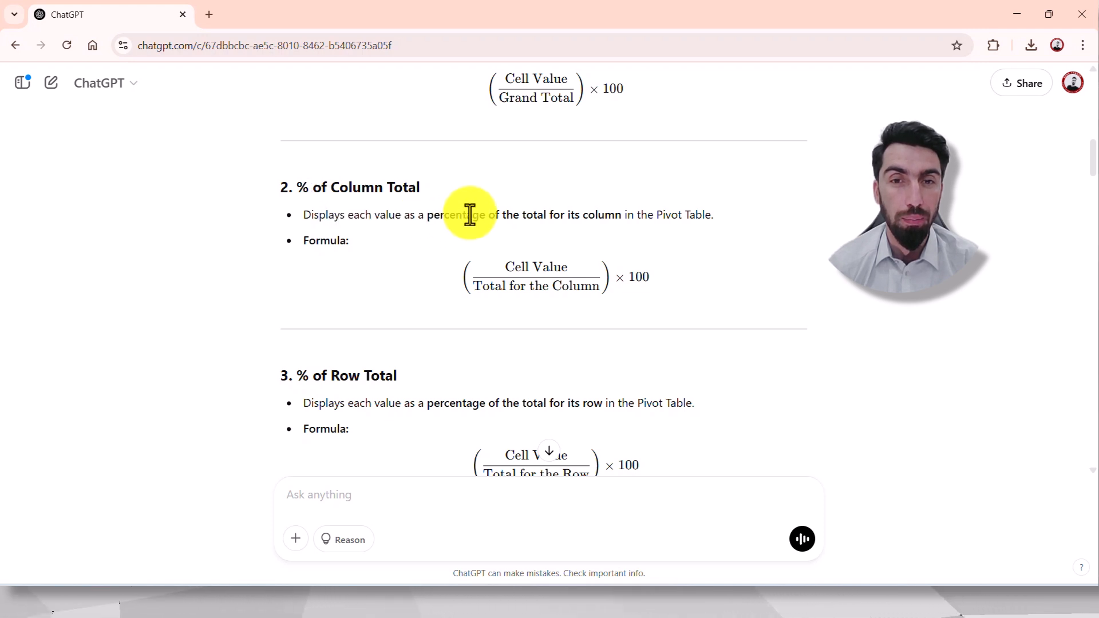
pyautogui.moveTo(597, 216); pyautogui.dragTo(523, 207)
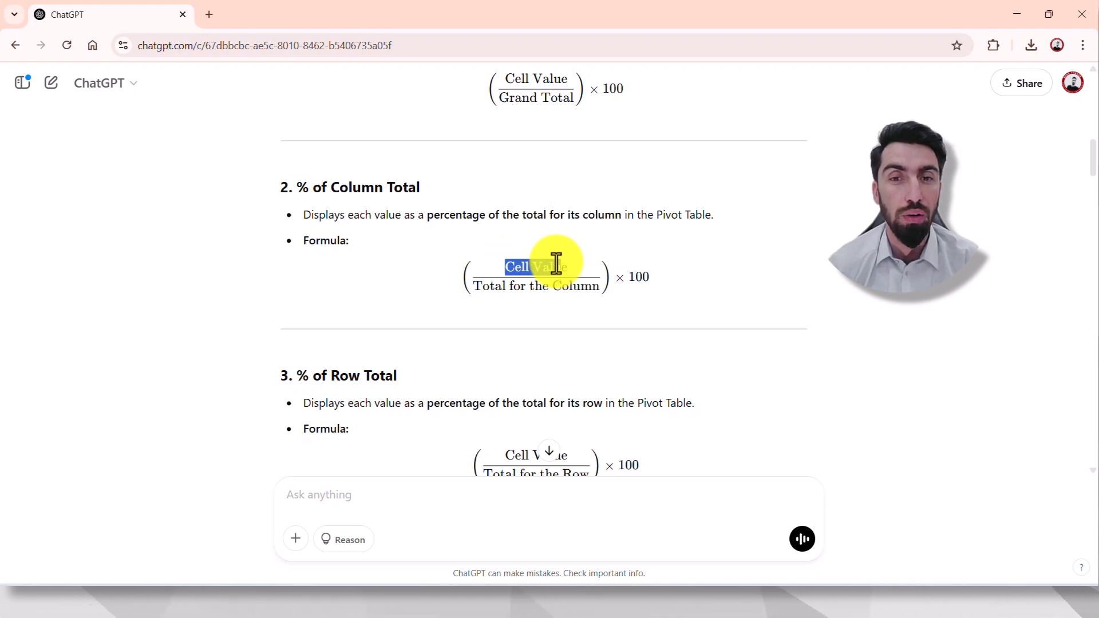
pyautogui.moveTo(570, 268); pyautogui.dragTo(566, 264)
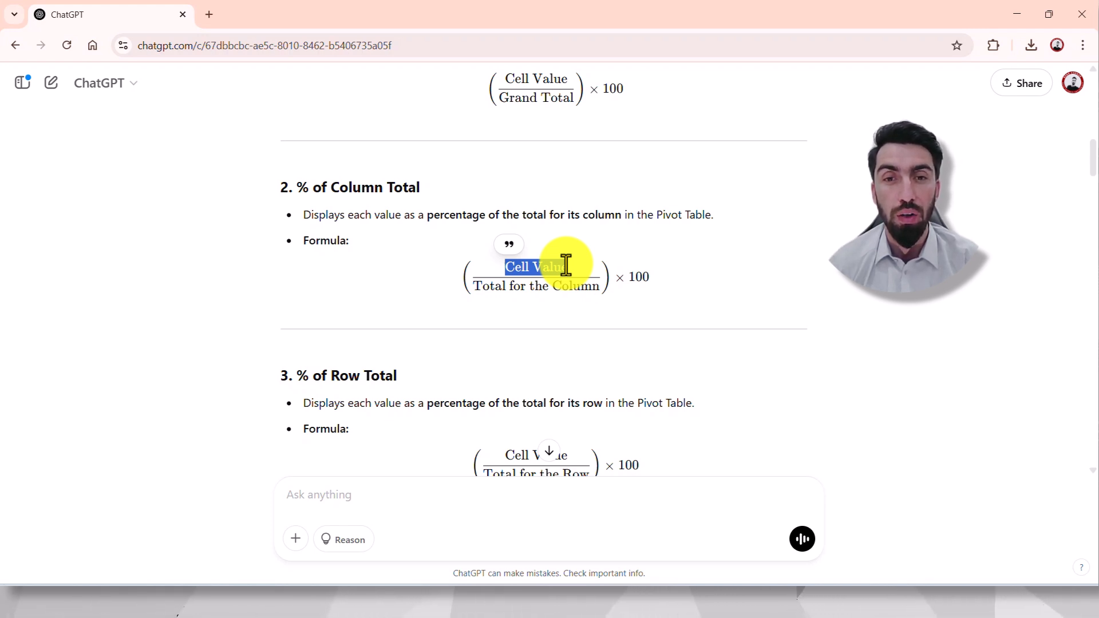
pyautogui.click(534, 269)
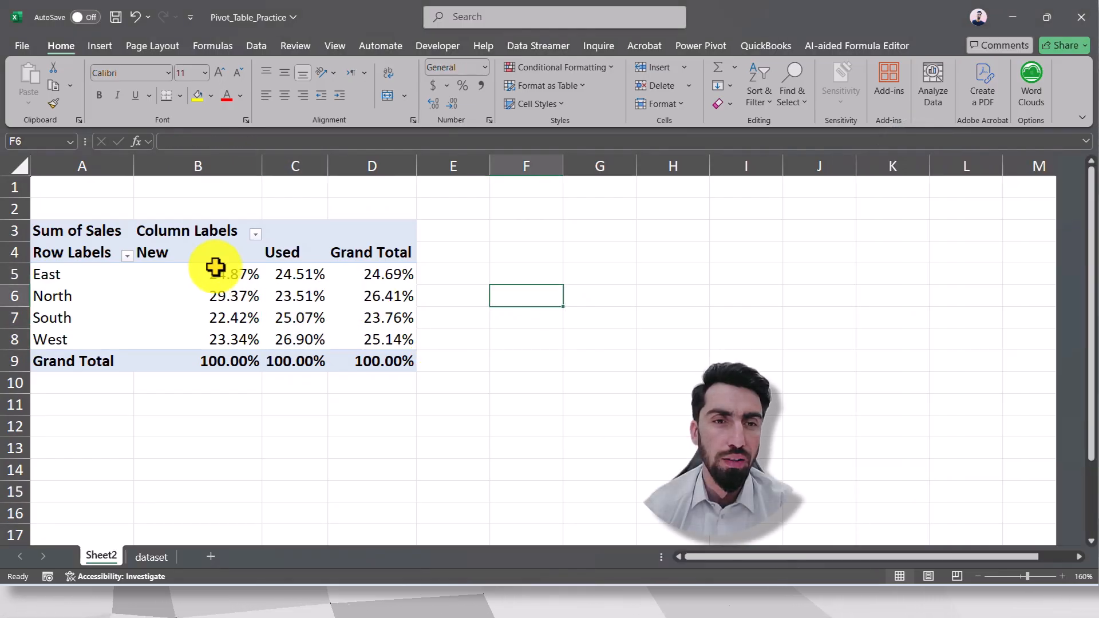
# - Undo the % of Column Total display and compare the regions' New sales with their column total
pyautogui.click(226, 359)
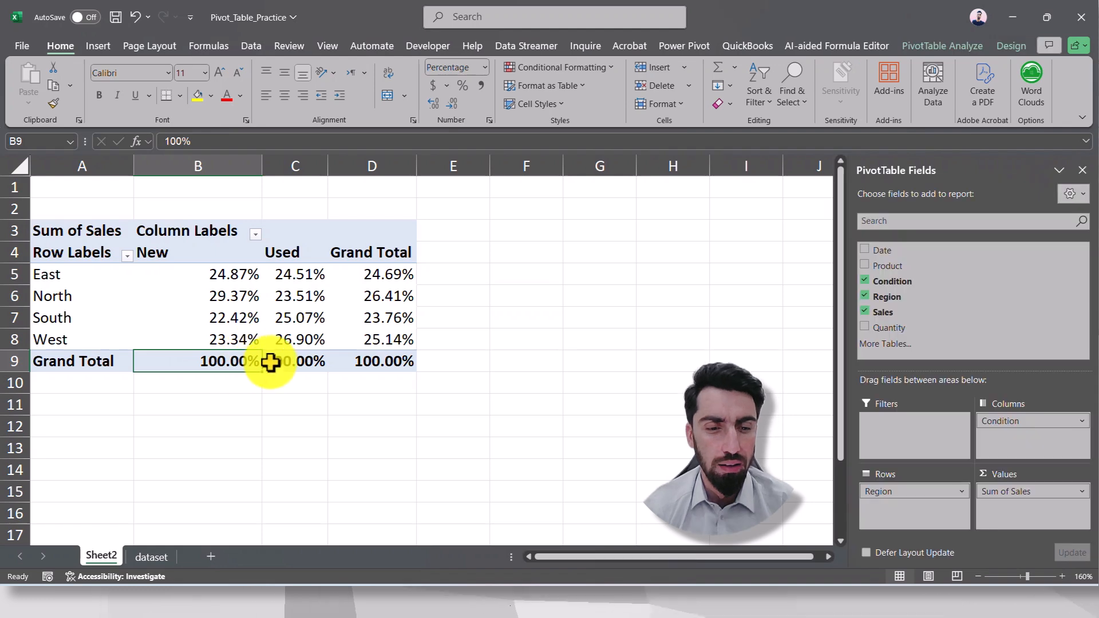
pyautogui.hotkey('ctrl', 'z')
pyautogui.click(285, 402)
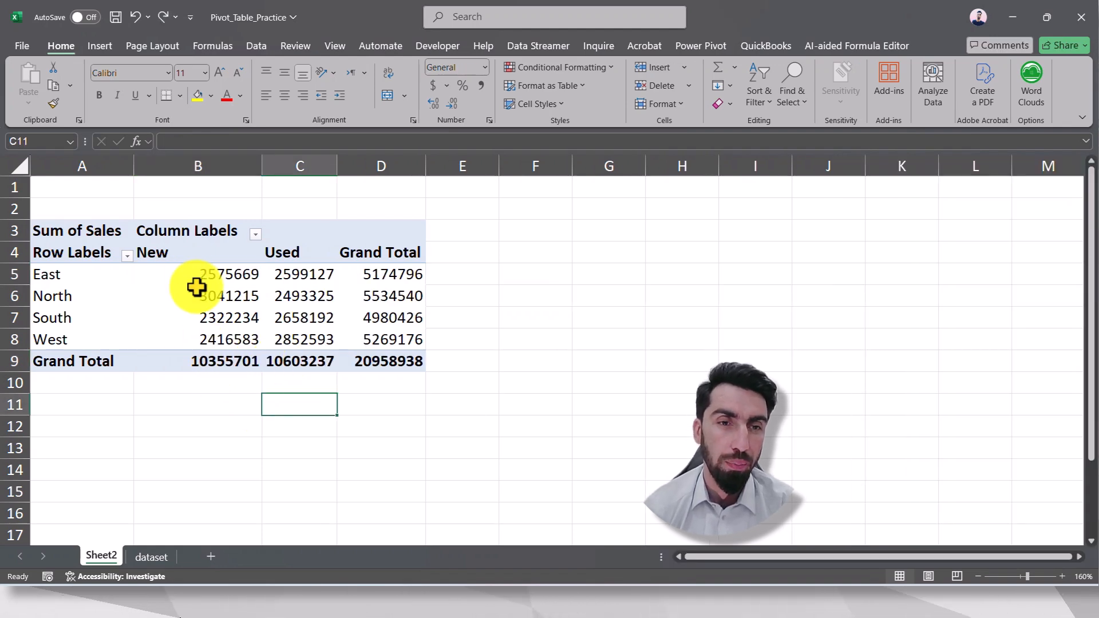
pyautogui.click(206, 361)
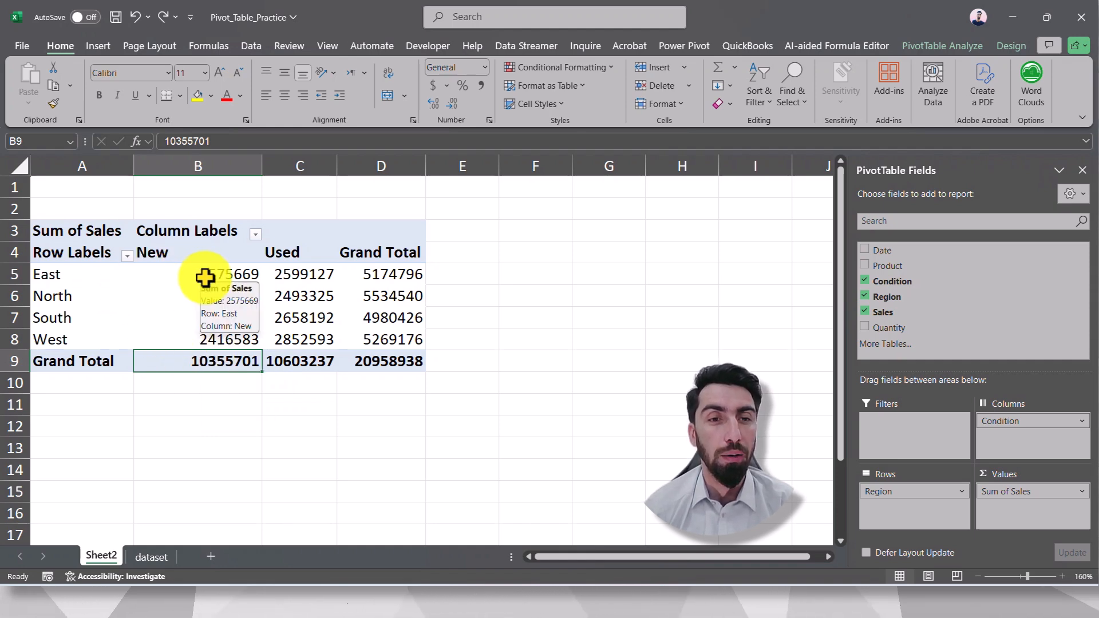
pyautogui.moveTo(208, 274); pyautogui.dragTo(212, 329)
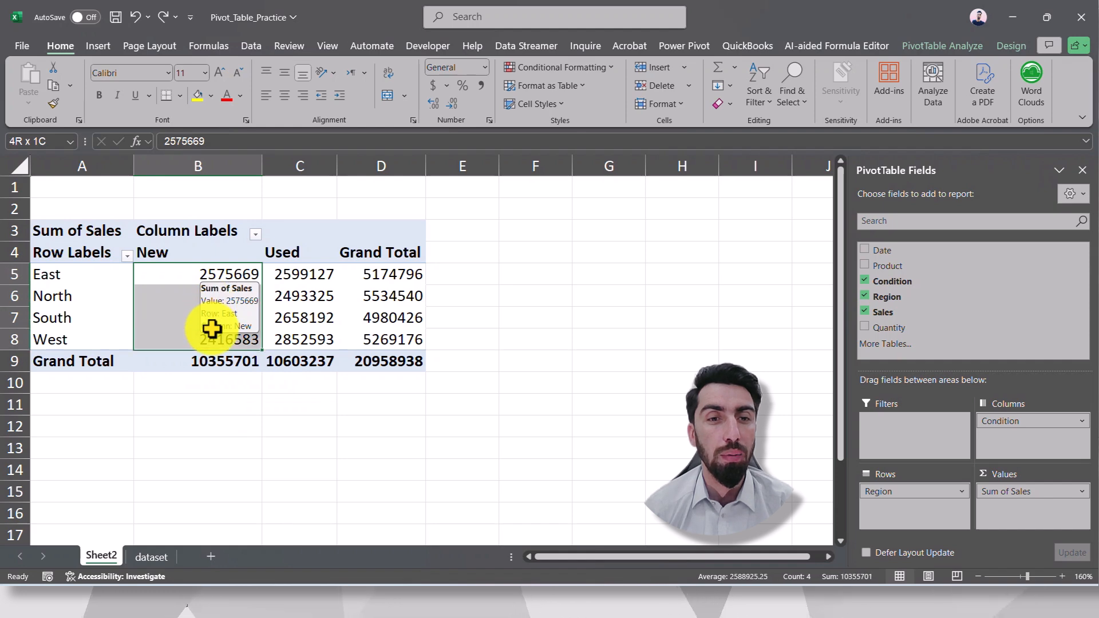
pyautogui.click(219, 339)
# - Reapply % of Column Total to the sales values and undo it again
pyautogui.click(213, 274)
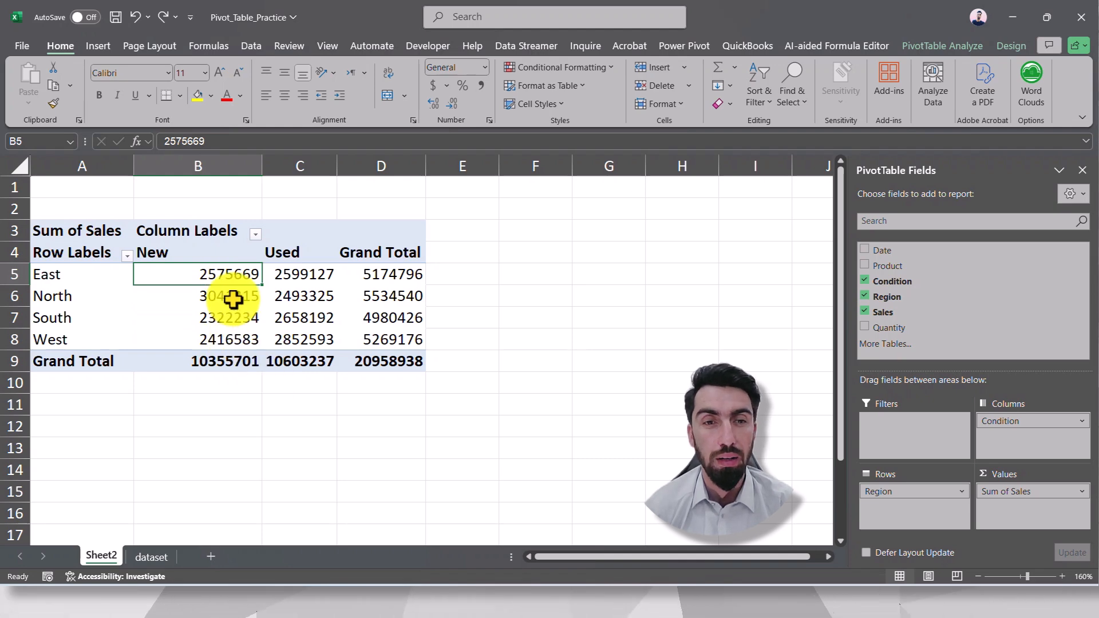
pyautogui.rightClick(212, 268)
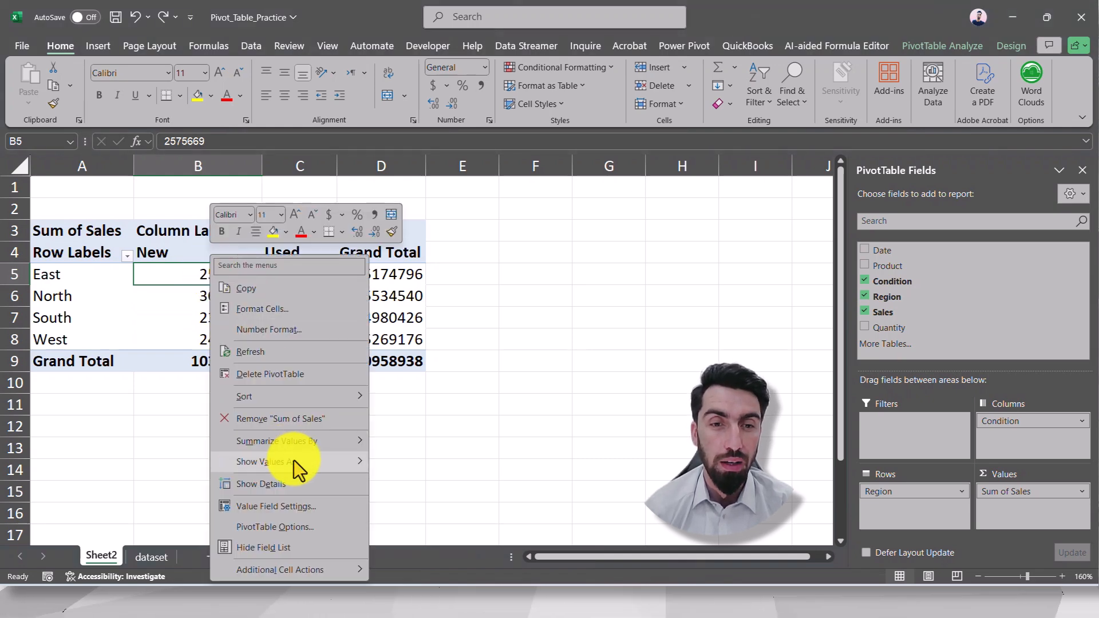
pyautogui.moveTo(315, 462)
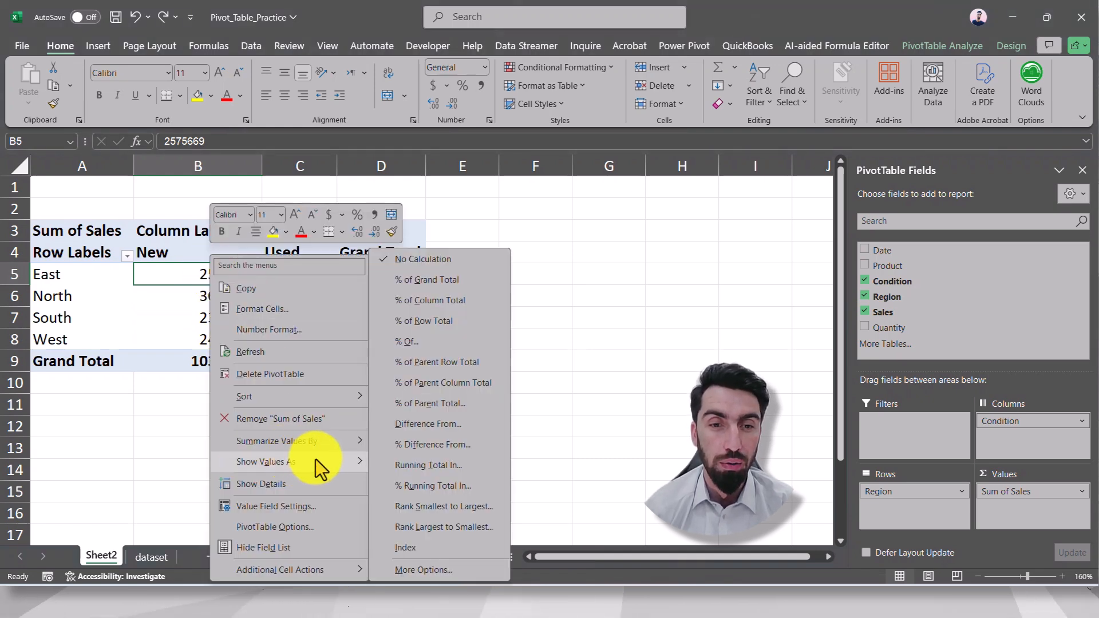
pyautogui.click(422, 302)
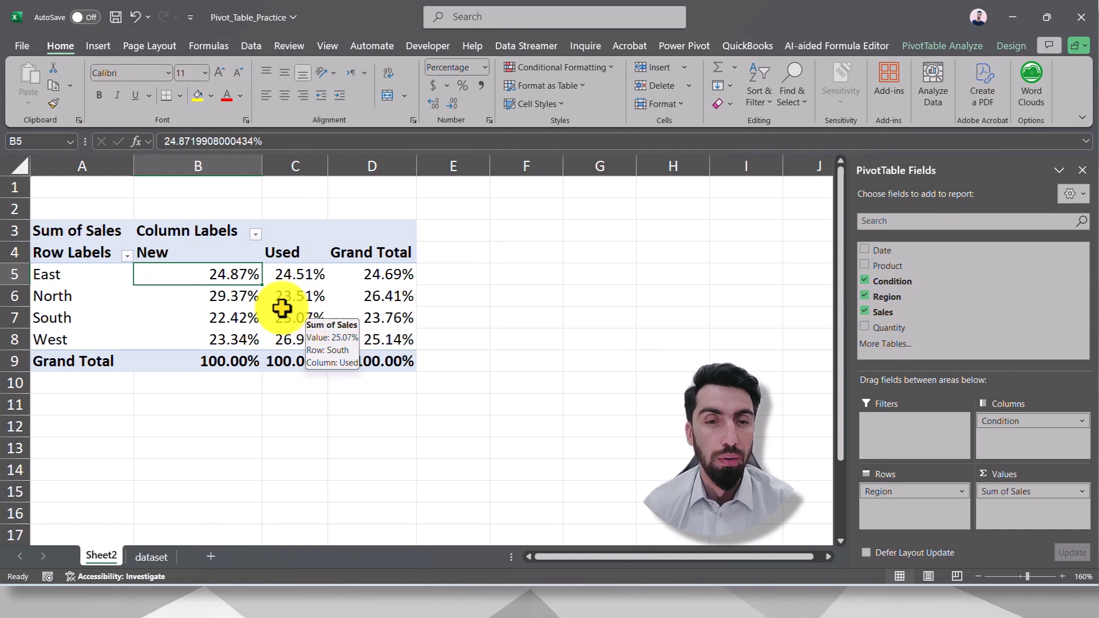
pyautogui.hotkey('ctrl', 'z')
pyautogui.click(489, 298)
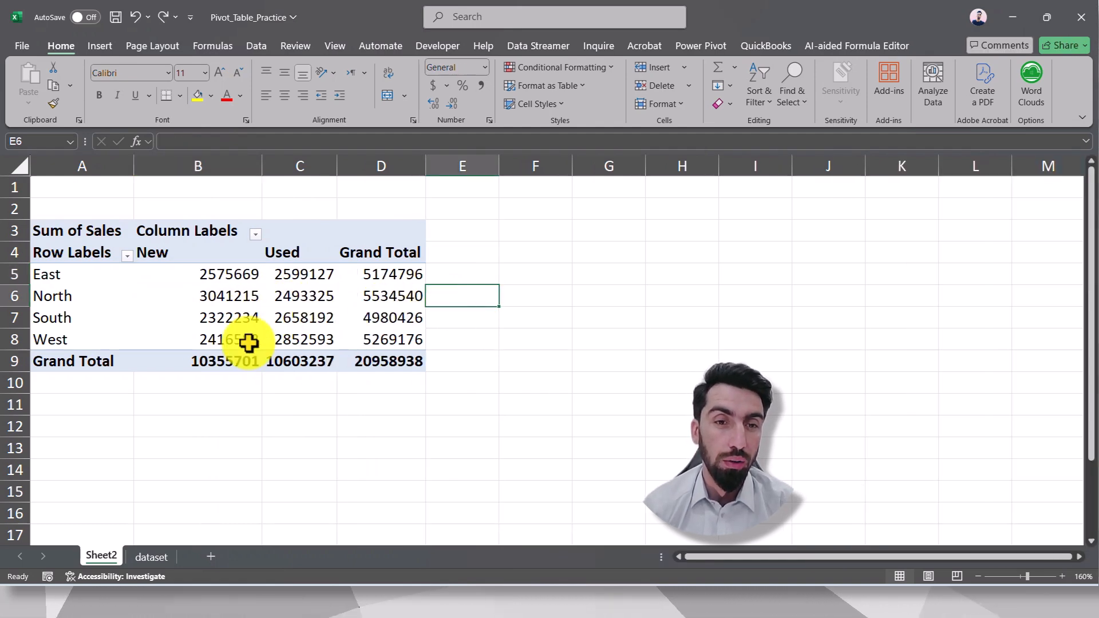
# - Examine East's New and Used sales against its row Grand Total, in contrast with the New column's total
pyautogui.click(233, 356)
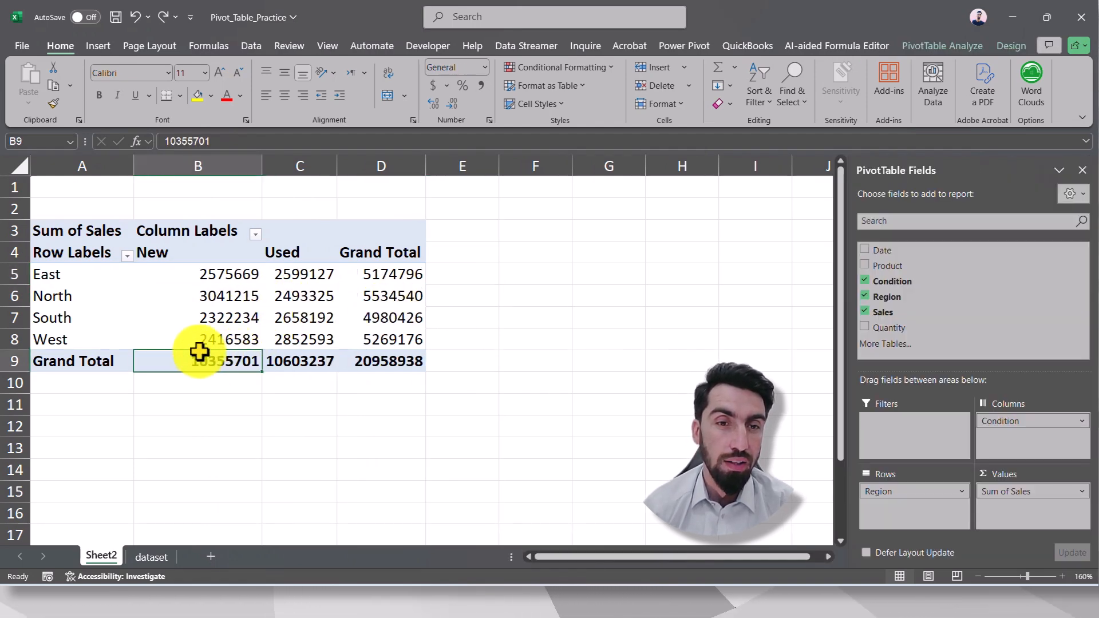
pyautogui.click(393, 277)
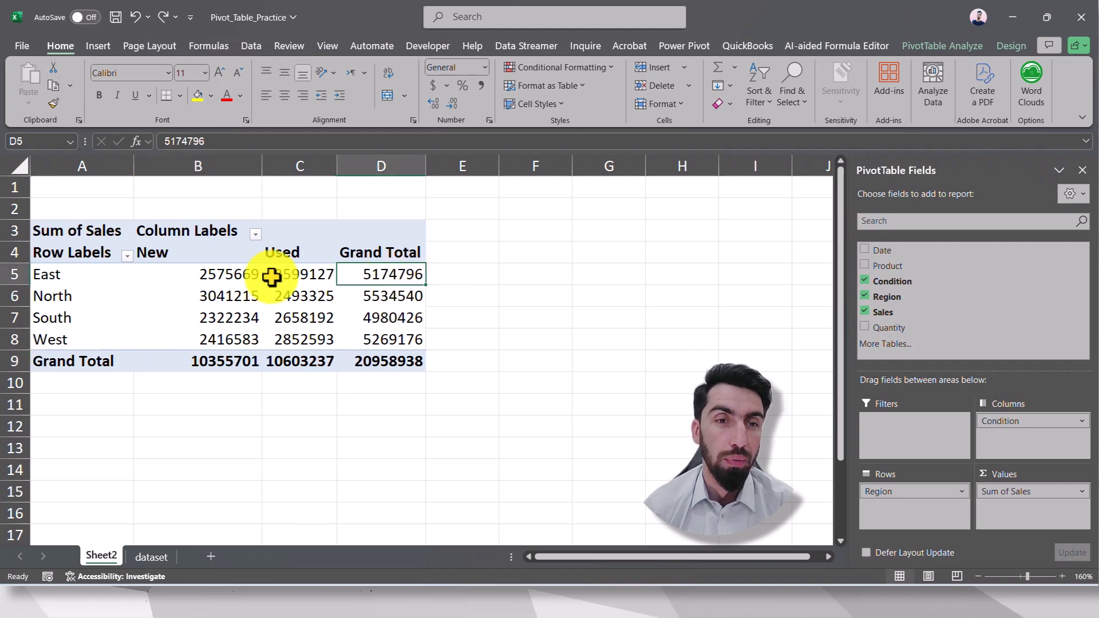
pyautogui.click(192, 356)
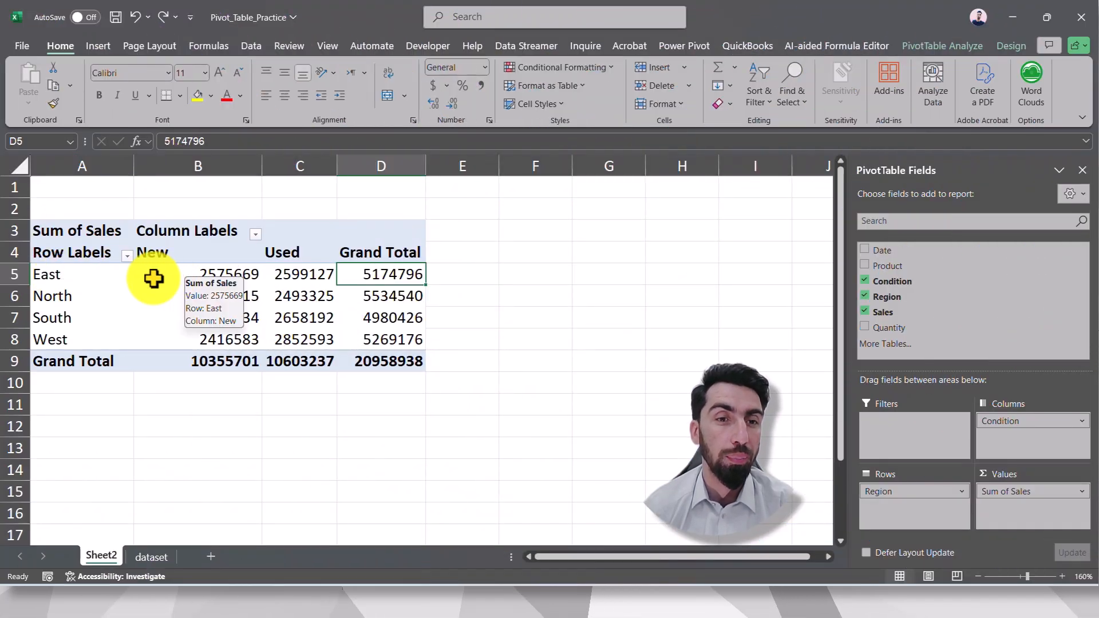
pyautogui.click(160, 279)
pyautogui.moveTo(251, 273); pyautogui.dragTo(295, 272)
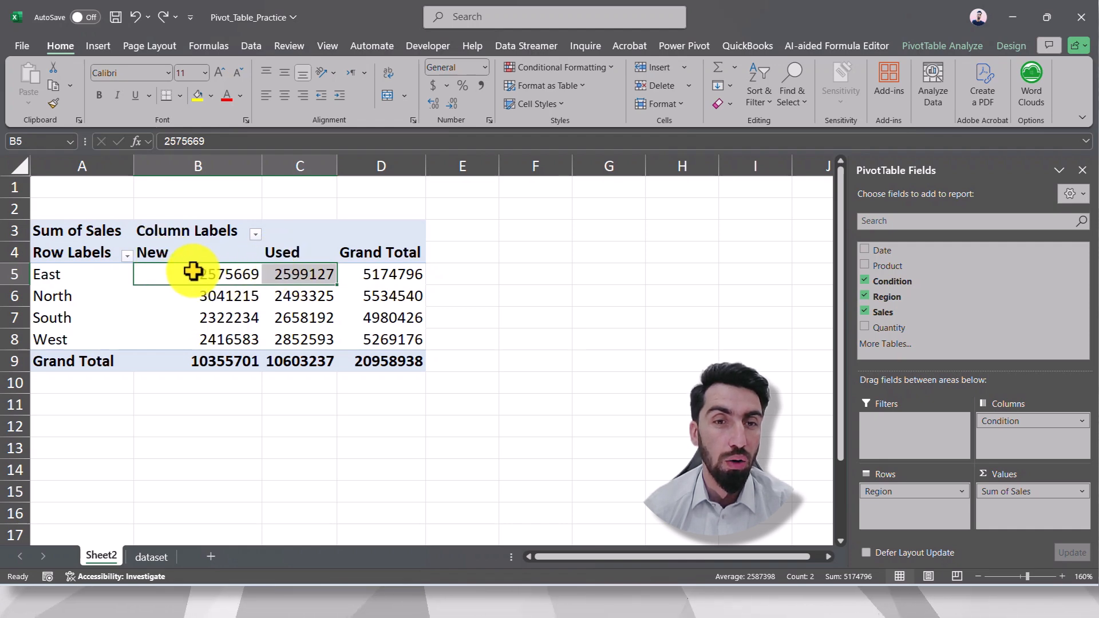
pyautogui.click(385, 273)
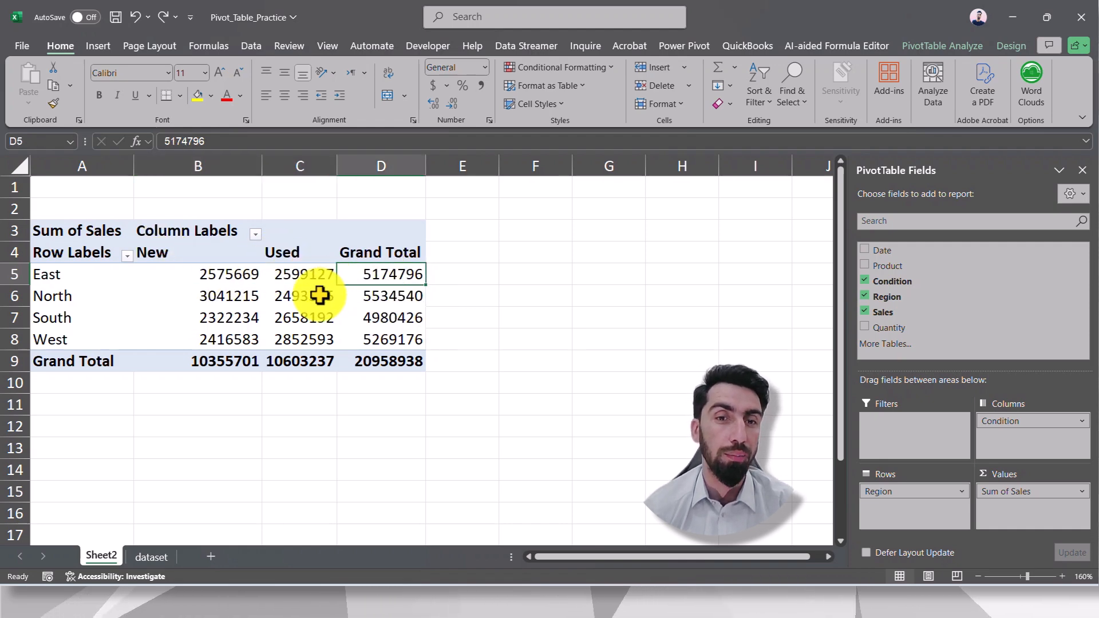
pyautogui.click(221, 273)
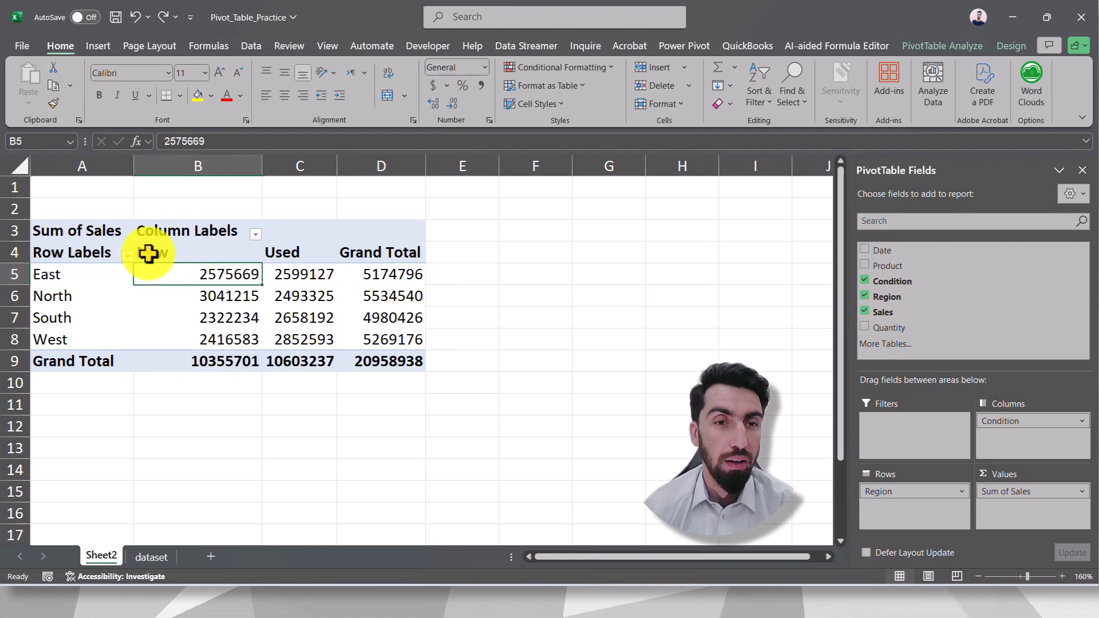
pyautogui.moveTo(225, 272)
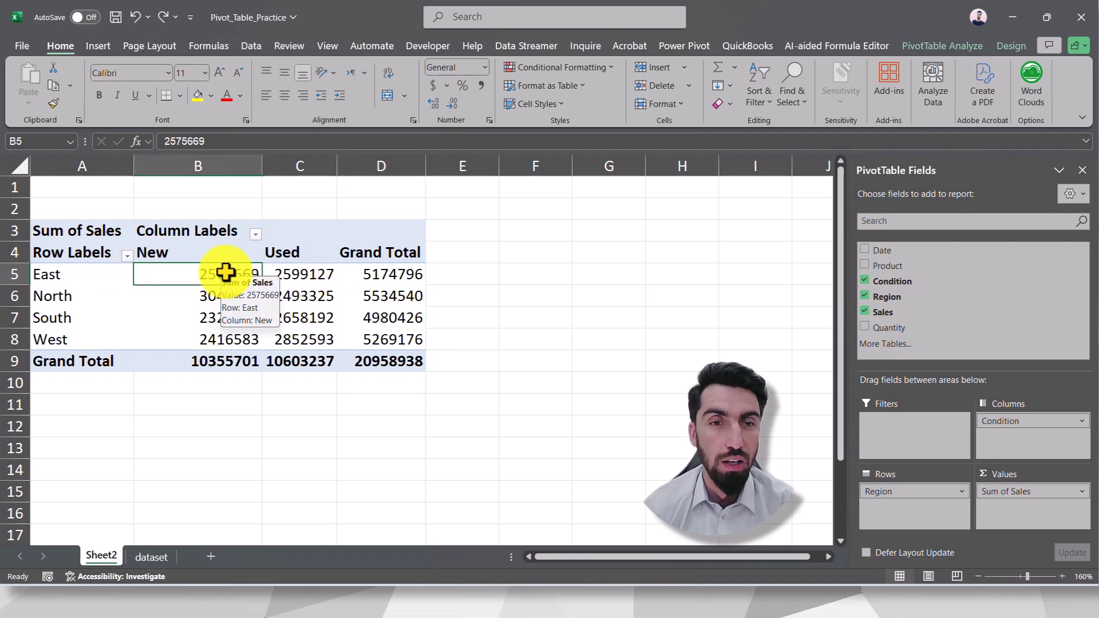
pyautogui.click(294, 275)
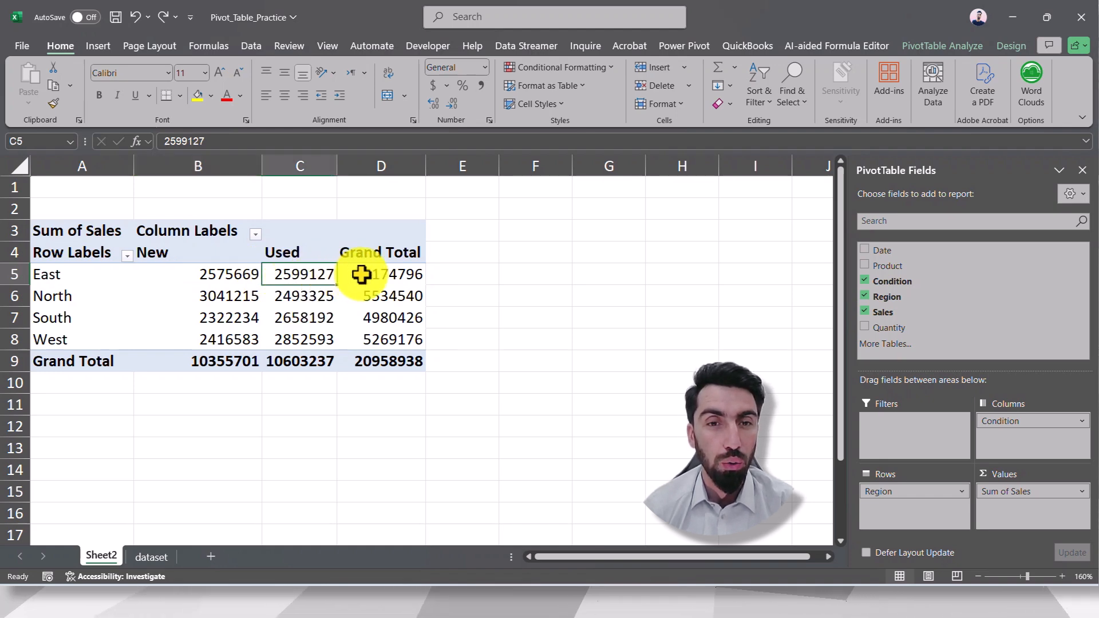
pyautogui.click(373, 273)
# - Go through the East, North, South and West rows, comparing New and Used sales with each row's Grand Total
pyautogui.moveTo(208, 277); pyautogui.dragTo(381, 274)
pyautogui.moveTo(223, 296); pyautogui.dragTo(368, 286)
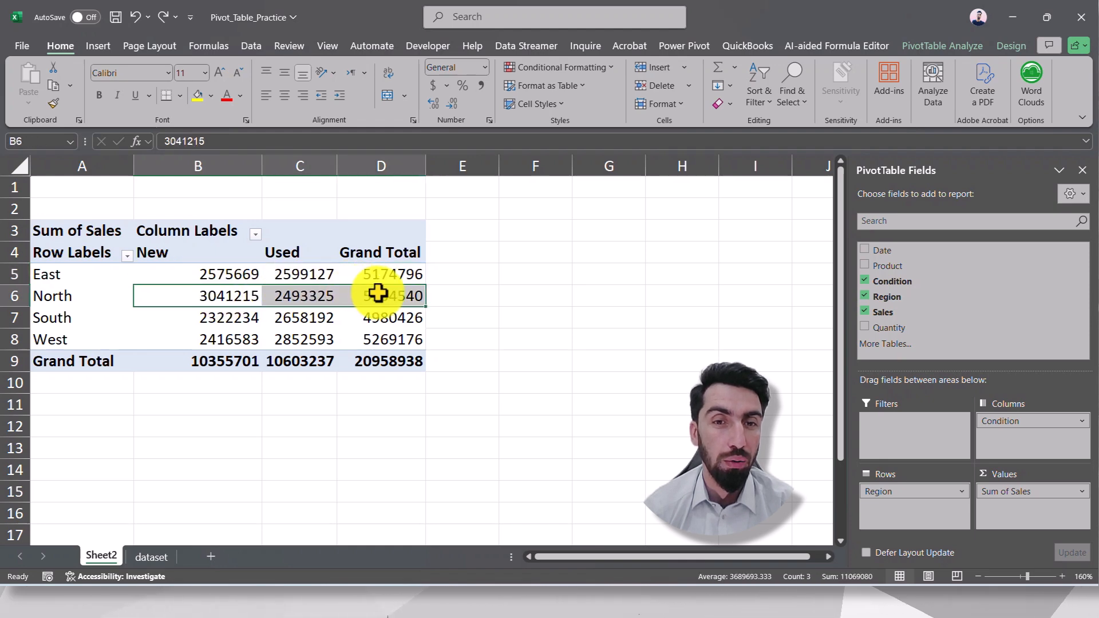
pyautogui.click(233, 316)
pyautogui.click(319, 316)
pyautogui.click(390, 319)
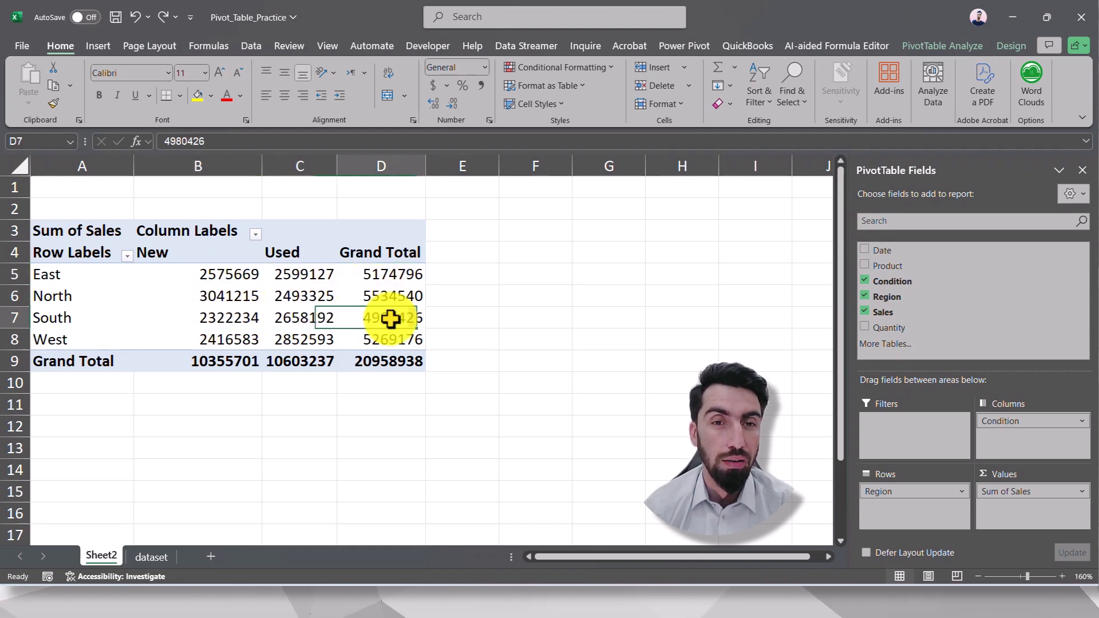
pyautogui.click(217, 341)
pyautogui.click(307, 339)
pyautogui.click(373, 338)
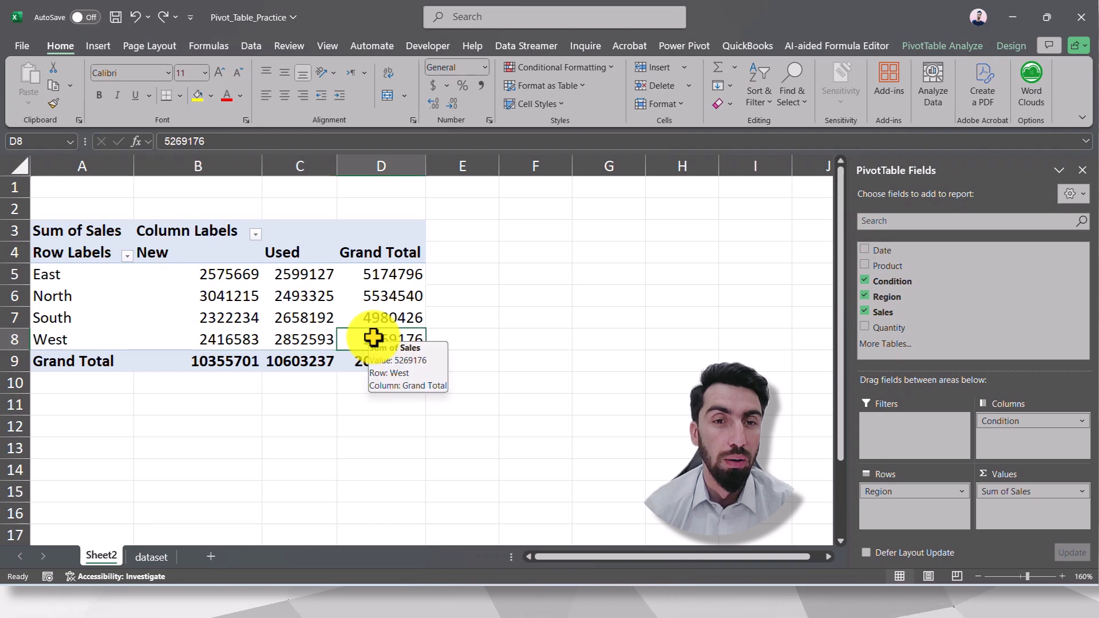
# - Examine the New and Used sales down their columns and along the region rows, together with each region's Grand Total
pyautogui.moveTo(210, 275); pyautogui.dragTo(246, 340)
pyautogui.moveTo(301, 277); pyautogui.dragTo(298, 338)
pyautogui.moveTo(223, 276); pyautogui.dragTo(371, 273)
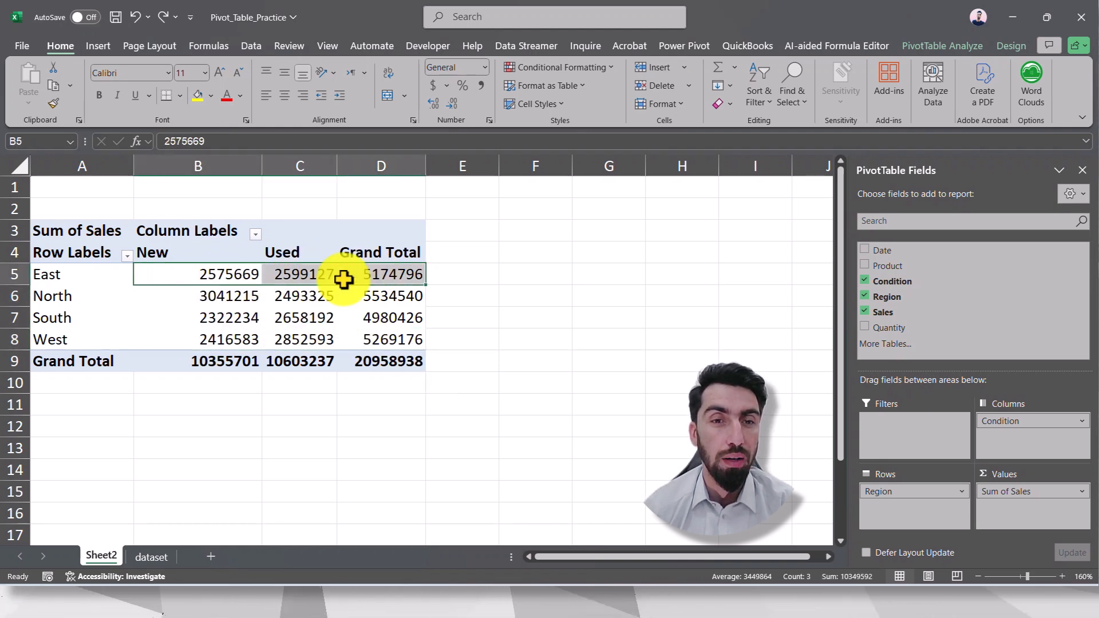
pyautogui.moveTo(198, 297); pyautogui.dragTo(327, 297)
pyautogui.click(203, 317)
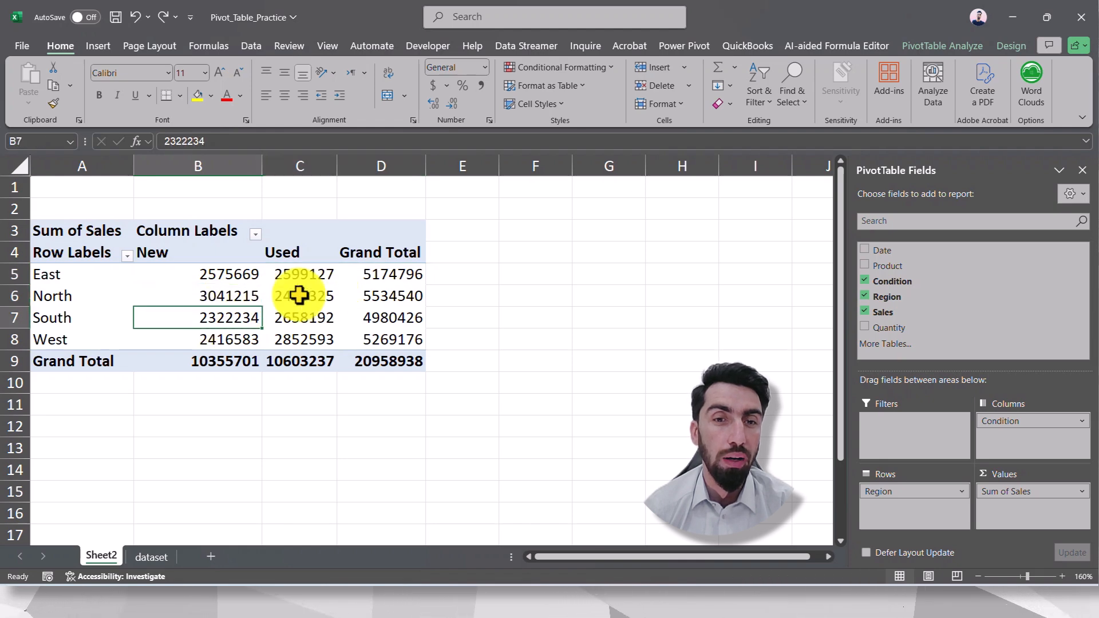
pyautogui.click(391, 273)
pyautogui.click(381, 297)
pyautogui.click(376, 317)
pyautogui.click(381, 338)
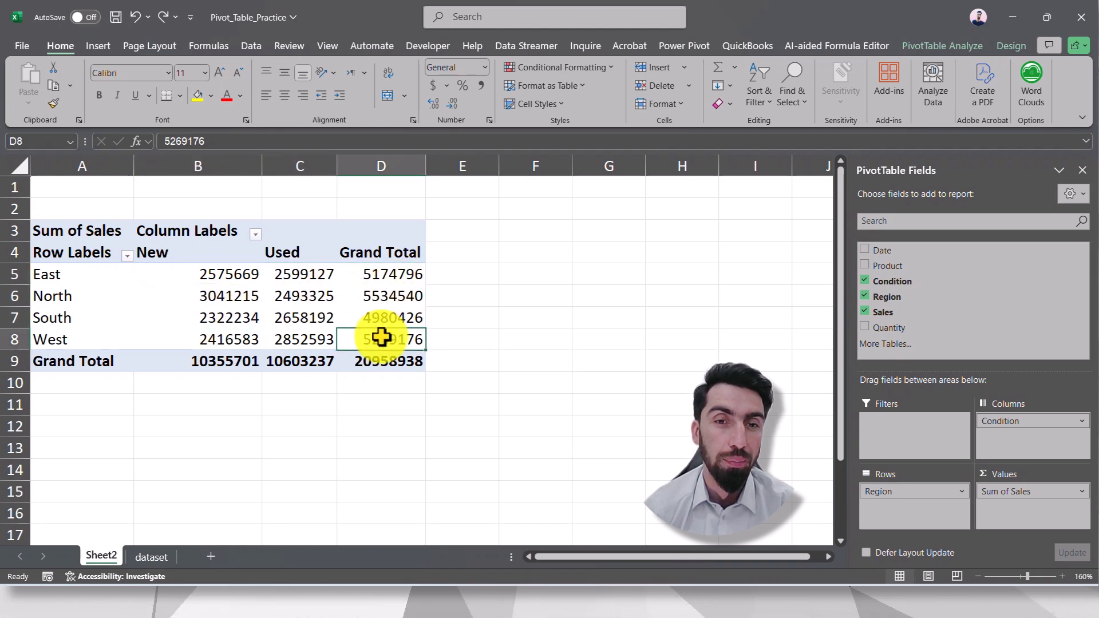
pyautogui.moveTo(304, 277); pyautogui.dragTo(294, 322)
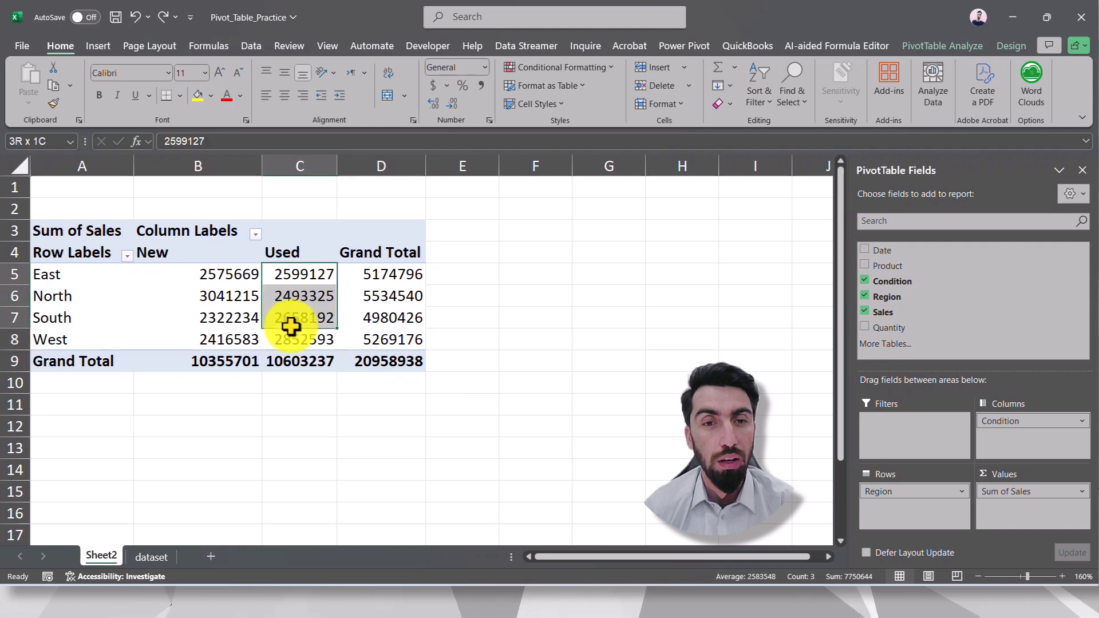
pyautogui.keyDown('shift'); pyautogui.click(222, 336); pyautogui.keyUp('shift')
# - Show the sales values as % of Row Total and check the Grand Total for East, North and South
pyautogui.click(235, 277)
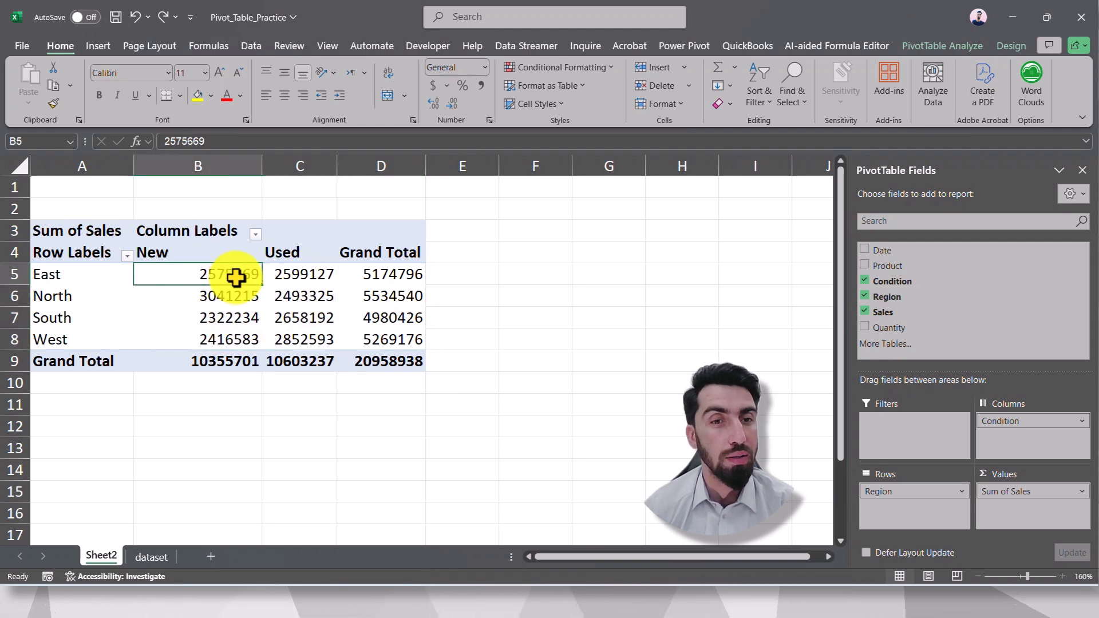
pyautogui.rightClick(237, 275)
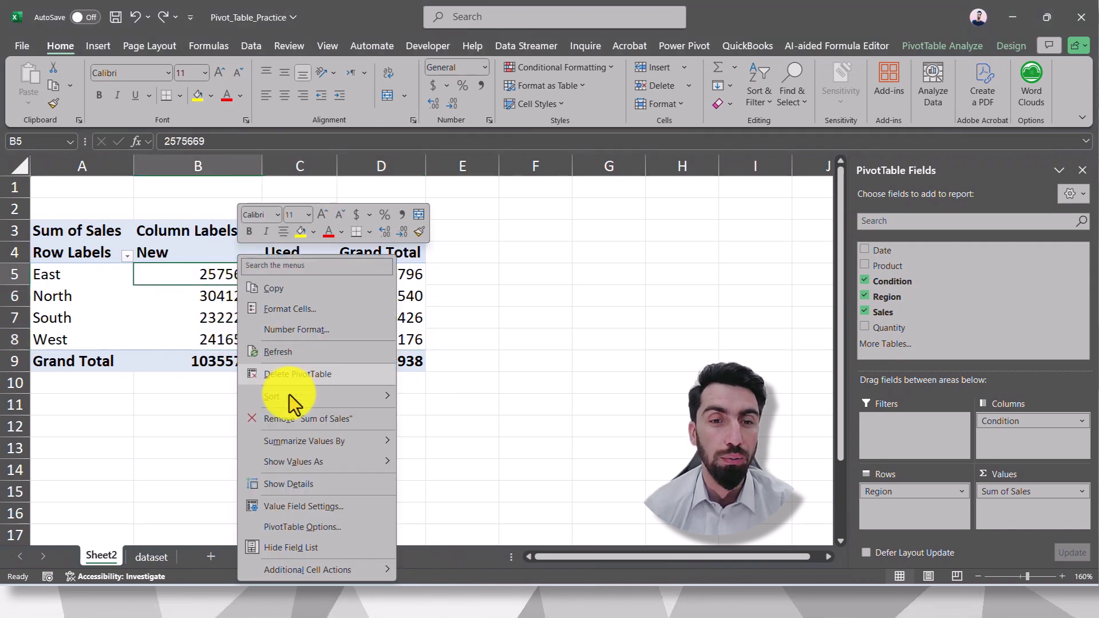
pyautogui.moveTo(327, 463)
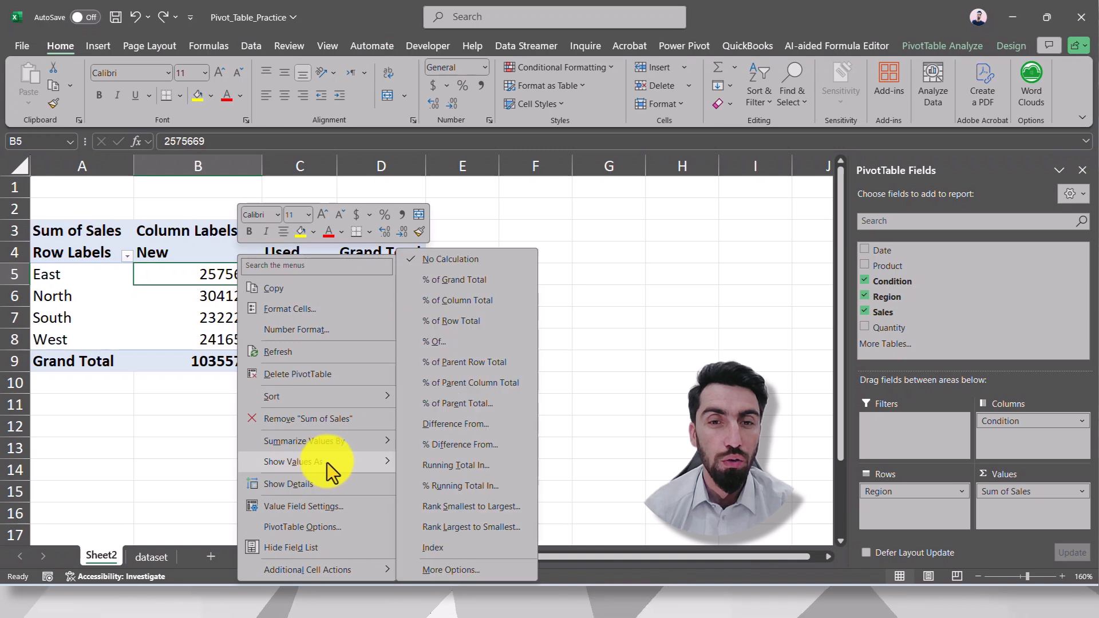
pyautogui.click(447, 322)
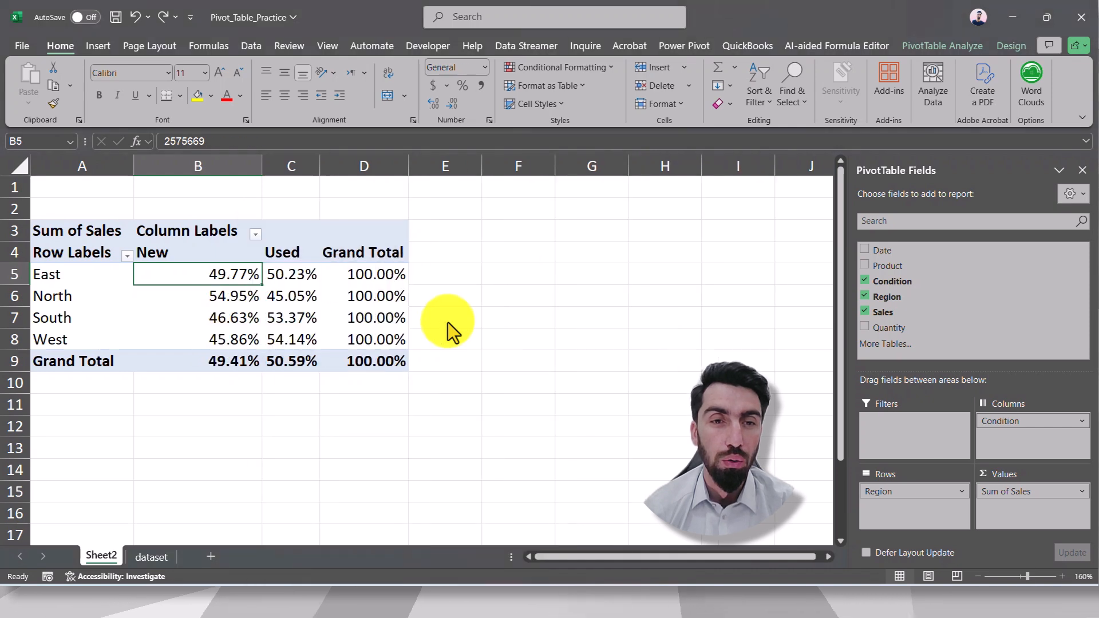
pyautogui.click(456, 294)
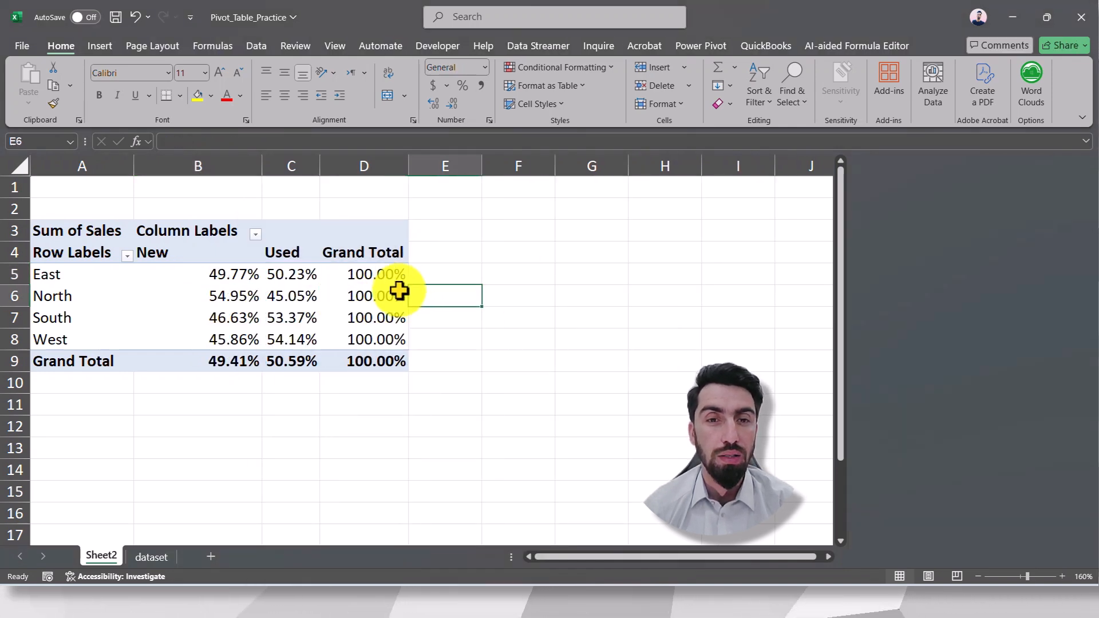
pyautogui.click(368, 277)
pyautogui.click(361, 295)
pyautogui.click(361, 315)
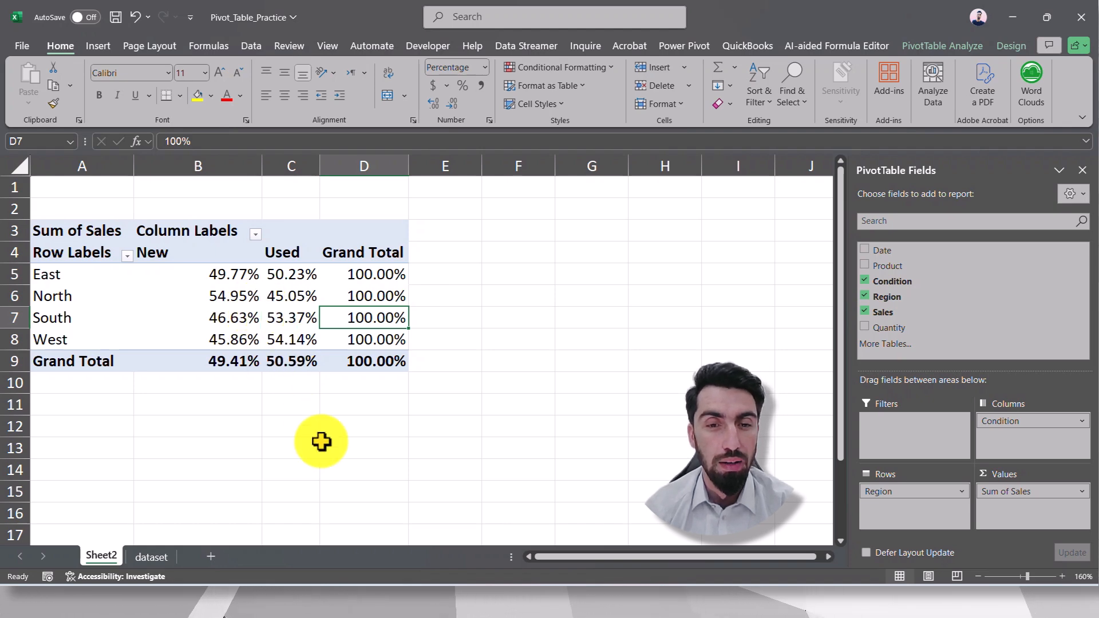
# - Switch to the ChatGPT page in the browser and read the % of Row Total description and formula, comparing it with % of Column Total
pyautogui.click(362, 602)
pyautogui.scroll(-4, 392, 351)
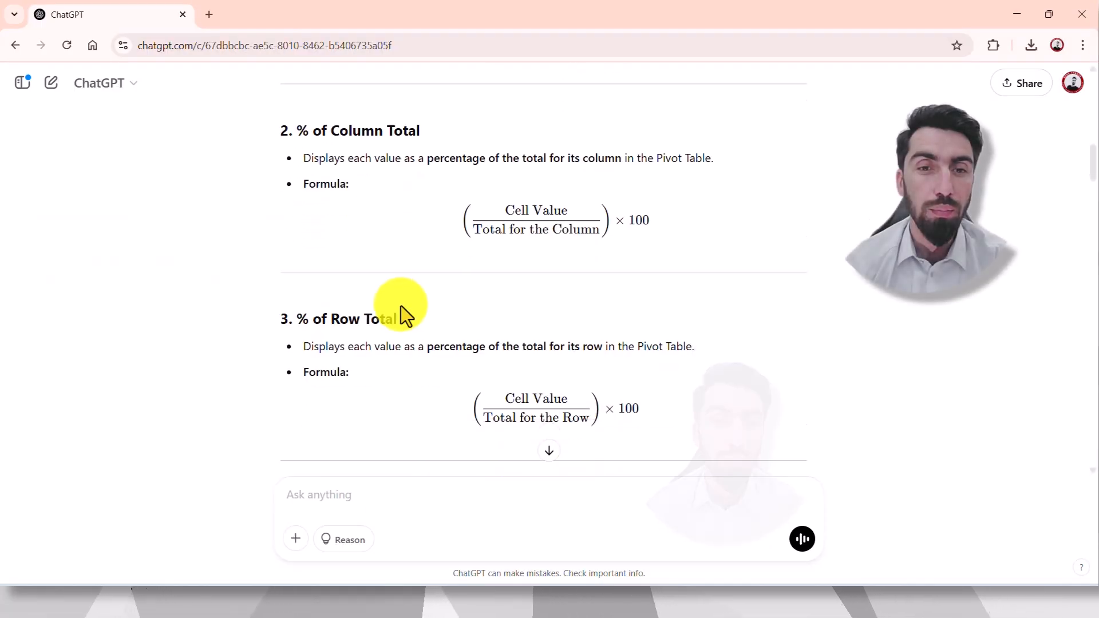
pyautogui.moveTo(301, 162); pyautogui.dragTo(371, 162)
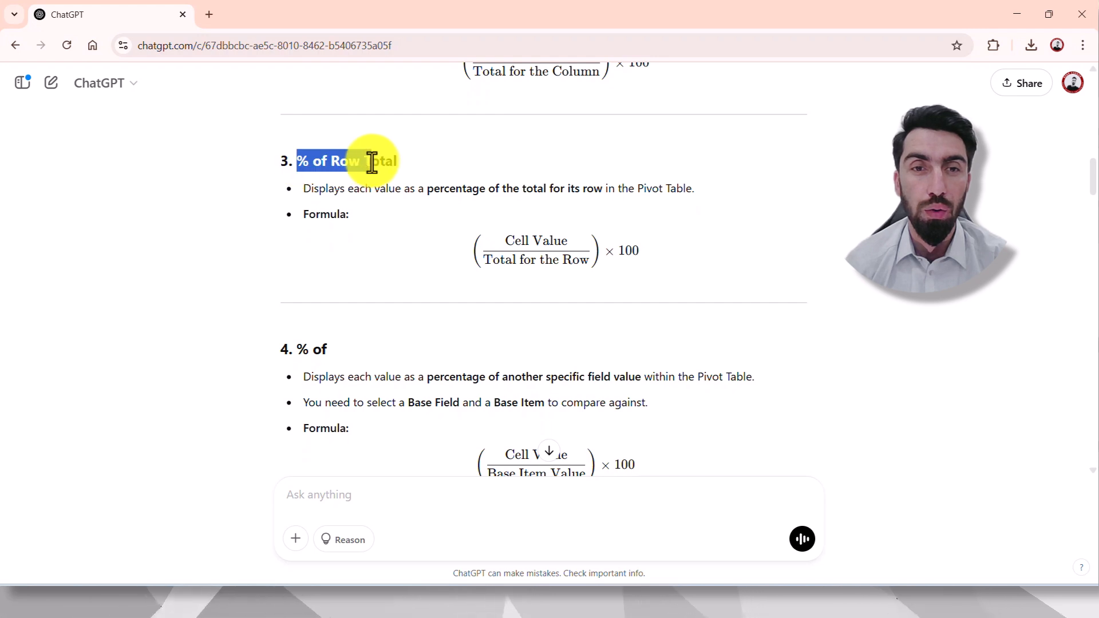
pyautogui.click(548, 184)
pyautogui.moveTo(506, 242); pyautogui.dragTo(566, 240)
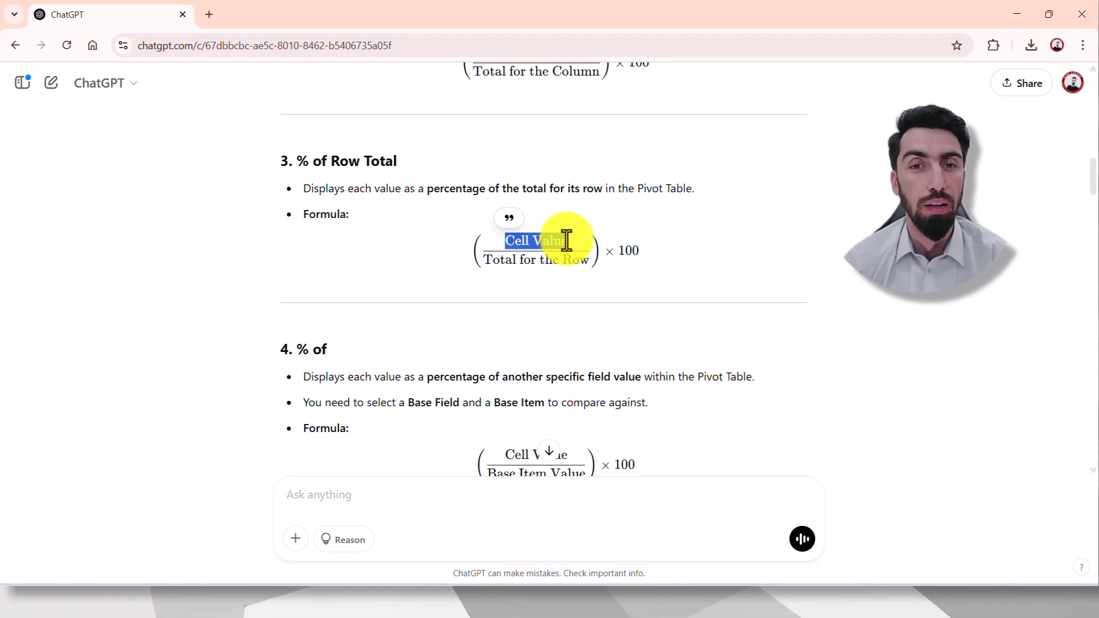
pyautogui.moveTo(567, 240); pyautogui.dragTo(639, 247)
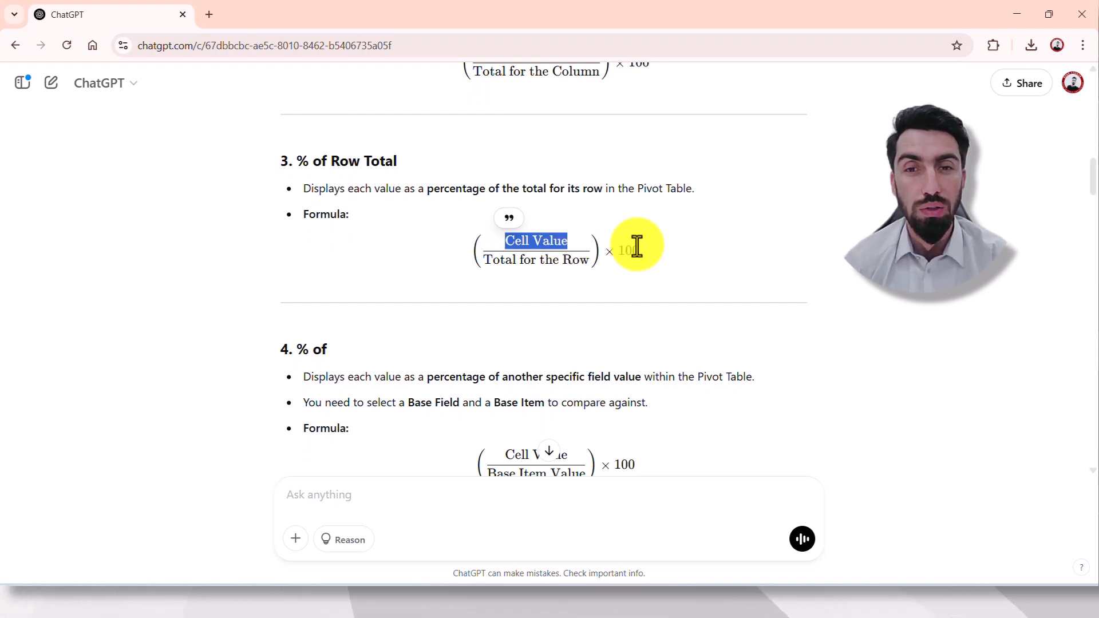
pyautogui.moveTo(499, 237); pyautogui.dragTo(559, 245)
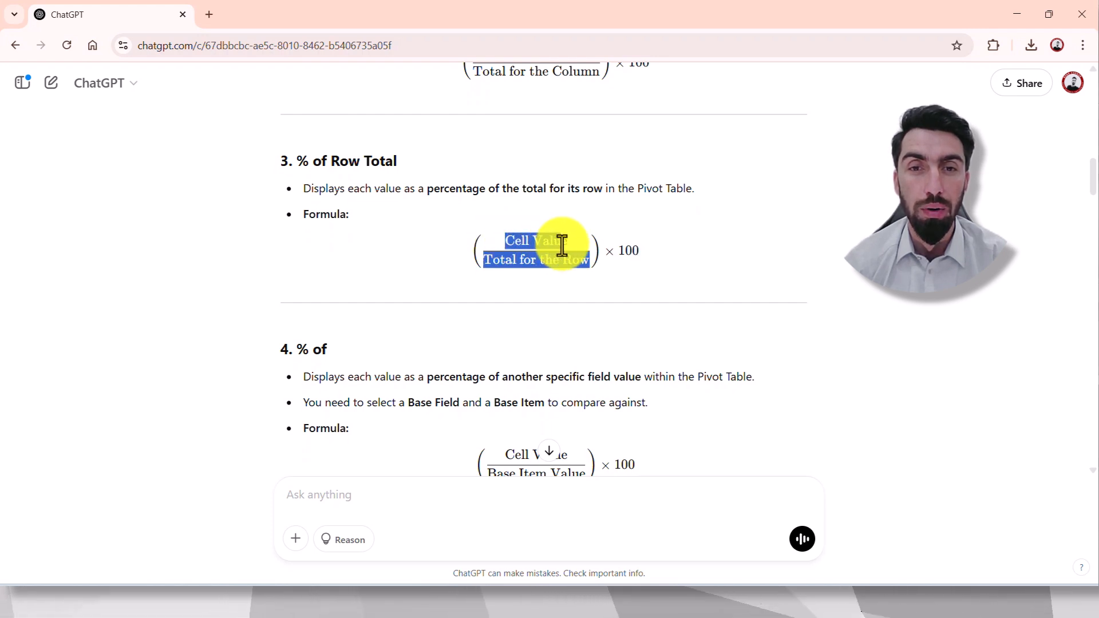
pyautogui.click(558, 250)
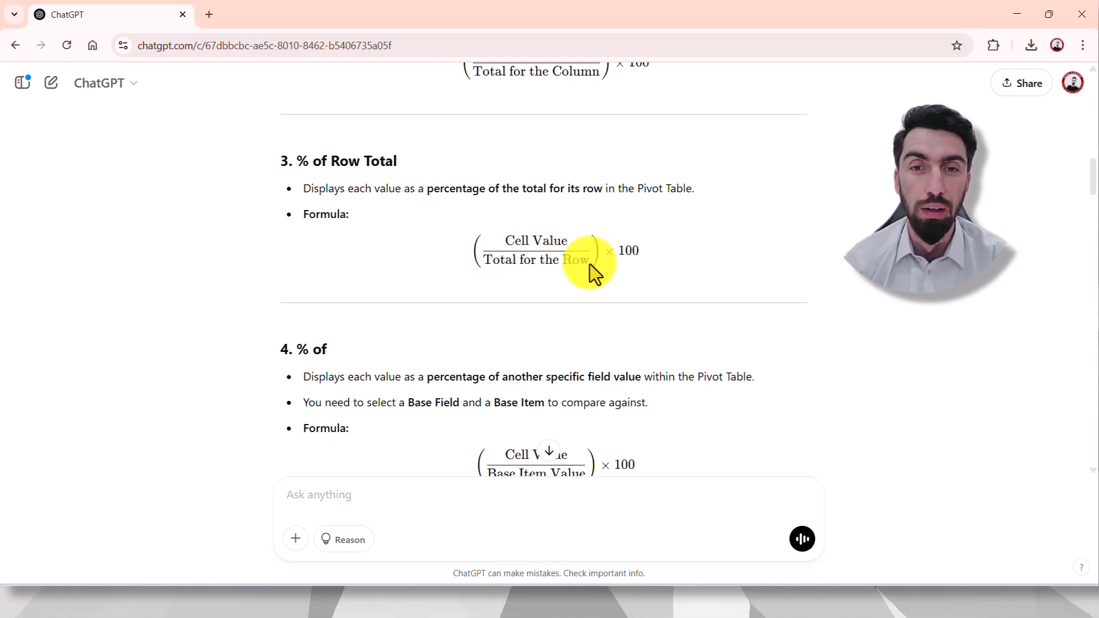
pyautogui.scroll(1, 484, 281)
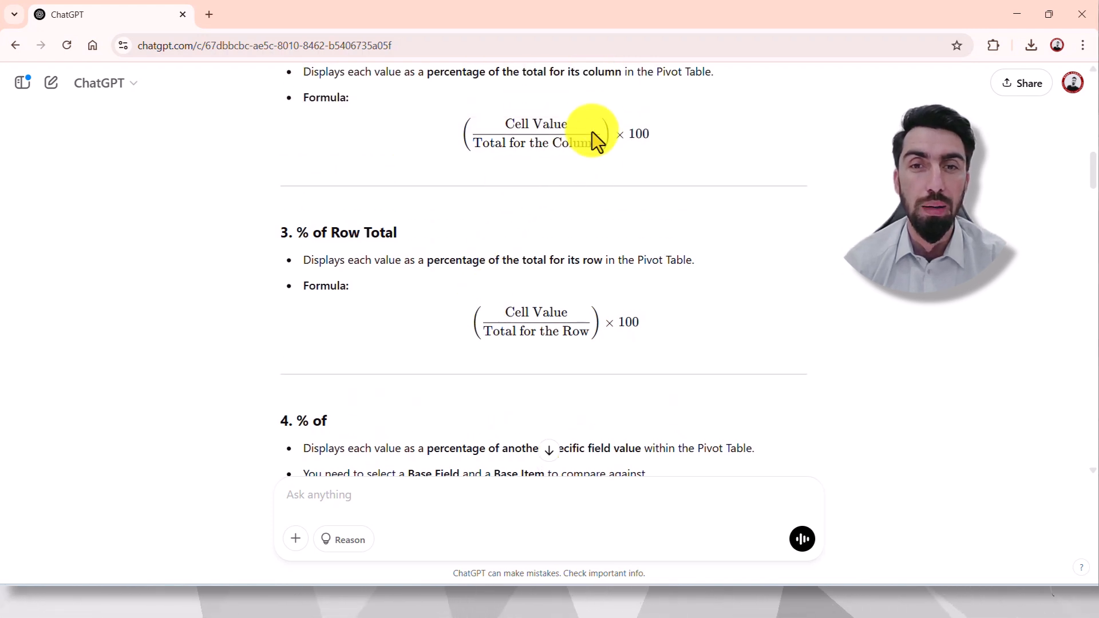
# - Read the % Of section, covering its Base Field, Base Item and the Cell Value over Base Item Value formula
pyautogui.scroll(-3, 533, 314)
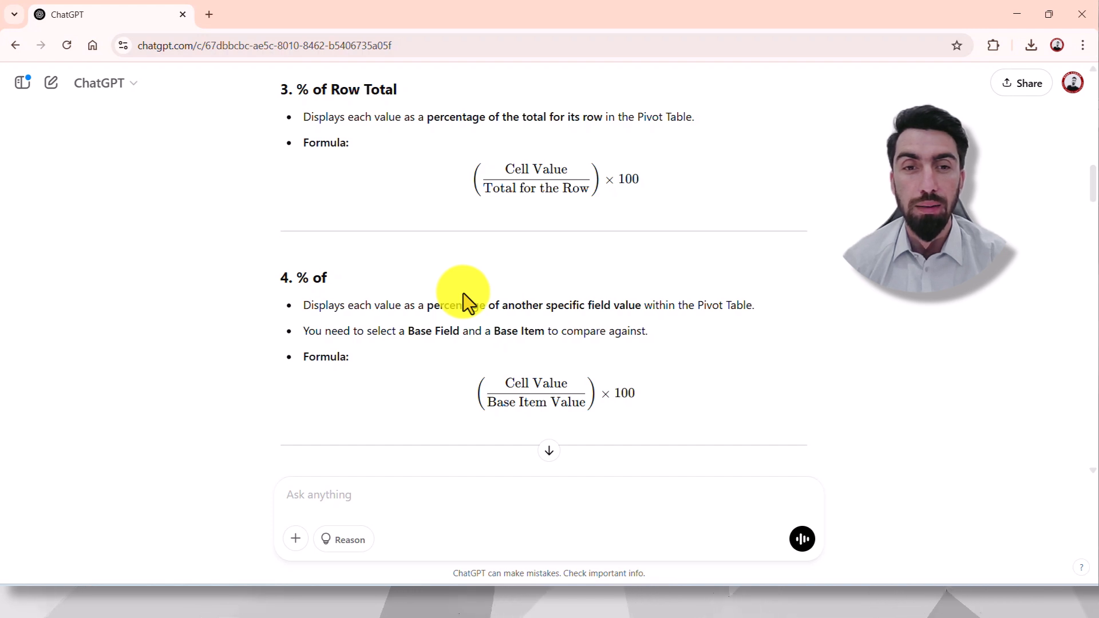
pyautogui.moveTo(289, 282); pyautogui.dragTo(321, 278)
pyautogui.click(392, 299)
pyautogui.scroll(-1, 393, 299)
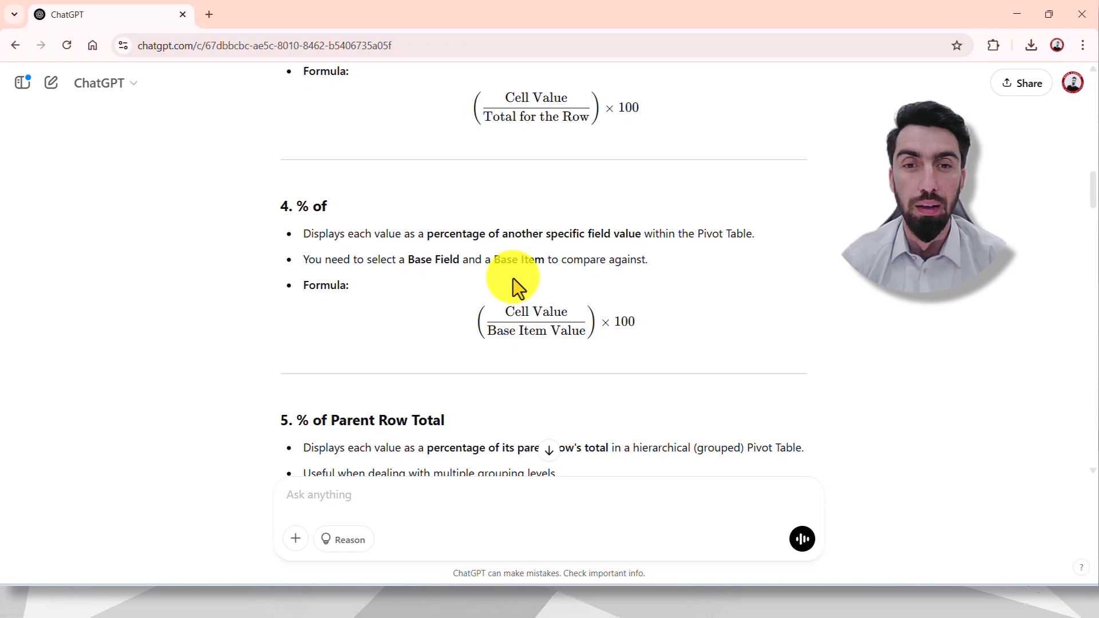
pyautogui.moveTo(494, 260); pyautogui.dragTo(543, 260)
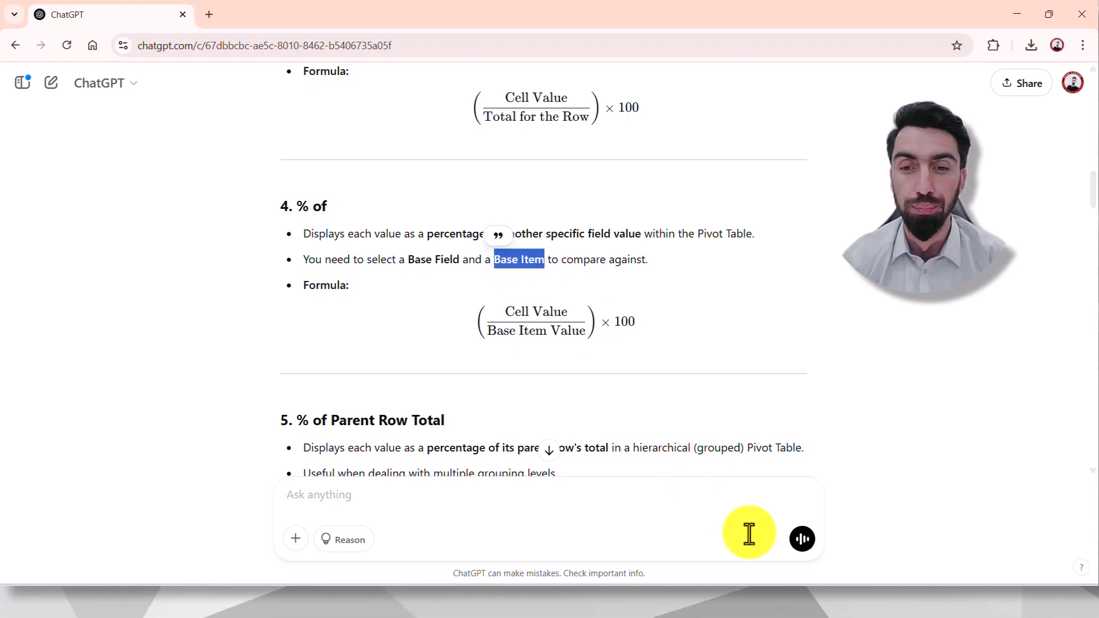
pyautogui.click(528, 259)
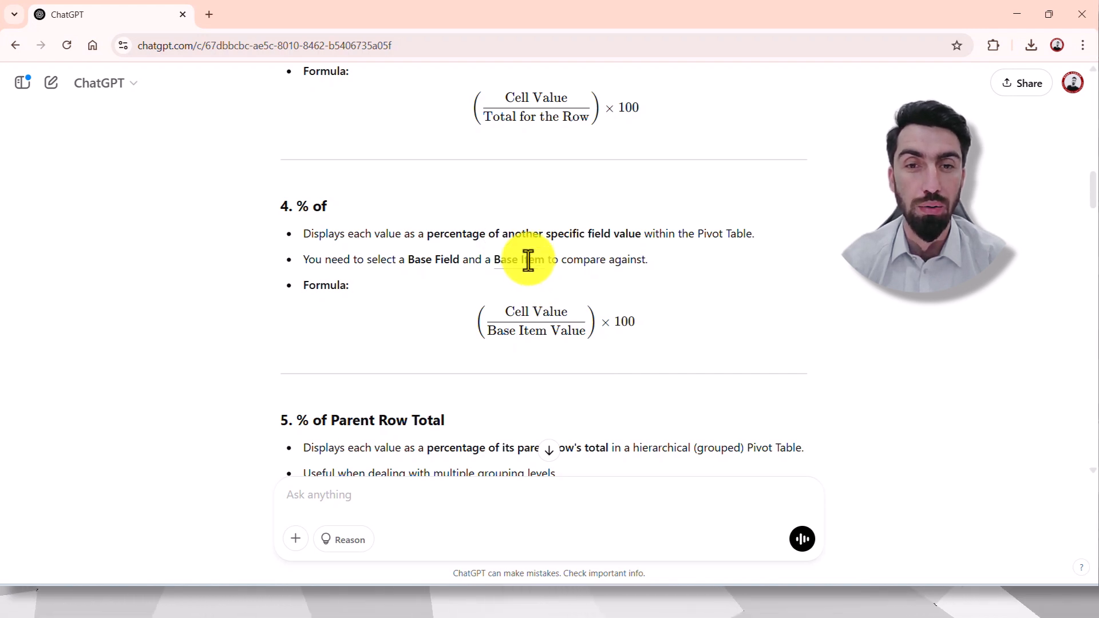
pyautogui.moveTo(510, 315); pyautogui.dragTo(555, 310)
pyautogui.click(563, 332)
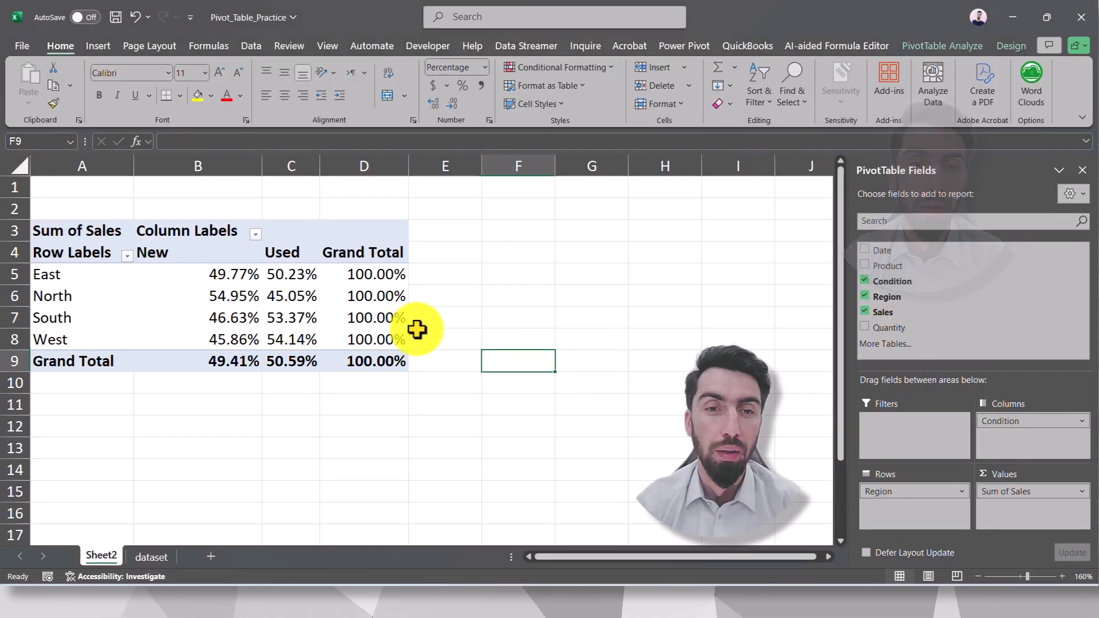
# - Back in Excel, undo the % of Row Total display and show the sales as % Of with base field Region and base item East
pyautogui.hotkey('ctrl', 'z')
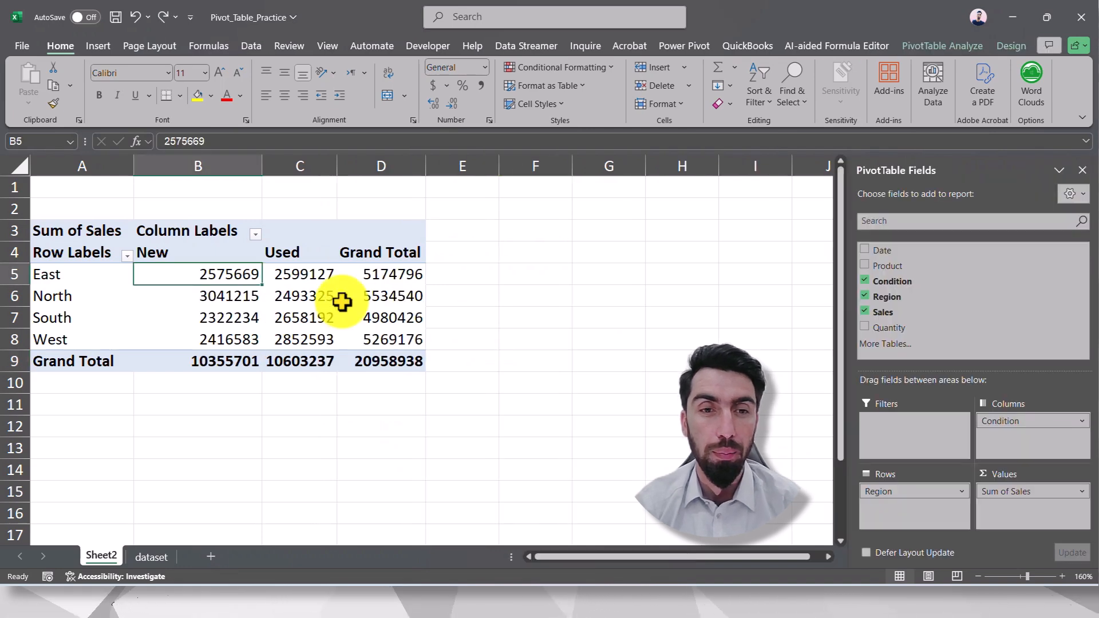
pyautogui.rightClick(218, 276)
pyautogui.moveTo(321, 465)
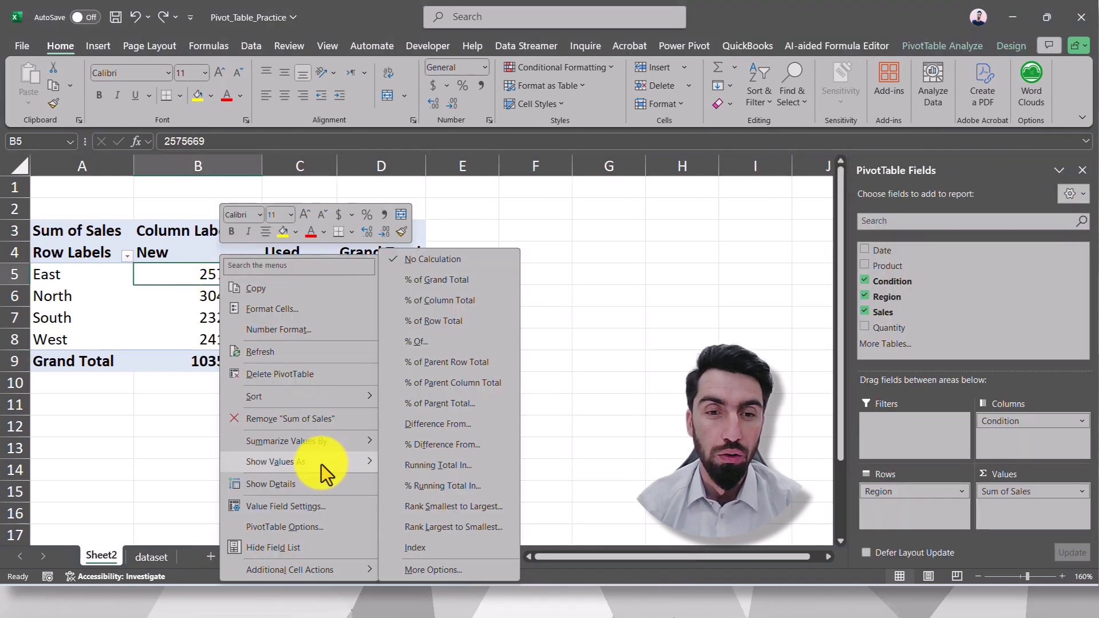
pyautogui.click(446, 344)
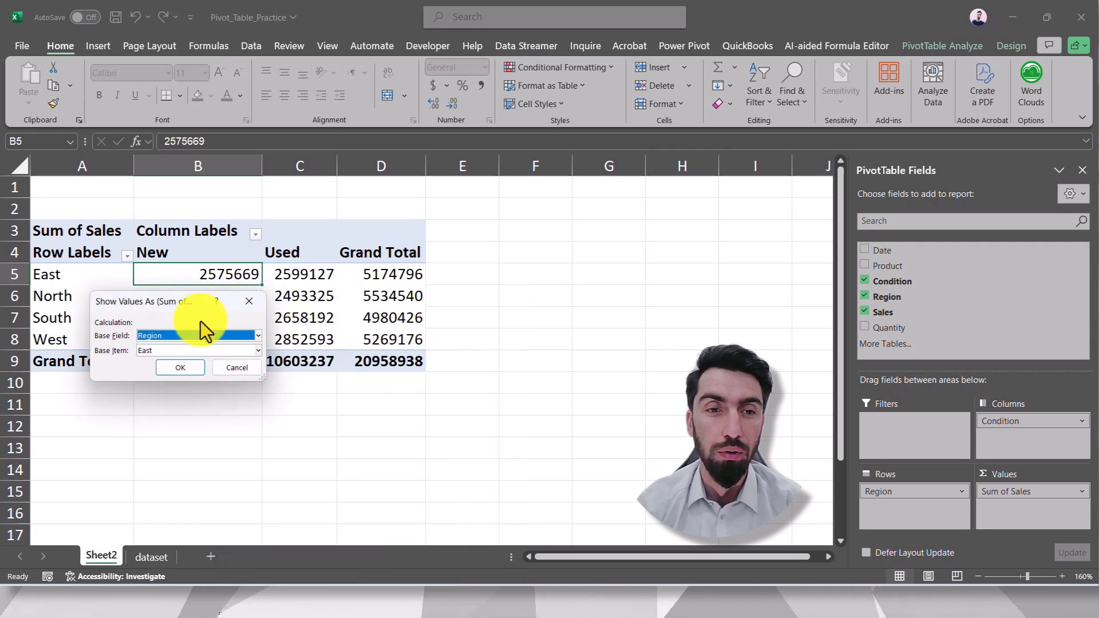
pyautogui.moveTo(166, 308); pyautogui.dragTo(317, 217)
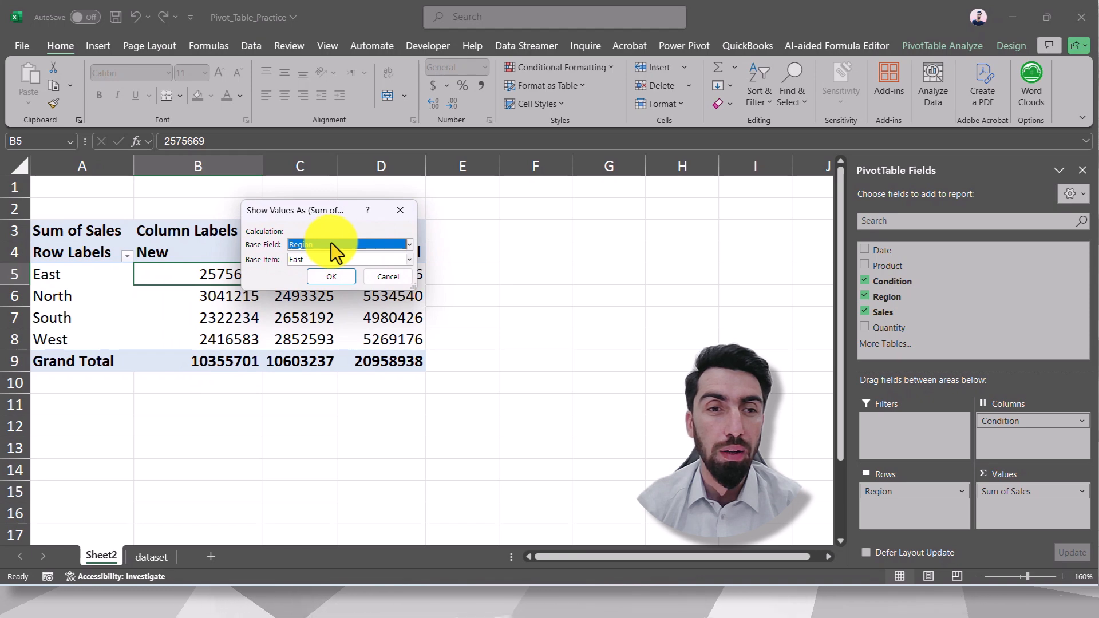
pyautogui.click(326, 278)
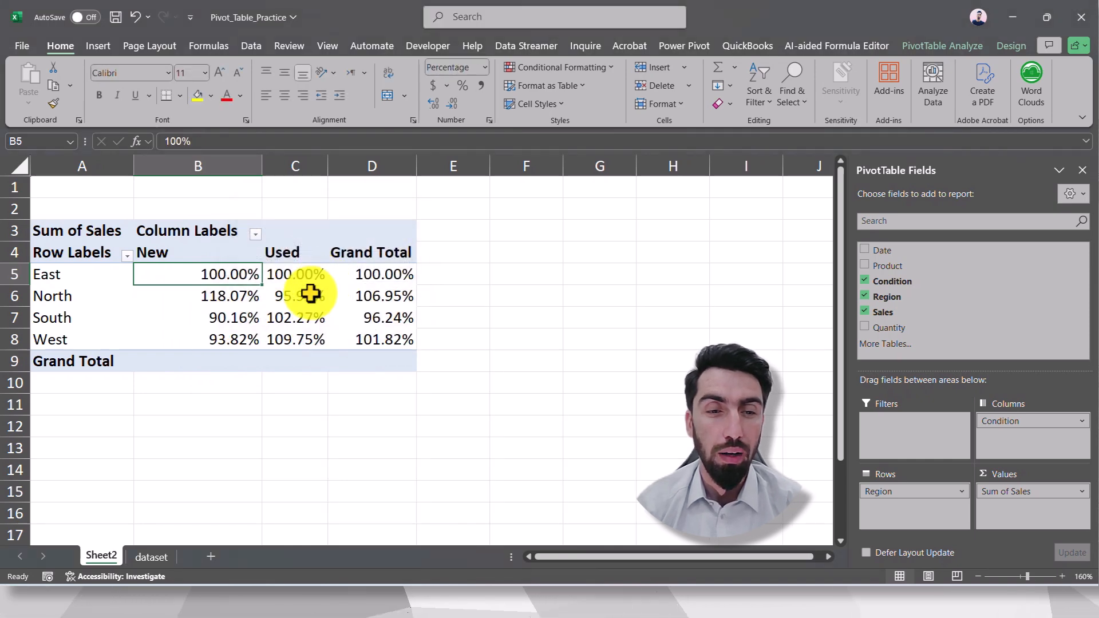
# - Undo the % Of display and reopen the % Of settings from East's New sales value
pyautogui.hotkey('ctrl', 'z')
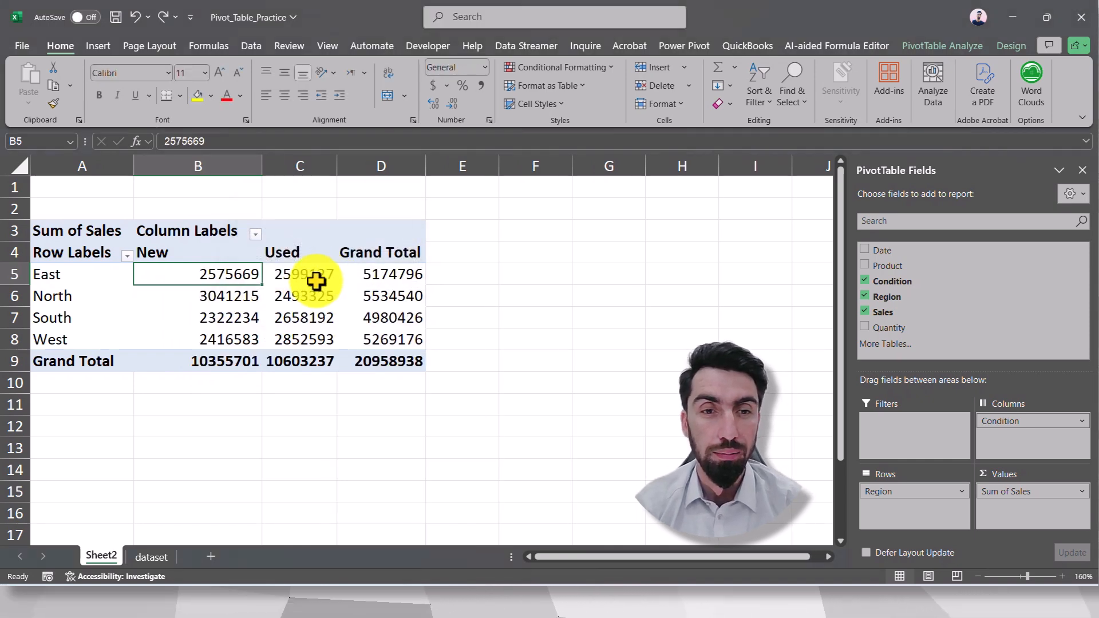
pyautogui.click(282, 296)
pyautogui.click(226, 281)
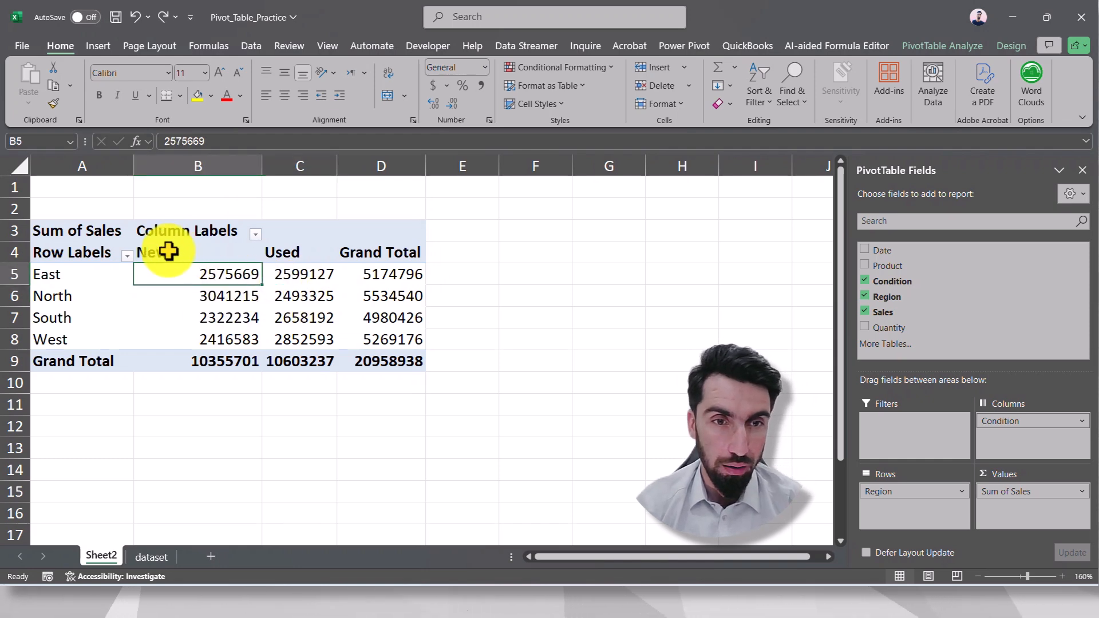
pyautogui.rightClick(206, 273)
pyautogui.moveTo(322, 462)
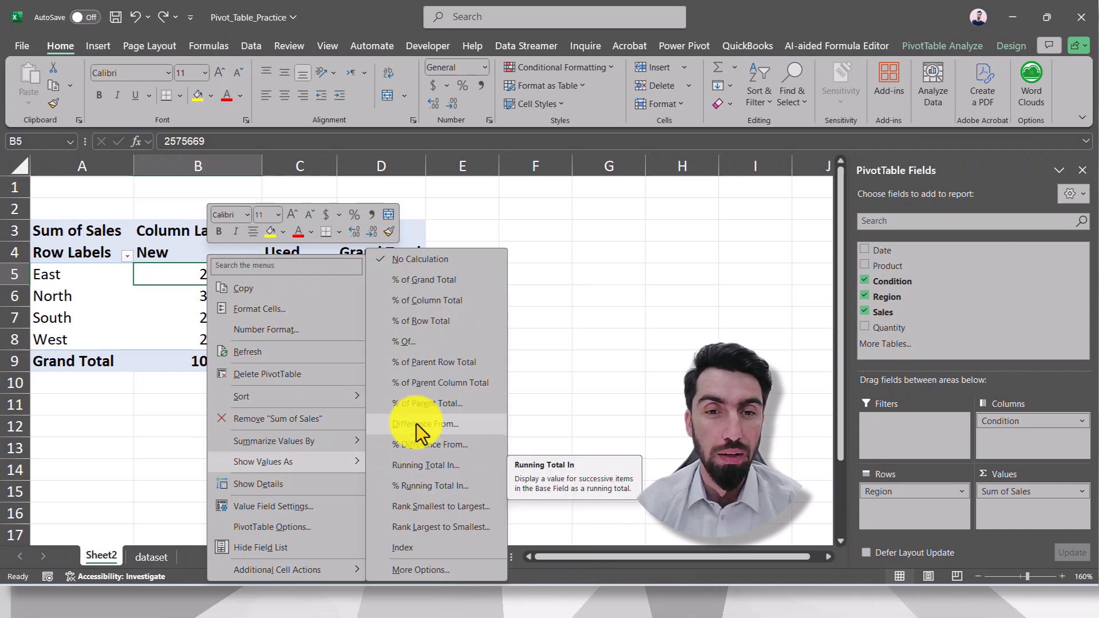
pyautogui.click(412, 343)
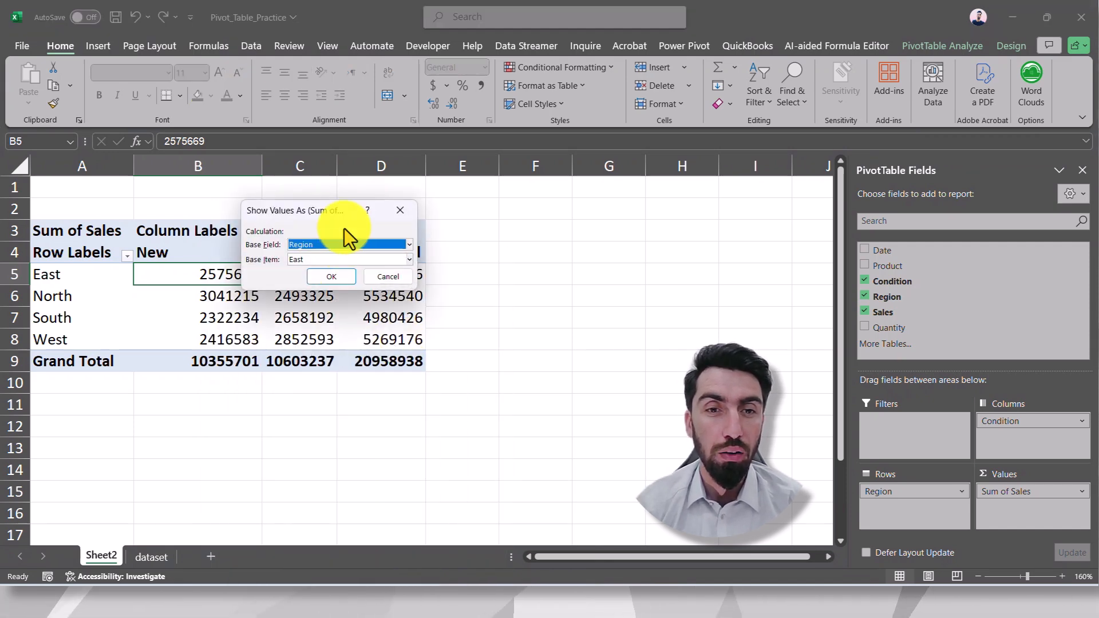
# - Move the settings dialog clear of the sales figures and apply % Of with base field Region and base item East
pyautogui.moveTo(333, 211); pyautogui.dragTo(358, 205)
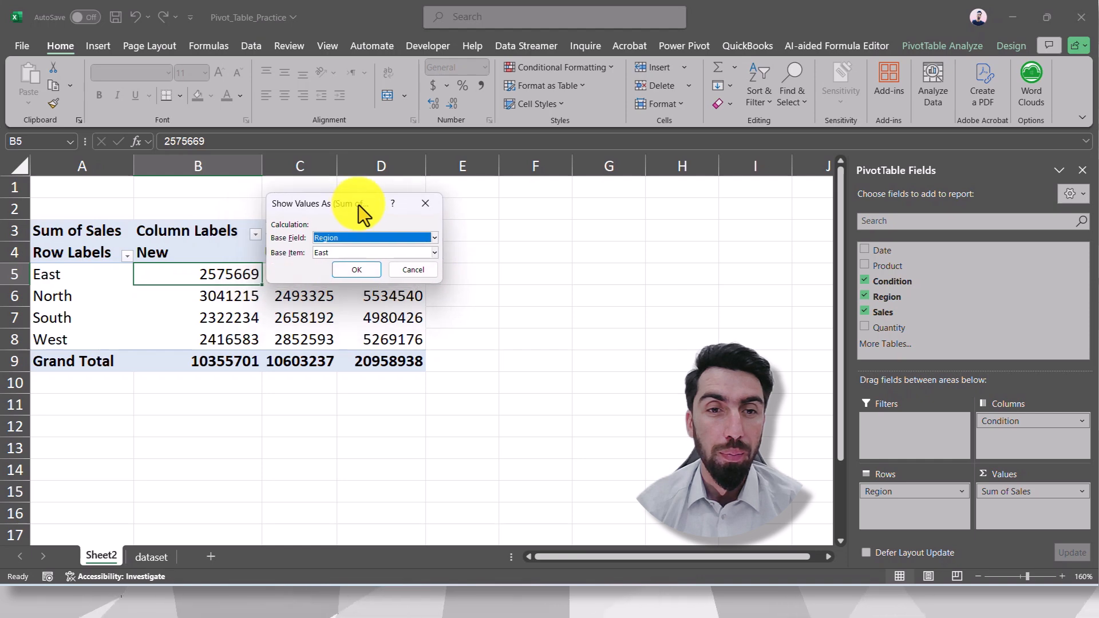
pyautogui.click(351, 236)
pyautogui.click(329, 205)
pyautogui.moveTo(333, 216); pyautogui.dragTo(305, 309)
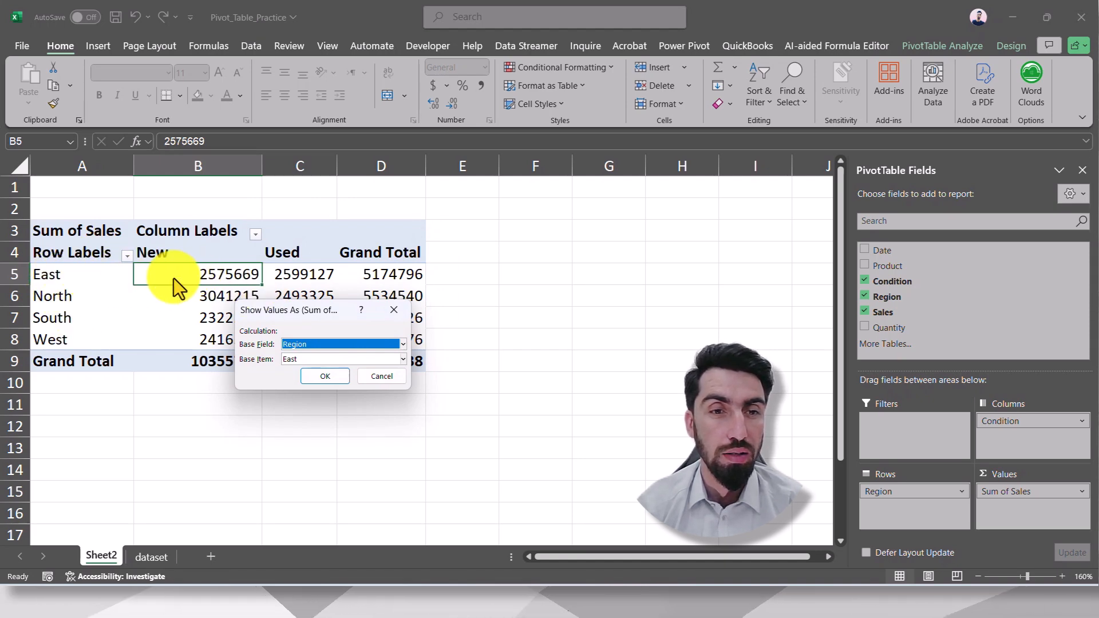
pyautogui.moveTo(294, 314); pyautogui.dragTo(290, 274)
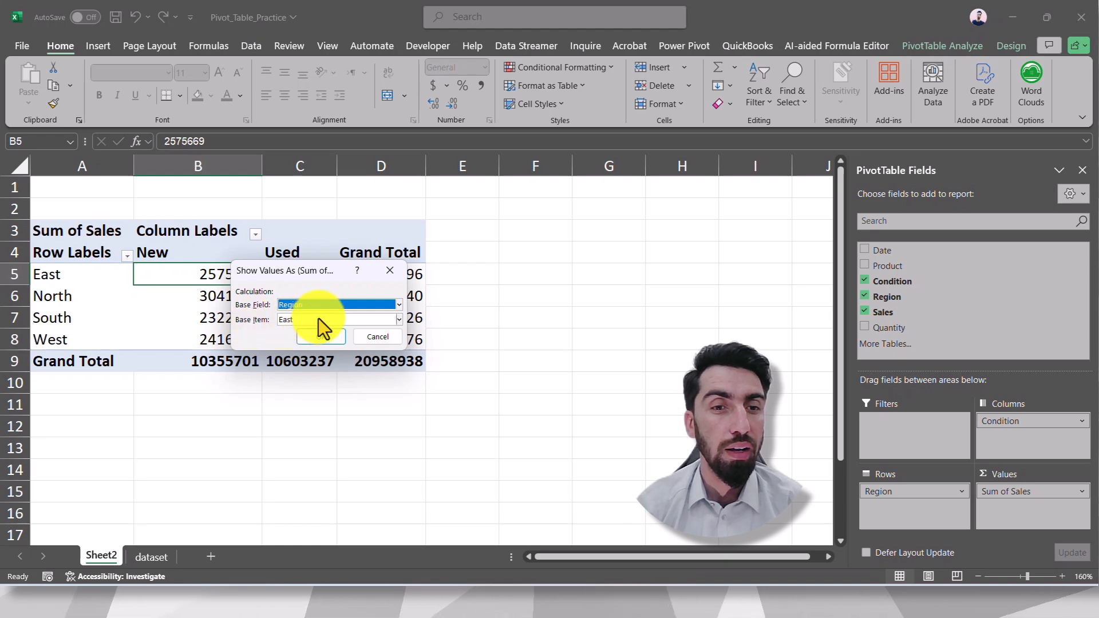
pyautogui.moveTo(308, 273); pyautogui.dragTo(279, 339)
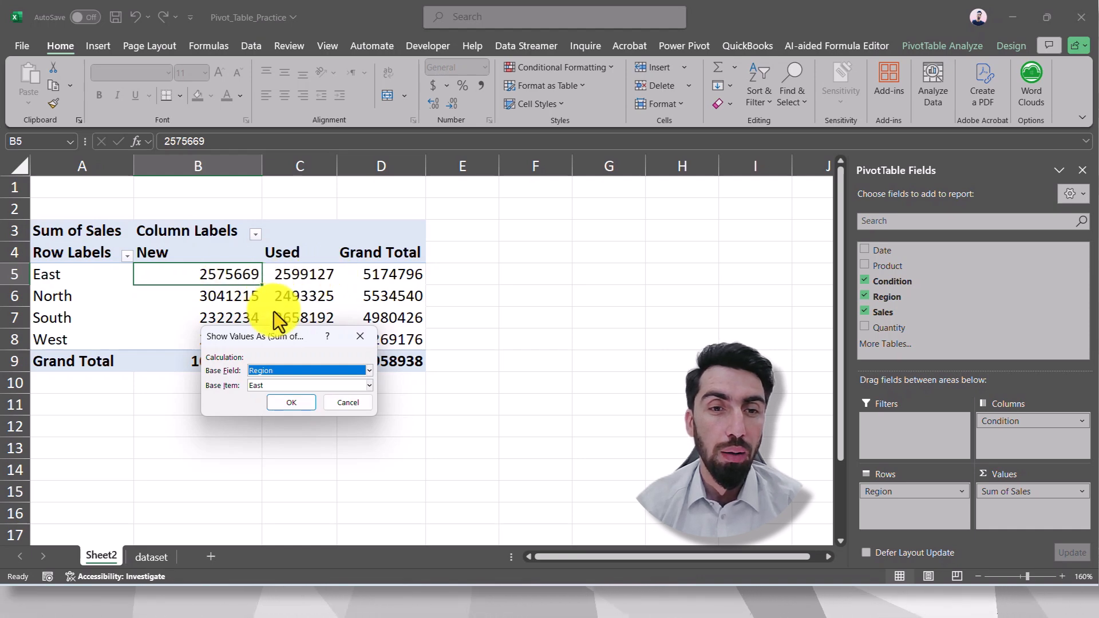
pyautogui.moveTo(285, 344); pyautogui.dragTo(282, 360)
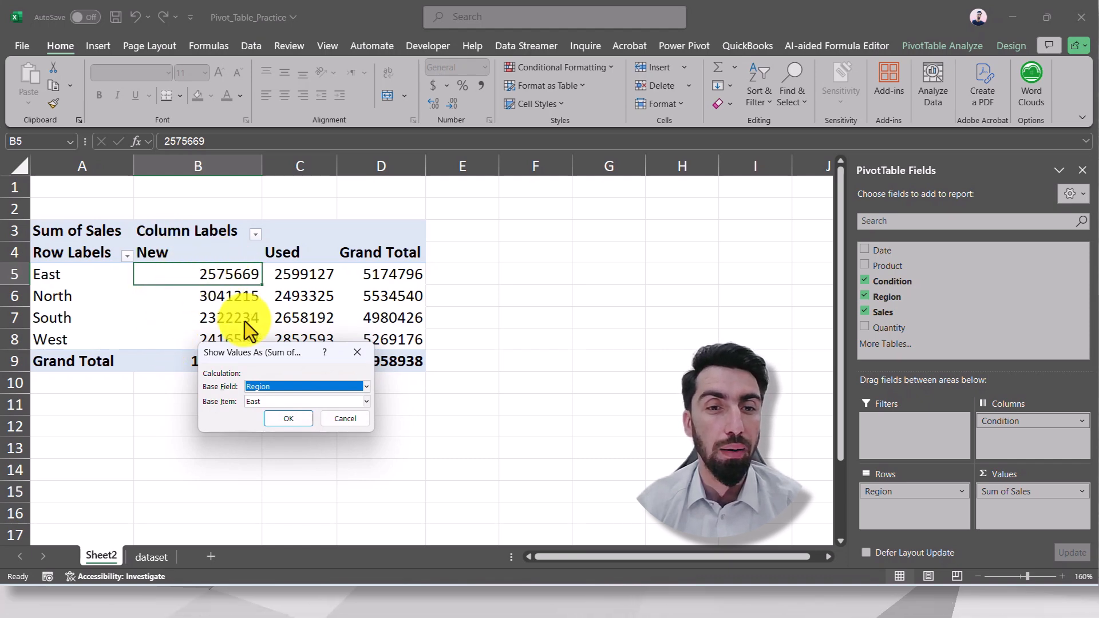
pyautogui.click(292, 421)
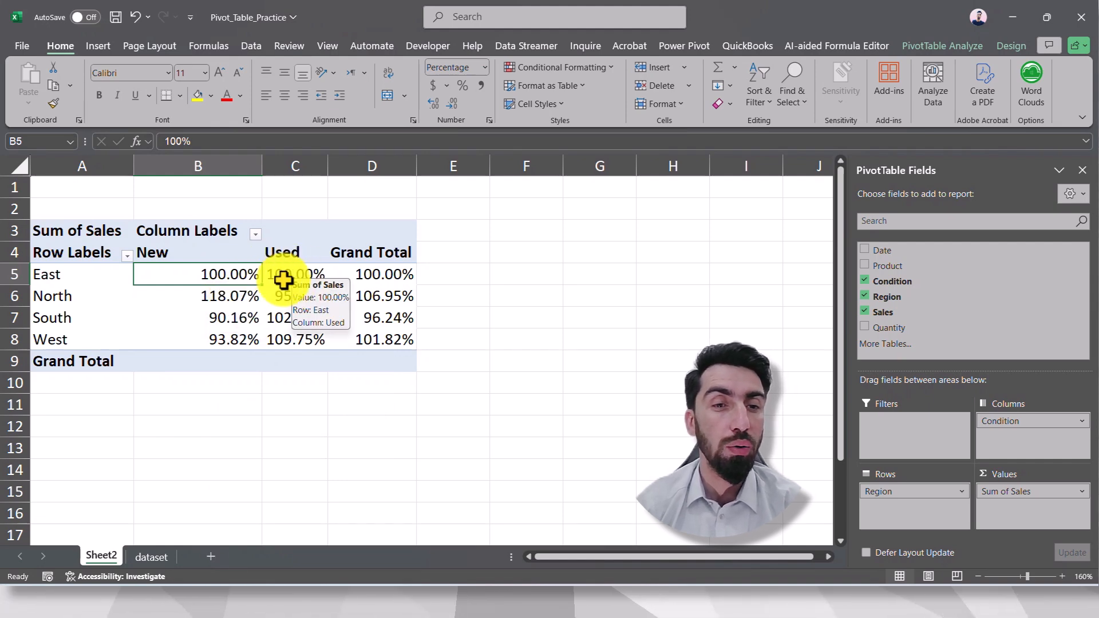
# - Undo the % Of display, check East's raw Used sales, and restore the percentages
pyautogui.hotkey('ctrl', 'z')
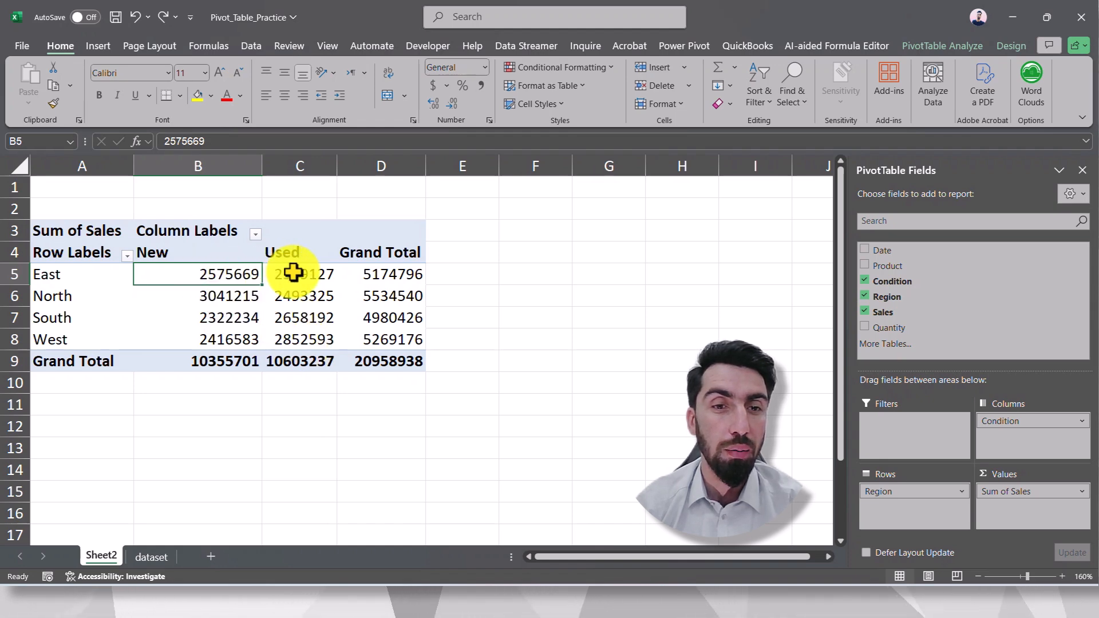
pyautogui.moveTo(295, 273)
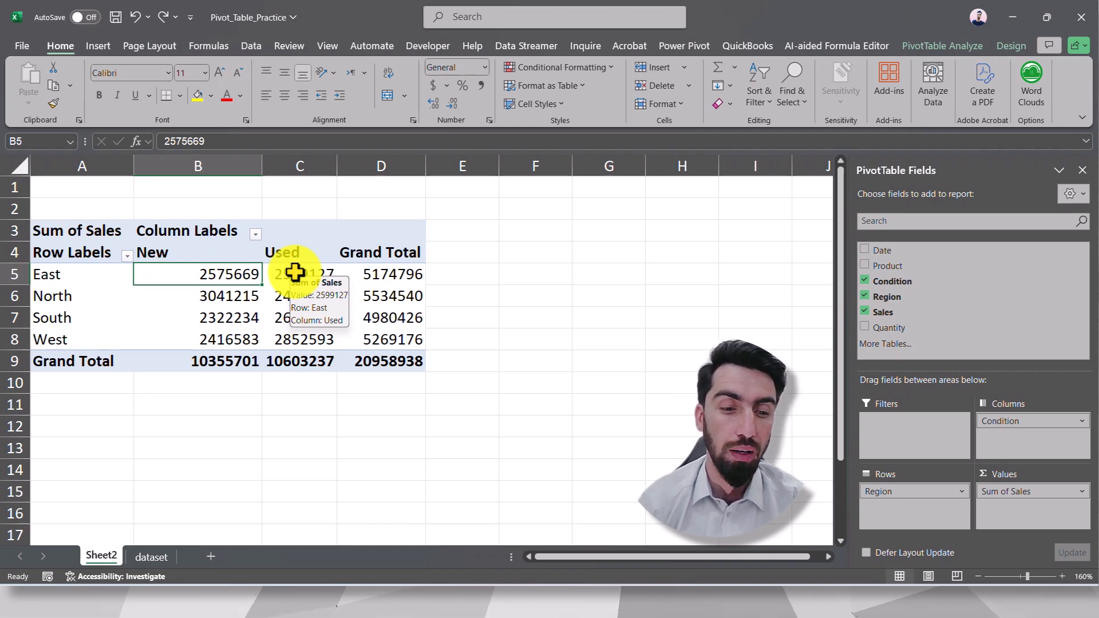
pyautogui.hotkey('ctrl', 'y')
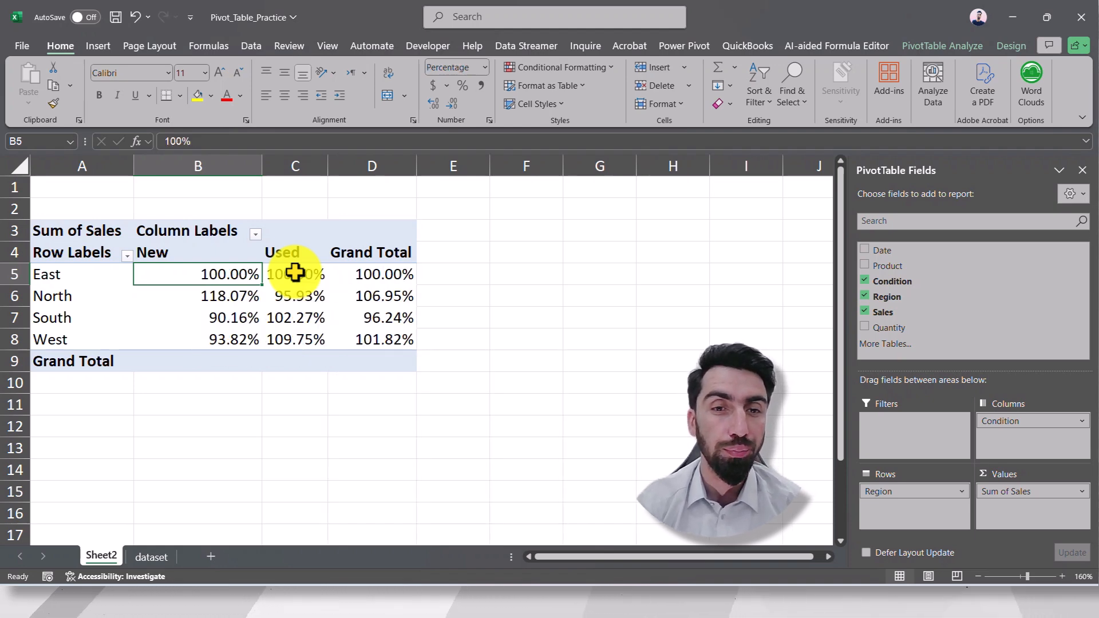
# - Compare North's New percentage with East's, check North's raw New sales with the % Of display undone, and restore it
pyautogui.click(518, 294)
pyautogui.click(212, 298)
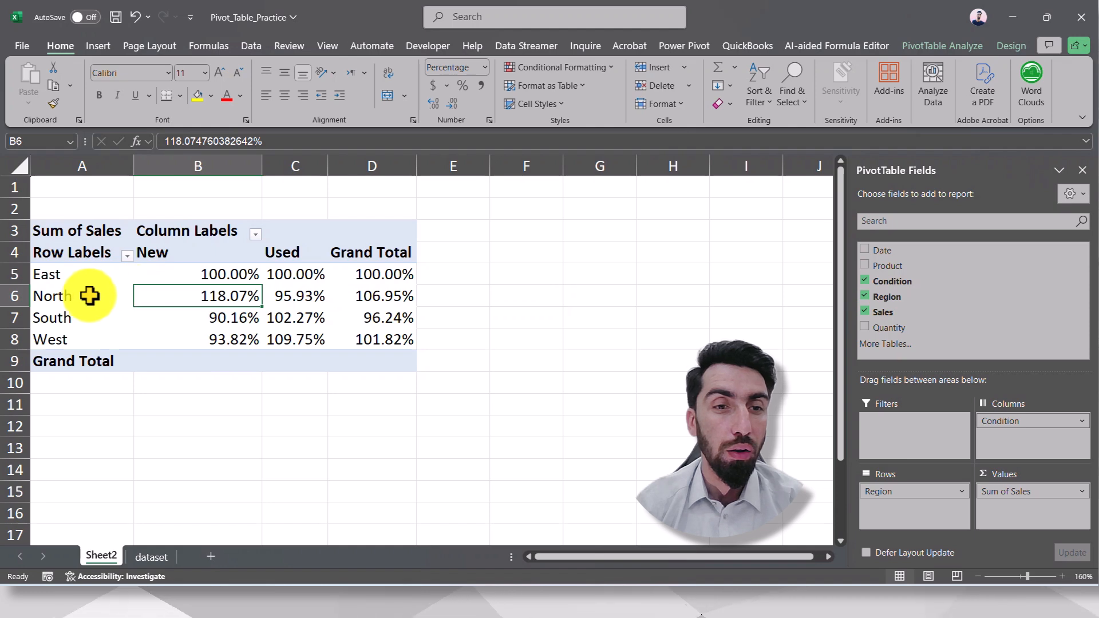
pyautogui.click(213, 274)
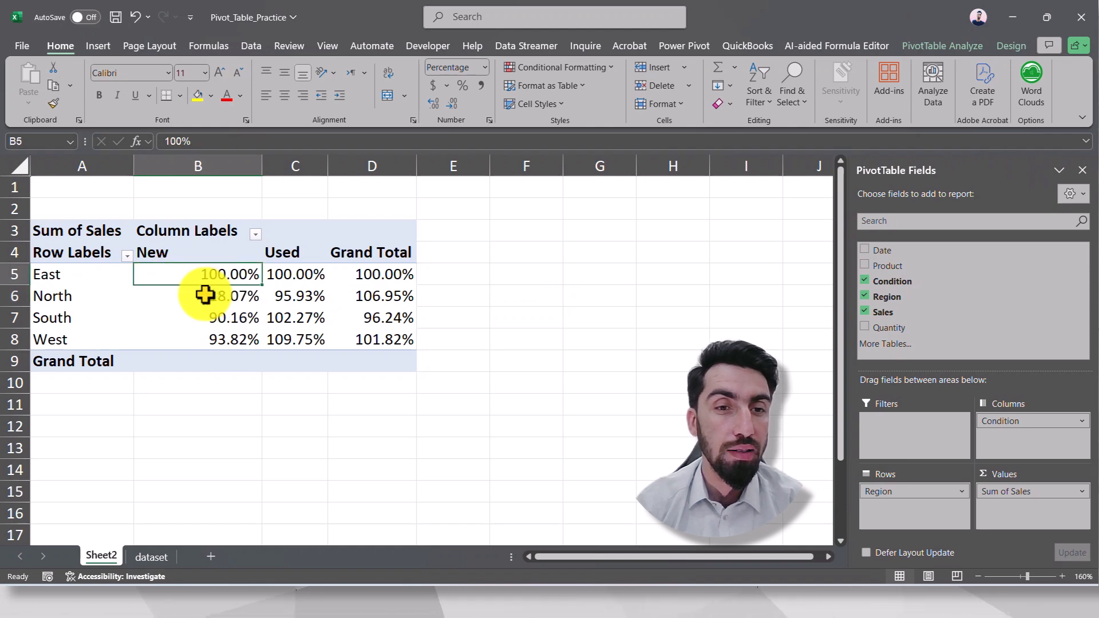
pyautogui.click(205, 295)
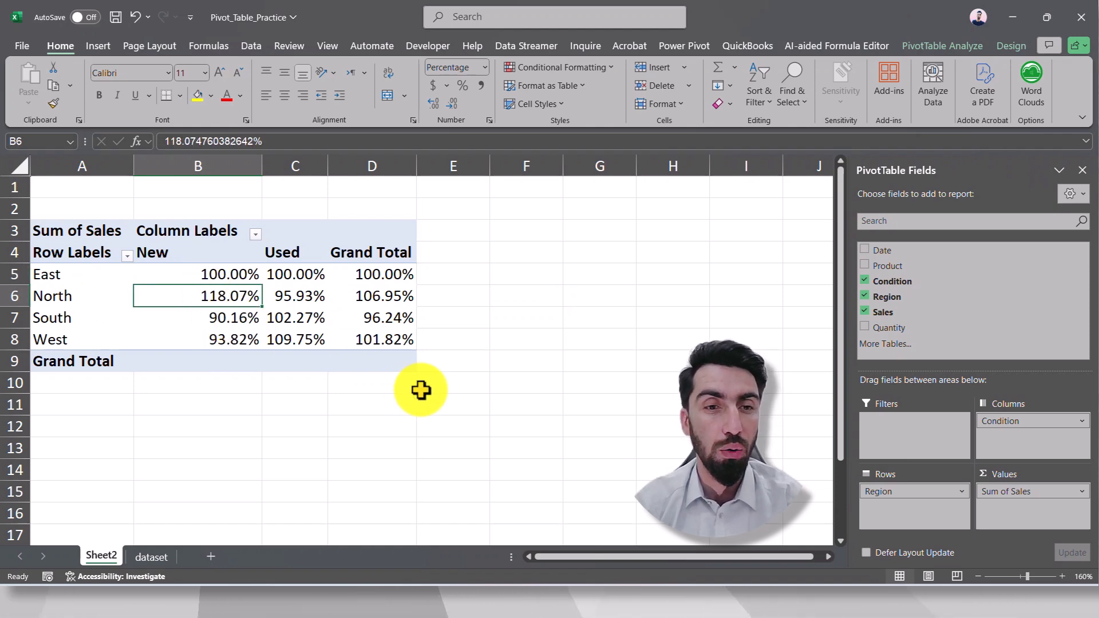
pyautogui.hotkey('ctrl', 'z')
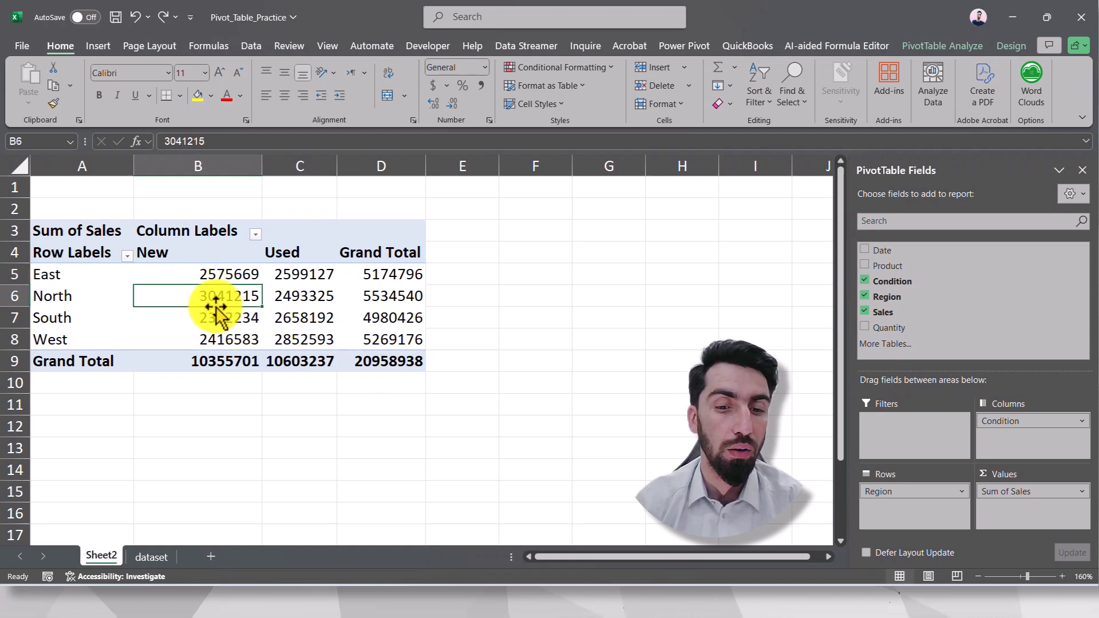
pyautogui.hotkey('ctrl', 'y')
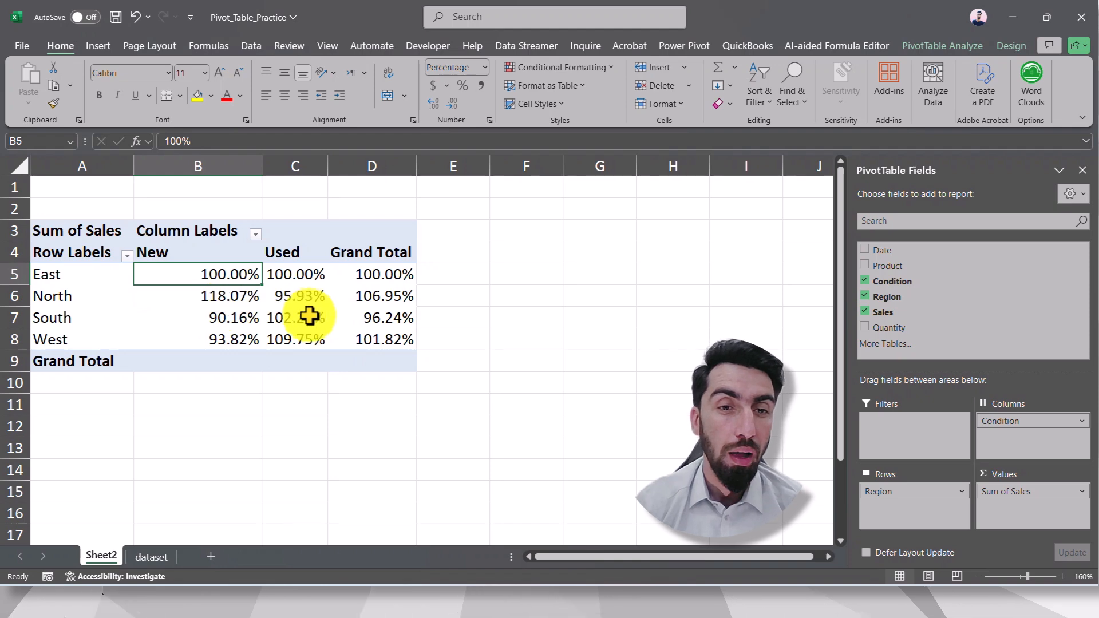
# - Compare South's Grand Total percentage with East's New base value in the % Of display
pyautogui.click(298, 298)
pyautogui.click(503, 384)
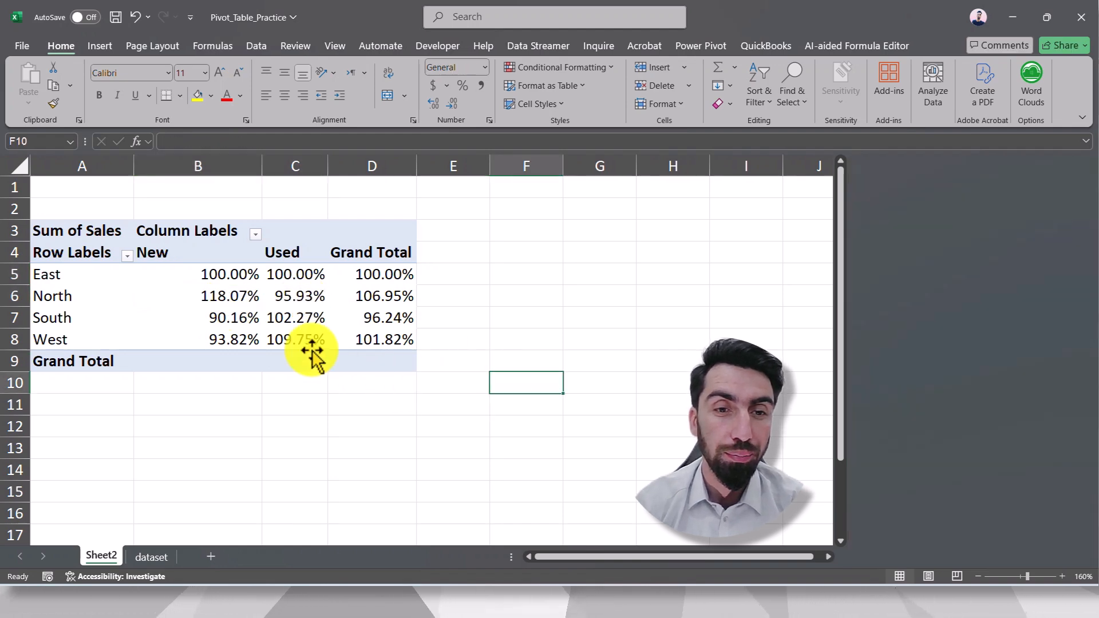
pyautogui.click(365, 319)
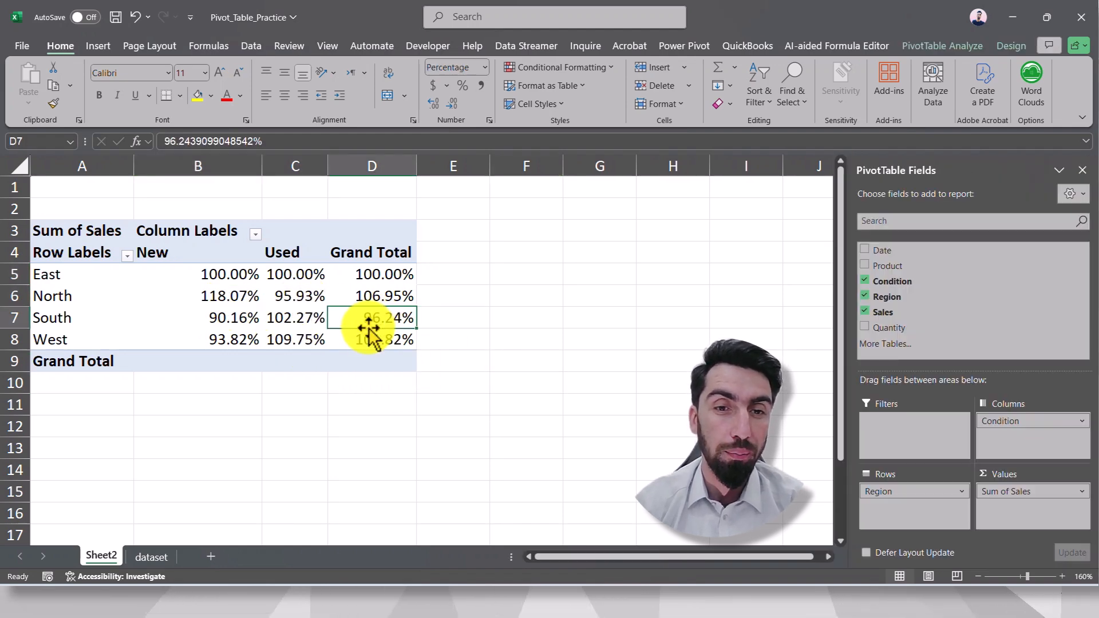
pyautogui.click(221, 276)
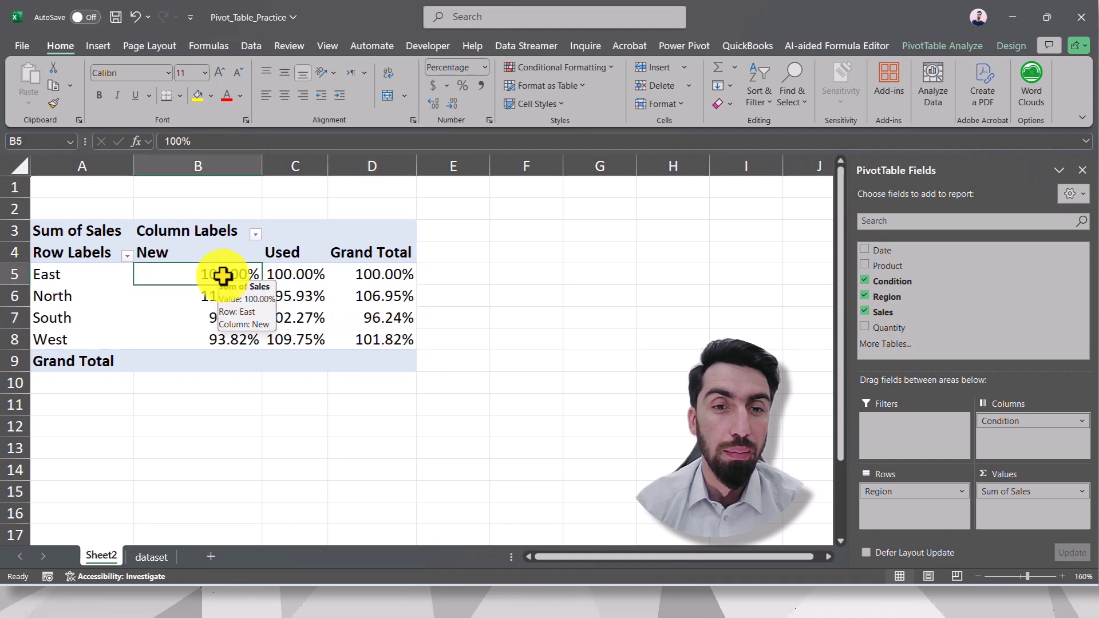
pyautogui.click(363, 312)
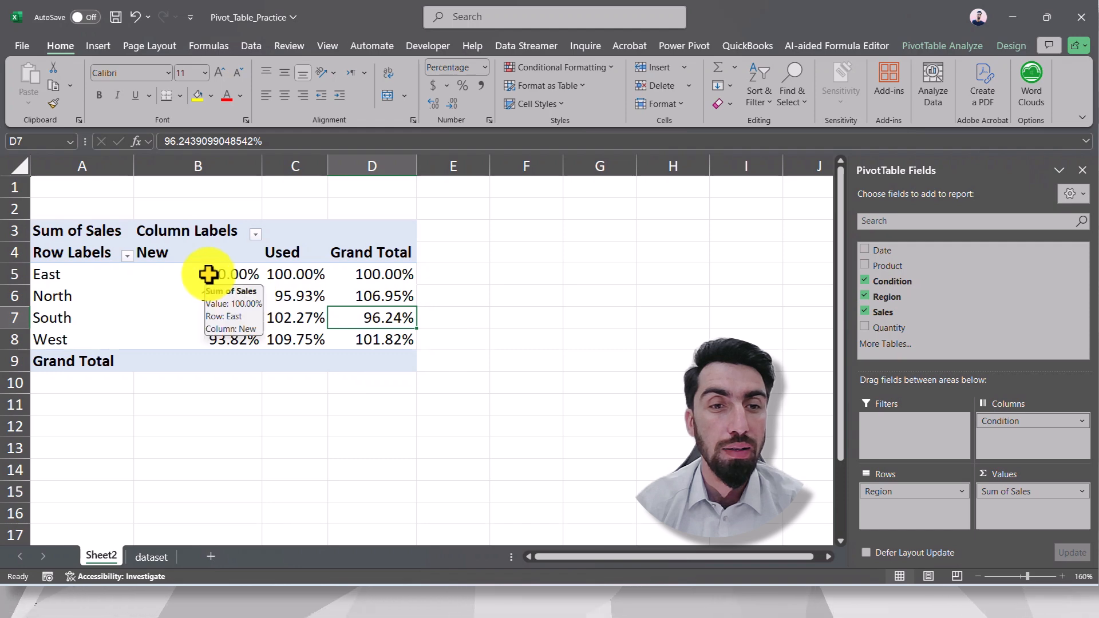
pyautogui.click(244, 279)
pyautogui.click(392, 318)
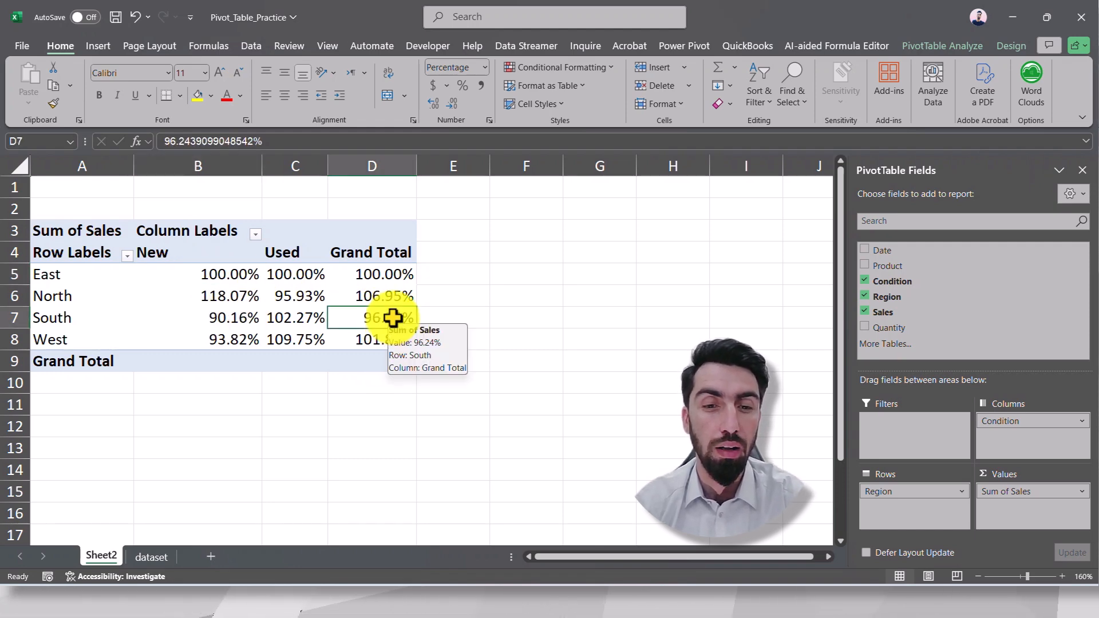
# - Undo the % Of display to read South's raw Grand Total, and restore it to read the matching percentage
pyautogui.hotkey('ctrl', 'z')
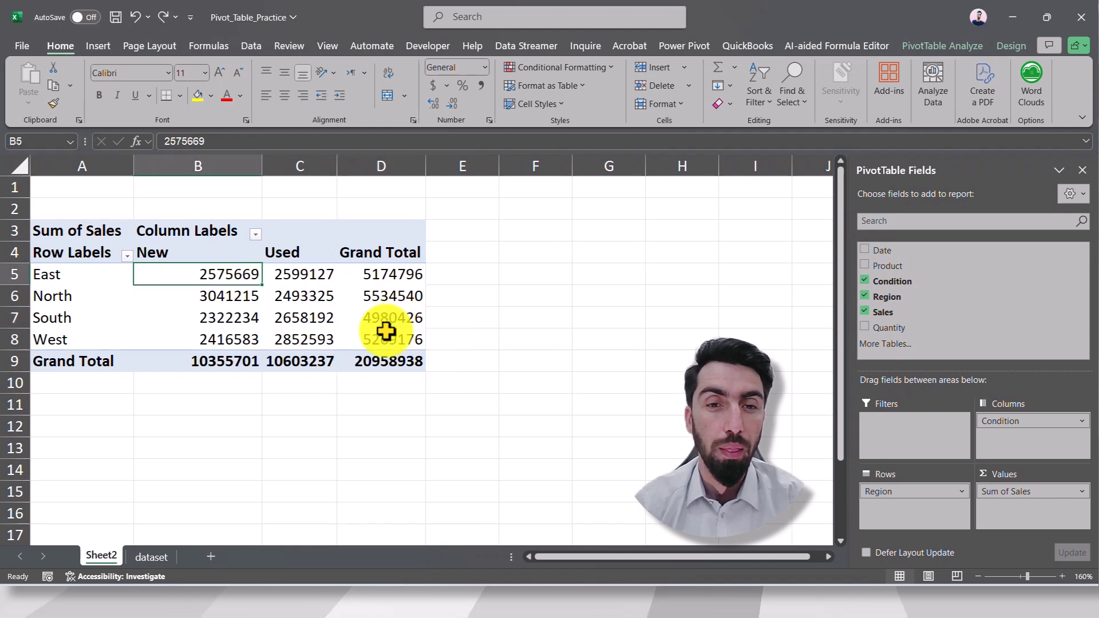
pyautogui.click(375, 316)
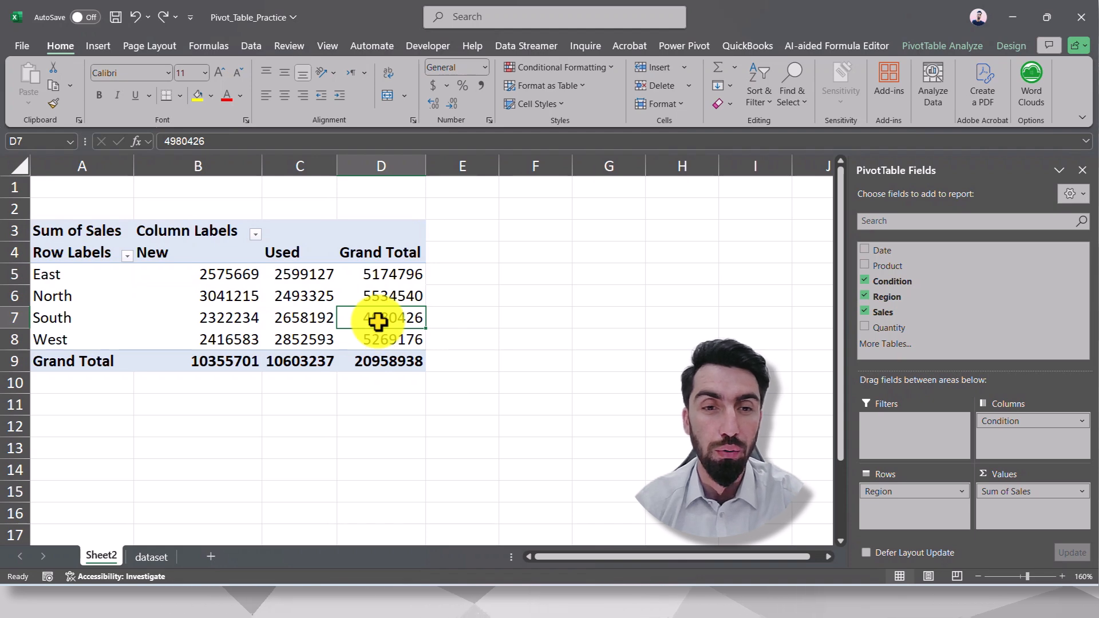
pyautogui.hotkey('ctrl', 'y')
pyautogui.click(375, 319)
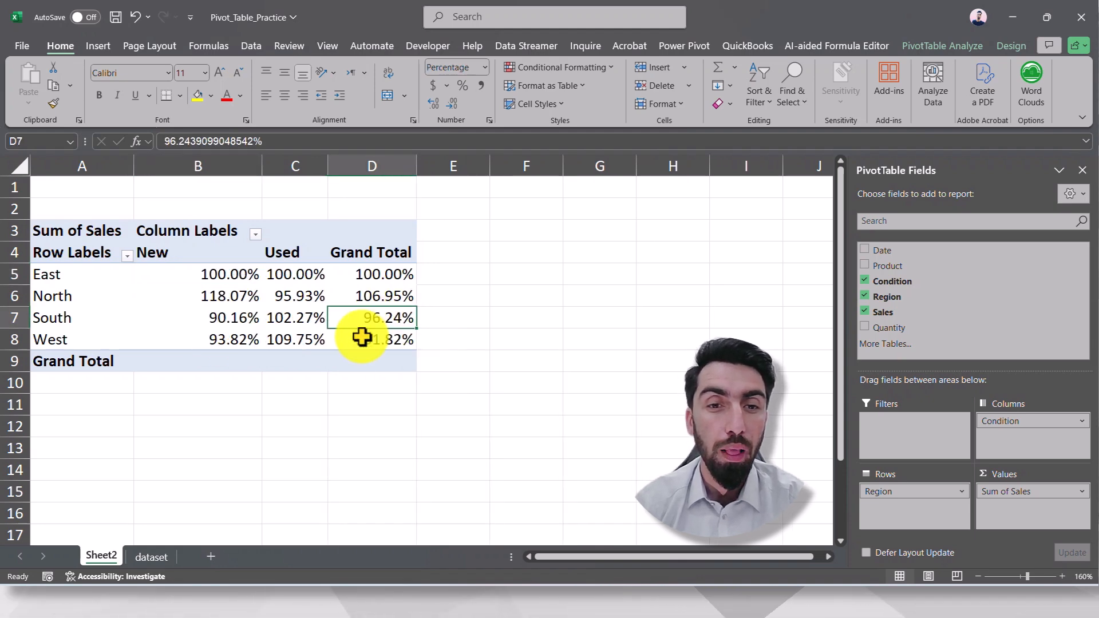
# - Undo the % Of display, compare South's raw Grand Total with East's raw New sales, and bring the percentages back
pyautogui.moveTo(237, 280)
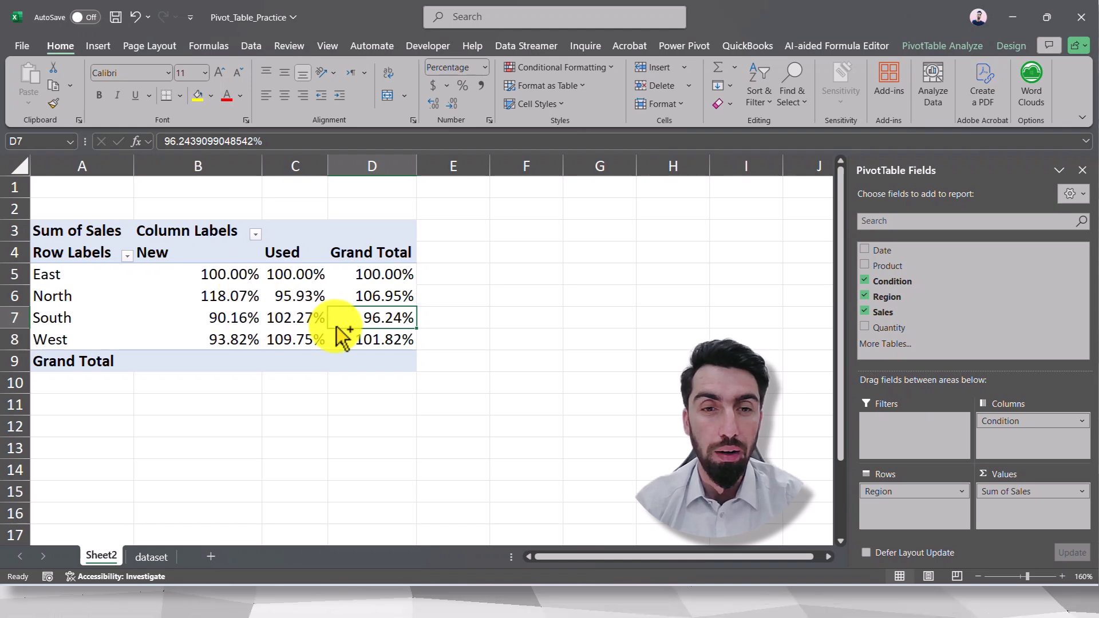
pyautogui.hotkey('ctrl', 'z')
pyautogui.click(377, 325)
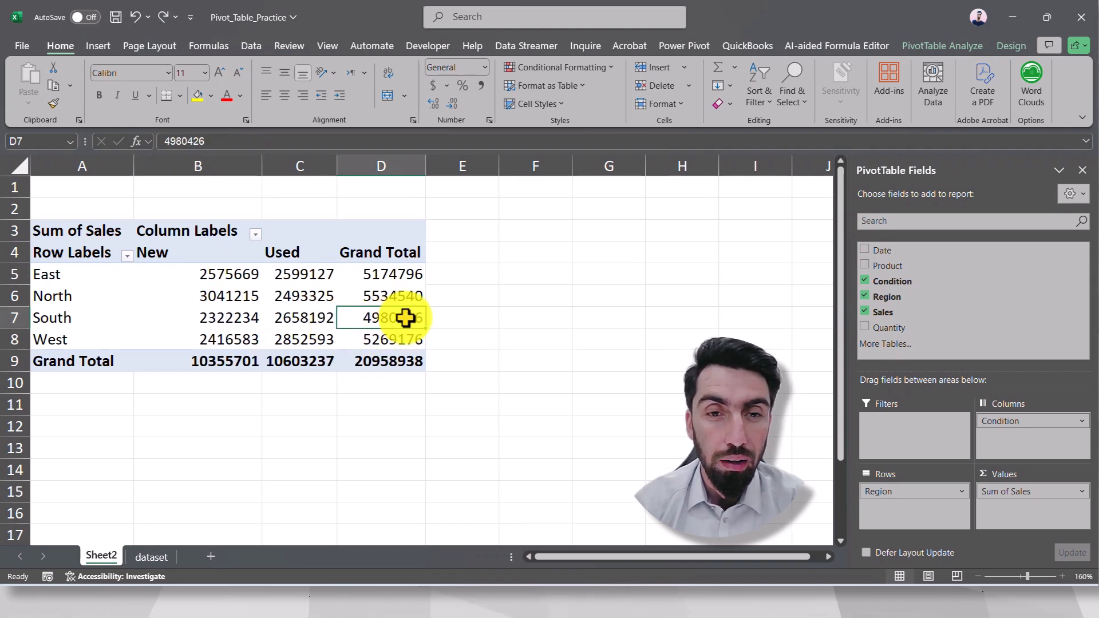
pyautogui.moveTo(404, 318)
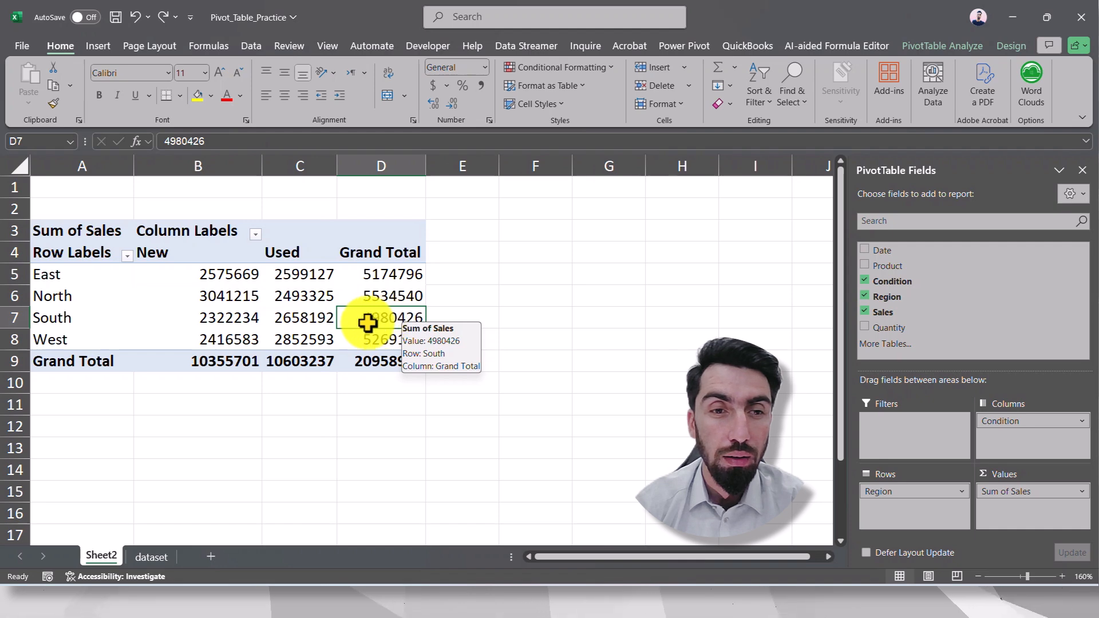
pyautogui.click(218, 276)
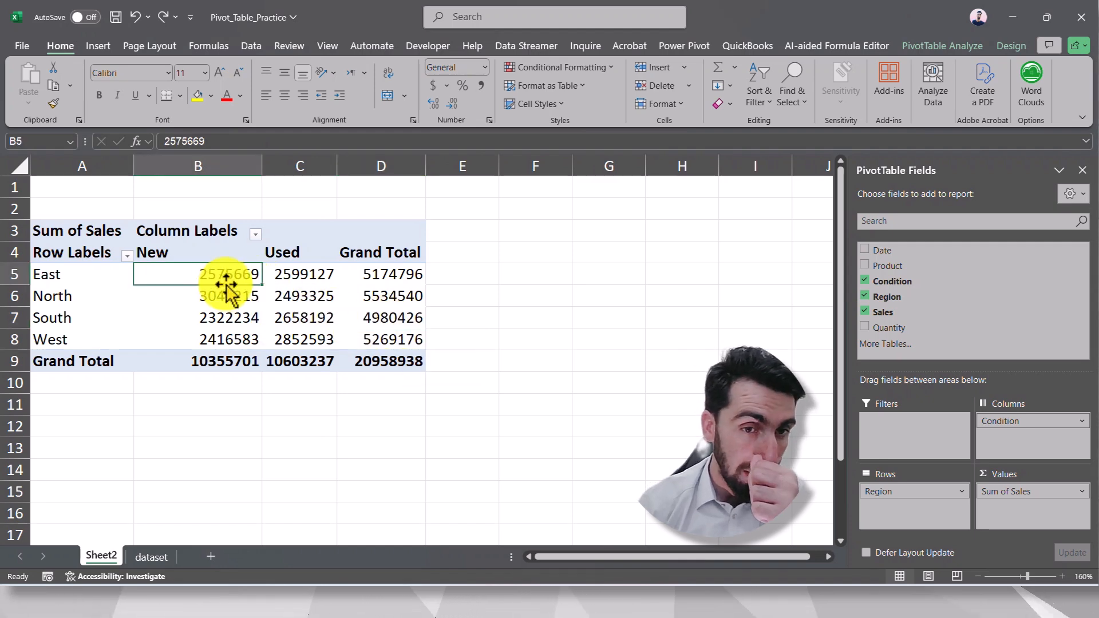
pyautogui.hotkey('ctrl', 'y')
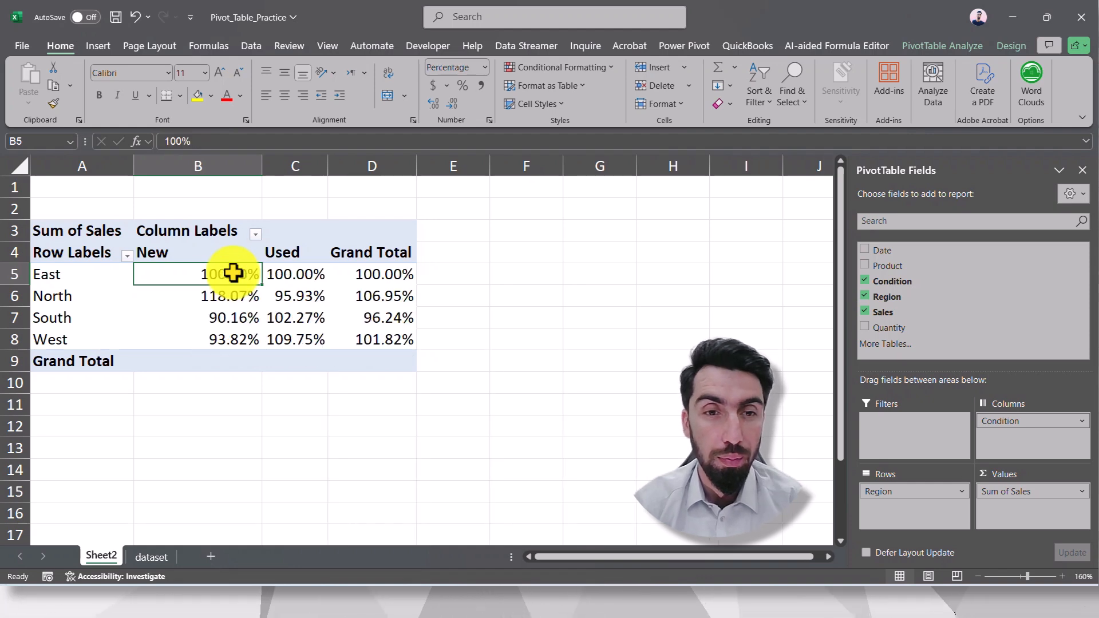
# - Compare South's New value with East's New value in raw sales with the % Of display undone, and reapply it
pyautogui.click(389, 318)
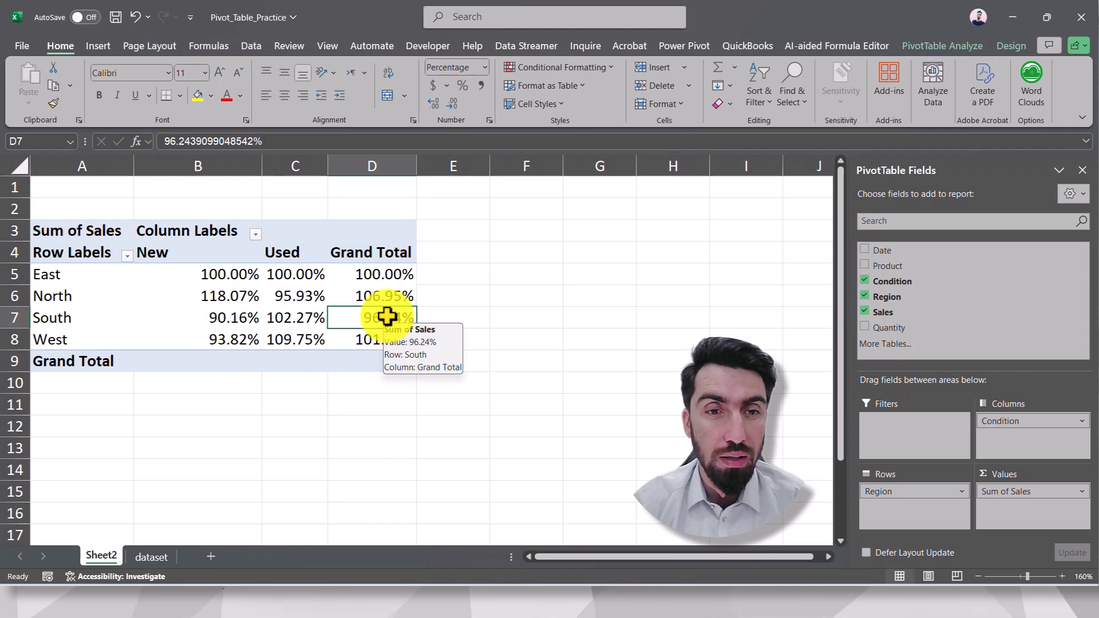
pyautogui.click(228, 319)
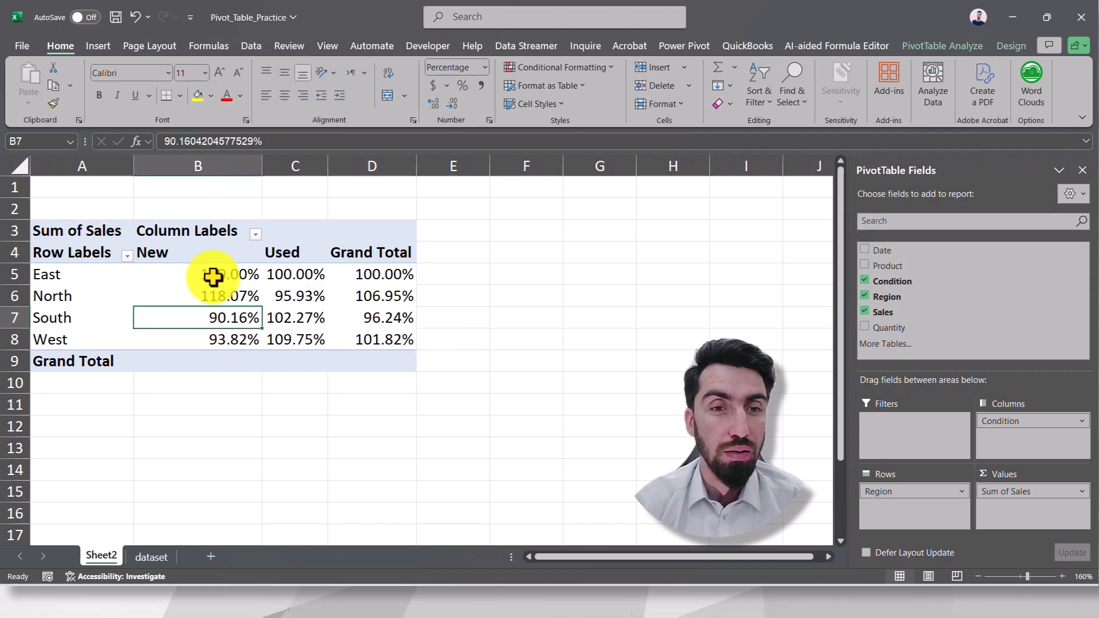
pyautogui.hotkey('ctrl', 'z')
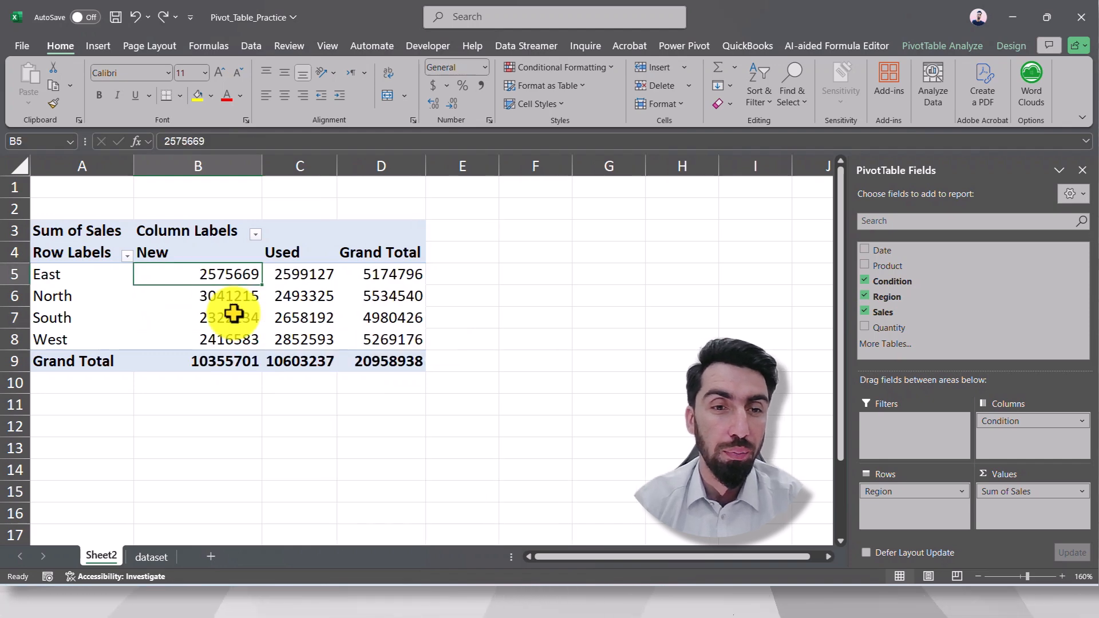
pyautogui.click(212, 324)
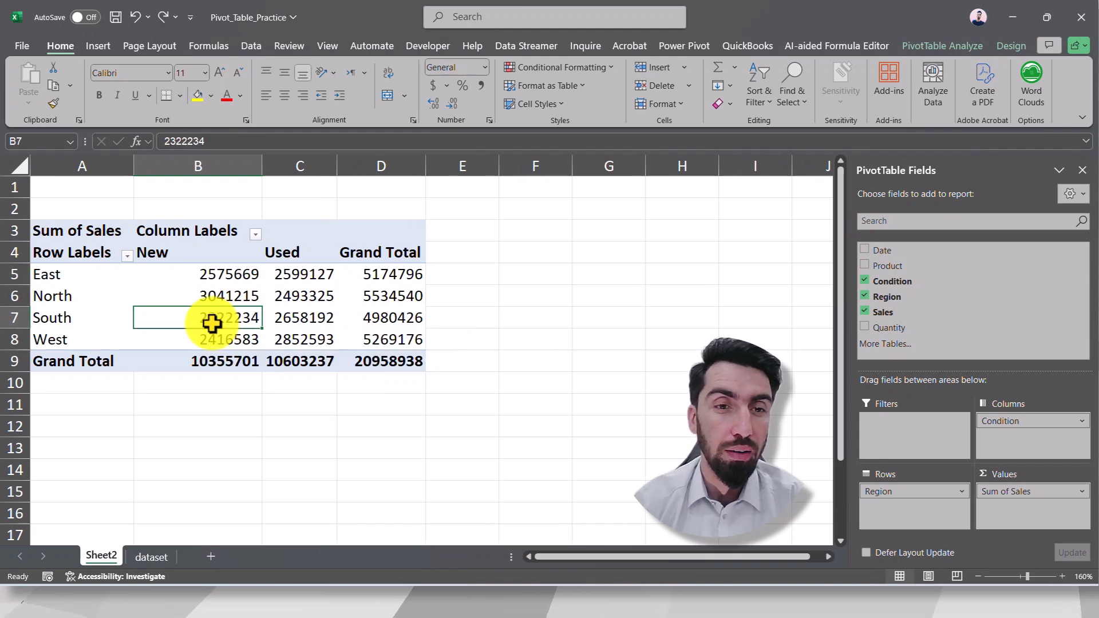
pyautogui.click(213, 276)
pyautogui.click(219, 324)
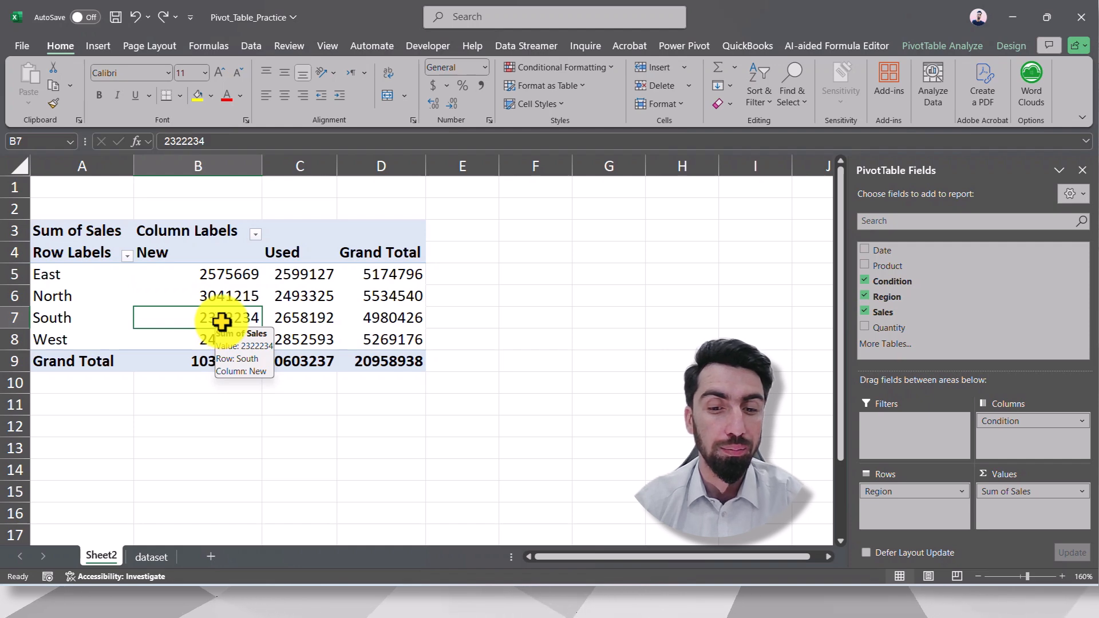
pyautogui.hotkey('ctrl', 'y')
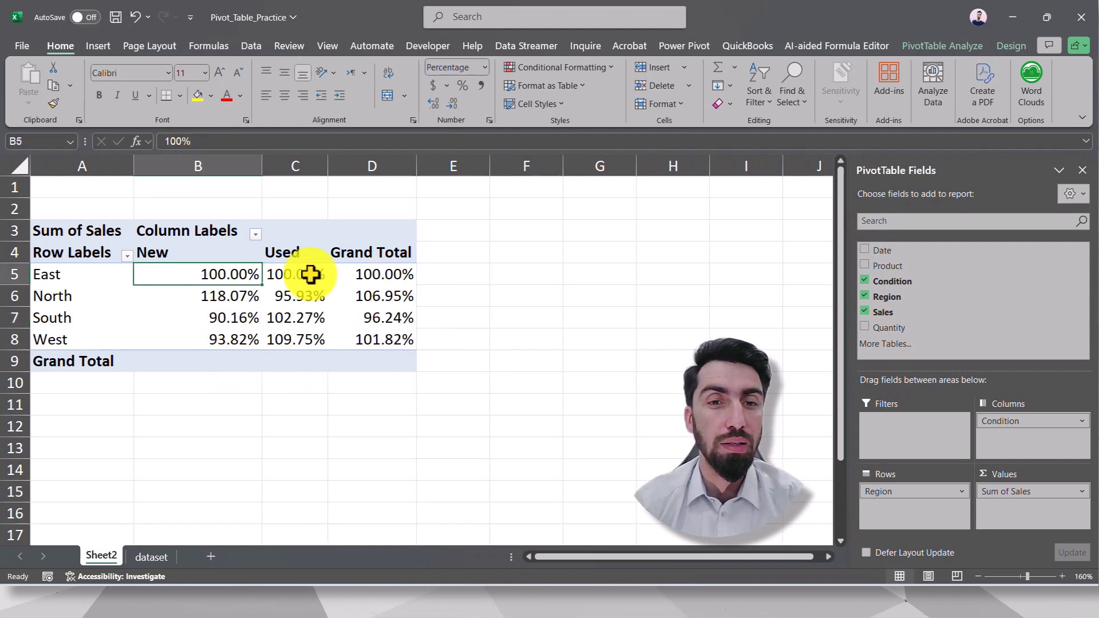
# - Highlight the Grand Total percentages and the New and Used percentages of all four regions to examine them
pyautogui.moveTo(372, 277); pyautogui.dragTo(376, 336)
pyautogui.click(380, 303)
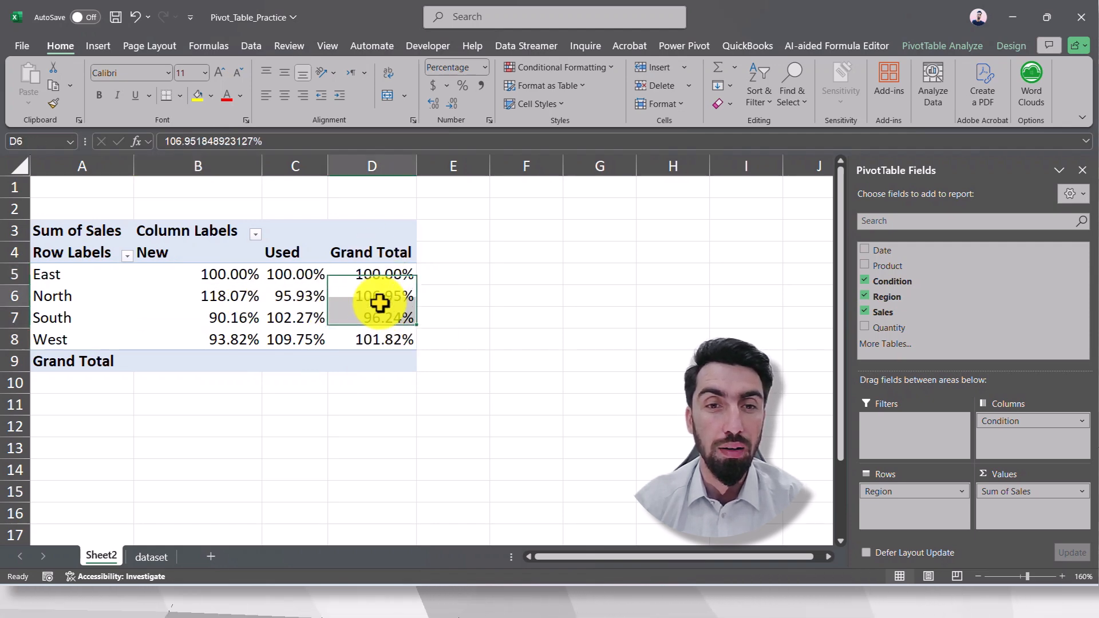
pyautogui.moveTo(369, 275); pyautogui.dragTo(364, 330)
pyautogui.moveTo(229, 276); pyautogui.dragTo(293, 339)
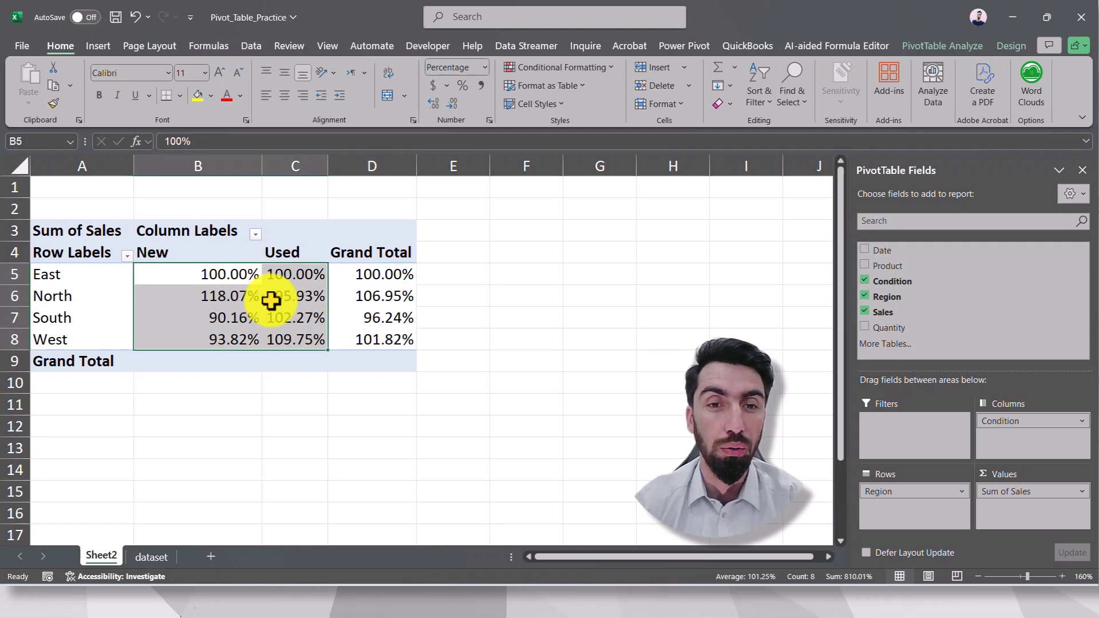
# - Select the New and Used percentages of the four regions again to review them against the East base
pyautogui.click(293, 316)
pyautogui.moveTo(227, 277); pyautogui.dragTo(302, 337)
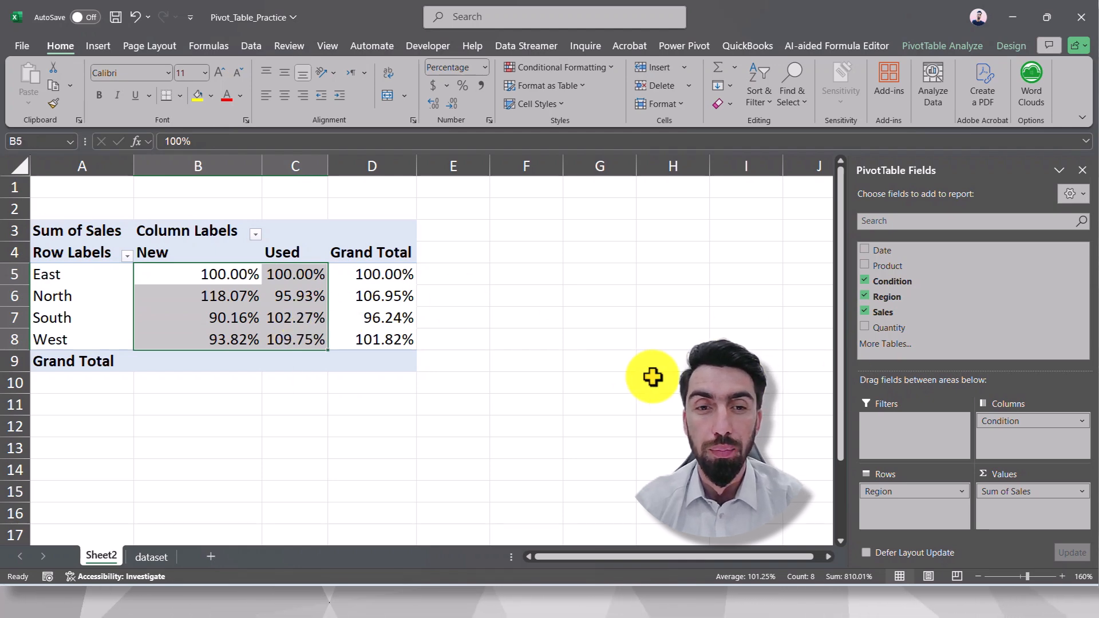
pyautogui.click(280, 300)
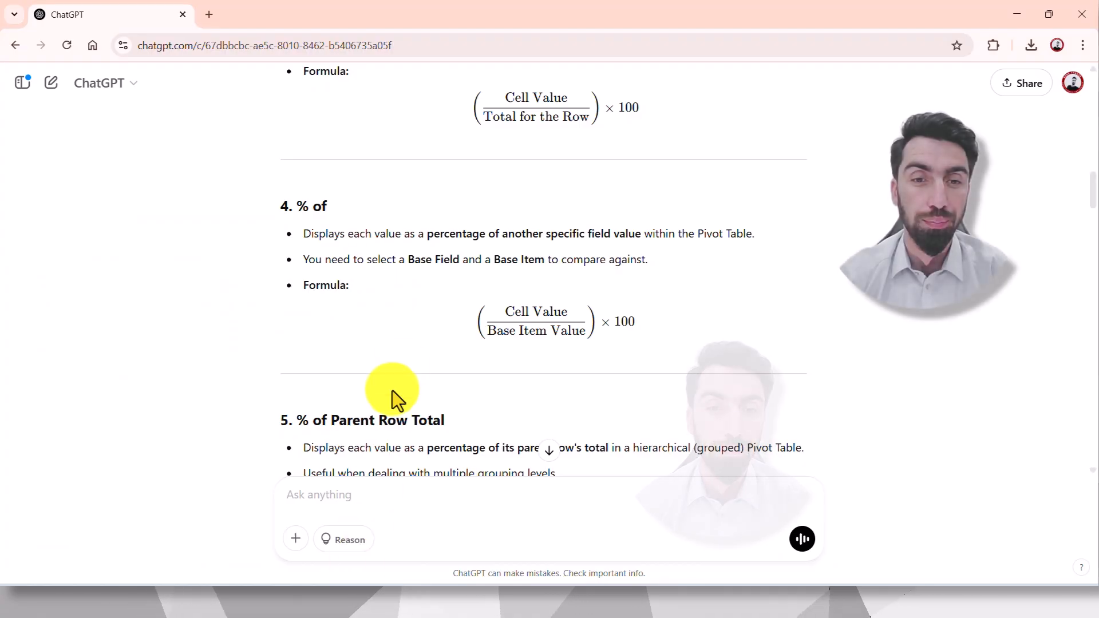
# - Switch to the ChatGPT page and read the % of Parent Row Total explanation and its formula
pyautogui.scroll(-4, 411, 349)
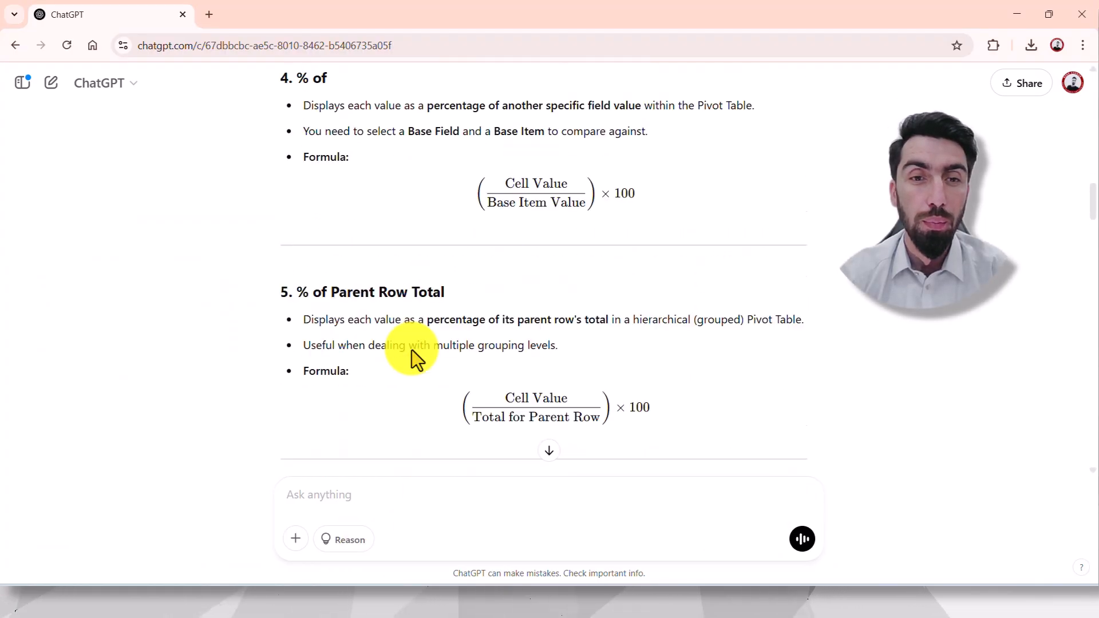
pyautogui.scroll(2, 411, 349)
pyautogui.scroll(-2, 411, 349)
pyautogui.scroll(-1, 316, 299)
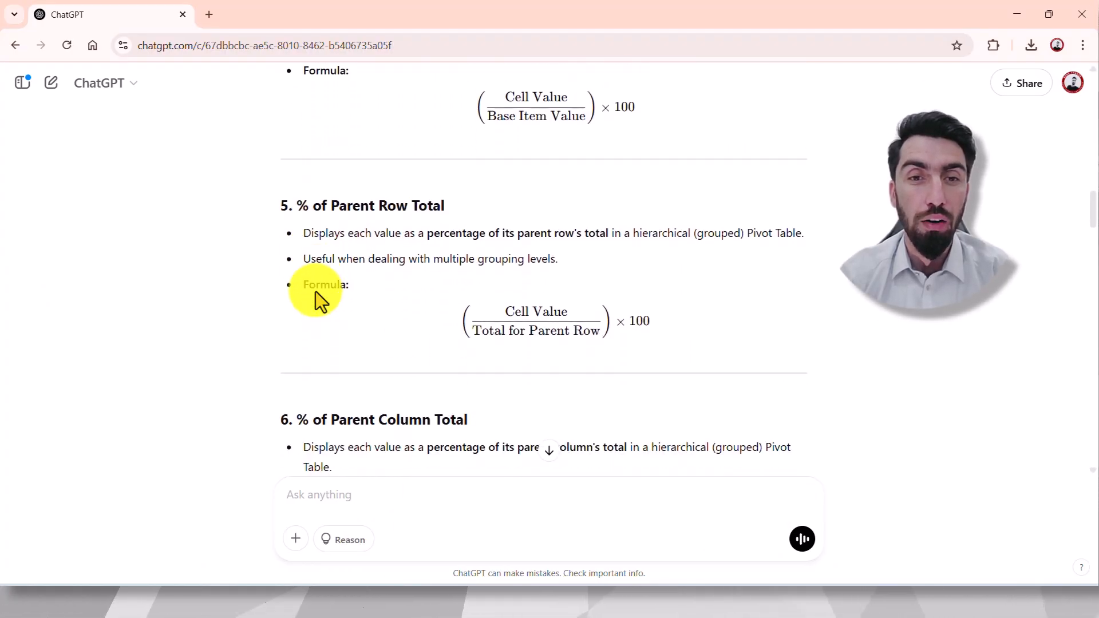
pyautogui.scroll(-1, 430, 215)
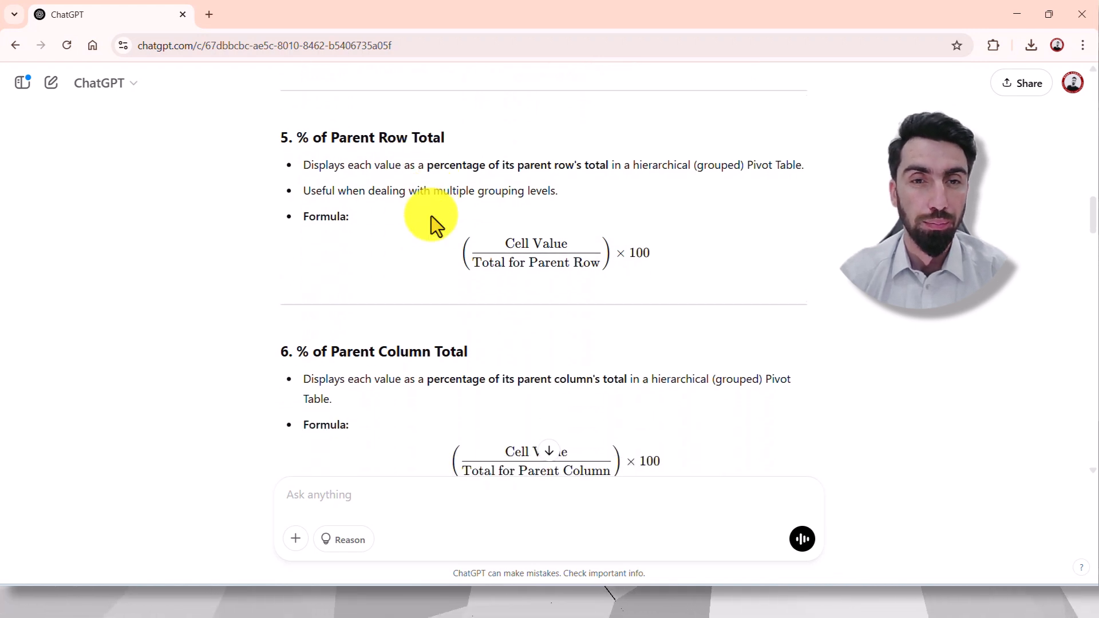
pyautogui.moveTo(286, 135); pyautogui.dragTo(441, 131)
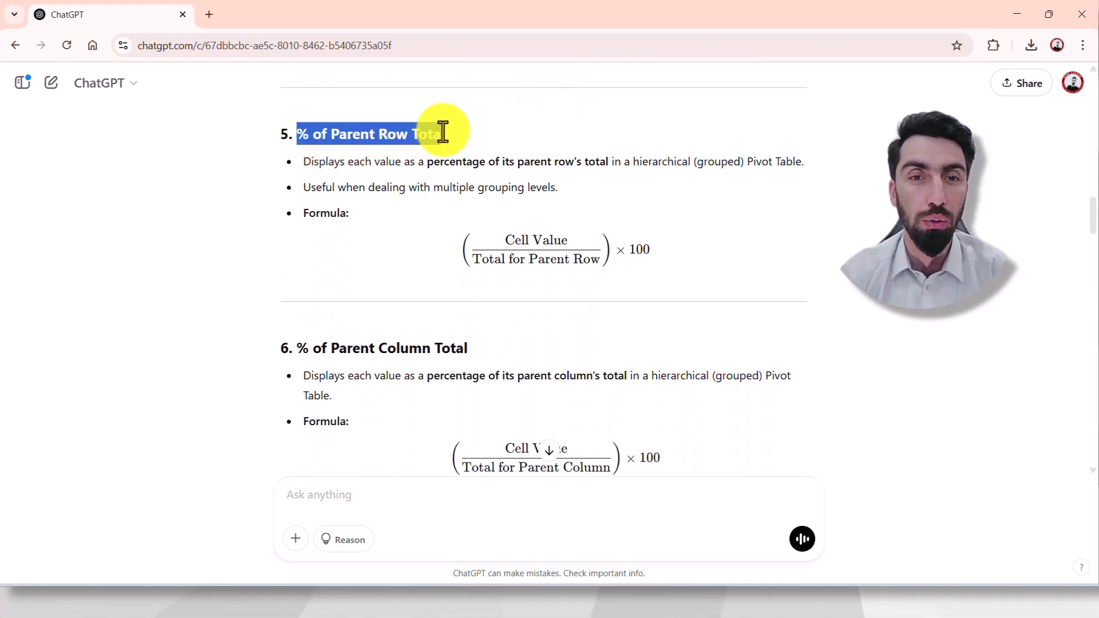
pyautogui.click(367, 165)
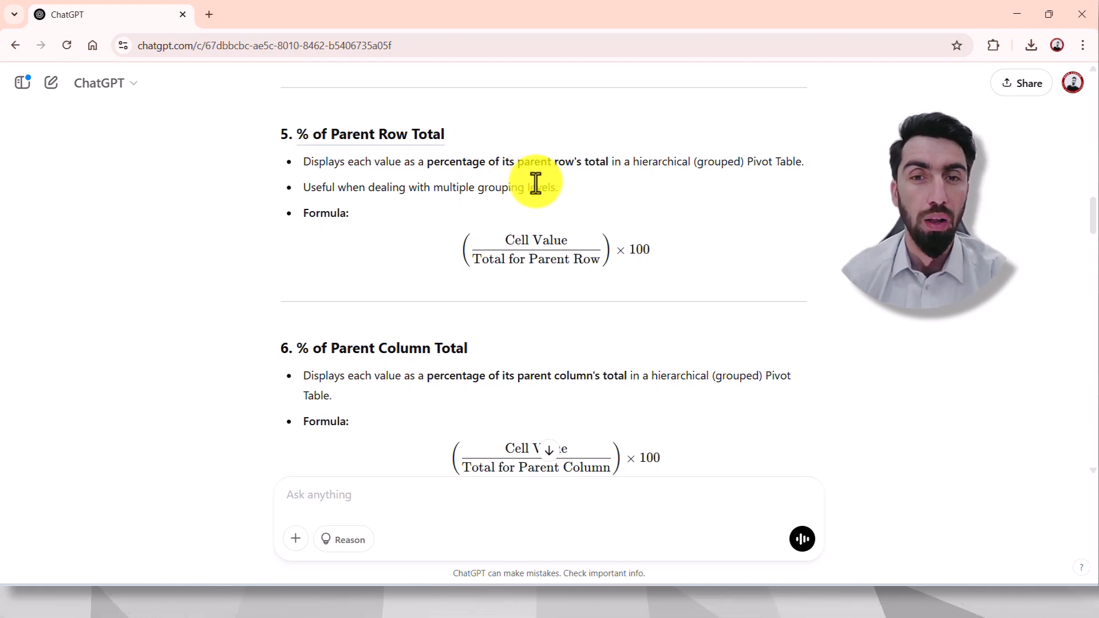
pyautogui.moveTo(508, 243); pyautogui.dragTo(568, 239)
pyautogui.click(491, 263)
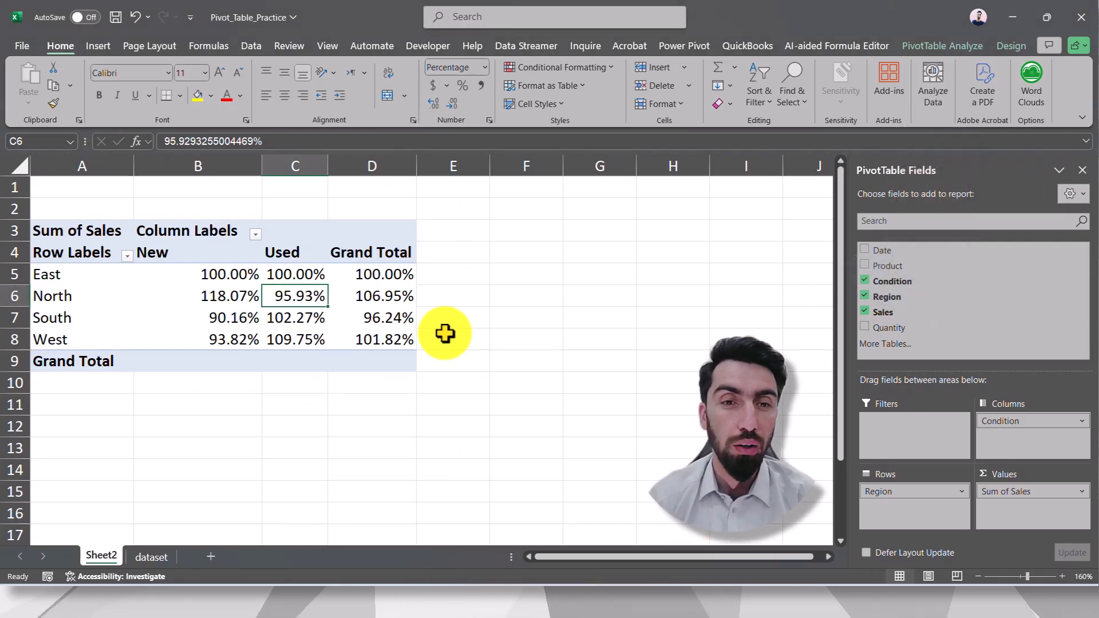
# - Return to Excel and undo the % Of display in the pivot table
pyautogui.click(446, 333)
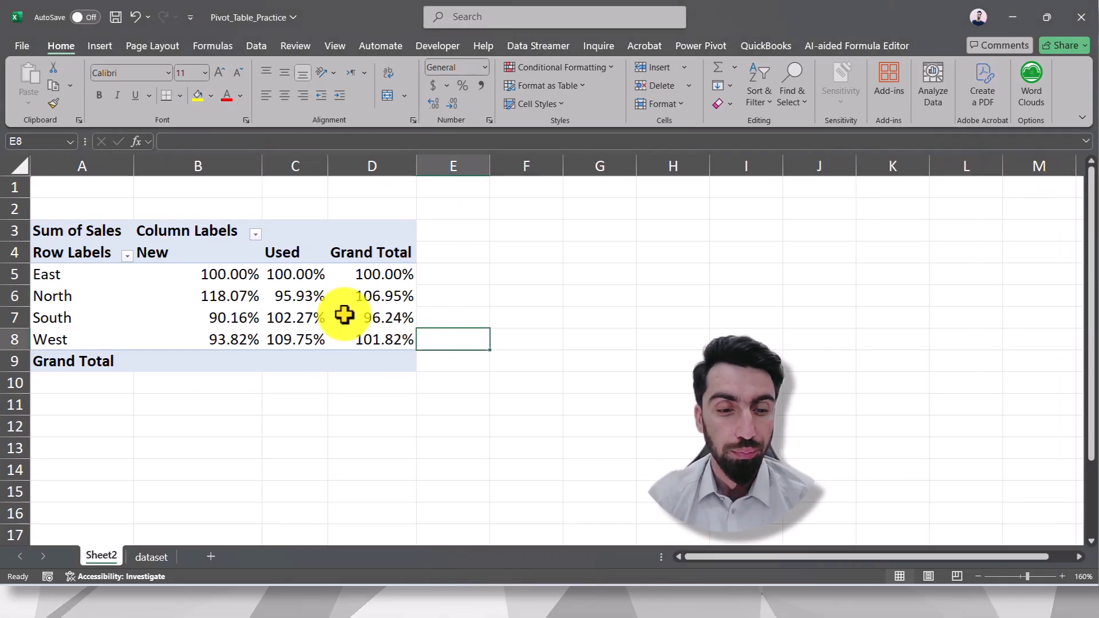
pyautogui.hotkey('ctrl', 'z')
pyautogui.click(299, 296)
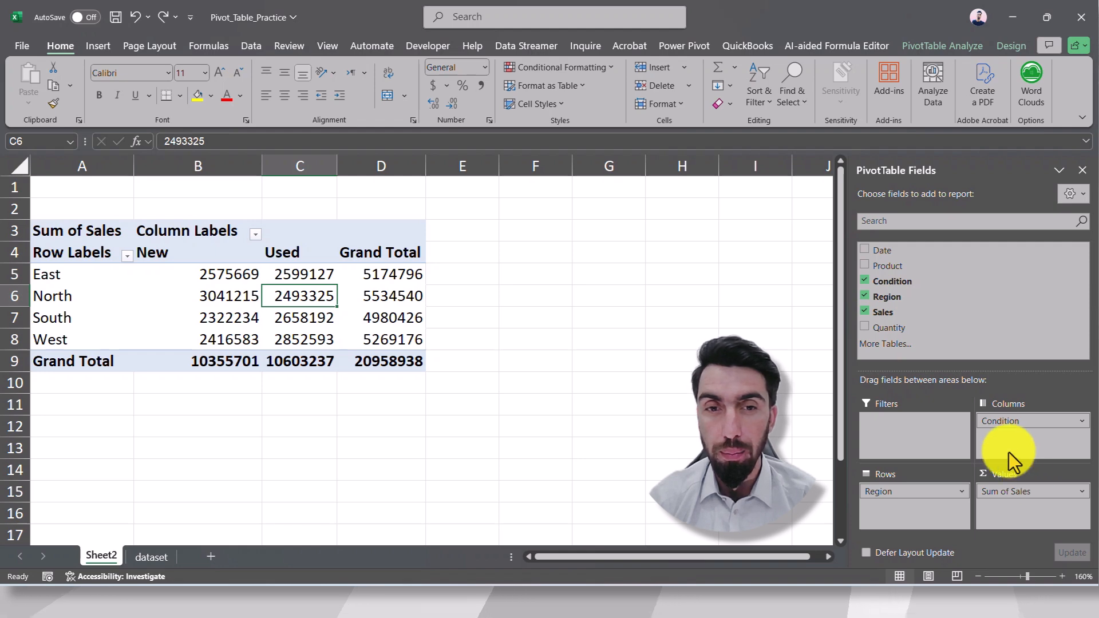
# - Replace Sales with Quantity as the pivot table's values and add Product below Region in the rows
pyautogui.moveTo(1013, 501); pyautogui.dragTo(698, 421)
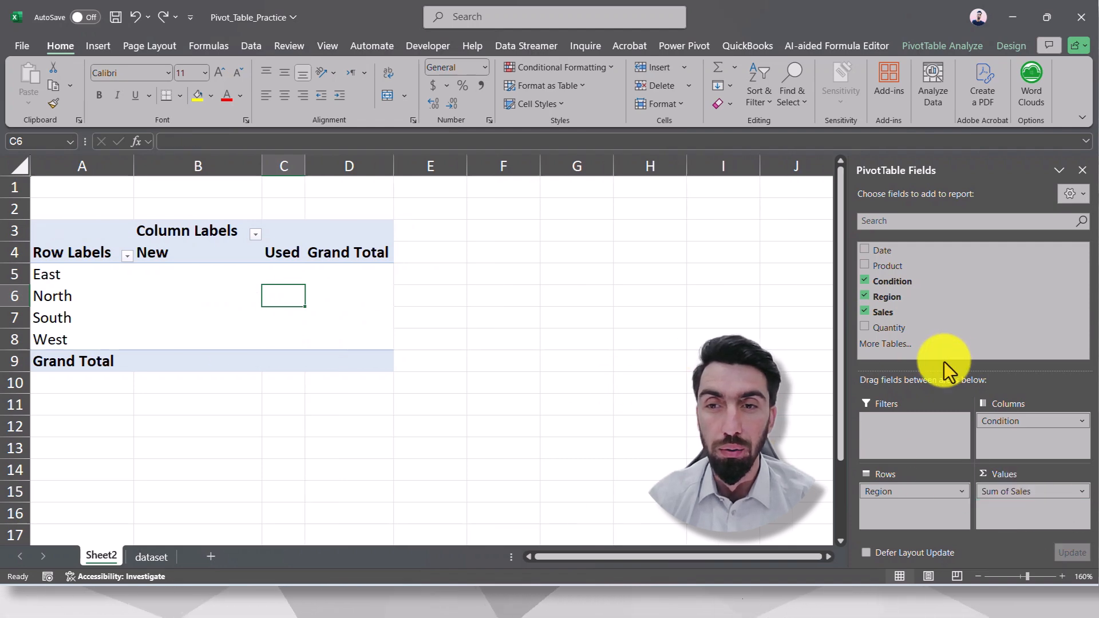
pyautogui.moveTo(903, 332); pyautogui.dragTo(1016, 487)
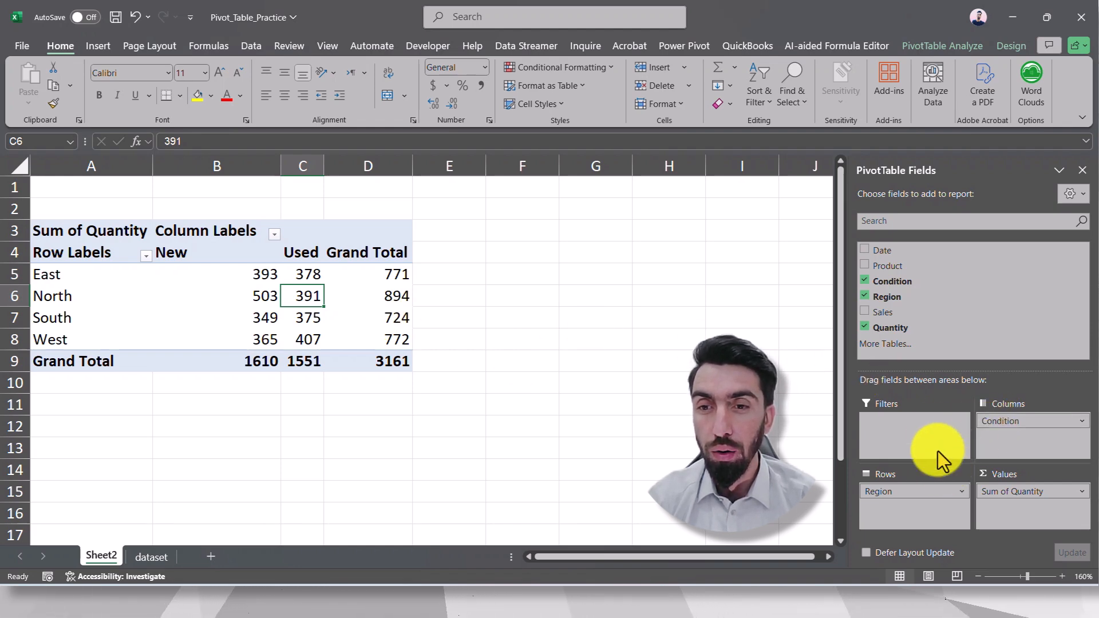
pyautogui.moveTo(896, 266); pyautogui.dragTo(920, 507)
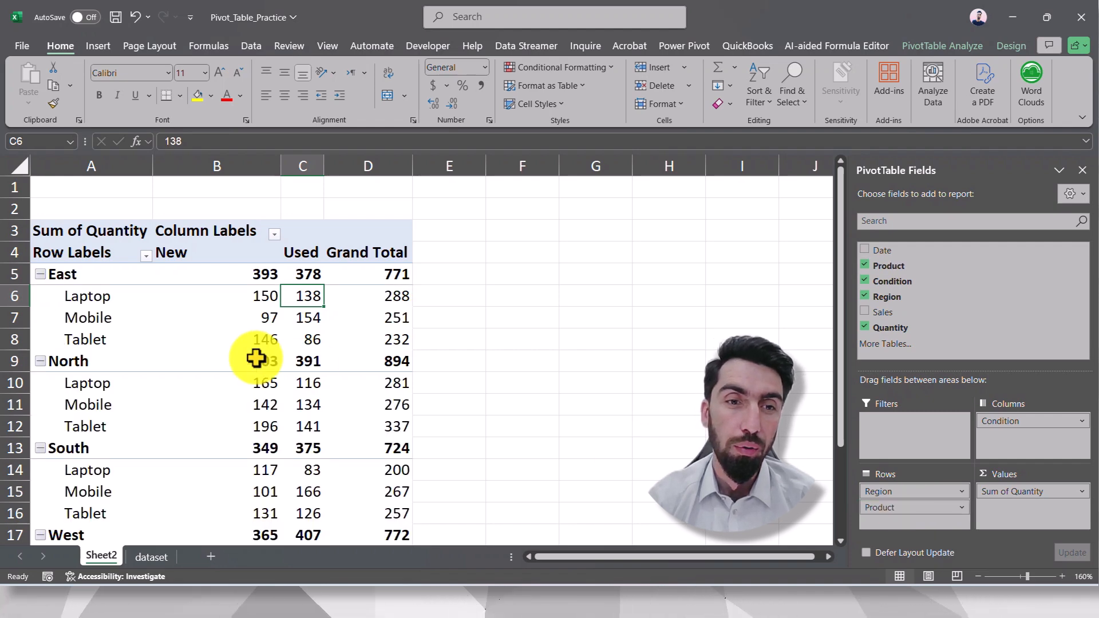
# - Collapse and re-expand East, and examine its Laptop, Mobile and Tablet rows
pyautogui.click(54, 276)
pyautogui.click(40, 275)
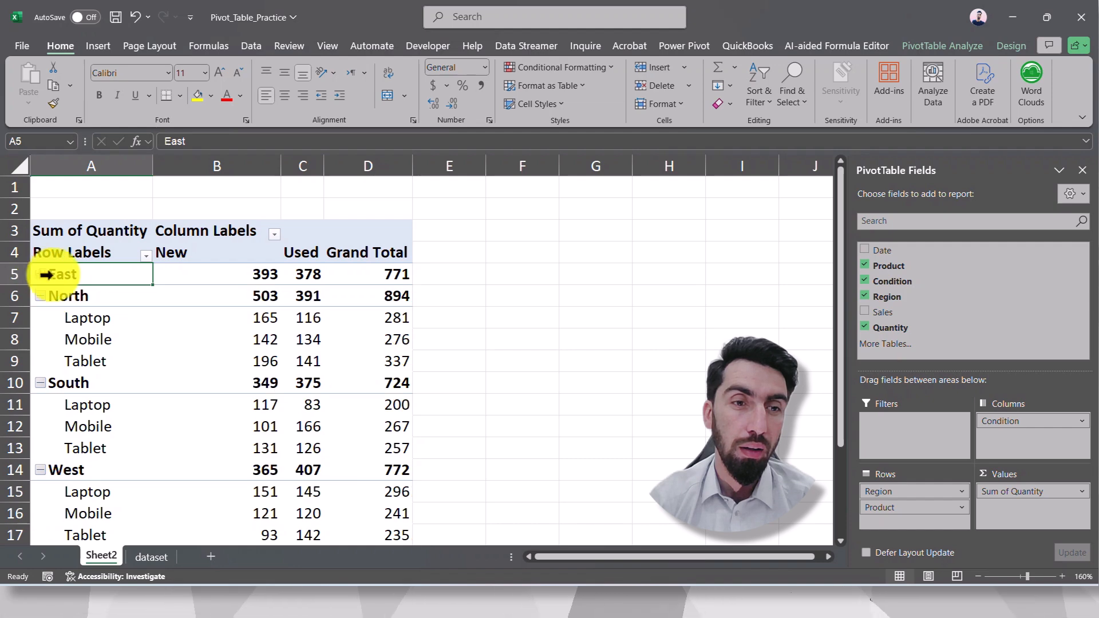
pyautogui.click(43, 275)
pyautogui.moveTo(86, 296); pyautogui.dragTo(95, 343)
pyautogui.click(123, 273)
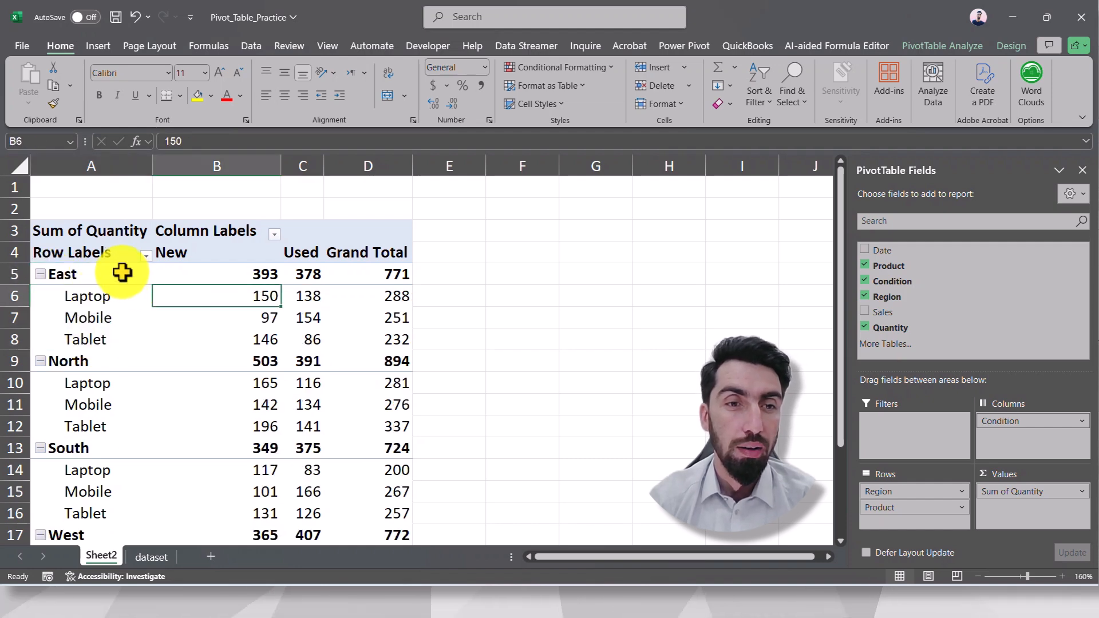
pyautogui.click(123, 302)
pyautogui.click(197, 296)
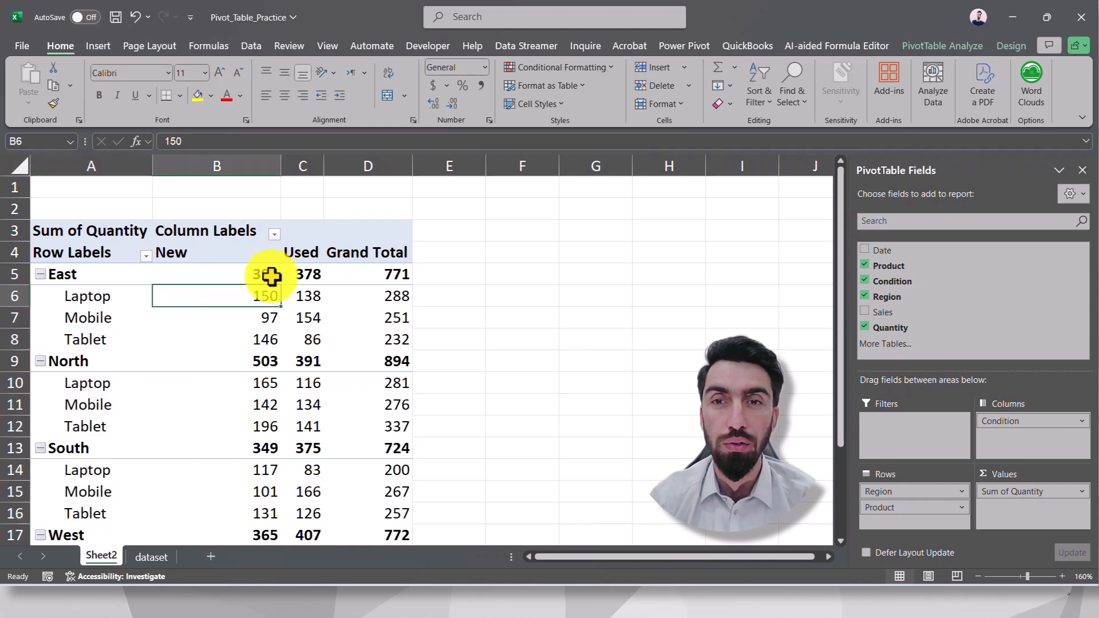
# - Change the pivot table's report layout to tabular form
pyautogui.click(1012, 46)
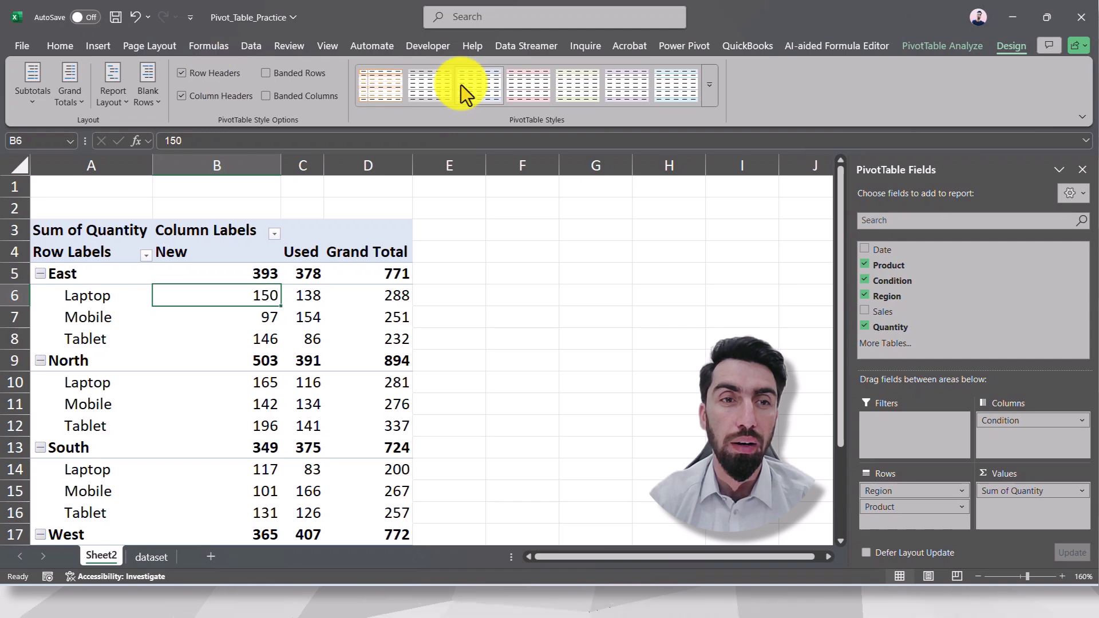
pyautogui.click(111, 89)
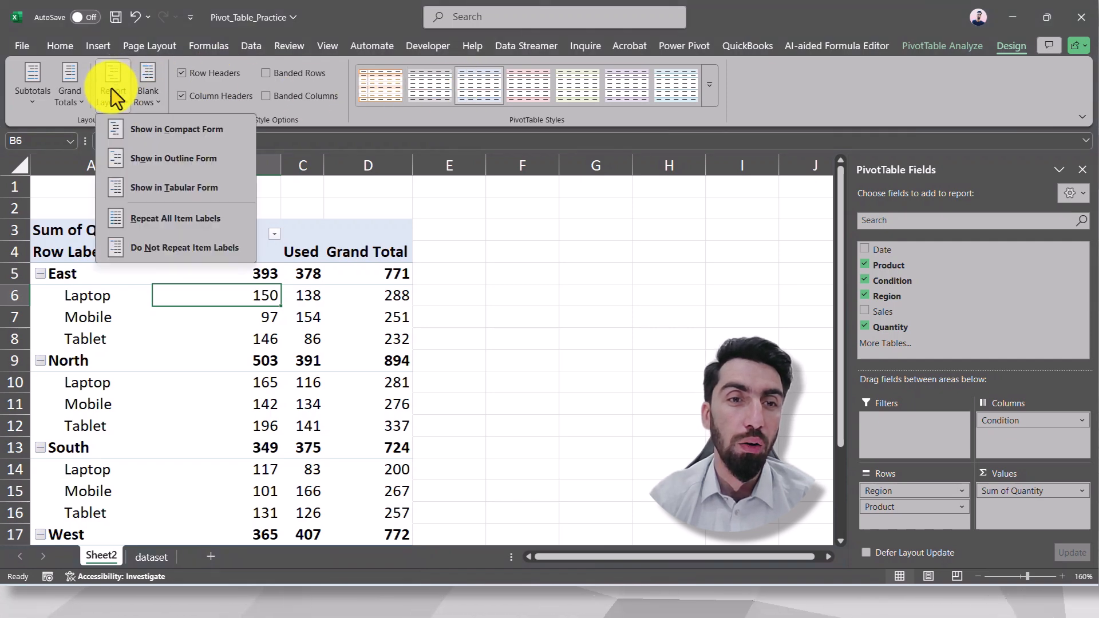
pyautogui.click(174, 188)
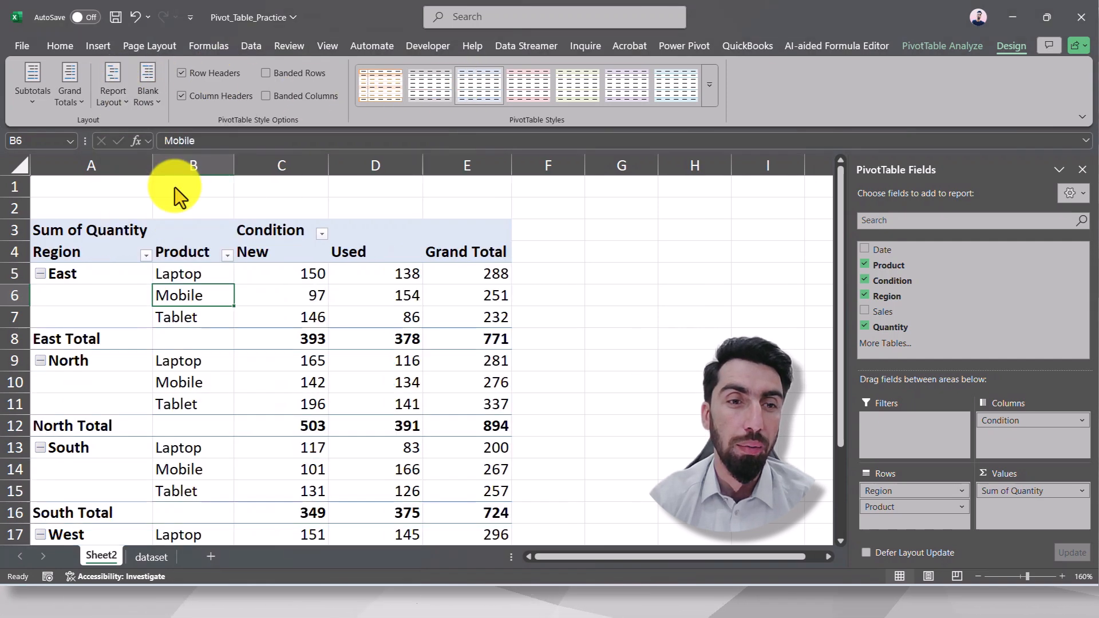
pyautogui.click(250, 314)
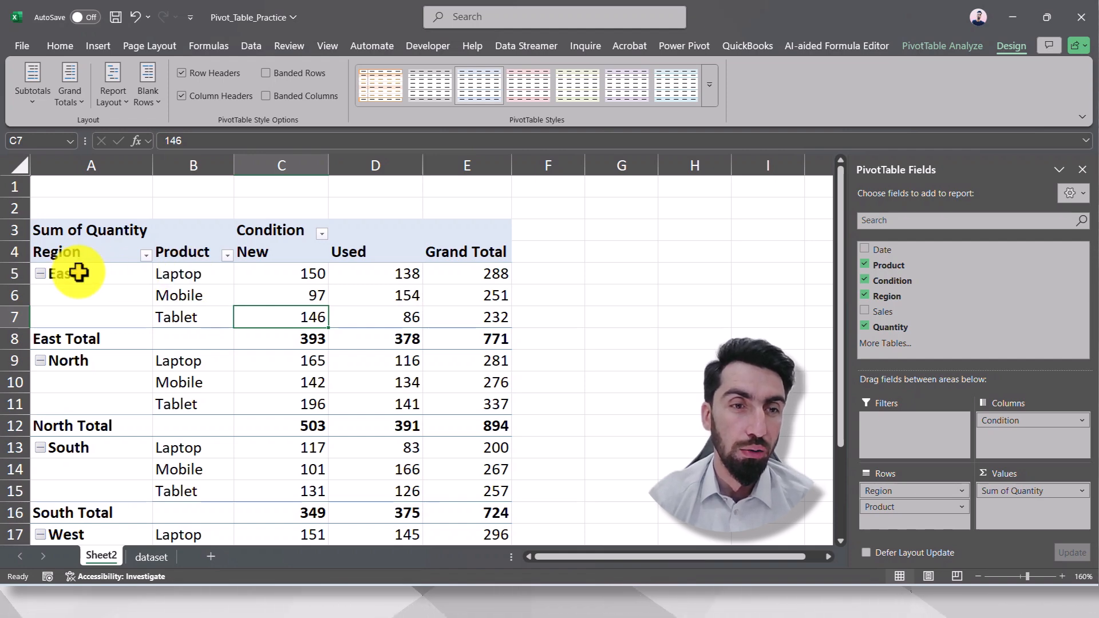
# - Highlight the East region cells to examine how East acts as parent of its product rows
pyautogui.moveTo(85, 265); pyautogui.dragTo(83, 287)
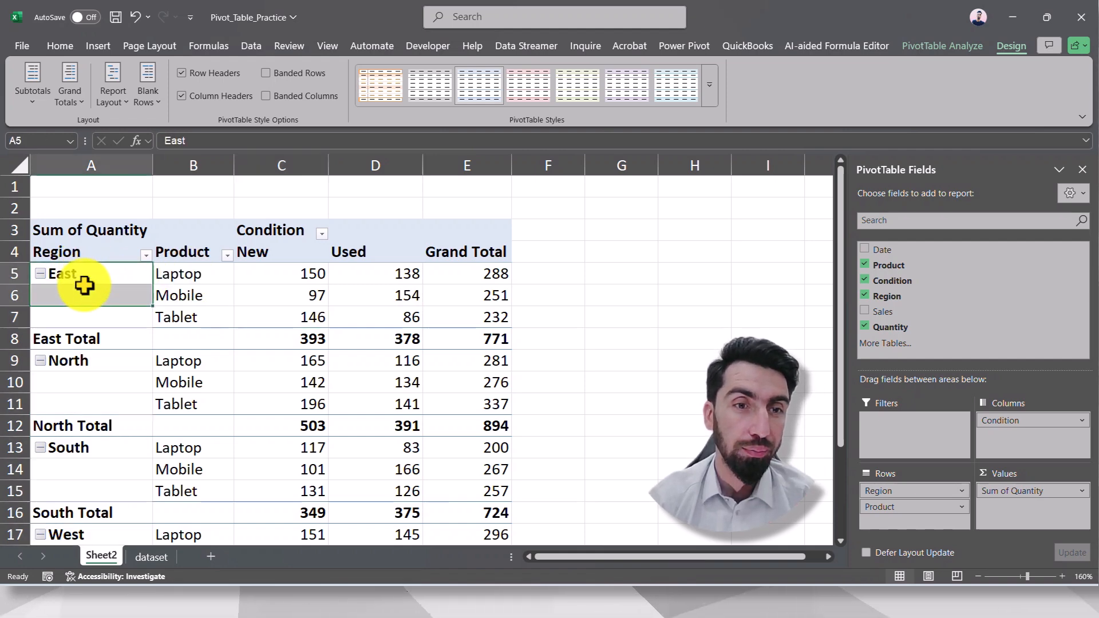
pyautogui.click(168, 290)
pyautogui.click(85, 281)
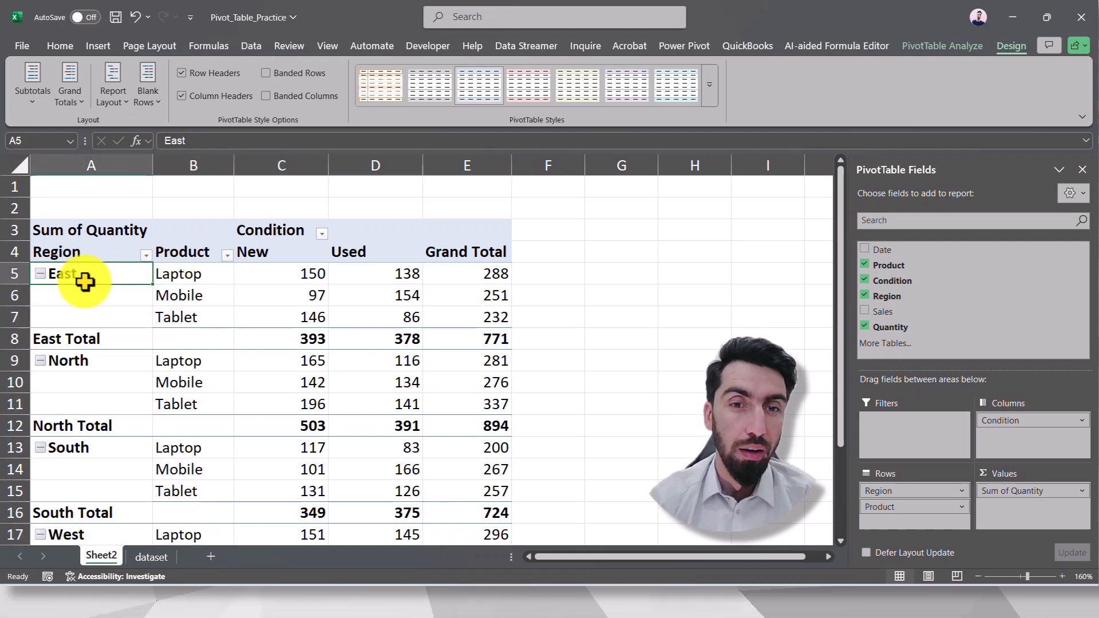
pyautogui.click(223, 300)
pyautogui.moveTo(93, 273); pyautogui.dragTo(91, 306)
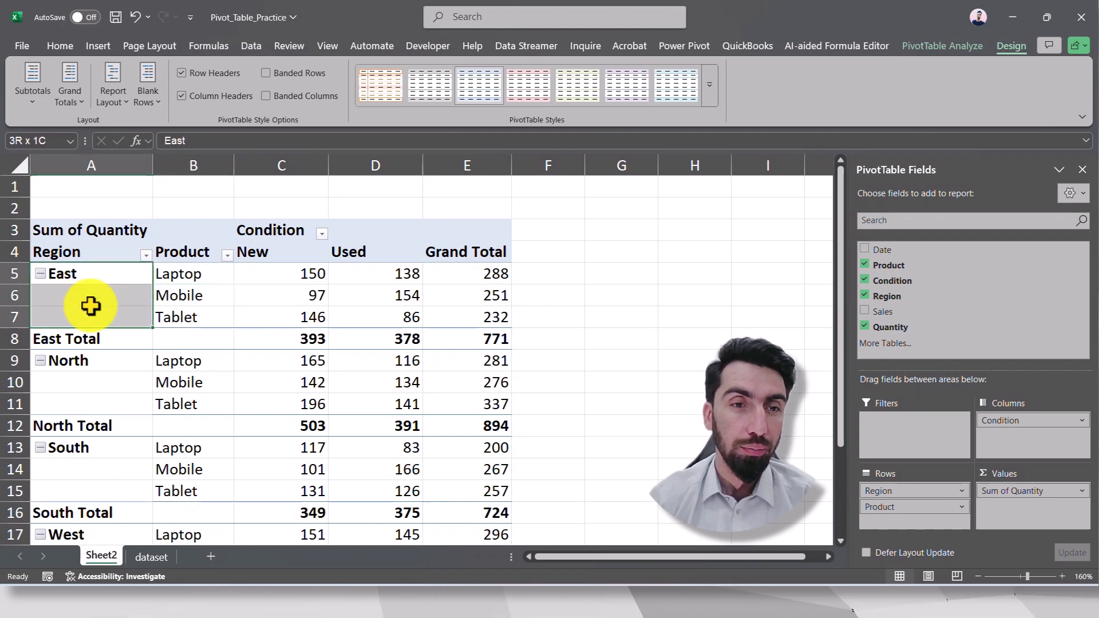
pyautogui.click(204, 293)
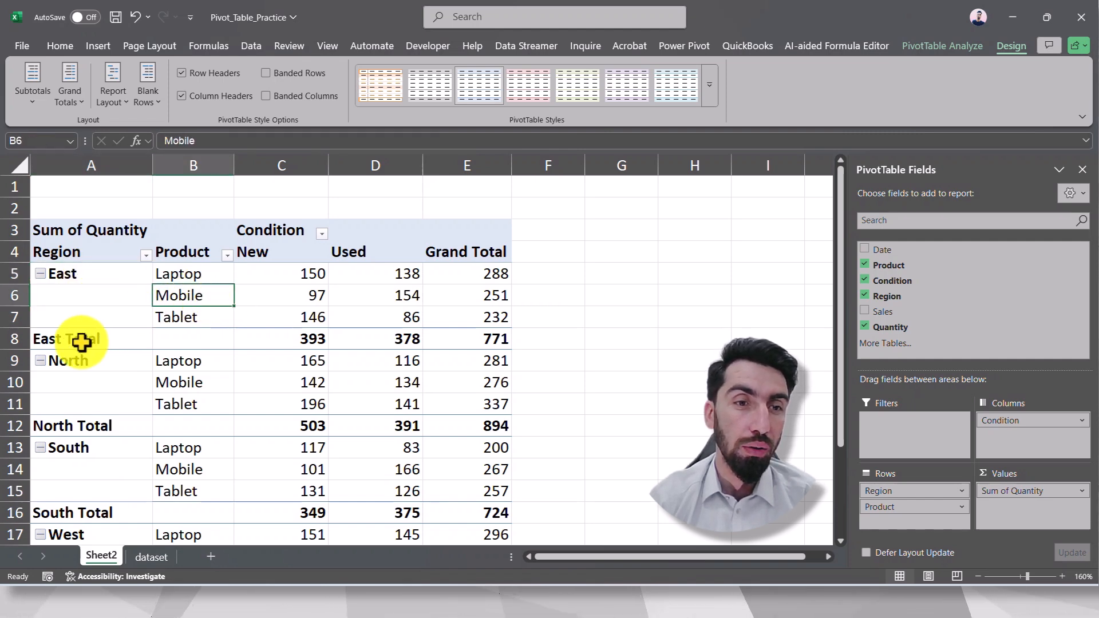
# - Compare the East Total quantities with the New quantities of East's individual products
pyautogui.click(487, 342)
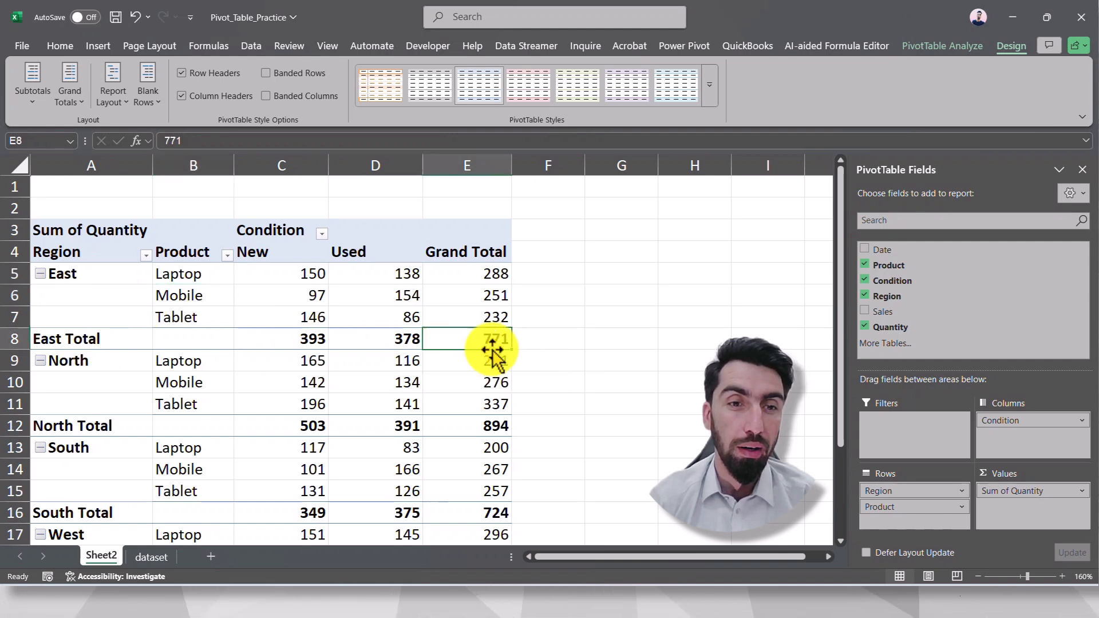
pyautogui.click(293, 340)
pyautogui.click(183, 276)
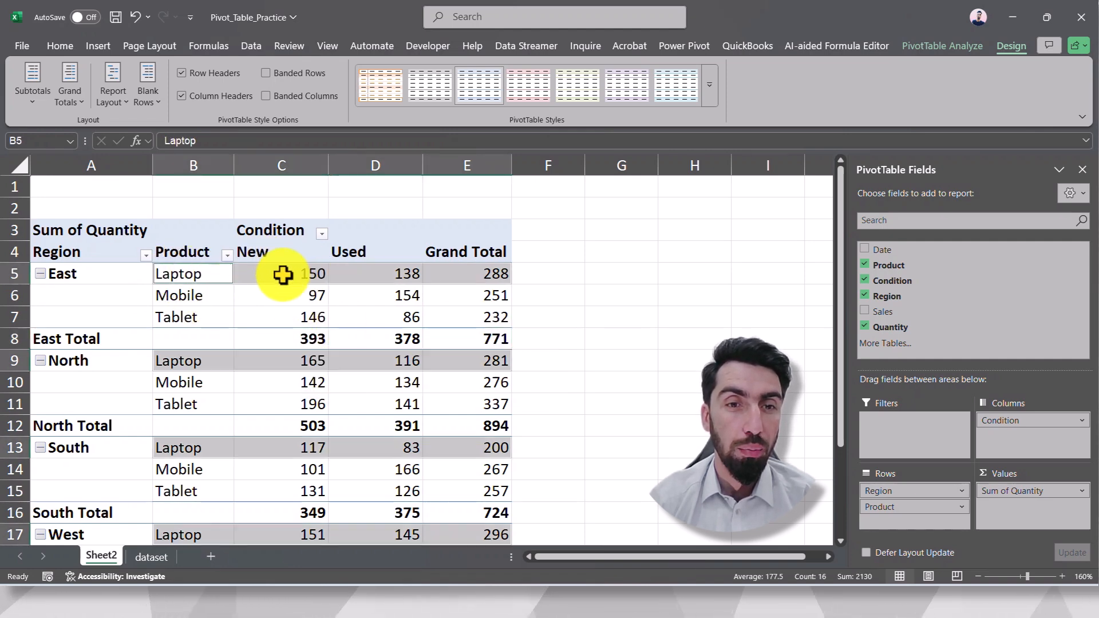
pyautogui.click(297, 340)
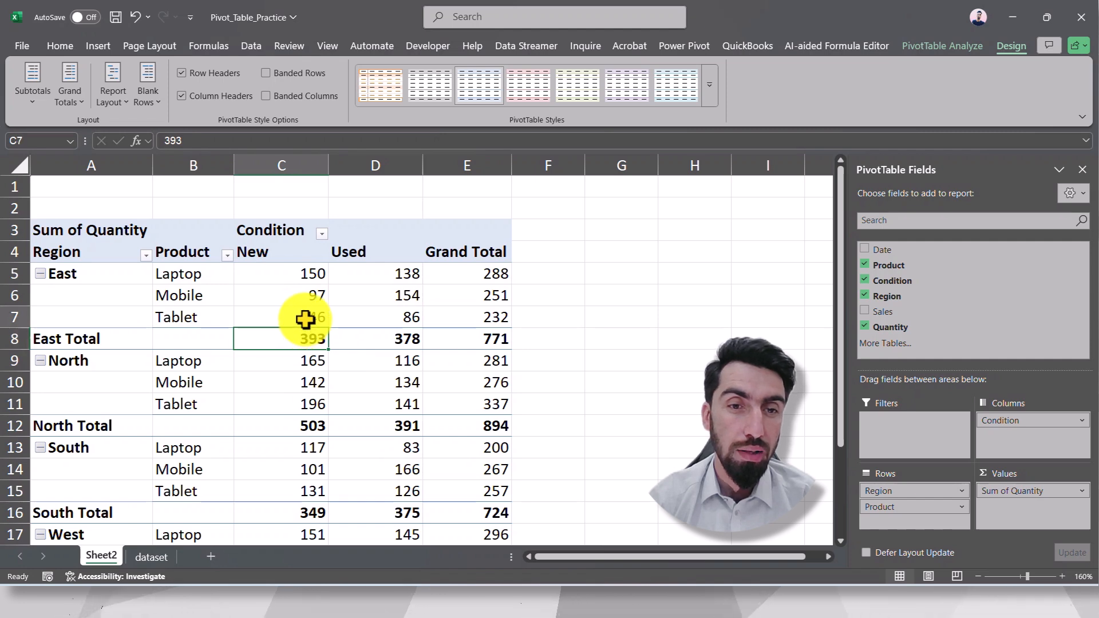
pyautogui.moveTo(305, 319); pyautogui.dragTo(296, 279)
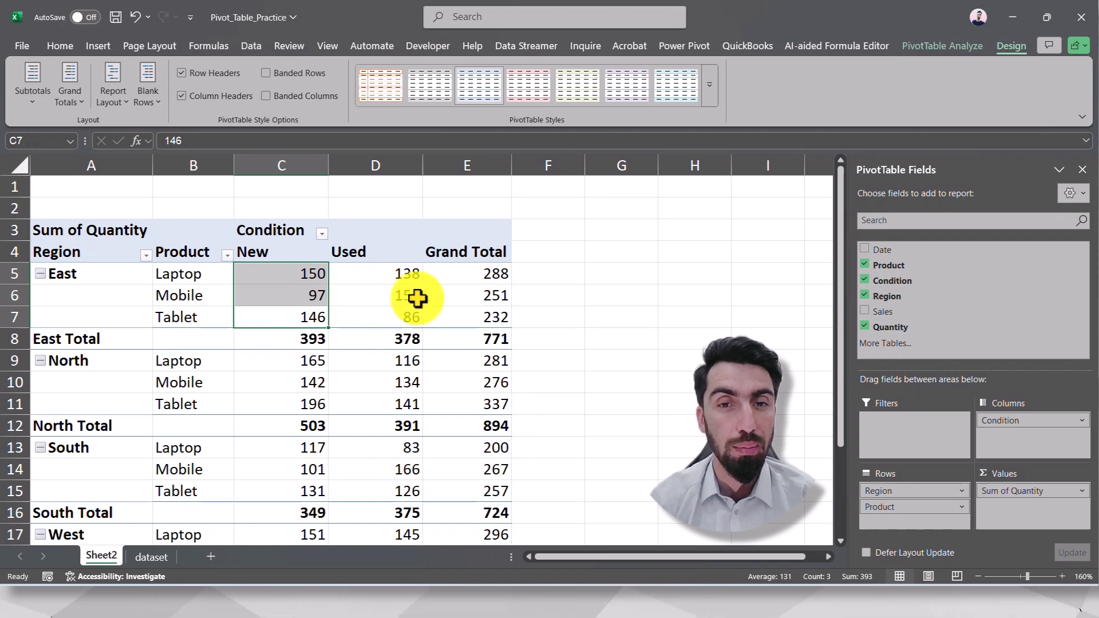
pyautogui.click(334, 362)
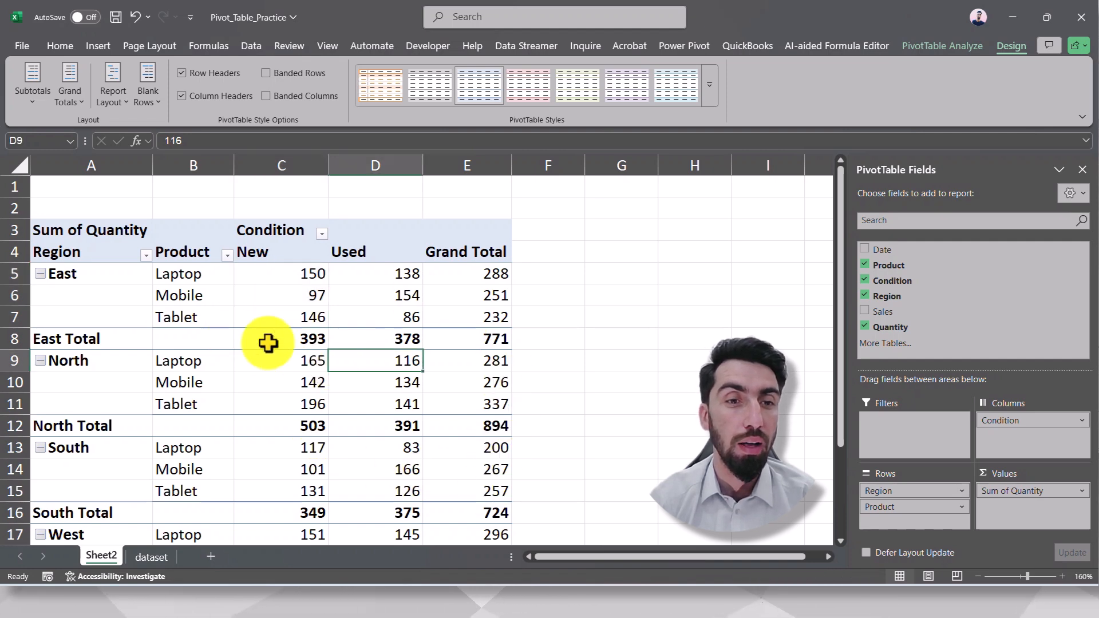
# - Collapse the East, North, South and West regions to show only their totals
pyautogui.click(41, 273)
pyautogui.click(41, 294)
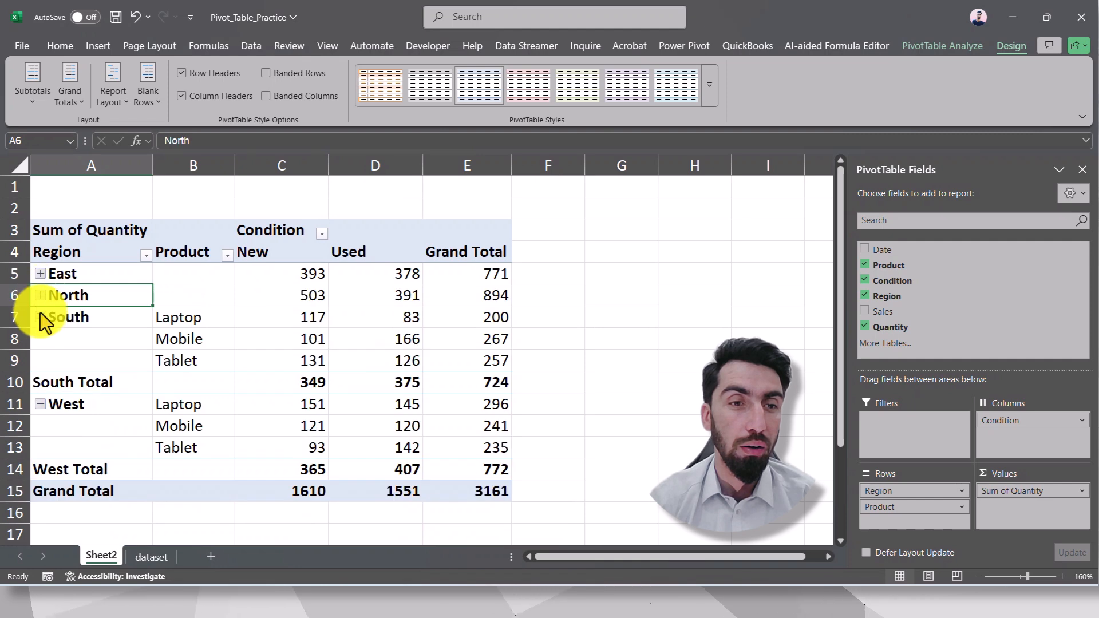
pyautogui.click(41, 318)
pyautogui.click(41, 338)
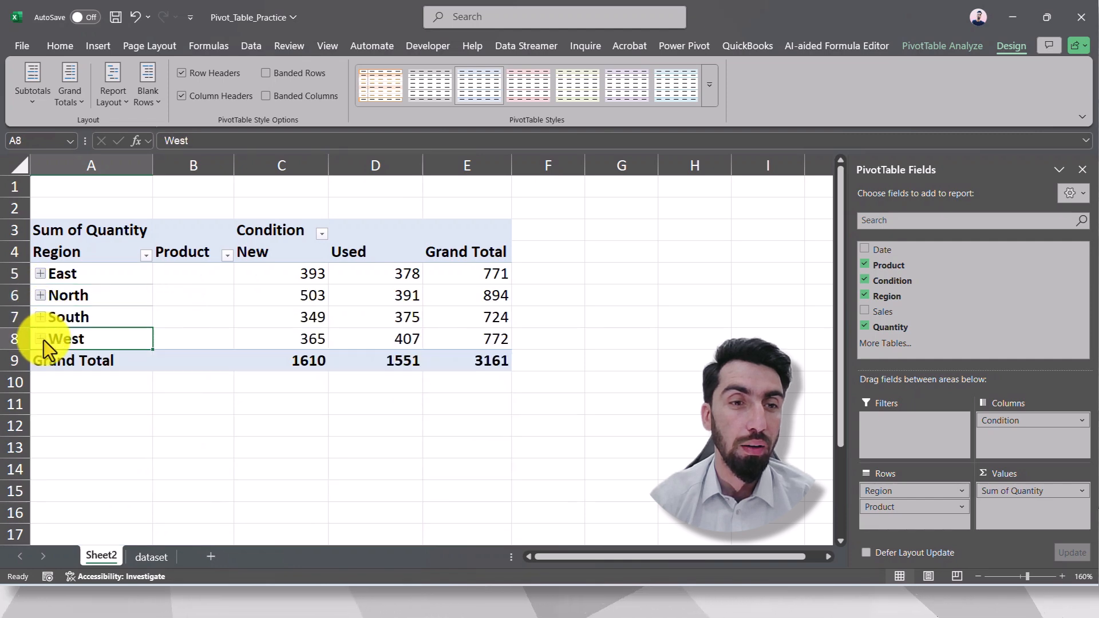
pyautogui.click(246, 292)
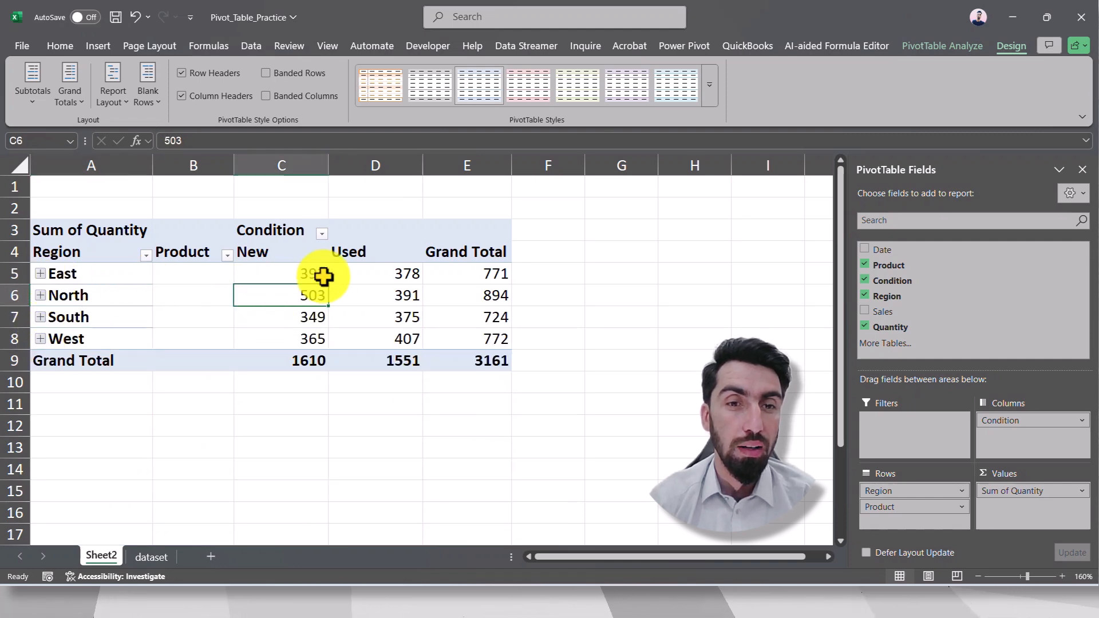
# - Expand East again and select the New quantities of its three products
pyautogui.moveTo(308, 275)
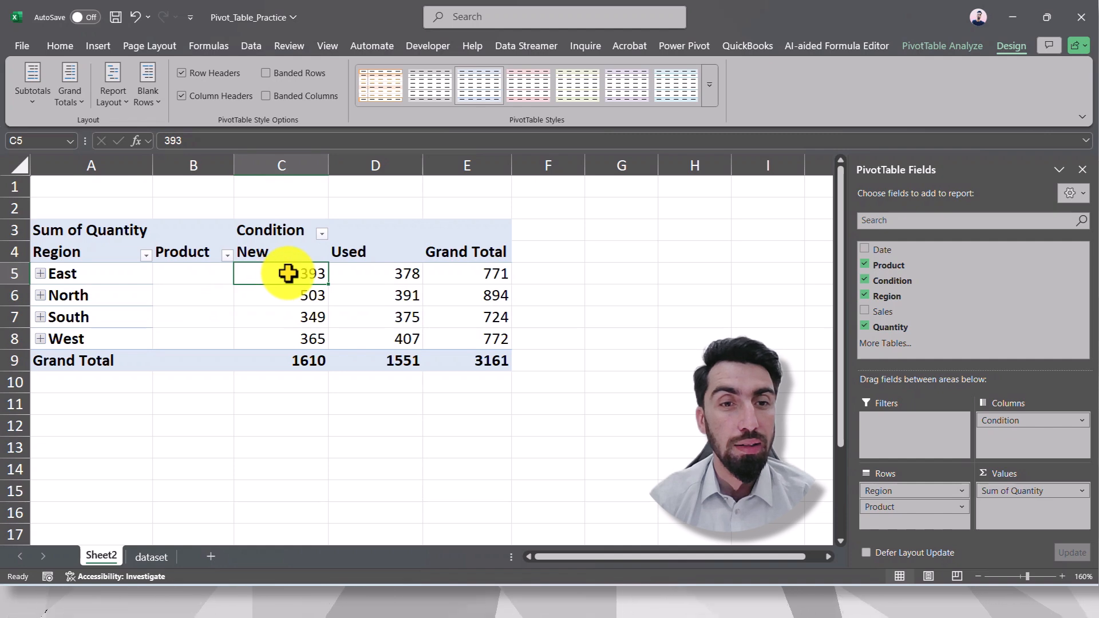
pyautogui.click(41, 274)
pyautogui.moveTo(298, 277); pyautogui.dragTo(304, 311)
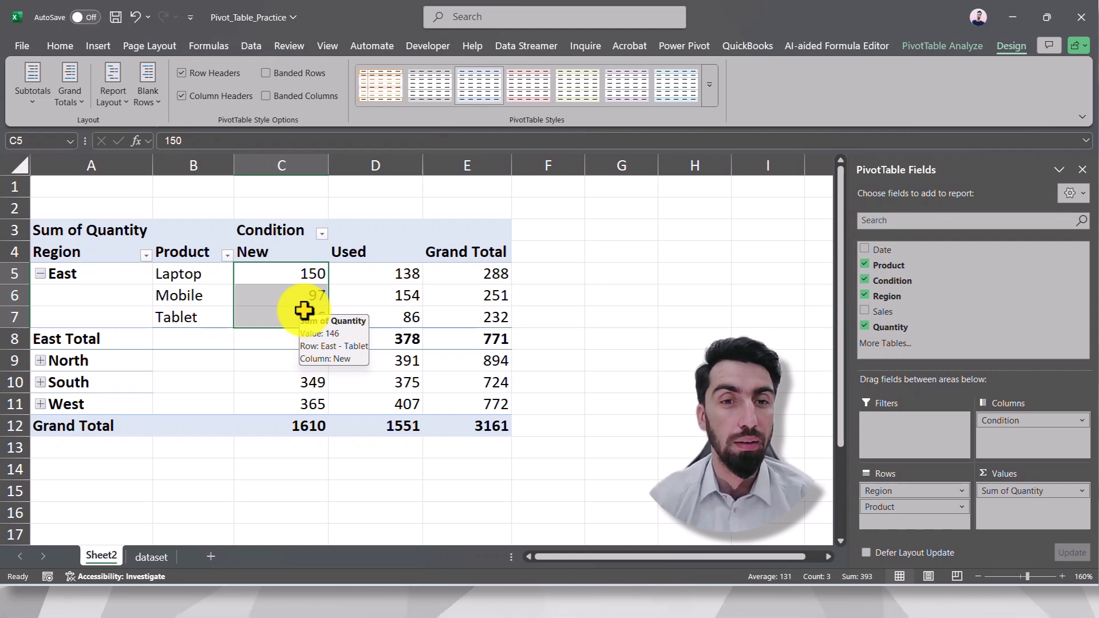
pyautogui.rightClick(294, 275)
pyautogui.click(270, 304)
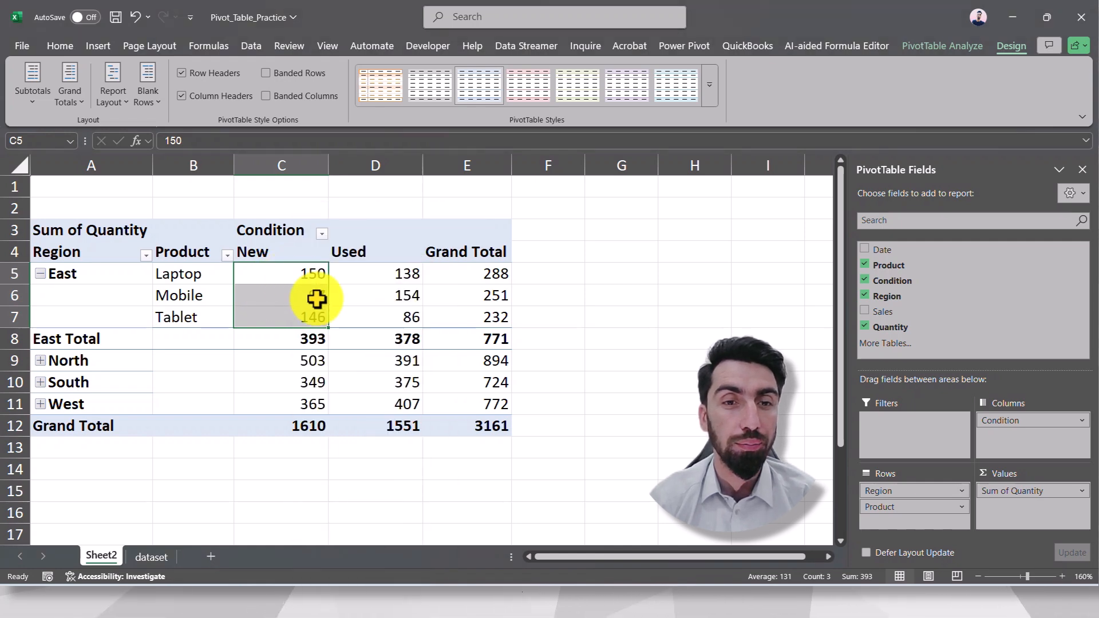
# - Show the Sum of Quantity values as % of Parent Row Total
pyautogui.click(322, 311)
pyautogui.click(297, 275)
pyautogui.rightClick(297, 276)
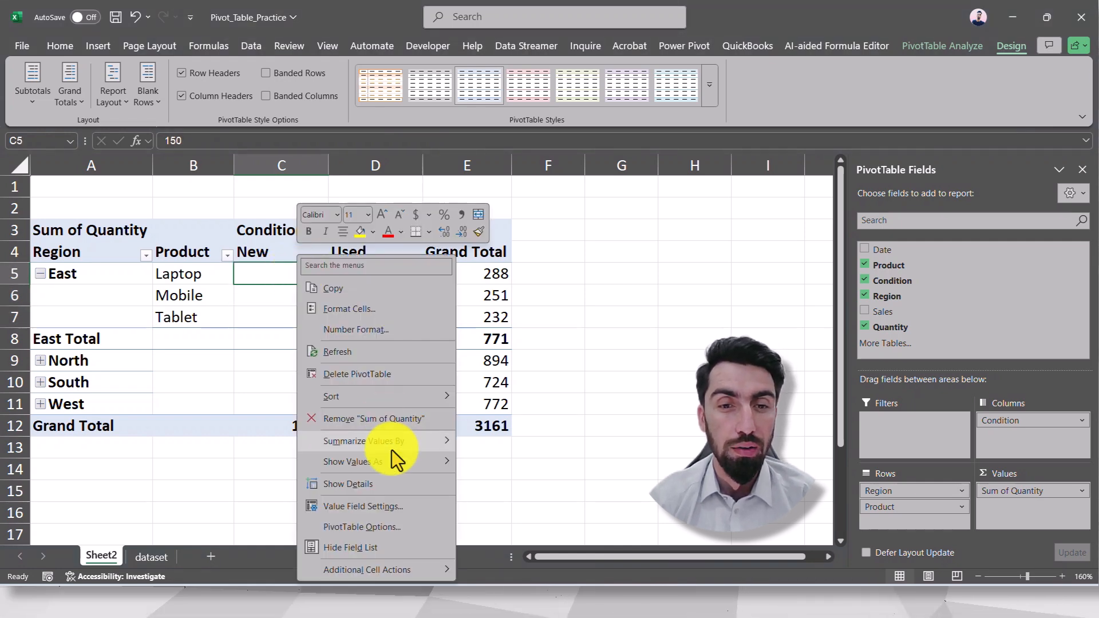
pyautogui.moveTo(400, 466)
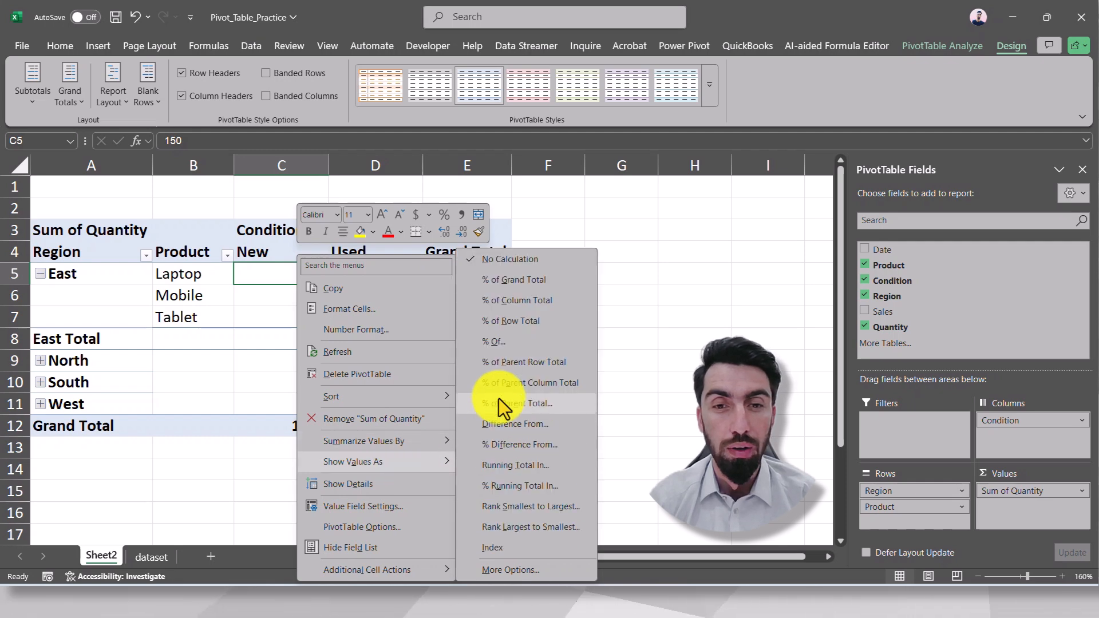
pyautogui.click(508, 368)
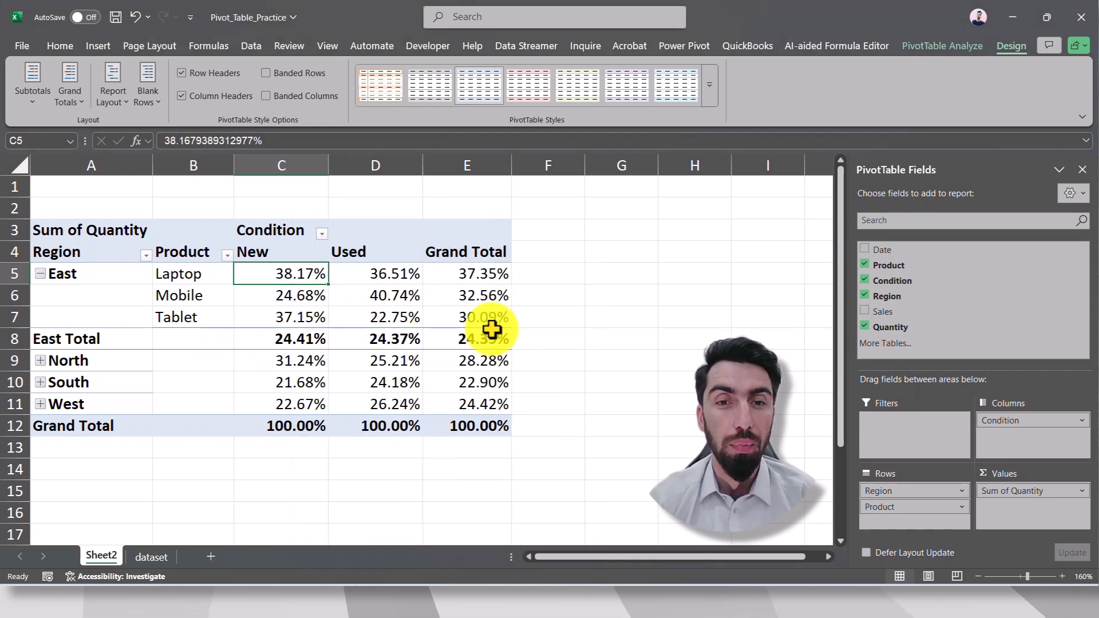
# - Collapse East and examine the New percentages of all four regions against the Grand Total
pyautogui.click(332, 363)
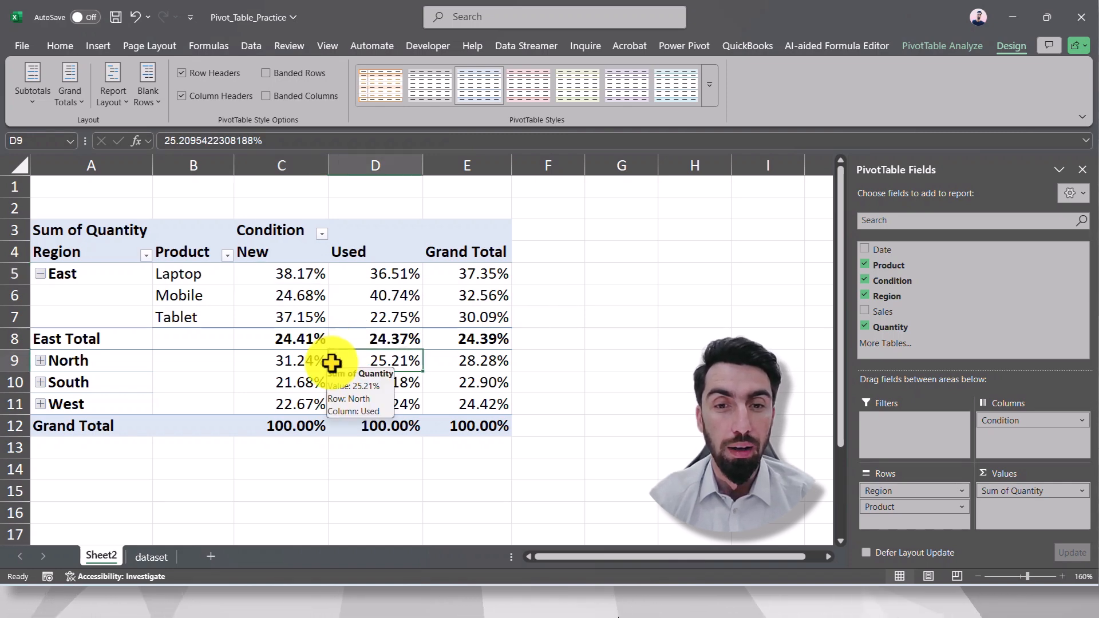
pyautogui.click(40, 274)
pyautogui.click(579, 359)
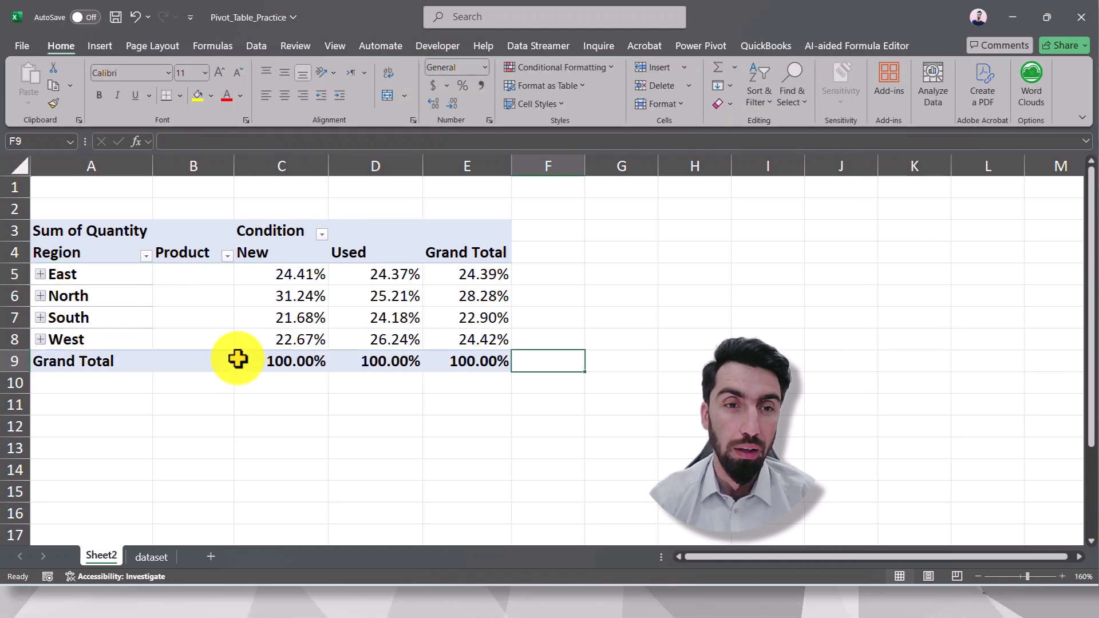
pyautogui.click(249, 296)
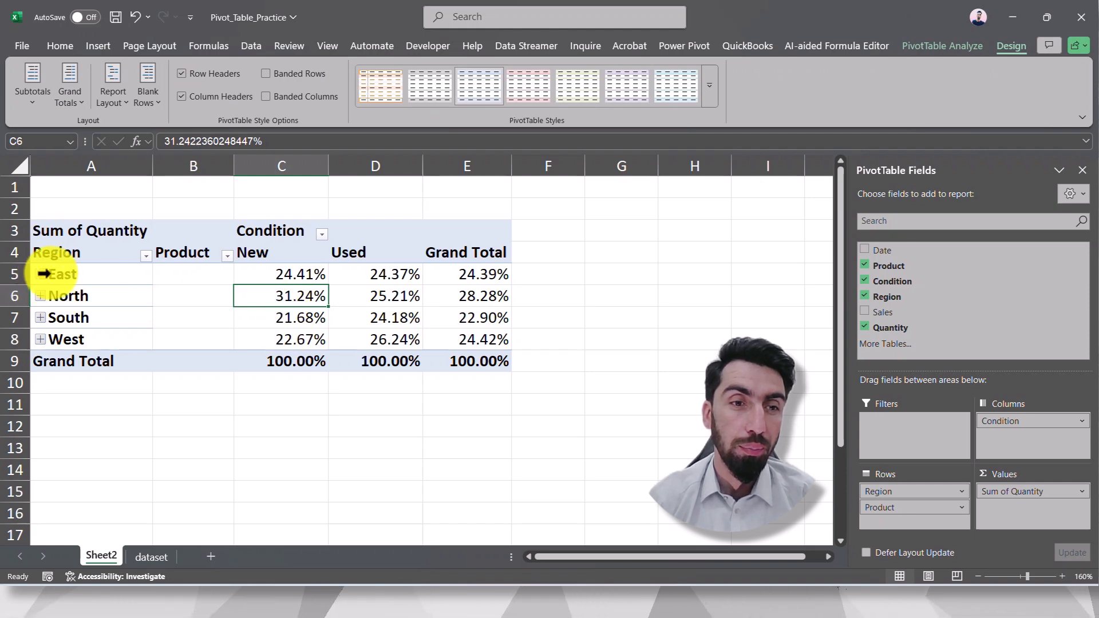
pyautogui.click(291, 274)
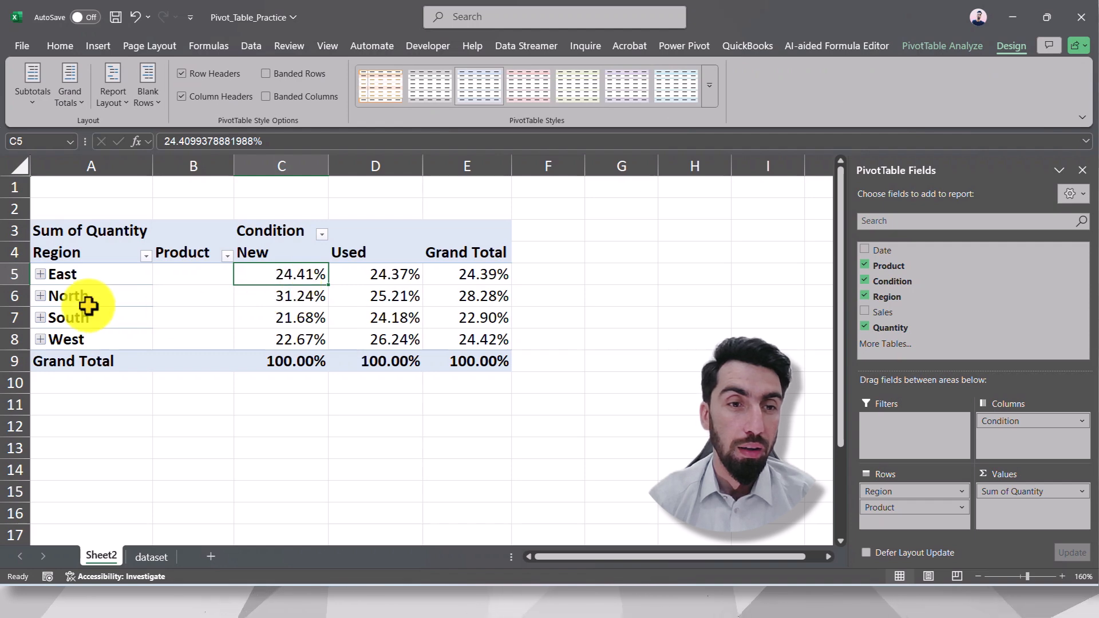
pyautogui.click(281, 296)
pyautogui.click(288, 321)
pyautogui.click(279, 338)
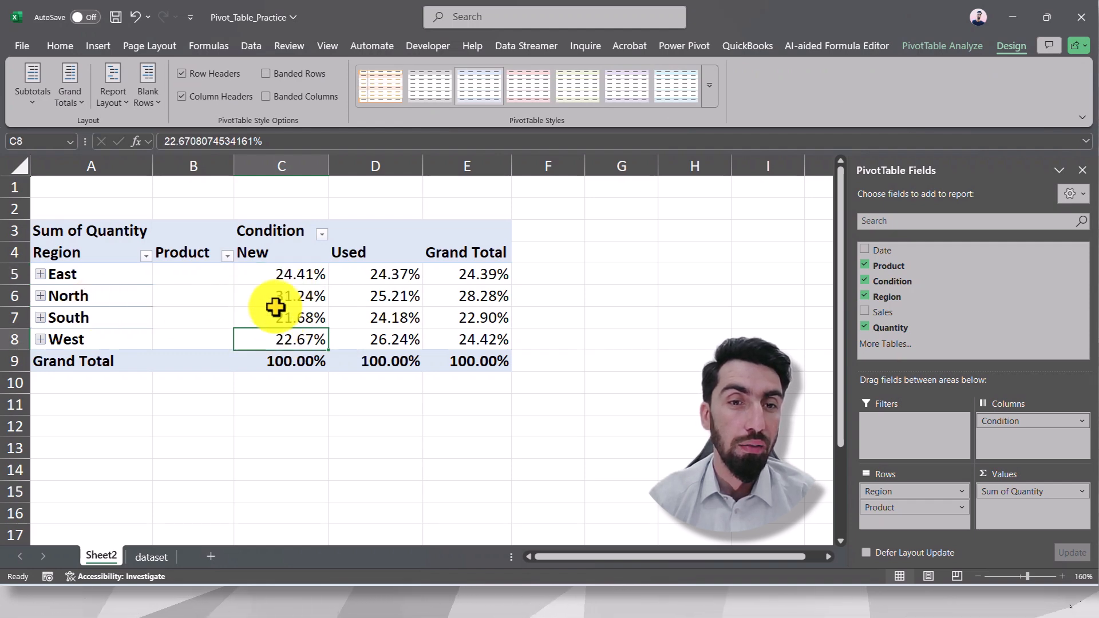
pyautogui.moveTo(282, 277); pyautogui.dragTo(269, 343)
pyautogui.click(278, 361)
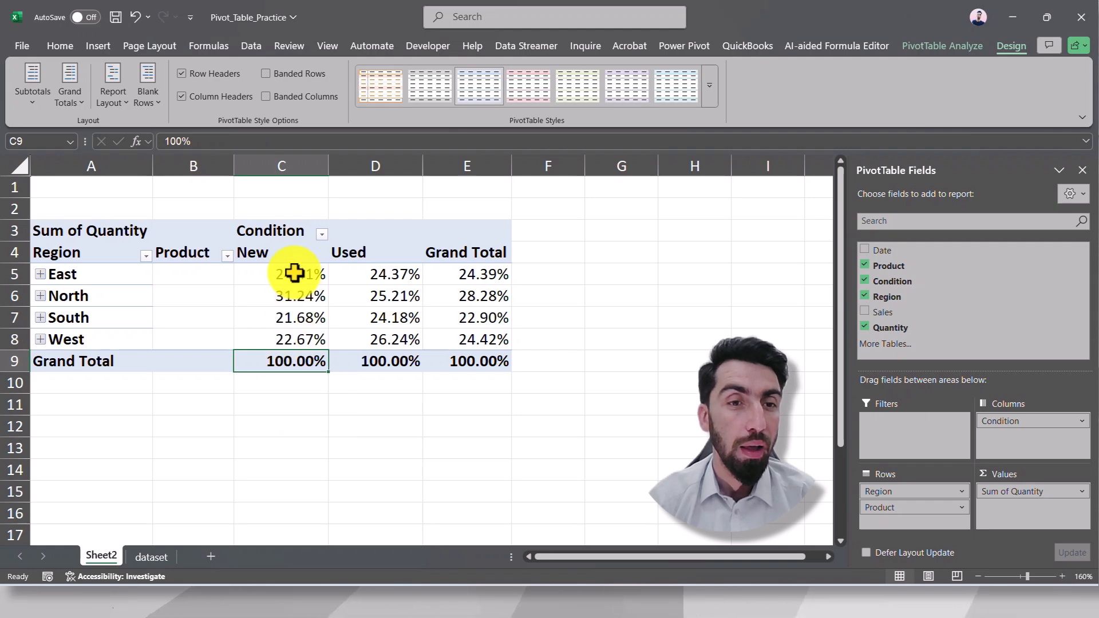
# - Expand East and compare the New percentages of its Total, Mobile and Laptop rows
pyautogui.click(40, 274)
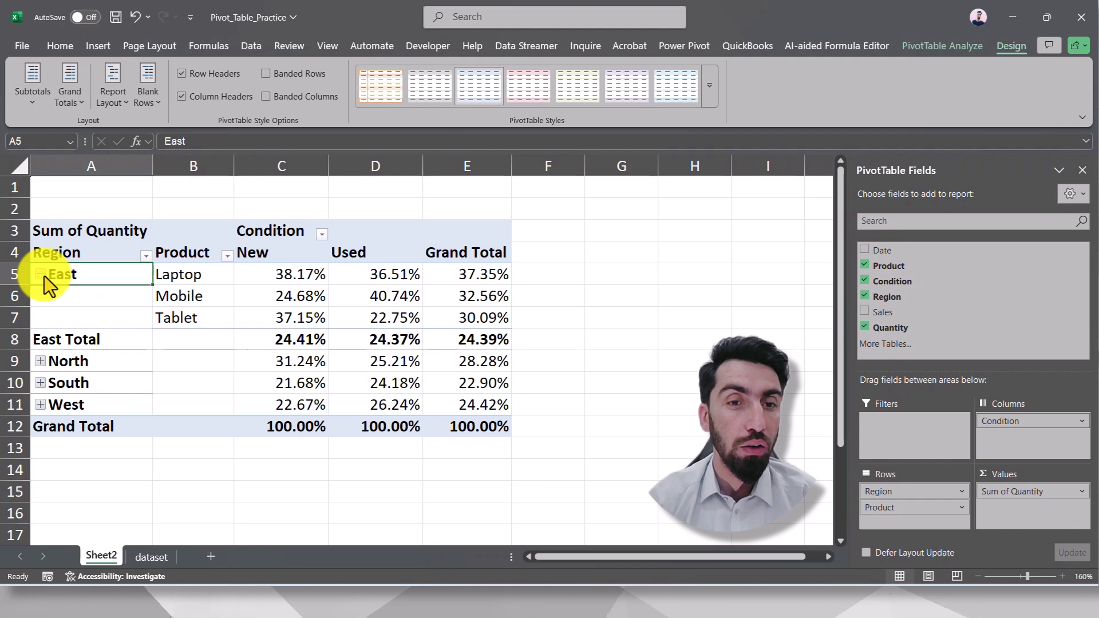
pyautogui.click(286, 344)
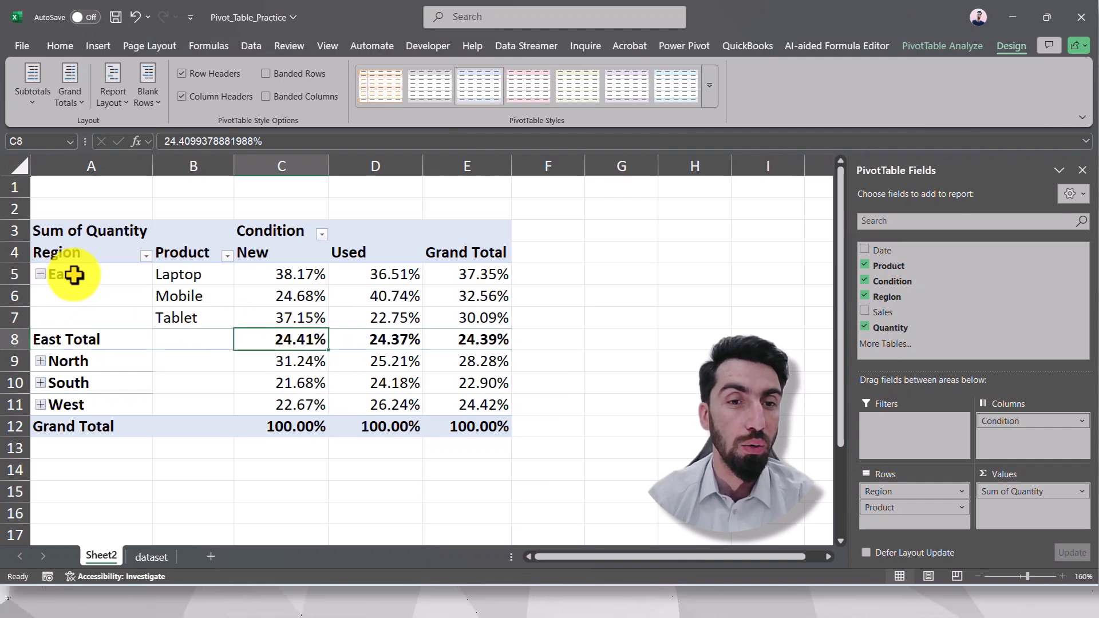
pyautogui.moveTo(288, 342)
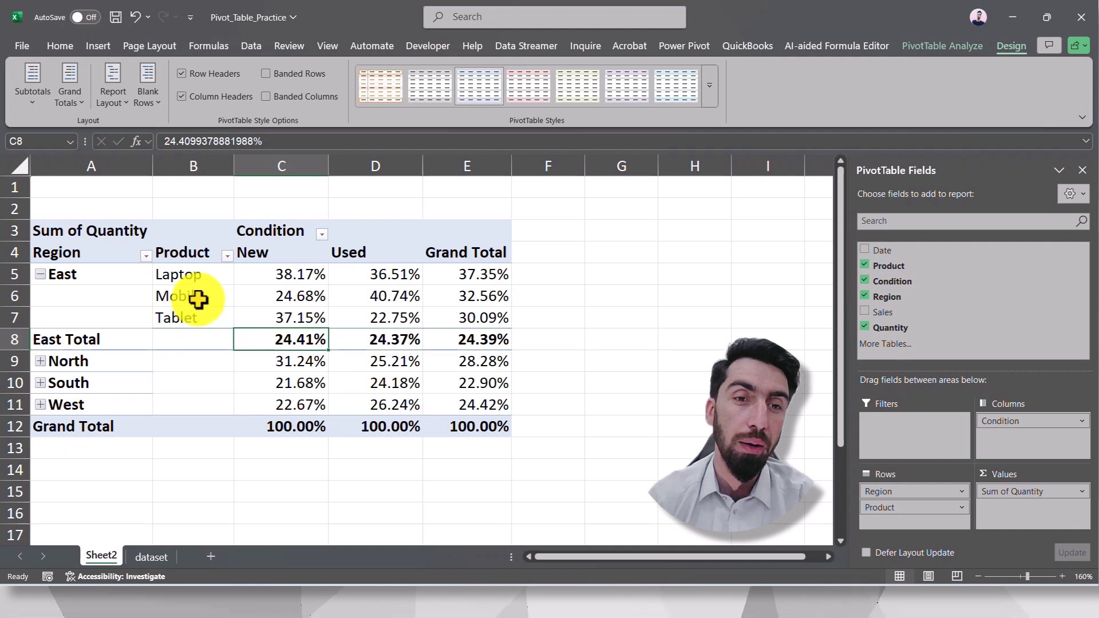
pyautogui.click(289, 295)
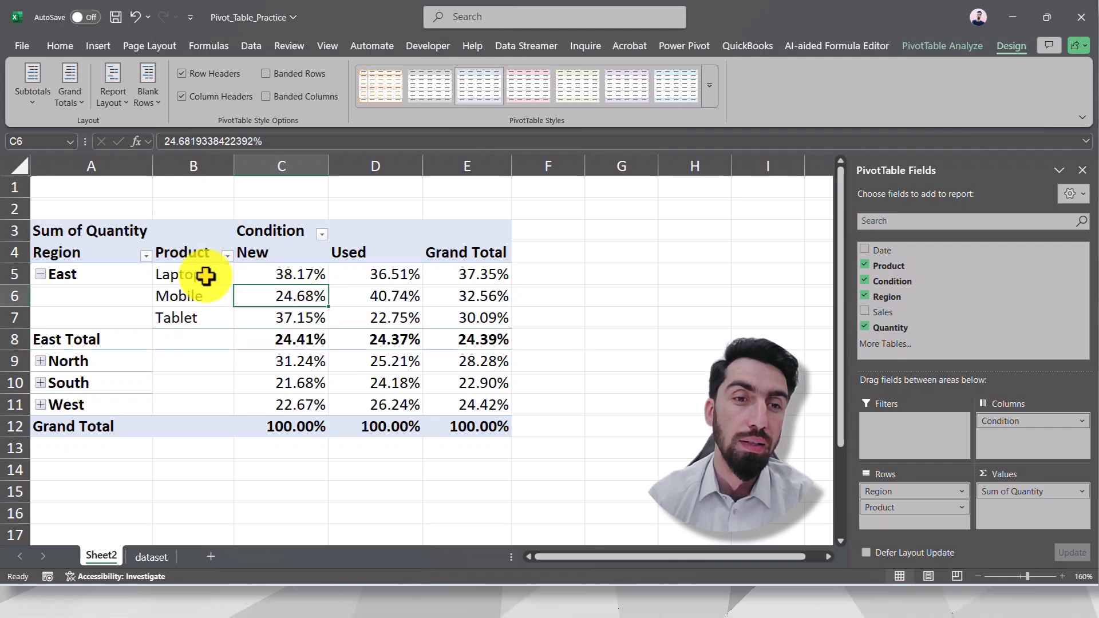
pyautogui.click(277, 276)
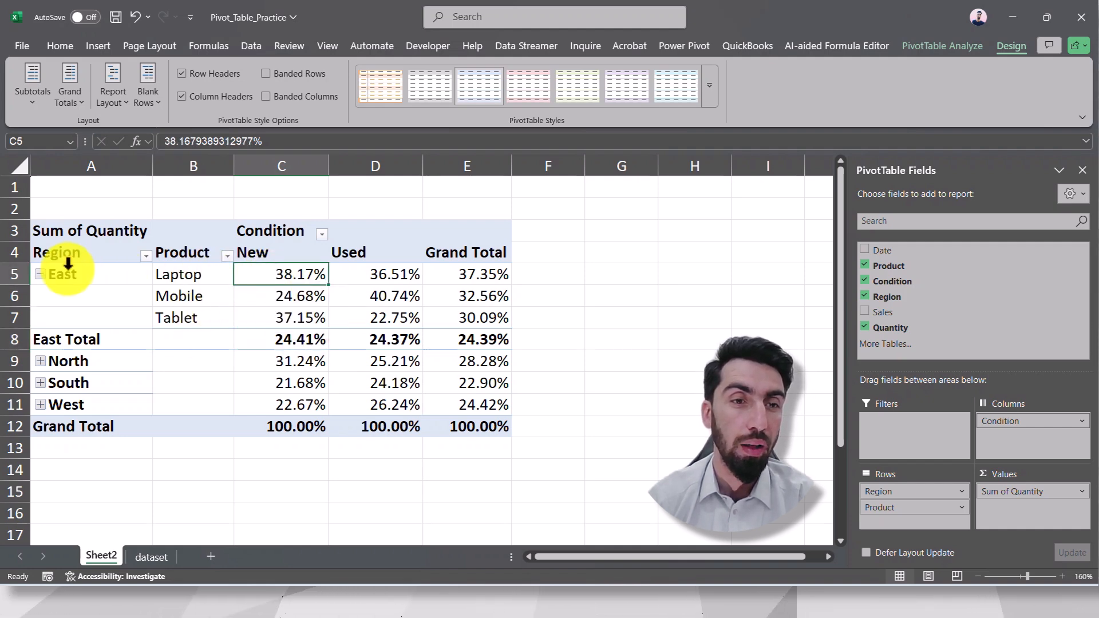
# - Collapse East again and inspect North's New percentage
pyautogui.click(40, 275)
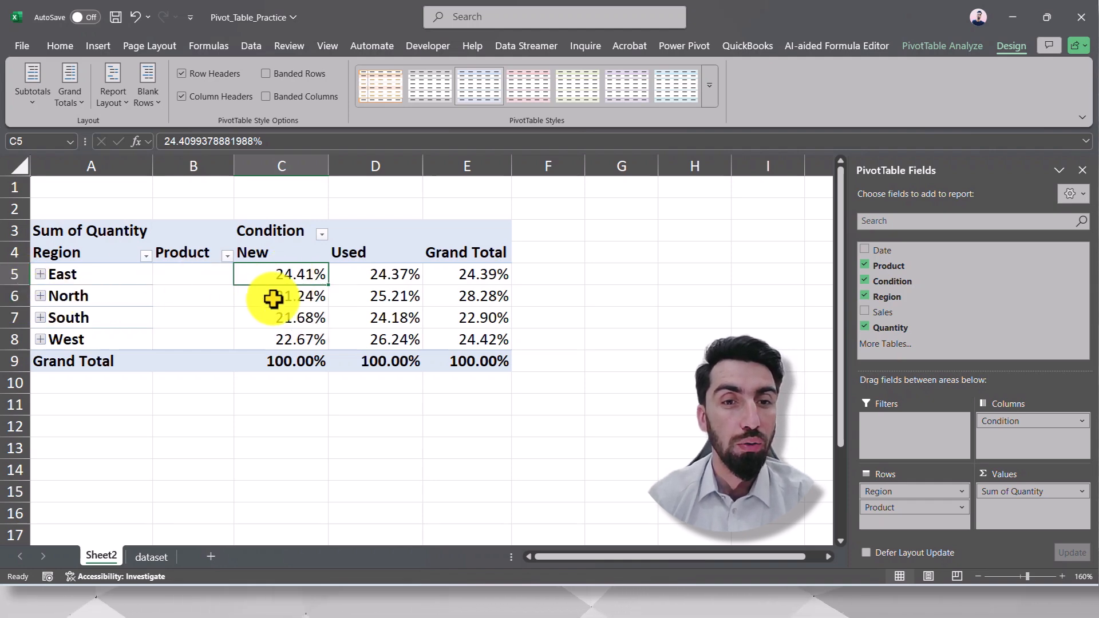
pyautogui.click(275, 298)
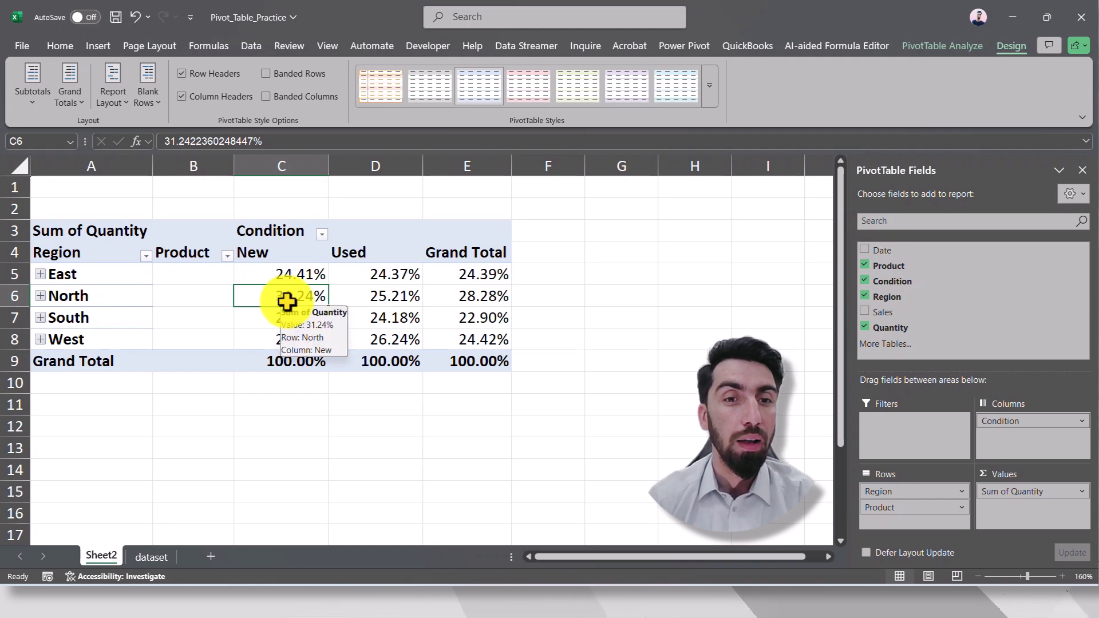
pyautogui.moveTo(284, 300)
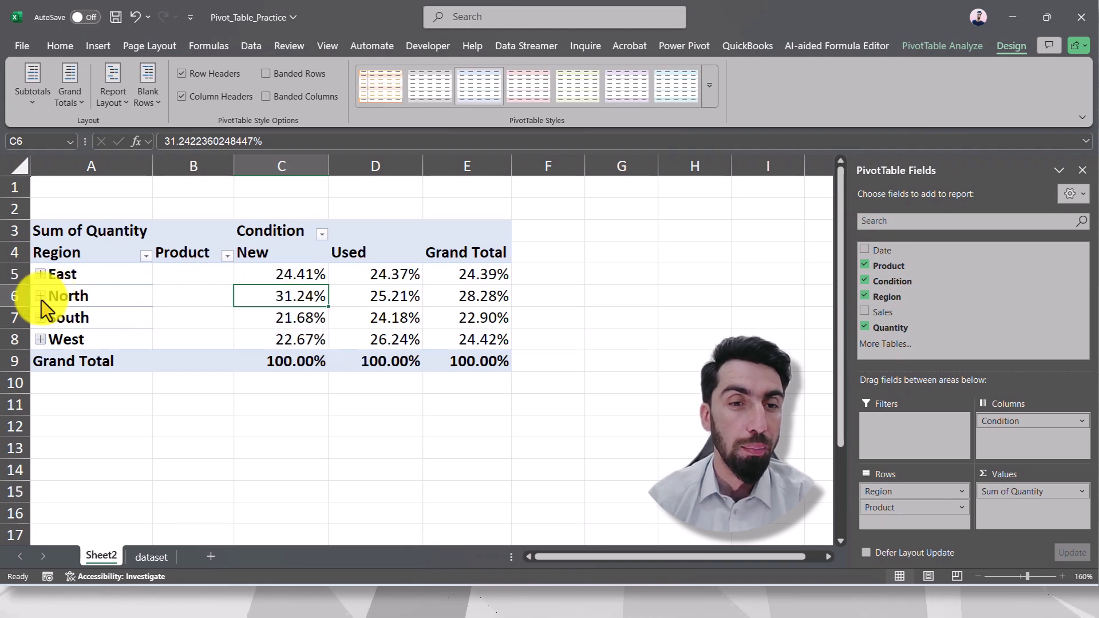
# - Expand North and check the New percentages of North Total and of each product beneath it
pyautogui.click(41, 300)
pyautogui.click(286, 360)
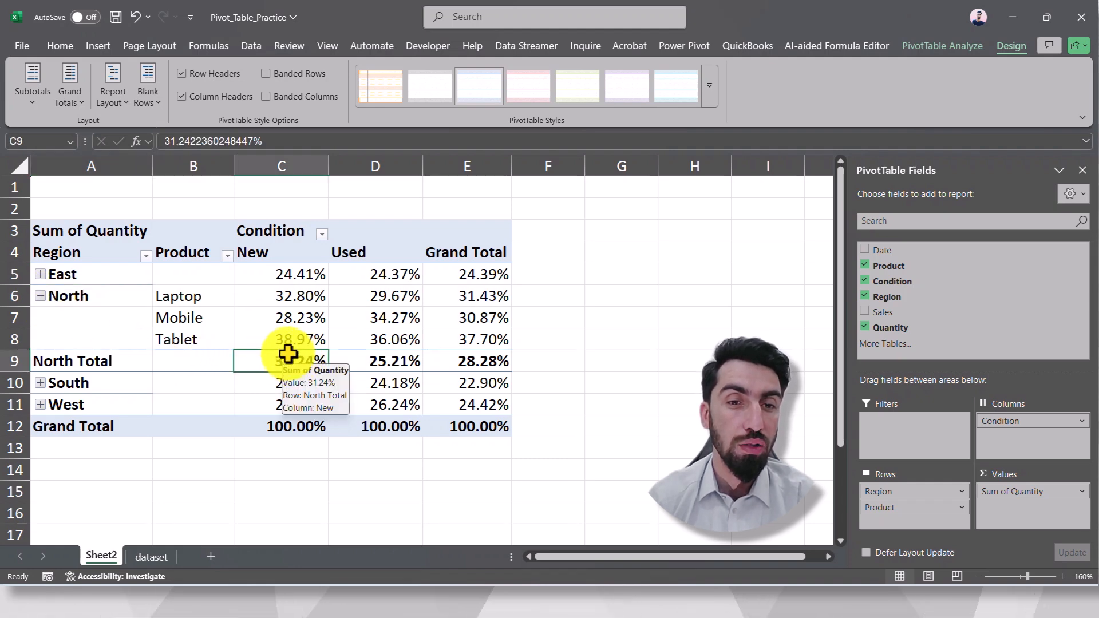
pyautogui.moveTo(289, 339); pyautogui.dragTo(281, 298)
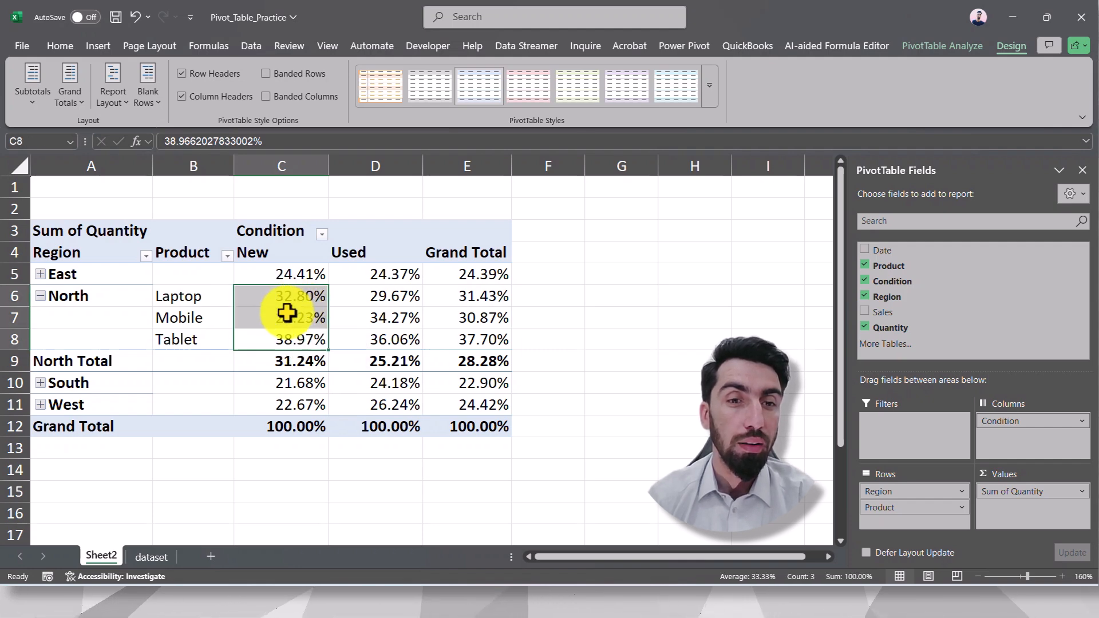
pyautogui.click(286, 302)
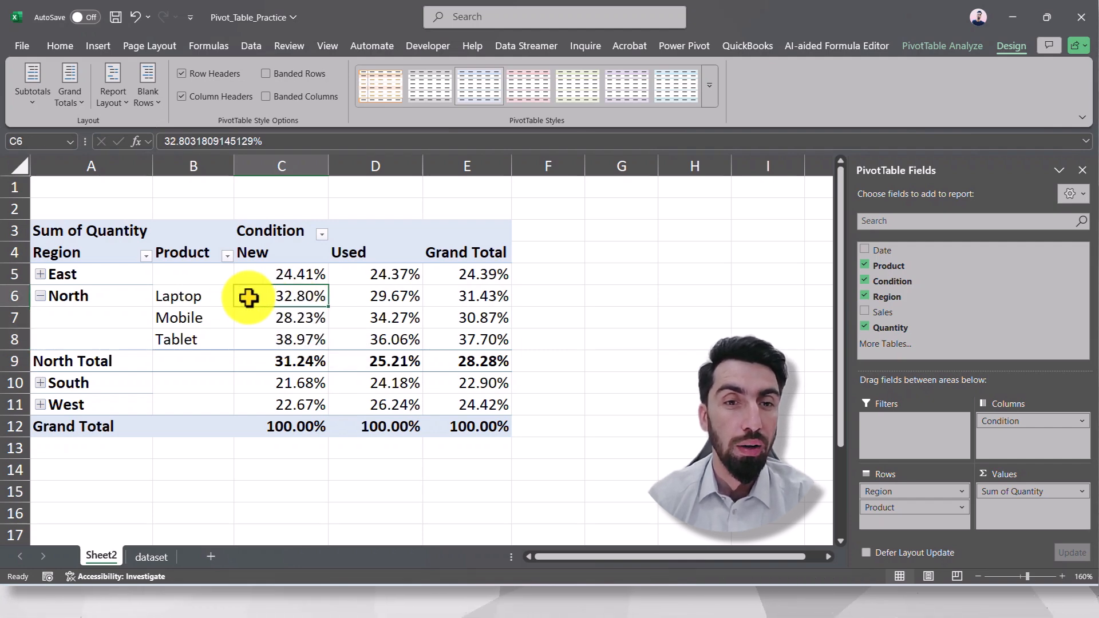
pyautogui.click(278, 315)
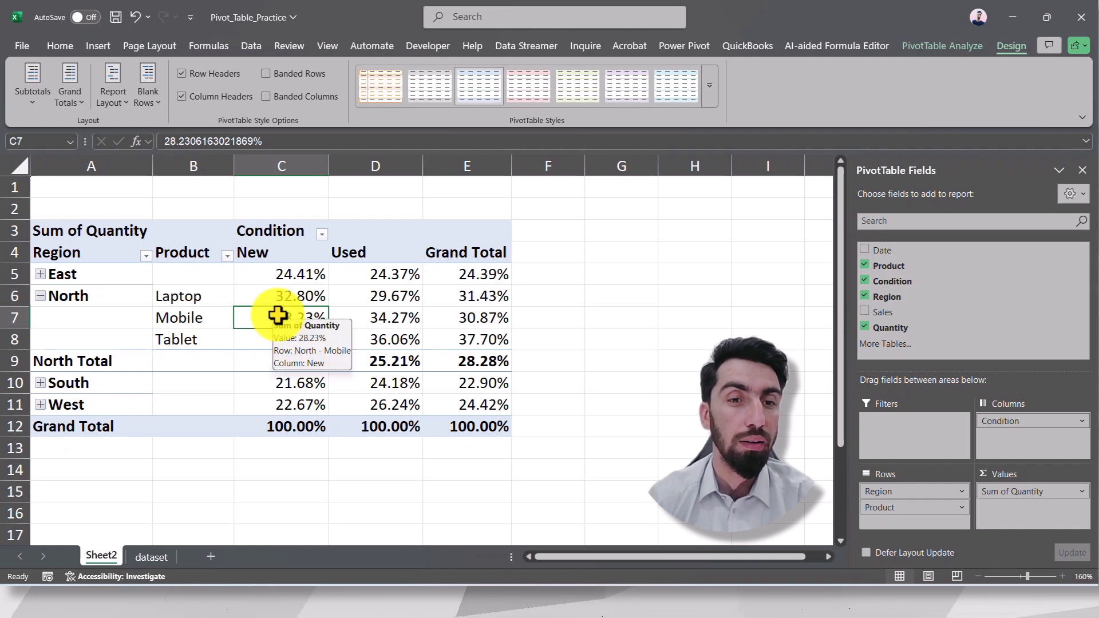
pyautogui.click(186, 338)
pyautogui.click(289, 342)
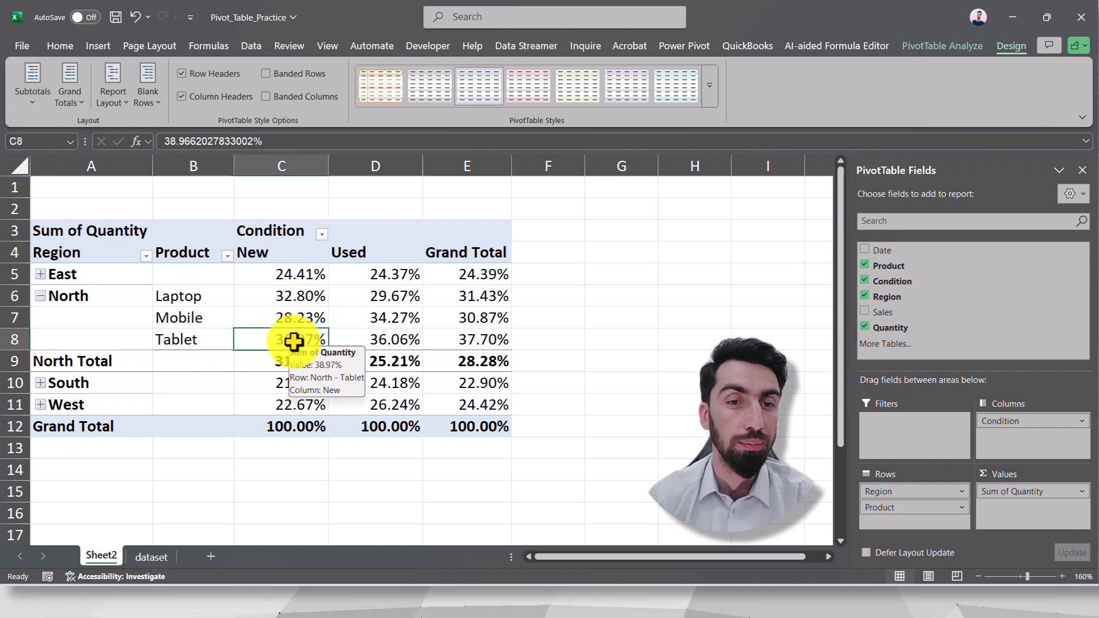
# - Select North's three New product percentages together, inspect each individually, and collapse North
pyautogui.moveTo(290, 299); pyautogui.dragTo(285, 330)
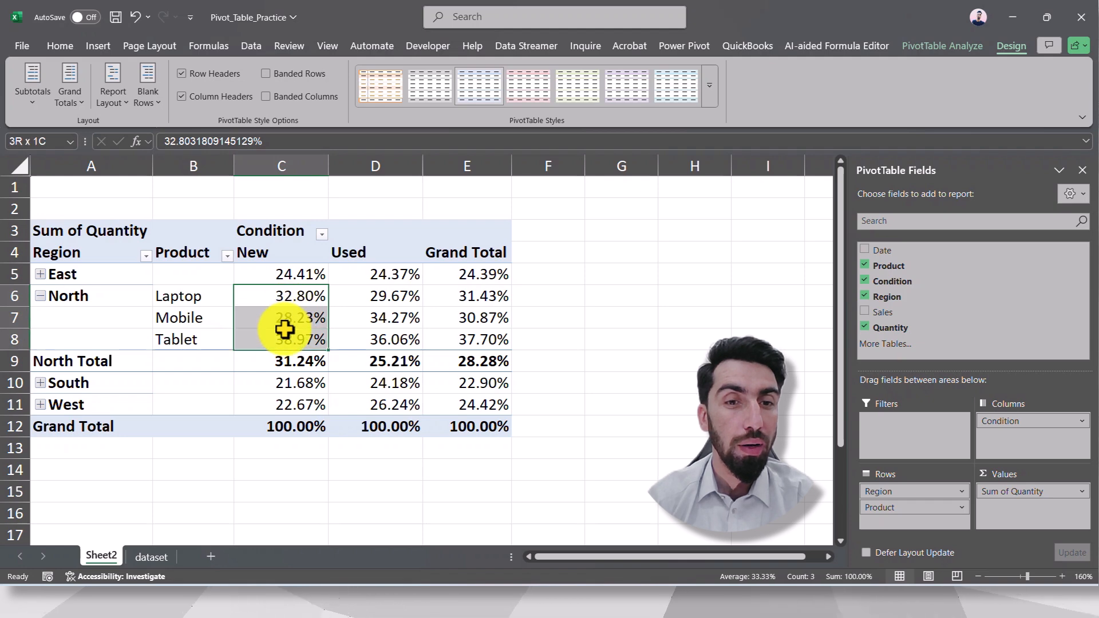
pyautogui.click(290, 295)
pyautogui.click(279, 312)
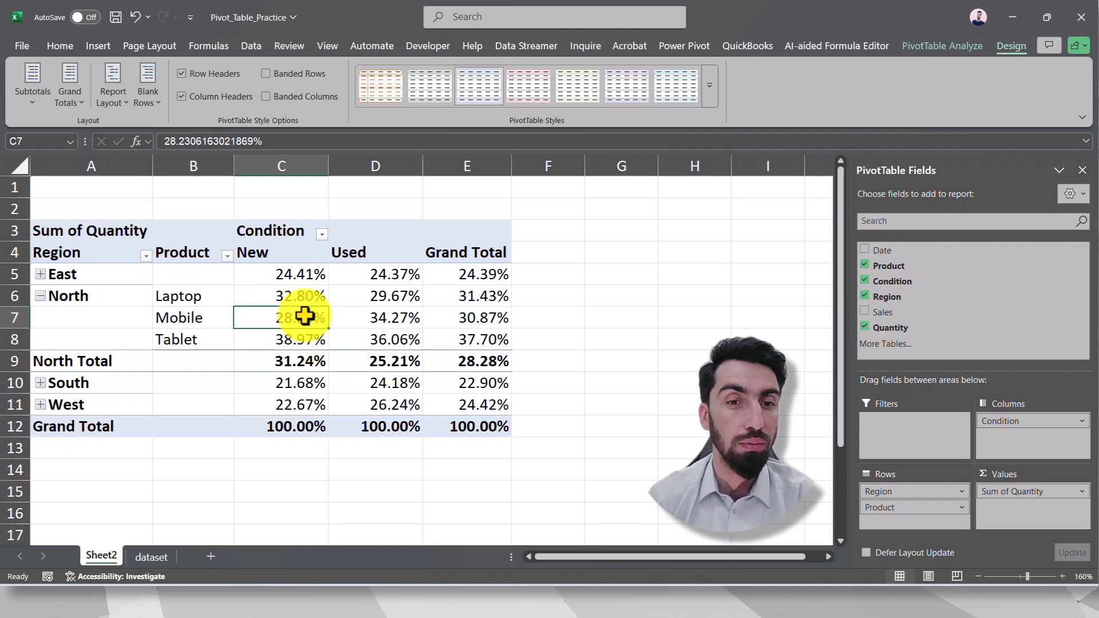
pyautogui.moveTo(306, 317)
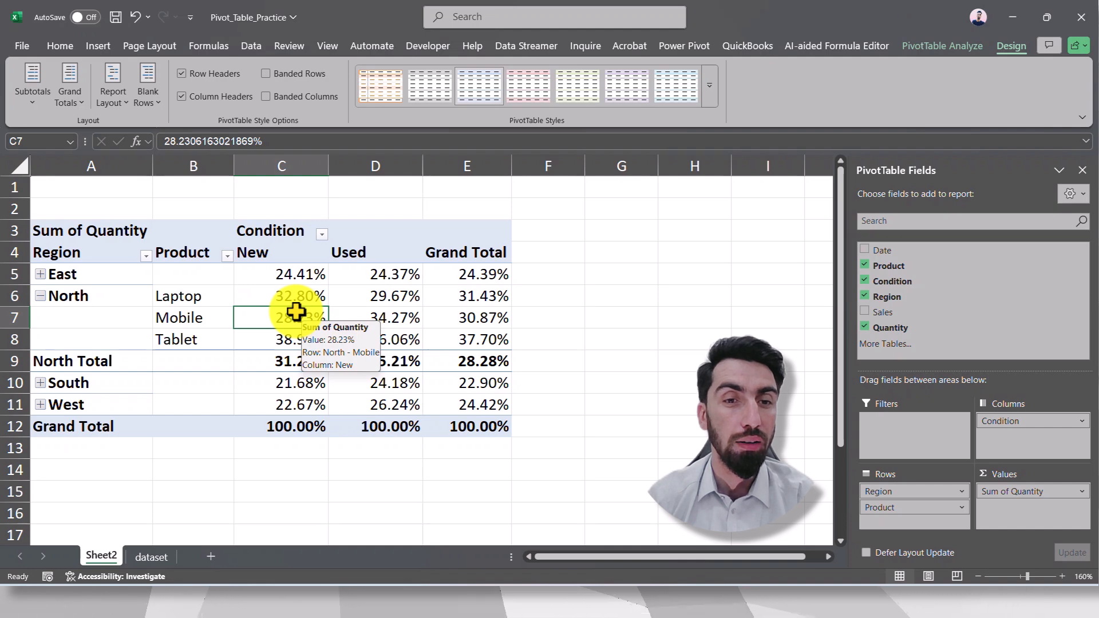
pyautogui.click(303, 335)
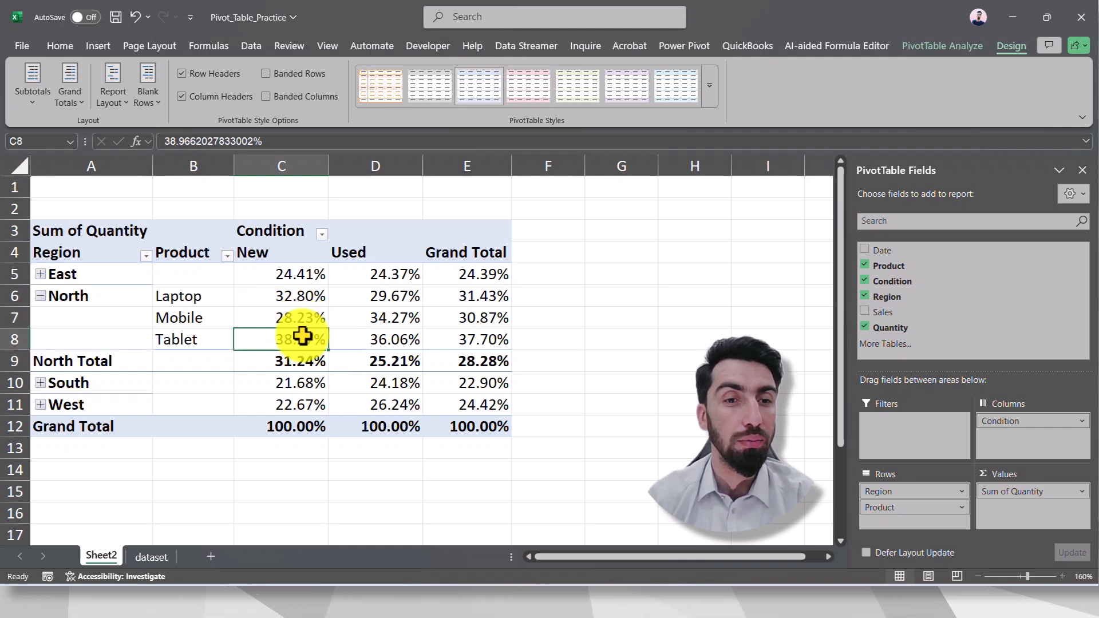
pyautogui.moveTo(297, 340)
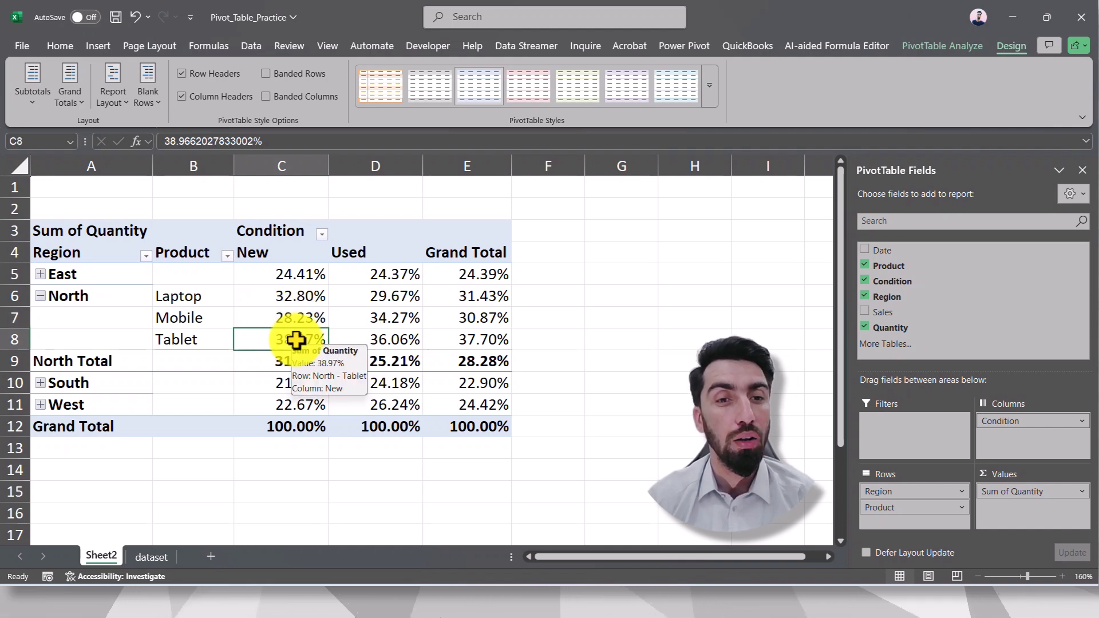
pyautogui.click(40, 296)
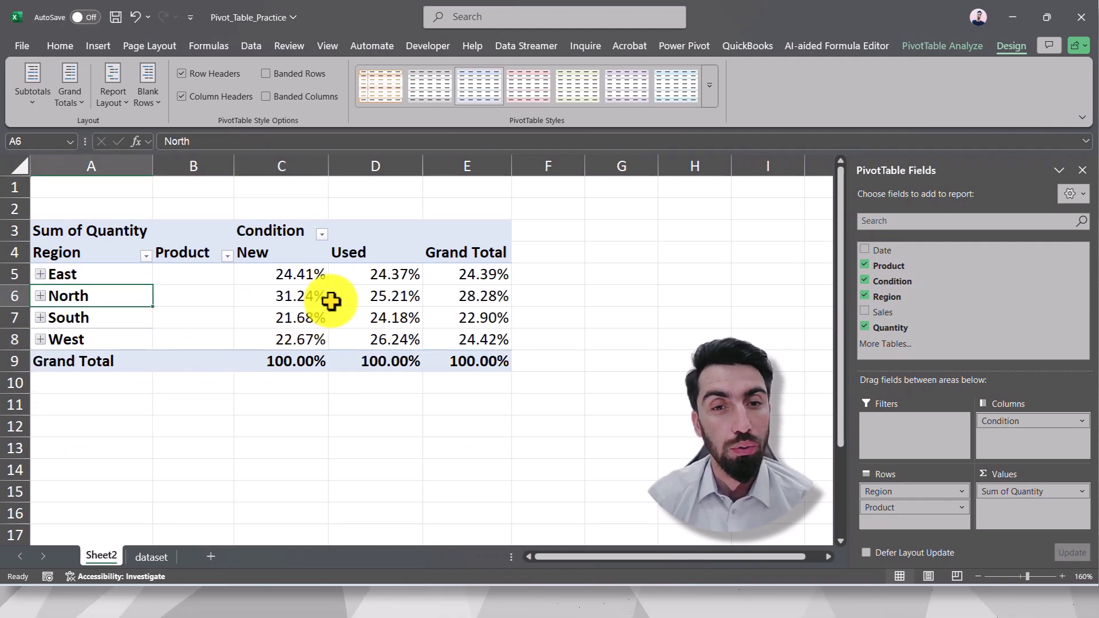
pyautogui.moveTo(332, 300)
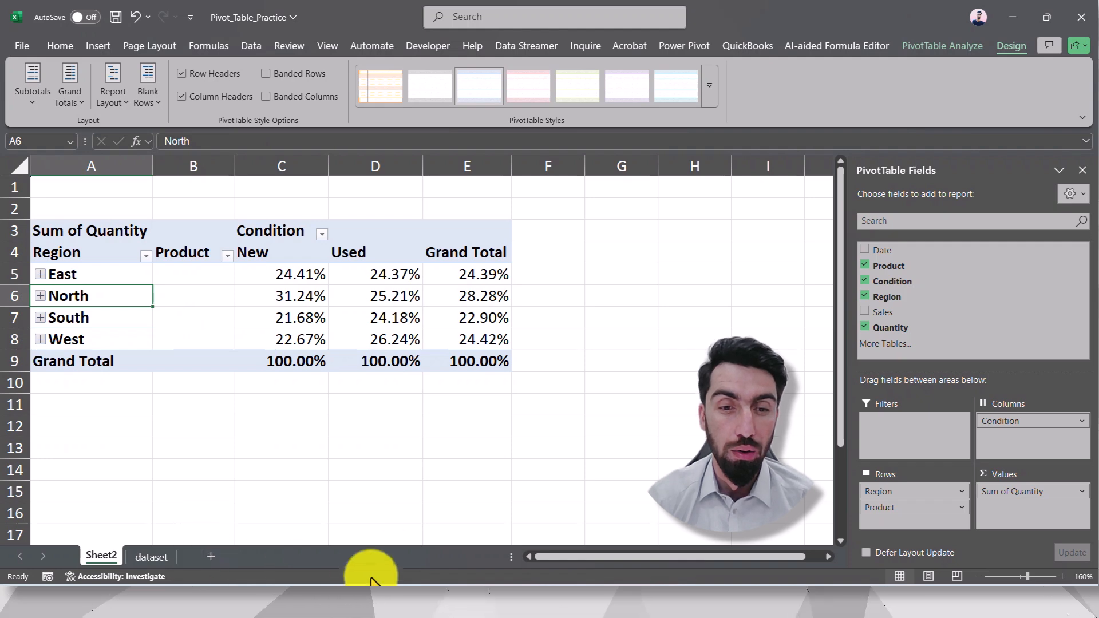
# - Switch to the ChatGPT page in the browser and highlight the "% of Parent Row Total" heading
pyautogui.click(349, 600)
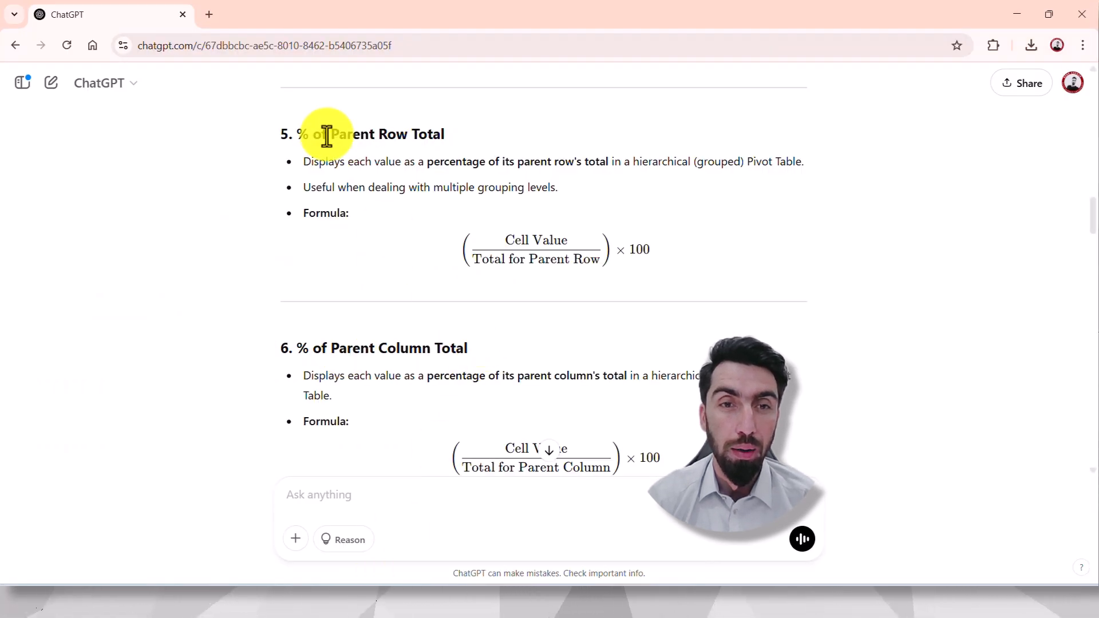
pyautogui.moveTo(297, 133); pyautogui.dragTo(421, 131)
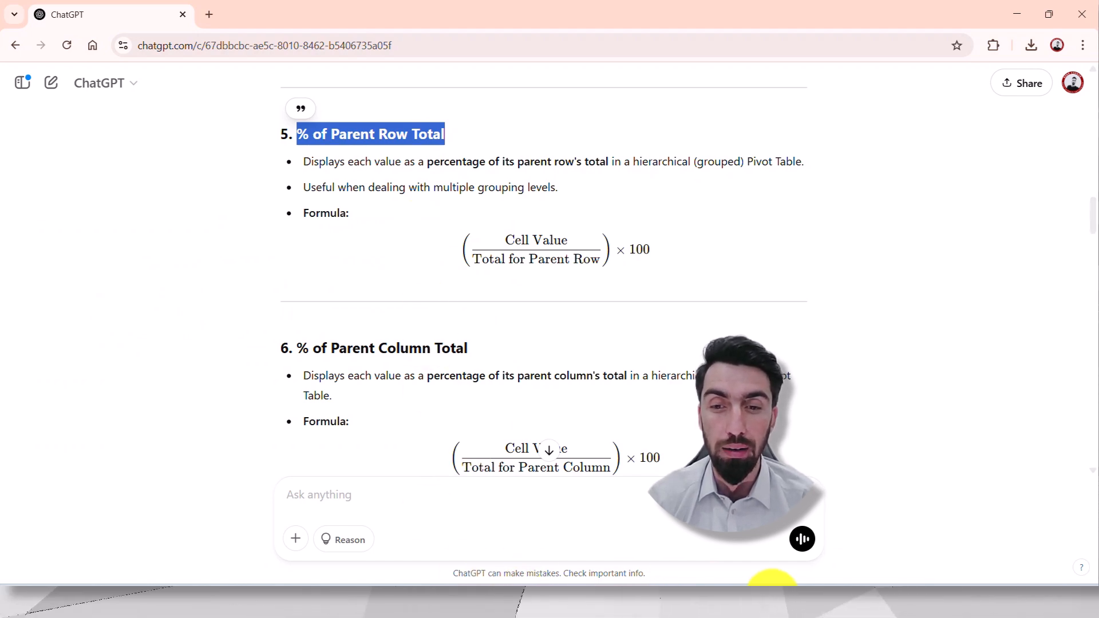
pyautogui.click(797, 581)
# - Return to the Excel workbook, undo the pivot changes back through % of Parent Row Total, and expand East
pyautogui.click(344, 278)
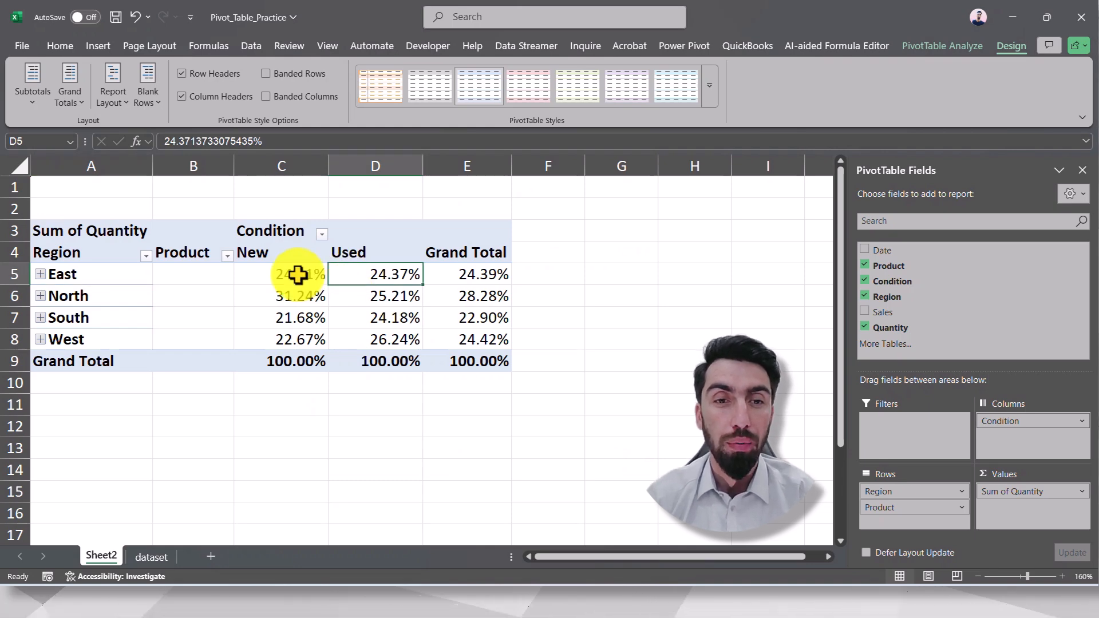
pyautogui.hotkey('ctrl', 'z')
pyautogui.hotkey('ctrl', 'z')
pyautogui.hotkey('ctrl', 'z')
pyautogui.hotkey('ctrl', 'z')
pyautogui.hotkey('ctrl', 'z')
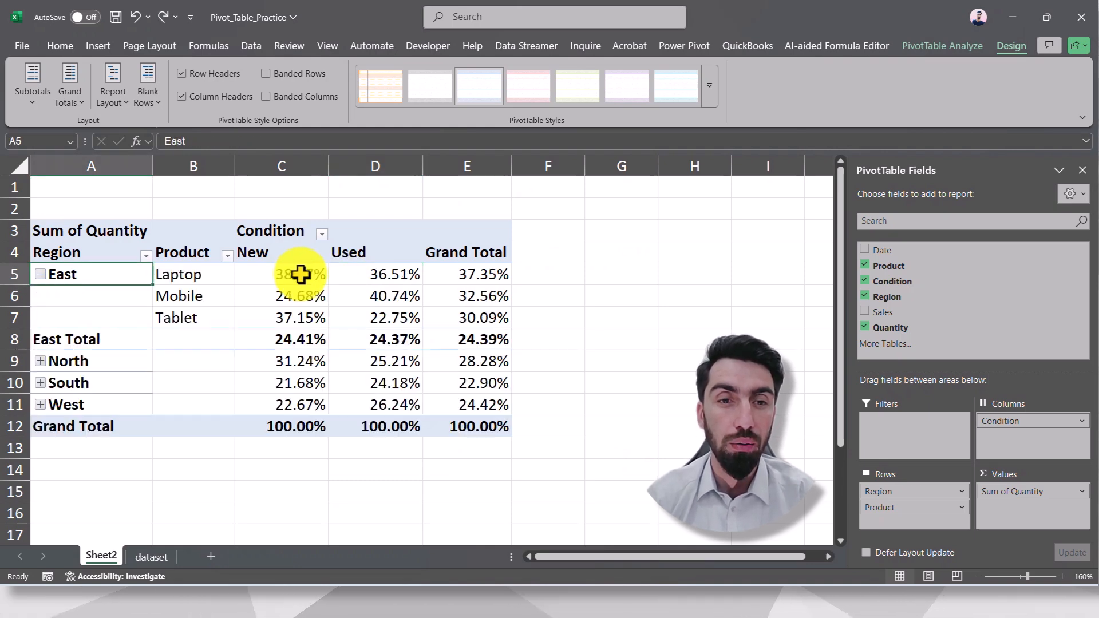
pyautogui.hotkey('ctrl', 'z')
pyautogui.hotkey('ctrl', 'z')
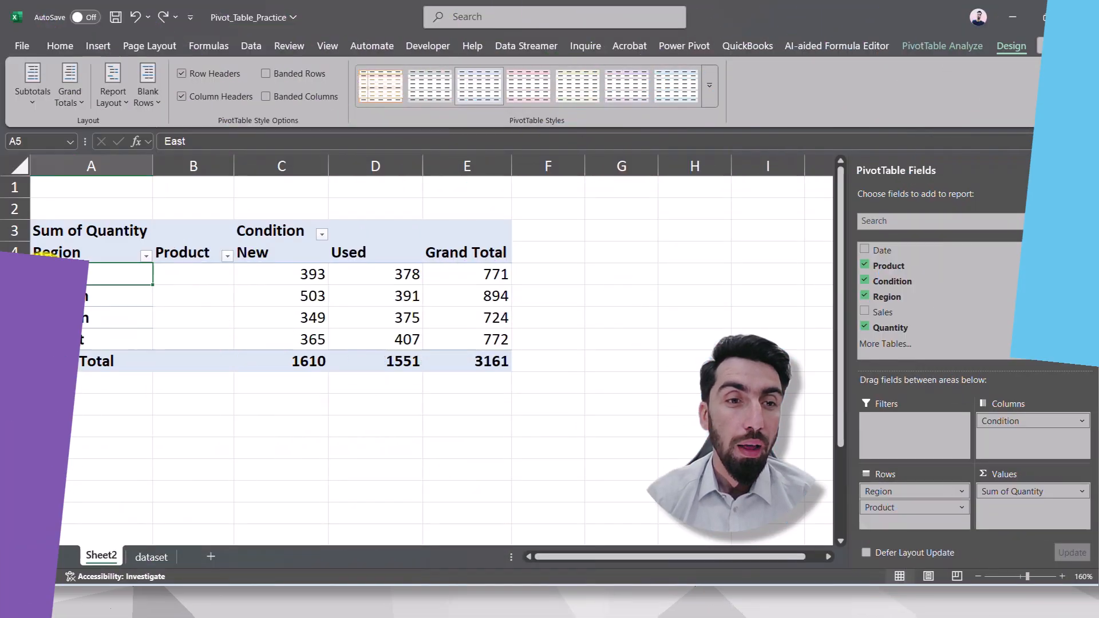
pyautogui.click(40, 275)
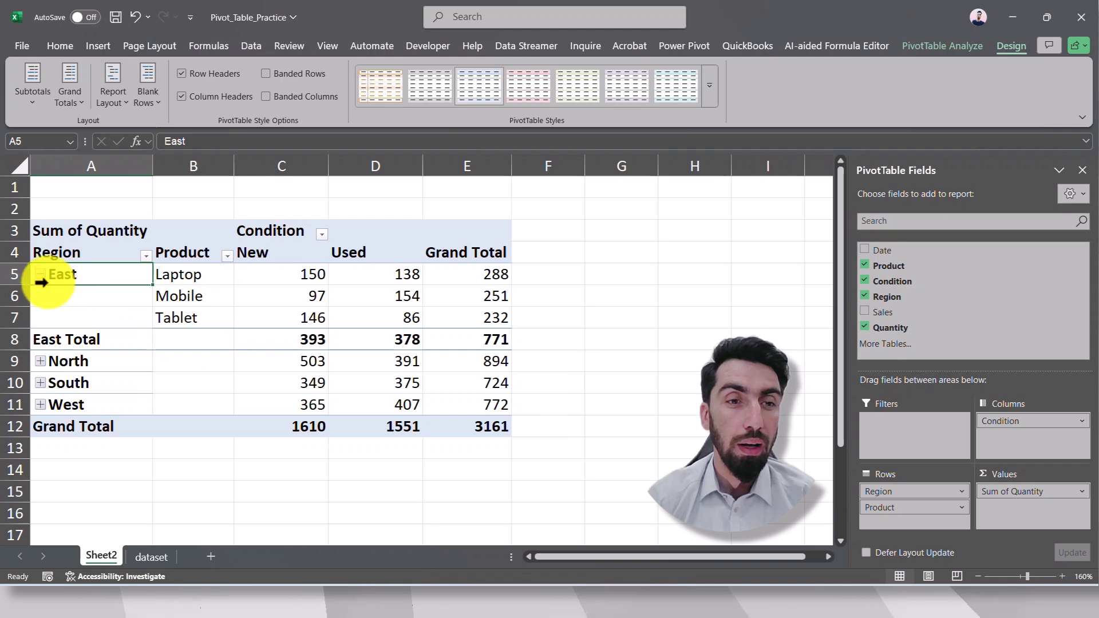
# - Collapse East, switch to the ChatGPT page, and highlight "parent column's total" and "Cell Value" under % of Parent Column Total
pyautogui.click(40, 275)
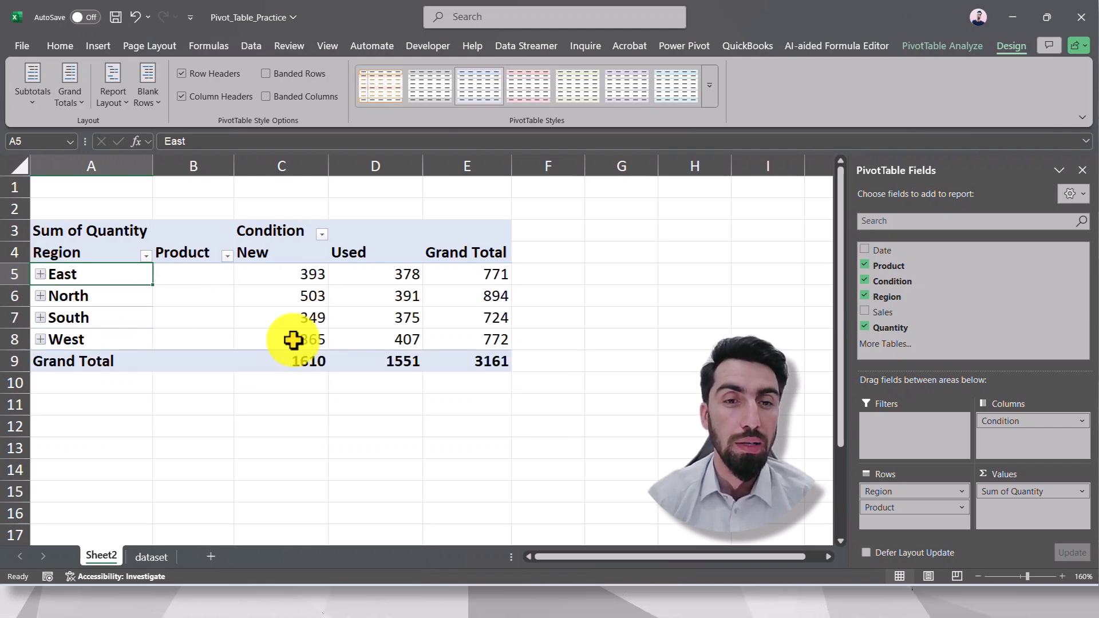
pyautogui.click(378, 549)
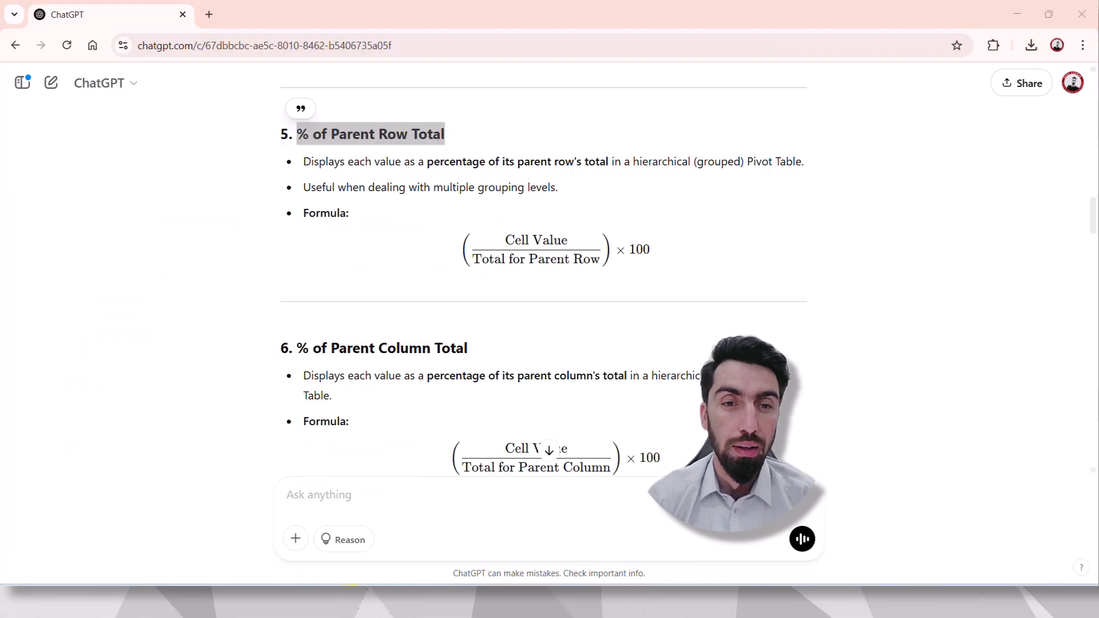
pyautogui.click(407, 366)
pyautogui.scroll(-3, 403, 368)
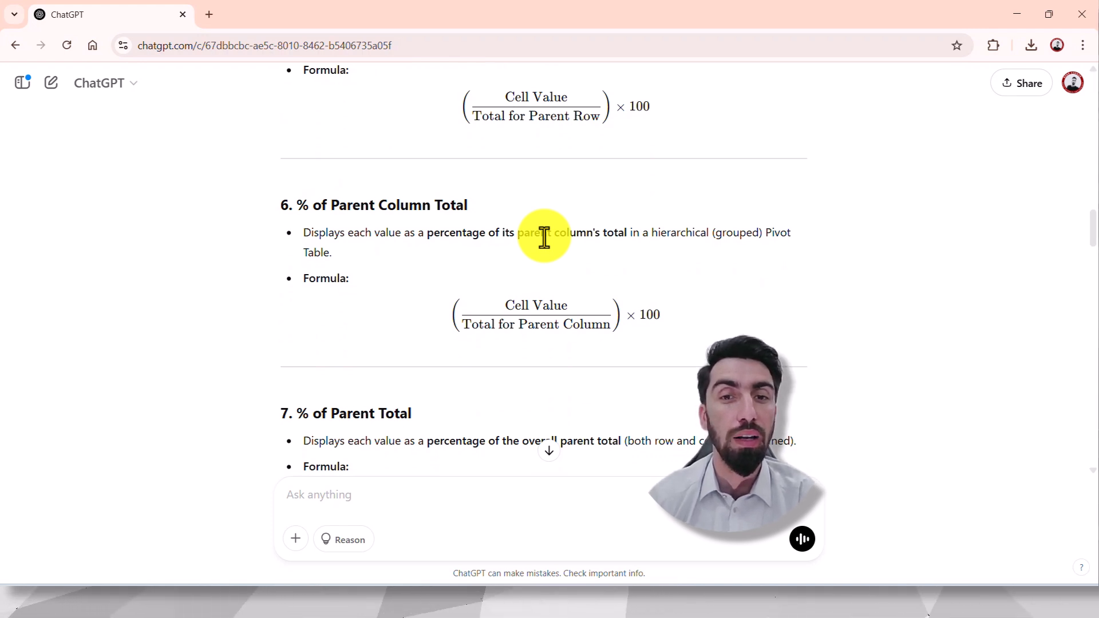
pyautogui.moveTo(523, 235); pyautogui.dragTo(624, 232)
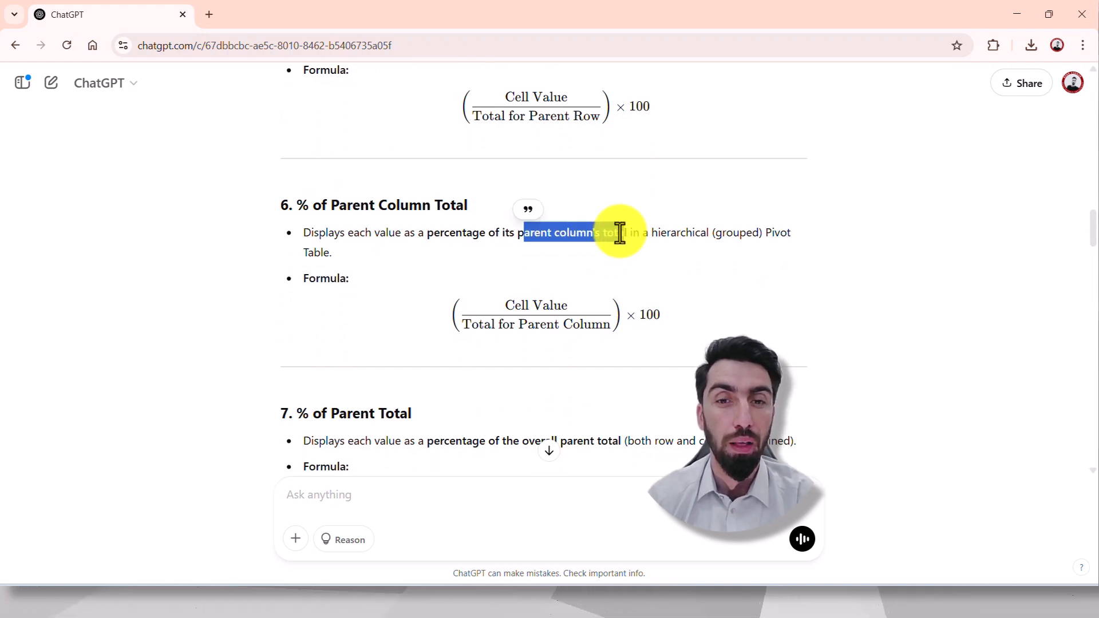
pyautogui.moveTo(509, 306); pyautogui.dragTo(570, 304)
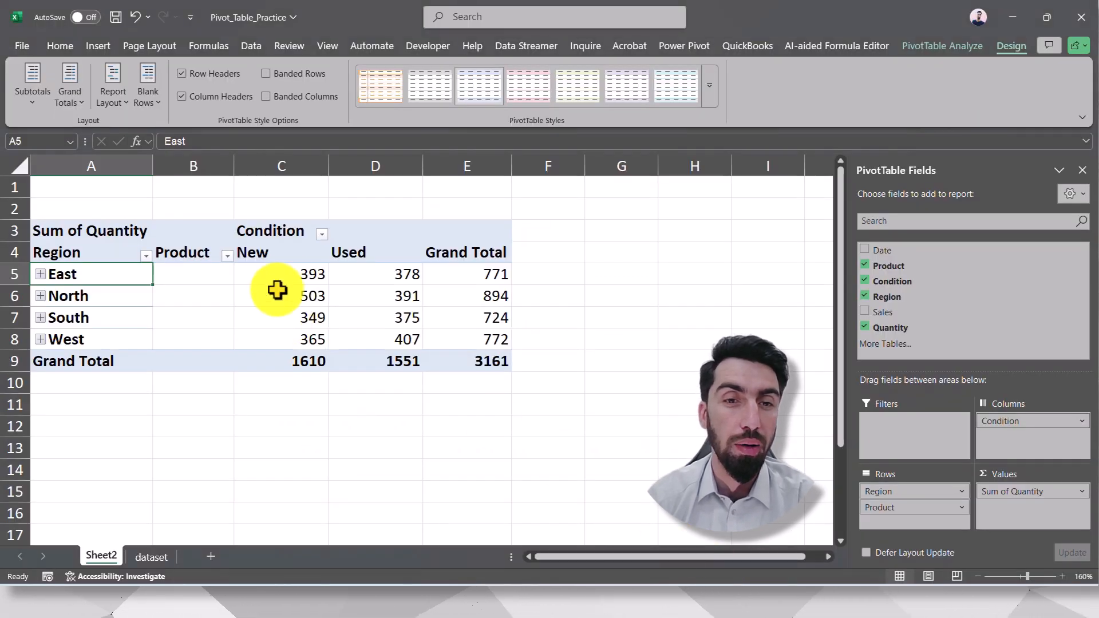
# - Return to the Excel workbook, inspect East's New quantity, then expand East and inspect its Laptop New quantity
pyautogui.click(299, 276)
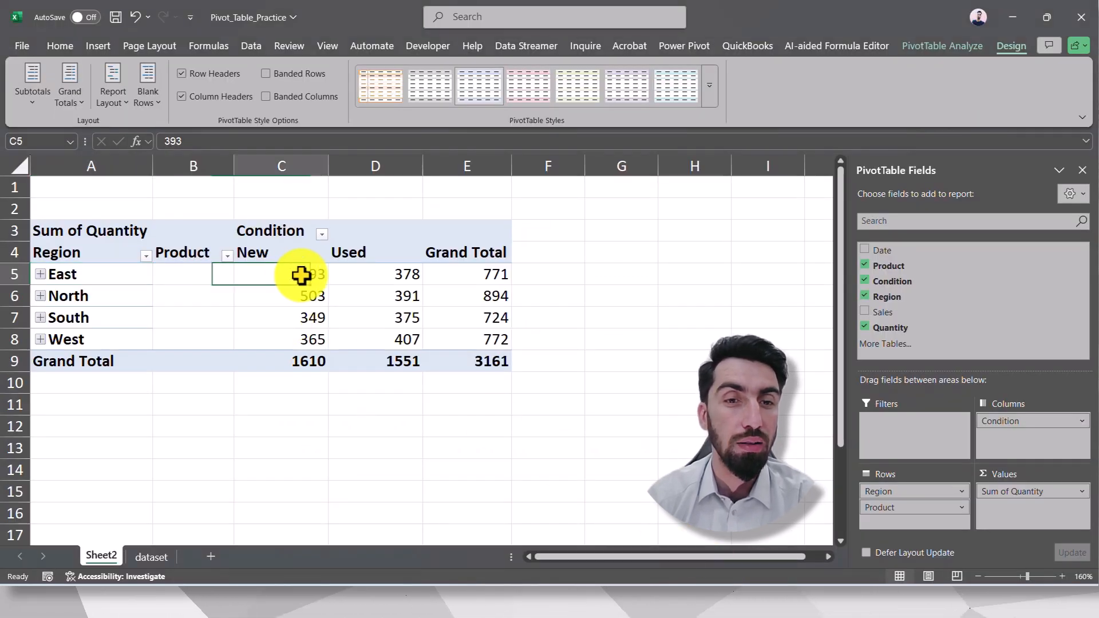
pyautogui.click(40, 274)
pyautogui.click(40, 275)
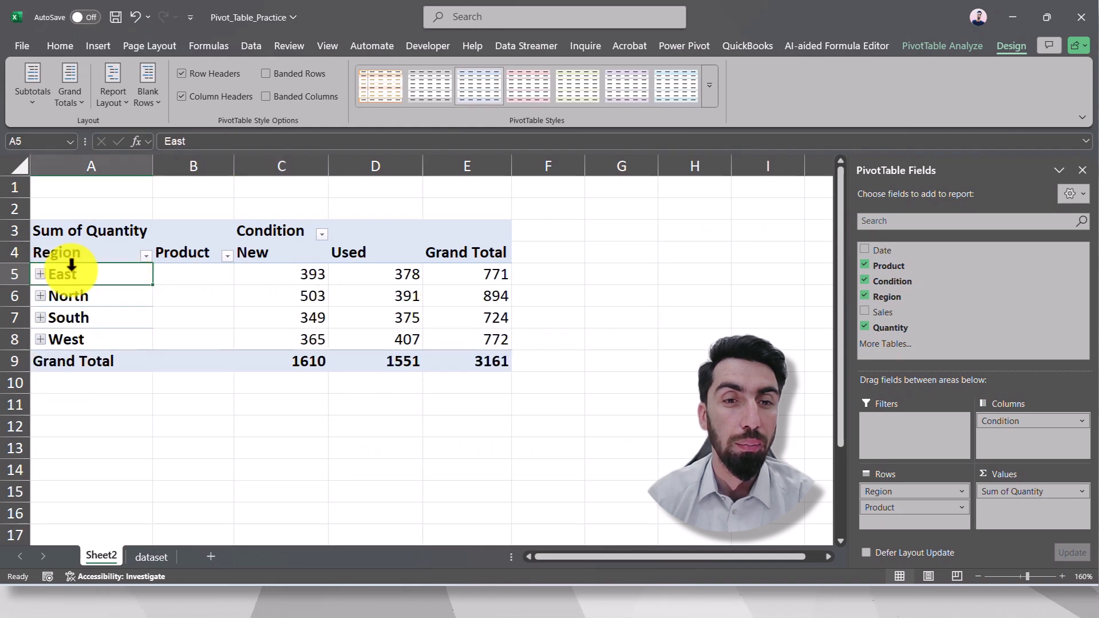
pyautogui.click(300, 279)
pyautogui.click(40, 275)
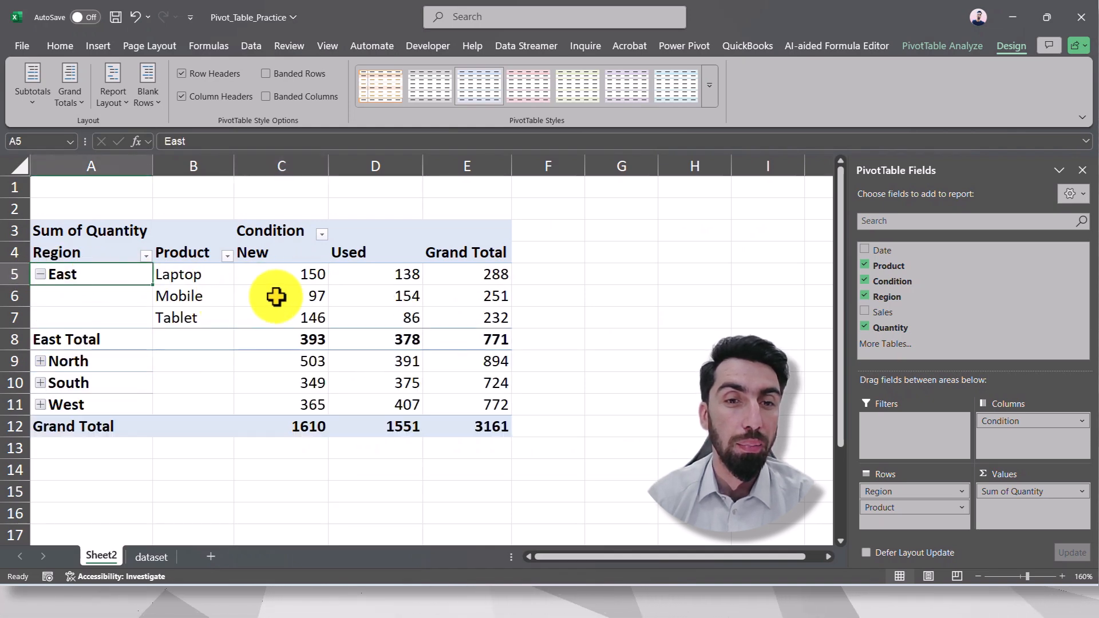
pyautogui.click(301, 274)
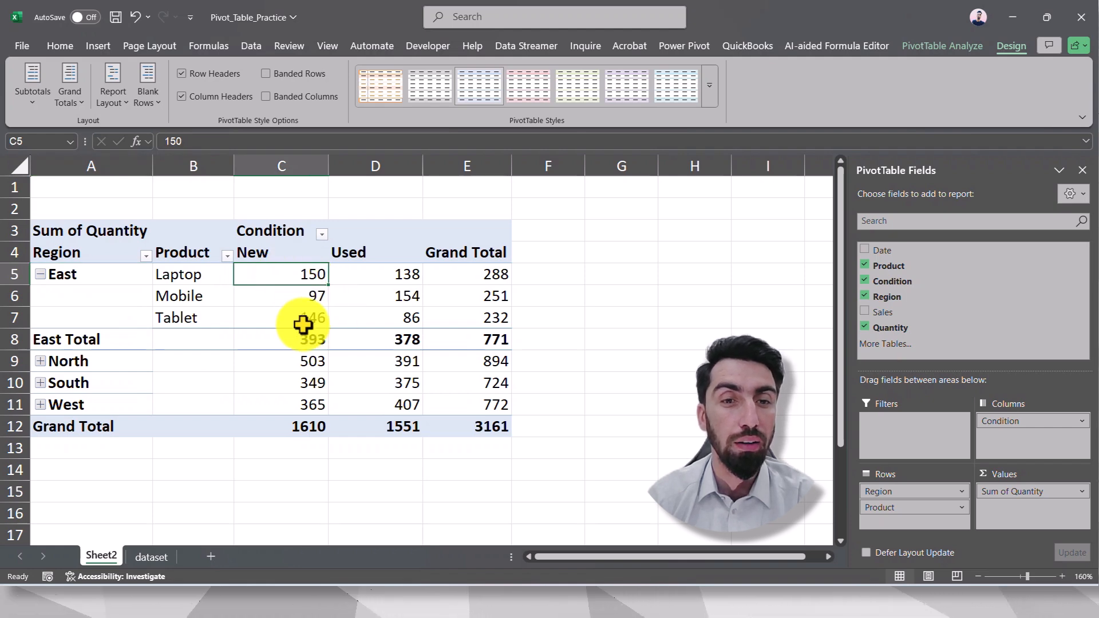
pyautogui.click(297, 277)
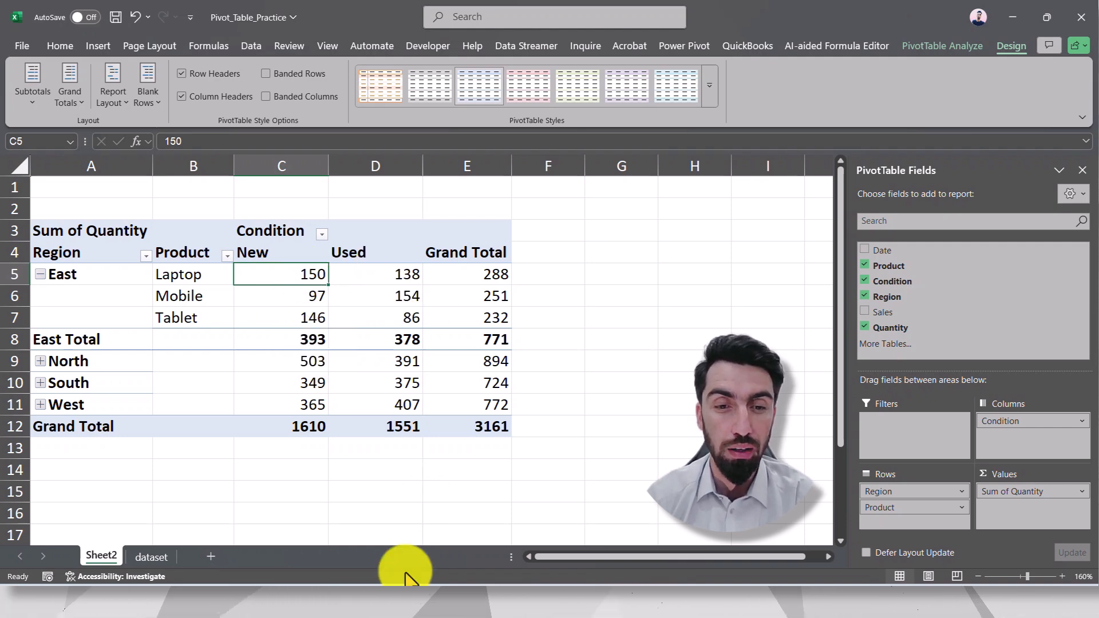
# - Check the % of Parent Column Total formula on the ChatGPT page, clear the highlight, and return to the Excel workbook
pyautogui.click(351, 606)
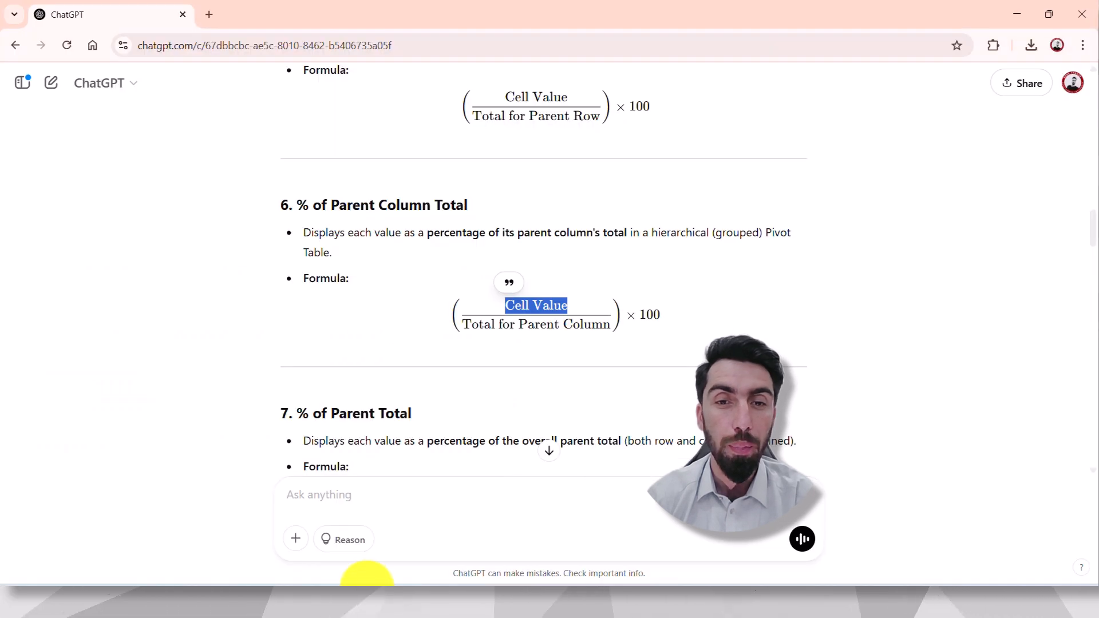
pyautogui.click(592, 312)
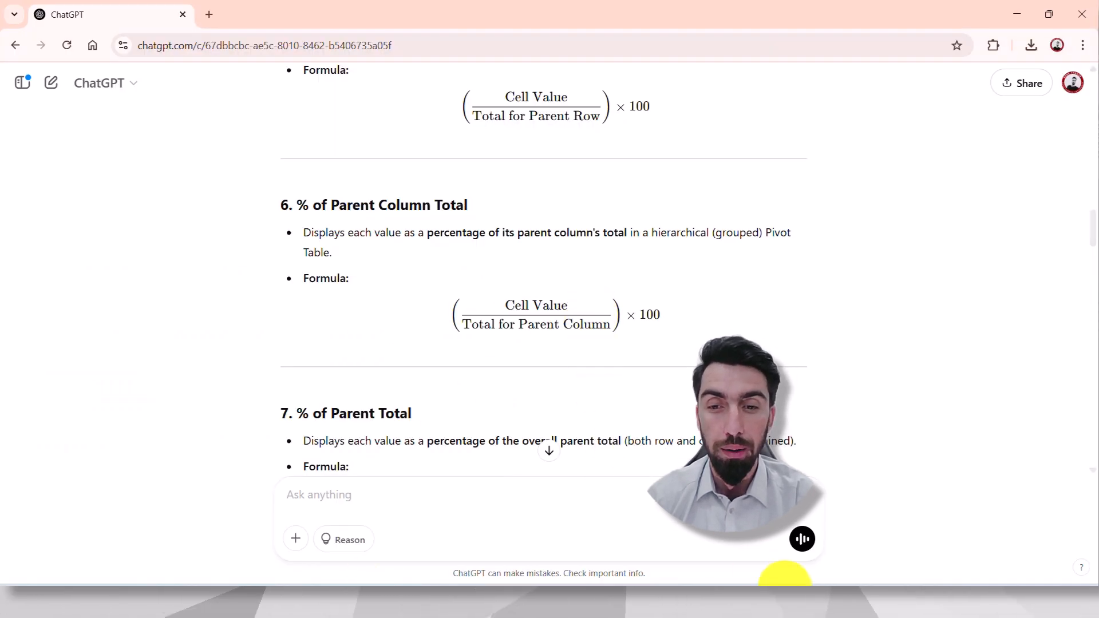
pyautogui.click(780, 602)
pyautogui.rightClick(292, 272)
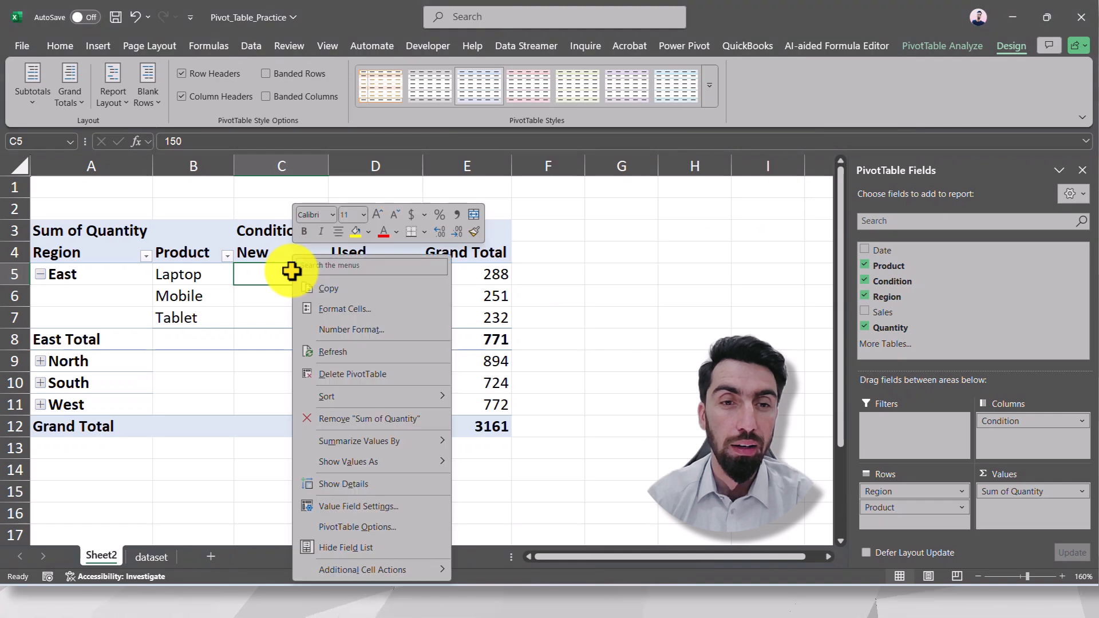
pyautogui.click(999, 493)
pyautogui.click(1025, 475)
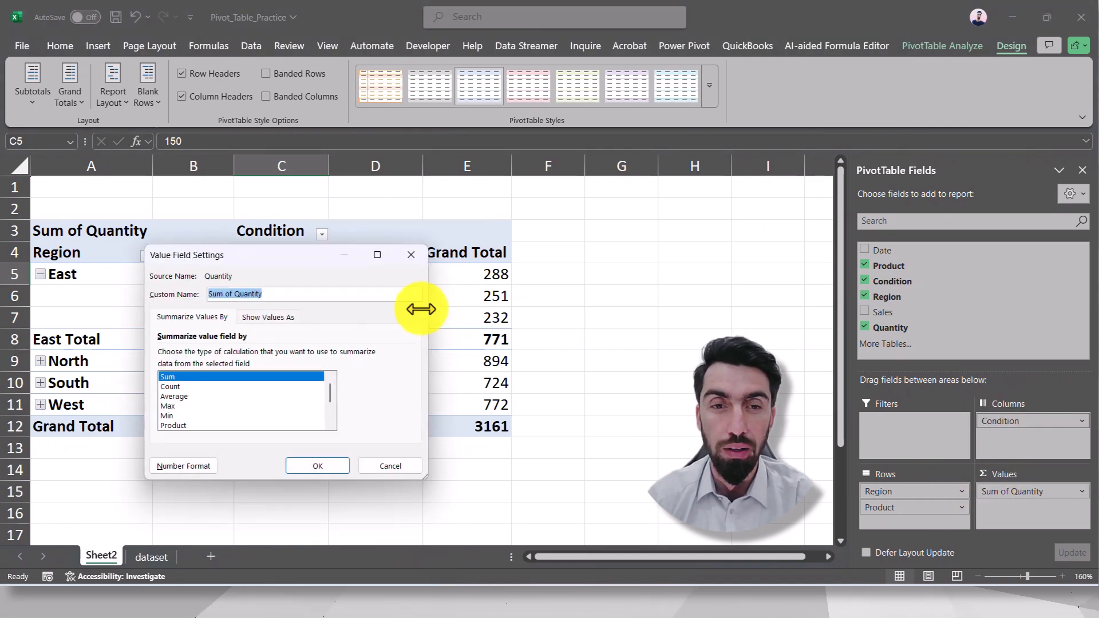
pyautogui.click(271, 321)
pyautogui.click(293, 354)
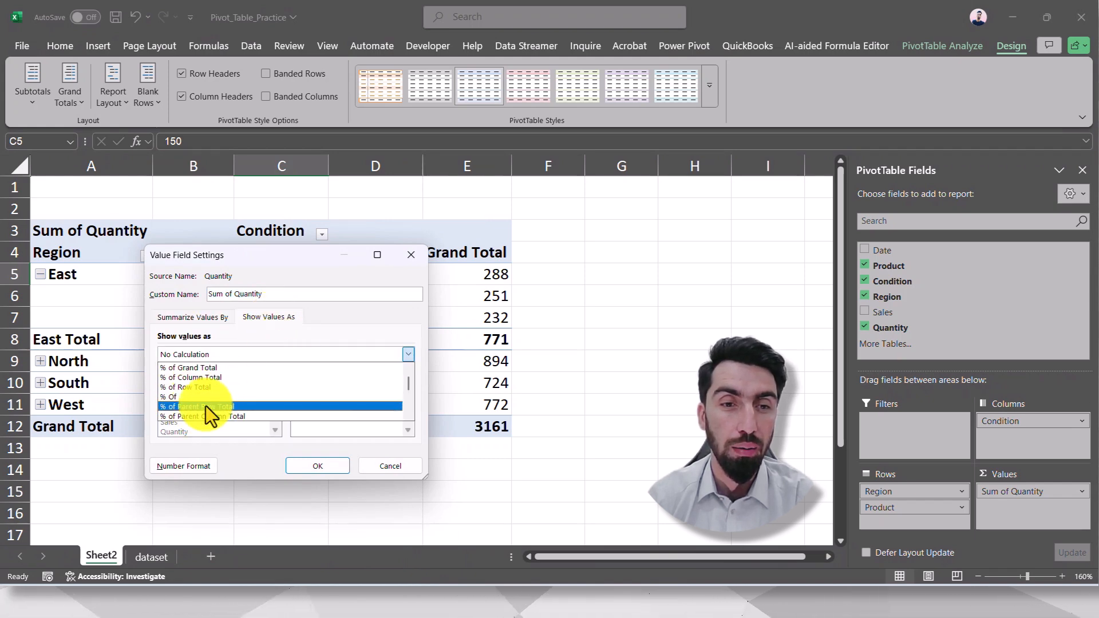
pyautogui.click(418, 250)
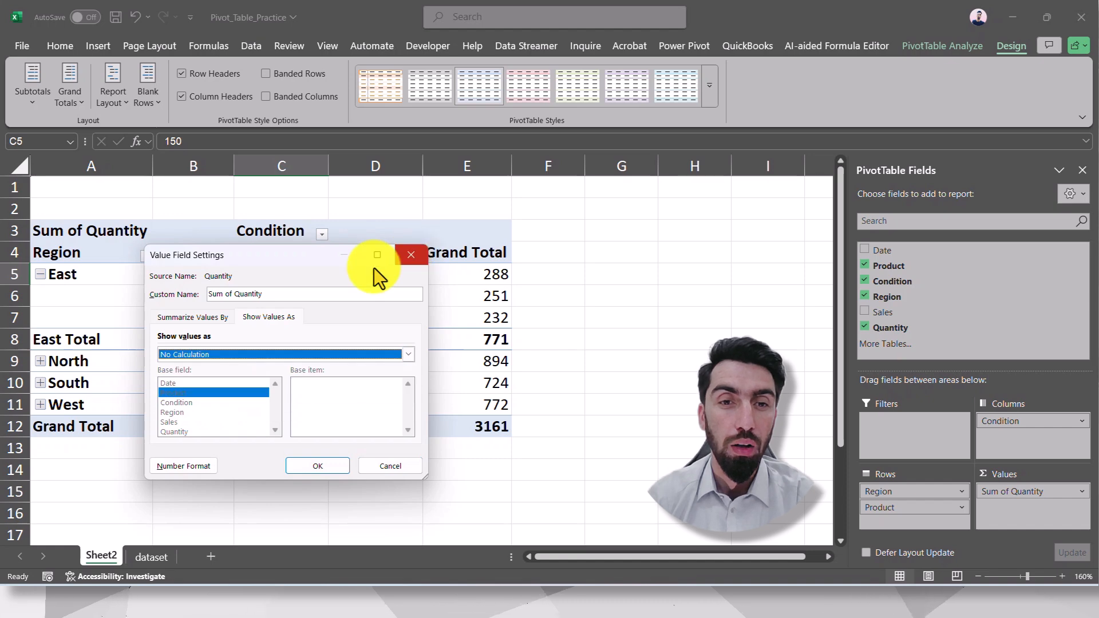
pyautogui.click(407, 253)
# - Show the pivot table's Sum of Quantity values as % of Parent Column Total
pyautogui.rightClick(277, 277)
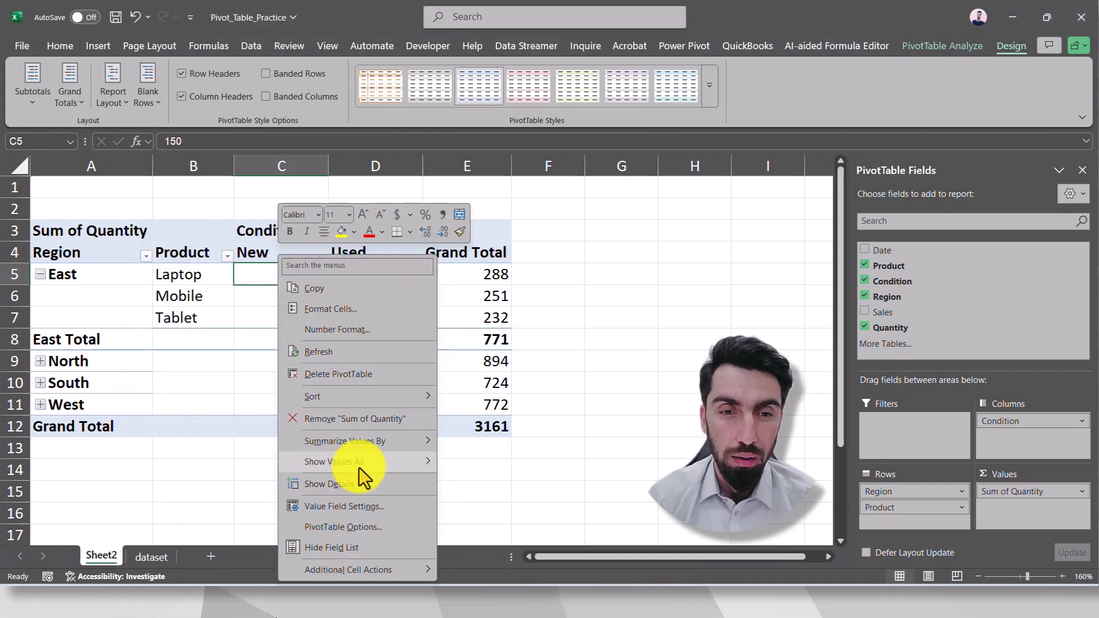
pyautogui.moveTo(362, 464)
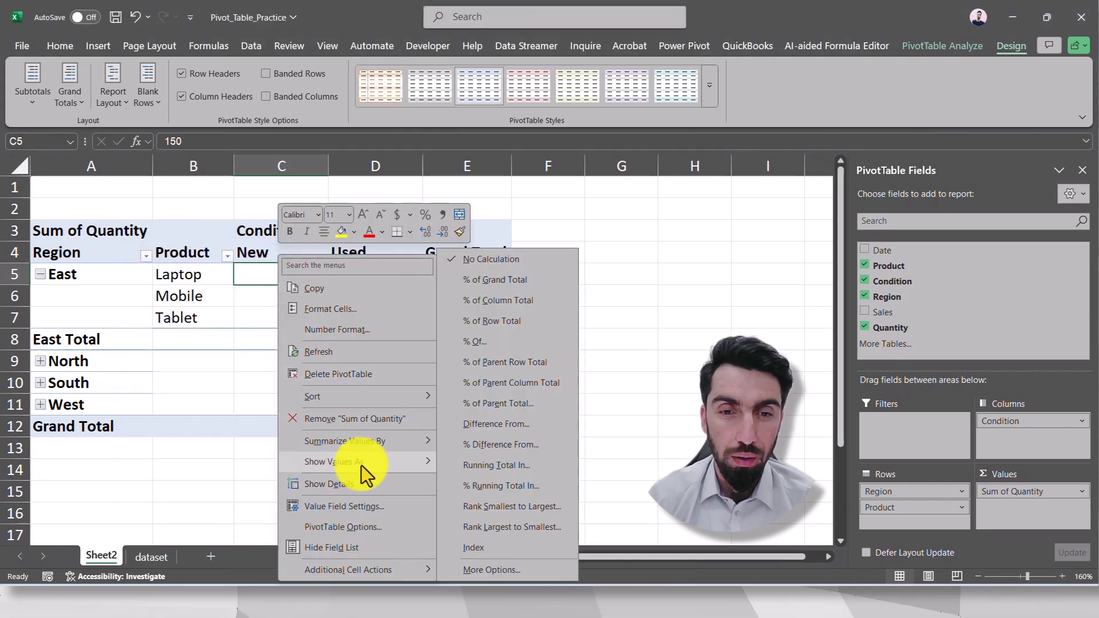
pyautogui.click(519, 385)
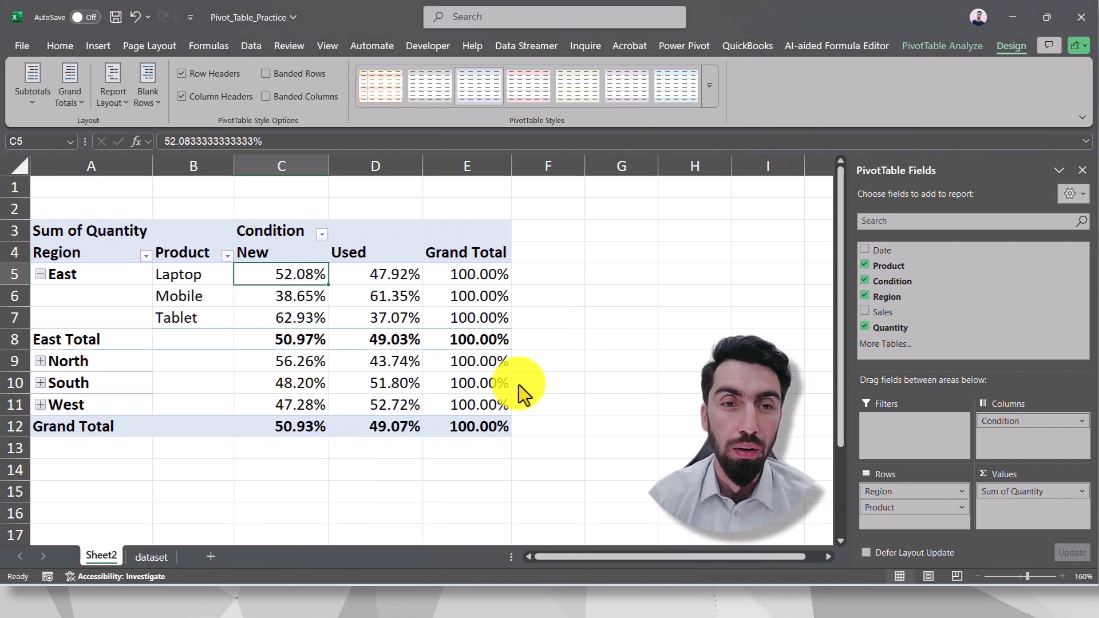
# - Inspect the New Grand Total and East Laptop's percentages, and select the Laptop label with its New and Used percentages
pyautogui.click(551, 310)
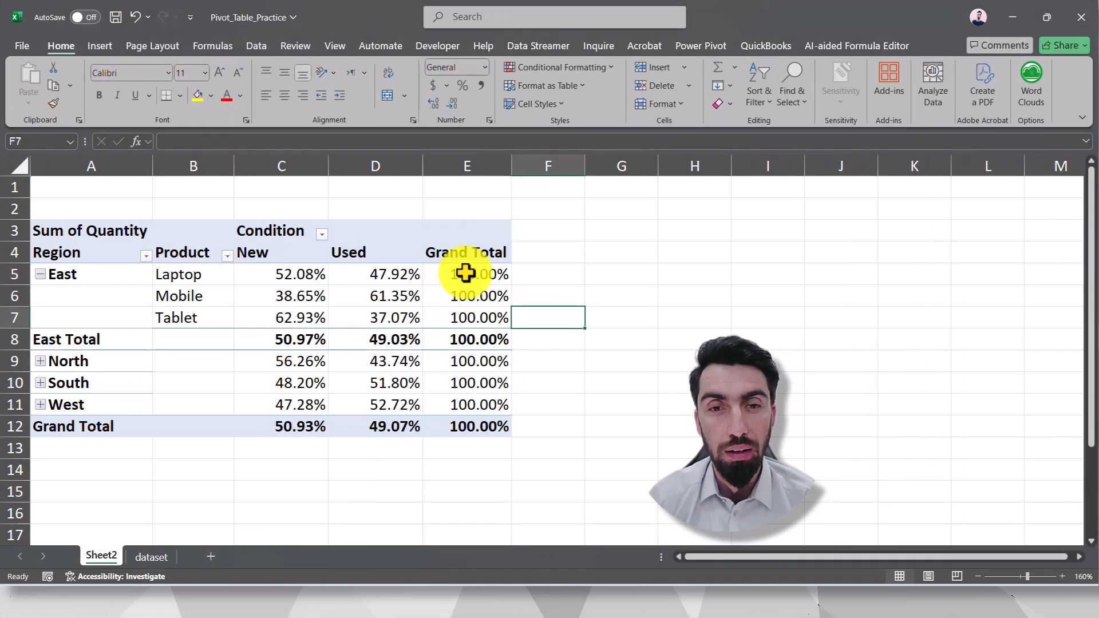
pyautogui.click(290, 427)
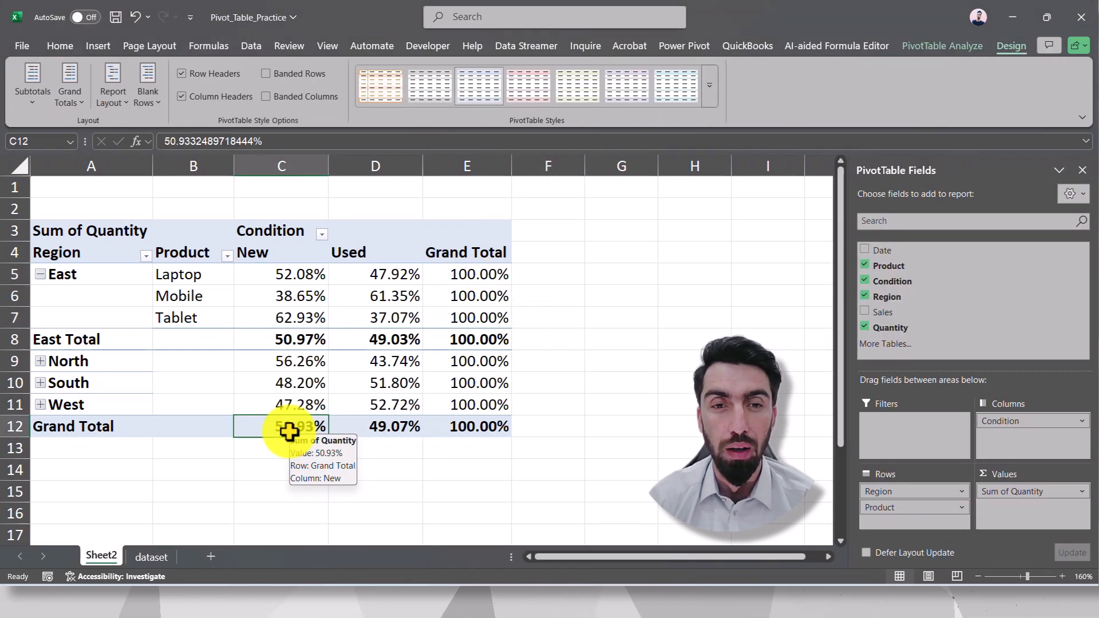
pyautogui.click(470, 278)
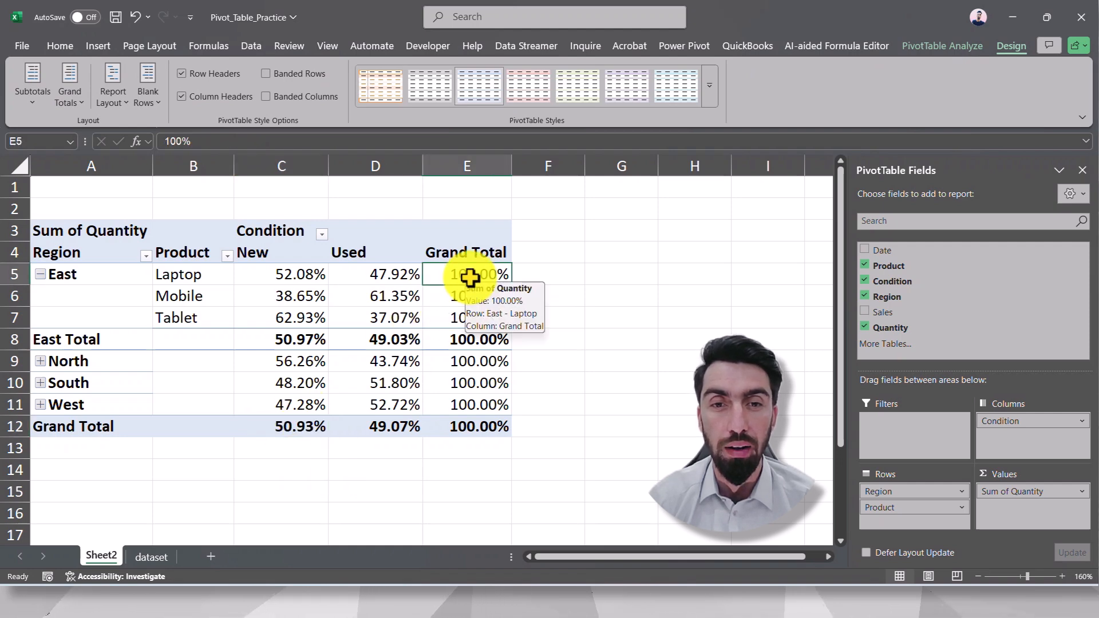
pyautogui.click(171, 276)
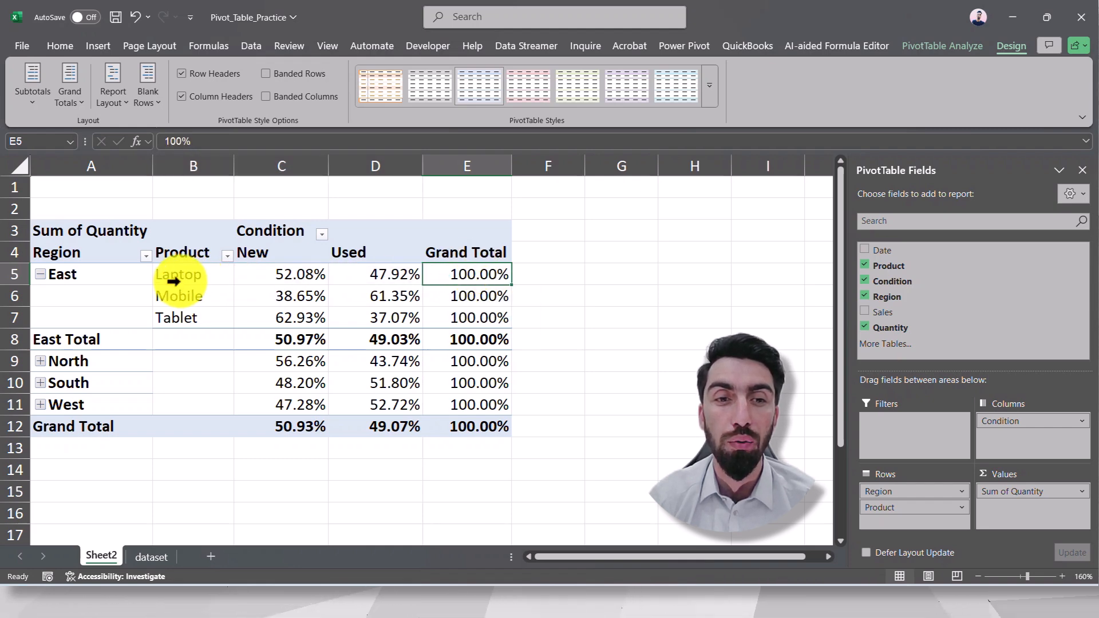
pyautogui.click(358, 275)
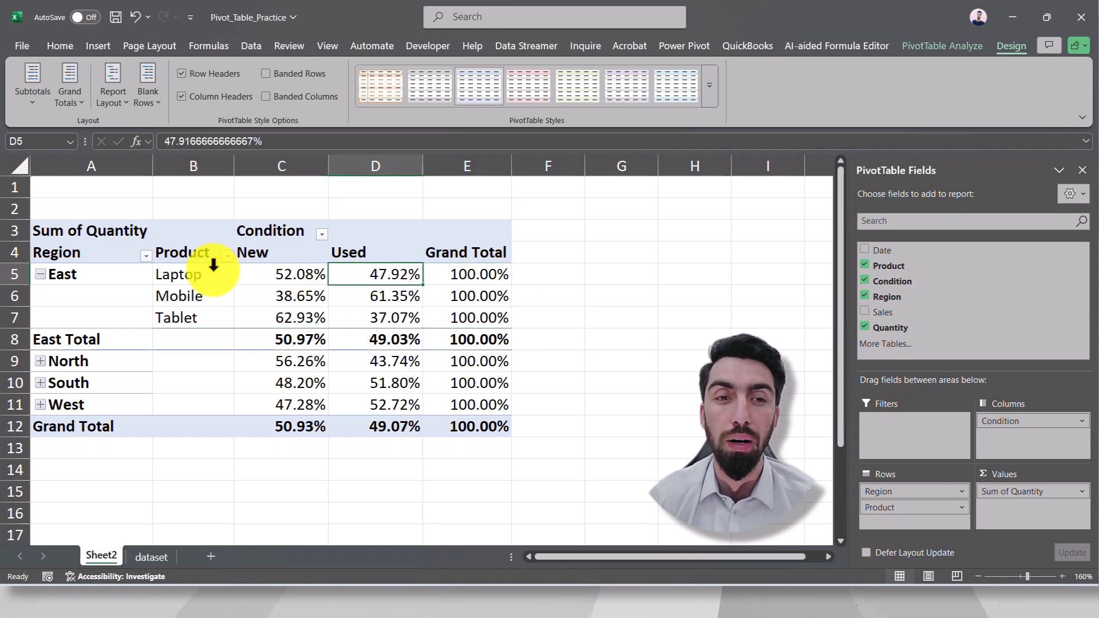
pyautogui.click(201, 273)
pyautogui.click(303, 275)
pyautogui.click(368, 275)
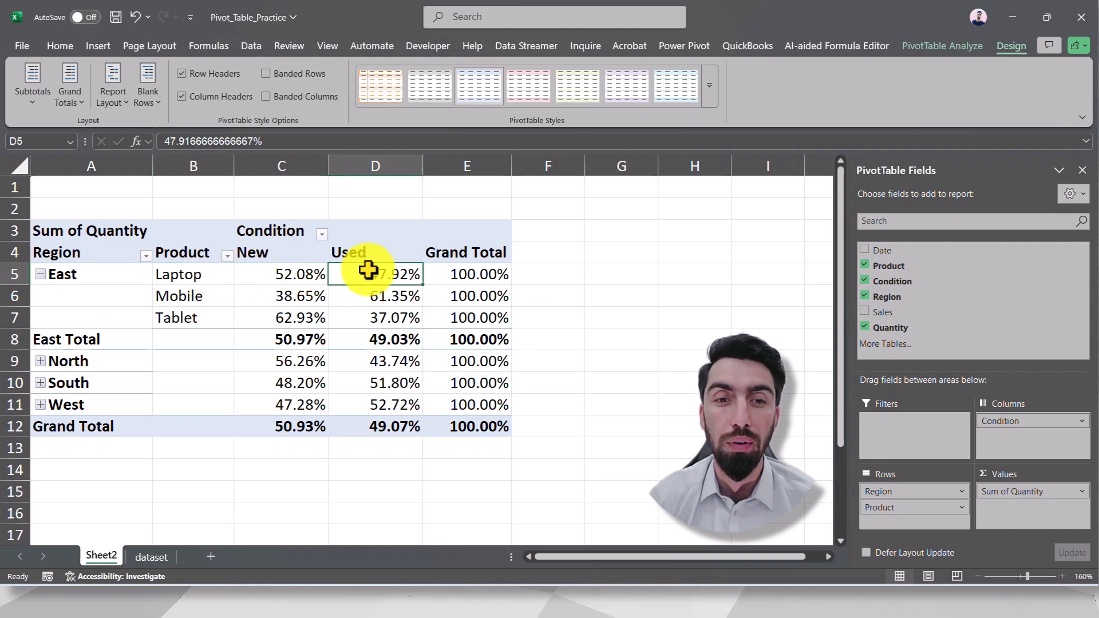
pyautogui.moveTo(201, 275); pyautogui.dragTo(370, 271)
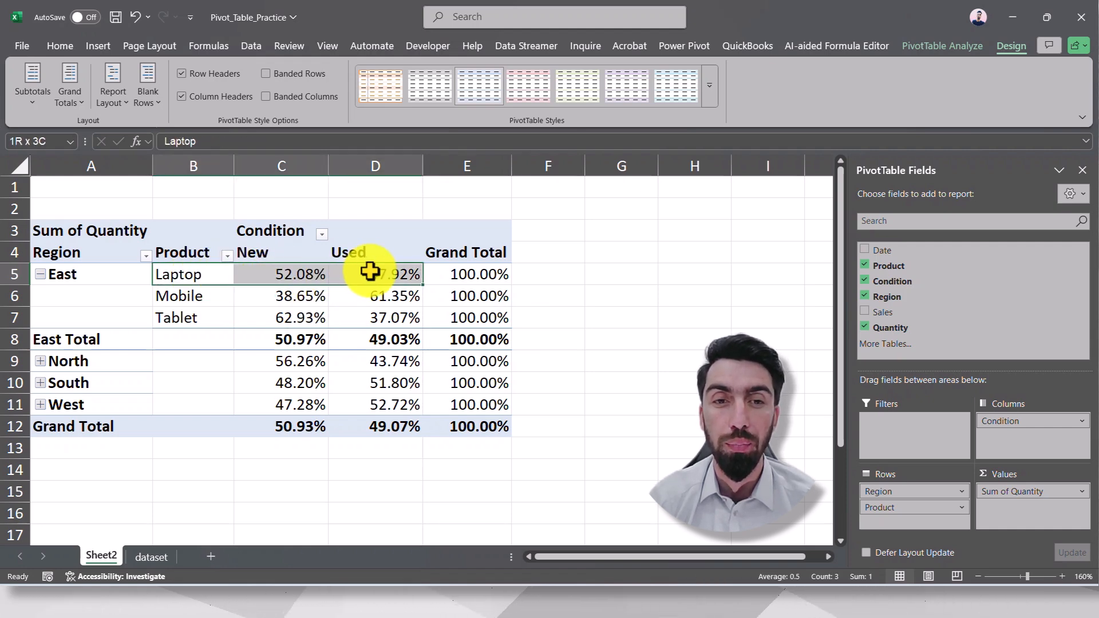
# - Compare East's product rows with the Grand Total row, checking Laptop's Used and Grand Total percentages
pyautogui.click(200, 430)
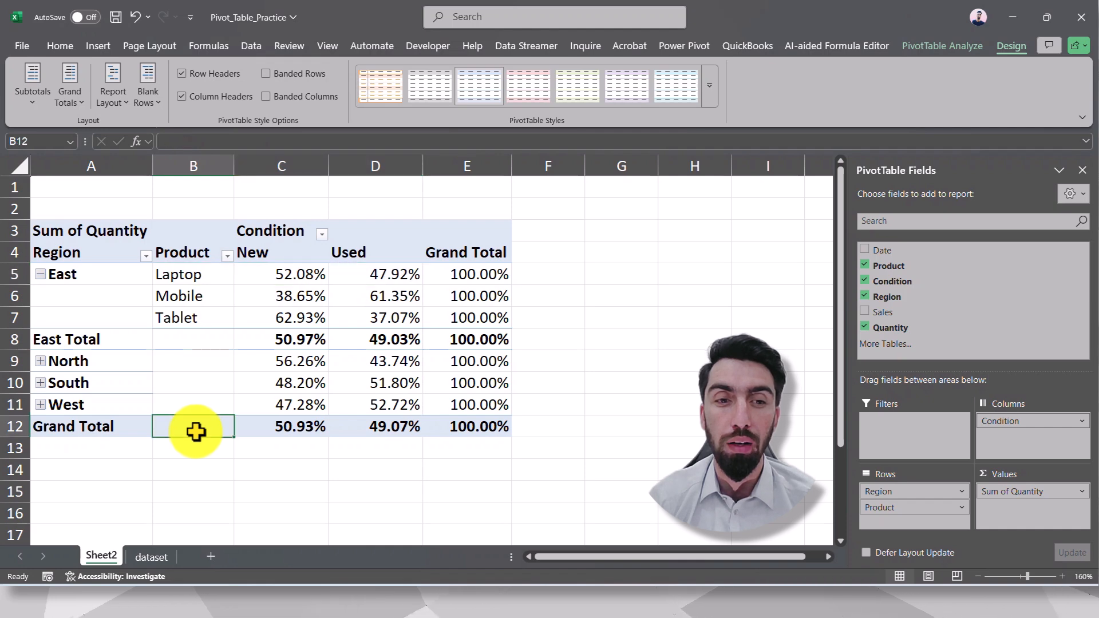
pyautogui.click(205, 281)
pyautogui.click(204, 302)
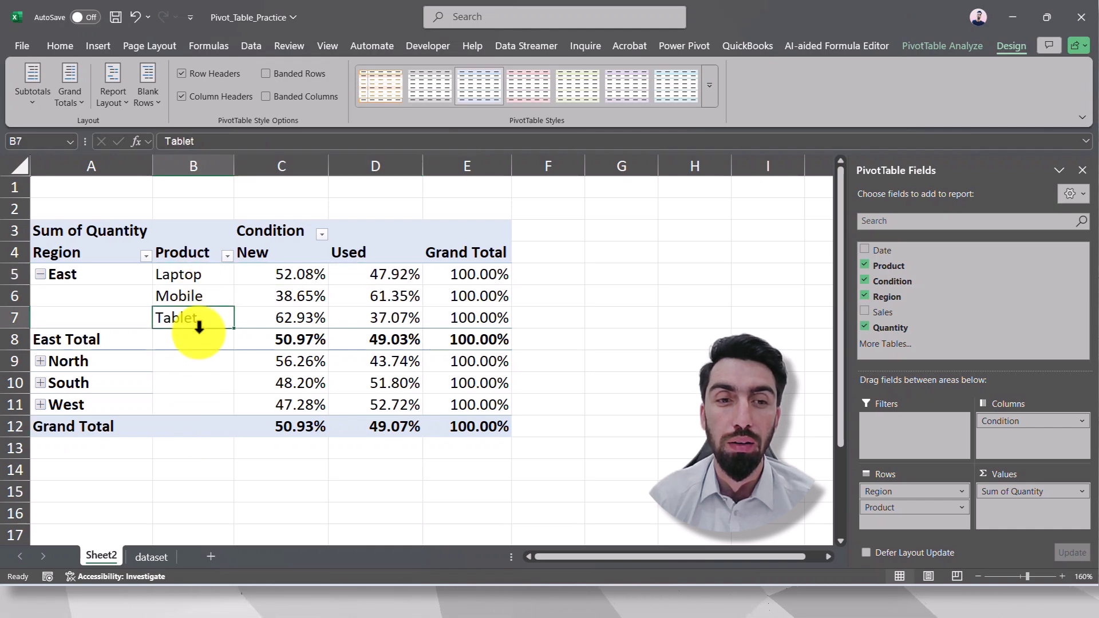
pyautogui.click(198, 327)
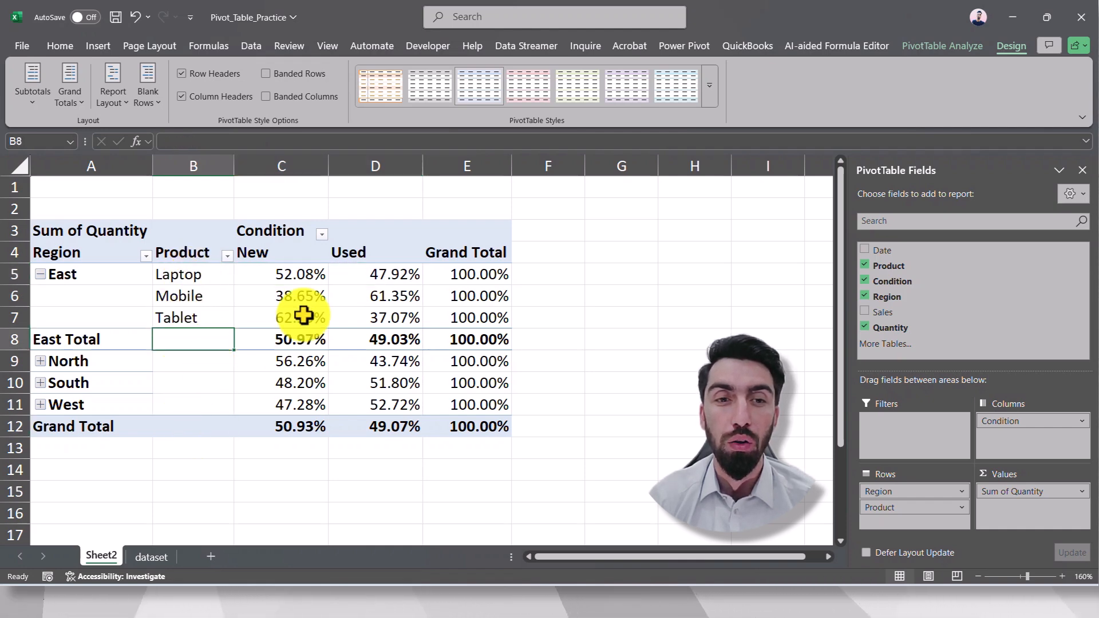
pyautogui.moveTo(305, 315)
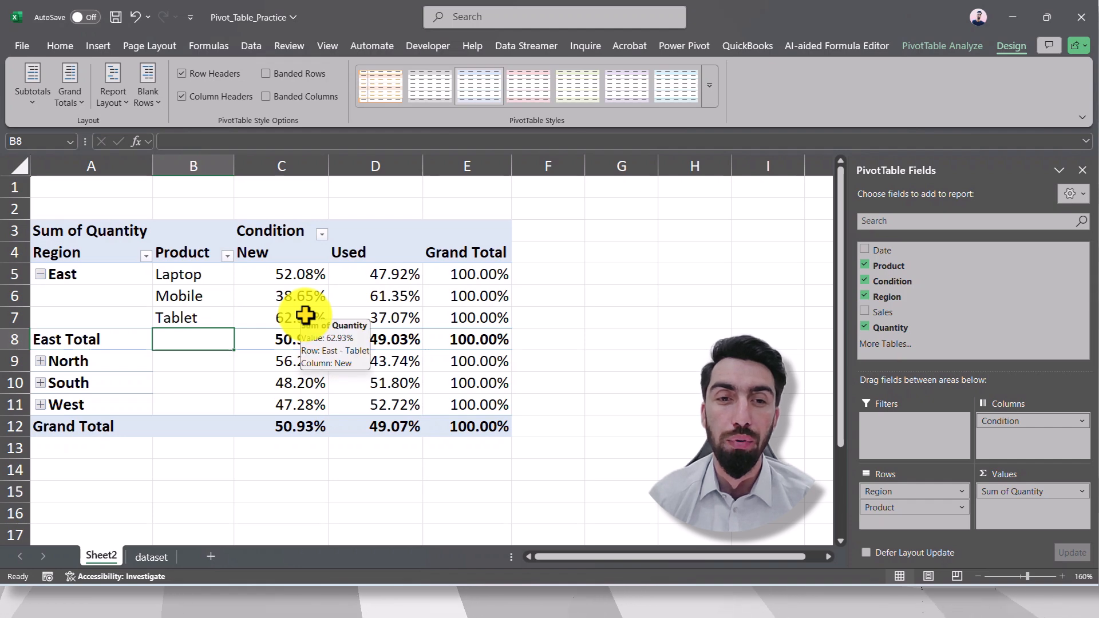
pyautogui.click(395, 276)
pyautogui.click(457, 269)
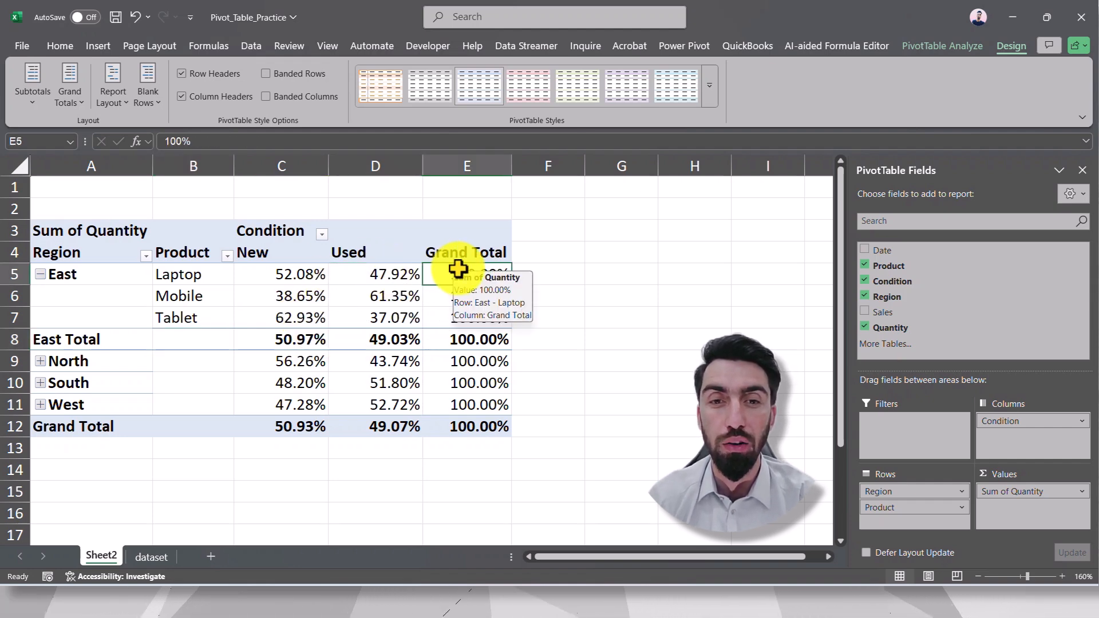
pyautogui.click(196, 425)
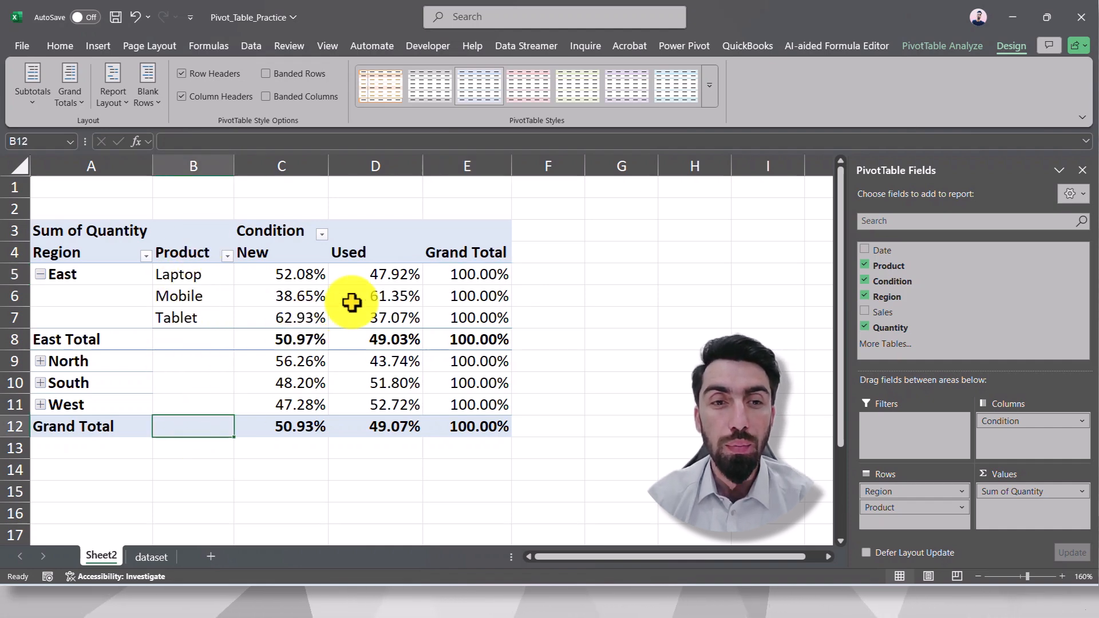
# - Collapse East and inspect the Grand Total row's overall, New and Used percentages
pyautogui.click(40, 274)
pyautogui.click(375, 318)
pyautogui.click(466, 359)
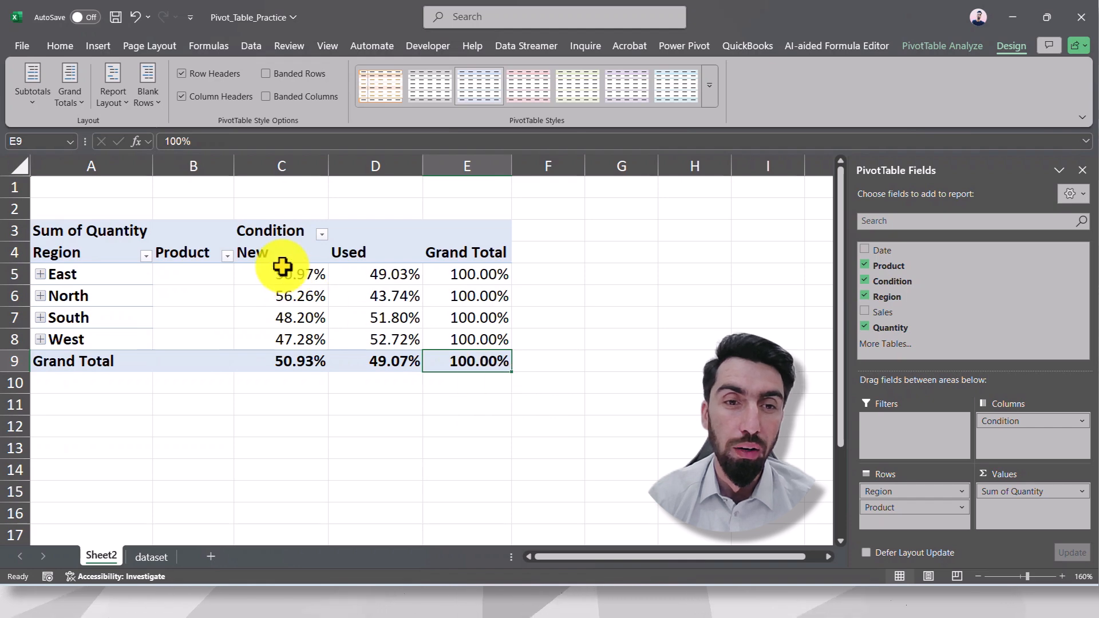
pyautogui.click(296, 362)
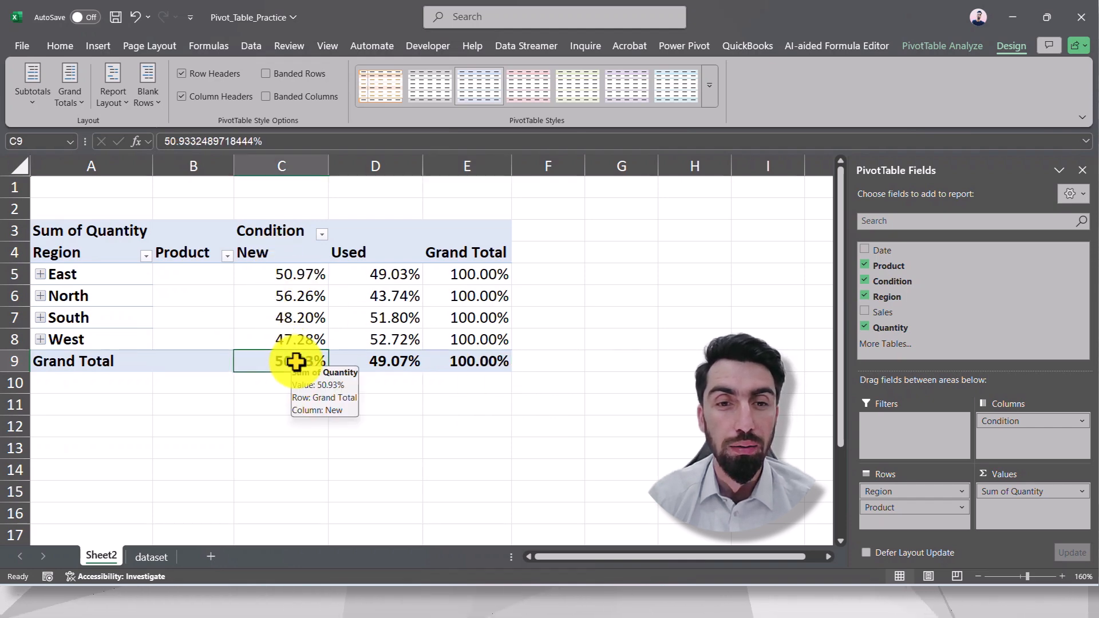
pyautogui.click(390, 363)
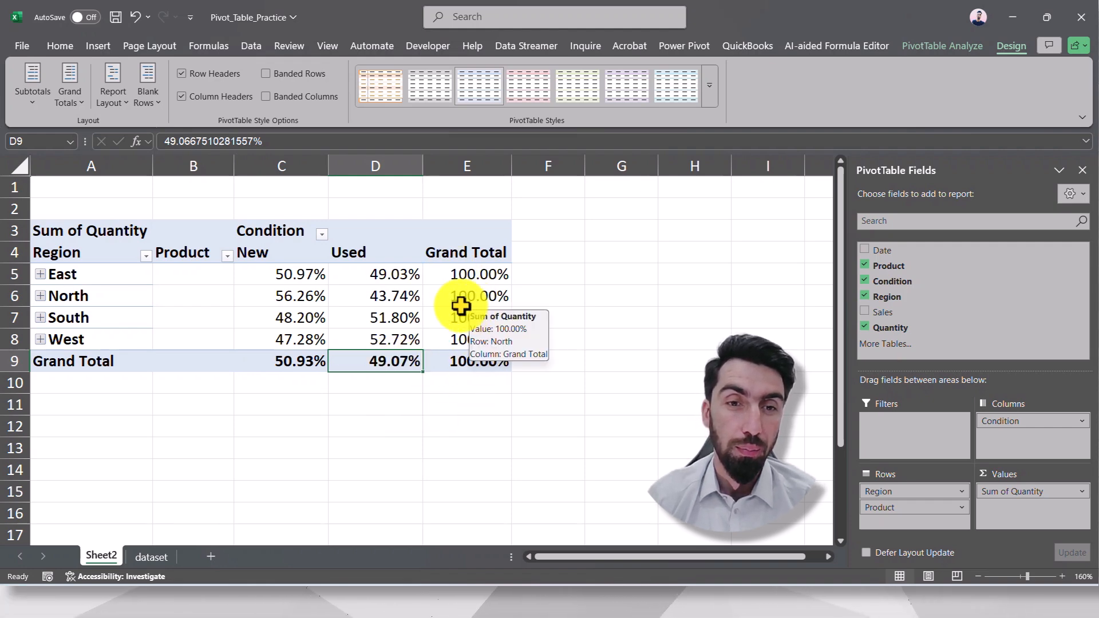
# - Expand East, select its products' New percentages, and inspect the Laptop row's New, Used and Grand Total percentages
pyautogui.moveTo(287, 276)
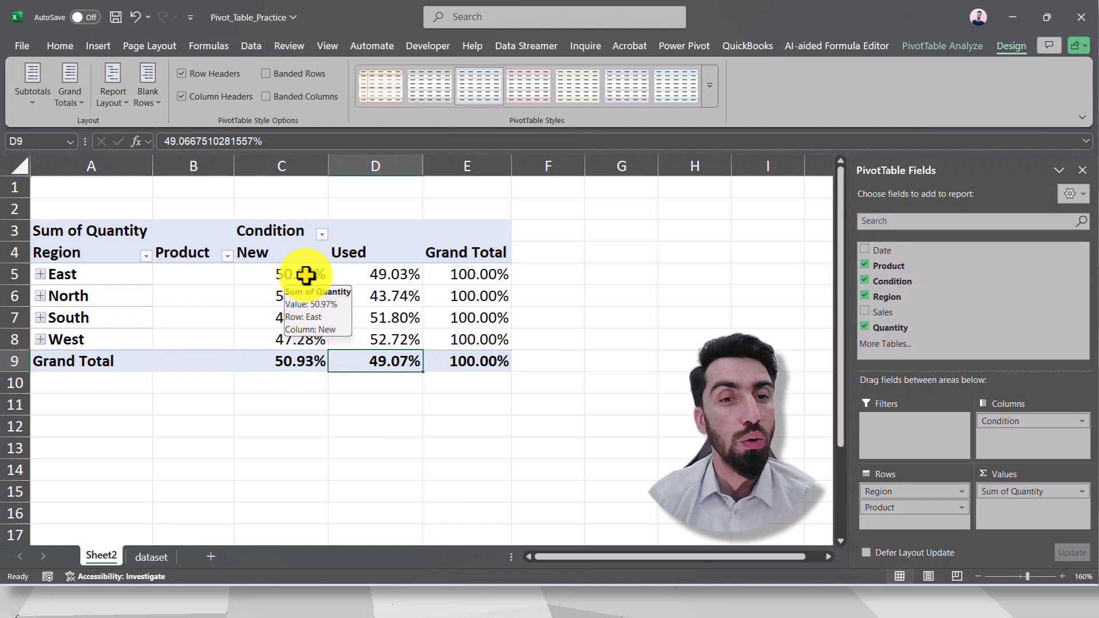
pyautogui.click(40, 275)
pyautogui.moveTo(282, 273); pyautogui.dragTo(278, 318)
pyautogui.click(401, 292)
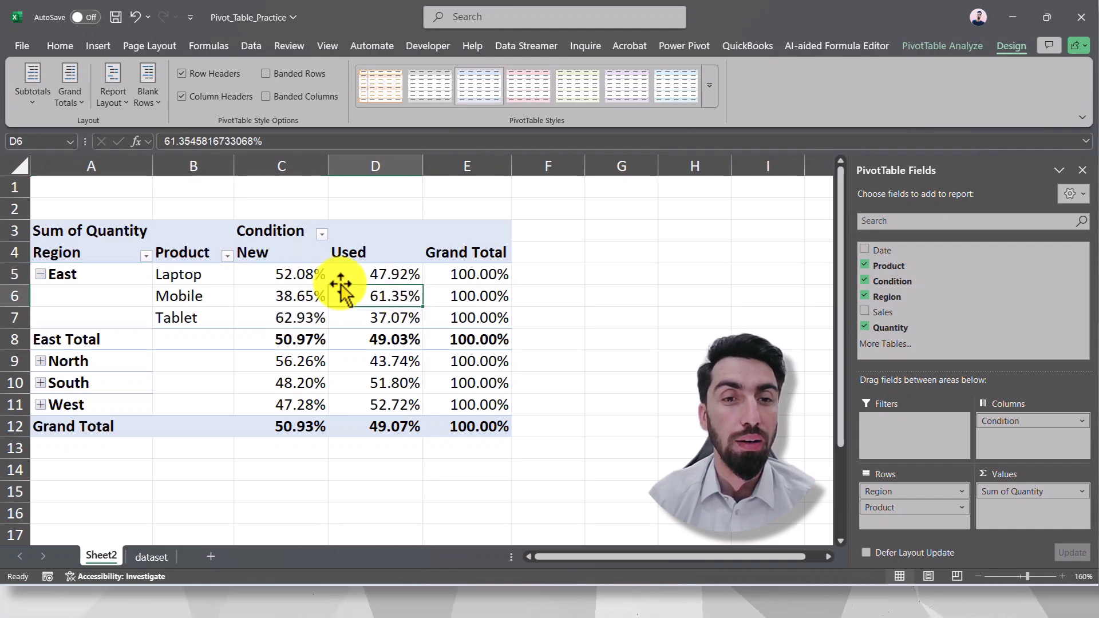
pyautogui.click(474, 278)
pyautogui.click(283, 276)
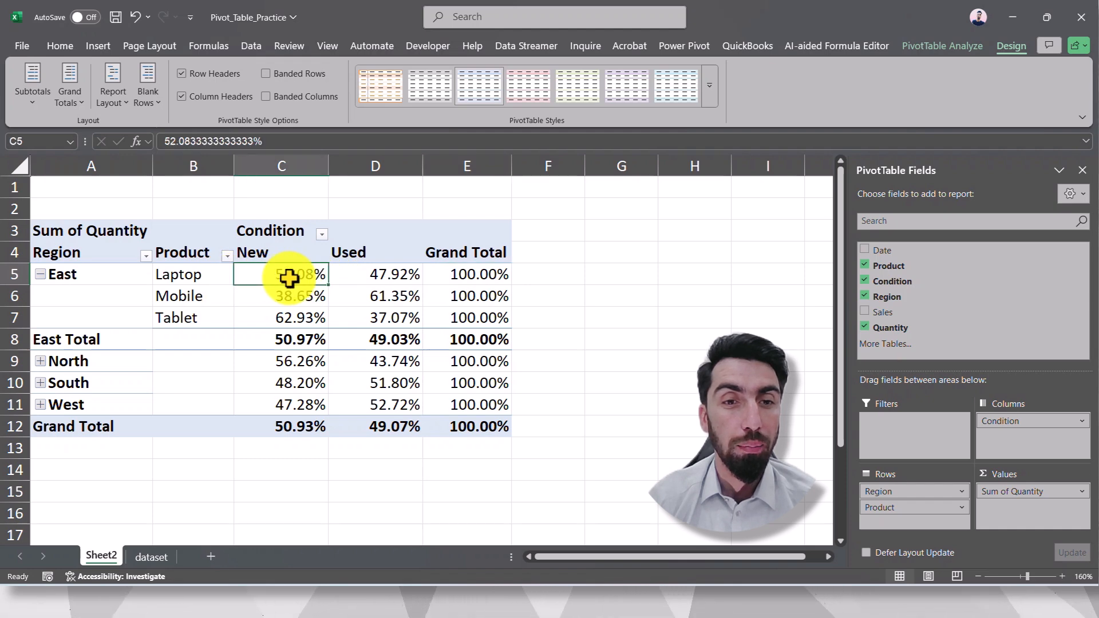
pyautogui.click(384, 275)
pyautogui.click(466, 273)
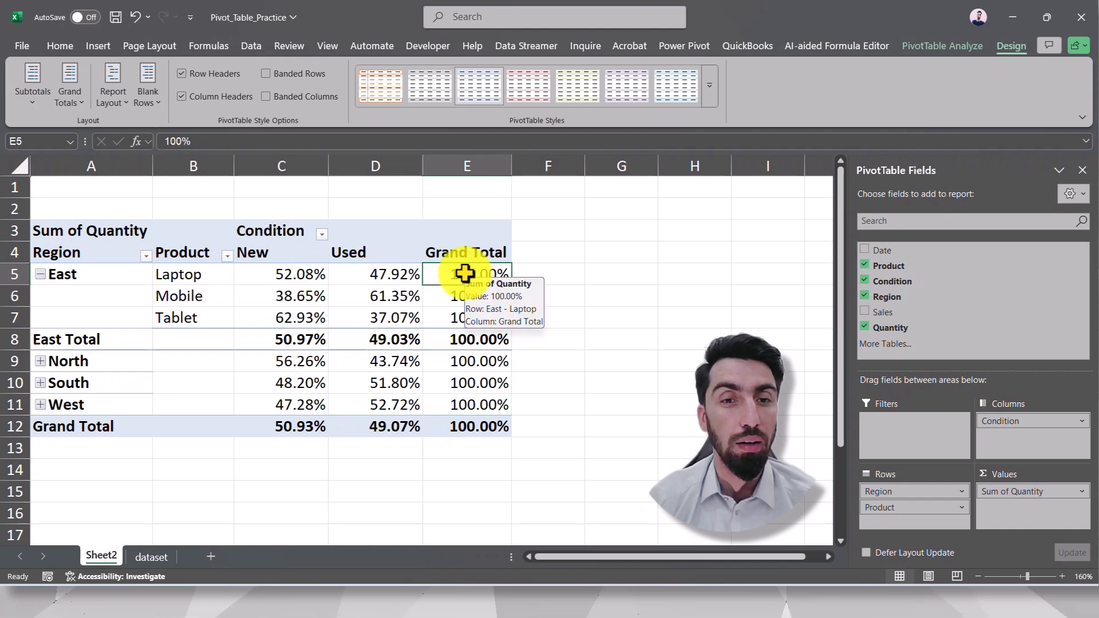
# - Inspect East Mobile's percentages, select the New and Used percentages of all East products, and check East Total's Grand Total percentage
pyautogui.click(295, 297)
pyautogui.click(392, 291)
pyautogui.click(466, 294)
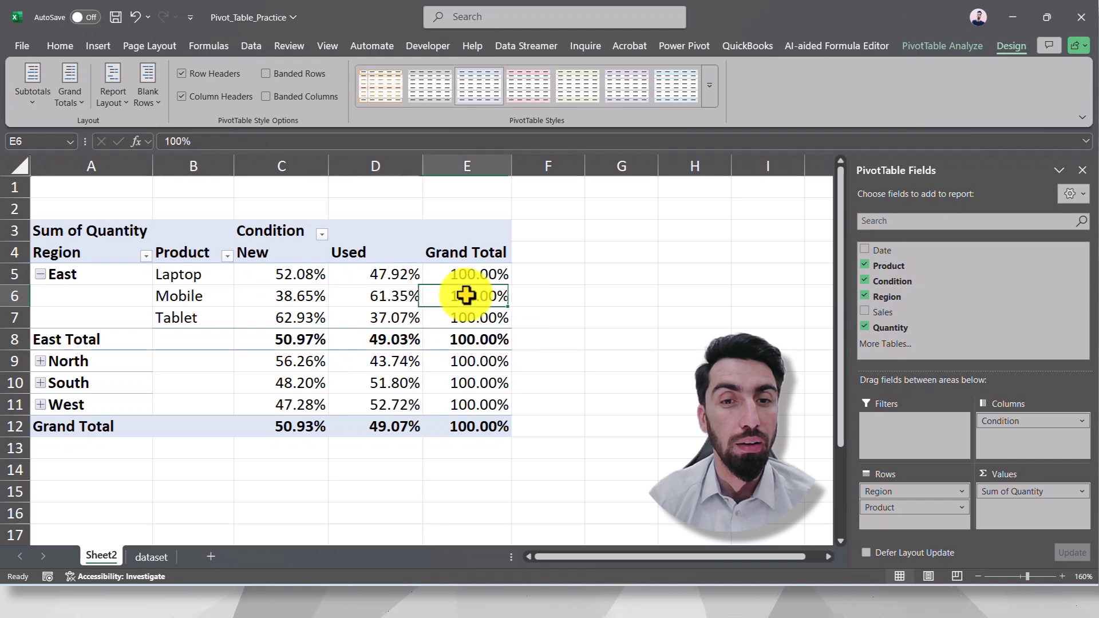
pyautogui.click(315, 317)
pyautogui.moveTo(376, 272); pyautogui.dragTo(300, 313)
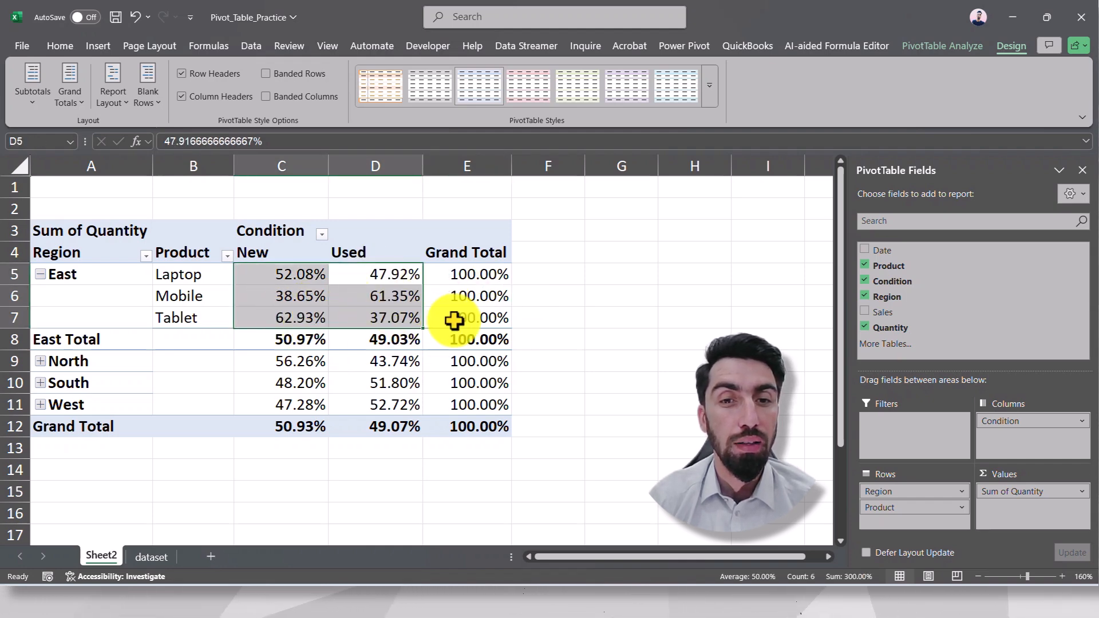
pyautogui.click(471, 339)
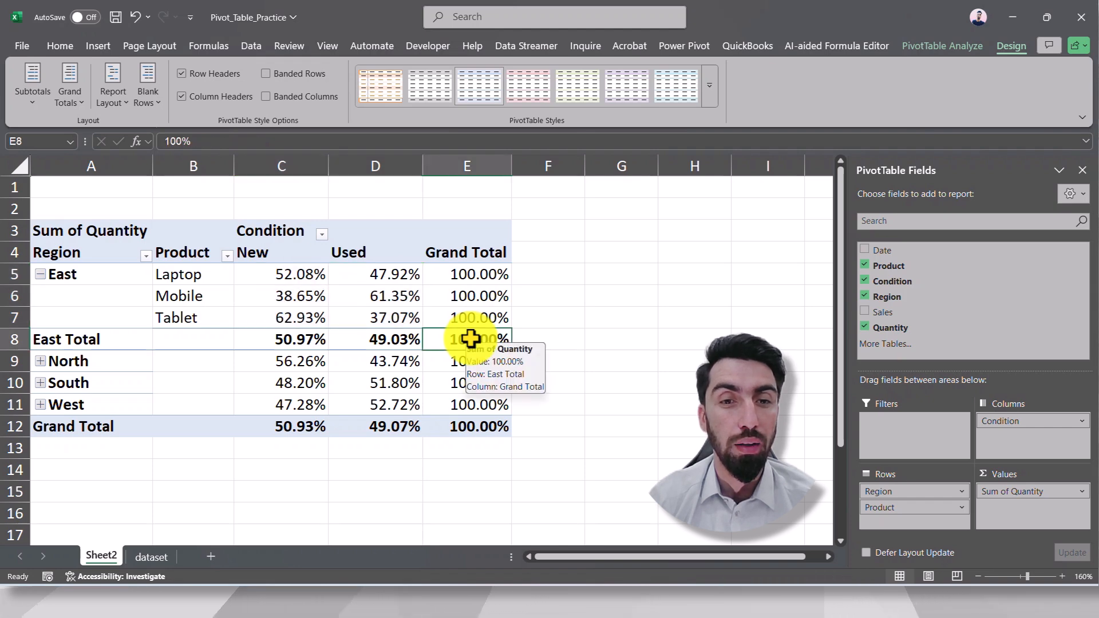
pyautogui.moveTo(470, 334)
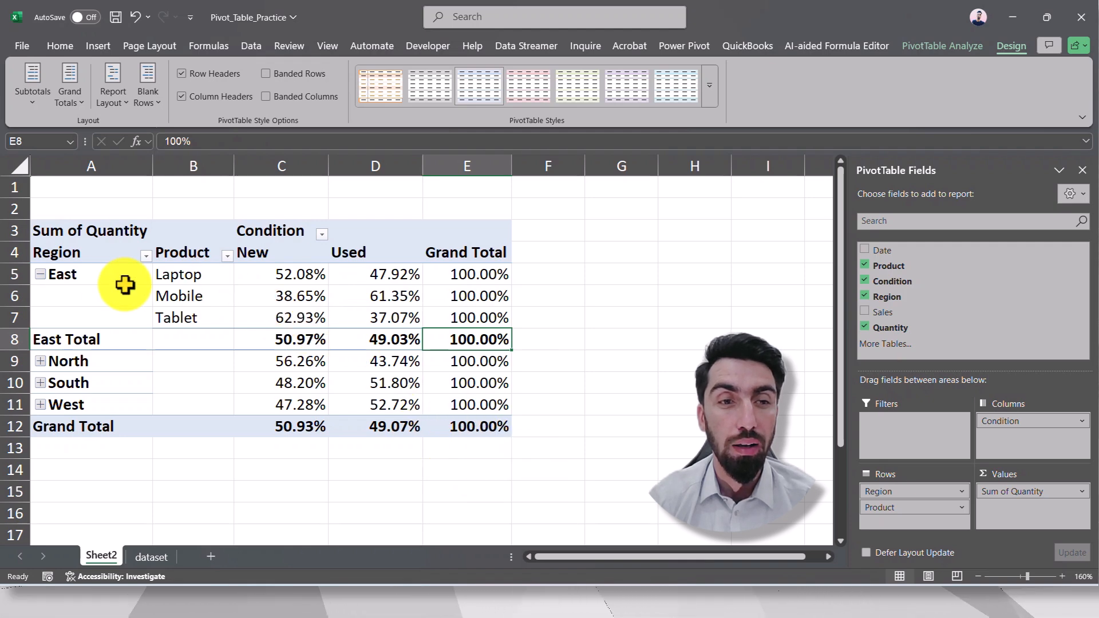
# - Collapse and re-expand East, and select the Grand Total percentage in the East Total row
pyautogui.doubleClick(43, 271)
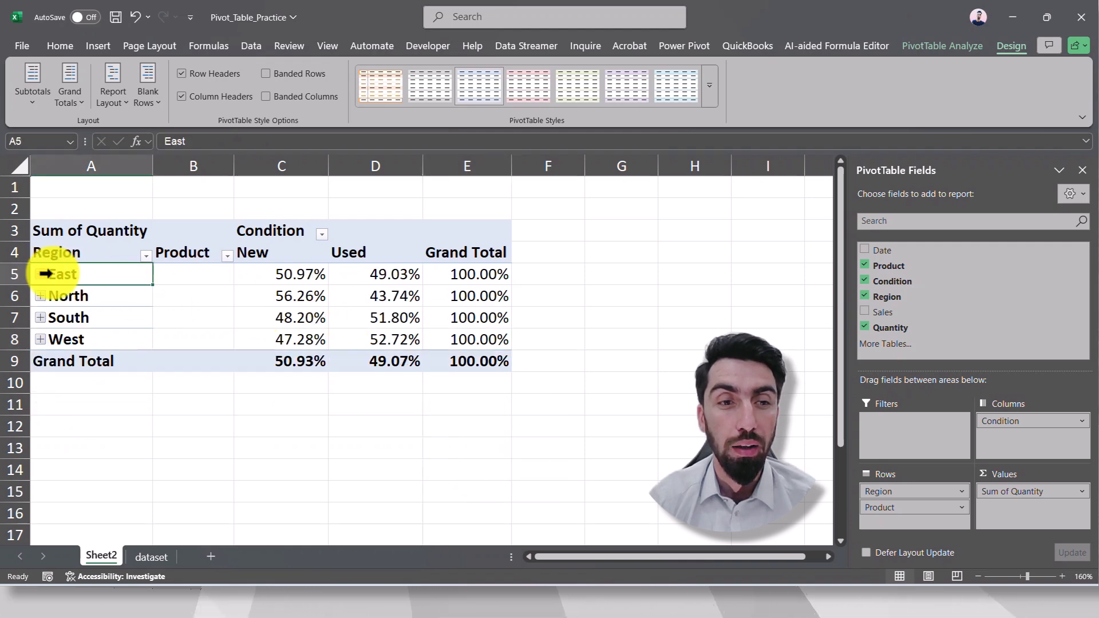
pyautogui.click(41, 274)
pyautogui.click(468, 337)
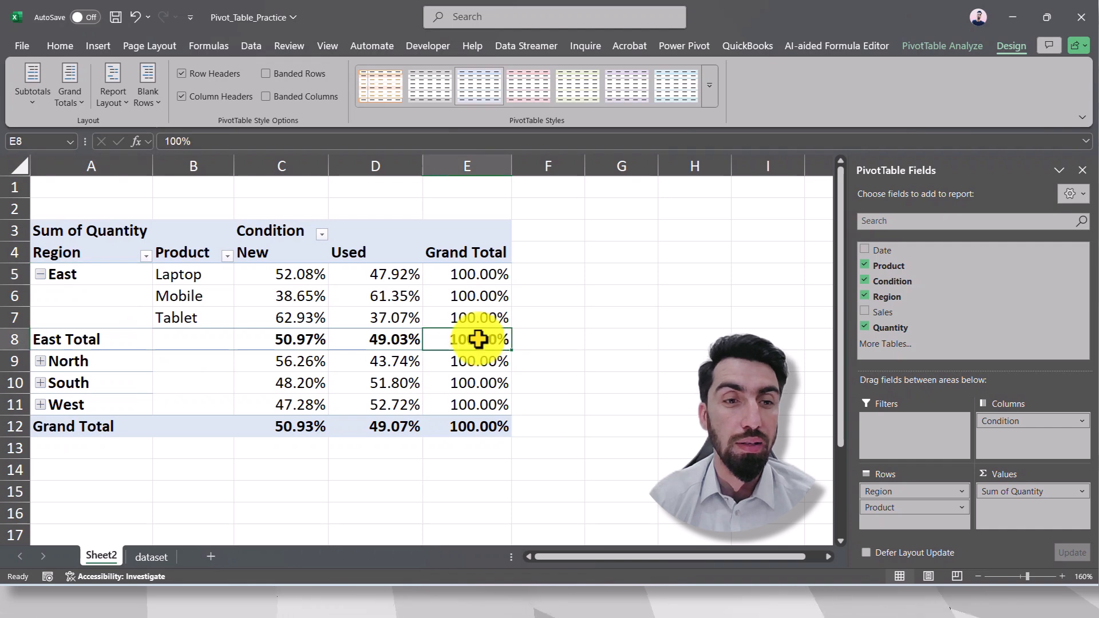
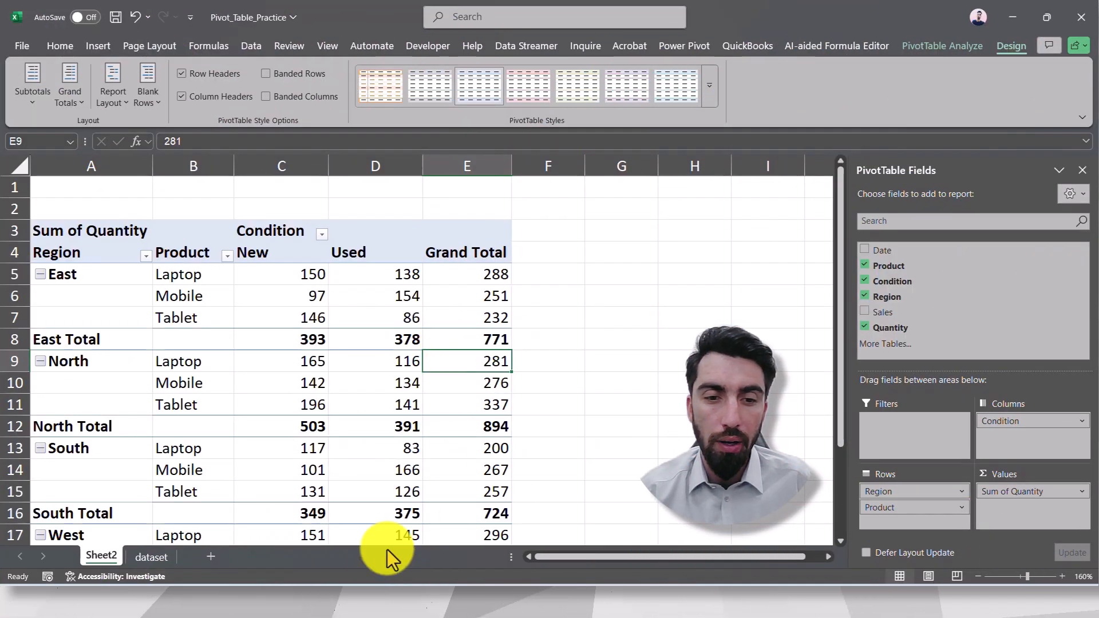
# - Switch to the ChatGPT page and read the % of Parent Total description and formula, highlighting Cell Value
pyautogui.click(355, 593)
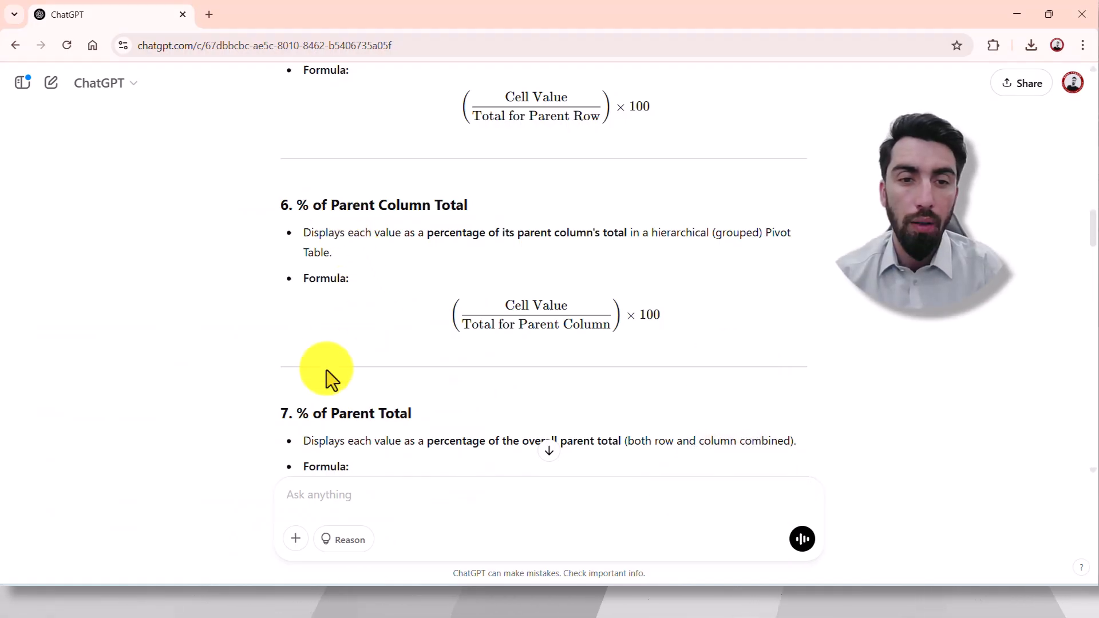
pyautogui.moveTo(299, 420); pyautogui.dragTo(401, 417)
pyautogui.click(459, 435)
pyautogui.scroll(-1, 461, 436)
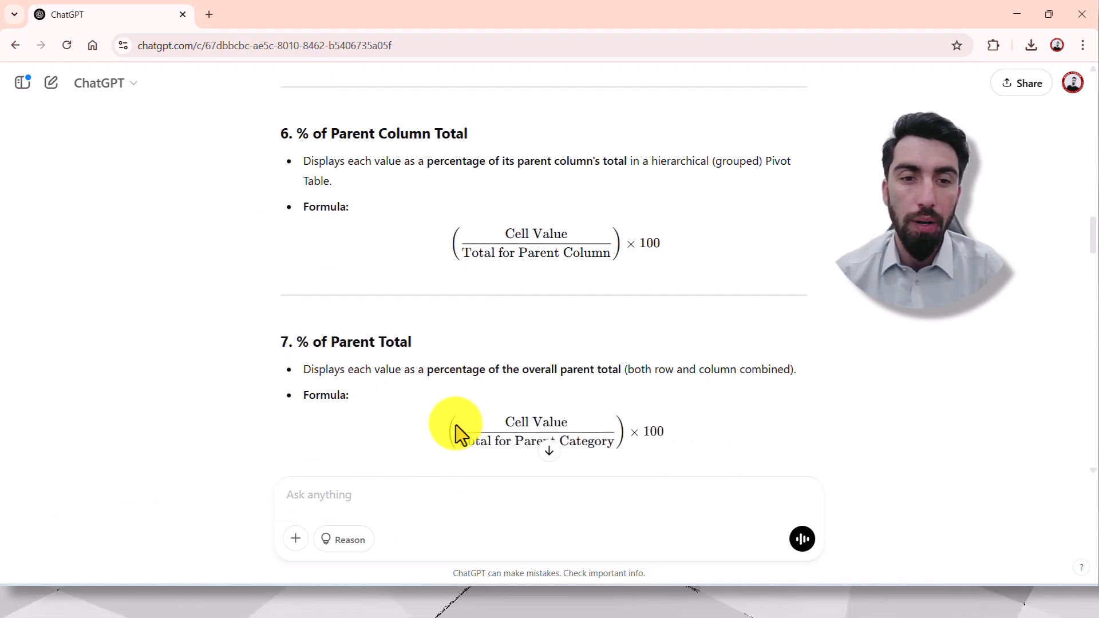
pyautogui.scroll(-3, 456, 432)
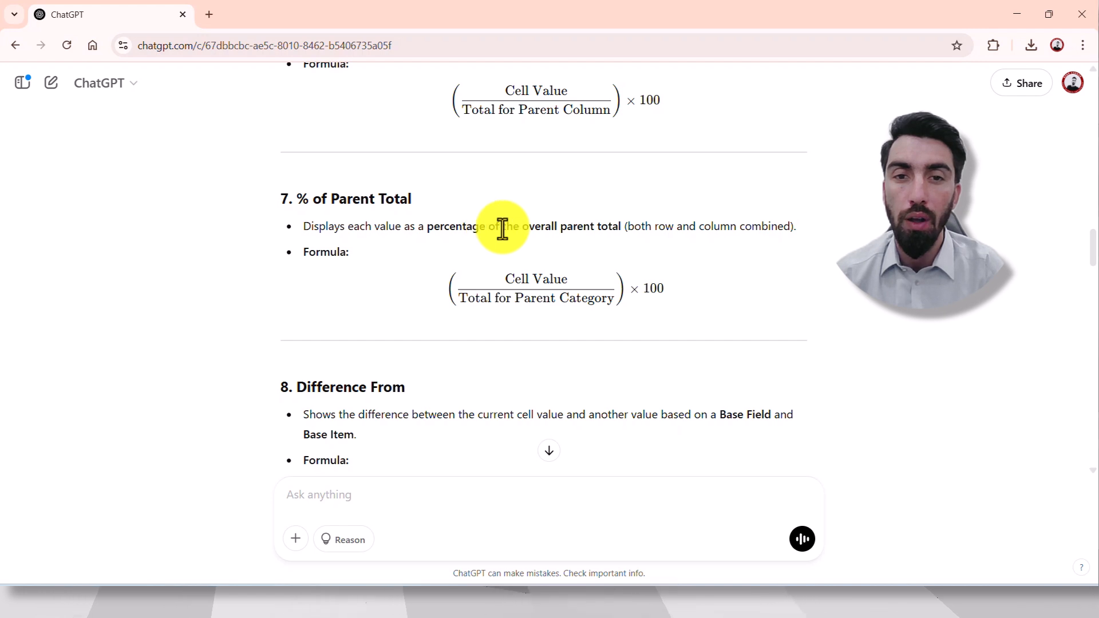
pyautogui.moveTo(614, 232); pyautogui.dragTo(568, 227)
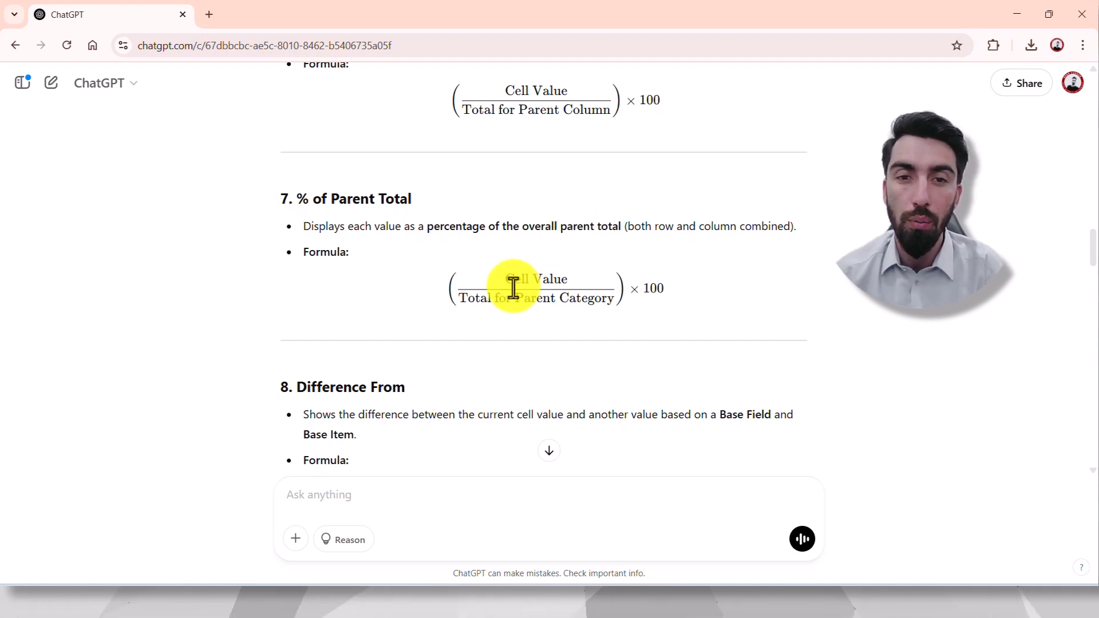
pyautogui.moveTo(507, 280); pyautogui.dragTo(568, 279)
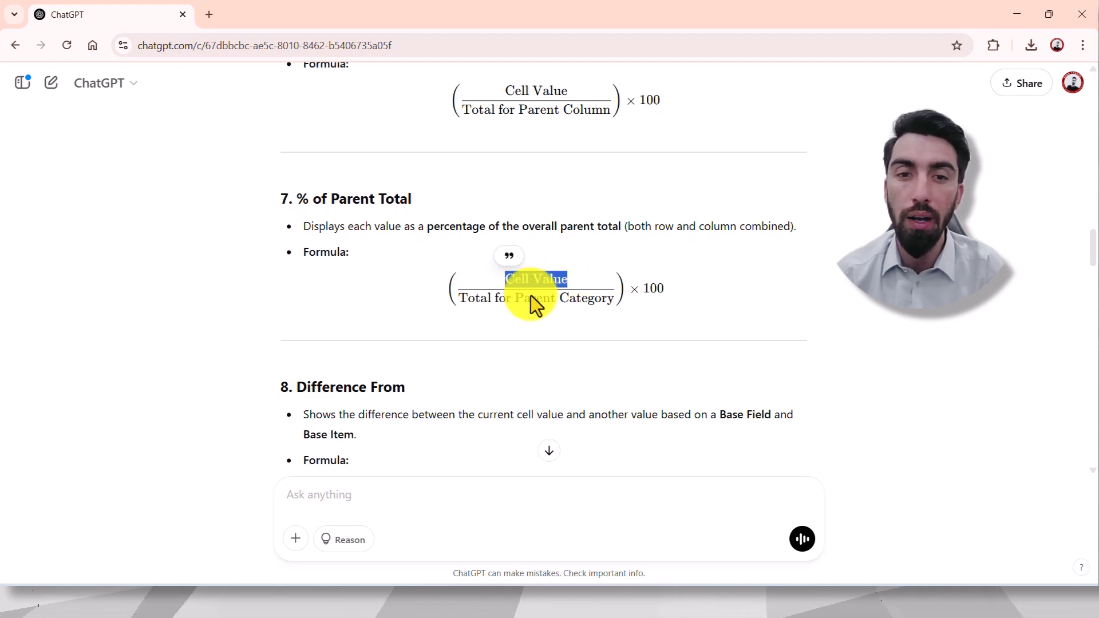
pyautogui.click(465, 304)
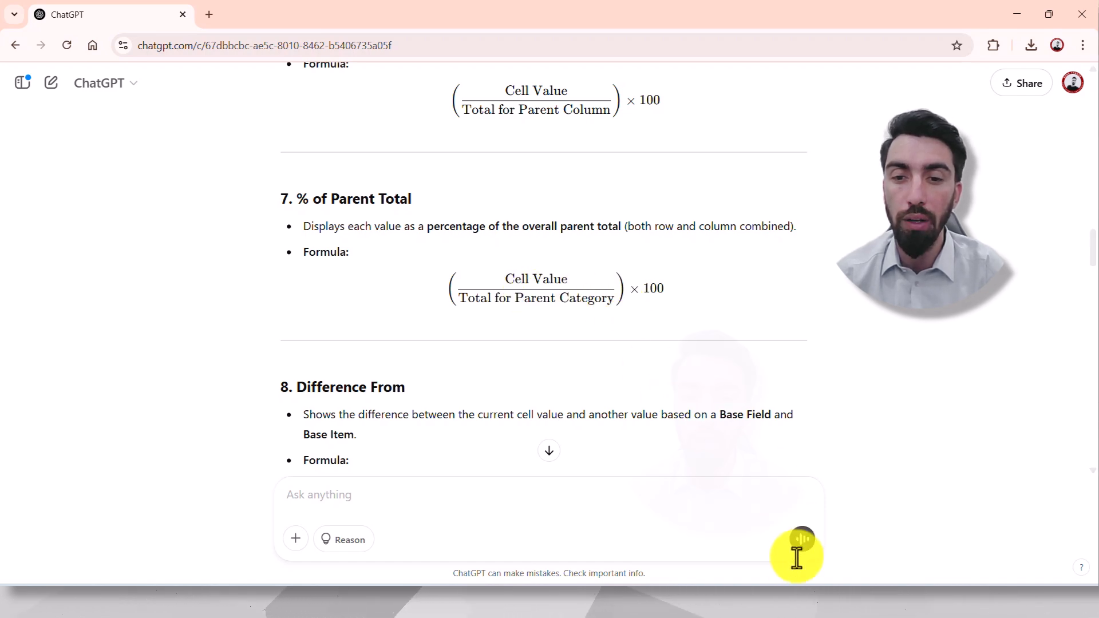
# - Return to the Excel pivot table and inspect East Laptop's quantities and the East and South region totals in the Grand Total column
pyautogui.click(788, 603)
pyautogui.click(533, 339)
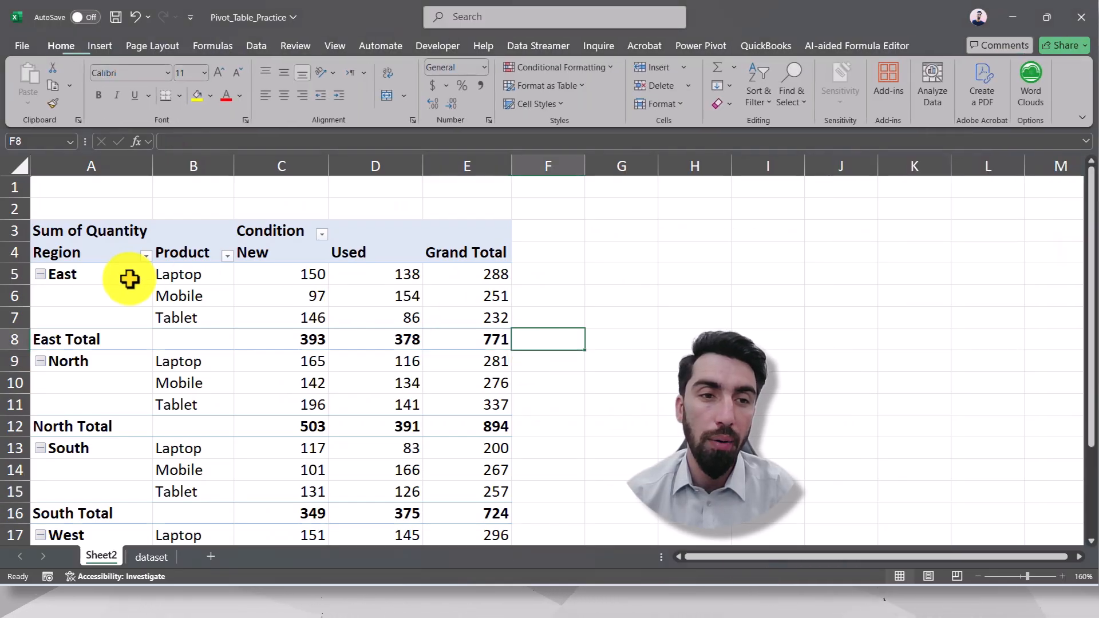
pyautogui.click(153, 280)
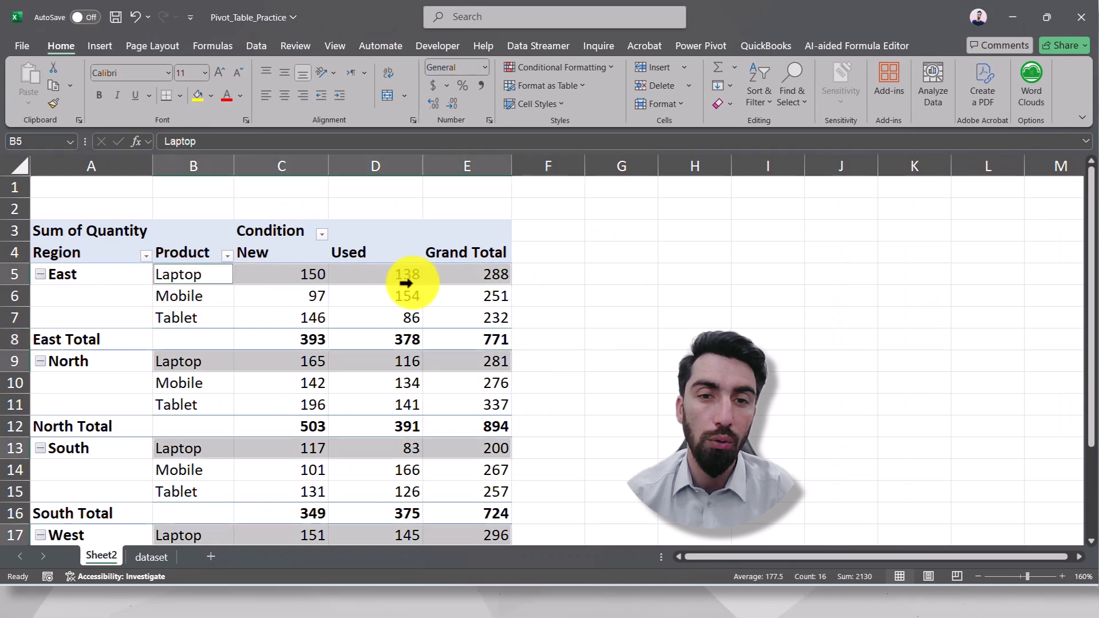
pyautogui.click(483, 275)
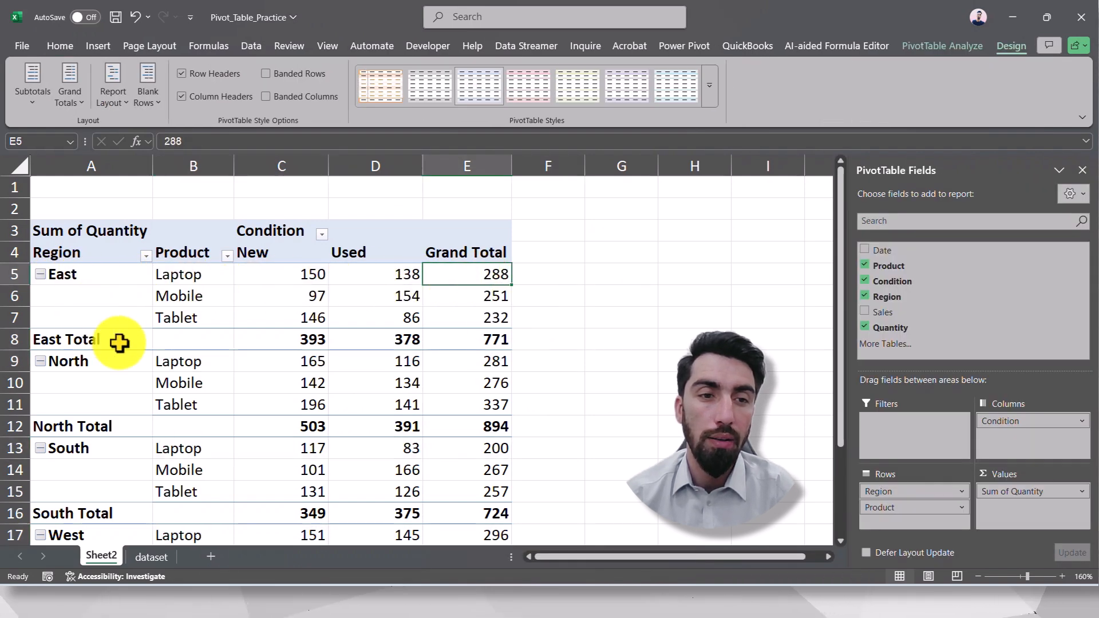
pyautogui.click(495, 343)
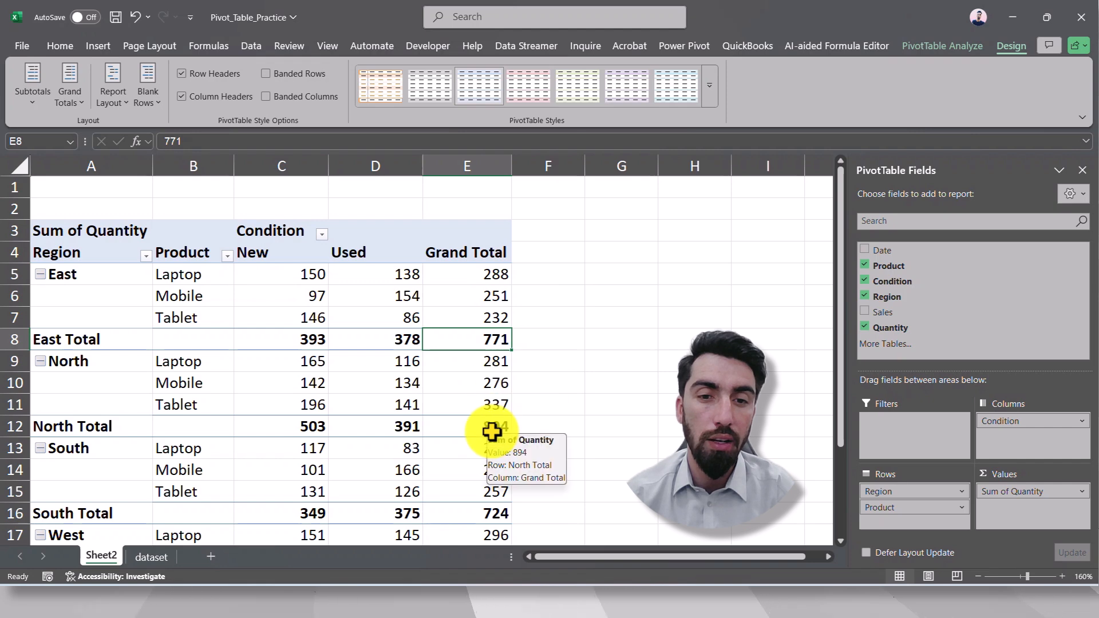
pyautogui.scroll(-1, 492, 431)
pyautogui.click(491, 451)
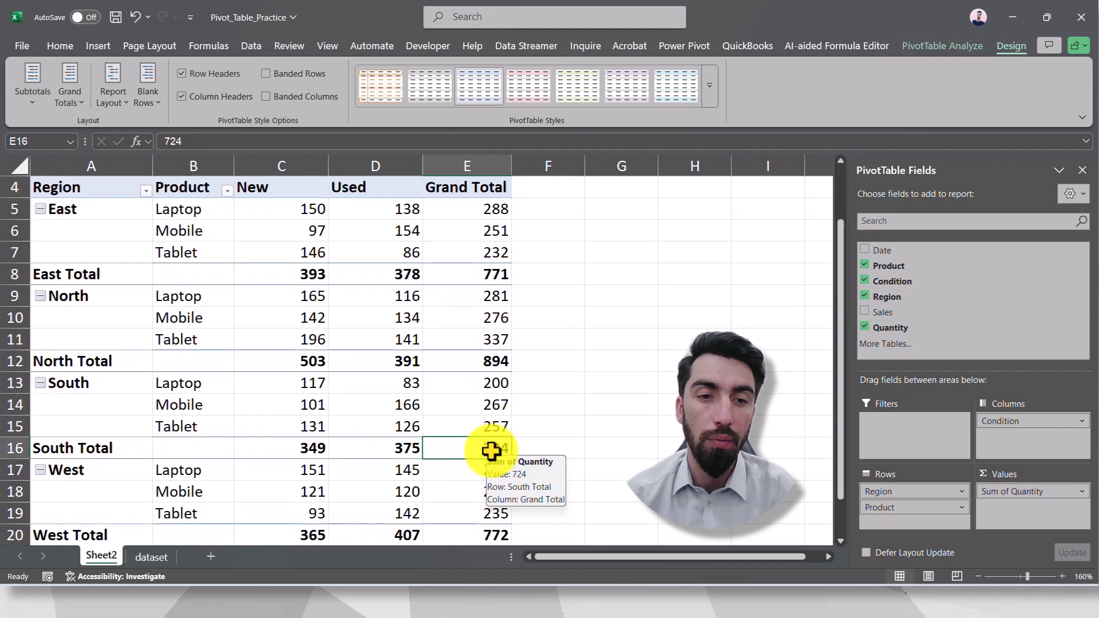
pyautogui.scroll(1, 338, 361)
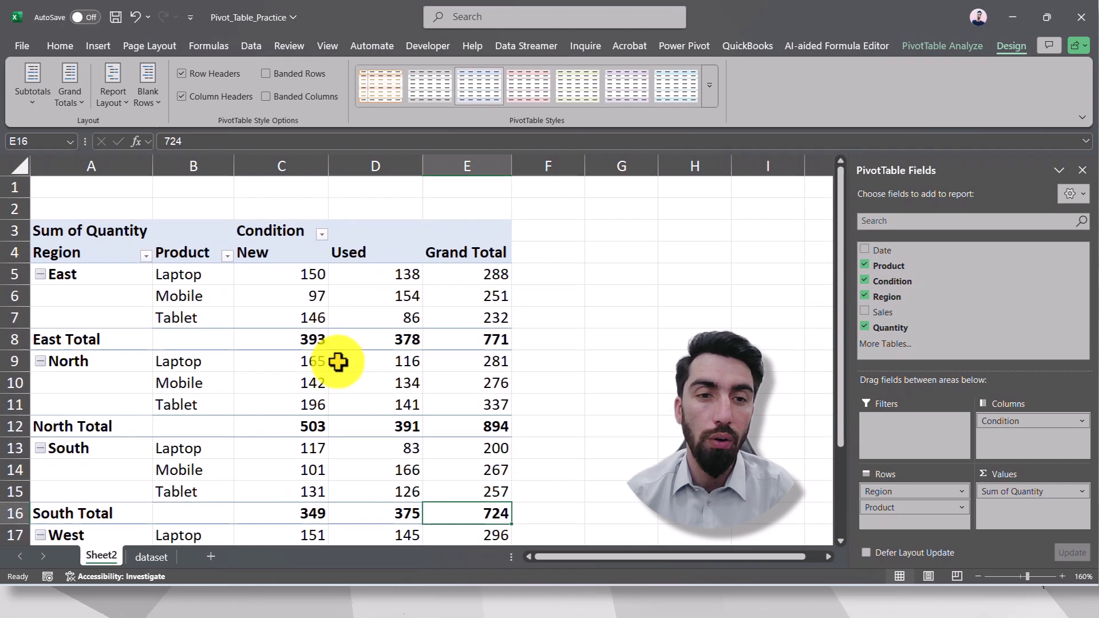
pyautogui.click(296, 274)
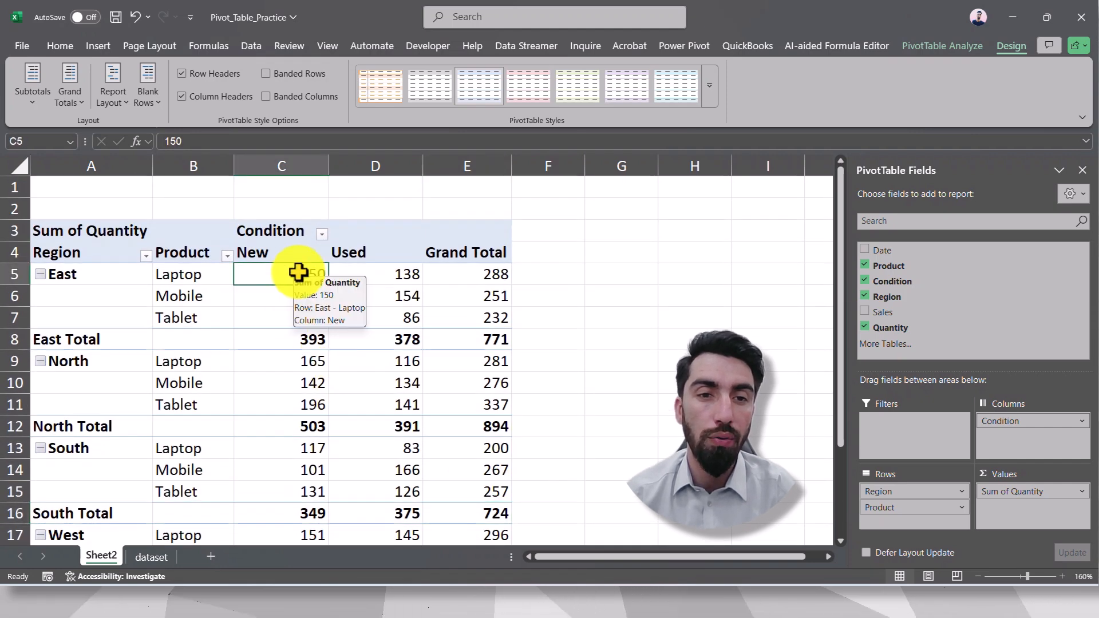
# - Show the Sum of Quantity values as % of Parent Total with Region as the base field
pyautogui.click(487, 343)
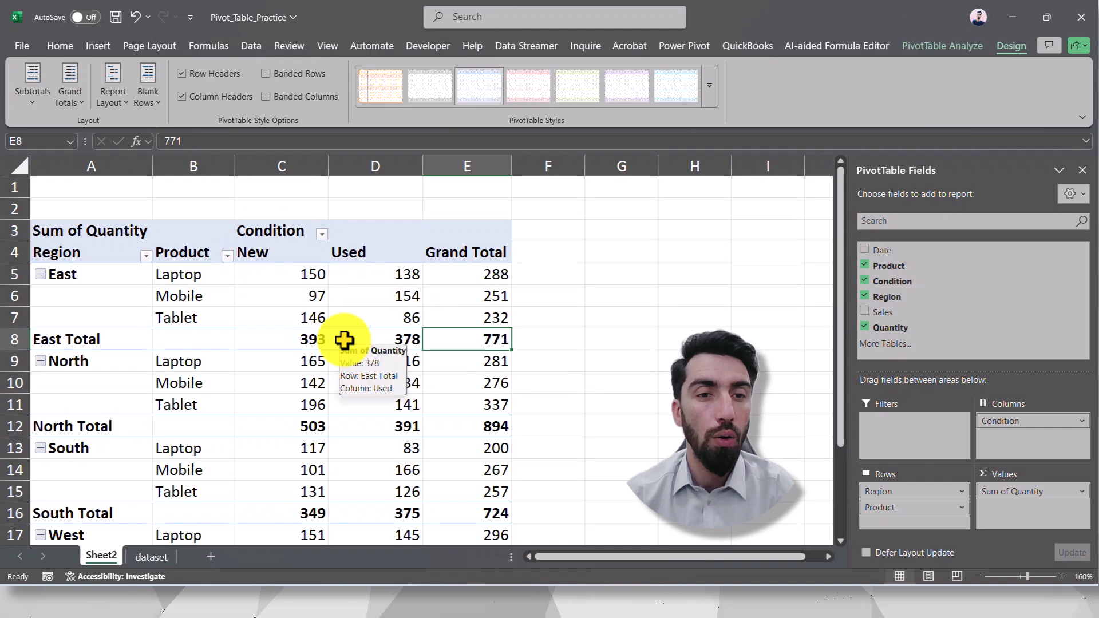
pyautogui.click(274, 279)
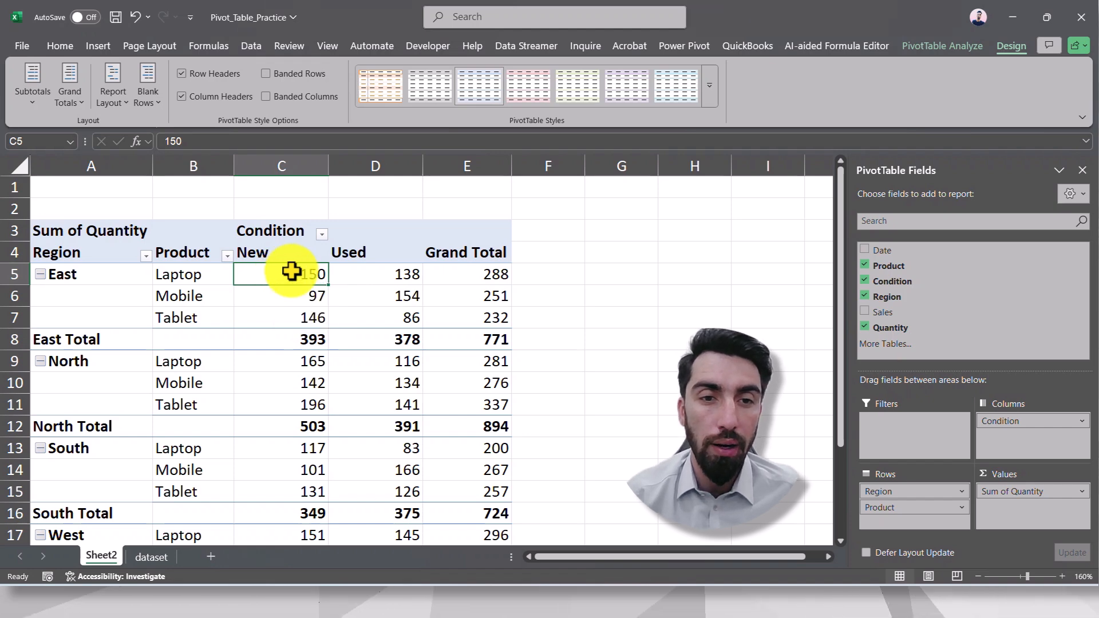
pyautogui.rightClick(292, 272)
pyautogui.moveTo(366, 462)
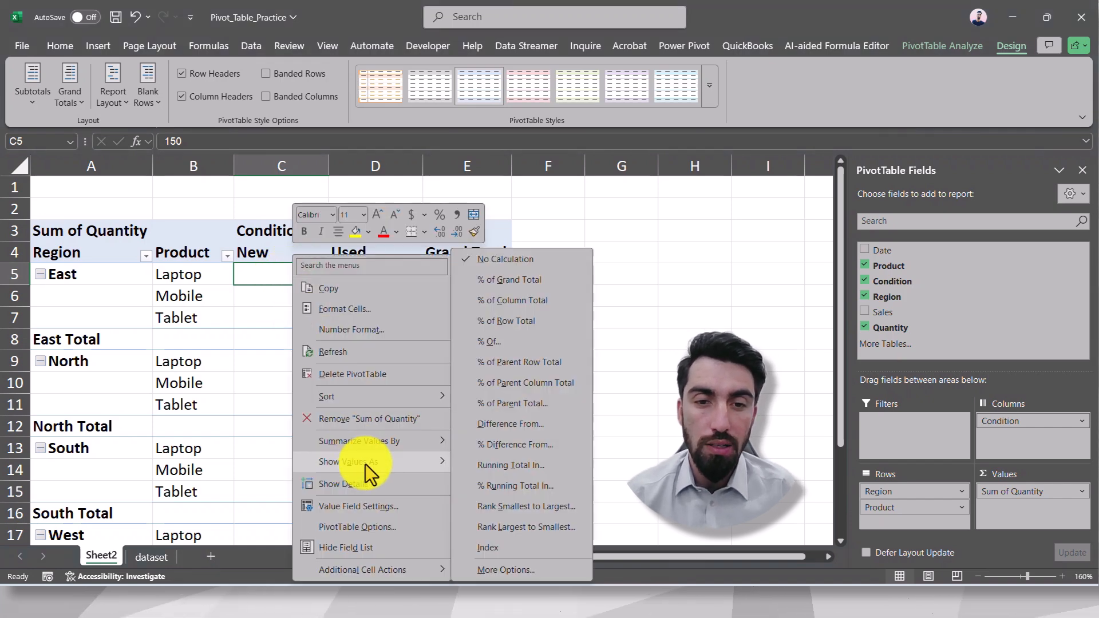
pyautogui.click(484, 407)
pyautogui.moveTo(507, 329); pyautogui.dragTo(338, 389)
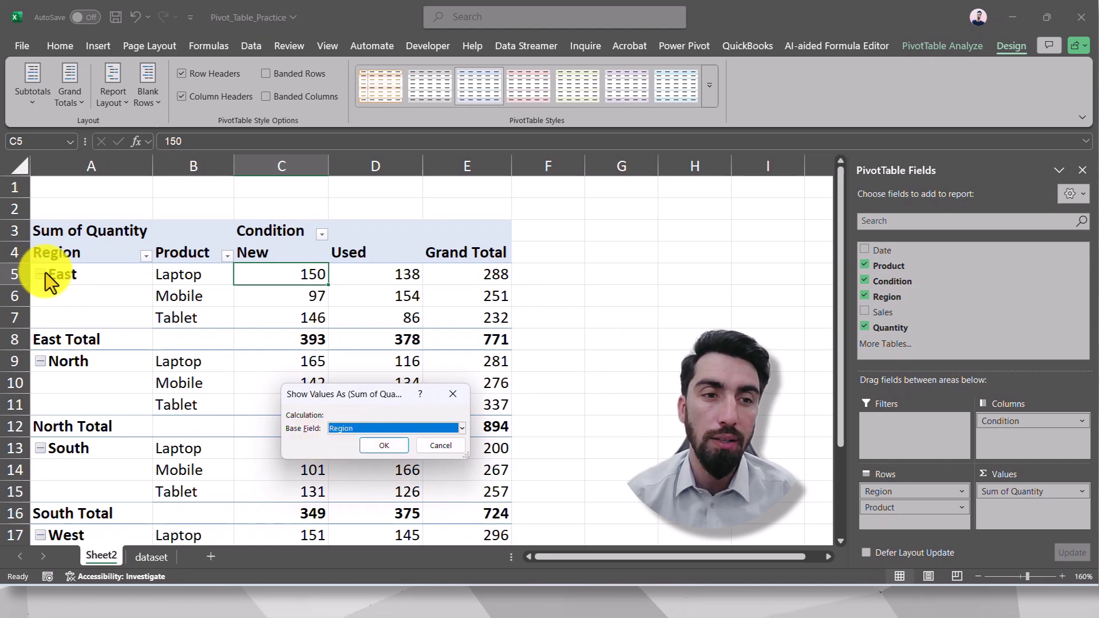
pyautogui.click(380, 446)
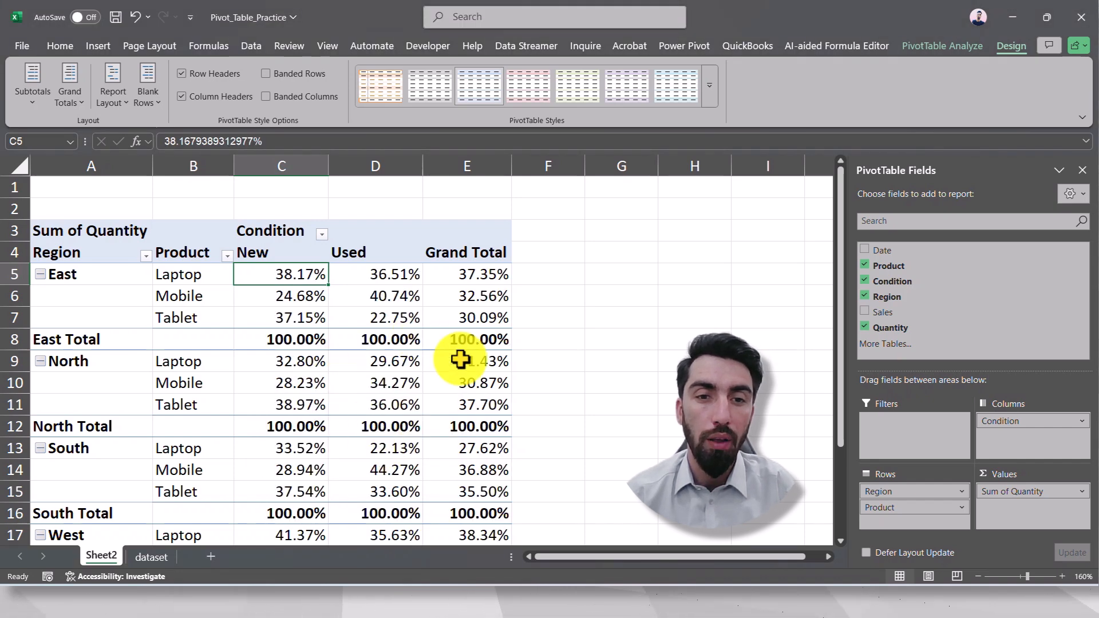
# - Examine how the product percentages relate to the East and West totals, and check the Grand Total row
pyautogui.click(415, 390)
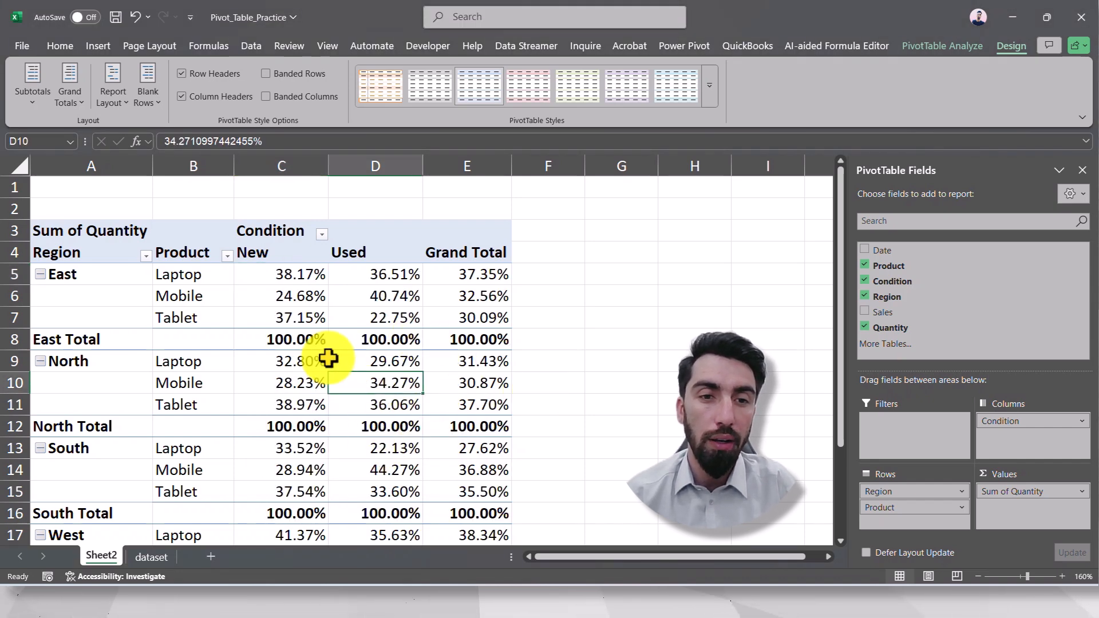
pyautogui.click(295, 342)
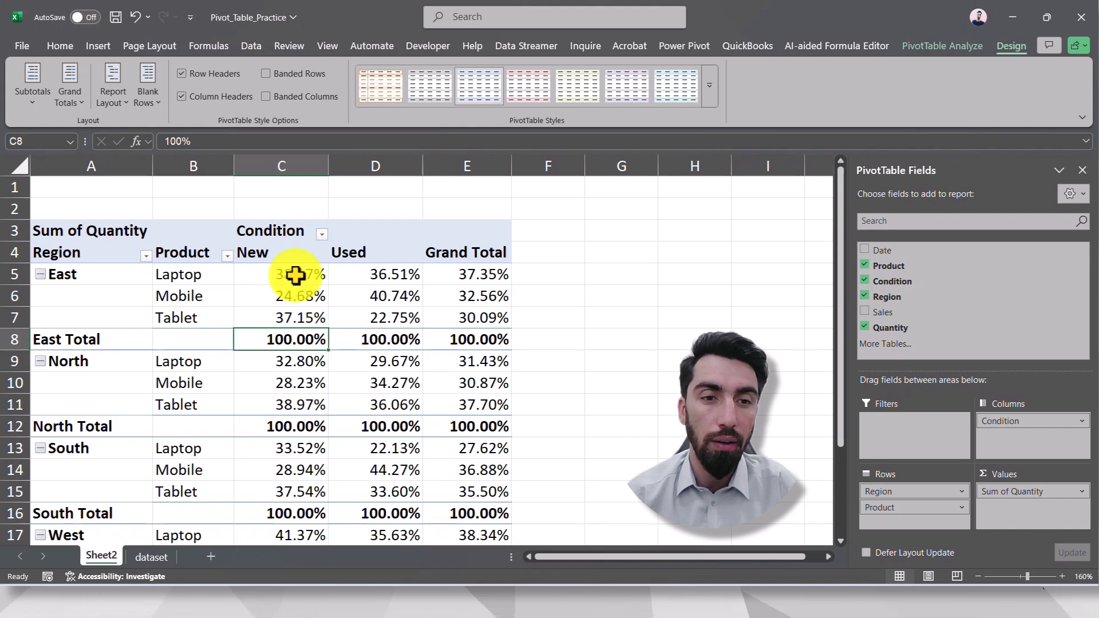
pyautogui.moveTo(292, 273); pyautogui.dragTo(309, 318)
pyautogui.click(389, 336)
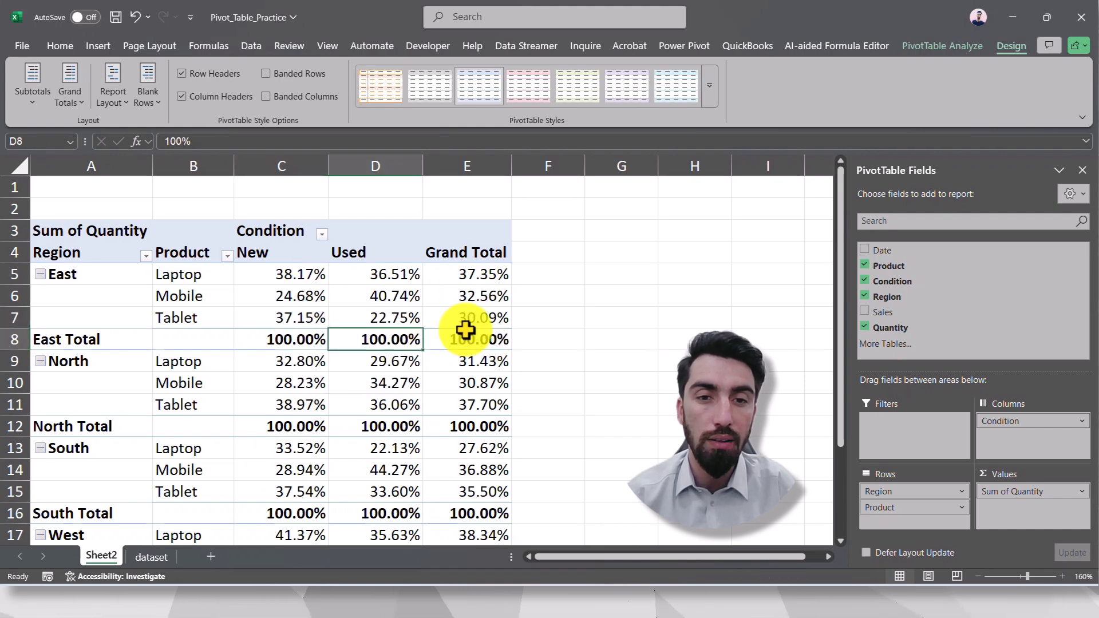
pyautogui.scroll(-4, 466, 331)
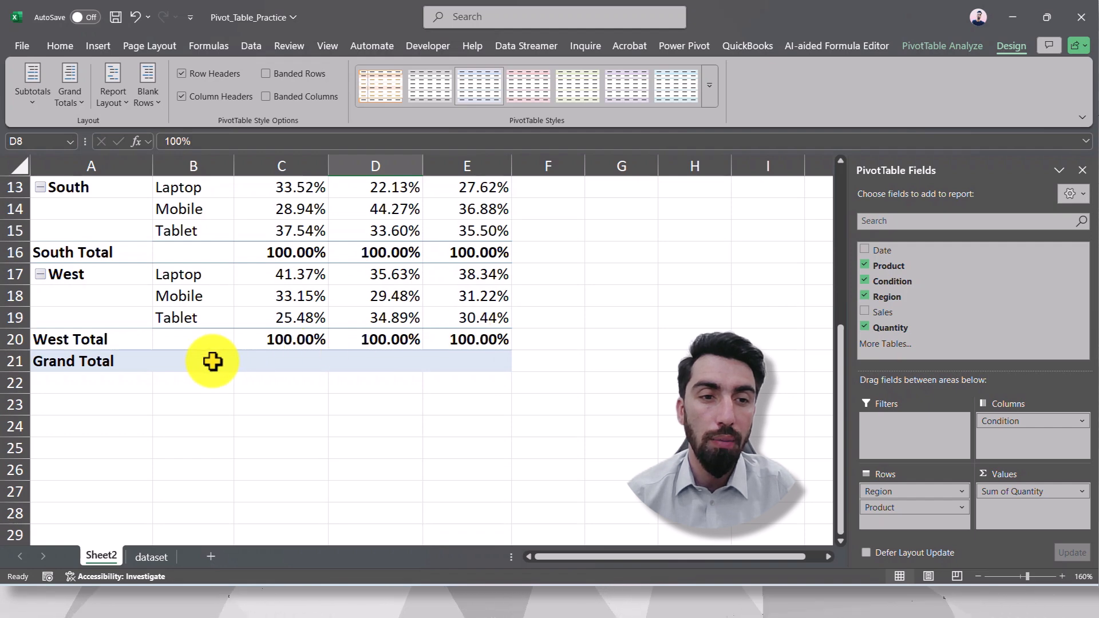
pyautogui.click(179, 365)
pyautogui.moveTo(179, 366); pyautogui.dragTo(238, 284)
pyautogui.click(482, 340)
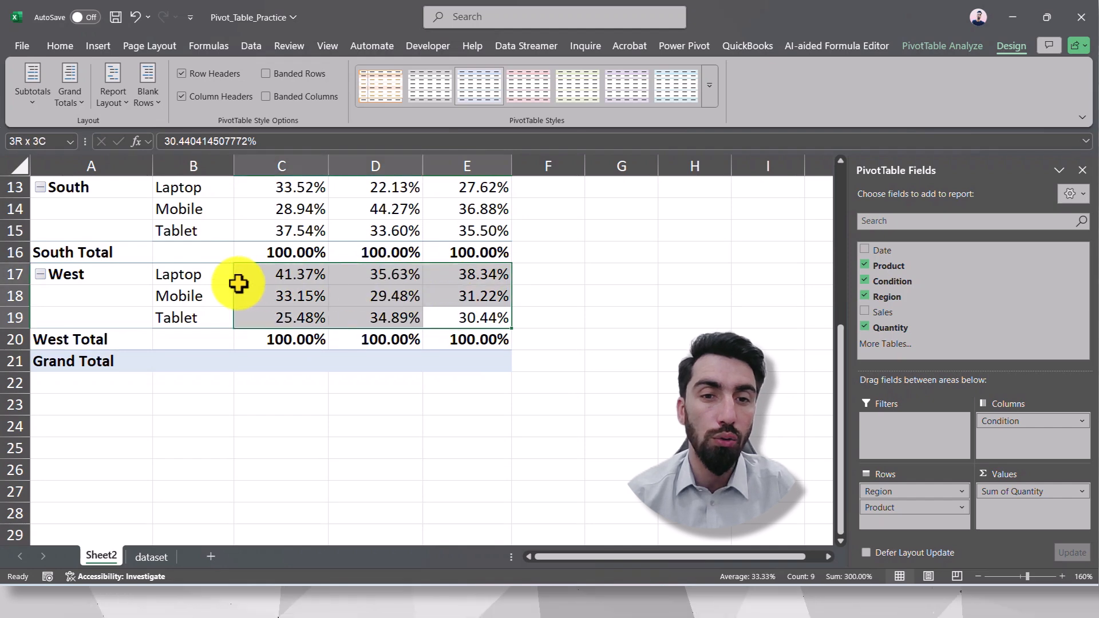
pyautogui.click(455, 341)
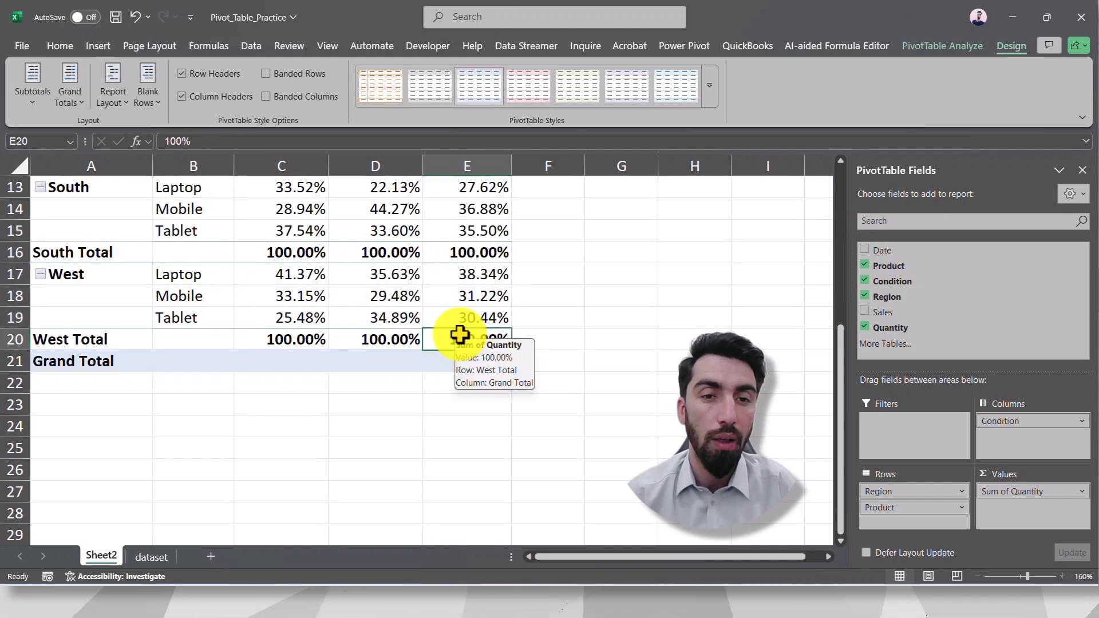
pyautogui.scroll(4, 460, 335)
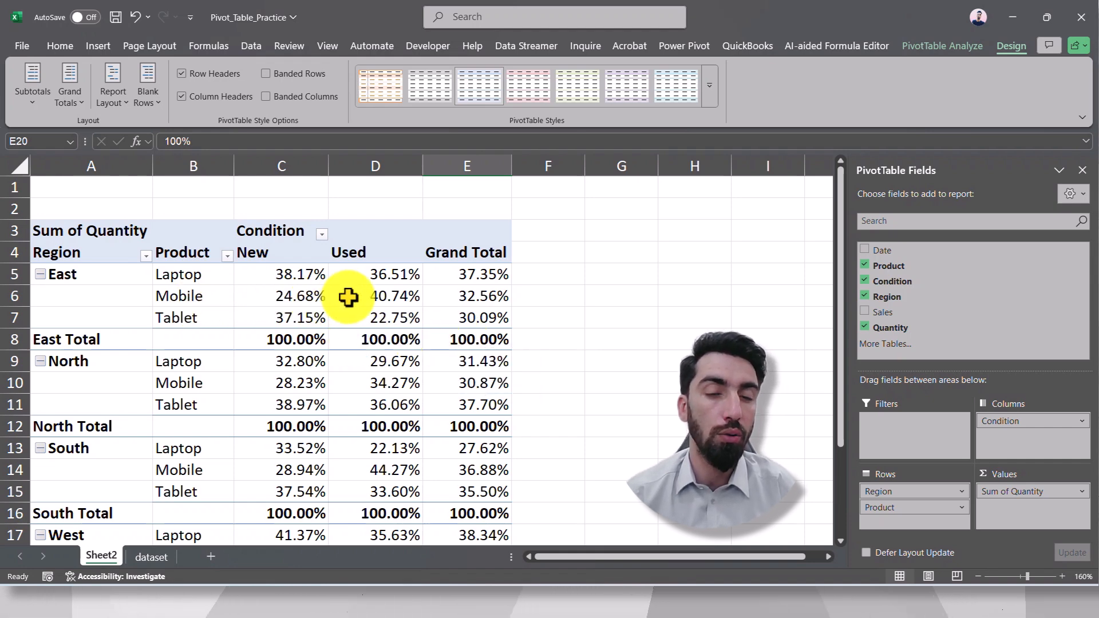
# - Review the East region's New product shares and the East Total cells under New, Used and Grand Total
pyautogui.moveTo(292, 277); pyautogui.dragTo(289, 318)
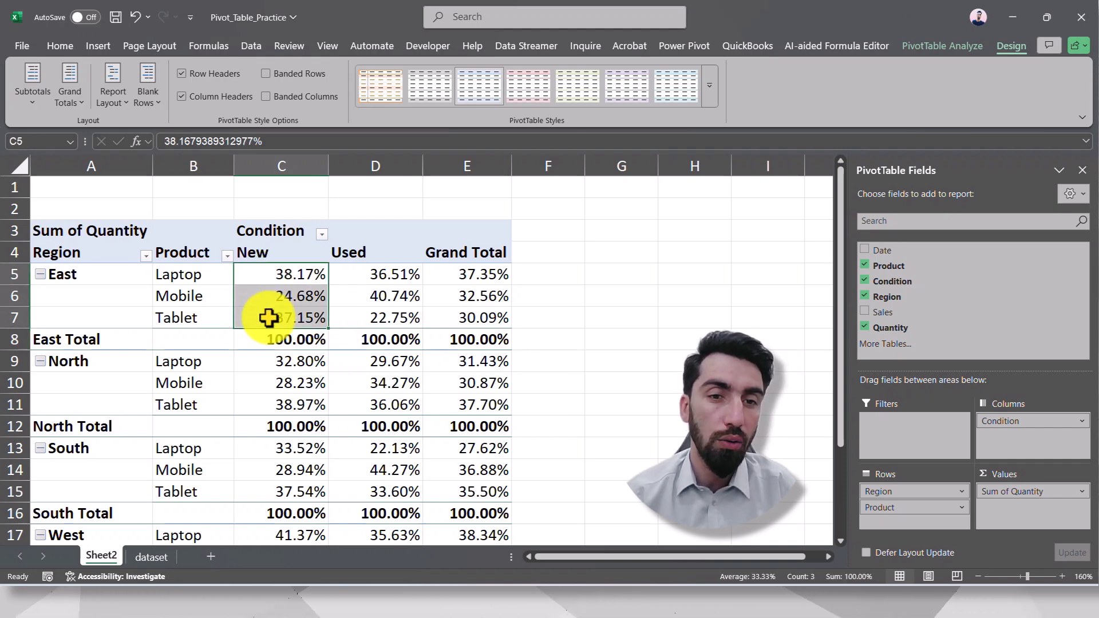
pyautogui.moveTo(269, 317); pyautogui.dragTo(270, 318)
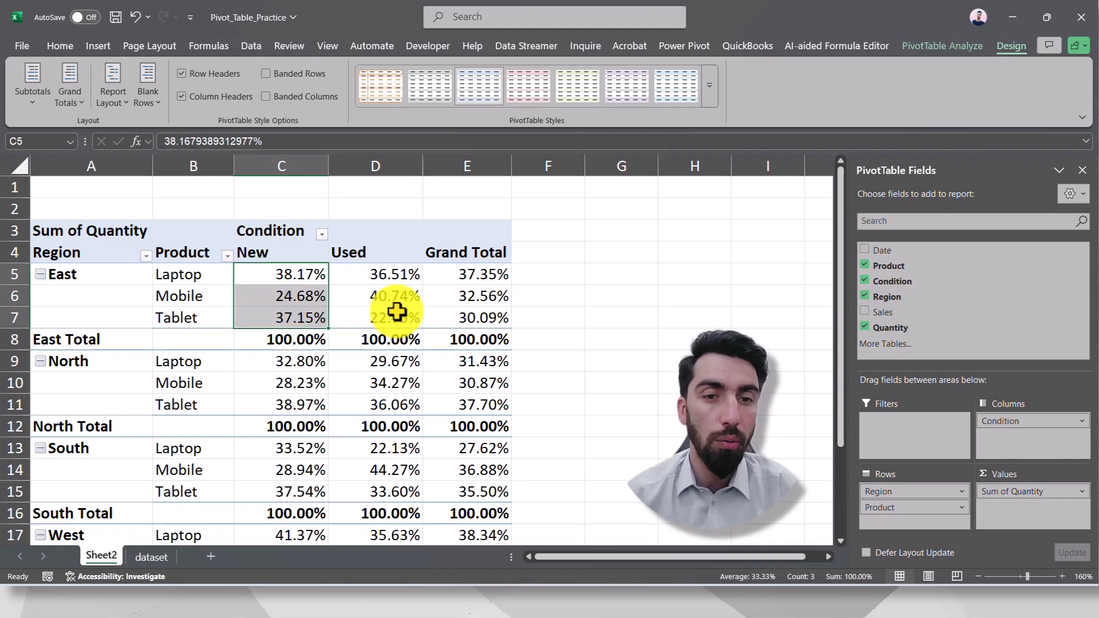
pyautogui.click(462, 342)
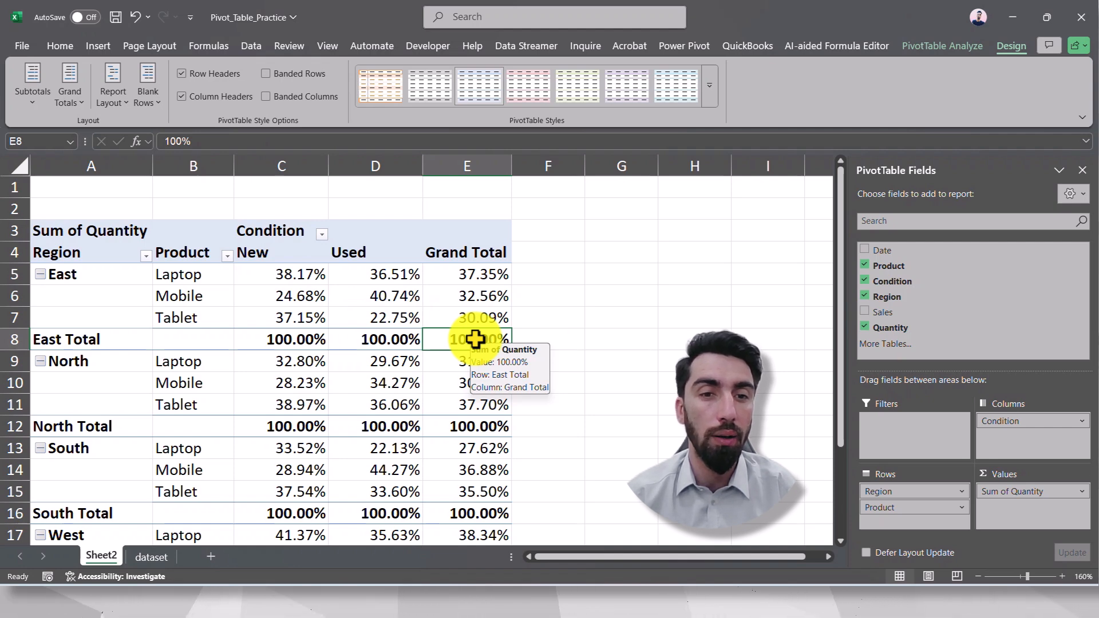
pyautogui.click(293, 336)
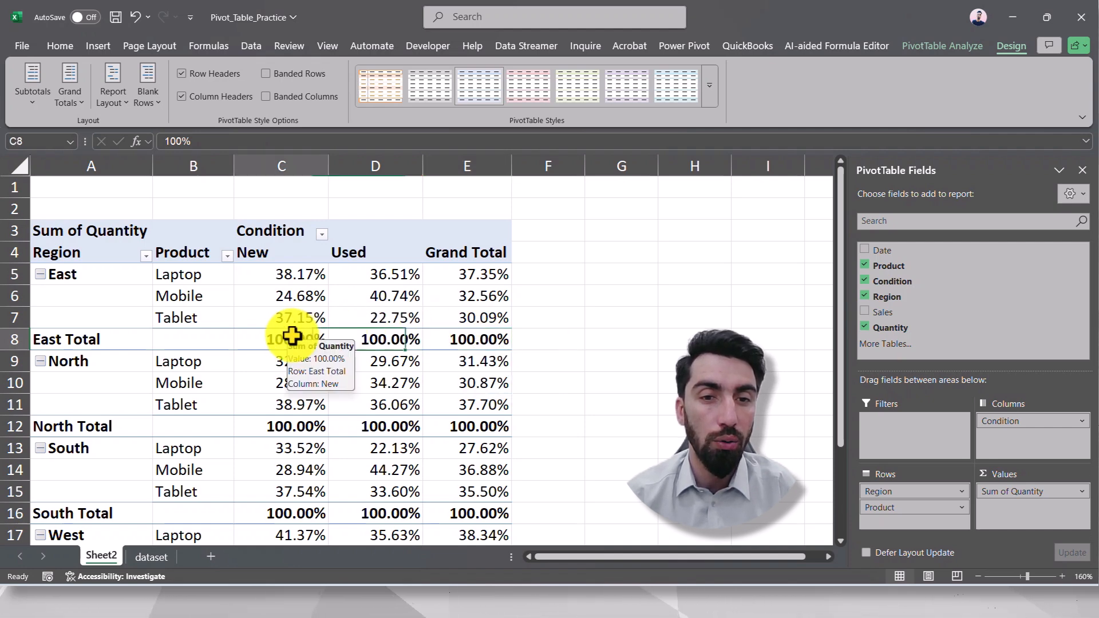
pyautogui.click(386, 338)
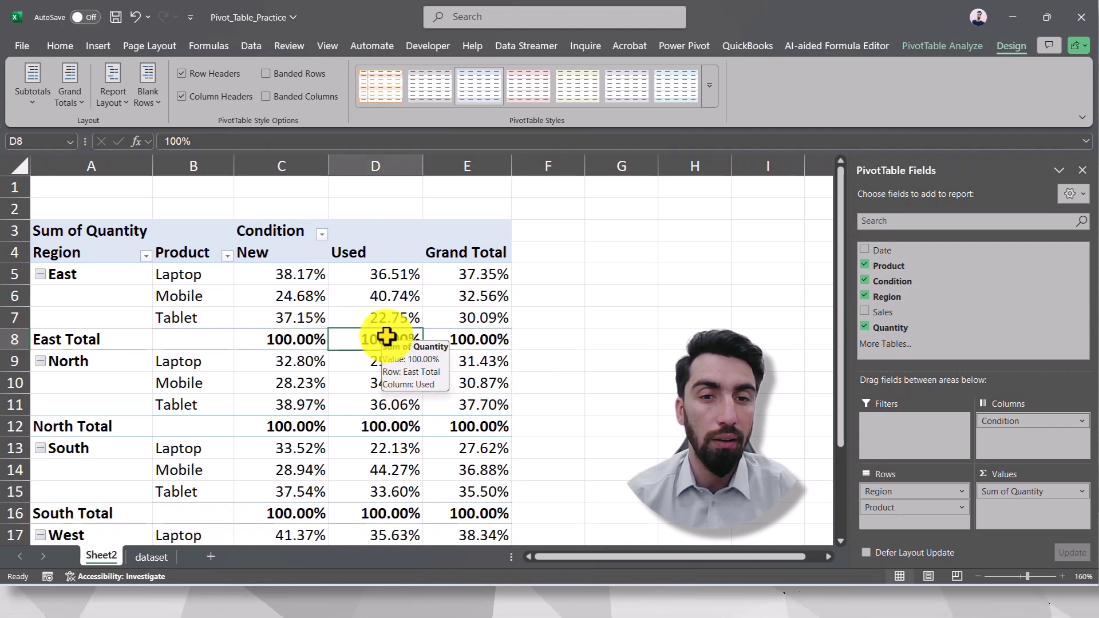
pyautogui.click(466, 339)
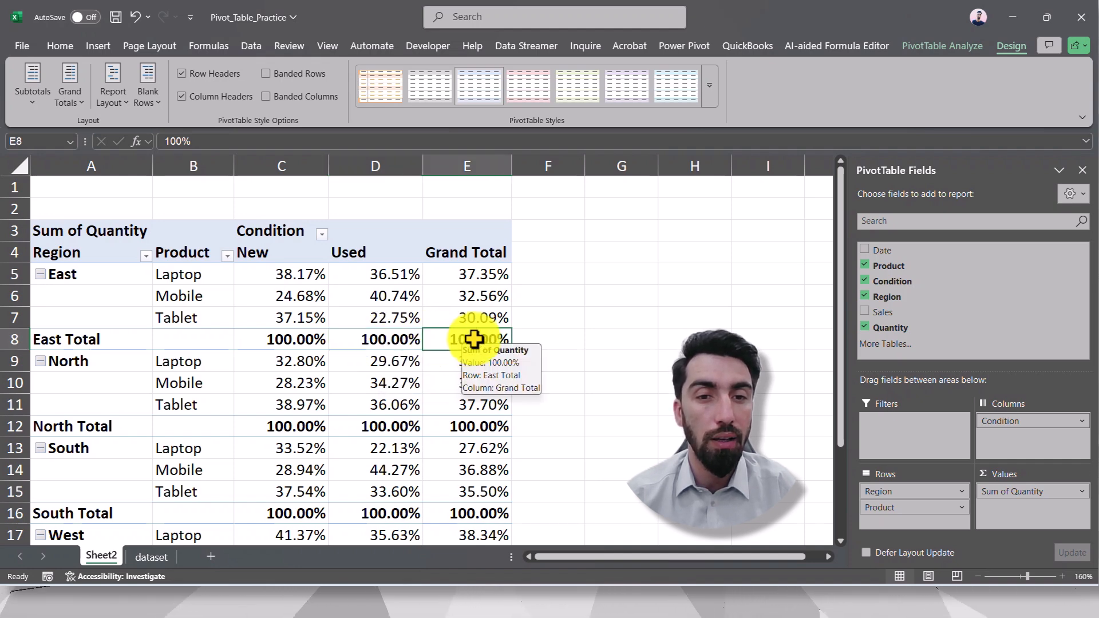
pyautogui.click(301, 339)
pyautogui.click(372, 339)
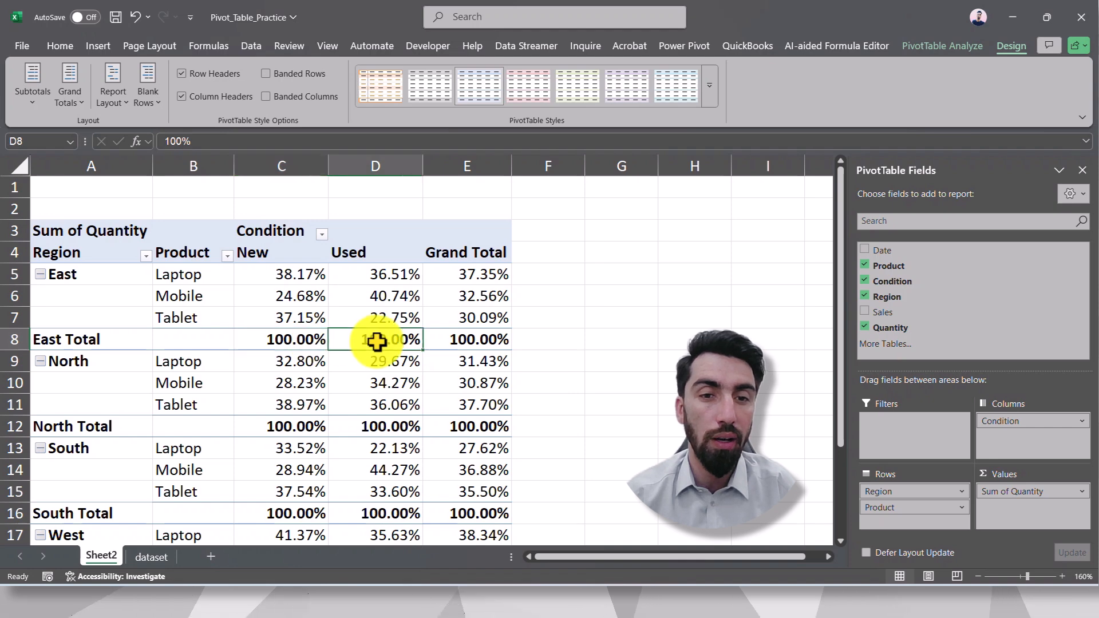
pyautogui.click(465, 339)
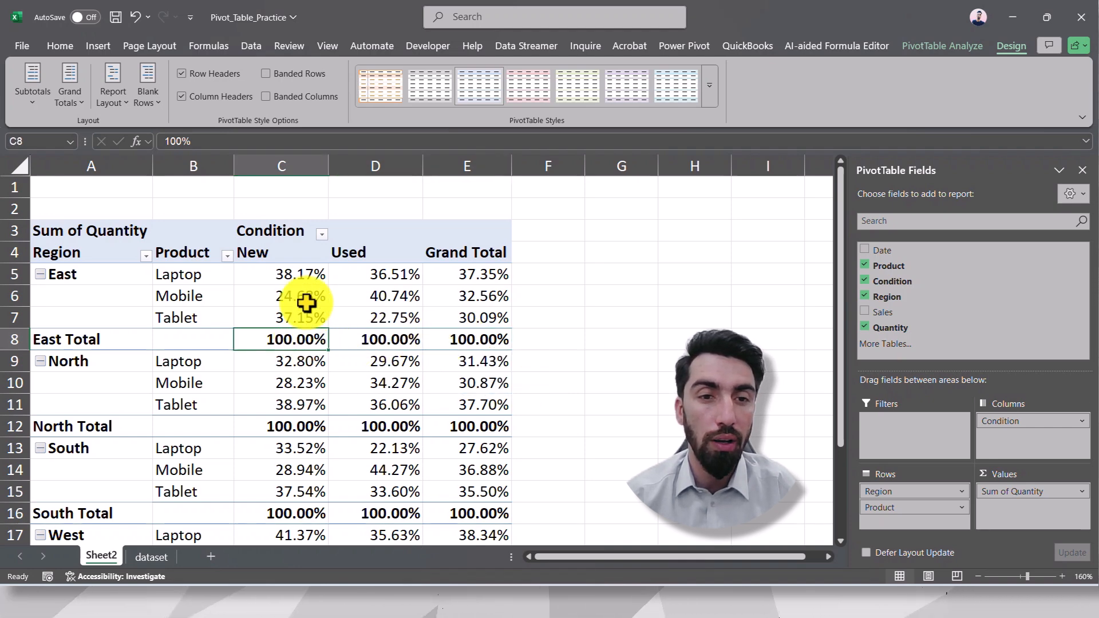
# - Compare the East product shares in each of the New, Used and Grand Total columns with the East Total row
pyautogui.moveTo(292, 277); pyautogui.dragTo(285, 319)
pyautogui.moveTo(393, 277); pyautogui.dragTo(376, 321)
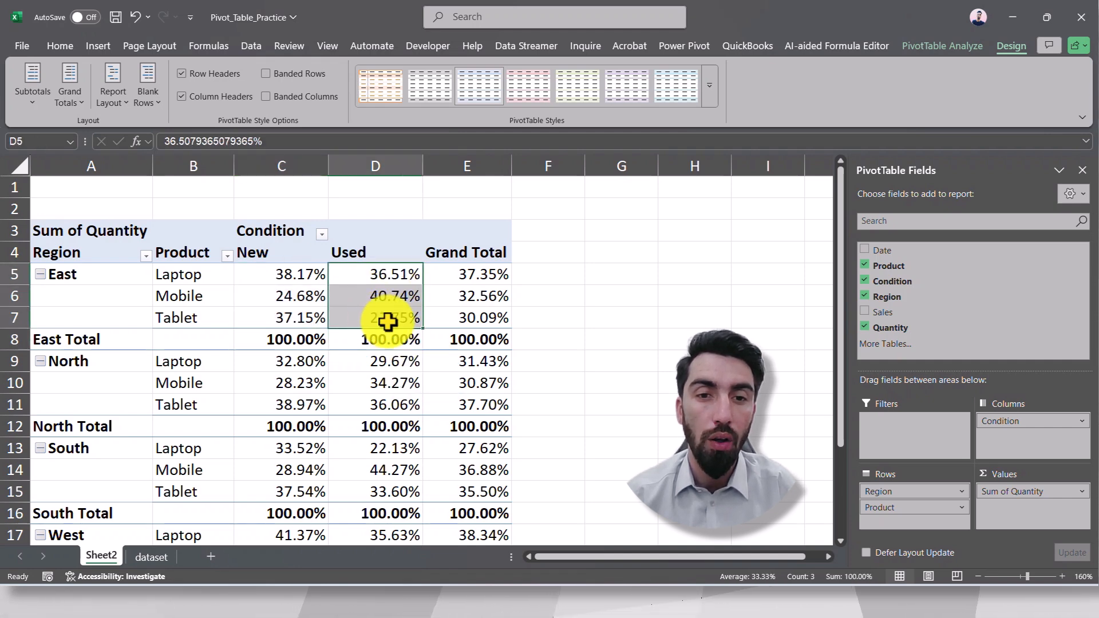
pyautogui.moveTo(467, 278); pyautogui.dragTo(461, 325)
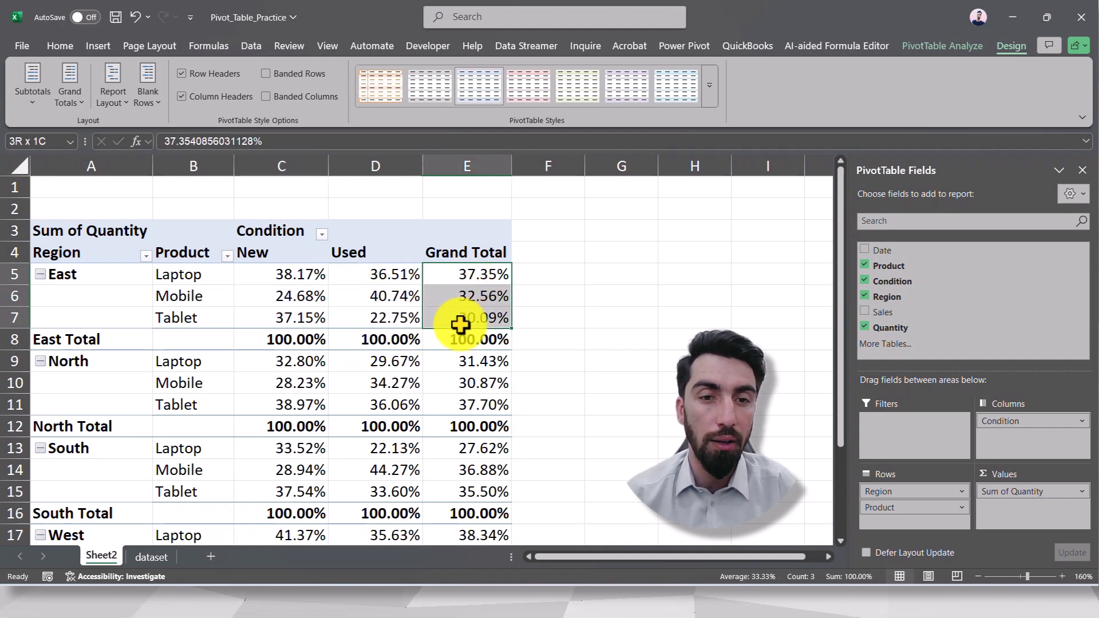
pyautogui.moveTo(285, 343); pyautogui.dragTo(449, 333)
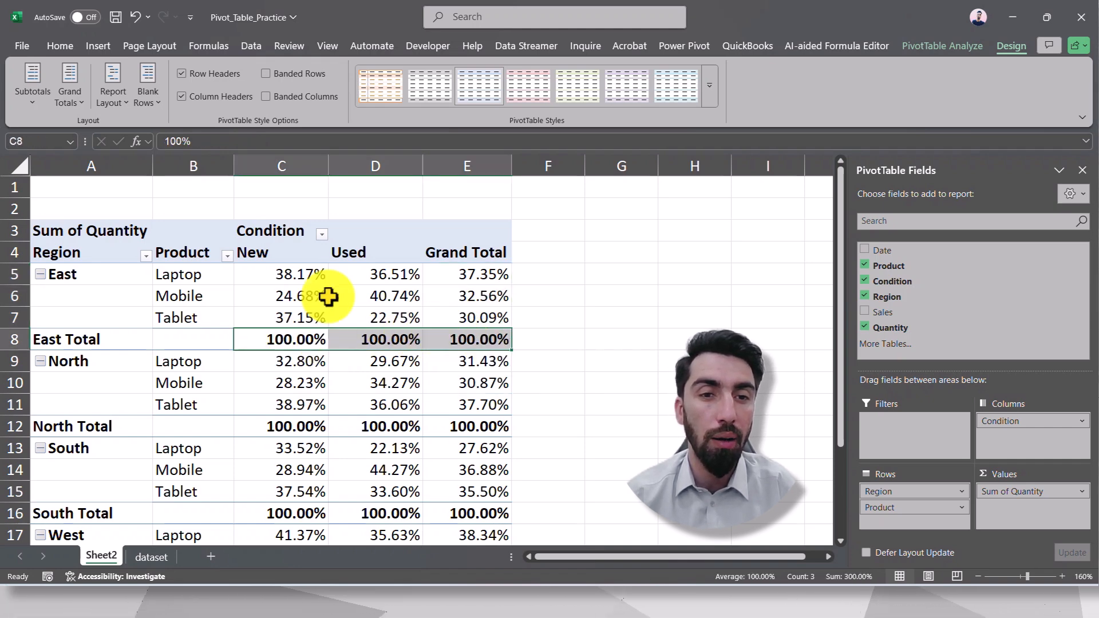
pyautogui.click(288, 282)
pyautogui.moveTo(289, 283); pyautogui.dragTo(294, 338)
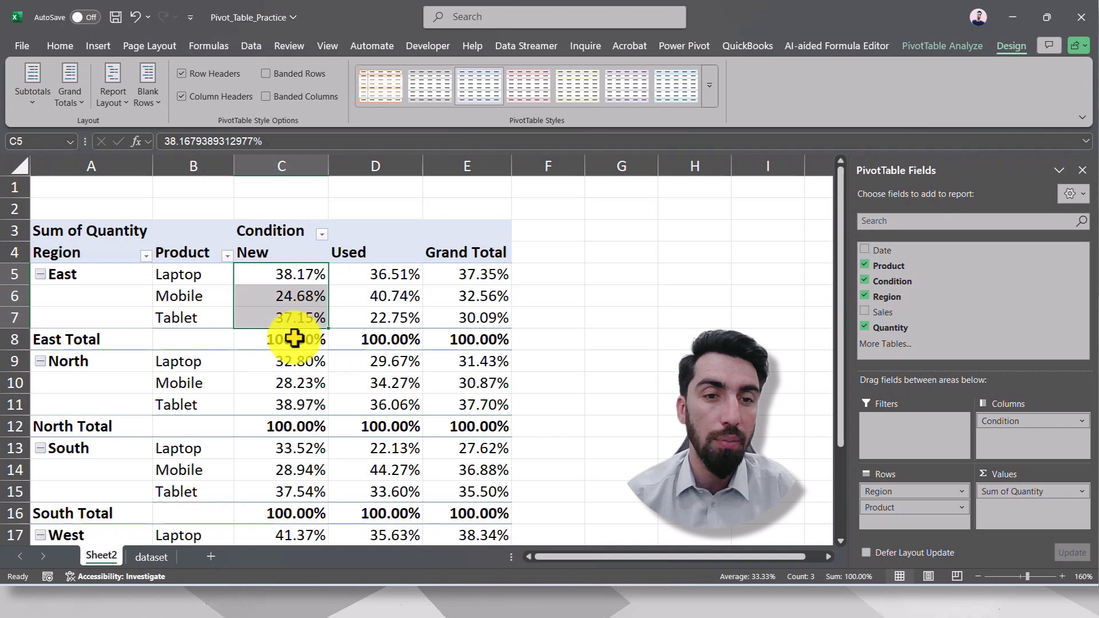
pyautogui.click(295, 339)
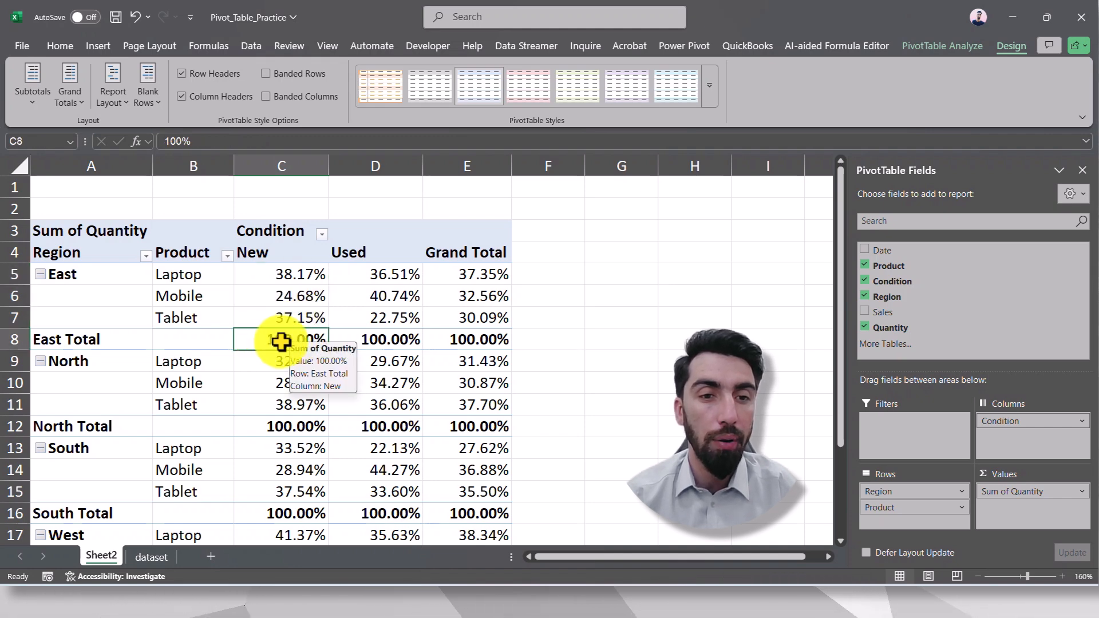
pyautogui.click(373, 341)
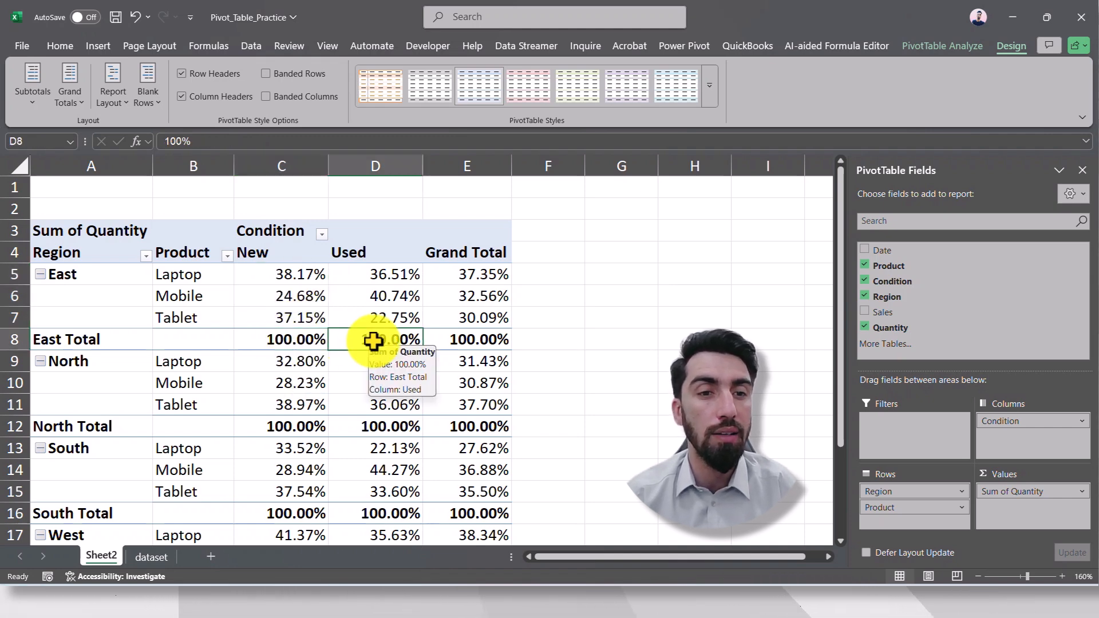
pyautogui.click(467, 344)
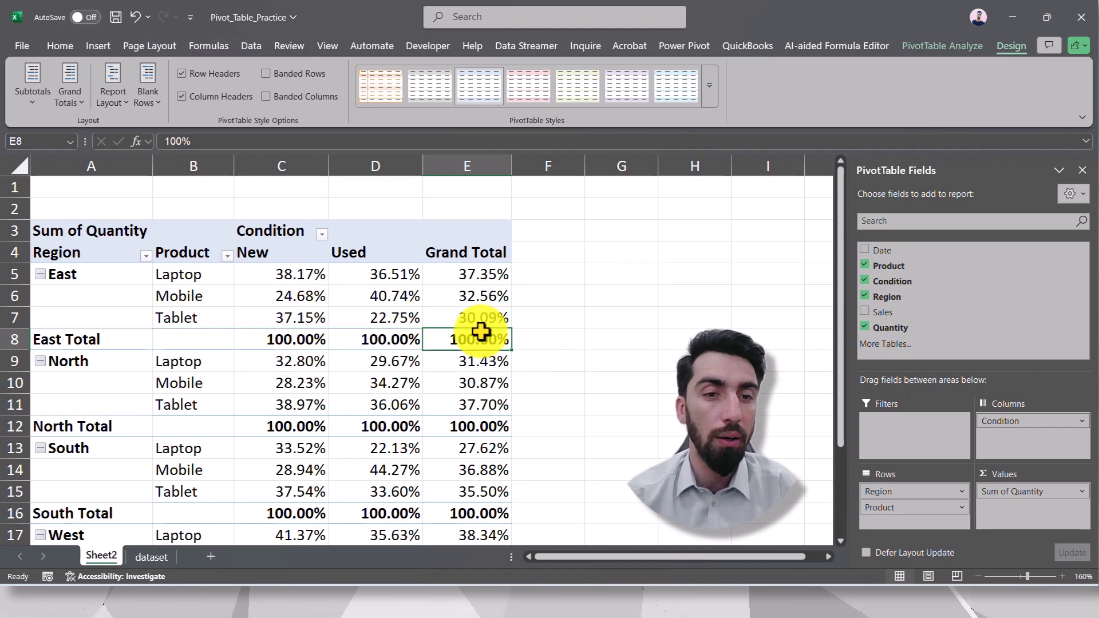
# - Switch to the ChatGPT page in the browser and read the Difference From explanation, formula and example
pyautogui.moveTo(368, 372)
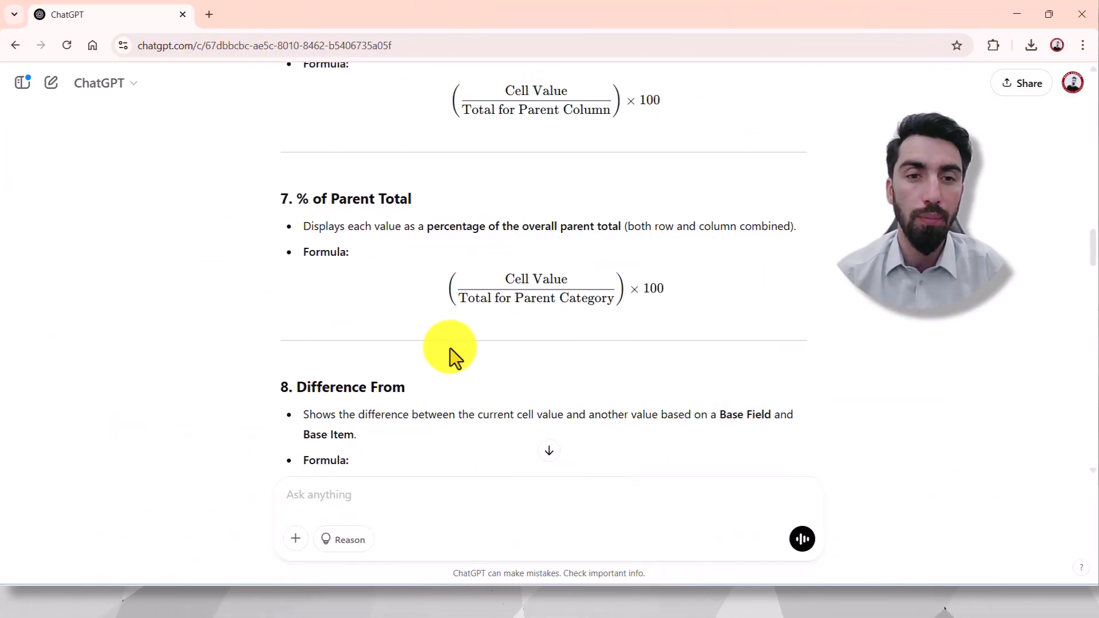
pyautogui.scroll(-3, 450, 348)
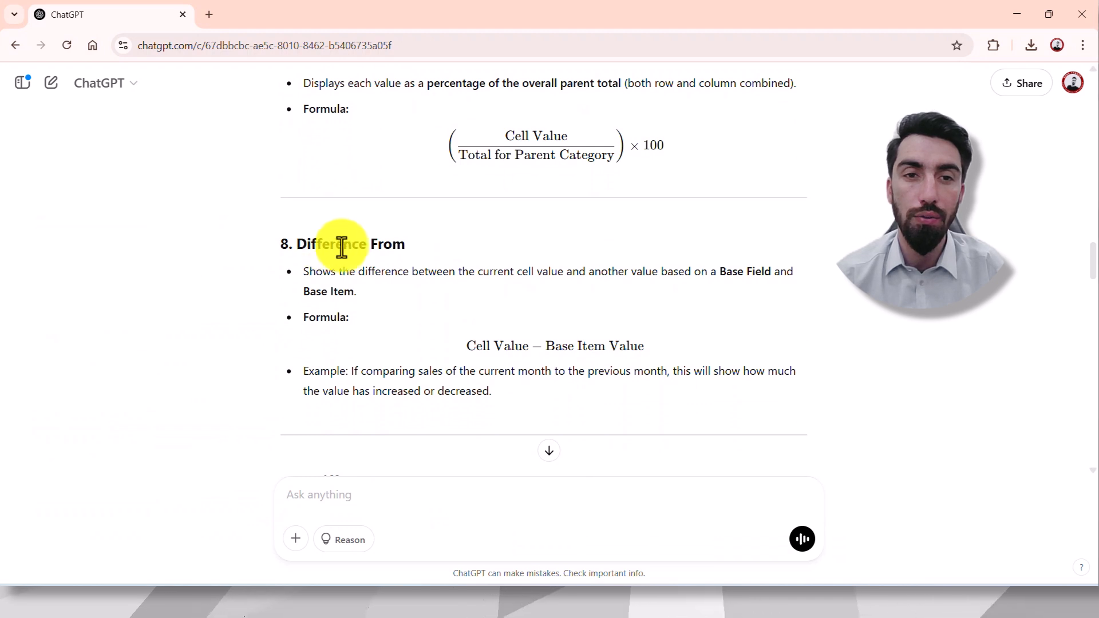
pyautogui.scroll(1, 395, 249)
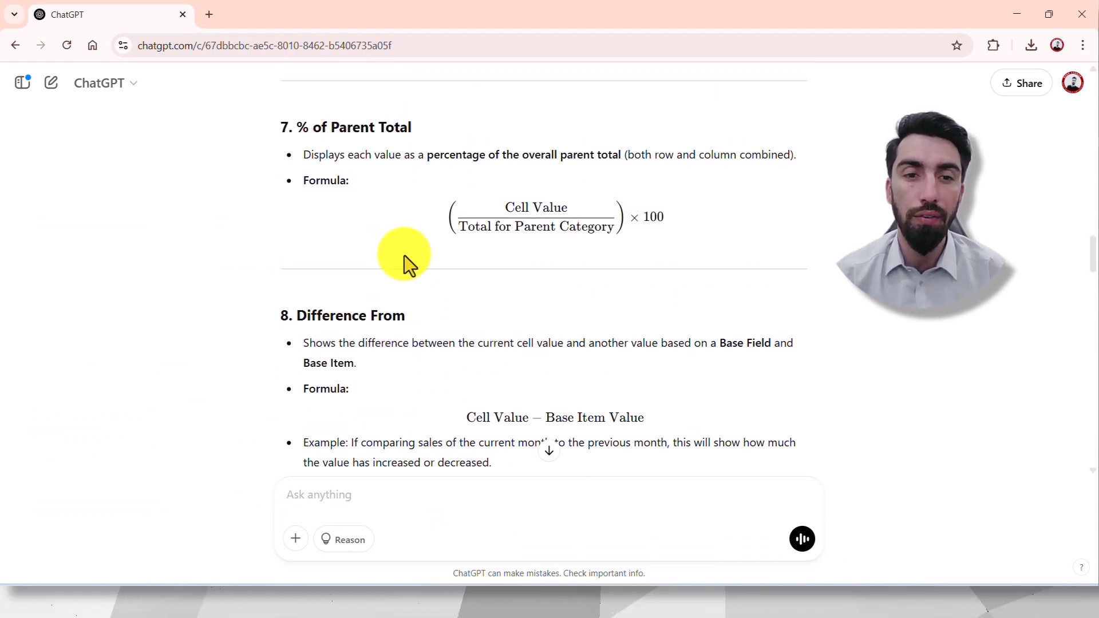
pyautogui.scroll(-1, 414, 266)
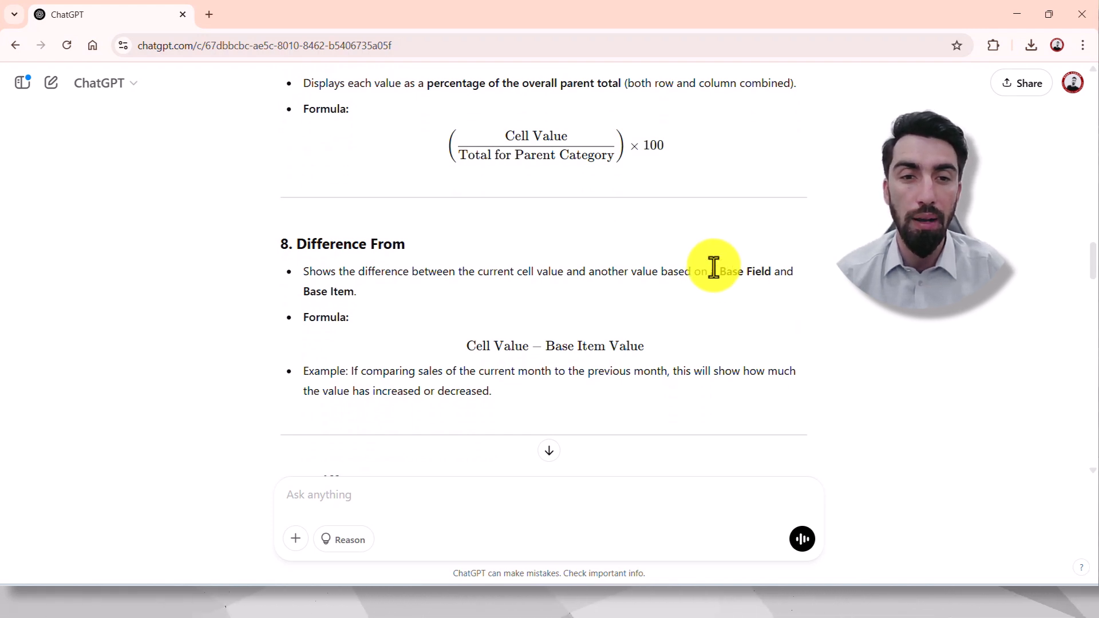
pyautogui.scroll(-1, 475, 340)
pyautogui.moveTo(464, 278); pyautogui.dragTo(544, 280)
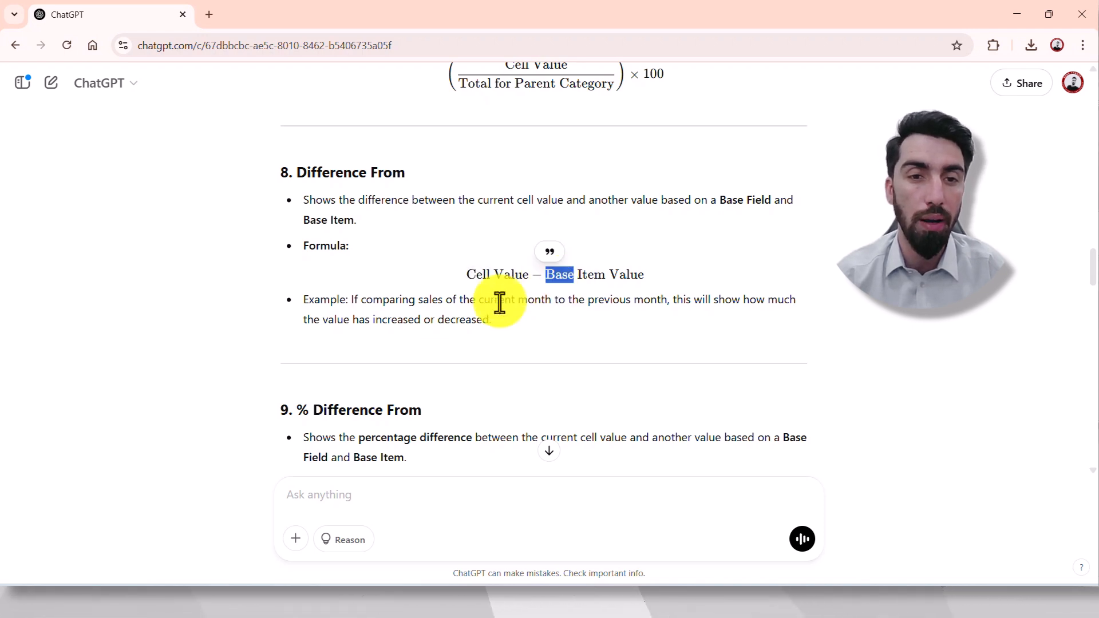
pyautogui.click(432, 311)
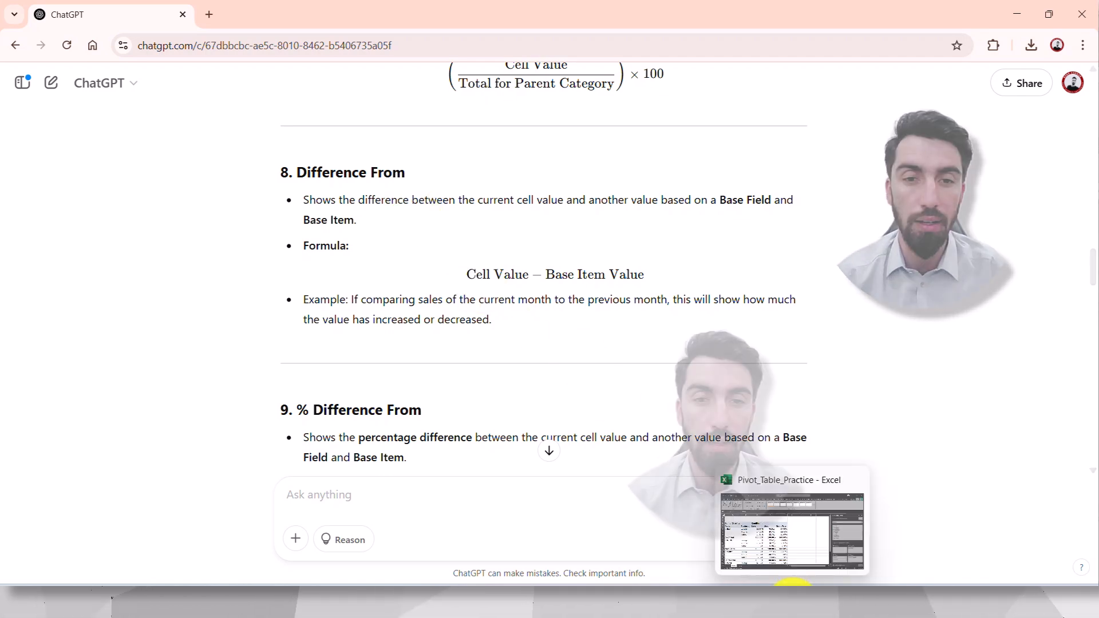
# - Switch back to the Pivot_Table_Practice workbook in Excel and set the Sum of Quantity values to No Calculation
pyautogui.click(790, 582)
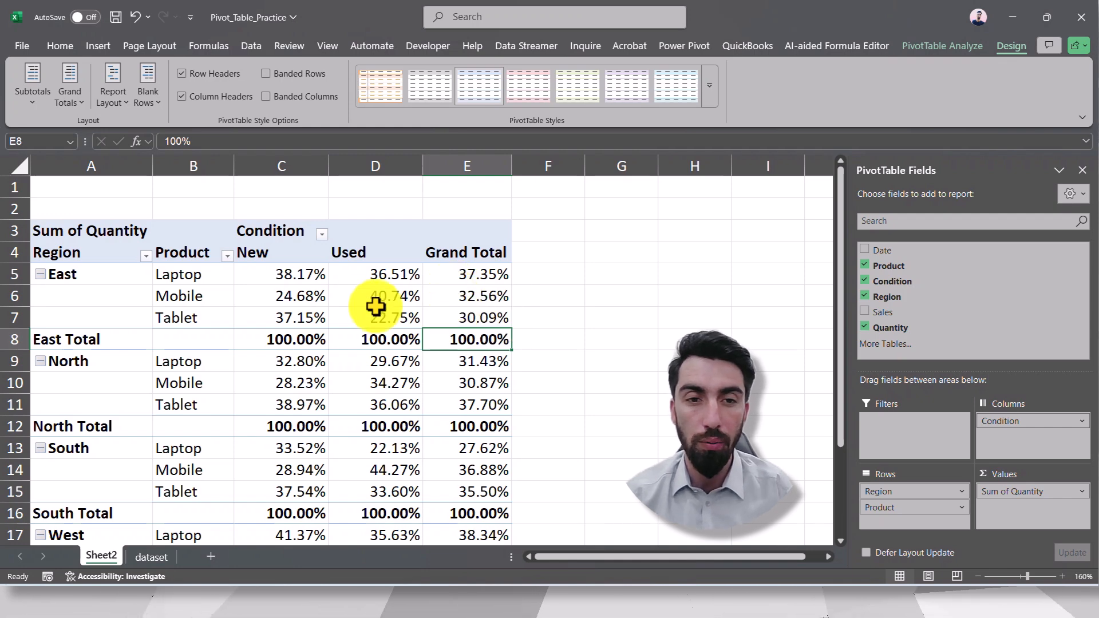
pyautogui.click(290, 277)
pyautogui.rightClick(290, 276)
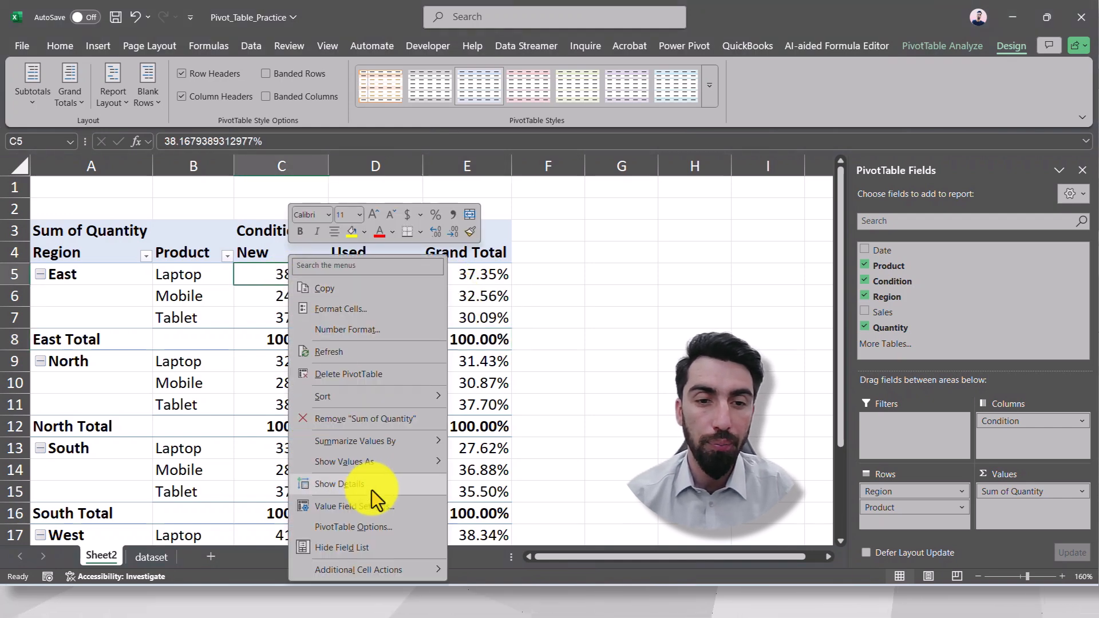
pyautogui.moveTo(383, 464)
pyautogui.click(503, 258)
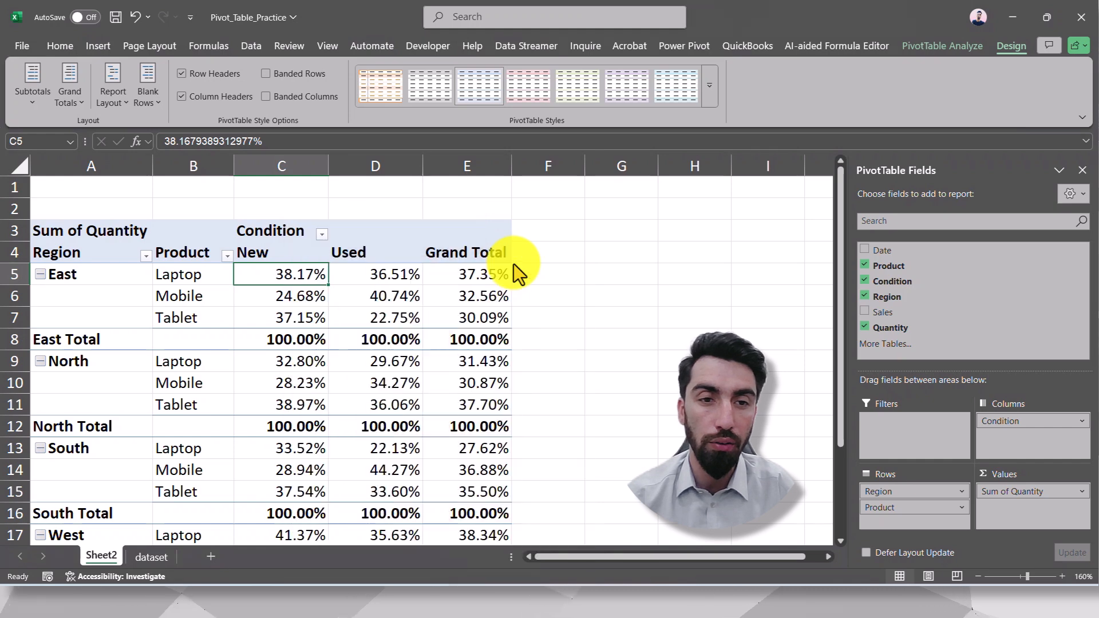
pyautogui.click(340, 317)
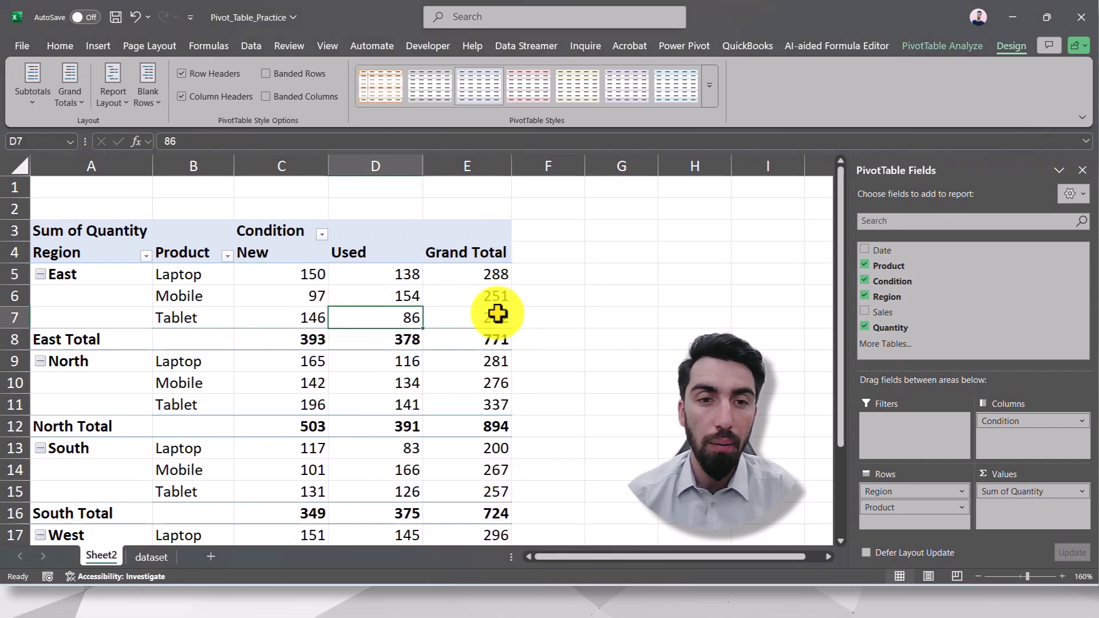
# - Remove Product from the PivotTable rows and Condition from its columns, leaving only Region and Sum of Quantity
pyautogui.moveTo(497, 314)
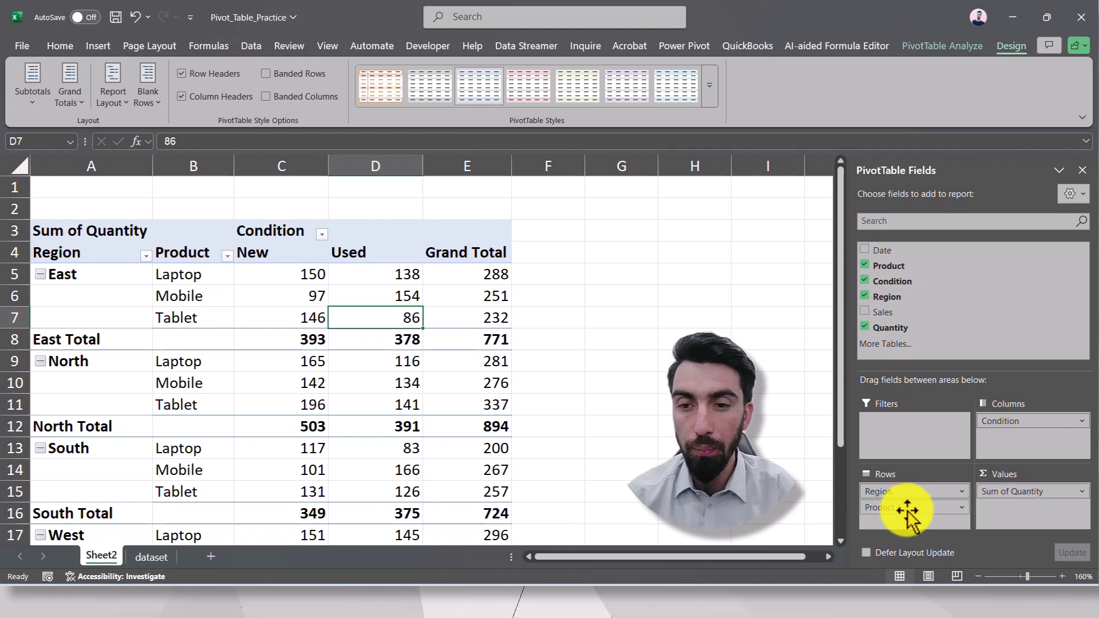
pyautogui.moveTo(911, 508); pyautogui.dragTo(727, 458)
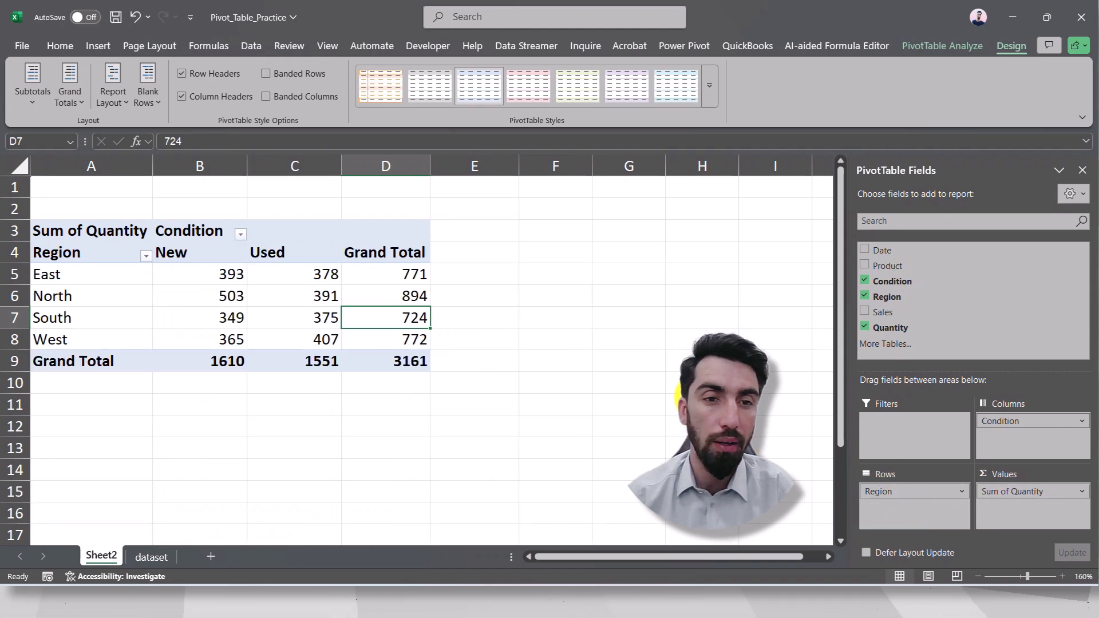
pyautogui.moveTo(1005, 424); pyautogui.dragTo(792, 351)
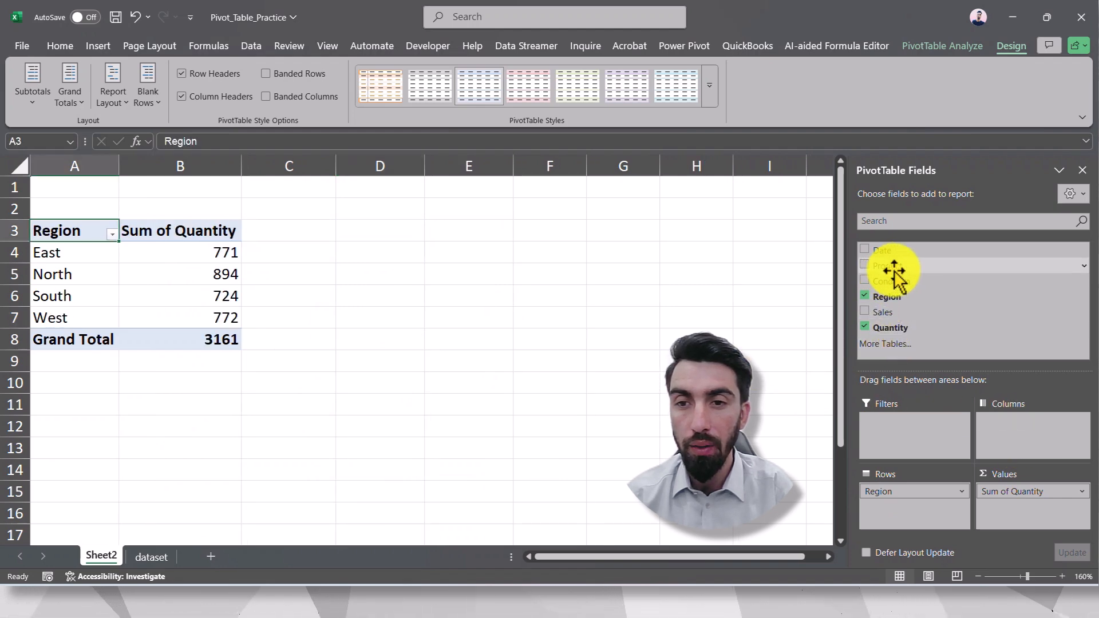
# - Compare the Sum of Quantity values of the East, North, South and West regions
pyautogui.click(223, 254)
pyautogui.click(216, 290)
pyautogui.click(213, 255)
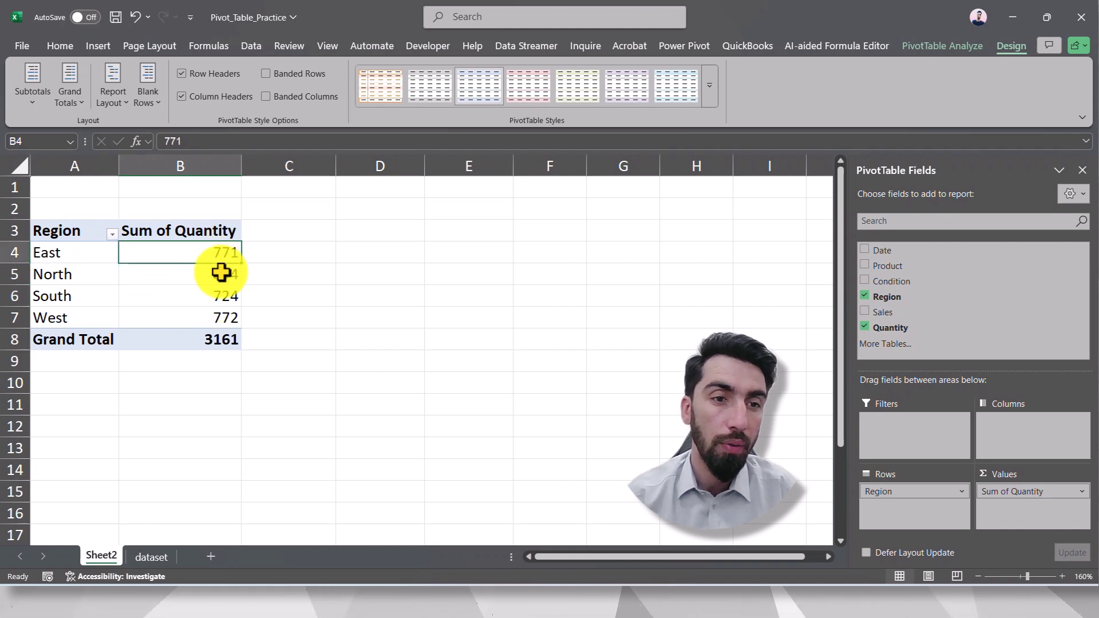
pyautogui.click(220, 272)
pyautogui.click(209, 249)
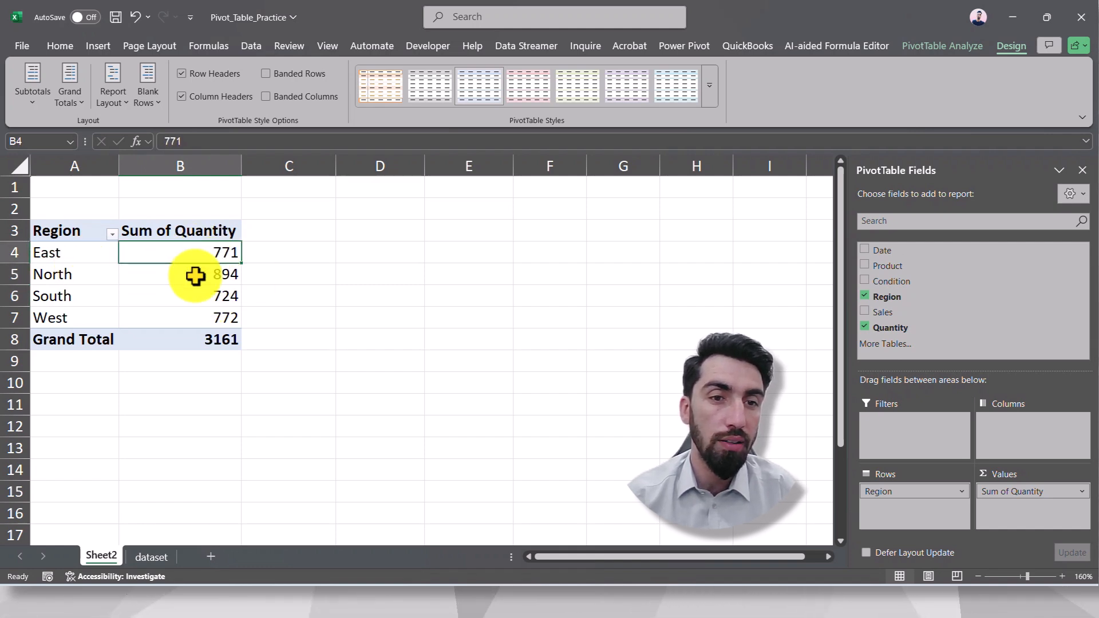
pyautogui.click(201, 276)
pyautogui.click(197, 297)
pyautogui.click(208, 319)
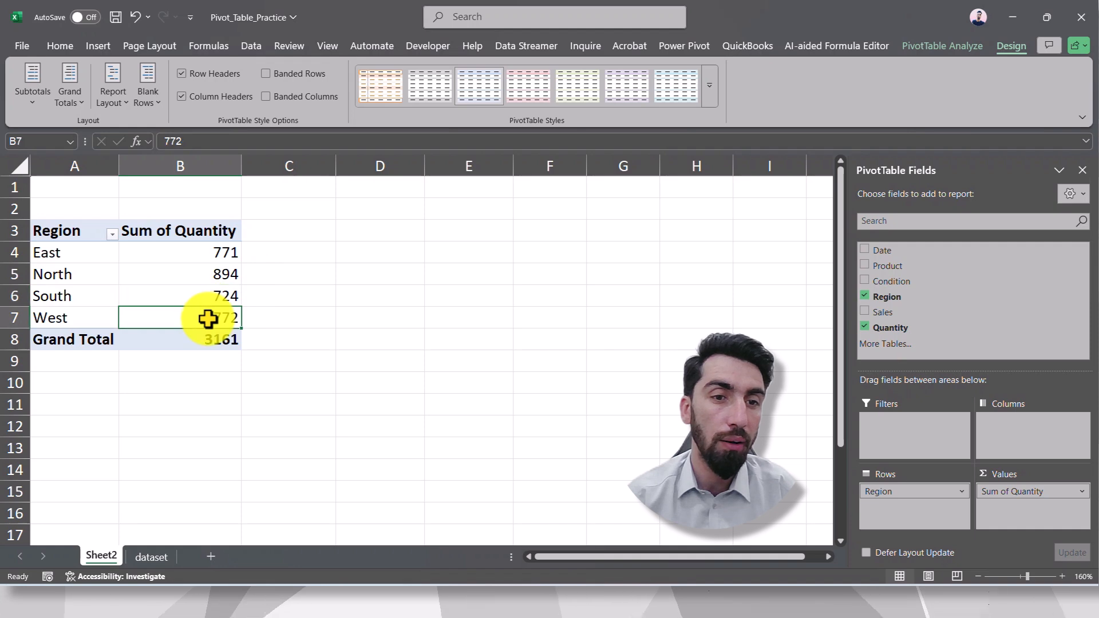
# - Examine the East quantity as the base value against the North and South quantities
pyautogui.click(200, 252)
pyautogui.rightClick(203, 254)
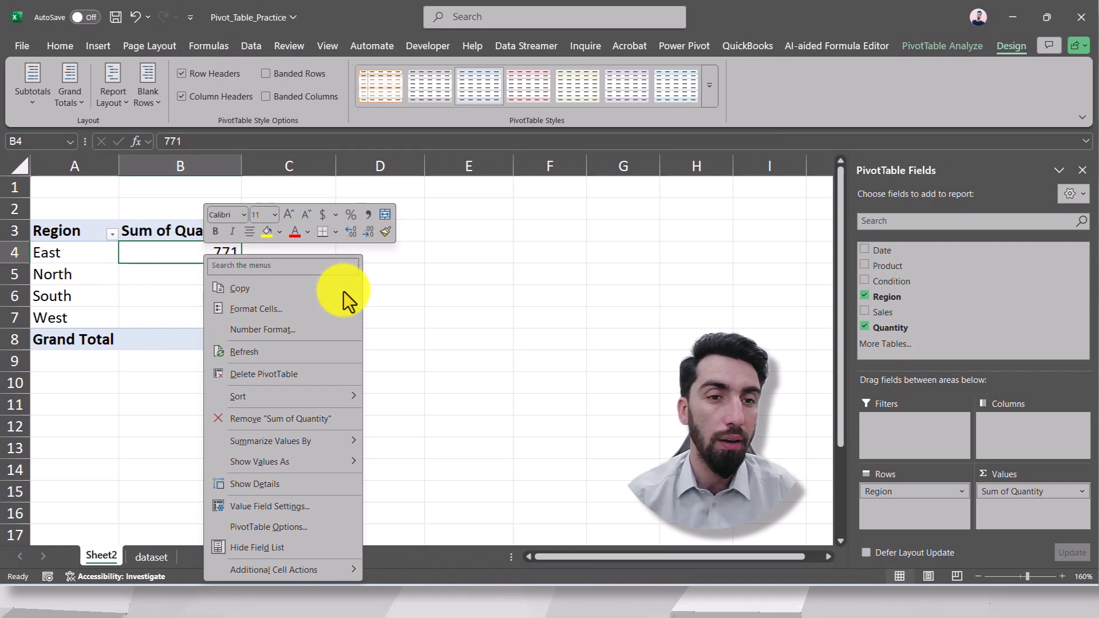
pyautogui.click(412, 292)
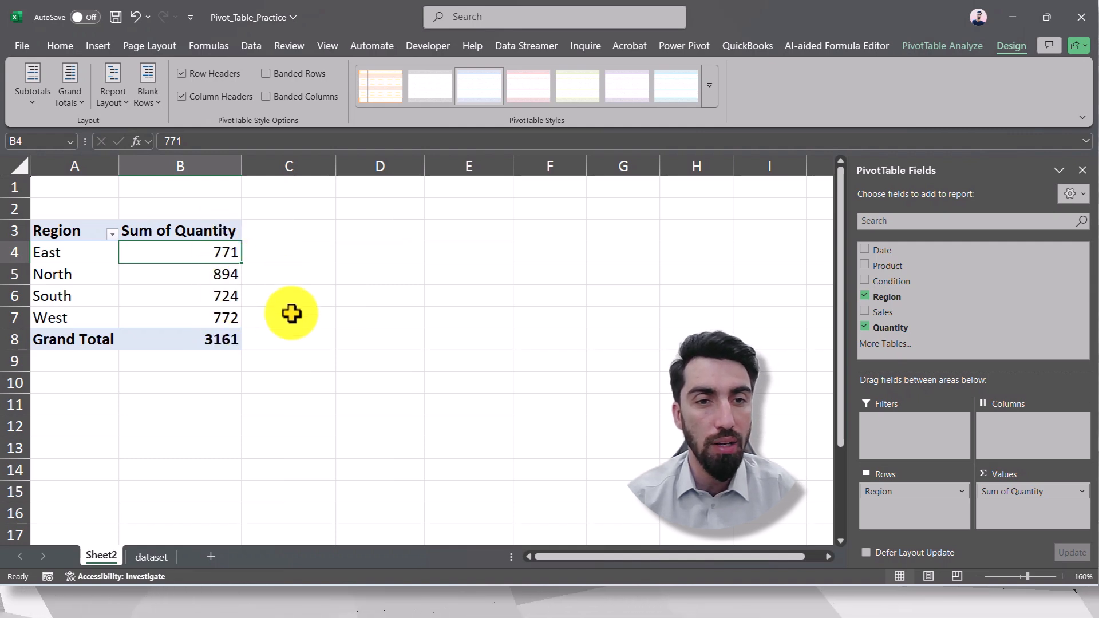
pyautogui.moveTo(194, 253)
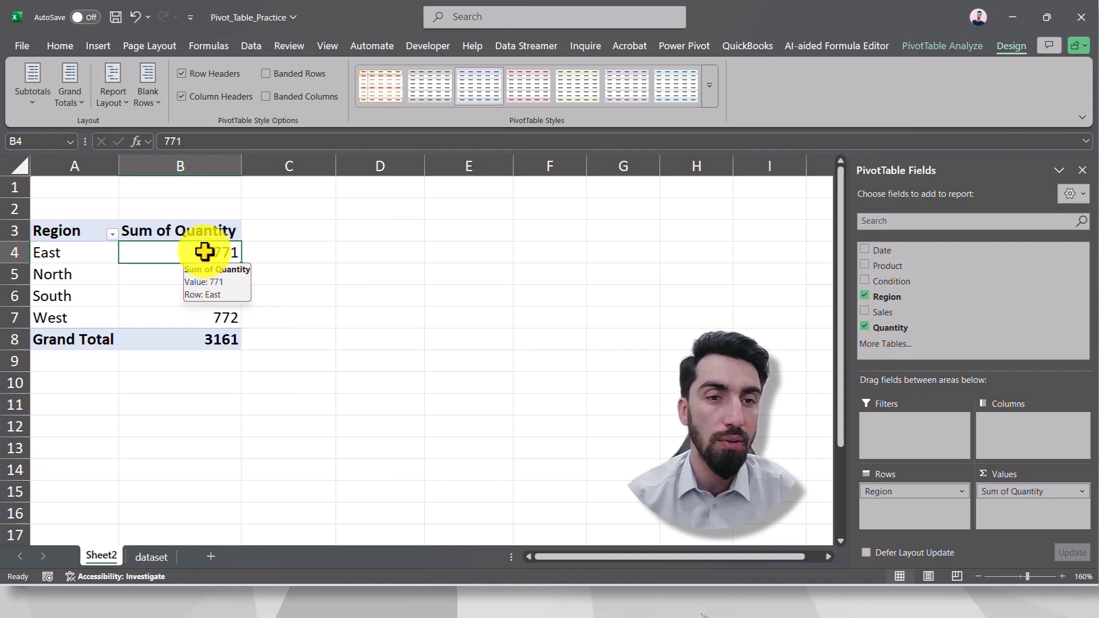
pyautogui.click(290, 268)
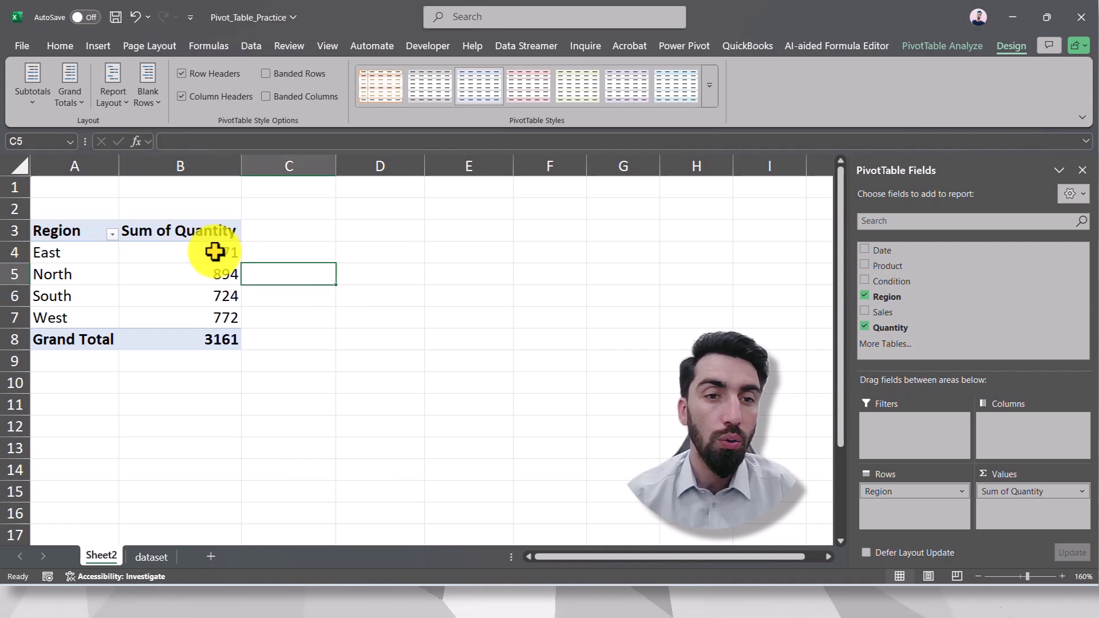
pyautogui.click(216, 251)
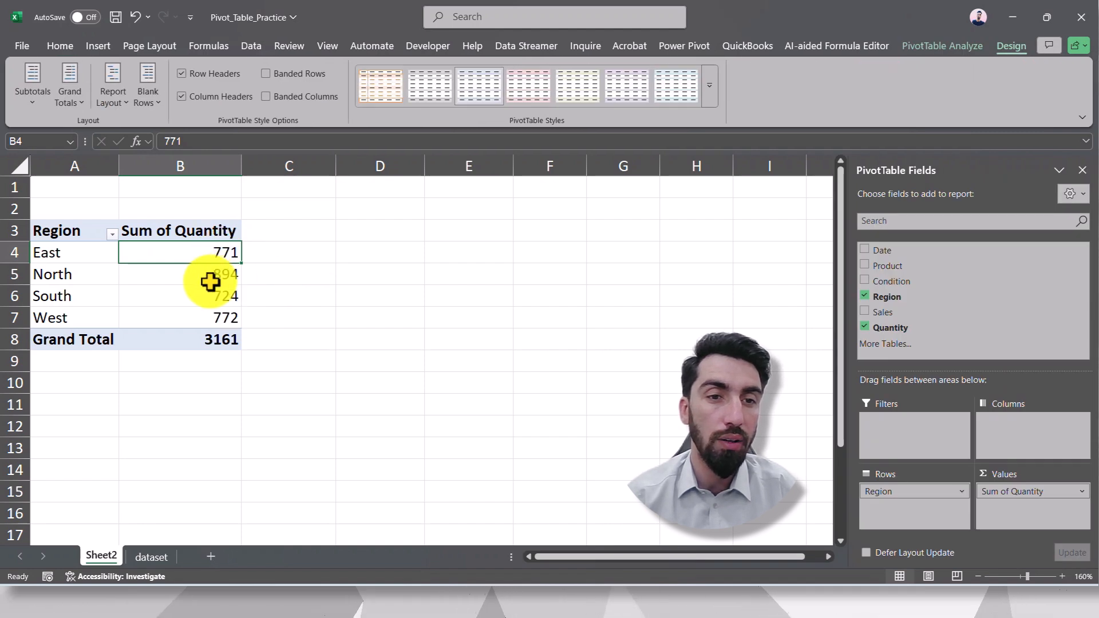
pyautogui.click(217, 295)
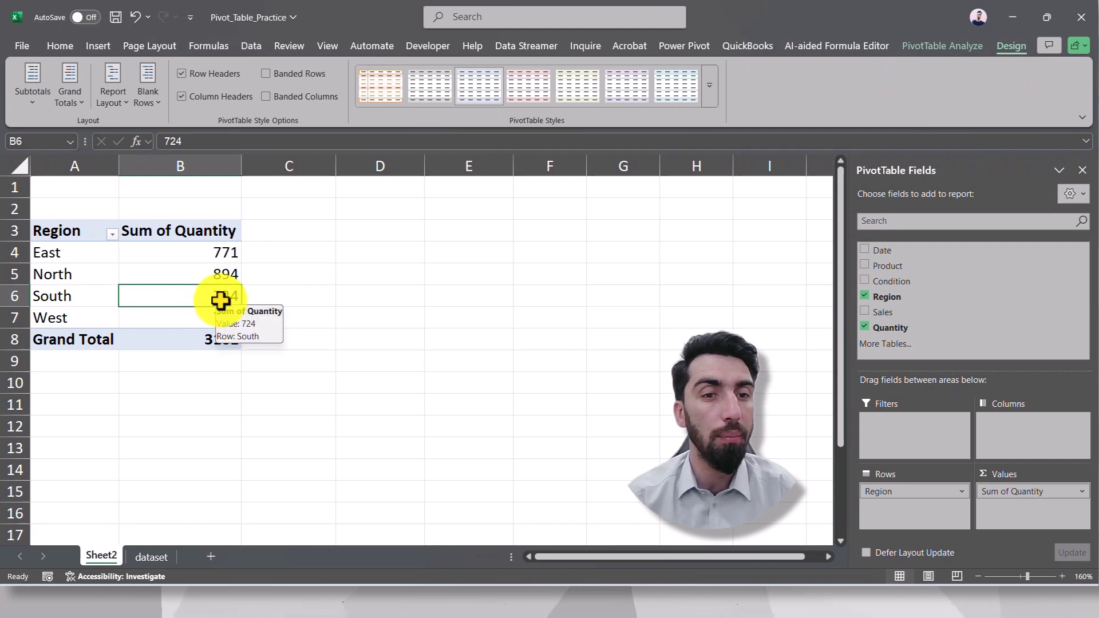
# - Show Sum of Quantity as Difference From, with Region as the base field and East as the base item
pyautogui.rightClick(204, 255)
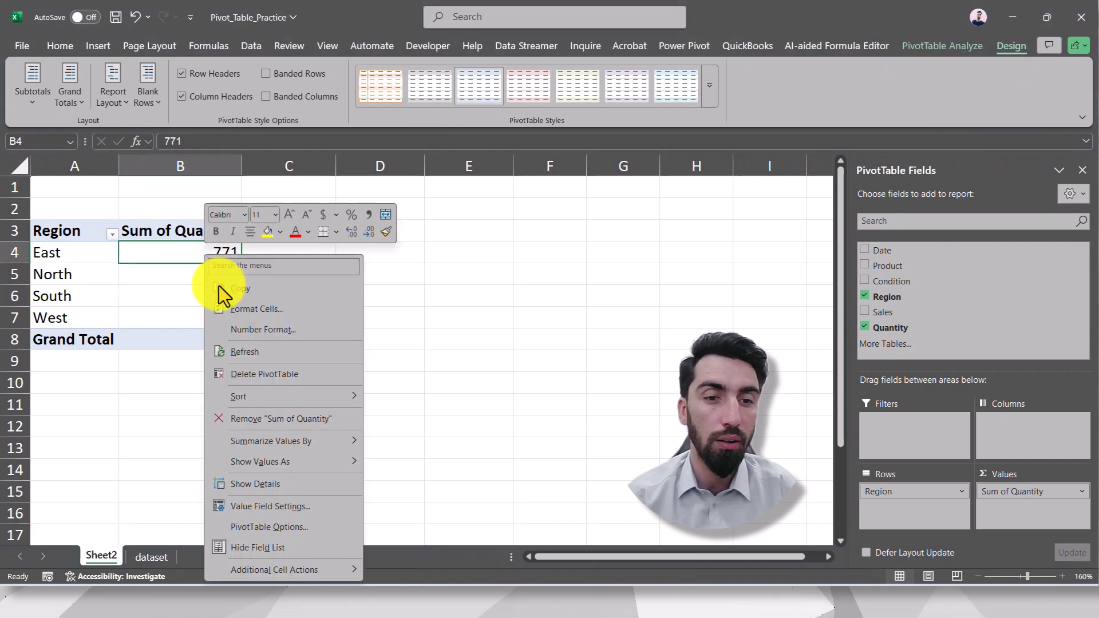
pyautogui.moveTo(292, 465)
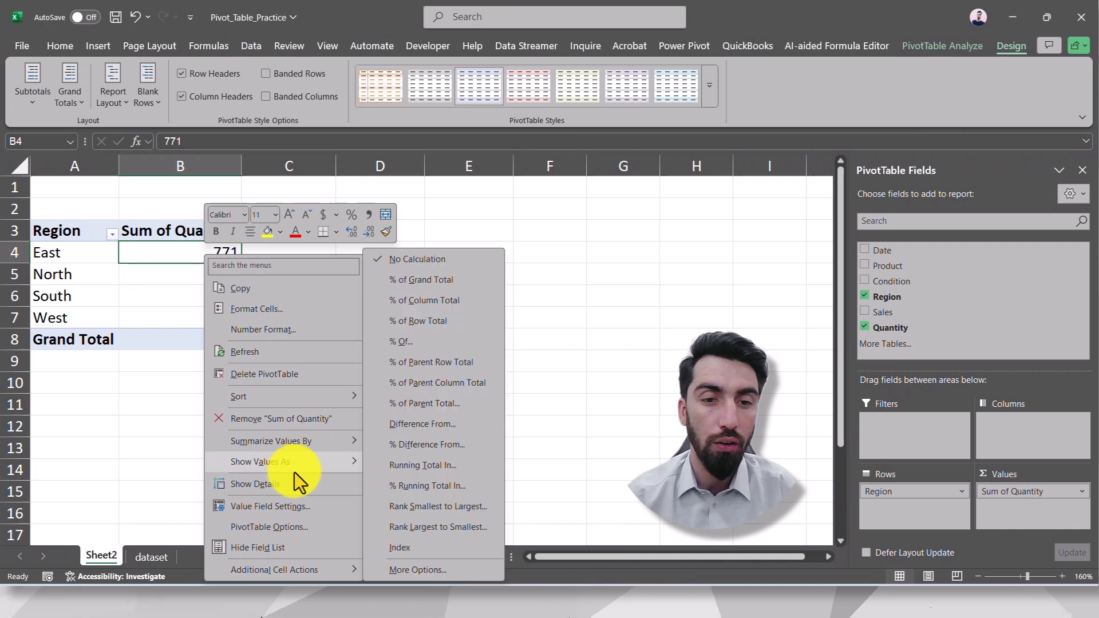
pyautogui.click(418, 430)
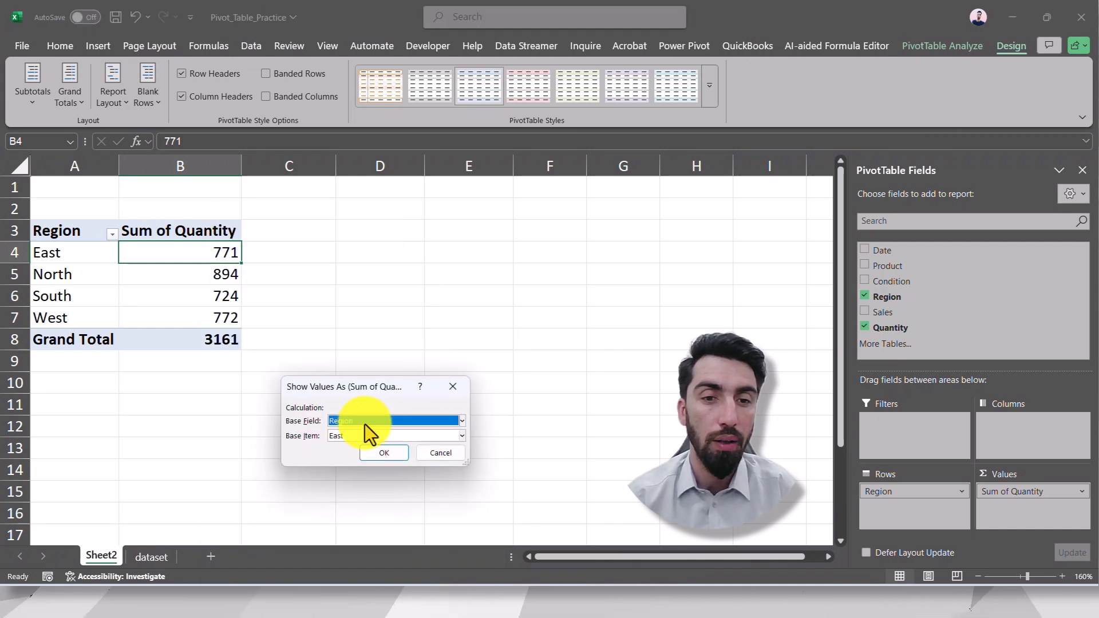
pyautogui.moveTo(353, 394); pyautogui.dragTo(321, 205)
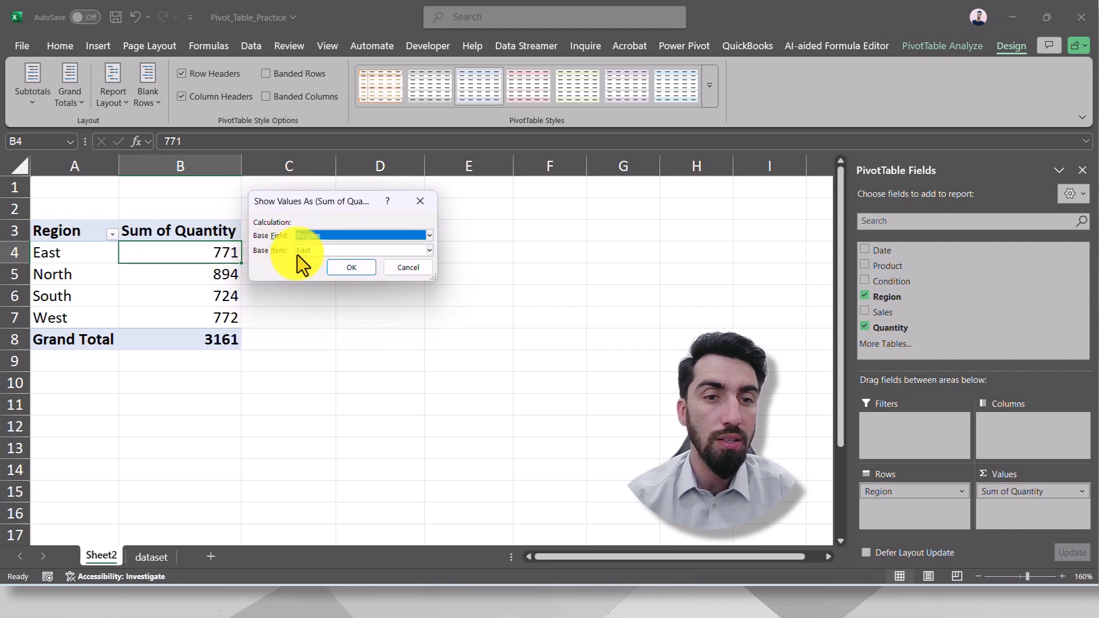
pyautogui.click(337, 252)
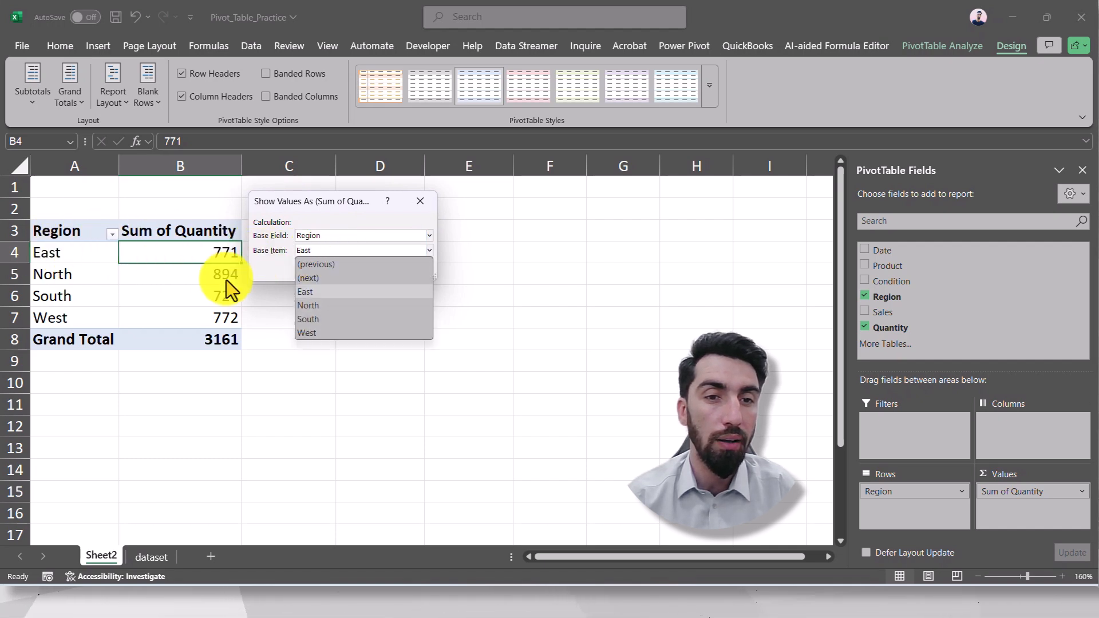
pyautogui.click(311, 294)
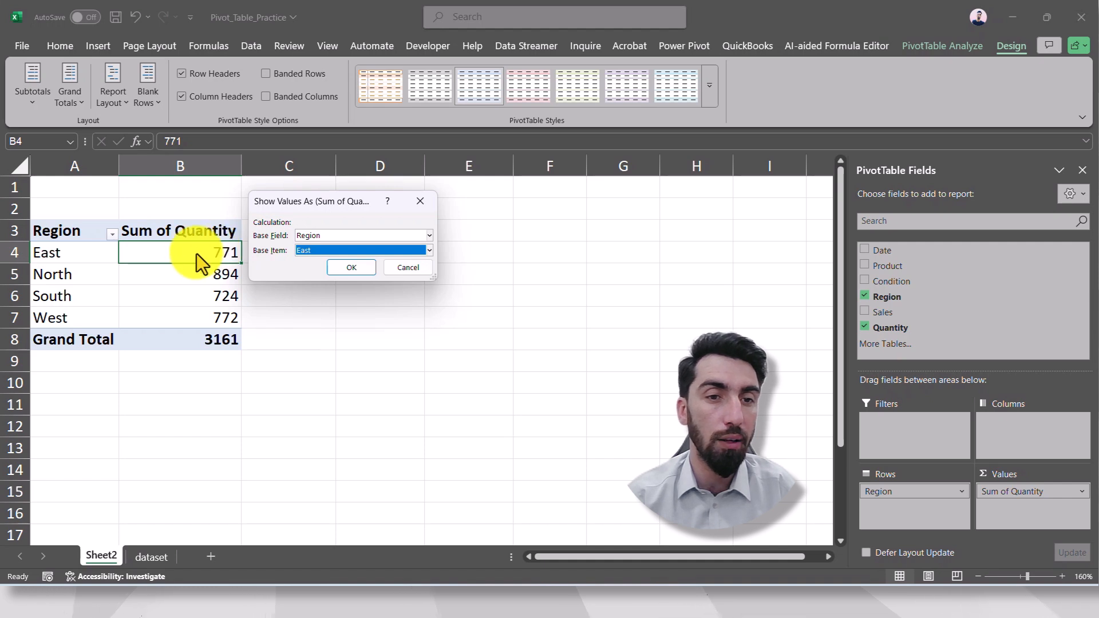
pyautogui.click(342, 270)
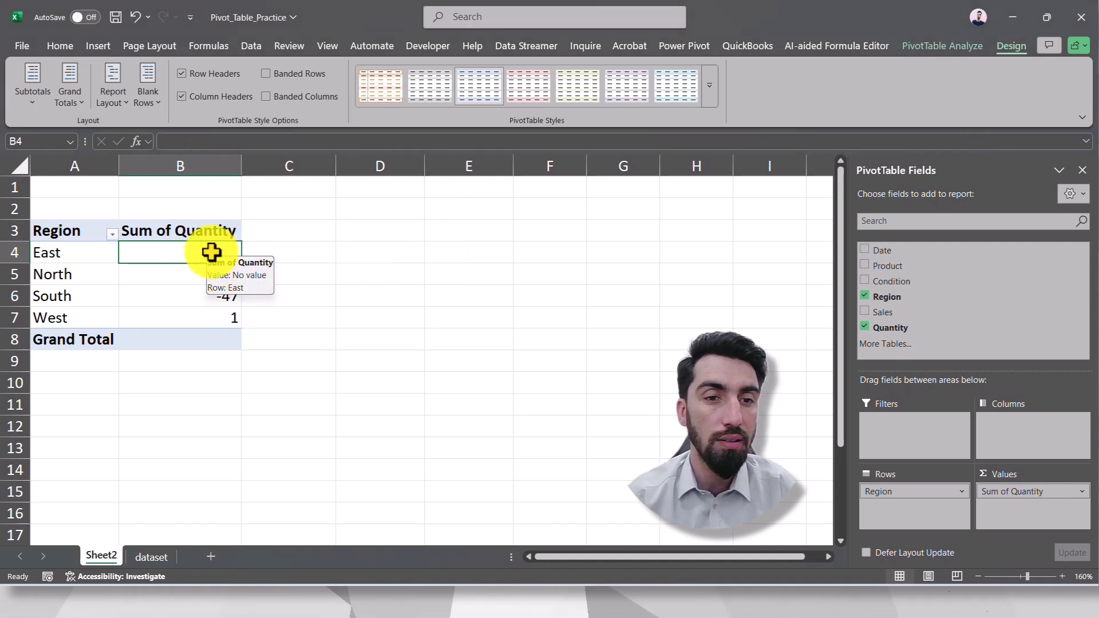
# - Examine the difference from East in the North, South and West rows, and check the East base cell
pyautogui.click(277, 257)
pyautogui.click(219, 252)
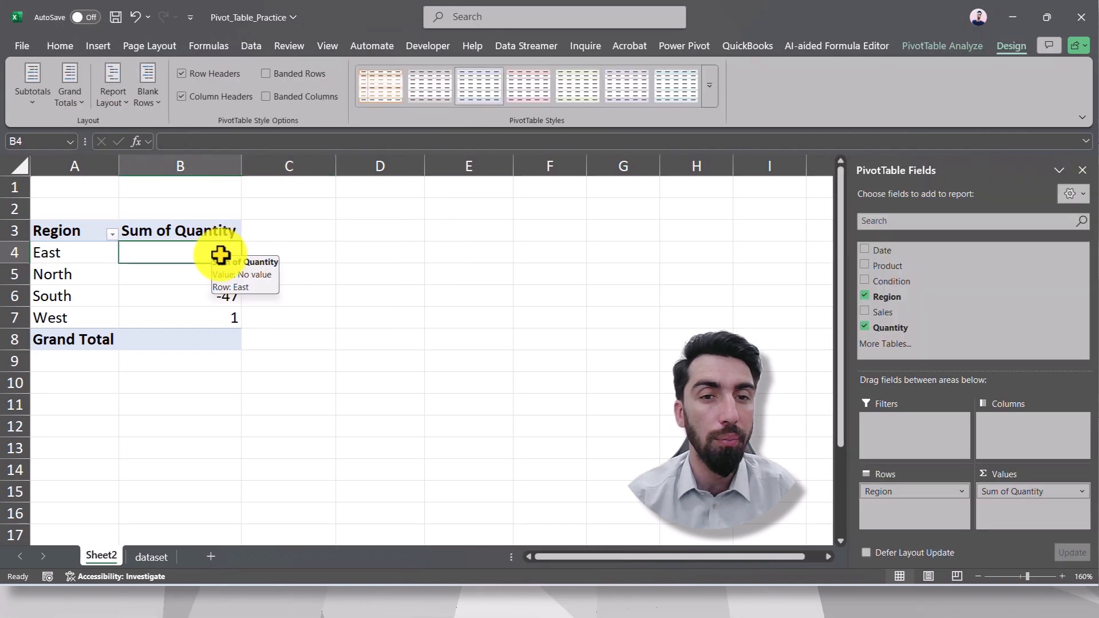
pyautogui.click(277, 261)
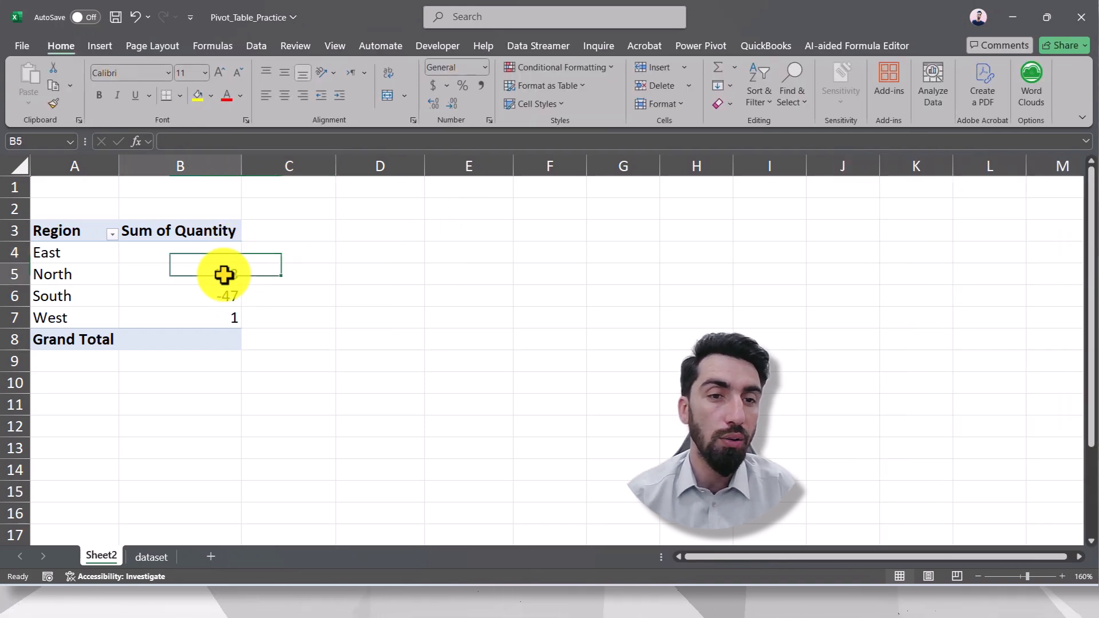
pyautogui.click(224, 275)
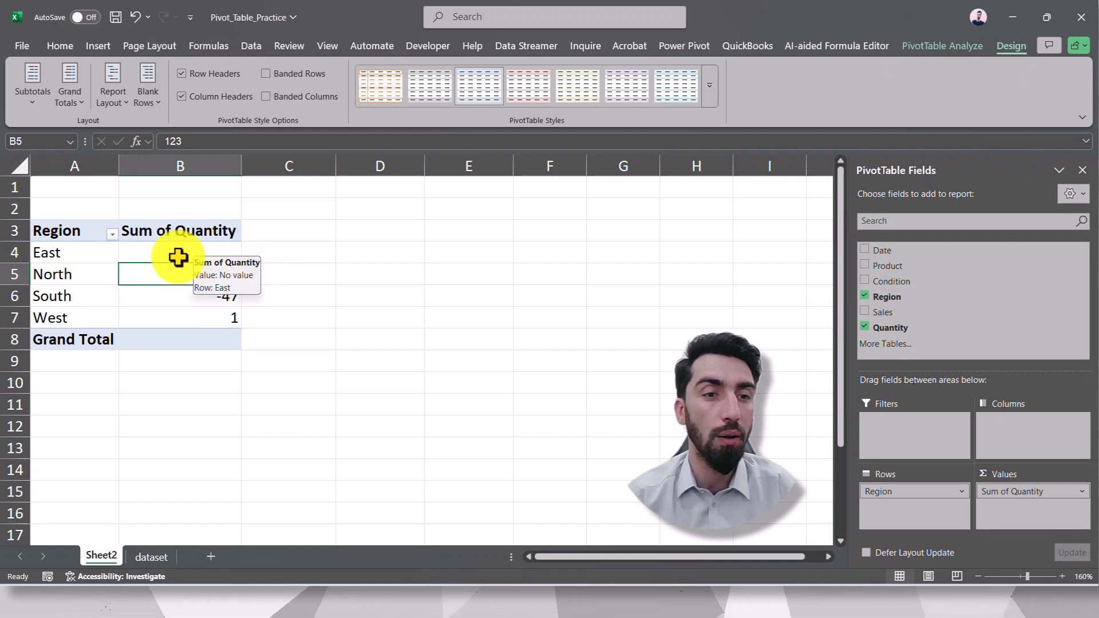
pyautogui.click(218, 300)
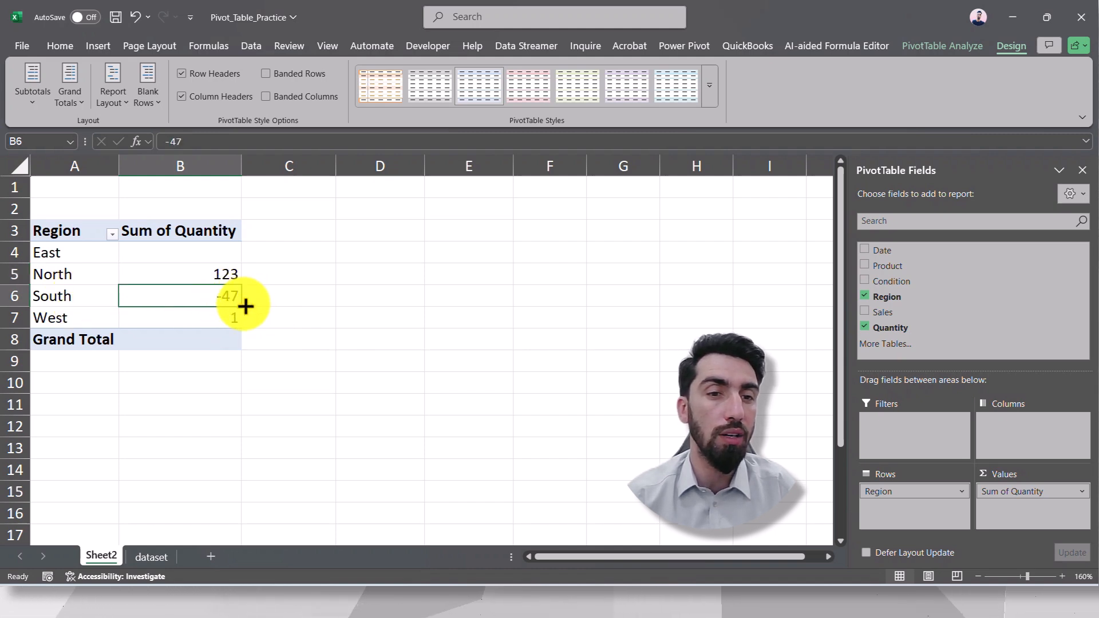
pyautogui.click(81, 316)
pyautogui.click(214, 313)
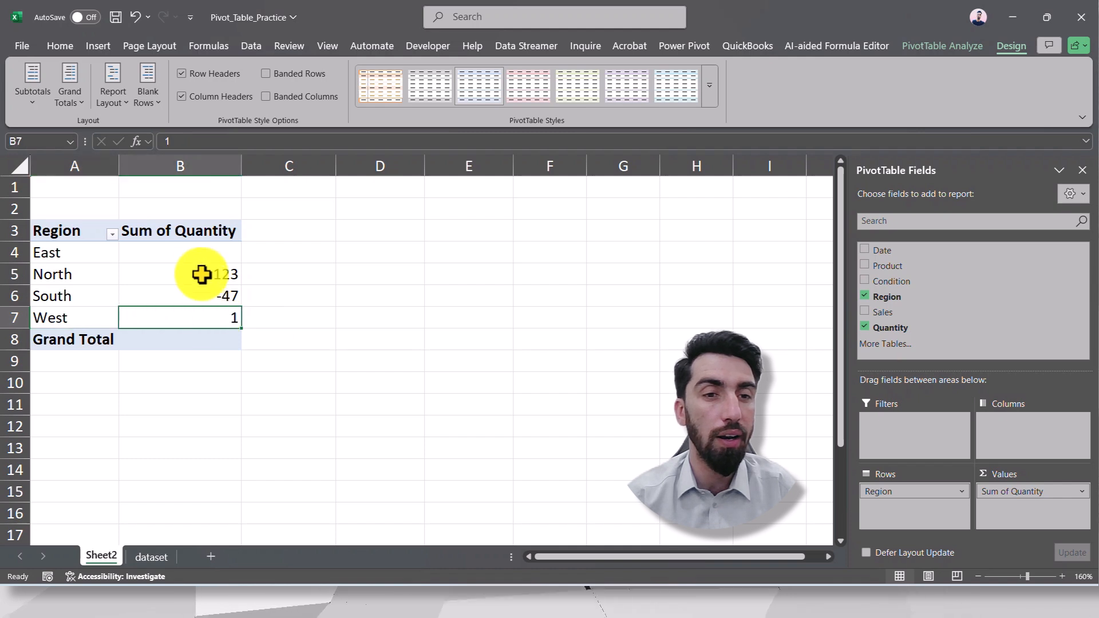
pyautogui.click(192, 253)
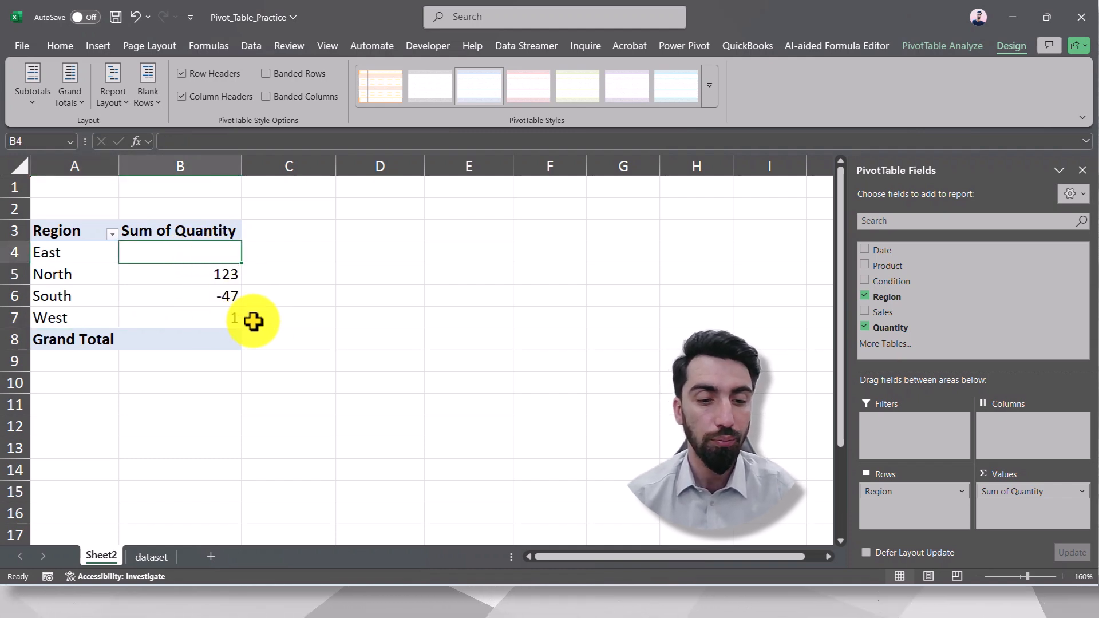
# - Undo the Difference From calculation and replace Quantity with Sales as the PivotTable's value field
pyautogui.hotkey('ctrl', 'z')
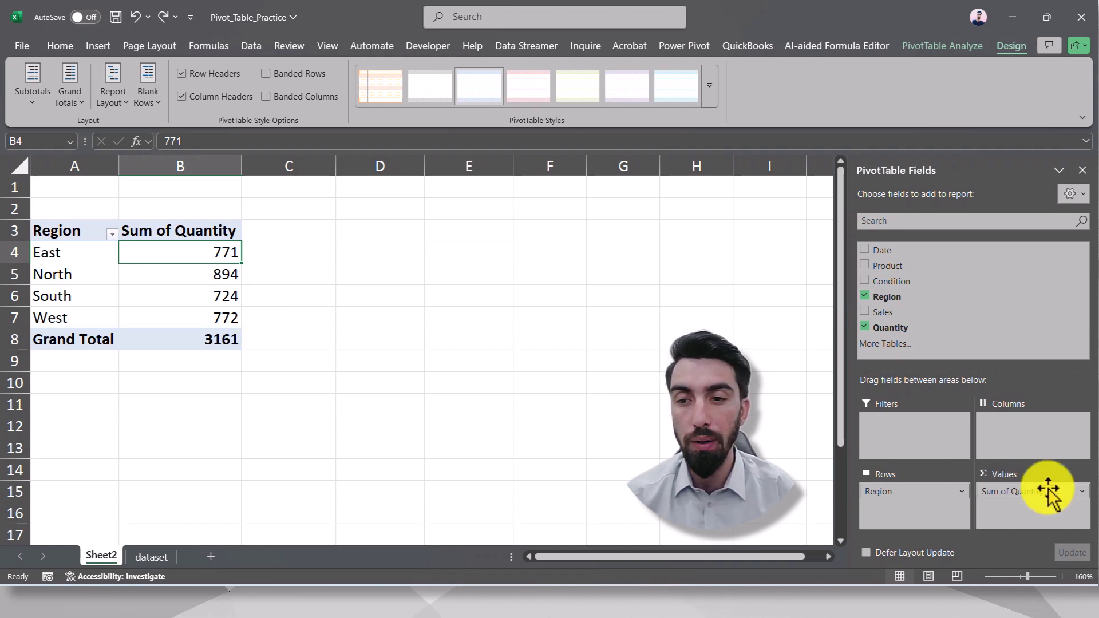
pyautogui.moveTo(1033, 496); pyautogui.dragTo(1013, 464)
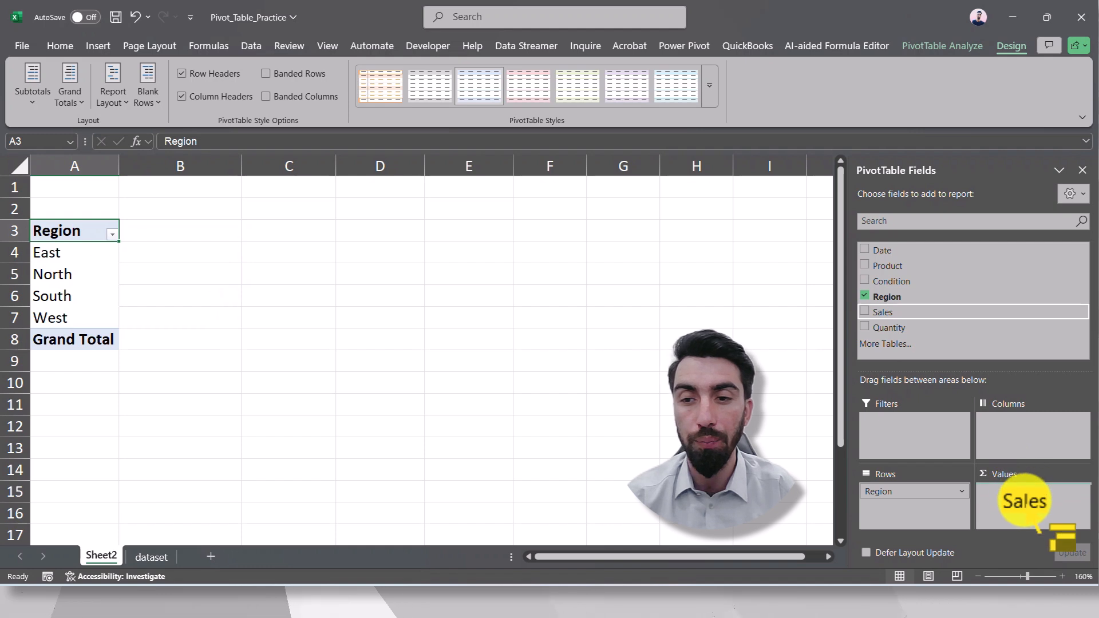
pyautogui.moveTo(1038, 525); pyautogui.dragTo(1030, 503)
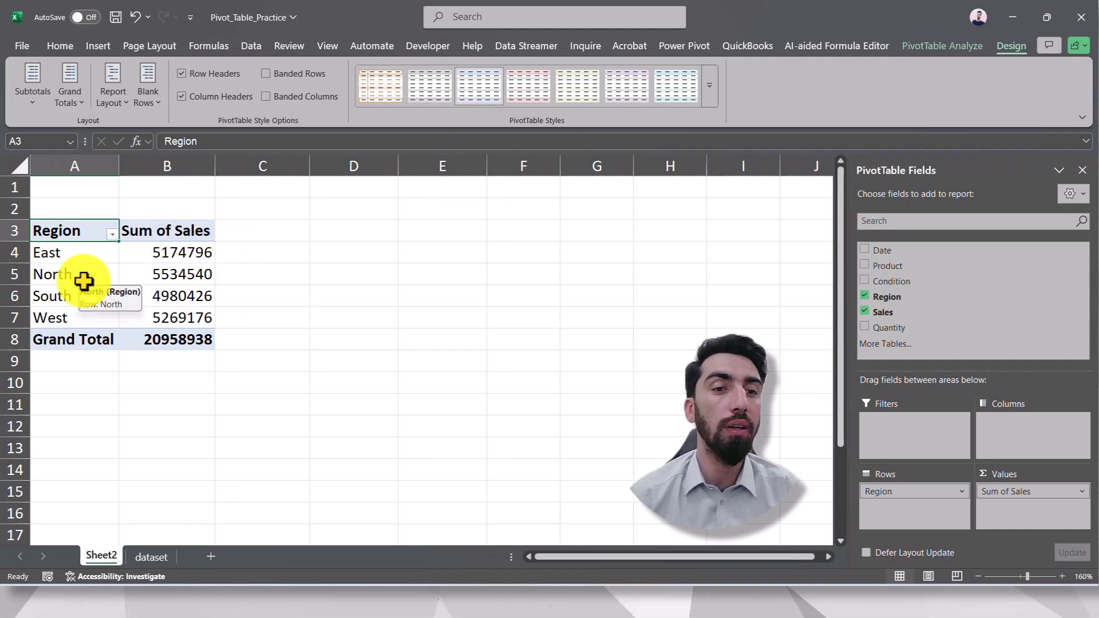
# - Show Sum of Sales as Difference From, with Region as the base field and East as the base item
pyautogui.click(164, 253)
pyautogui.rightClick(164, 256)
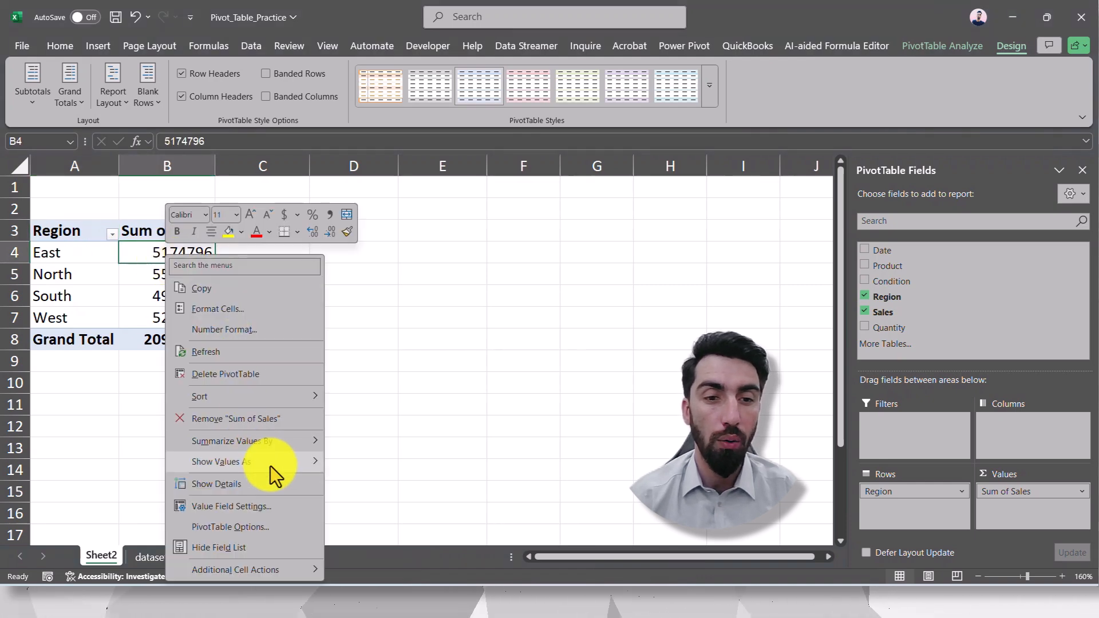
pyautogui.moveTo(270, 466)
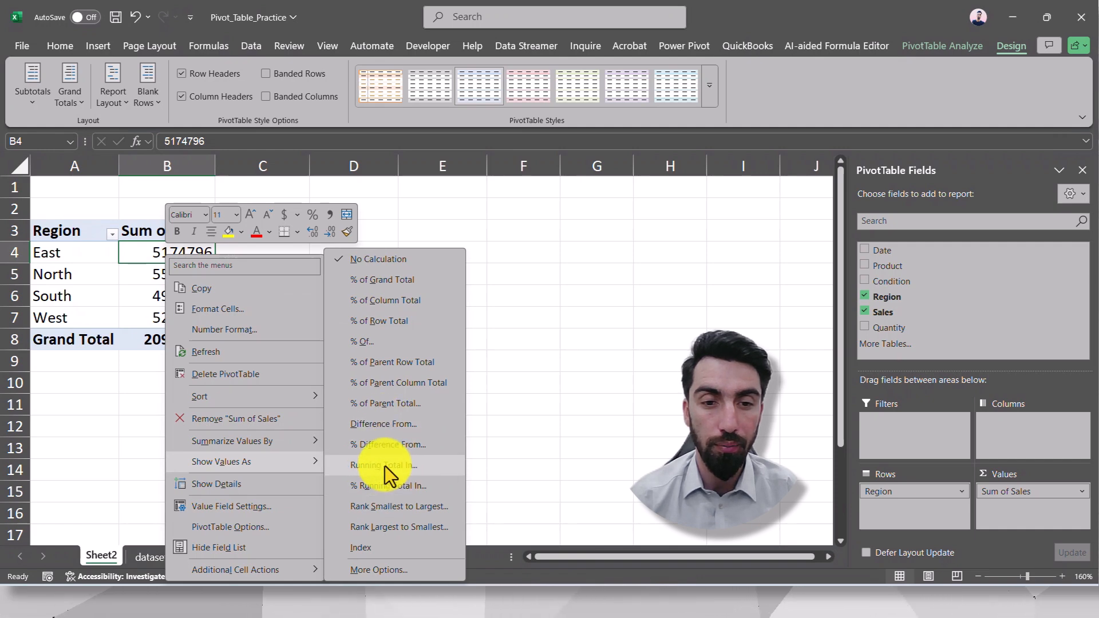
pyautogui.click(394, 431)
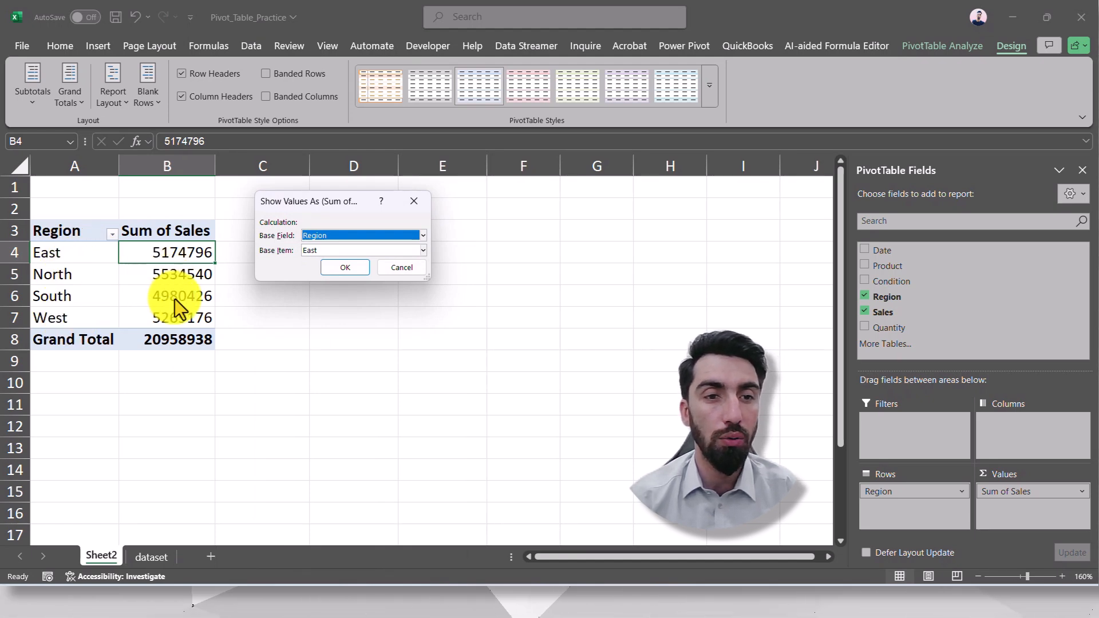
pyautogui.click(345, 267)
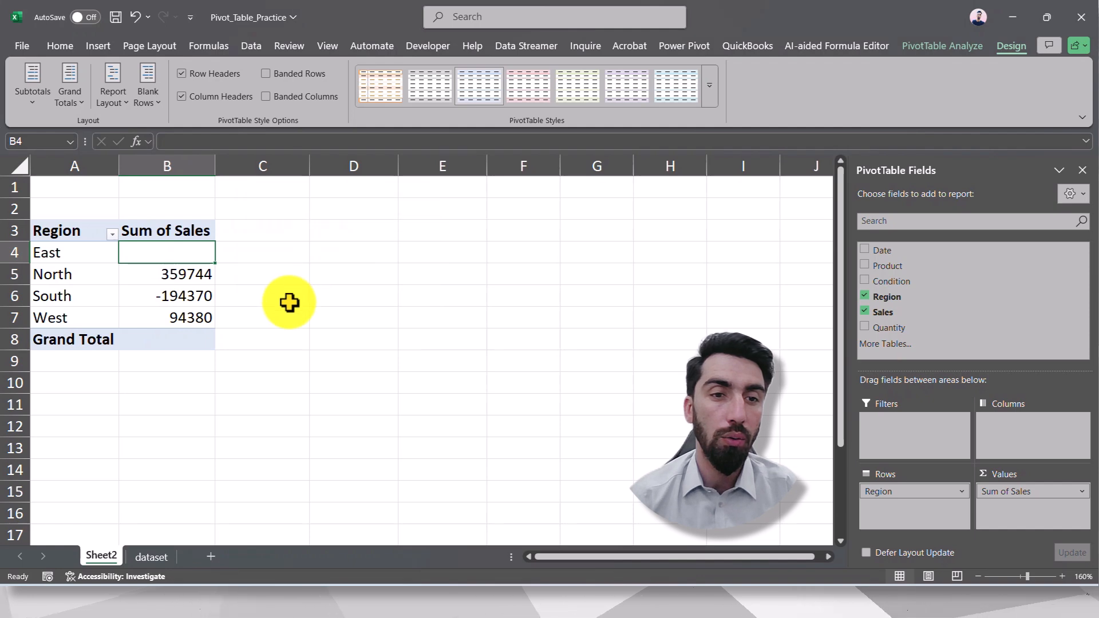
# - Examine the sales difference from East in the North, South and West rows of the PivotTable
pyautogui.click(289, 302)
pyautogui.click(166, 278)
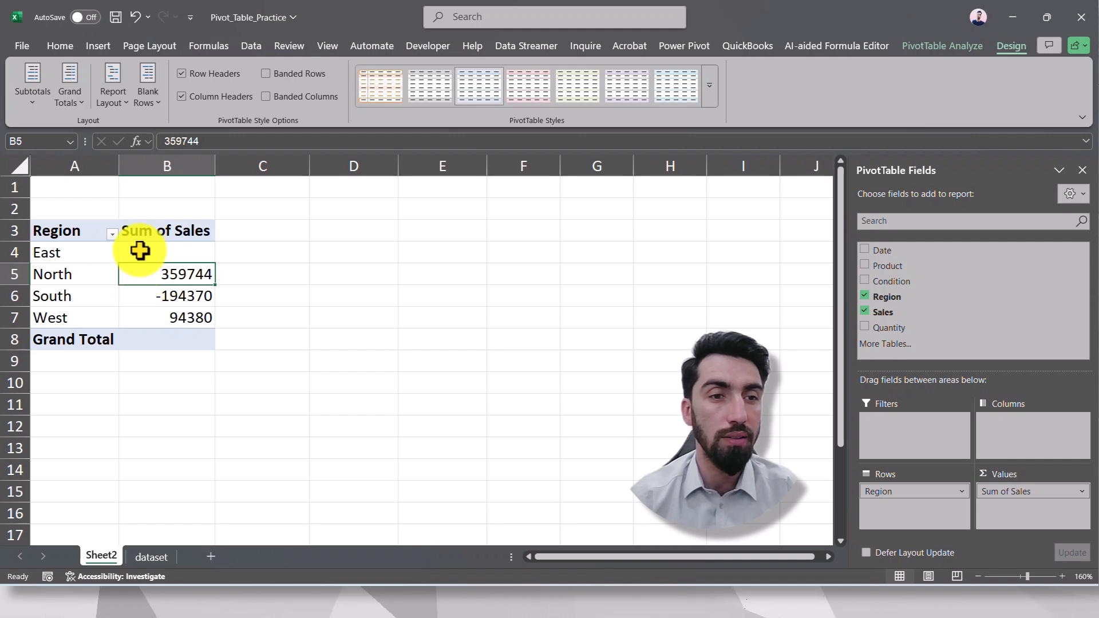
pyautogui.moveTo(140, 250)
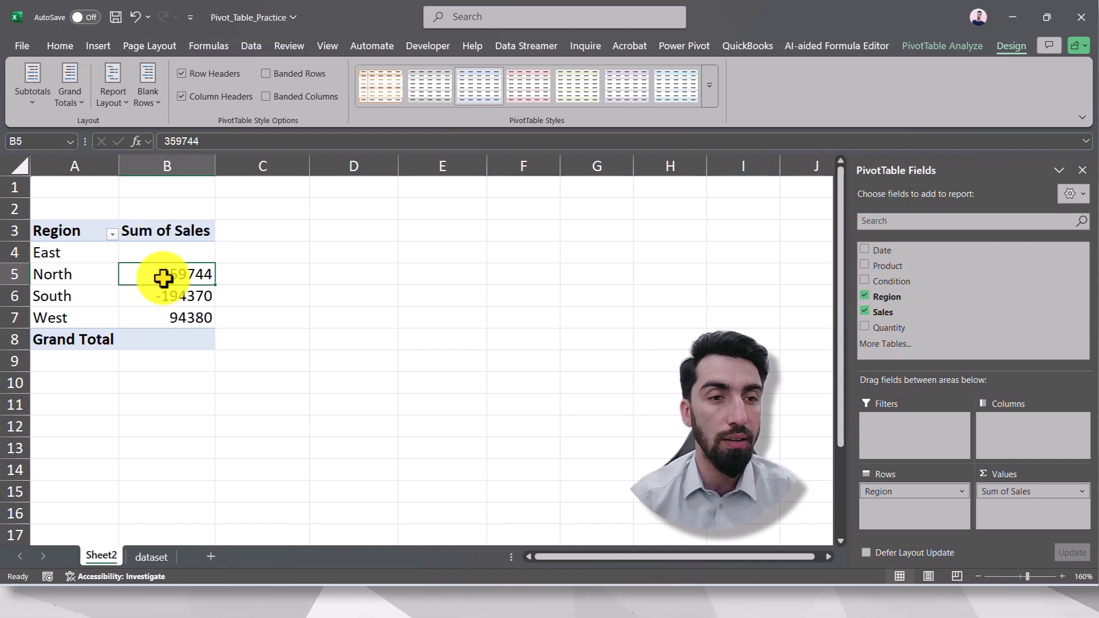
pyautogui.click(145, 292)
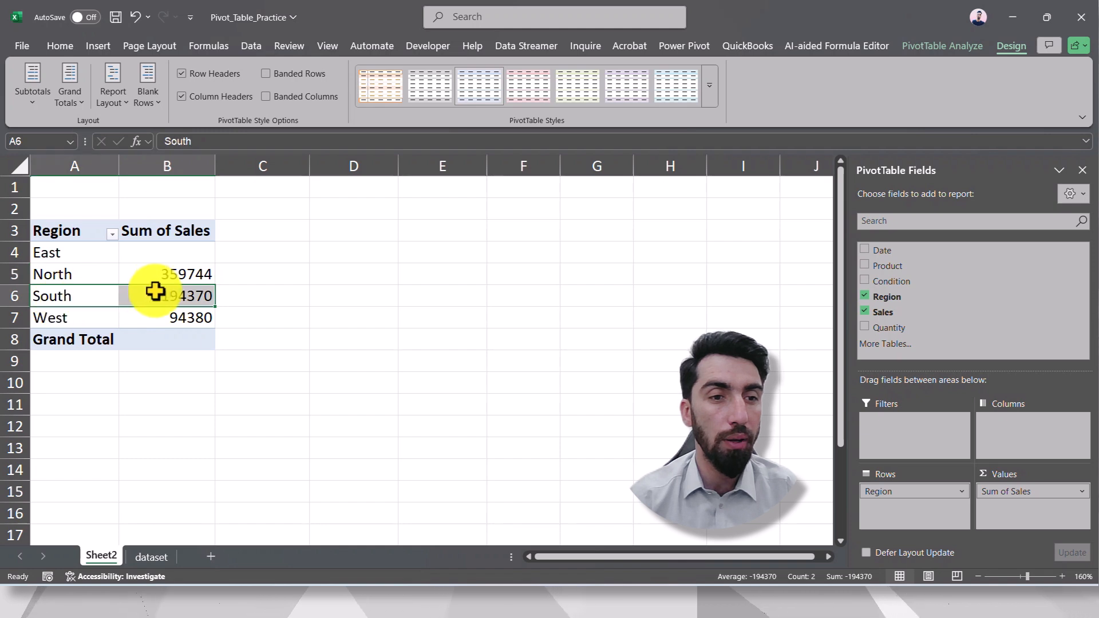
pyautogui.moveTo(166, 302)
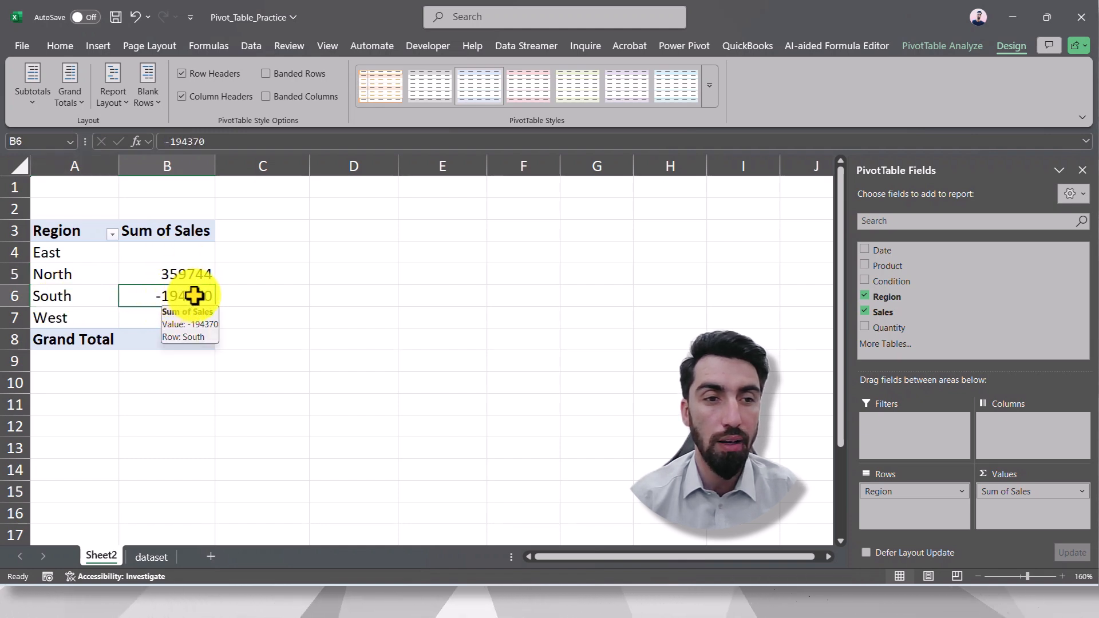
pyautogui.click(70, 315)
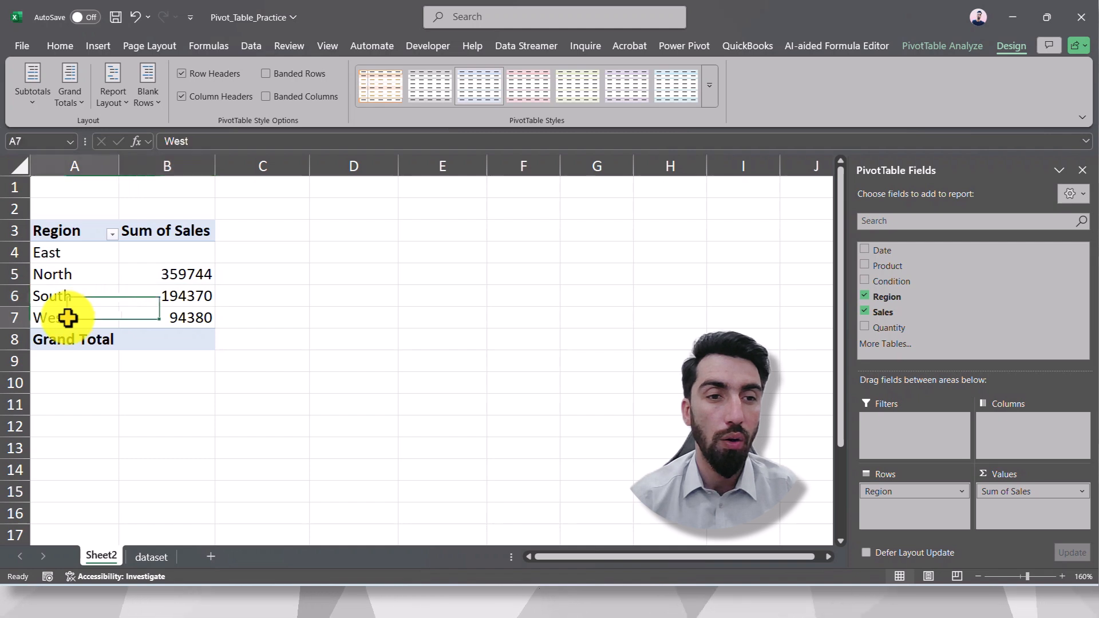
pyautogui.click(183, 321)
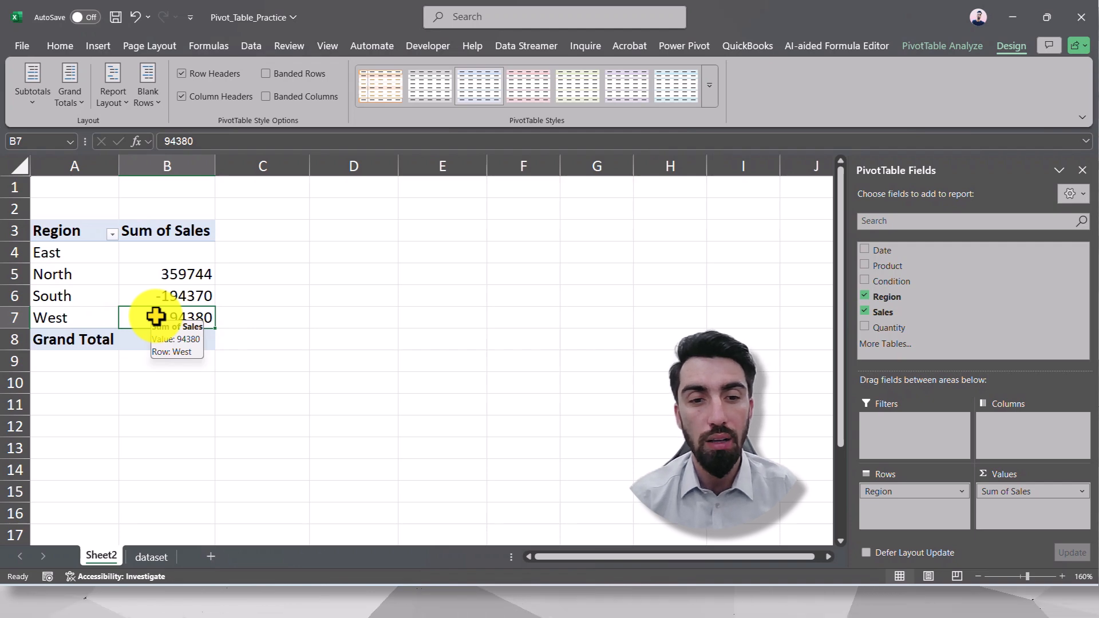
# - Switch to the ChatGPT conversation in the browser and read the explanation and formula of % Difference From
pyautogui.click(353, 585)
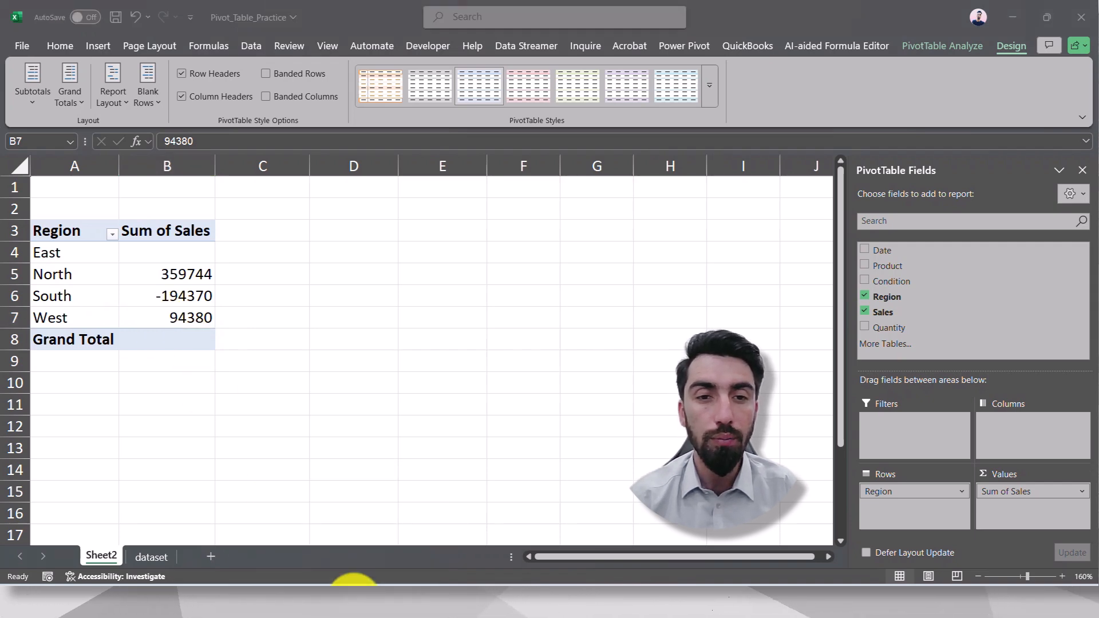
pyautogui.scroll(-3, 435, 349)
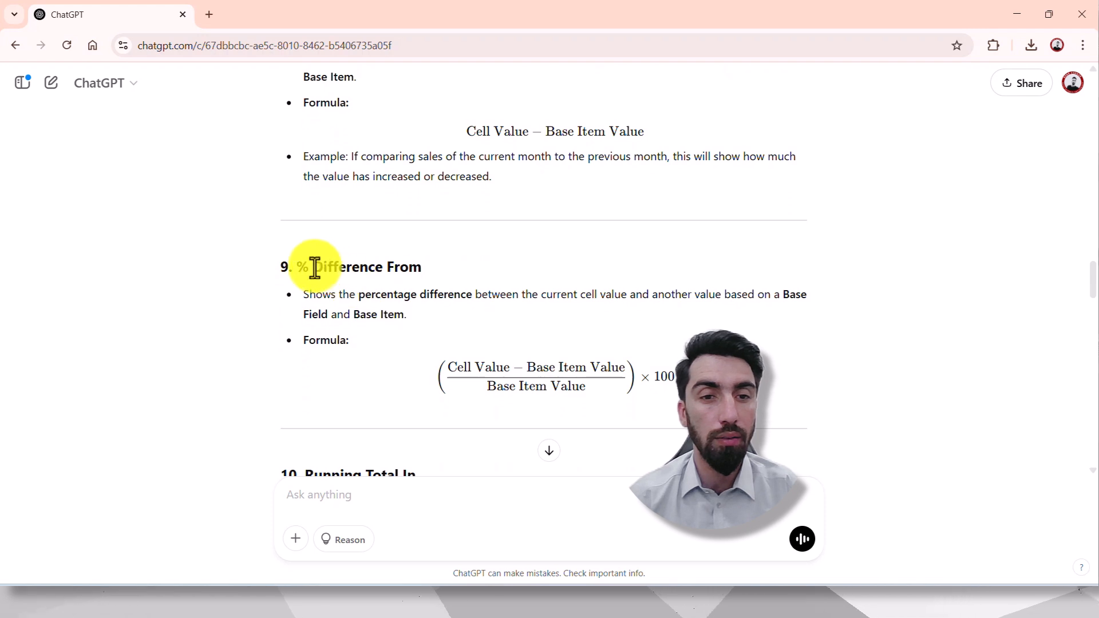
pyautogui.moveTo(292, 265); pyautogui.dragTo(441, 275)
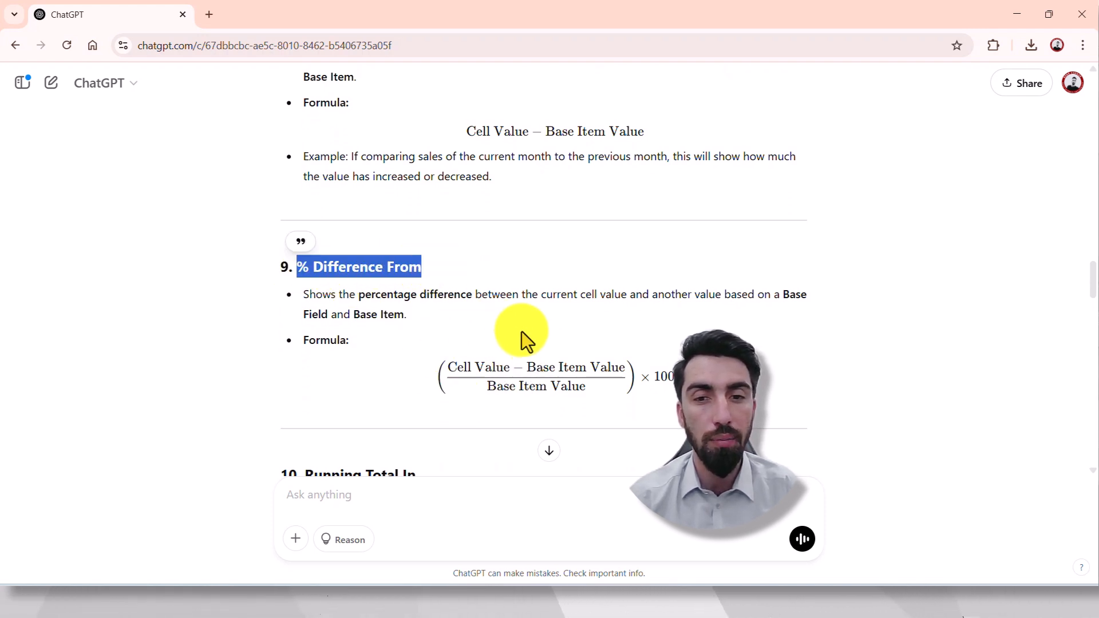
# - Switch back to Excel and show Sum of Sales as % Difference From, with Region as base field and East as base item
pyautogui.click(799, 584)
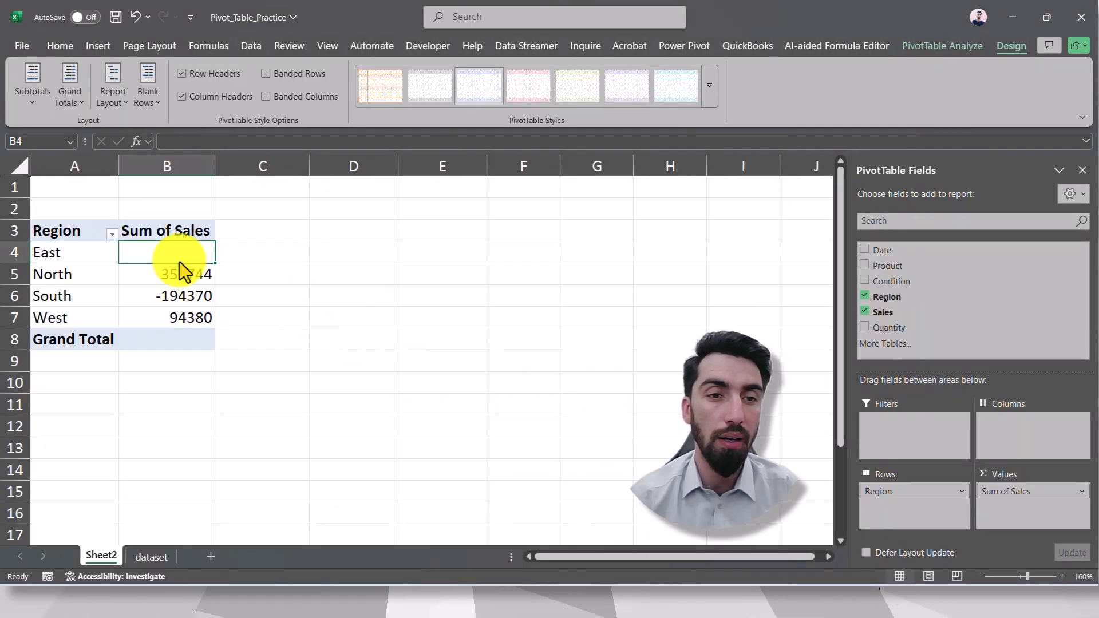
pyautogui.rightClick(183, 247)
pyautogui.click(334, 297)
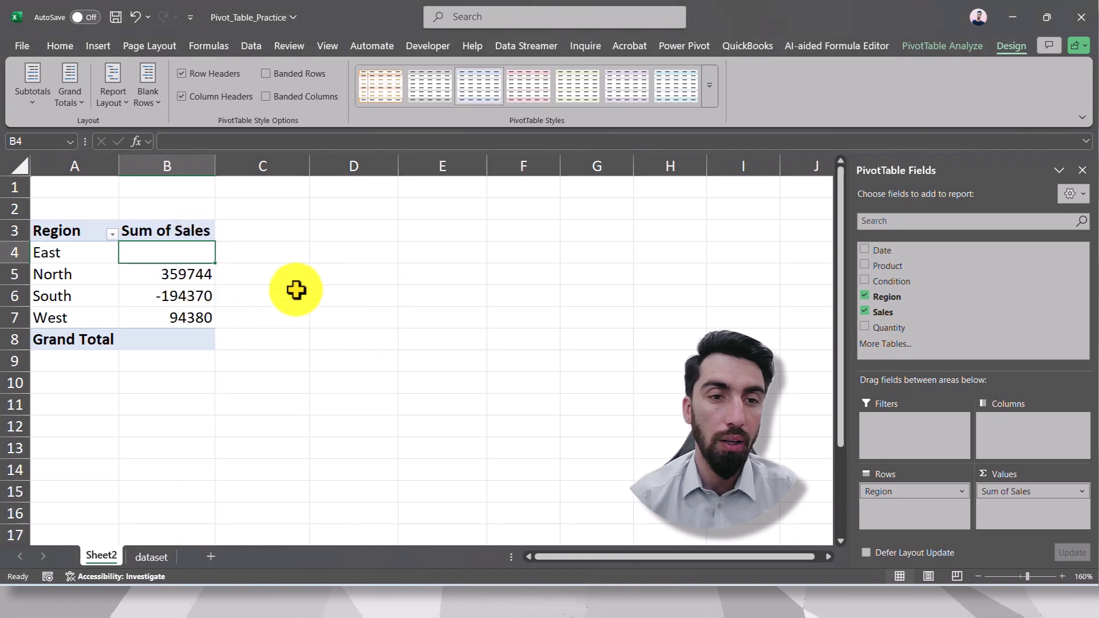
pyautogui.click(185, 272)
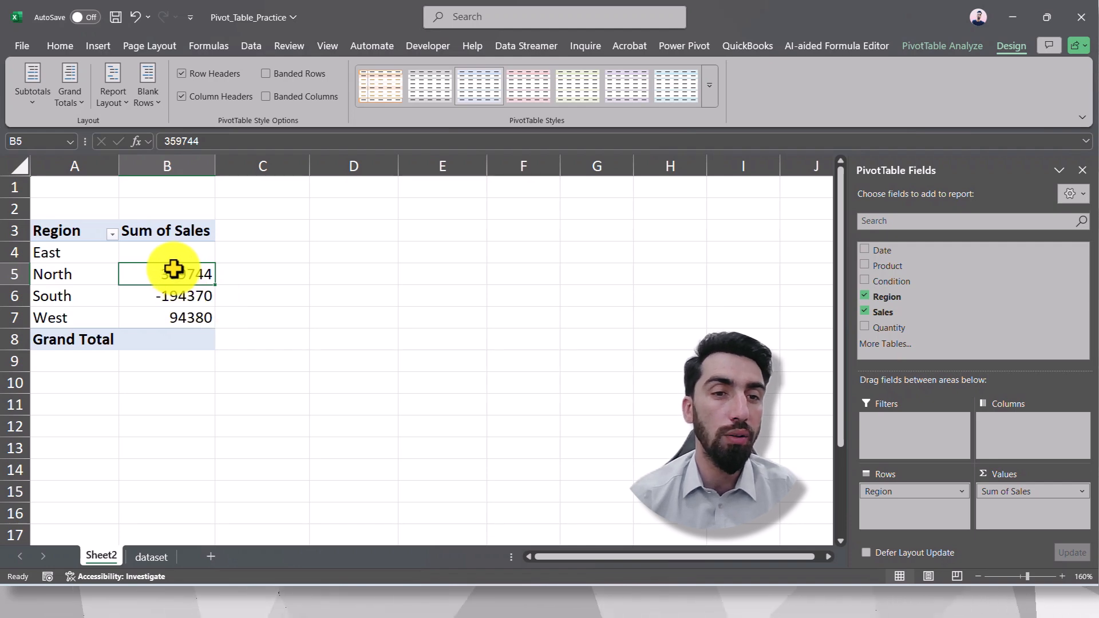
pyautogui.click(163, 255)
pyautogui.rightClick(164, 255)
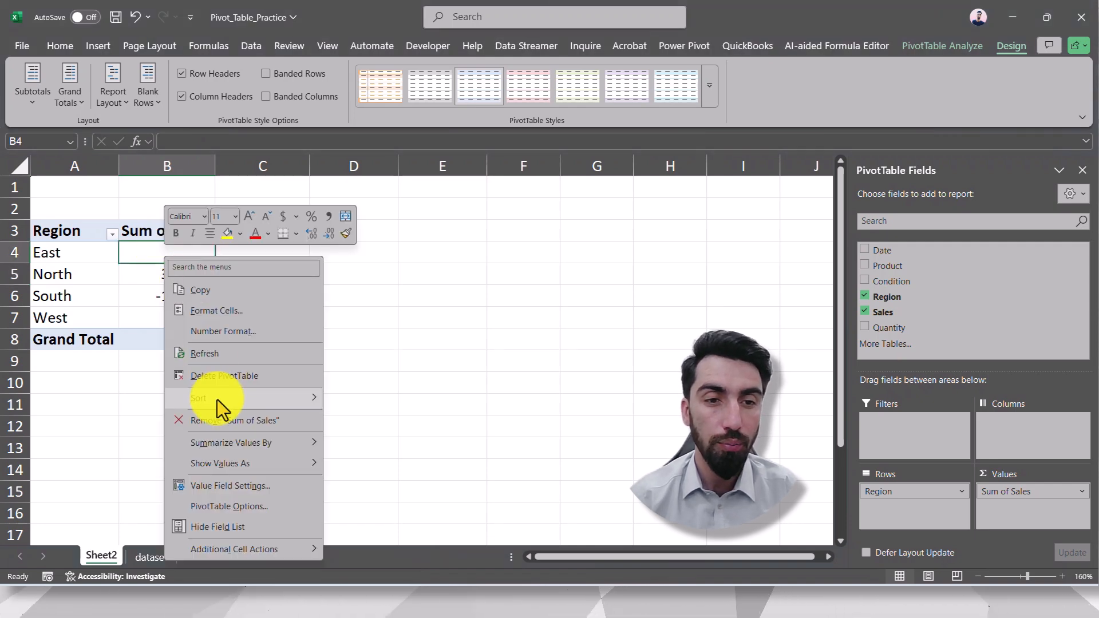
pyautogui.moveTo(246, 467)
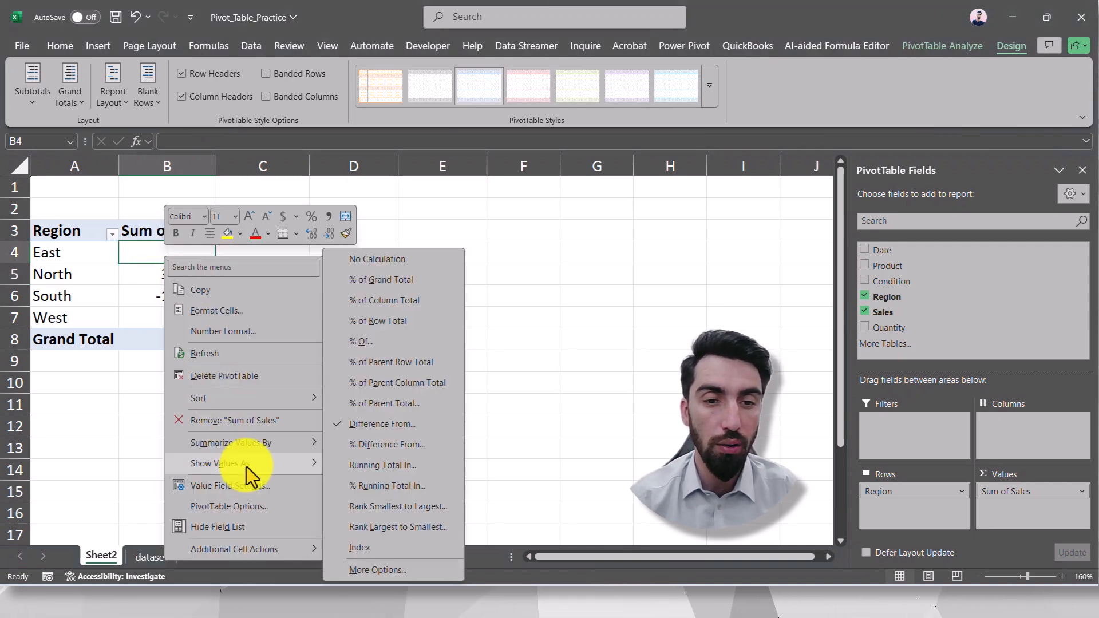
pyautogui.click(380, 445)
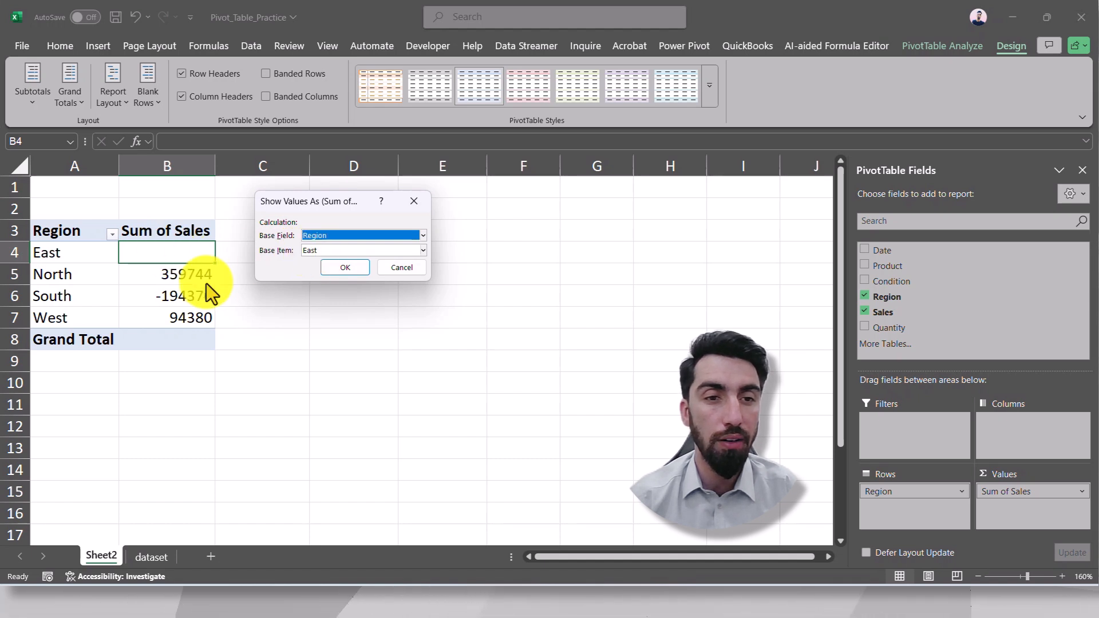
pyautogui.click(339, 270)
# - Examine the percentage difference in sales from East for the North, South and West regions
pyautogui.click(272, 286)
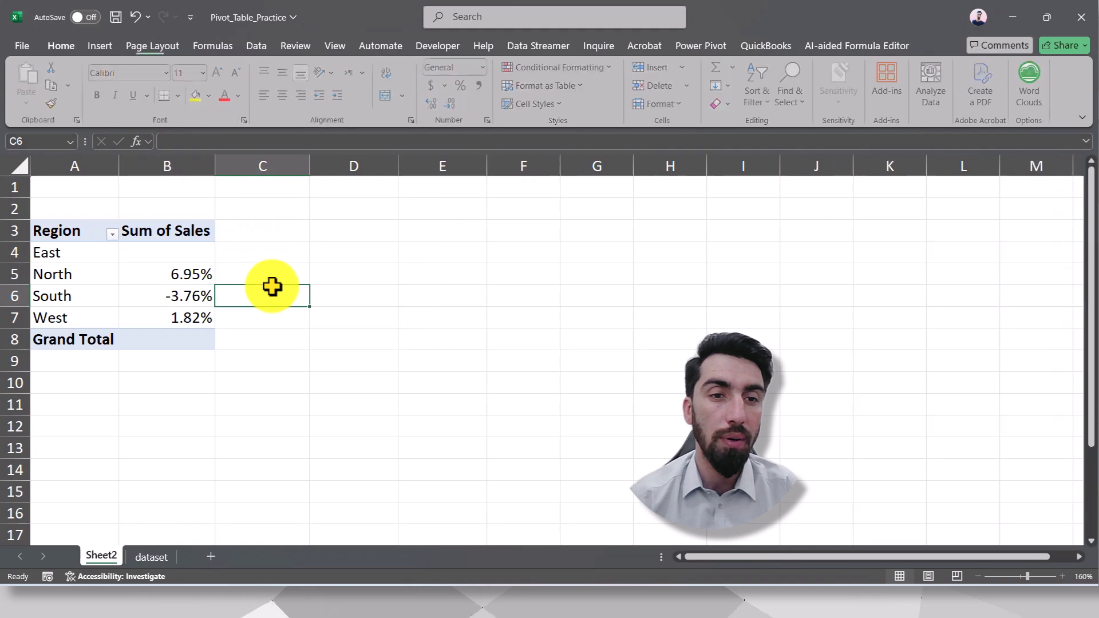
pyautogui.click(190, 277)
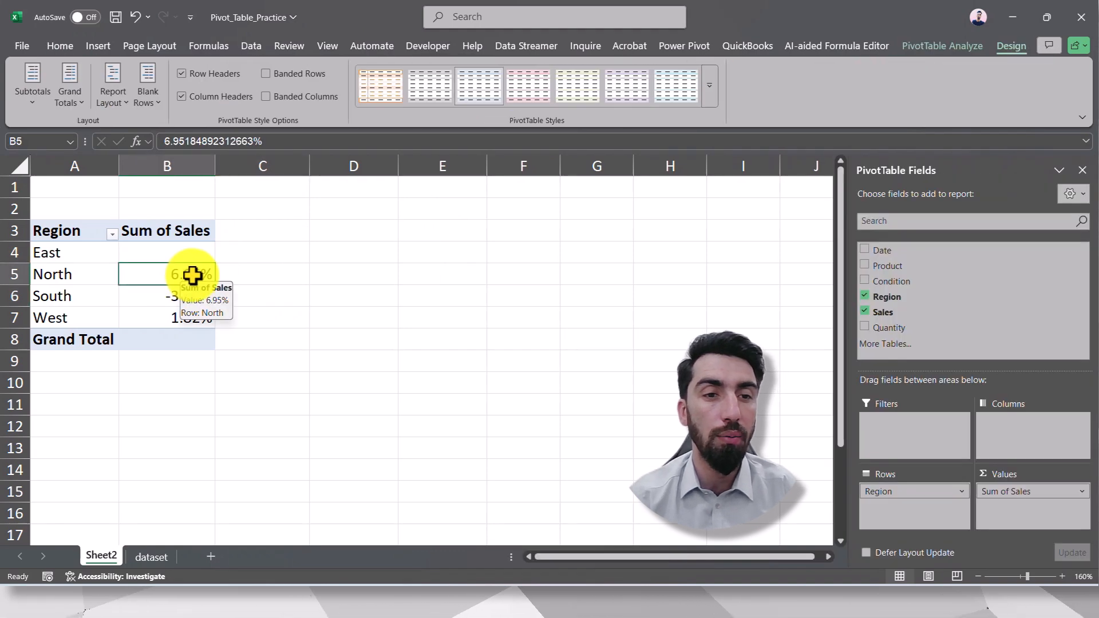
pyautogui.click(71, 275)
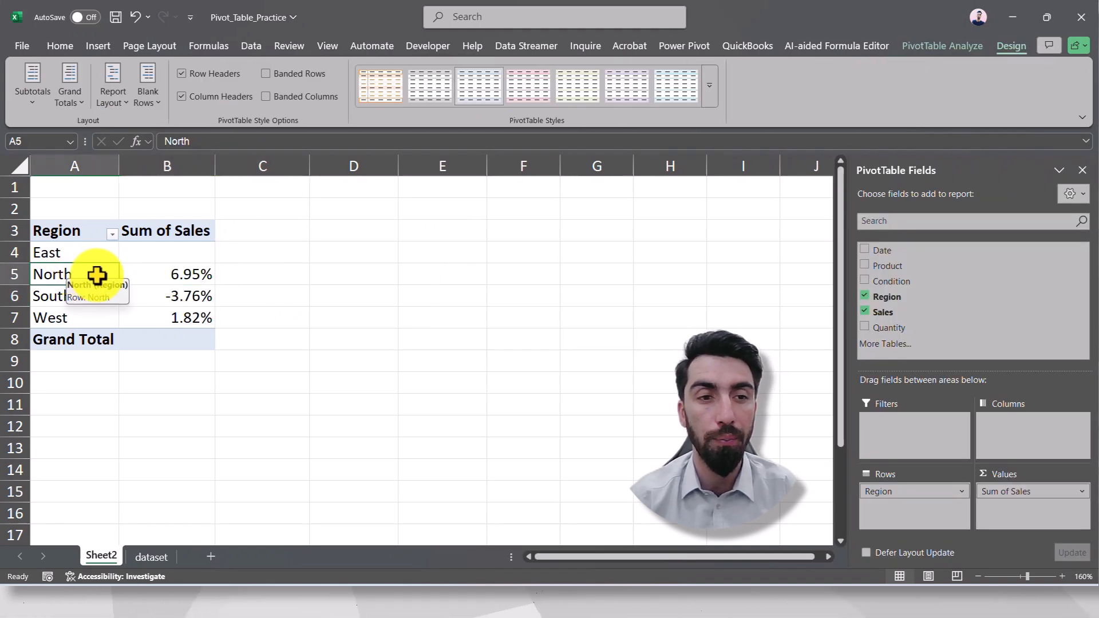
pyautogui.click(190, 296)
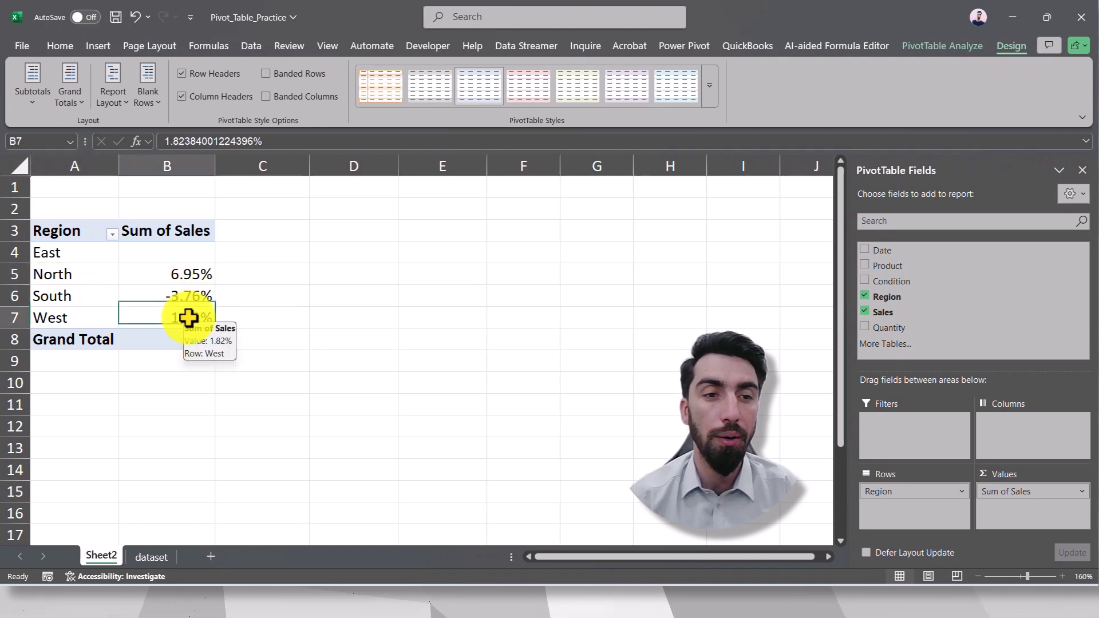
pyautogui.click(189, 317)
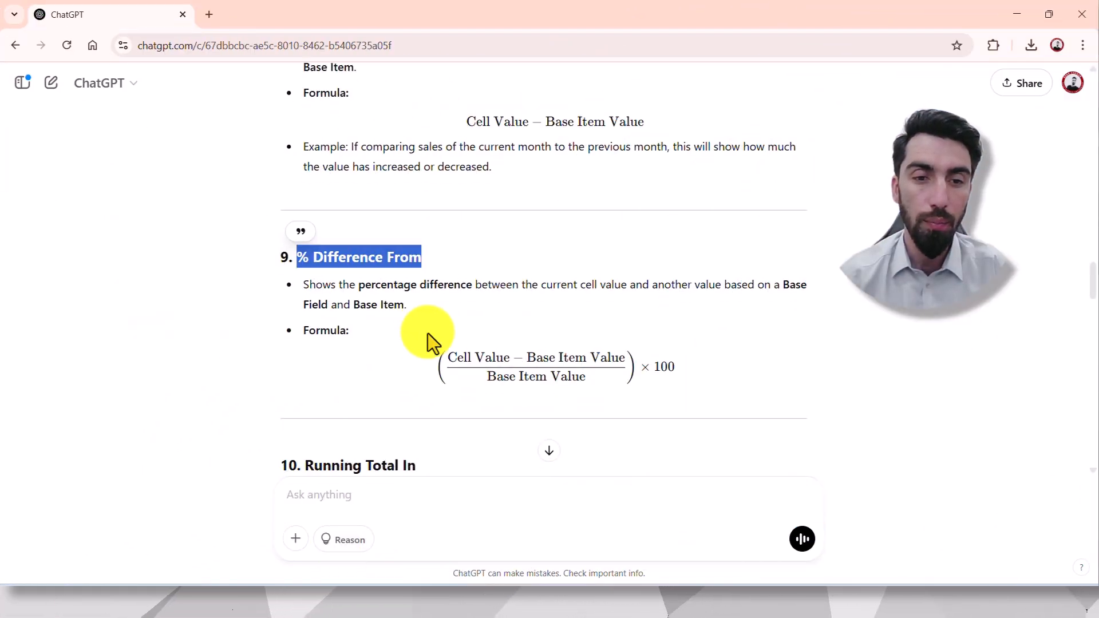
# - Switch to the ChatGPT conversation and read the description, formula and example of Running Total In
pyautogui.scroll(-4, 432, 344)
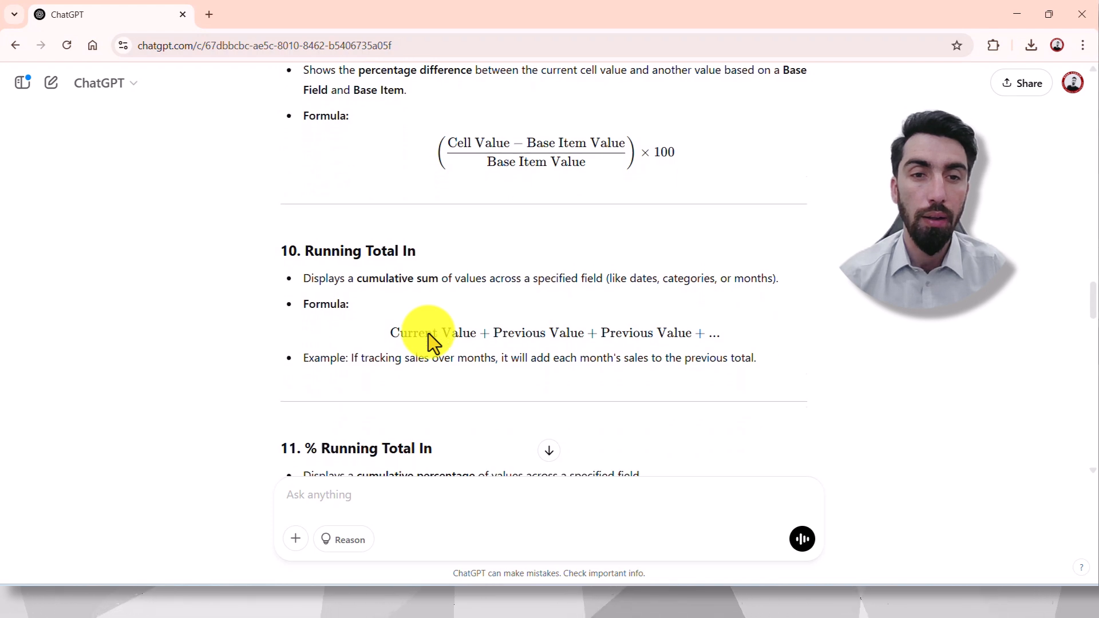
pyautogui.scroll(-1, 430, 339)
pyautogui.moveTo(305, 189); pyautogui.dragTo(427, 197)
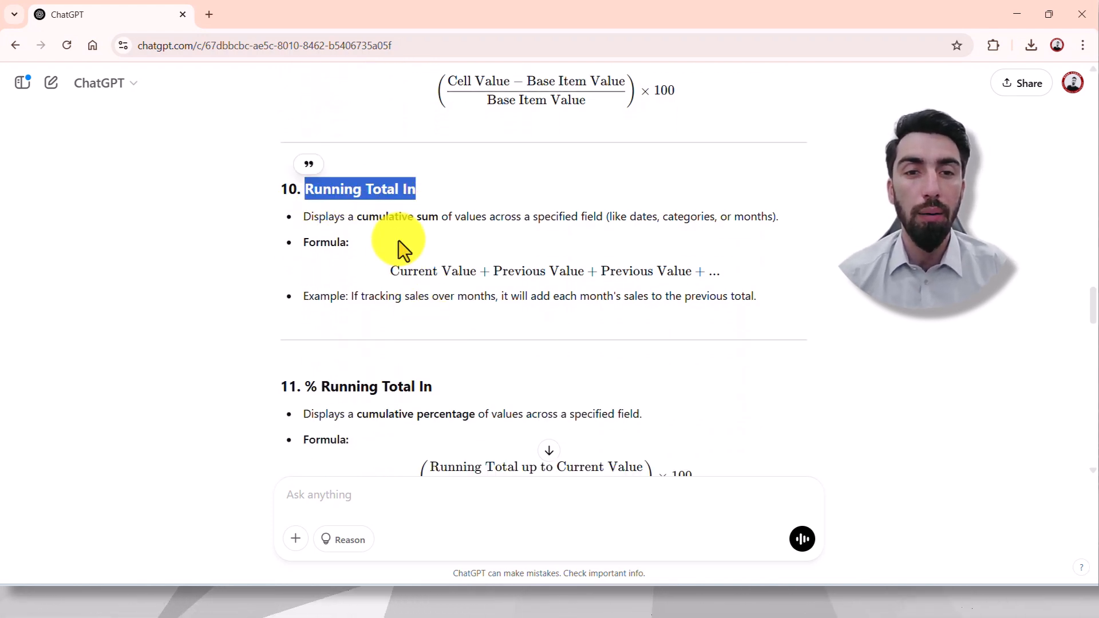
pyautogui.click(405, 216)
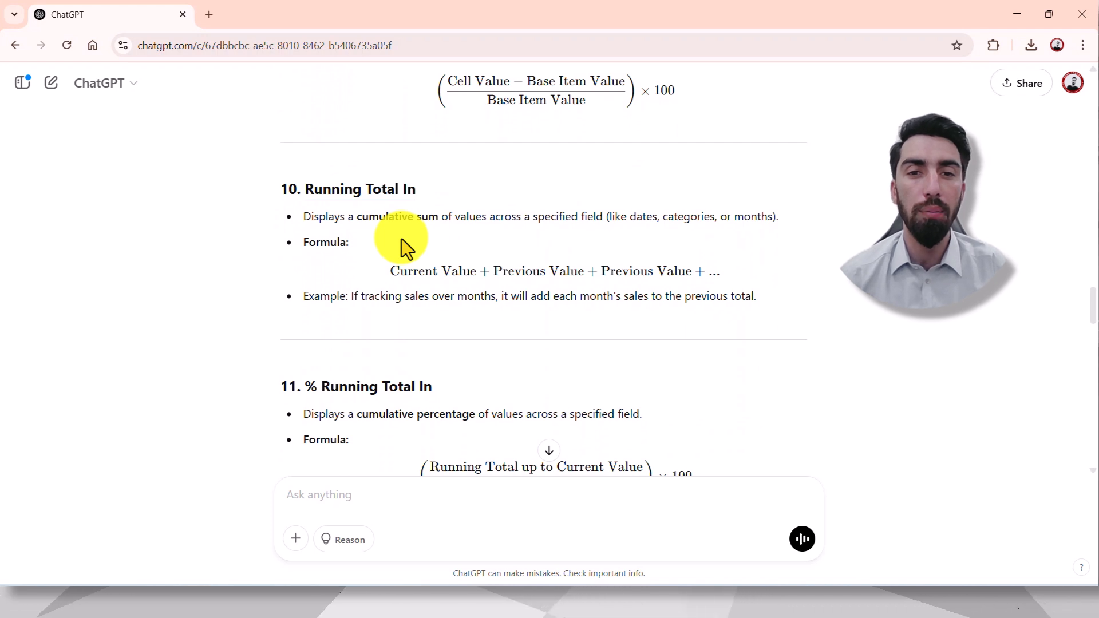
pyautogui.moveTo(399, 272); pyautogui.dragTo(446, 272)
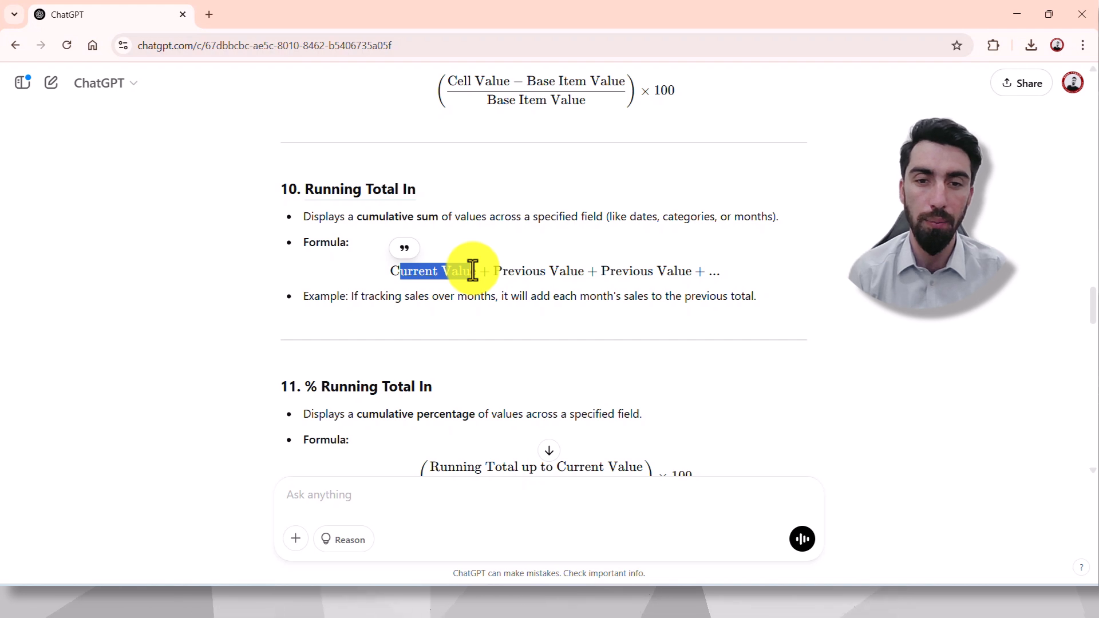
pyautogui.click(522, 272)
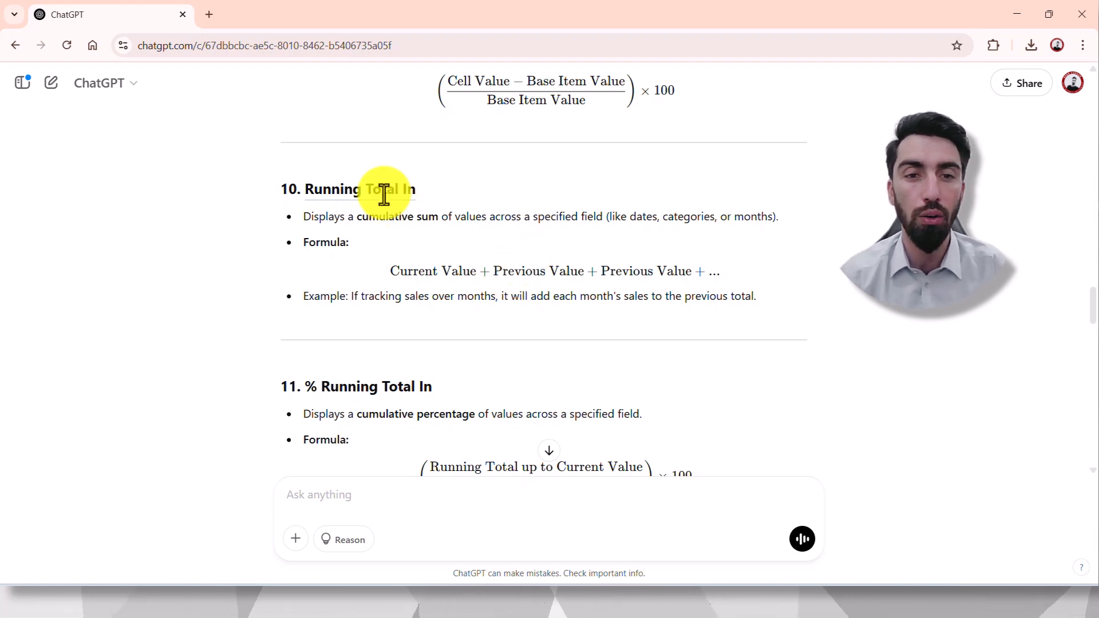
# - Compare the Running Total In entry with the % Running Total In explanation and formula
pyautogui.scroll(-1, 366, 229)
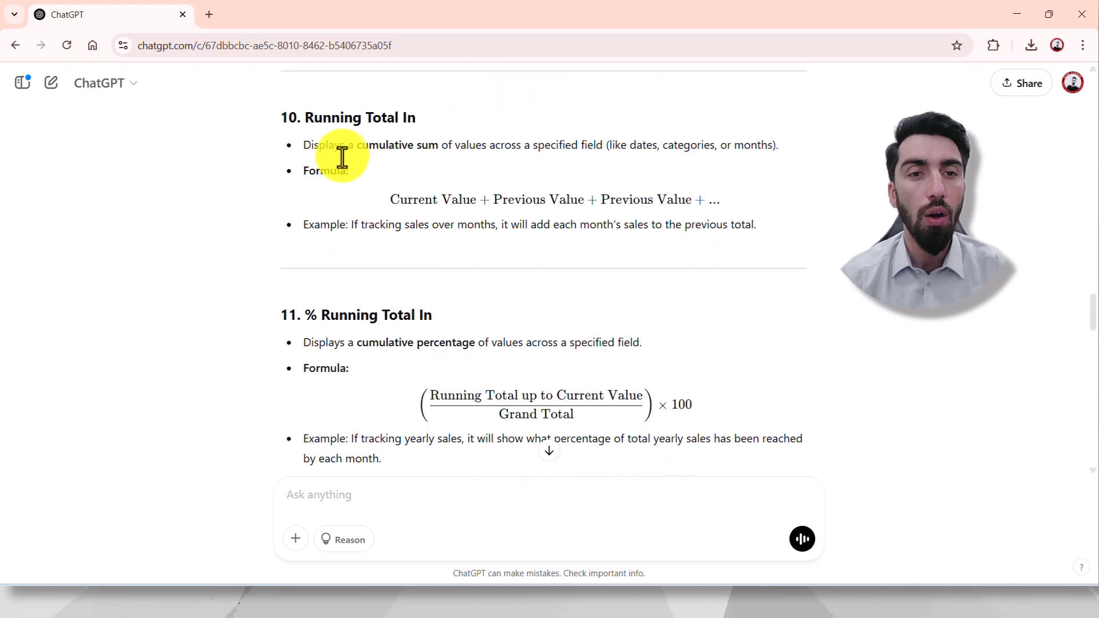
pyautogui.moveTo(308, 117); pyautogui.dragTo(416, 117)
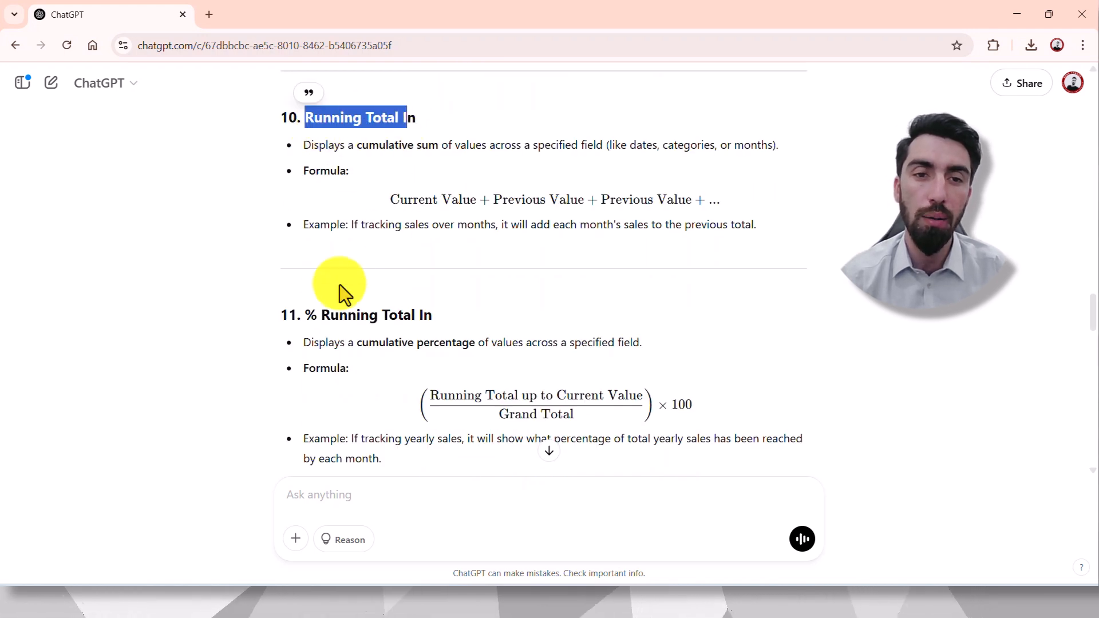
pyautogui.moveTo(316, 315); pyautogui.dragTo(371, 315)
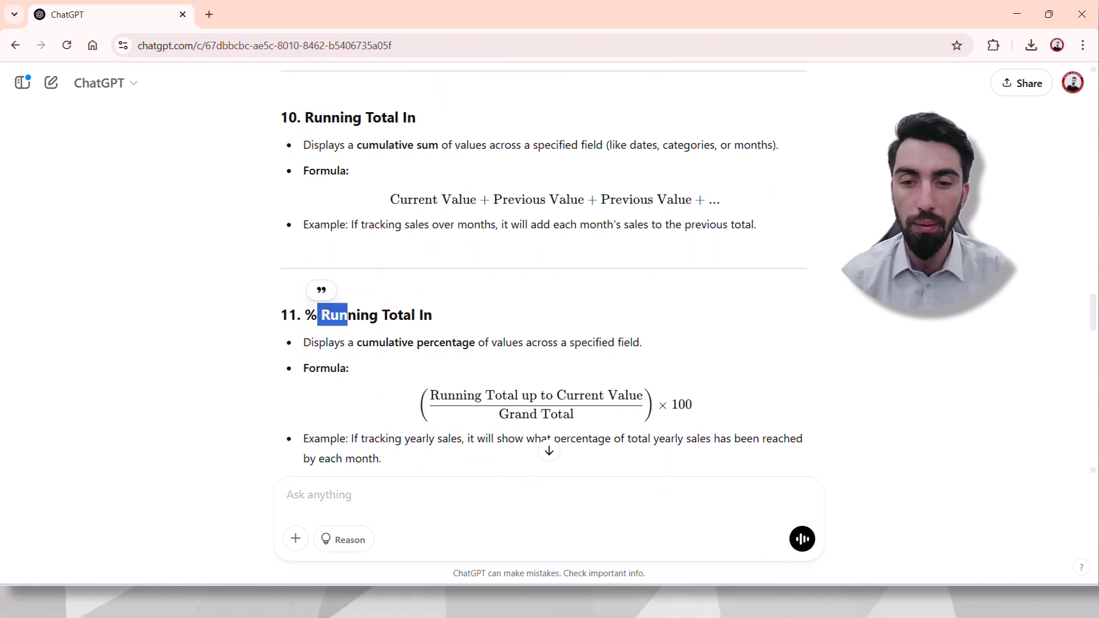
# - Switch back to Excel and remove Sum of Sales from the PivotTable's values, keeping Region in the rows
pyautogui.click(785, 603)
pyautogui.click(354, 361)
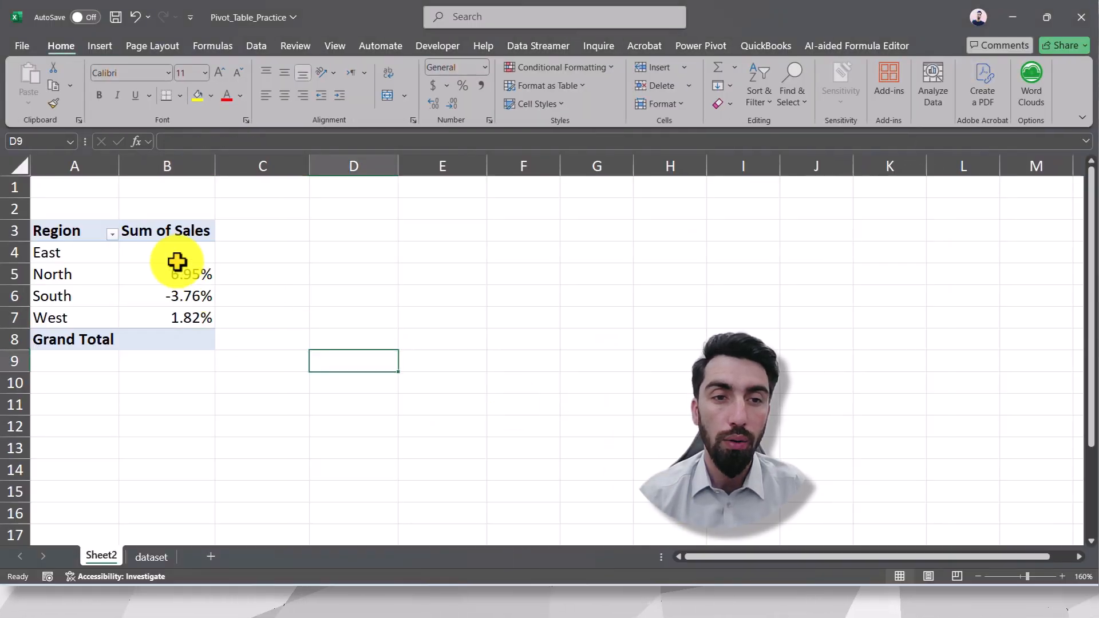
pyautogui.click(171, 249)
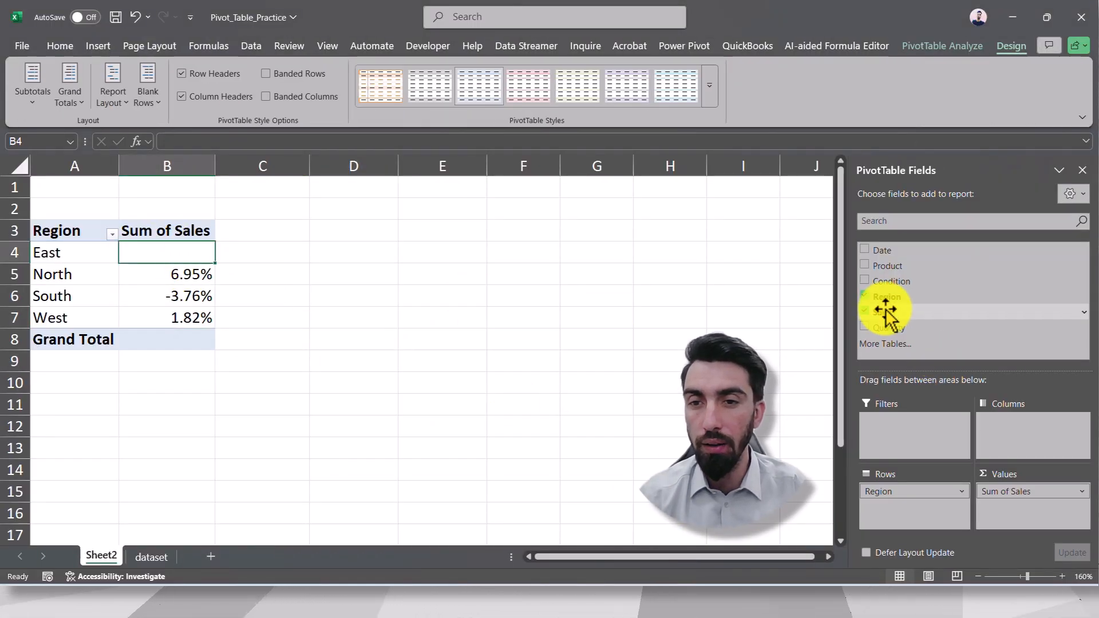
pyautogui.moveTo(1009, 491); pyautogui.dragTo(647, 378)
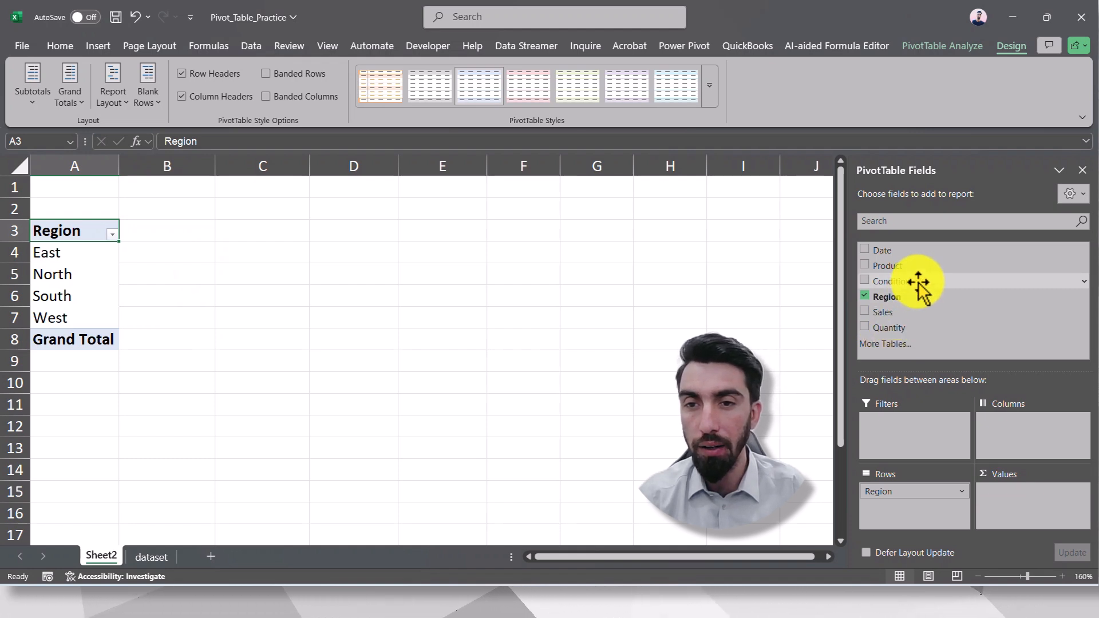
pyautogui.moveTo(919, 281); pyautogui.dragTo(944, 535)
pyautogui.click(866, 297)
pyautogui.moveTo(890, 269); pyautogui.dragTo(910, 504)
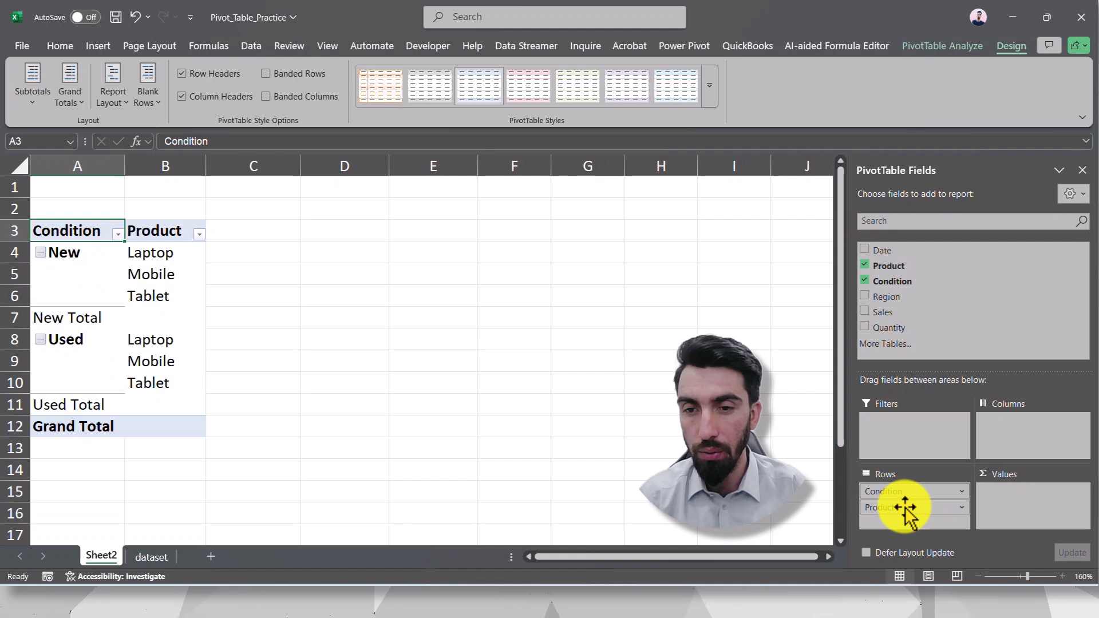
pyautogui.moveTo(907, 507); pyautogui.dragTo(911, 486)
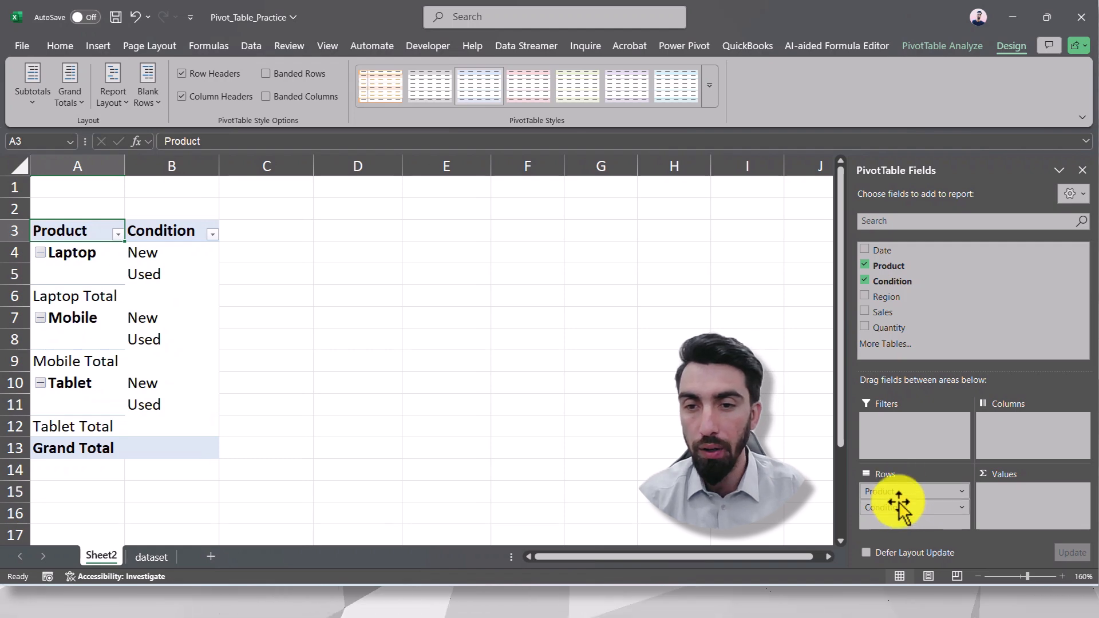
pyautogui.moveTo(914, 507)
pyautogui.mouseDown()
pyautogui.moveTo(830, 490)
pyautogui.moveTo(800, 393)
pyautogui.moveTo(888, 295)
pyautogui.moveTo(905, 299)
pyautogui.moveTo(917, 516)
pyautogui.moveTo(910, 498)
pyautogui.mouseUp()
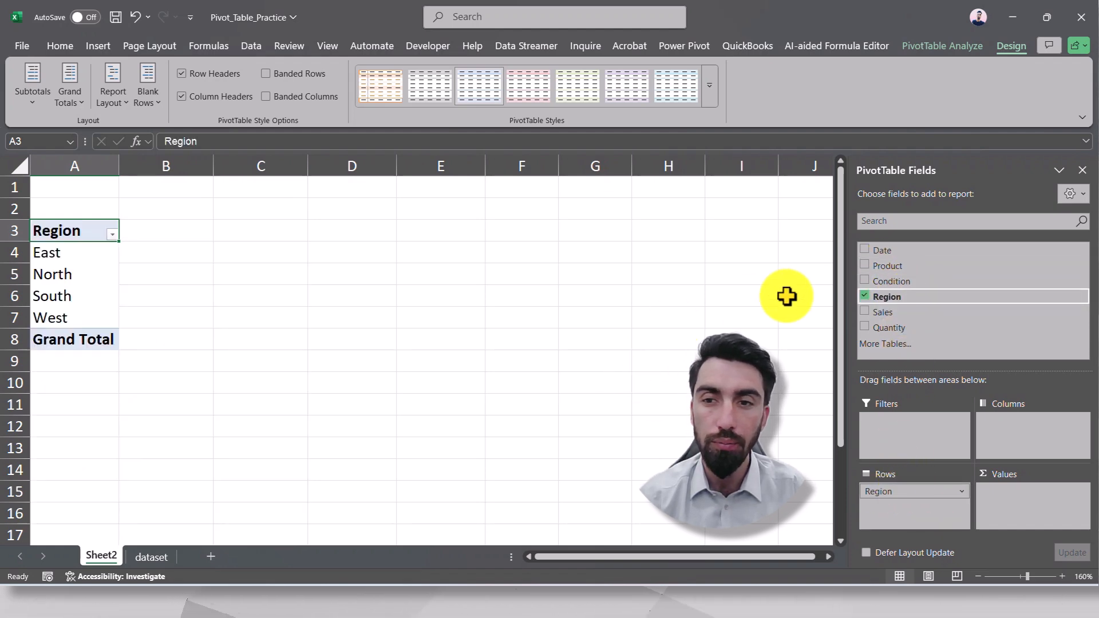
# - Add Product to the PivotTable rows beneath Region and add Quantity to the values as a sum
pyautogui.moveTo(900, 277); pyautogui.dragTo(913, 505)
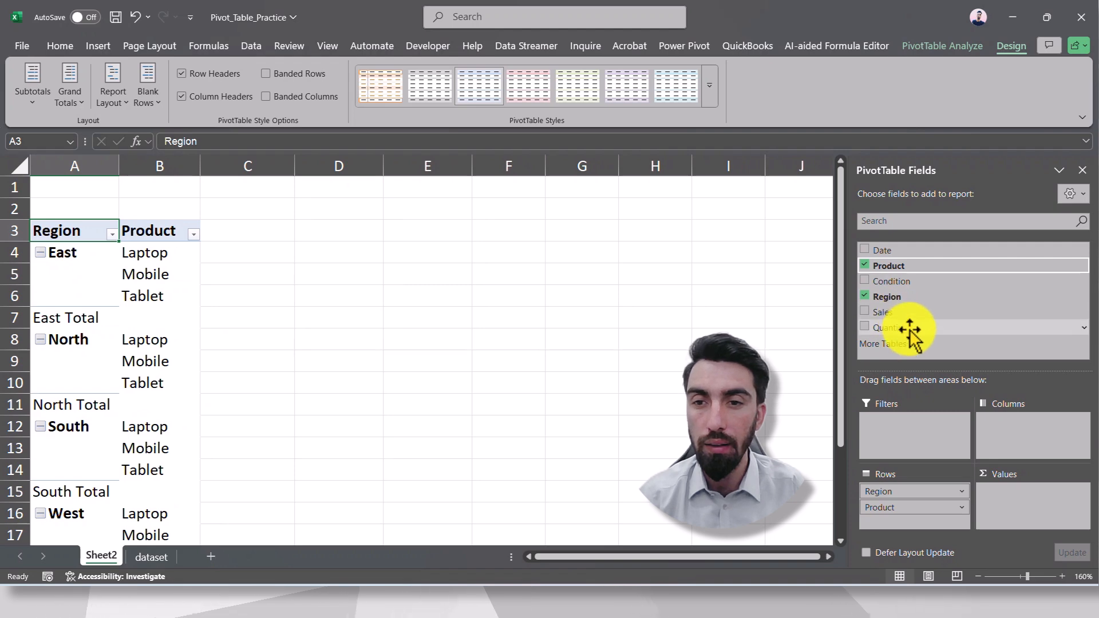
pyautogui.moveTo(913, 332); pyautogui.dragTo(1031, 518)
pyautogui.scroll(-1, 455, 314)
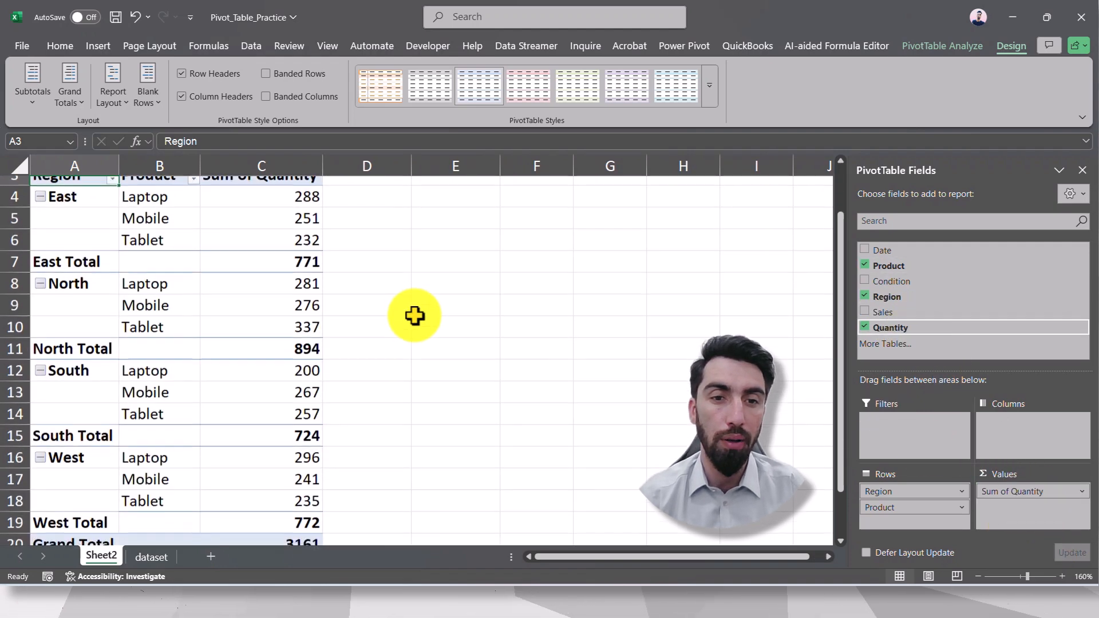
pyautogui.scroll(1, 417, 313)
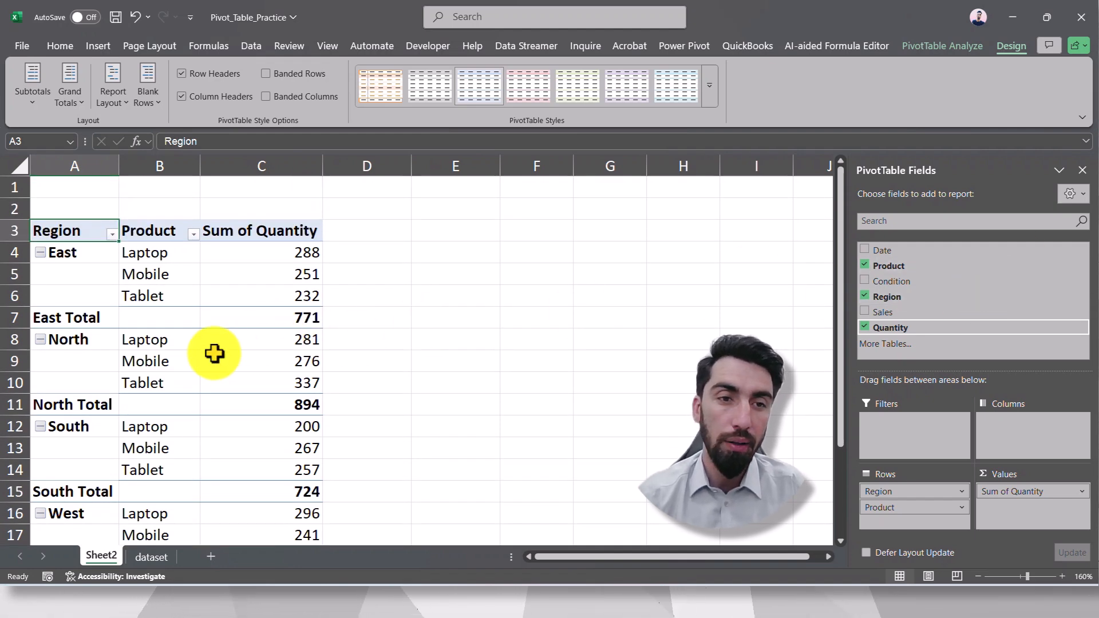
# - Examine the Laptop, Mobile and Tablet quantities in the East and North regions along with the East subtotal
pyautogui.click(259, 291)
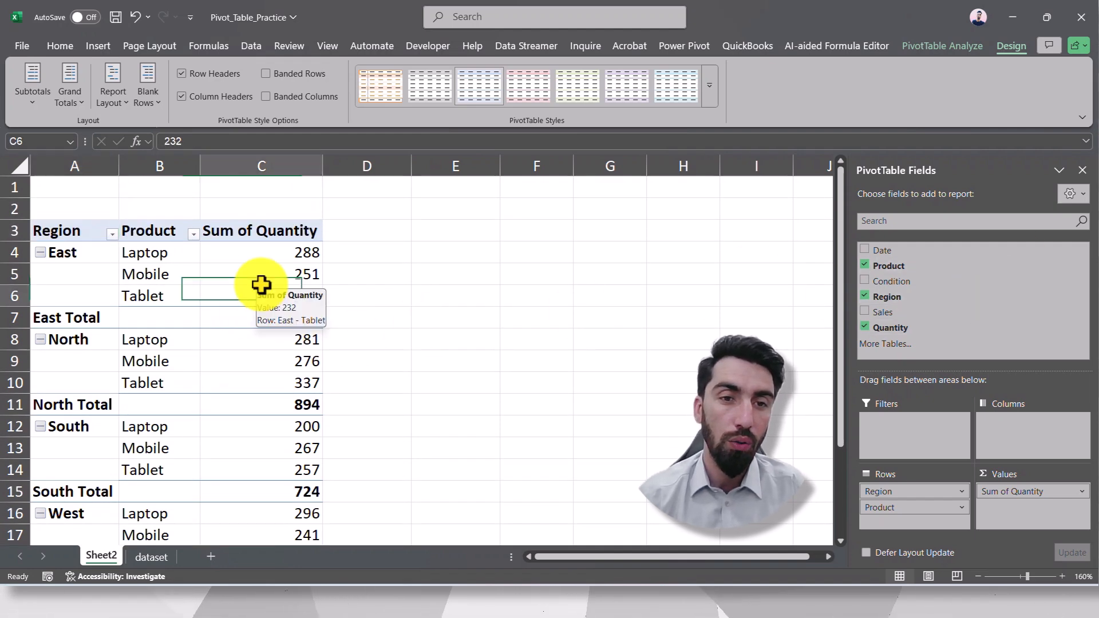
pyautogui.click(298, 254)
pyautogui.click(296, 282)
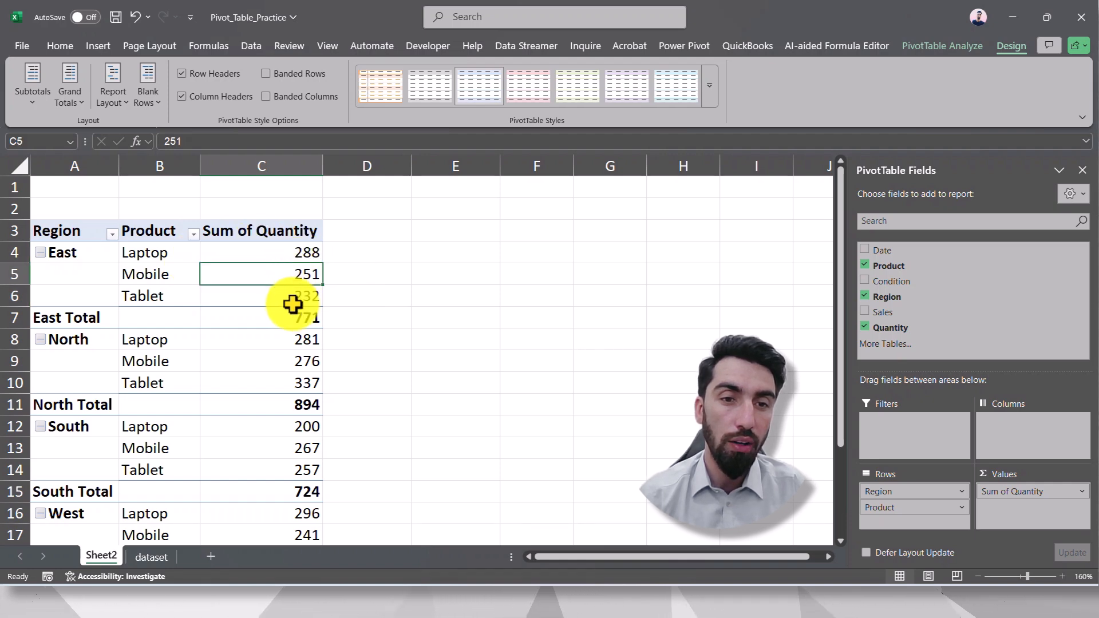
pyautogui.click(285, 318)
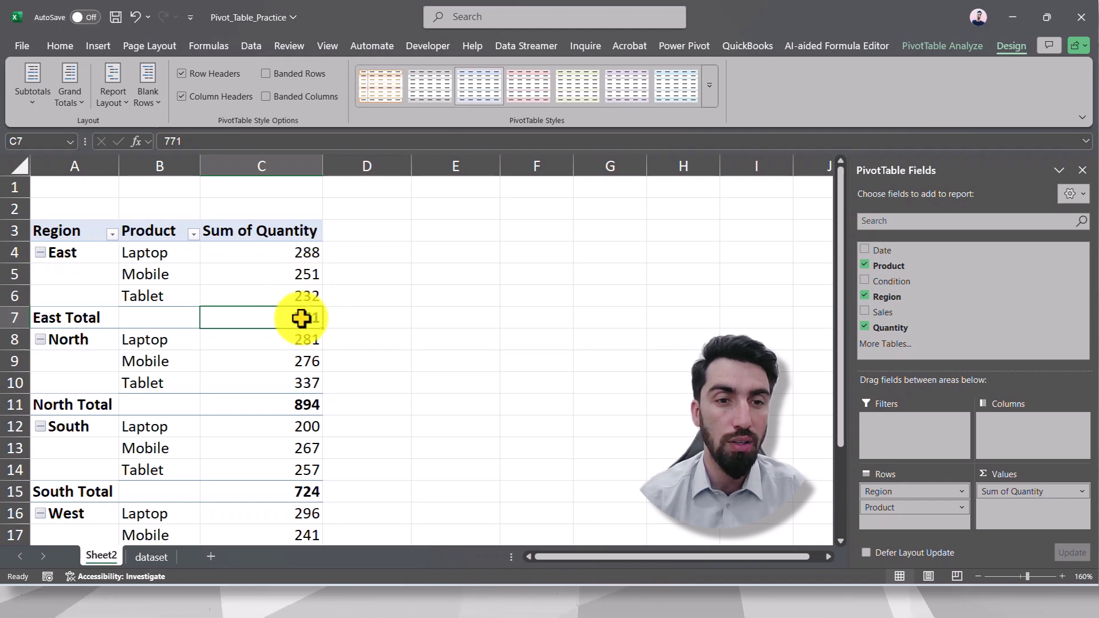
pyautogui.moveTo(295, 320)
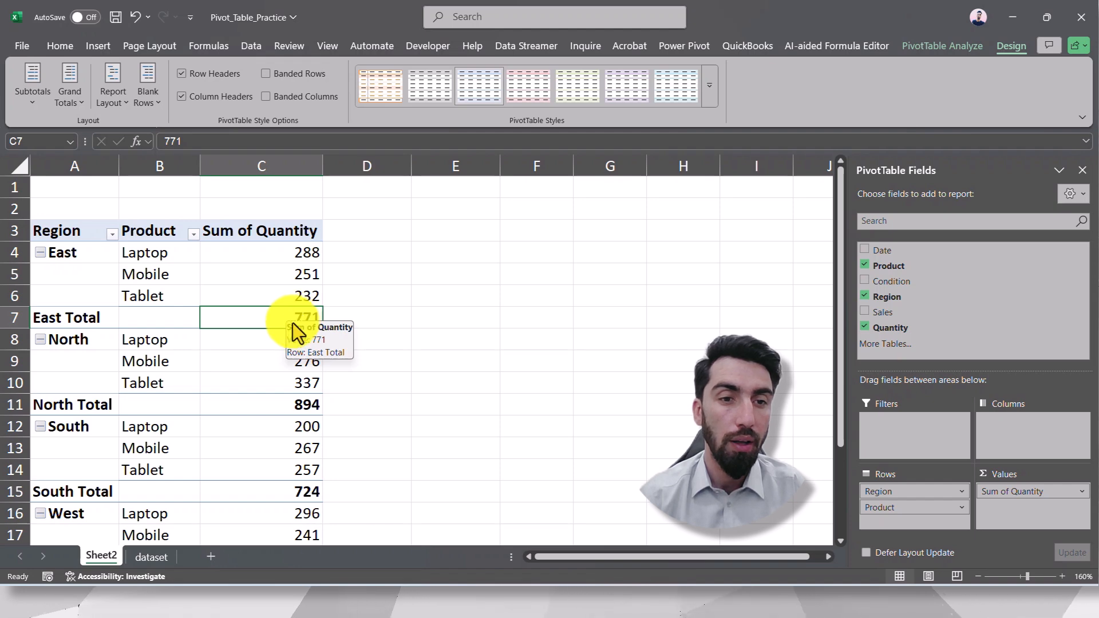
pyautogui.moveTo(295, 343); pyautogui.dragTo(294, 383)
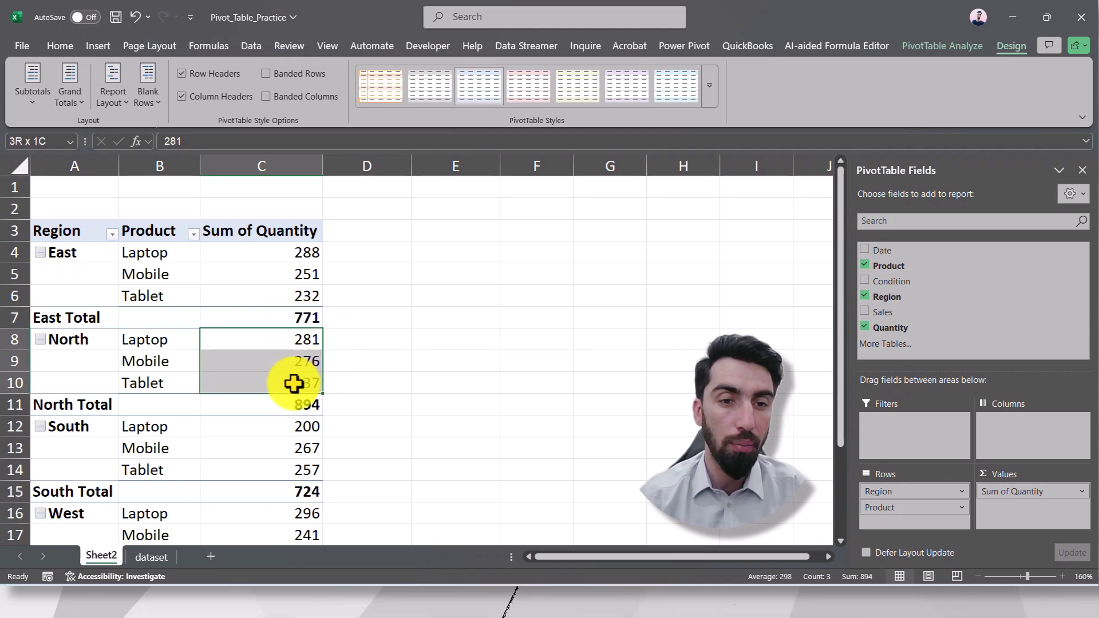
pyautogui.click(297, 317)
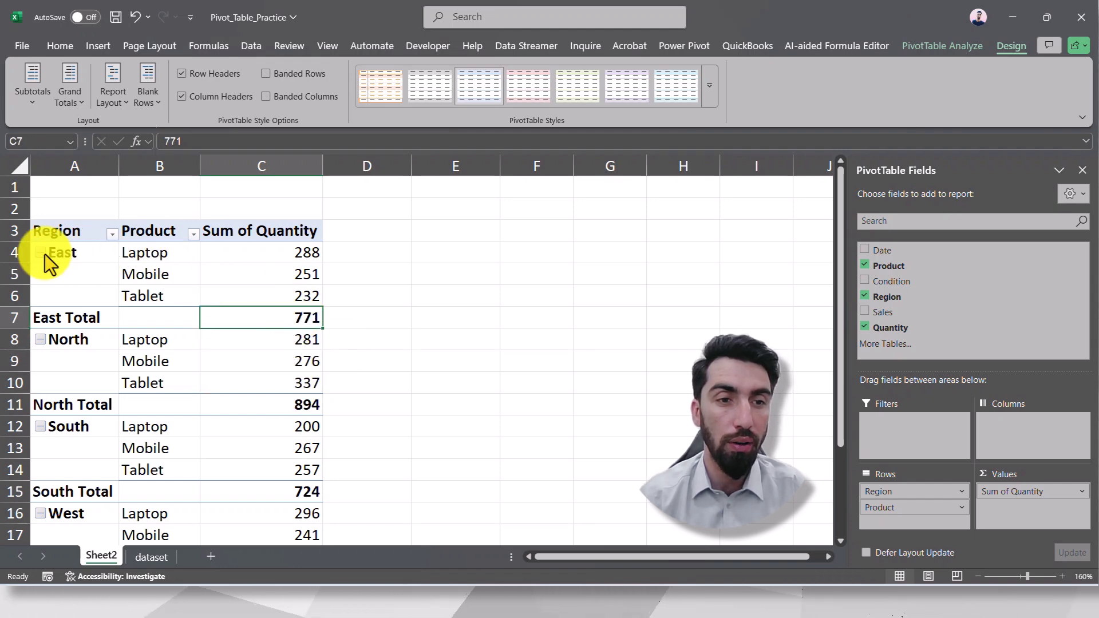
# - Collapse the East and North groups to view only their totals, and expand both groups again
pyautogui.click(40, 253)
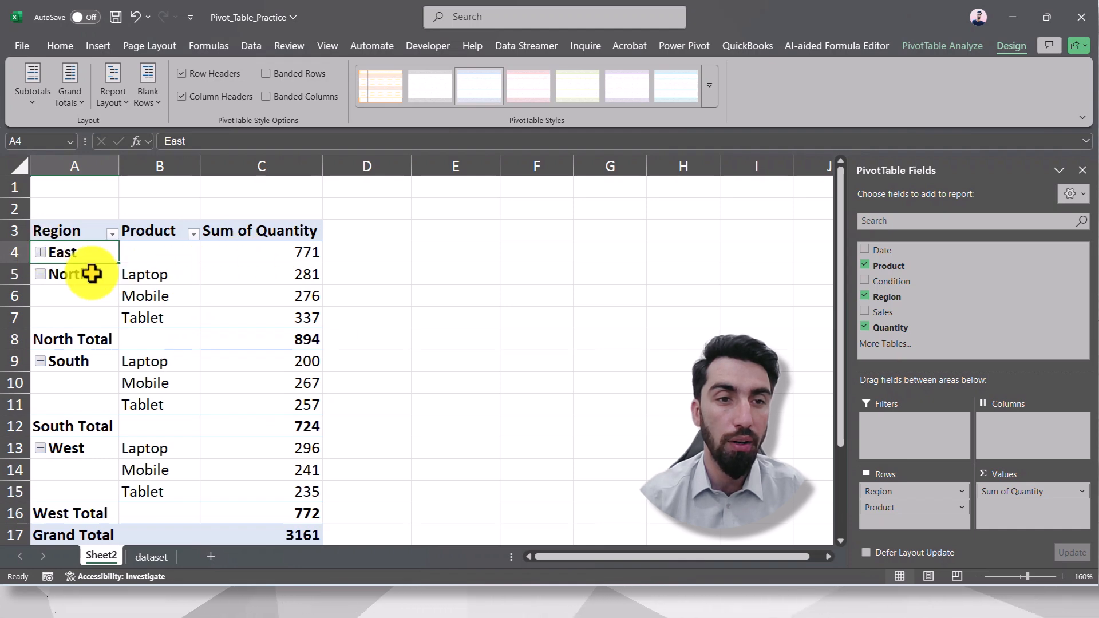
pyautogui.moveTo(297, 316); pyautogui.dragTo(293, 275)
pyautogui.click(299, 344)
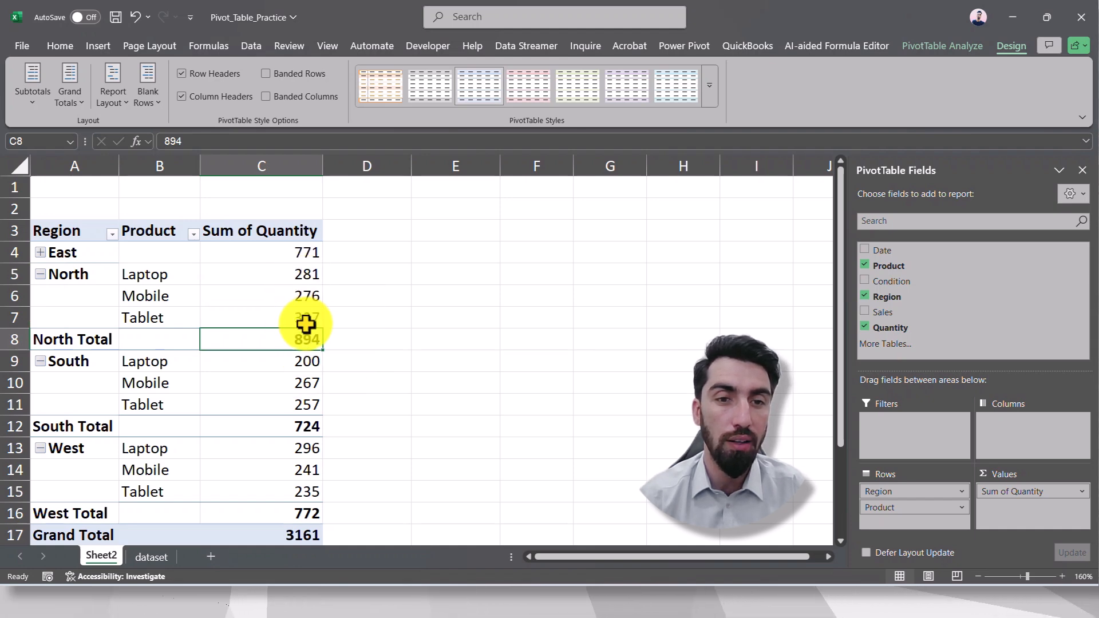
pyautogui.click(39, 275)
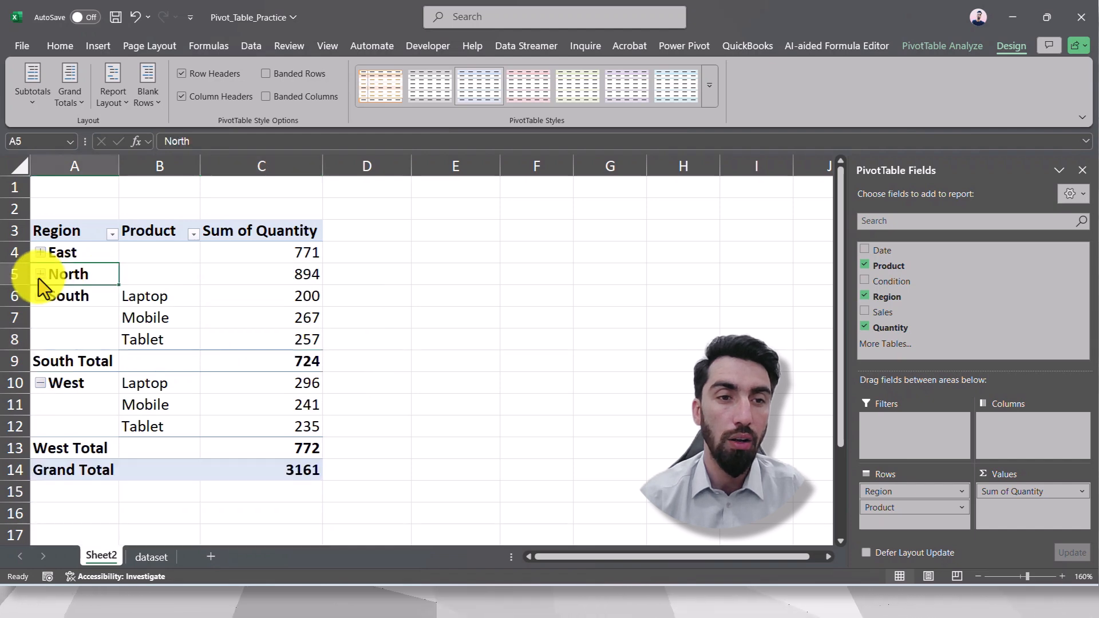
pyautogui.click(40, 275)
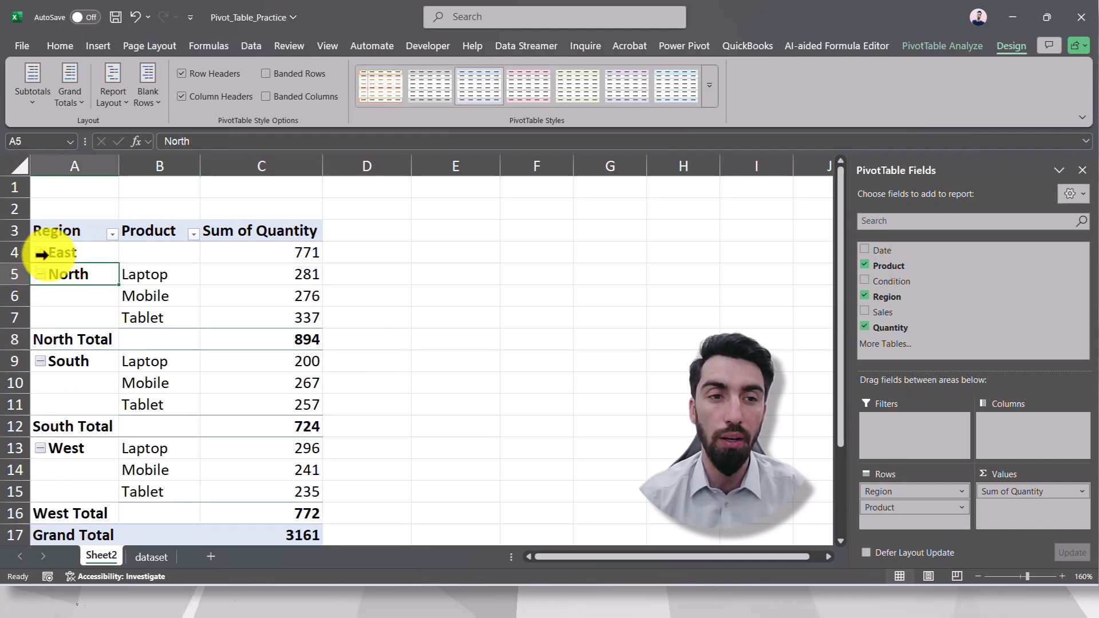
pyautogui.click(41, 253)
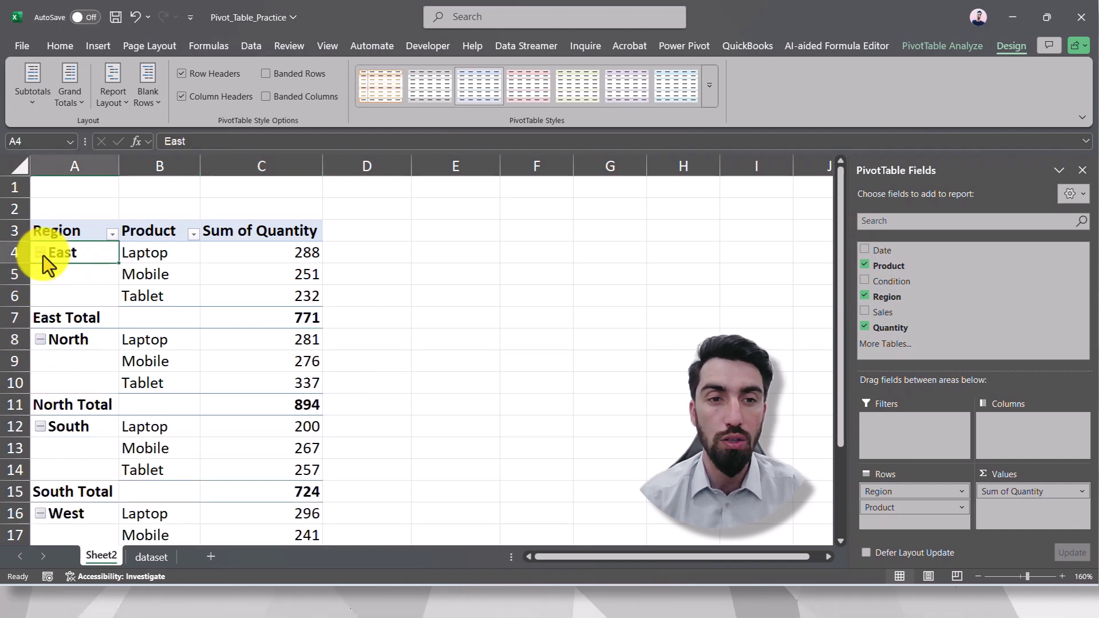
# - Show Sum of Quantity as Running Total In with Product as the base field
pyautogui.click(228, 253)
pyautogui.rightClick(228, 254)
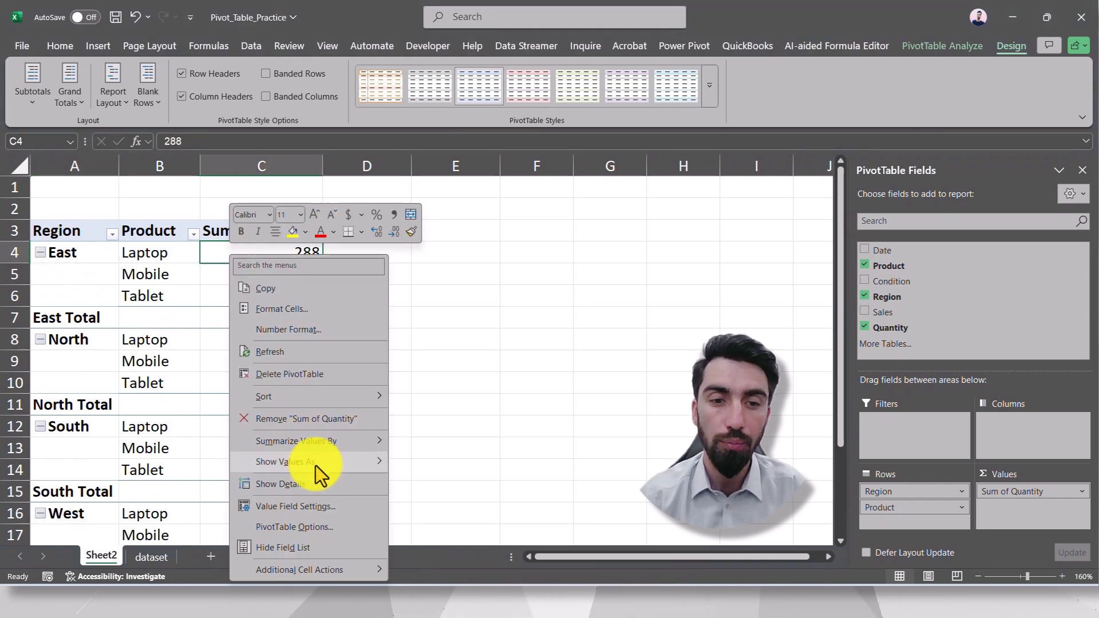
pyautogui.moveTo(318, 464)
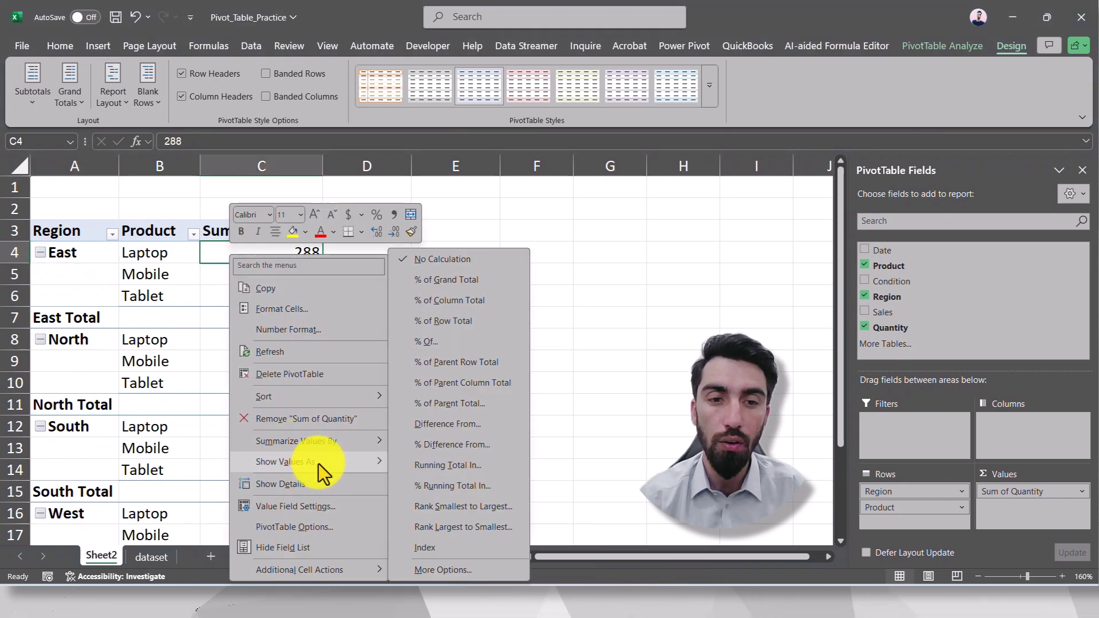
pyautogui.click(463, 473)
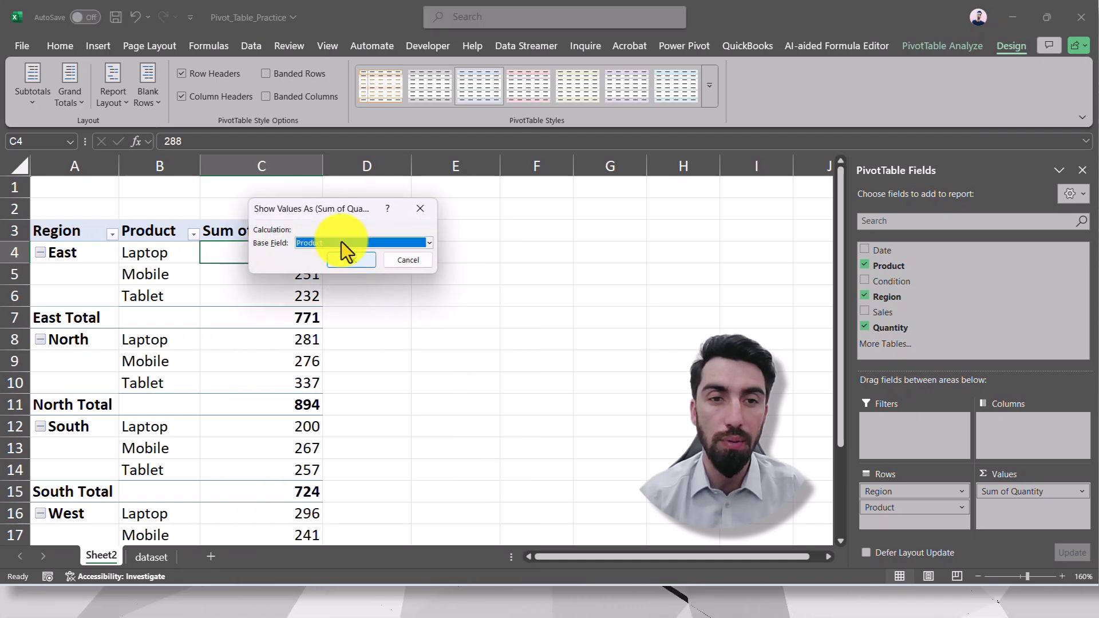
pyautogui.moveTo(333, 215); pyautogui.dragTo(366, 280)
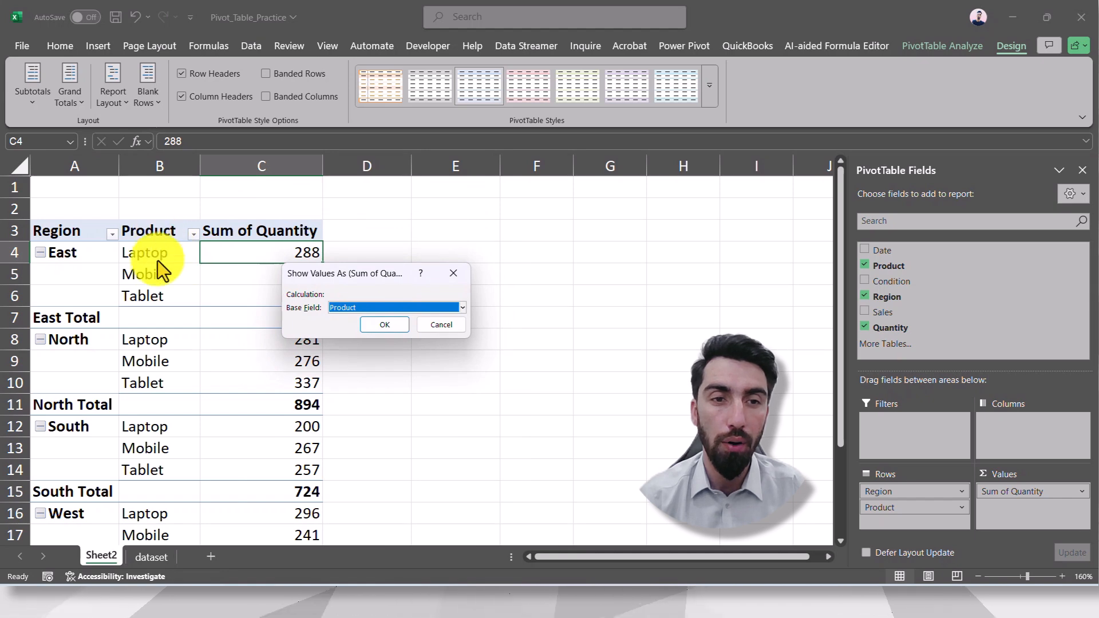
pyautogui.click(380, 330)
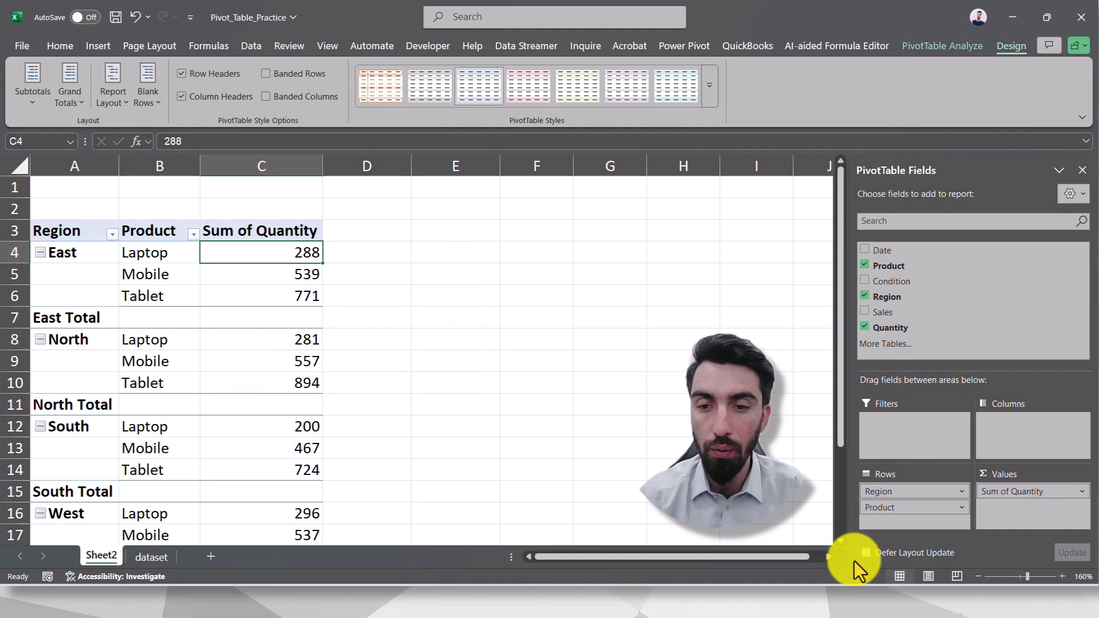
pyautogui.hotkey('ctrl', 'z')
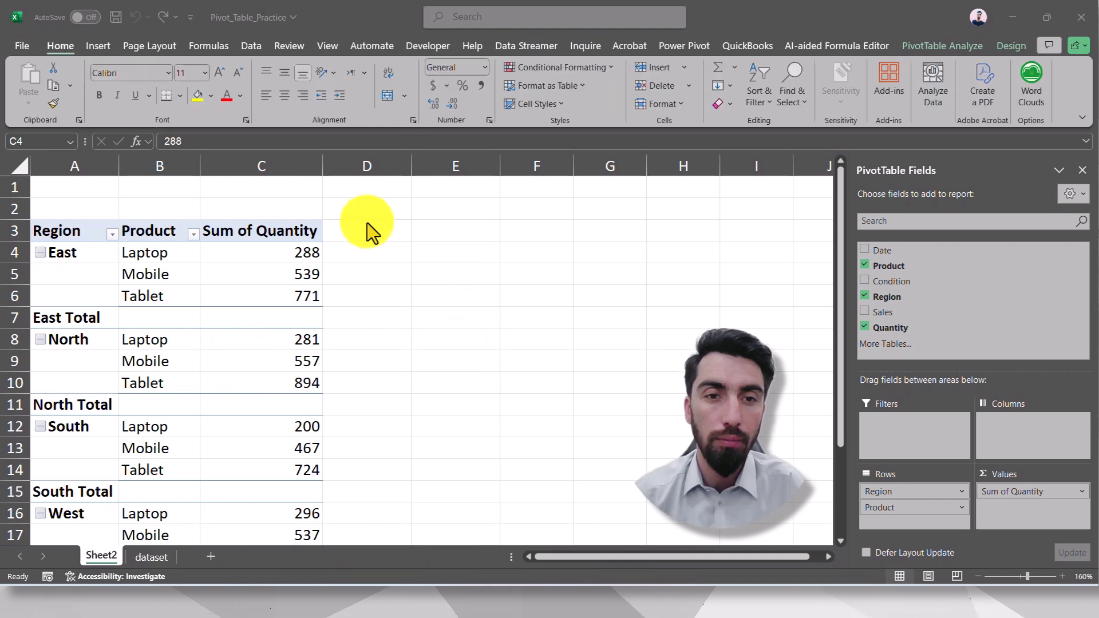
# - Show Sum of Quantity as Running Total In with Region as the base field
pyautogui.click(270, 254)
pyautogui.rightClick(274, 252)
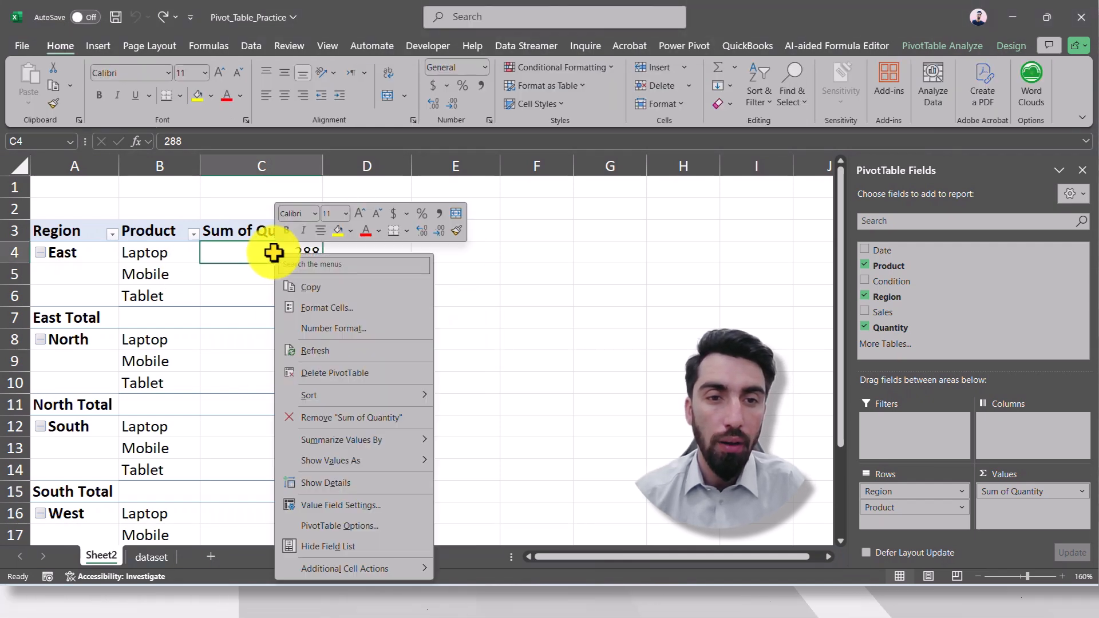
pyautogui.moveTo(377, 463)
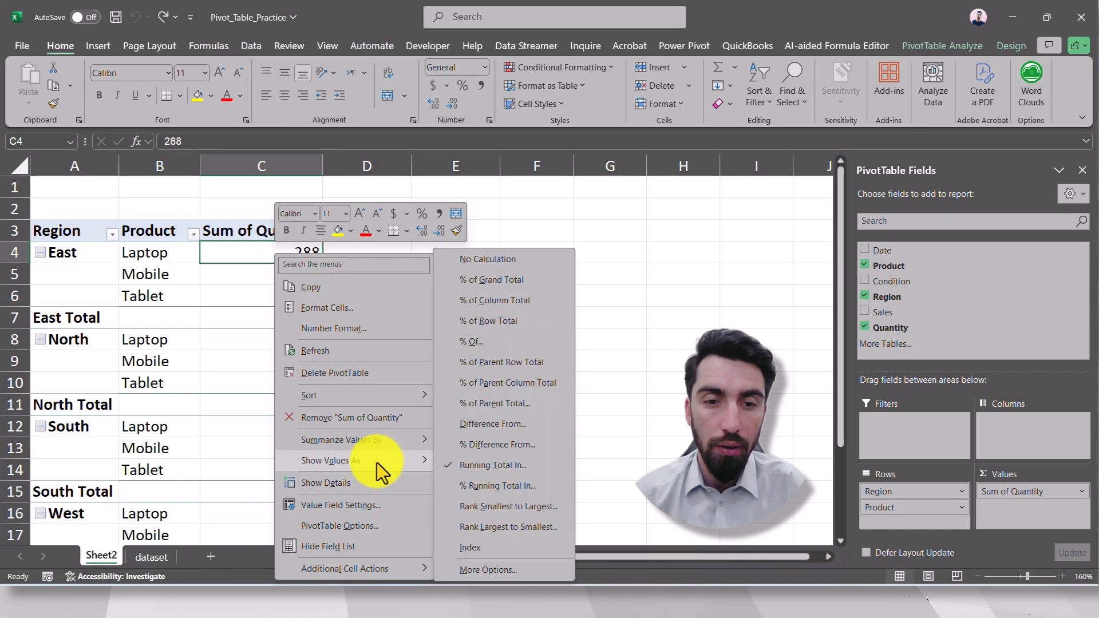
pyautogui.click(480, 464)
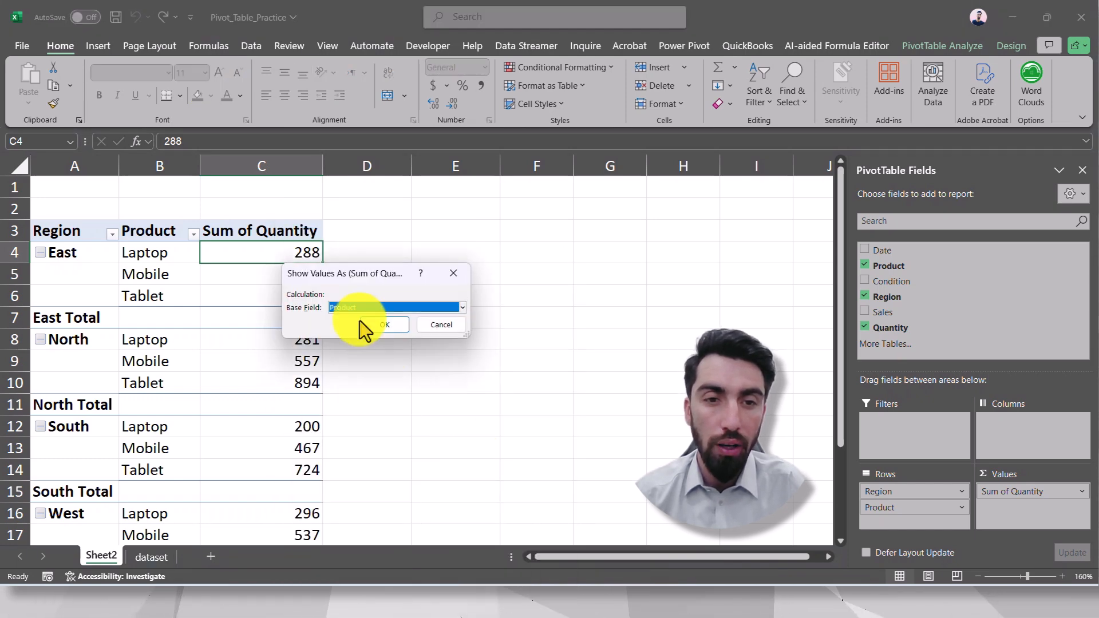
pyautogui.moveTo(356, 276); pyautogui.dragTo(385, 287)
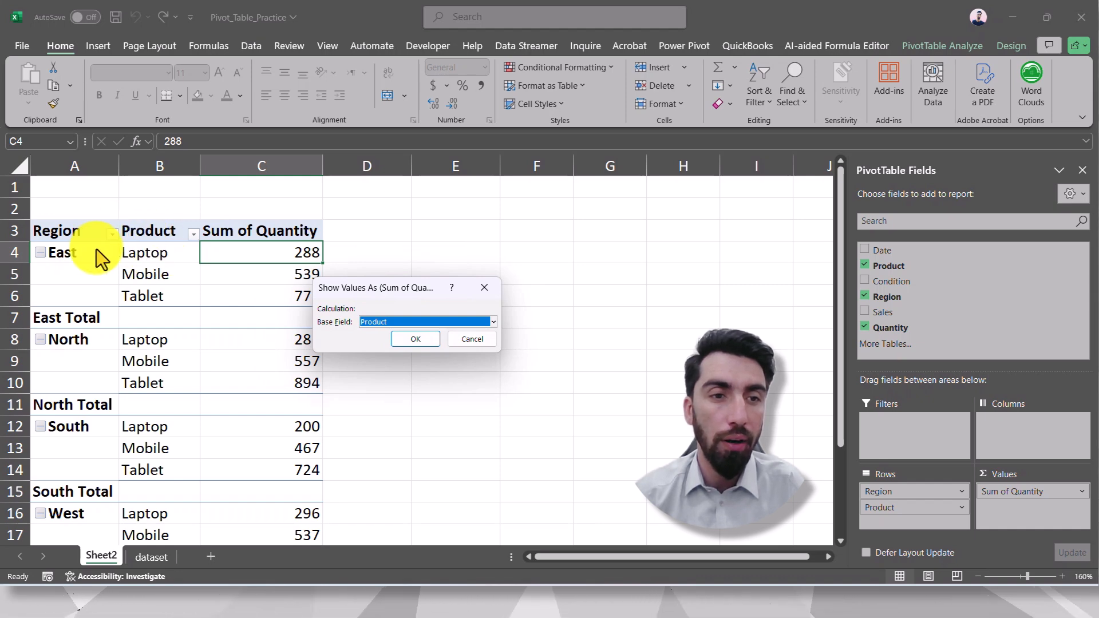
pyautogui.click(380, 324)
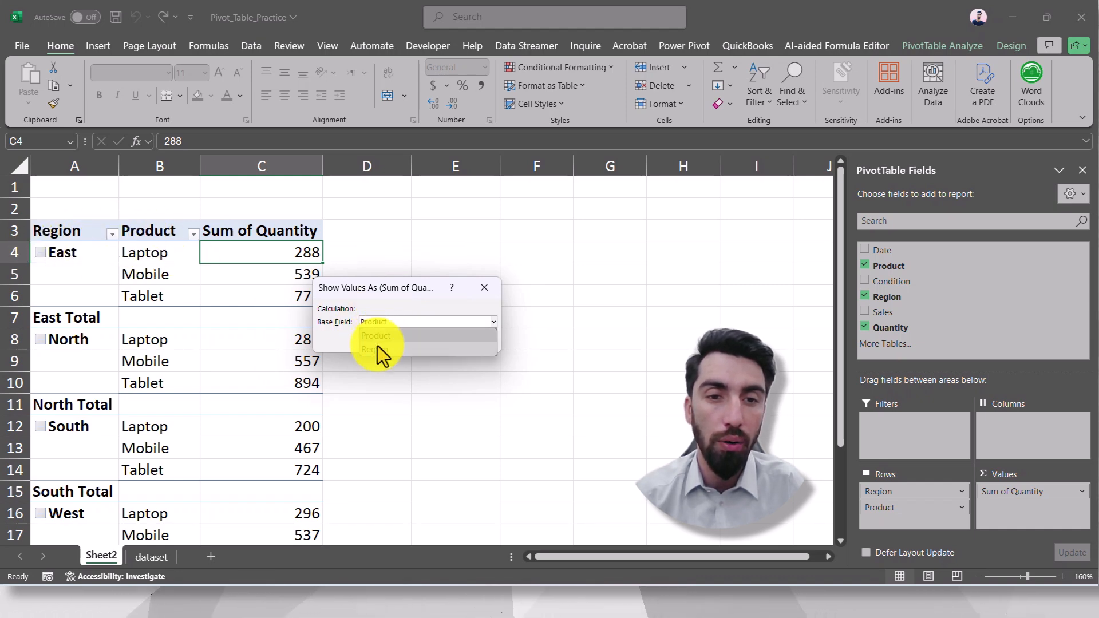
pyautogui.click(376, 348)
pyautogui.moveTo(368, 290); pyautogui.dragTo(356, 351)
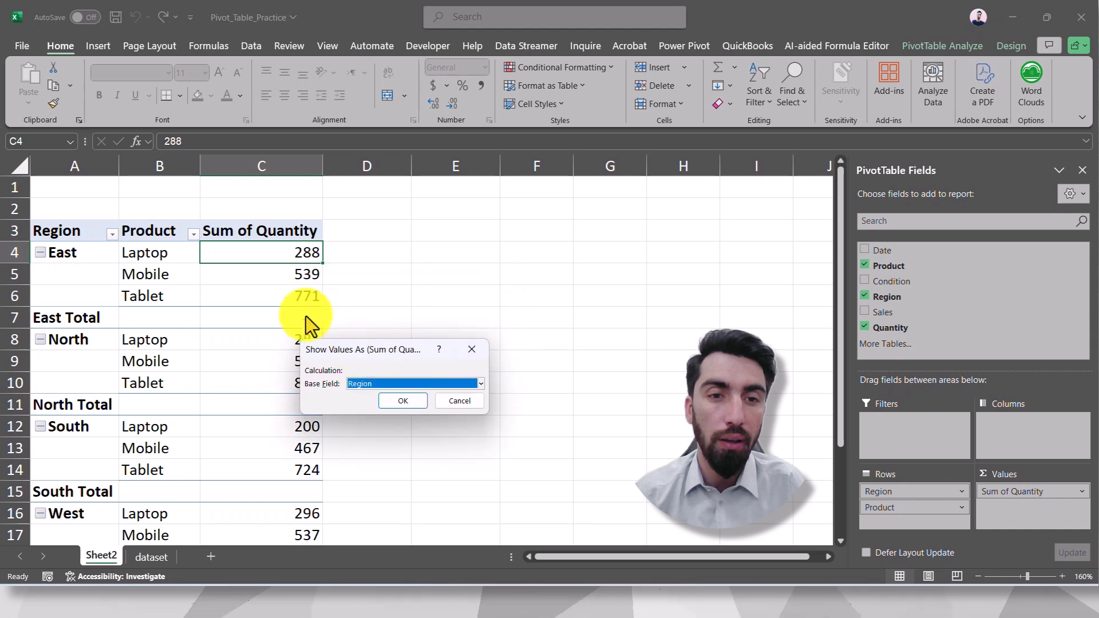
pyautogui.click(389, 398)
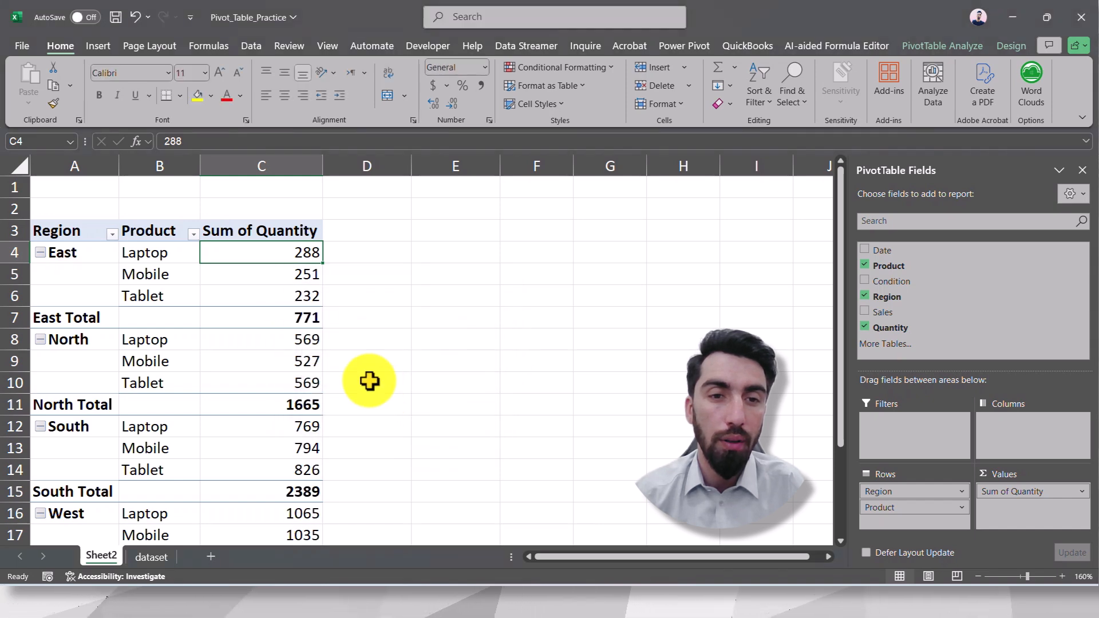
# - Examine how the running quantity totals accumulate from East through North, South and West
pyautogui.click(295, 319)
pyautogui.scroll(-1, 294, 309)
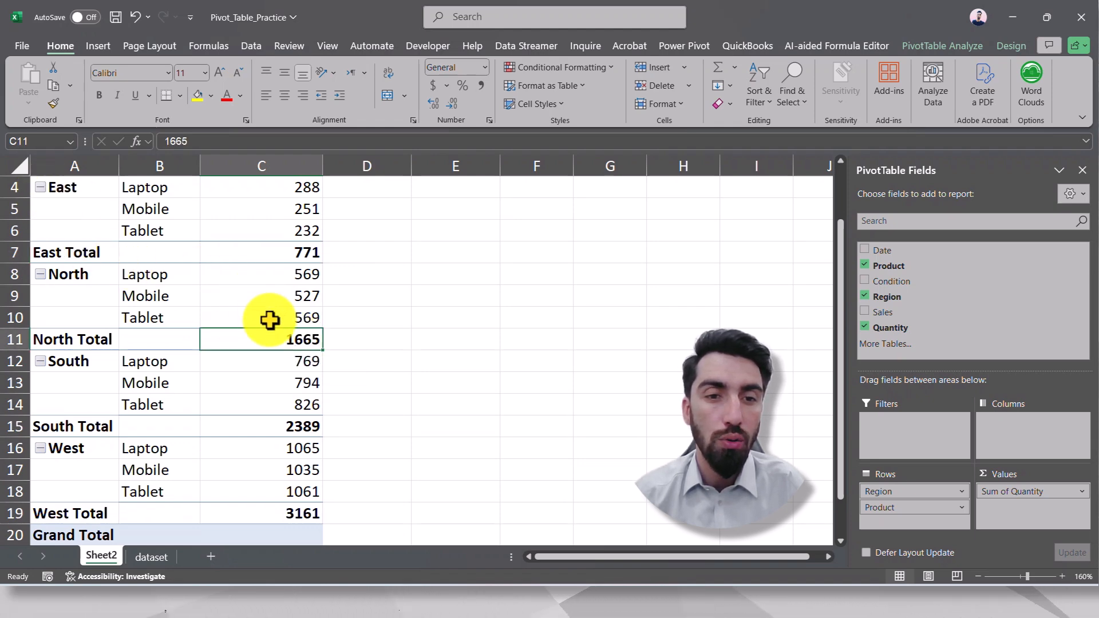
pyautogui.moveTo(311, 361); pyautogui.dragTo(305, 396)
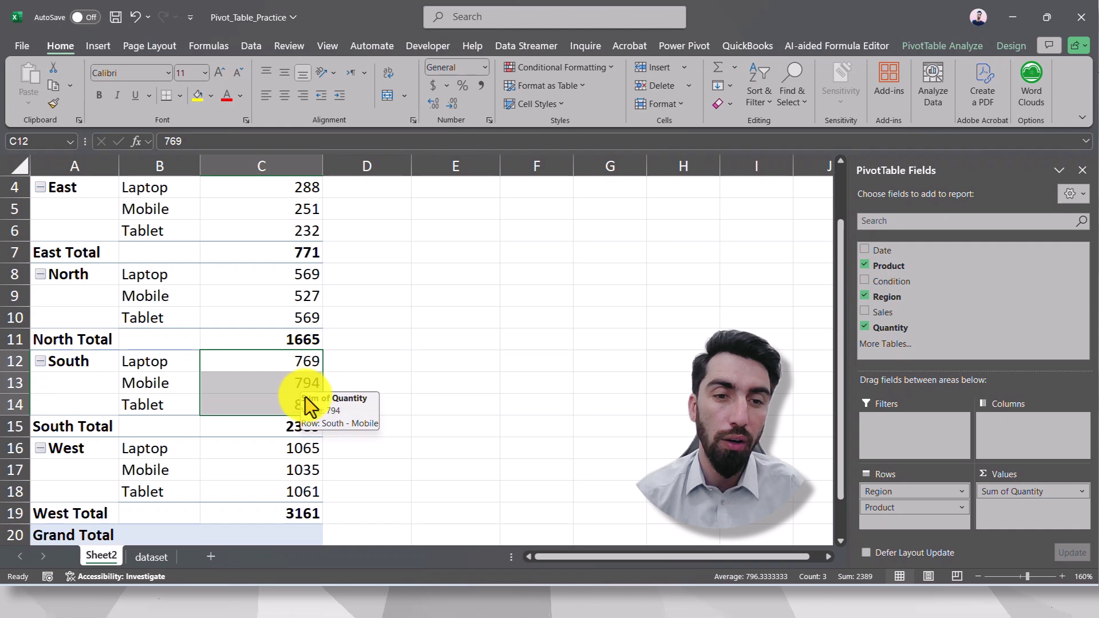
pyautogui.click(292, 426)
pyautogui.scroll(-4, 292, 418)
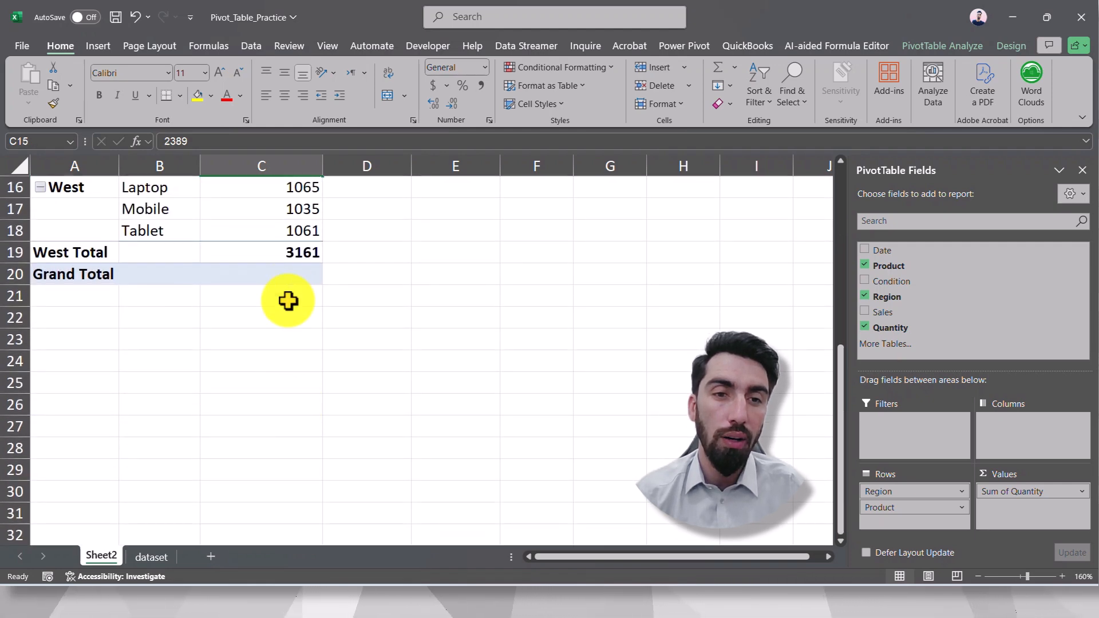
pyautogui.click(298, 258)
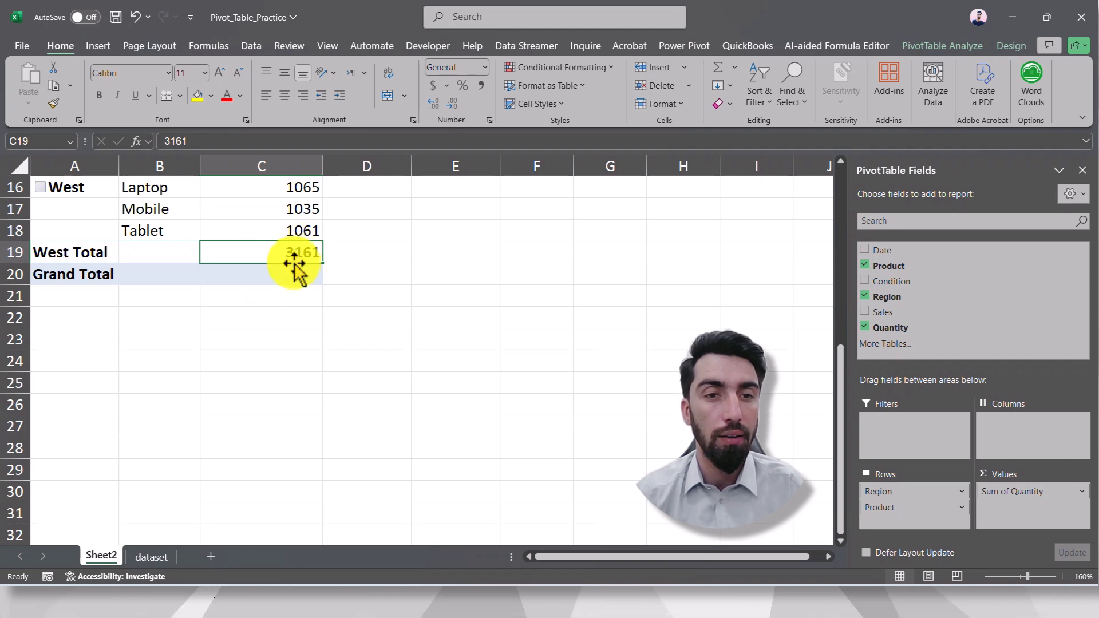
pyautogui.scroll(5, 304, 274)
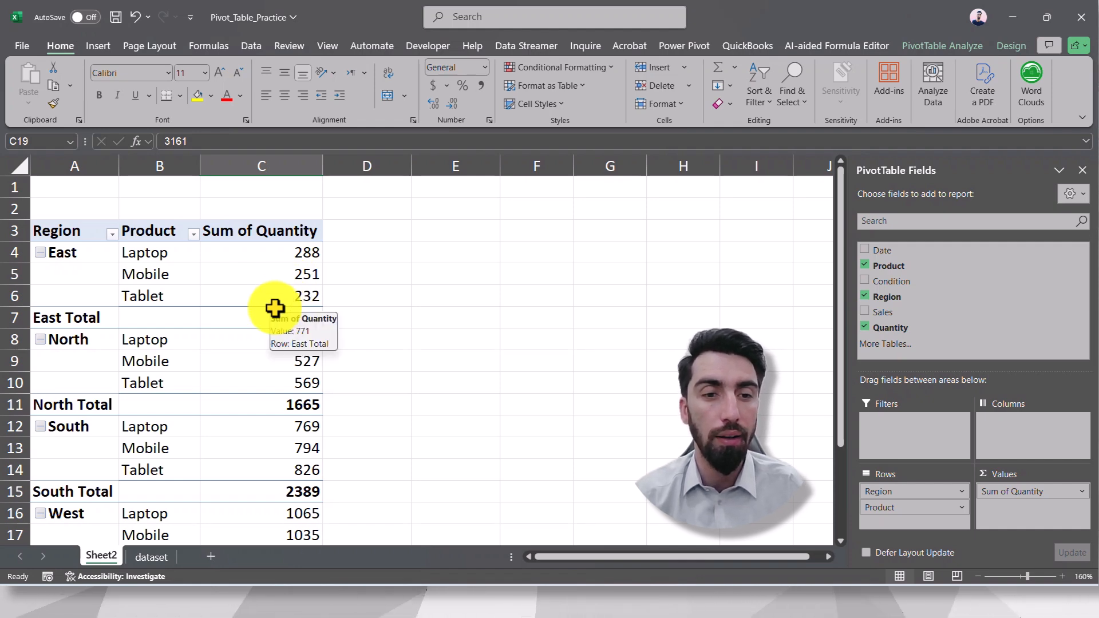
# - Show Sum of Quantity as % Running Total In with Region as the base field
pyautogui.rightClick(287, 252)
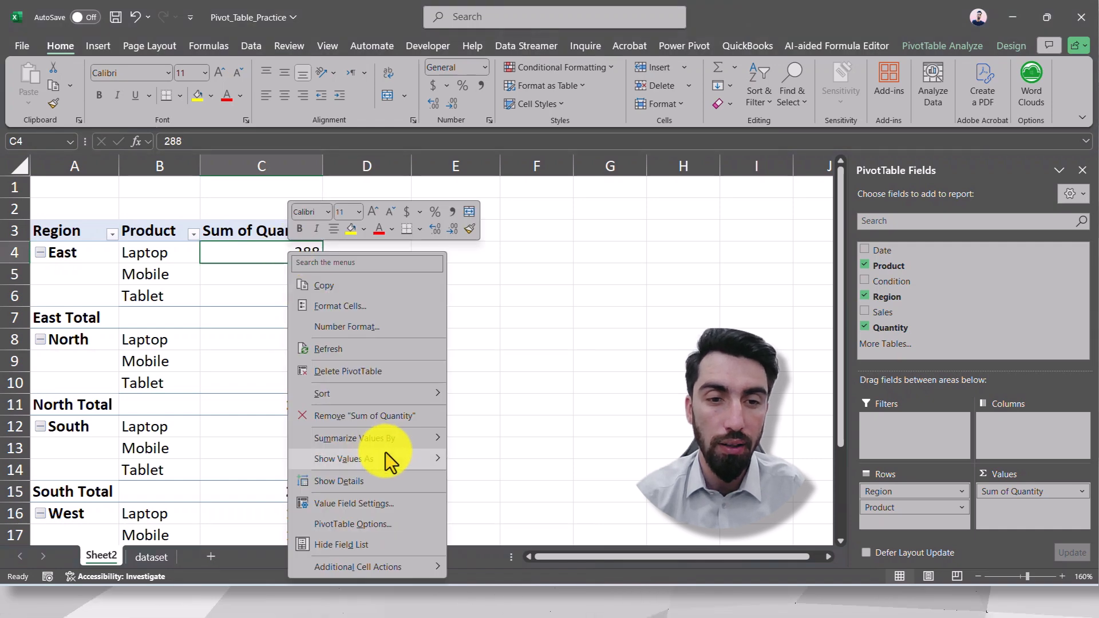
pyautogui.moveTo(386, 452)
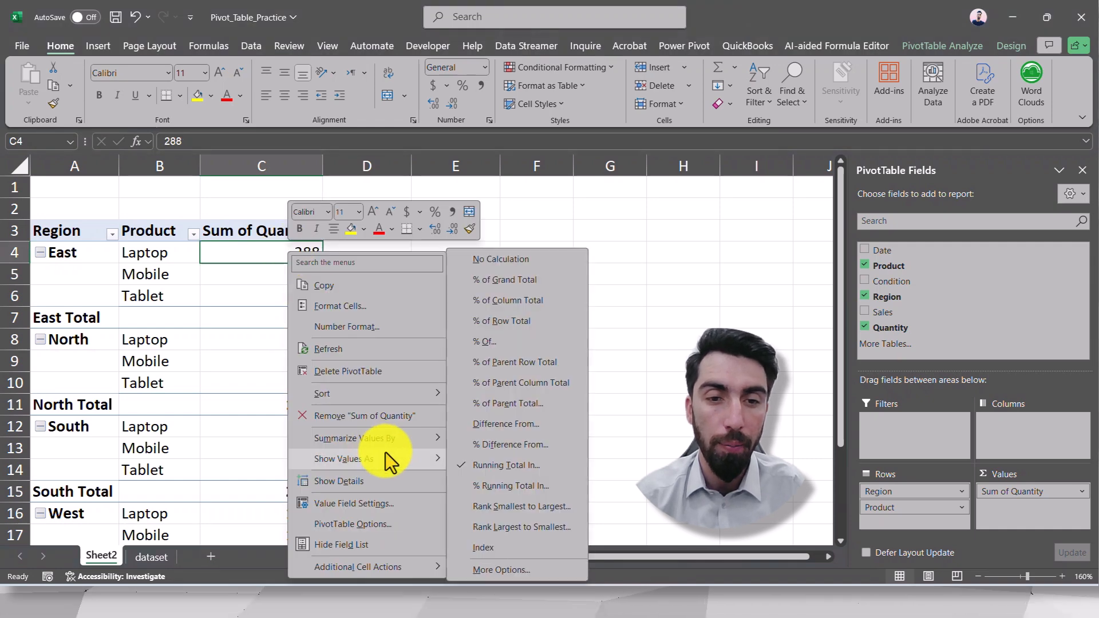
pyautogui.click(488, 485)
pyautogui.click(375, 383)
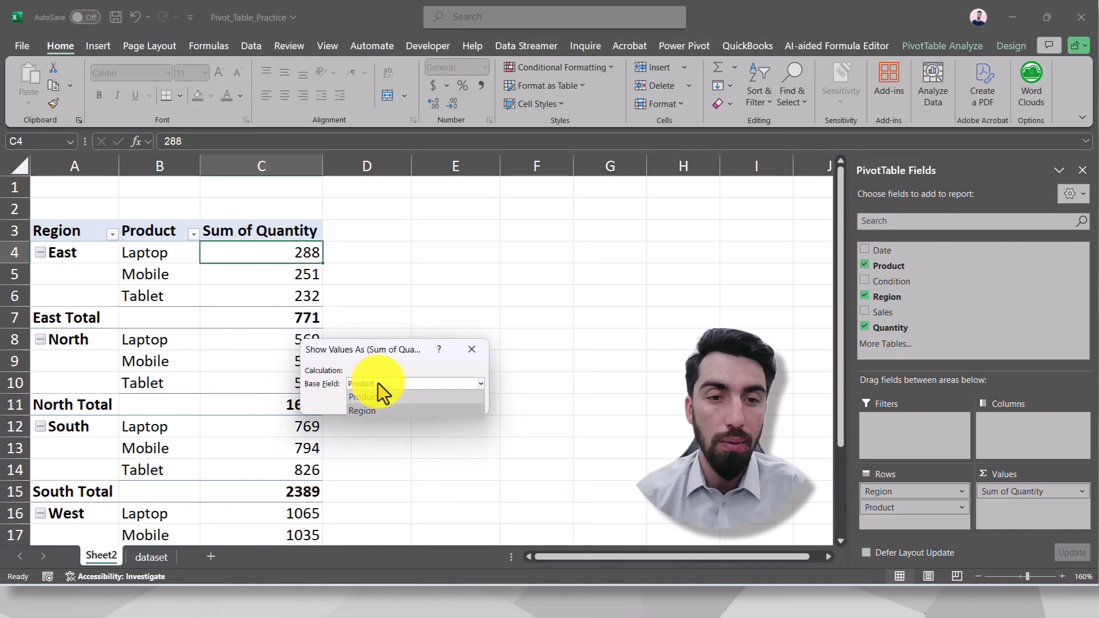
pyautogui.click(366, 411)
pyautogui.click(402, 408)
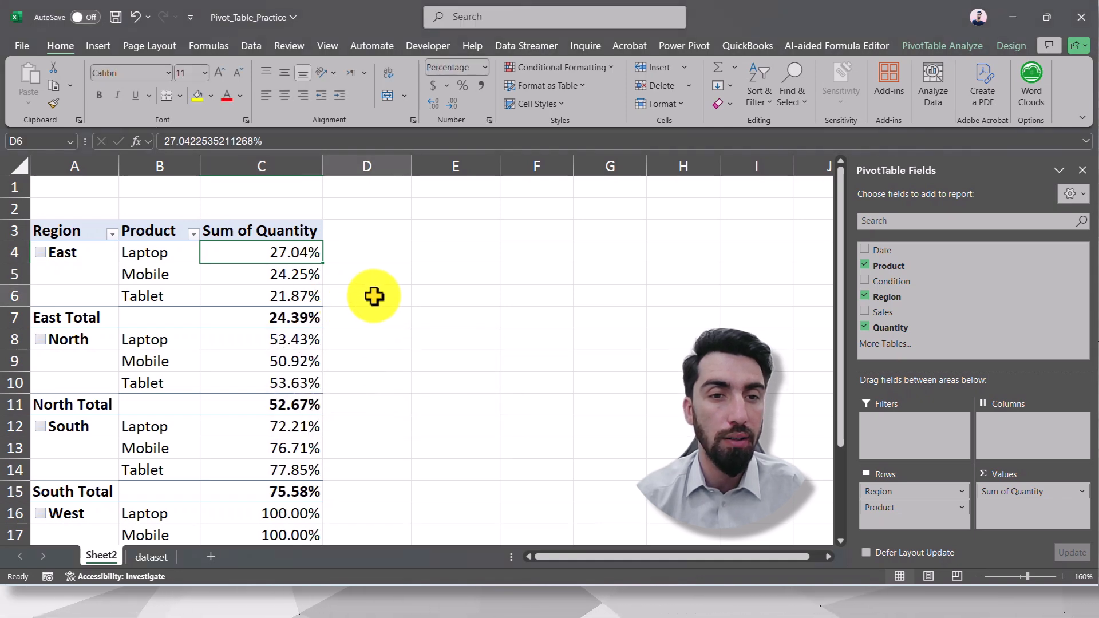
pyautogui.click(374, 296)
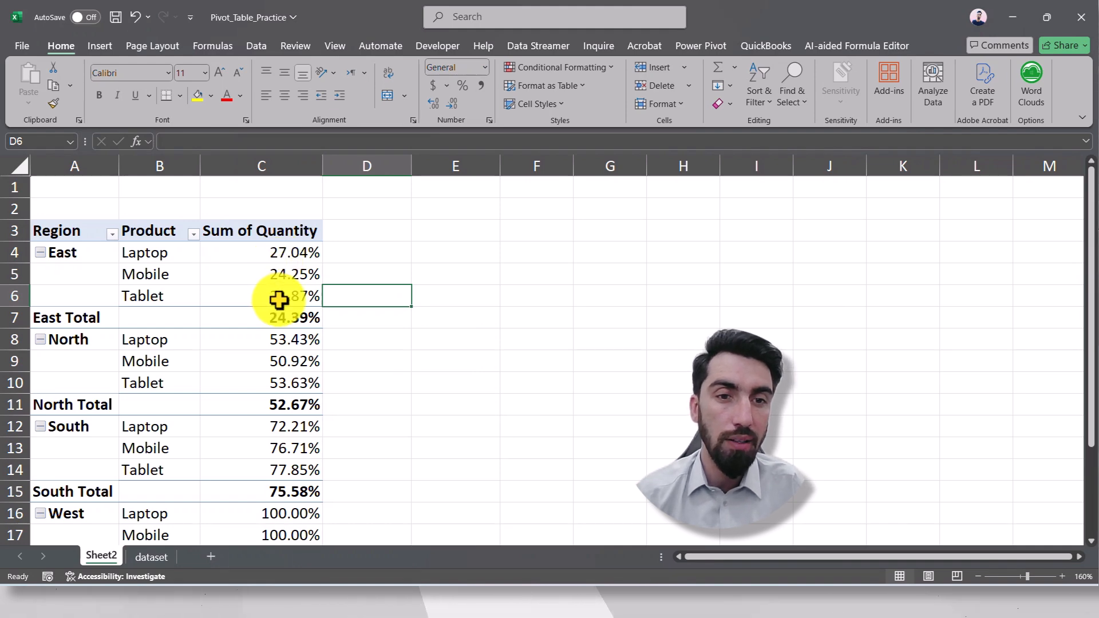
# - Examine how the running percentages accumulate from the East products and total through North, South and West
pyautogui.click(272, 319)
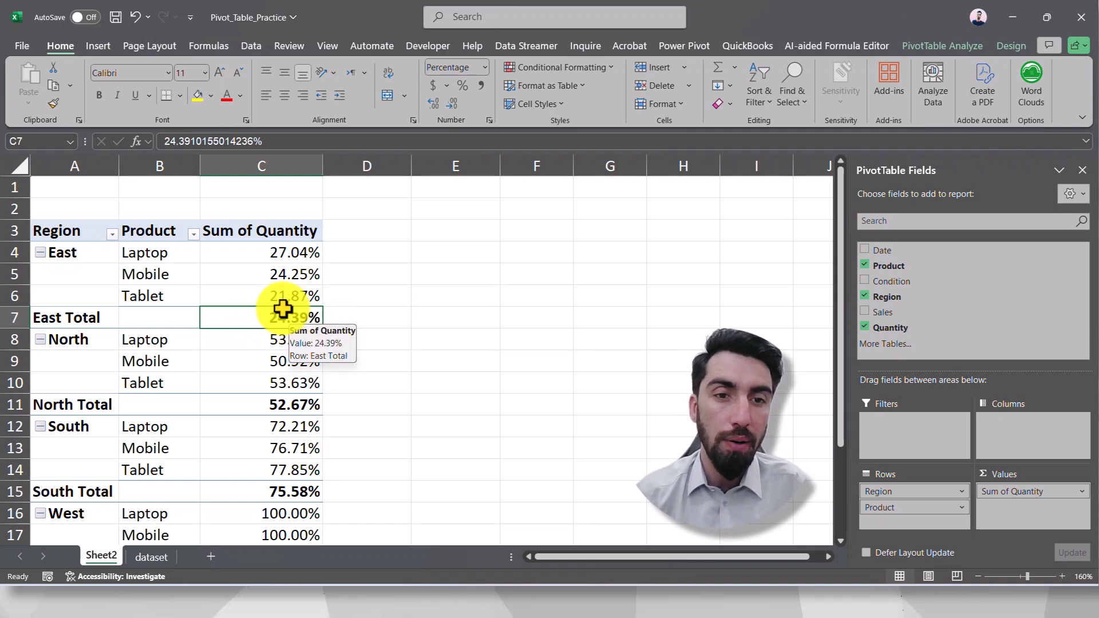
pyautogui.moveTo(286, 297); pyautogui.dragTo(283, 257)
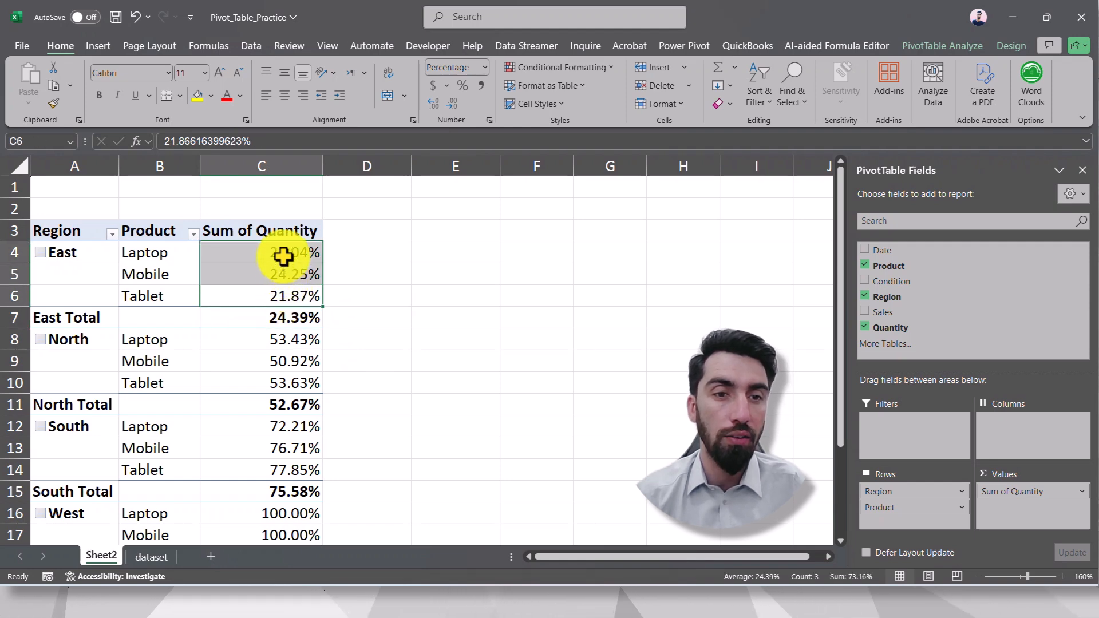
pyautogui.click(282, 321)
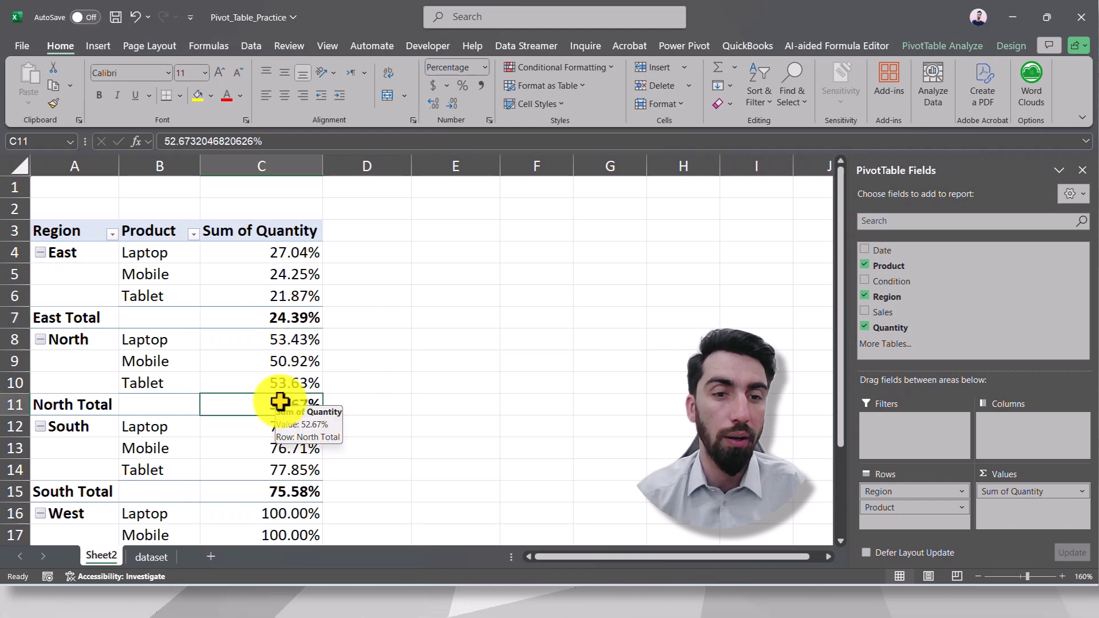
pyautogui.scroll(-2, 280, 403)
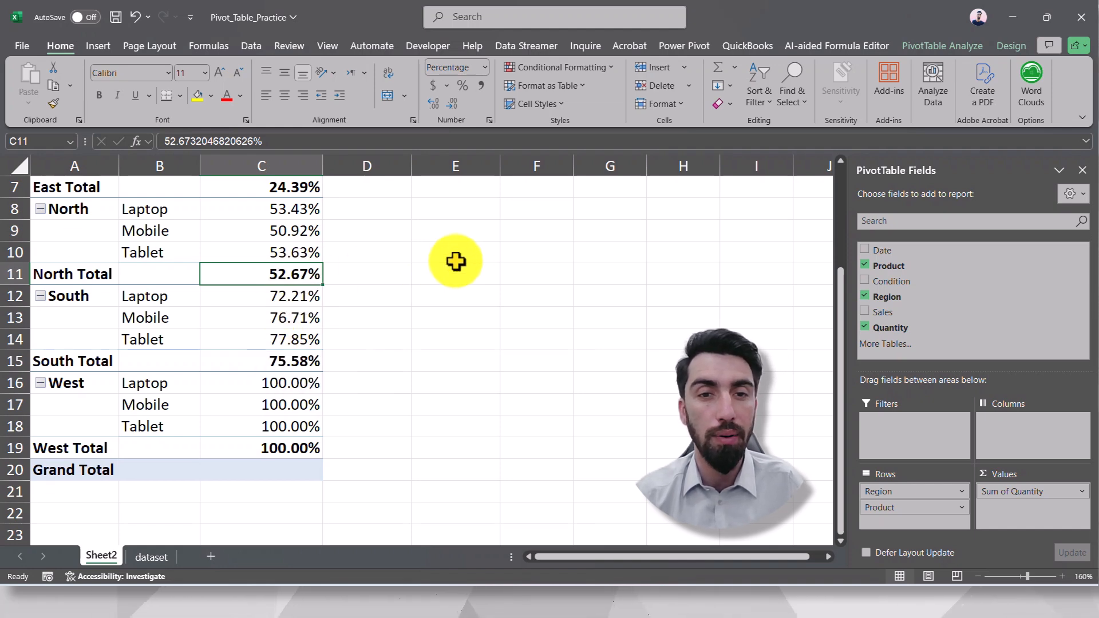
pyautogui.scroll(2, 415, 297)
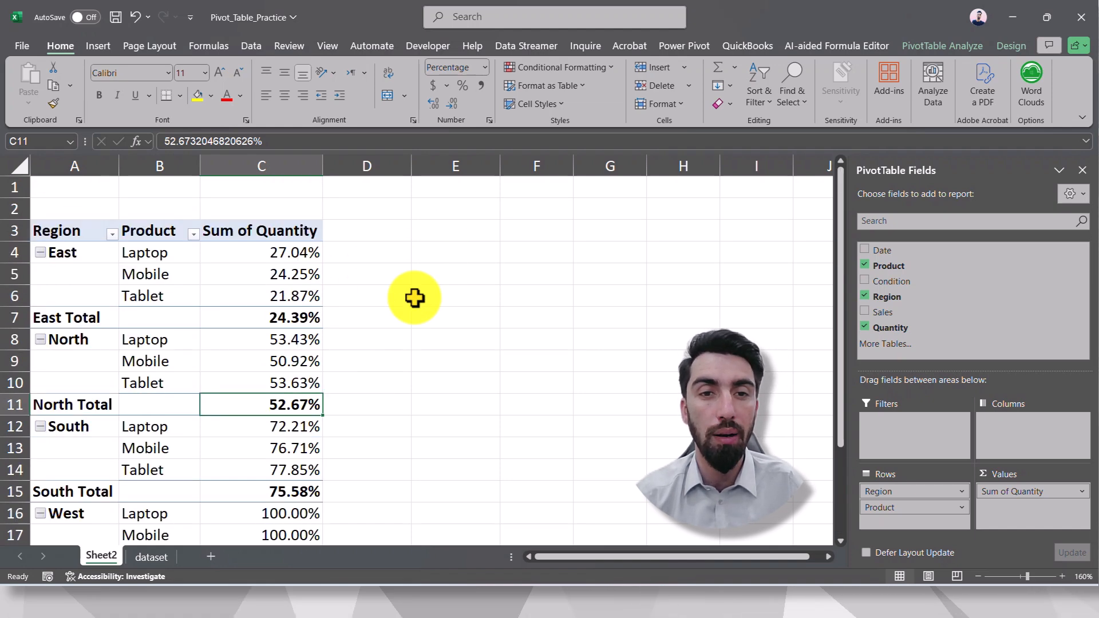
# - Start a running total example beside the PivotTable with the date 3/20/2025 in E3 and 5000 in F3
pyautogui.click(438, 230)
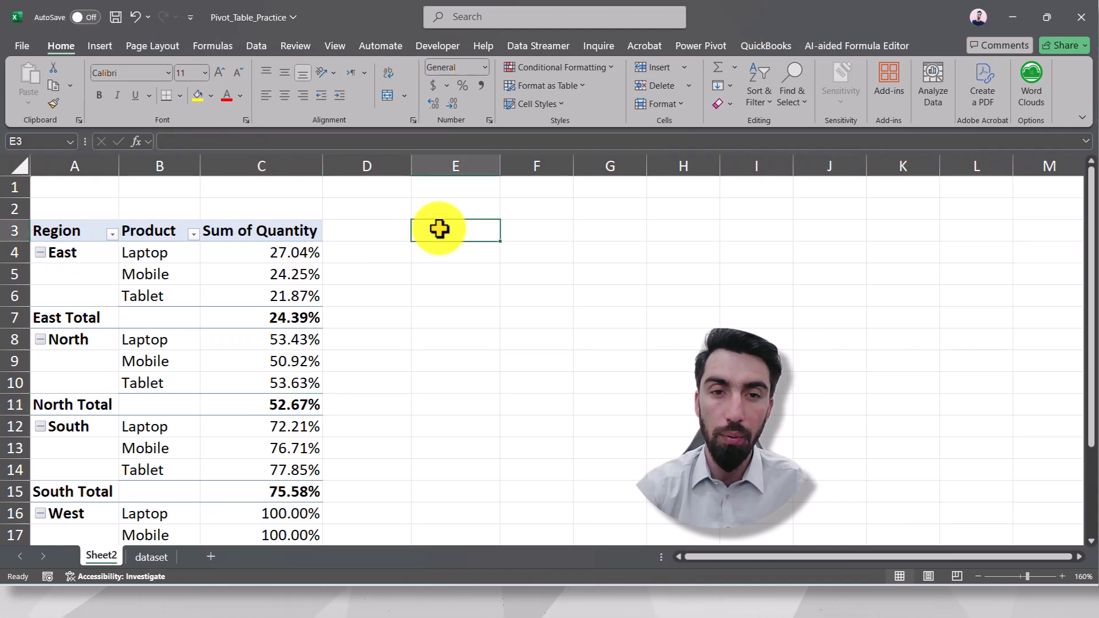
pyautogui.hotkey('ctrl', ';')
pyautogui.click(526, 229)
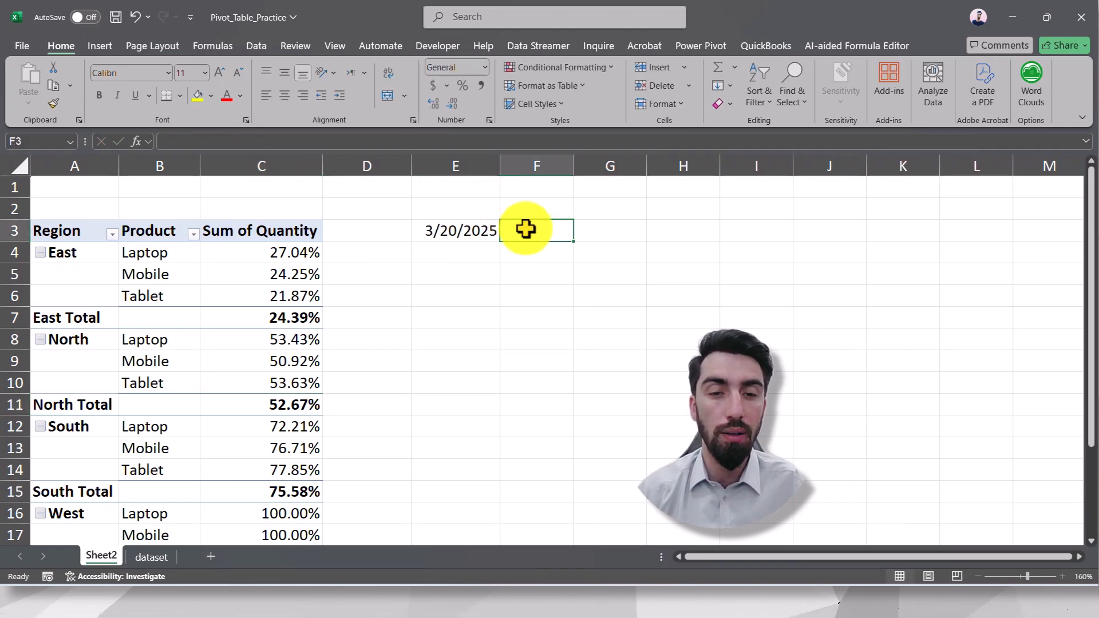
pyautogui.write('5000')
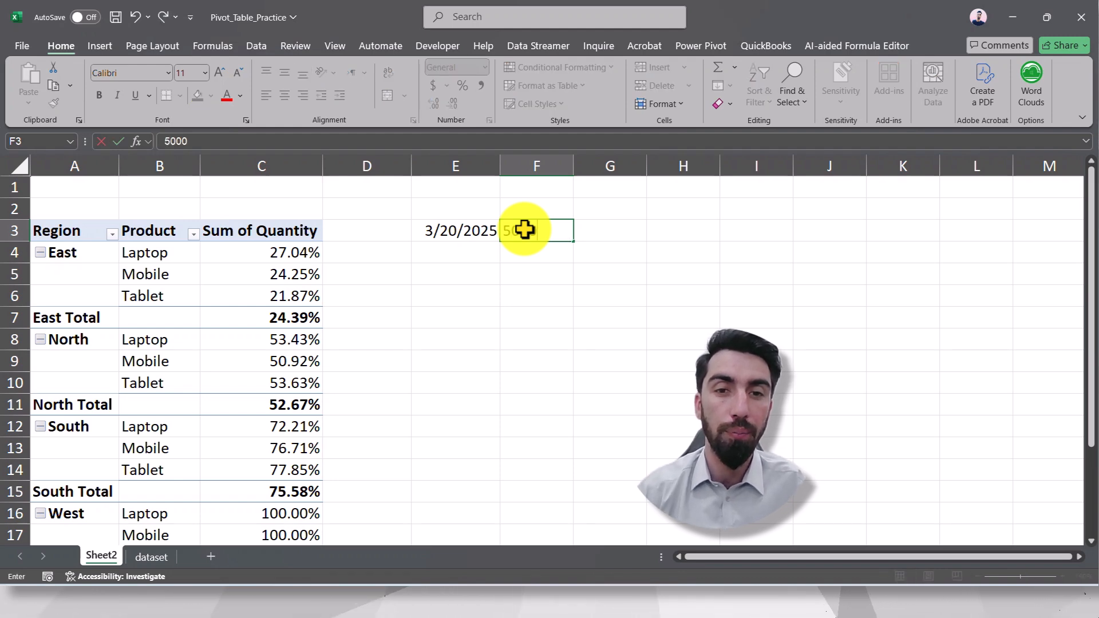
pyautogui.press('Return')
pyautogui.click(488, 251)
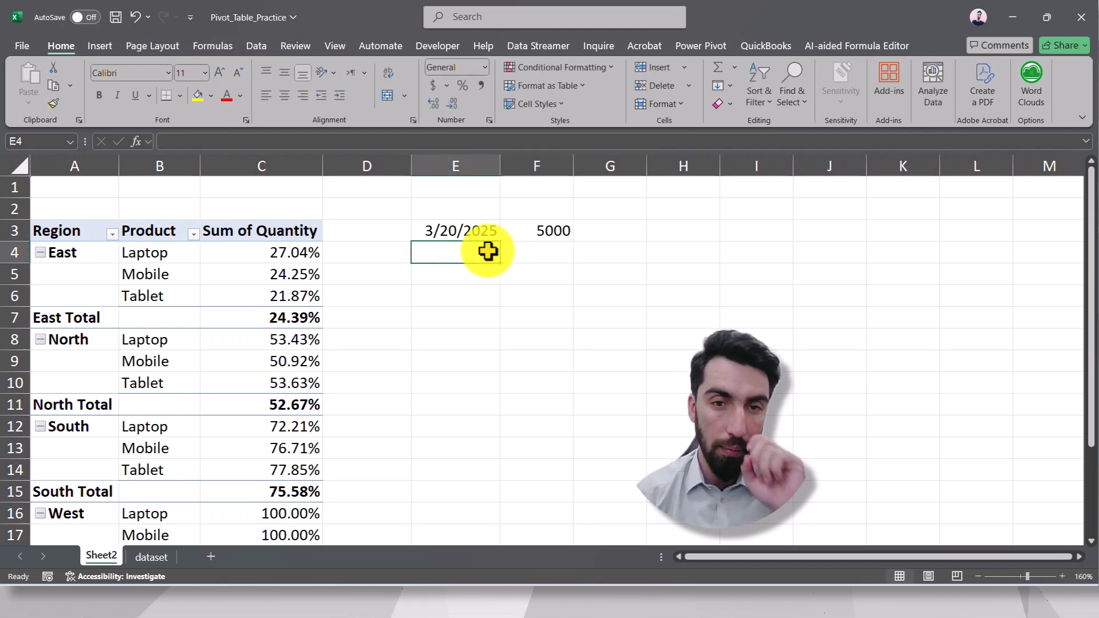
# - Set the first amount in F3 to 3000 and enter 2000 below it in F4
pyautogui.click(534, 229)
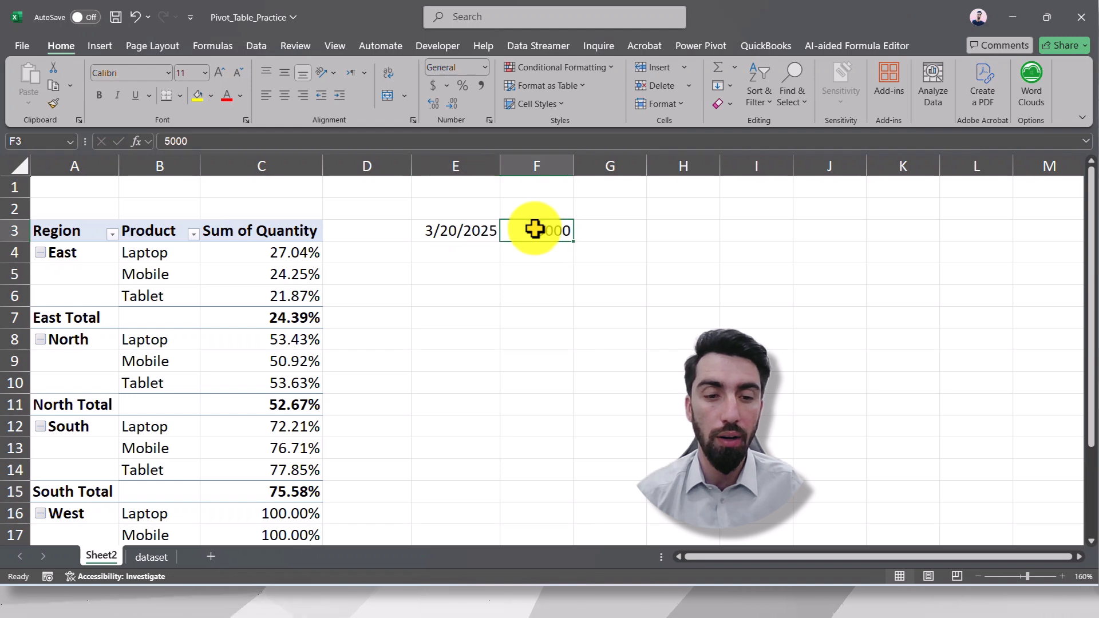
pyautogui.write('300')
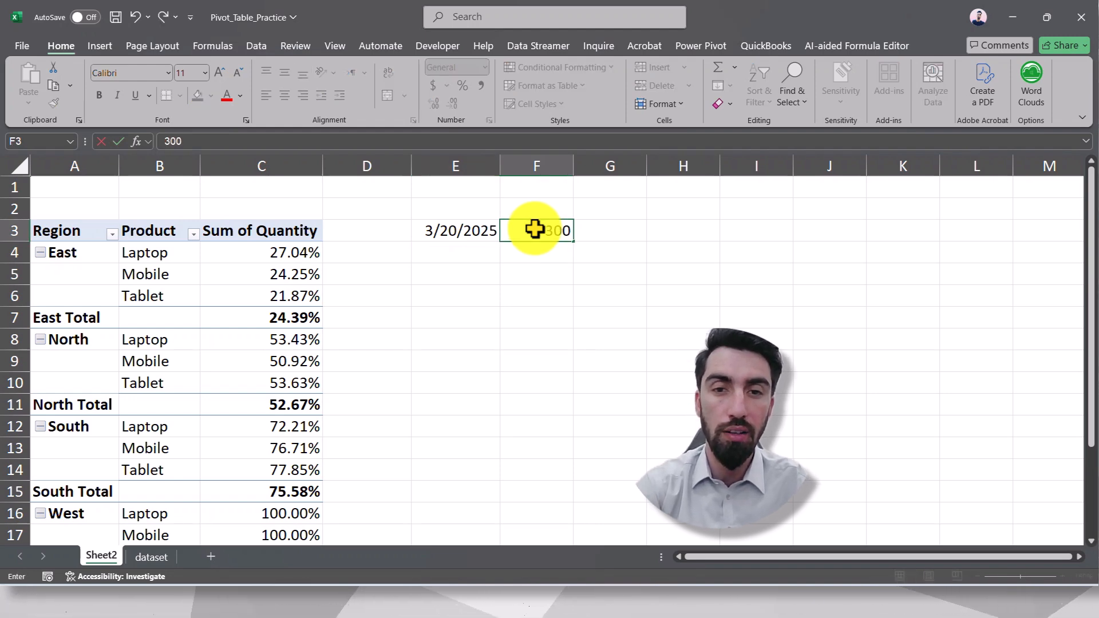
pyautogui.press('Return')
pyautogui.write('2')
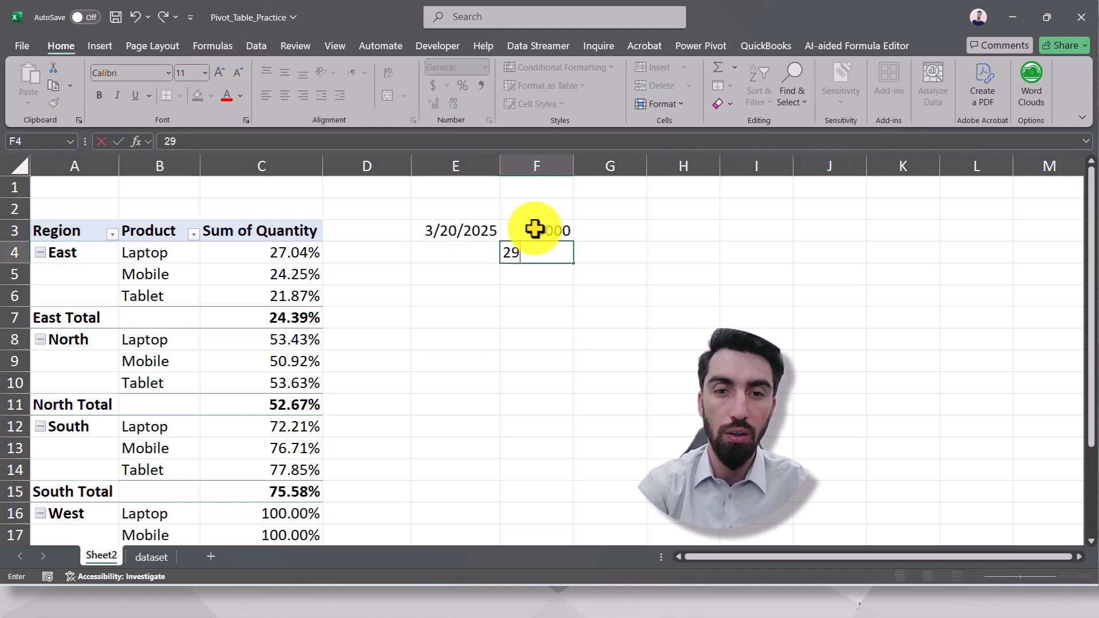
pyautogui.write('000')
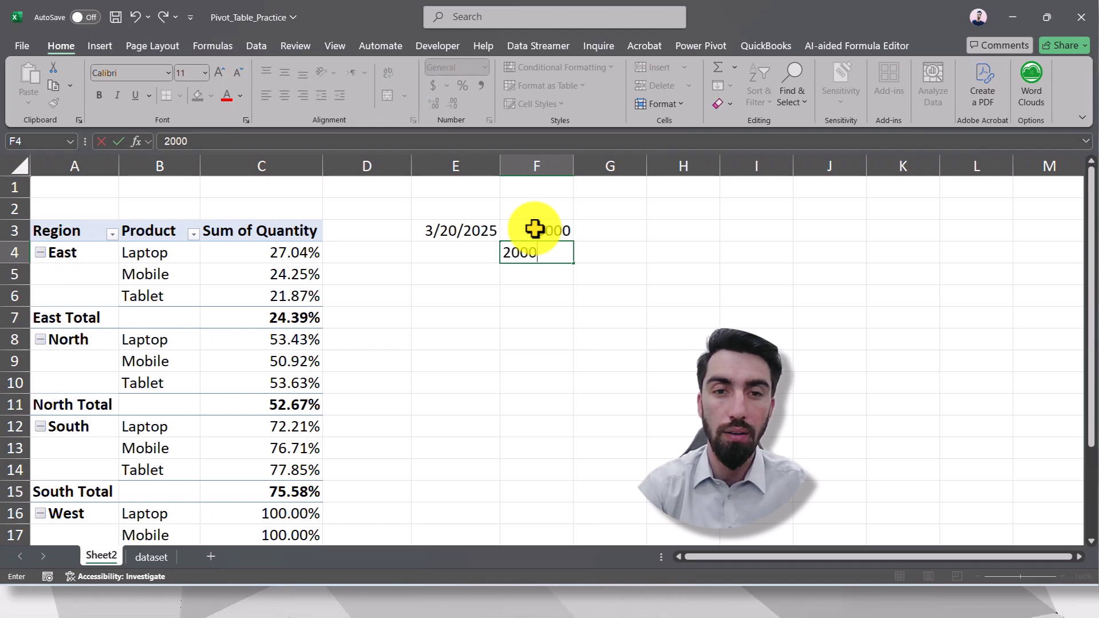
pyautogui.press('Return')
# - Enter 5000 in F5 as the first date's total and label it Total in E5
pyautogui.click(453, 273)
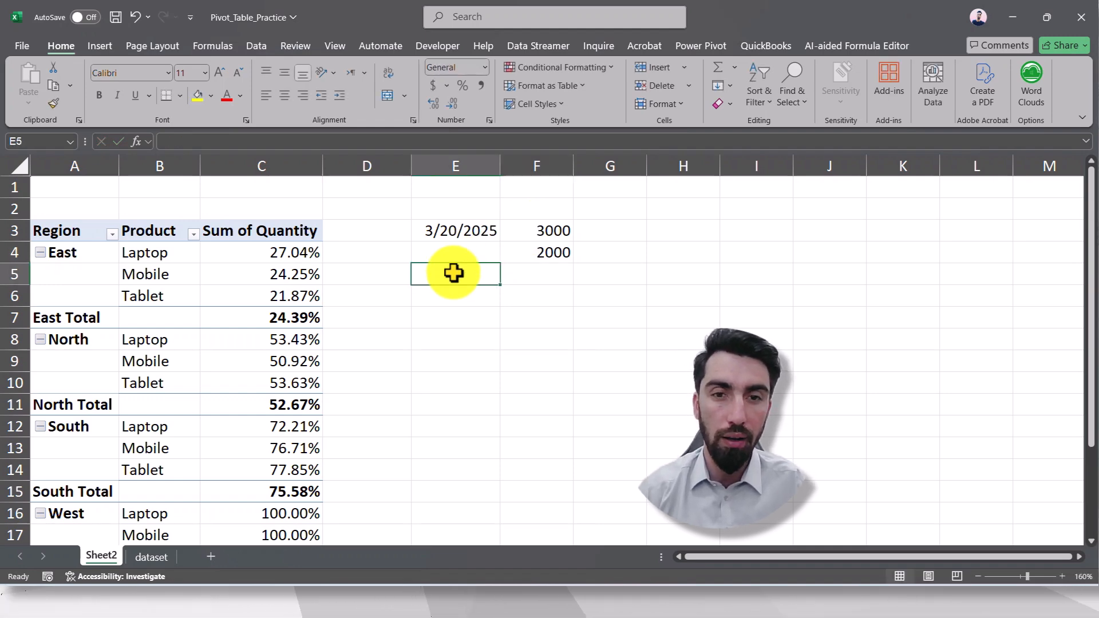
pyautogui.click(546, 278)
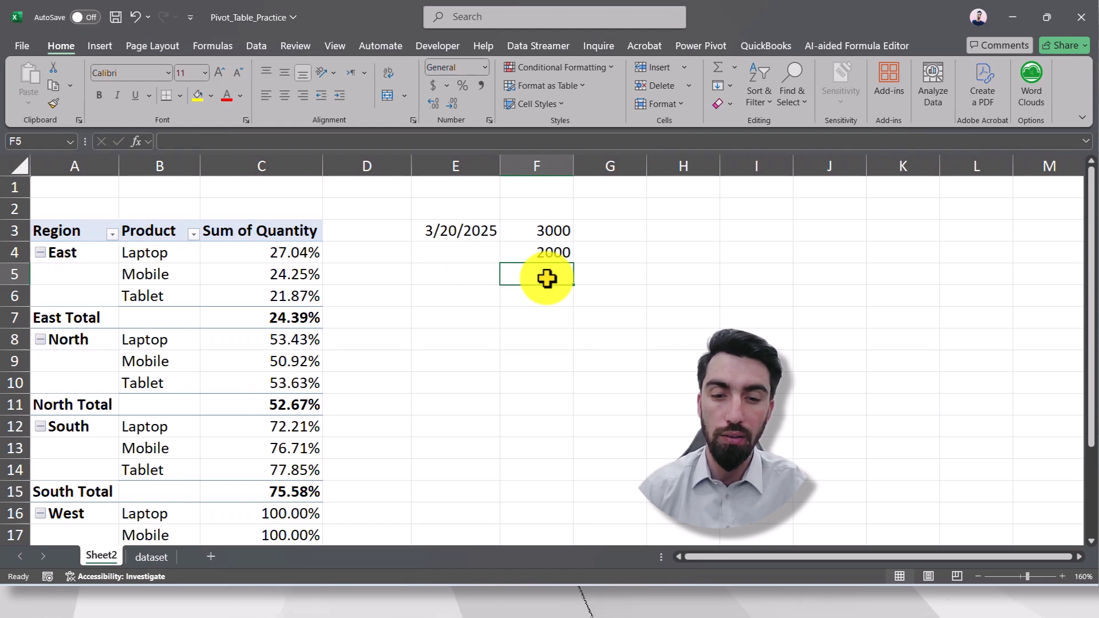
pyautogui.write('5000')
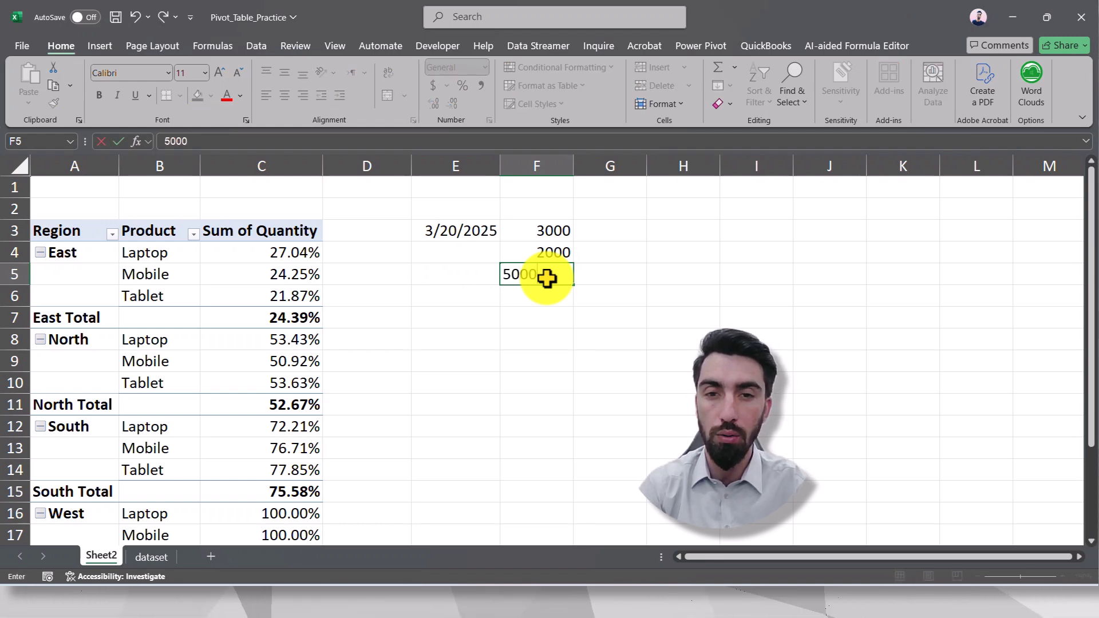
pyautogui.press('Tab')
pyautogui.click(546, 278)
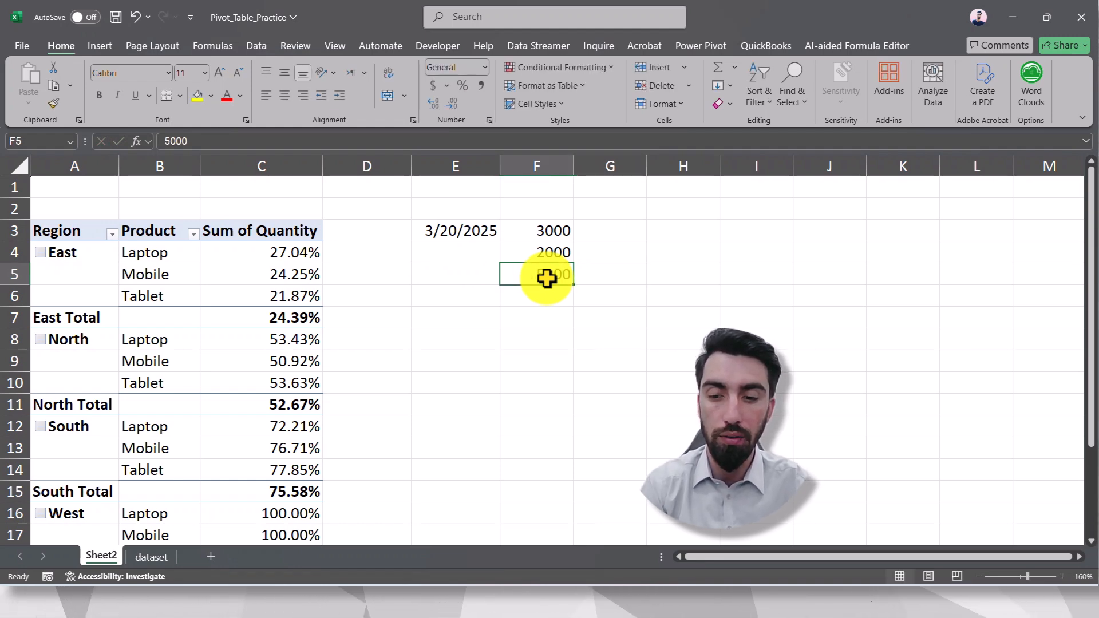
pyautogui.press('Left')
pyautogui.write('To')
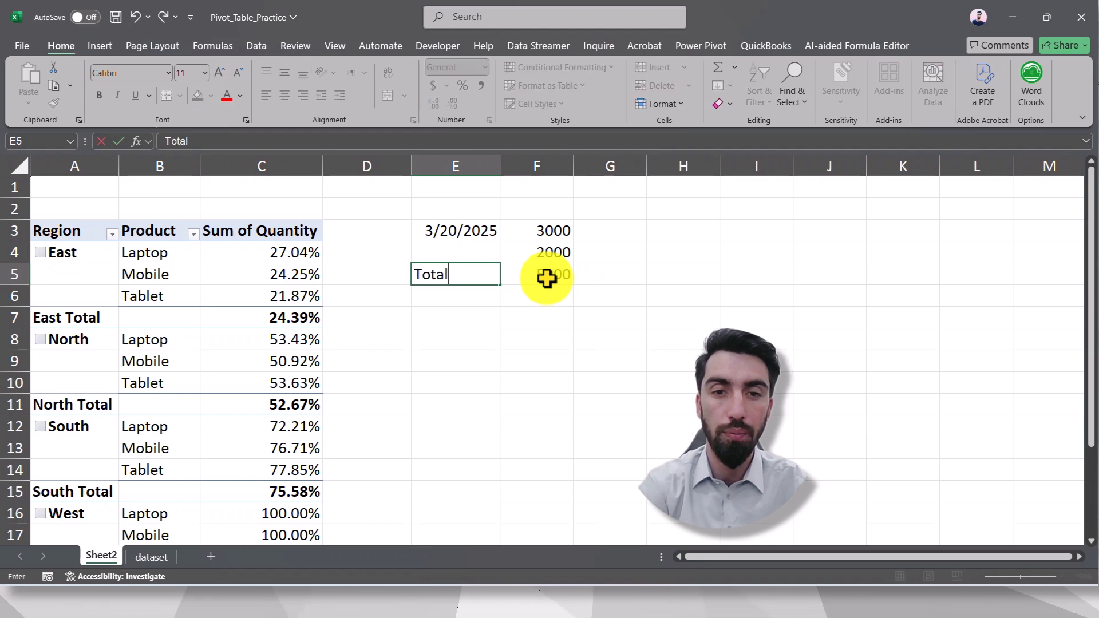
pyautogui.write('tal')
pyautogui.press('Return')
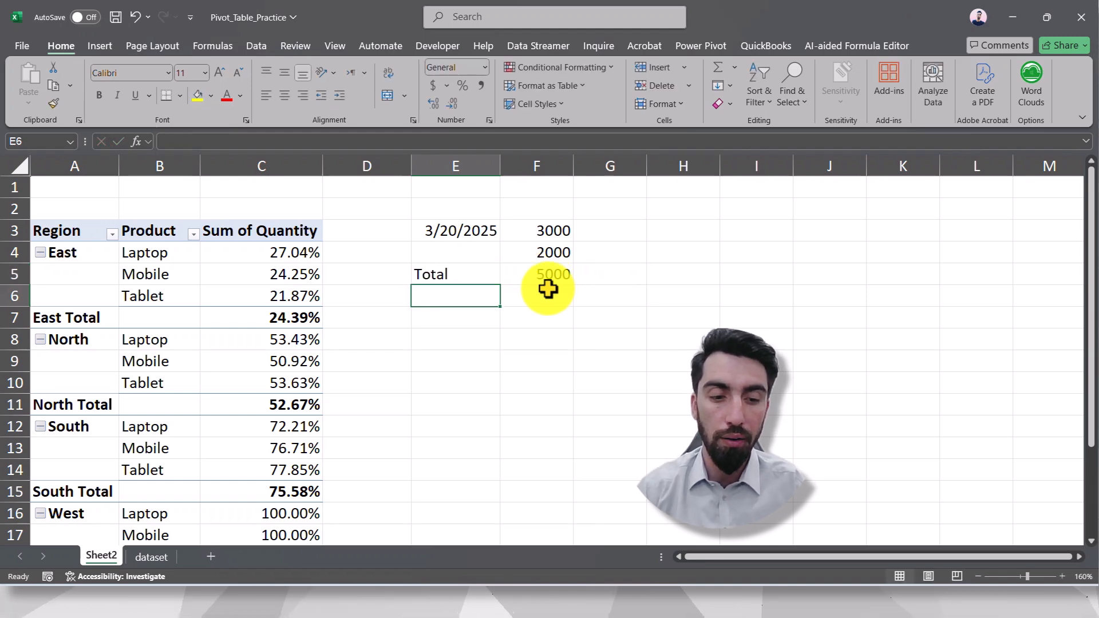
# - Add the second date 3/21/2025 in E6 with the amounts 7000 in F6 and 3000 in F7
pyautogui.hotkey('ctrl', ';')
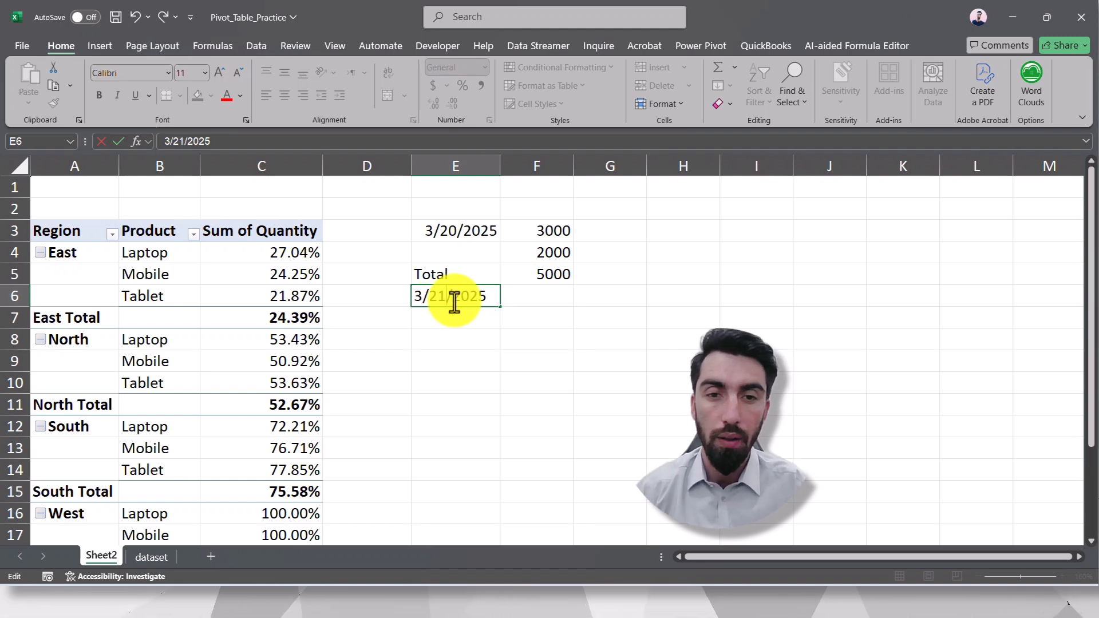
pyautogui.click(554, 293)
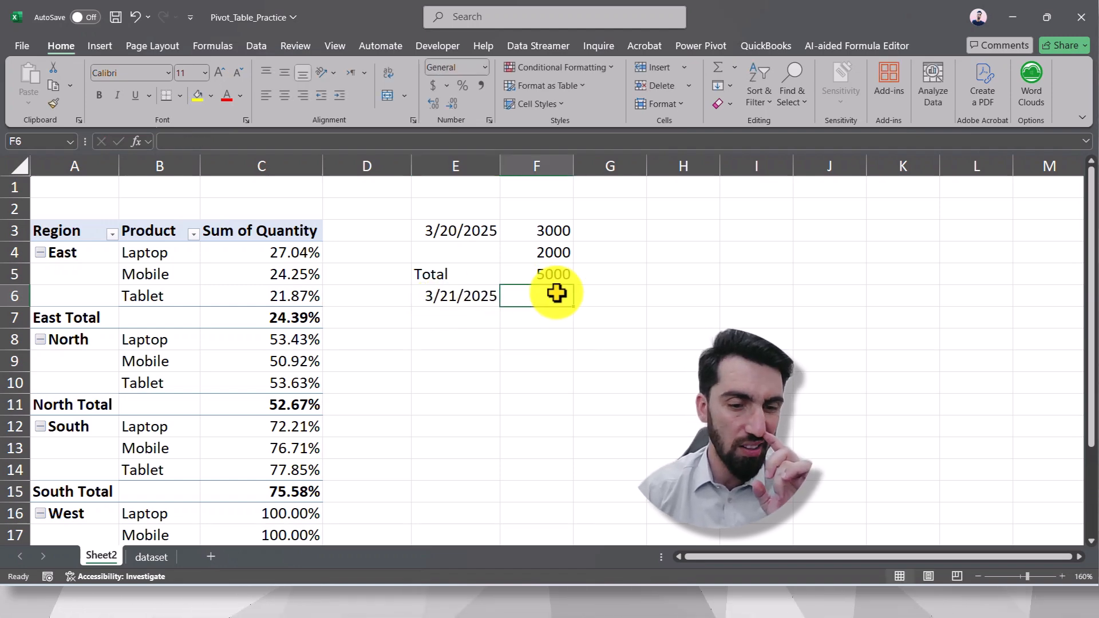
pyautogui.write('5')
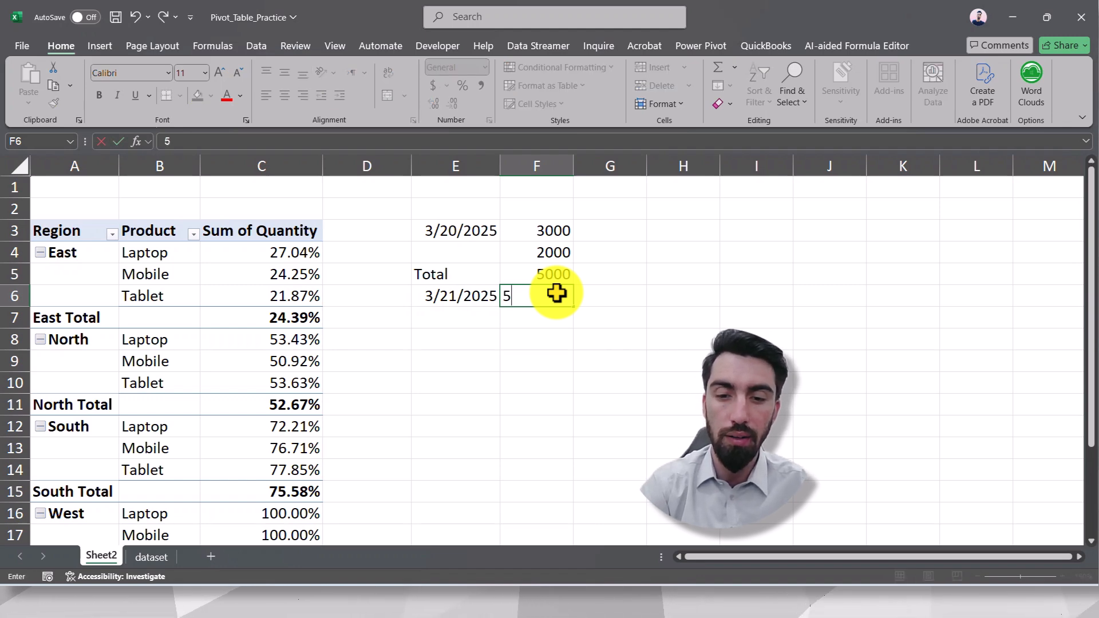
pyautogui.write('000')
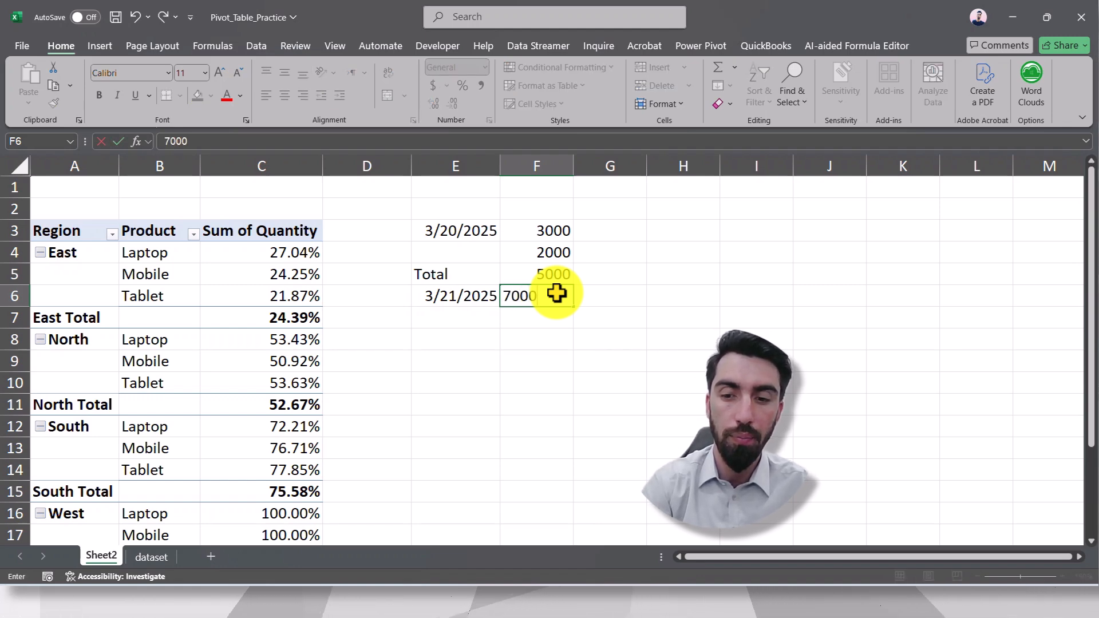
pyautogui.press('Return')
pyautogui.write('3')
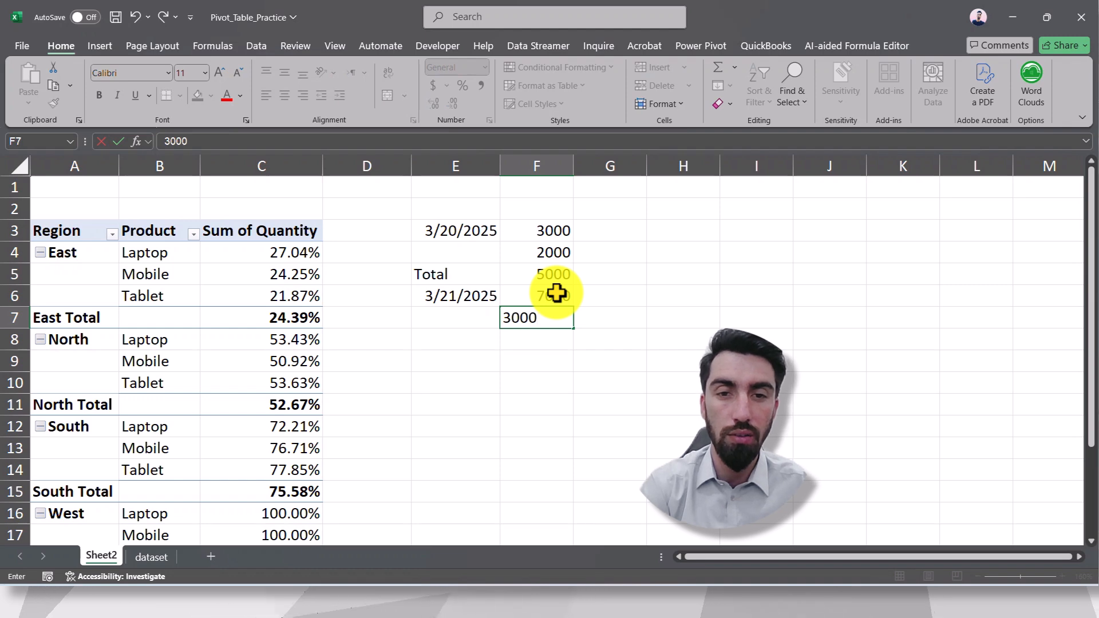
pyautogui.write('000')
pyautogui.press('Return')
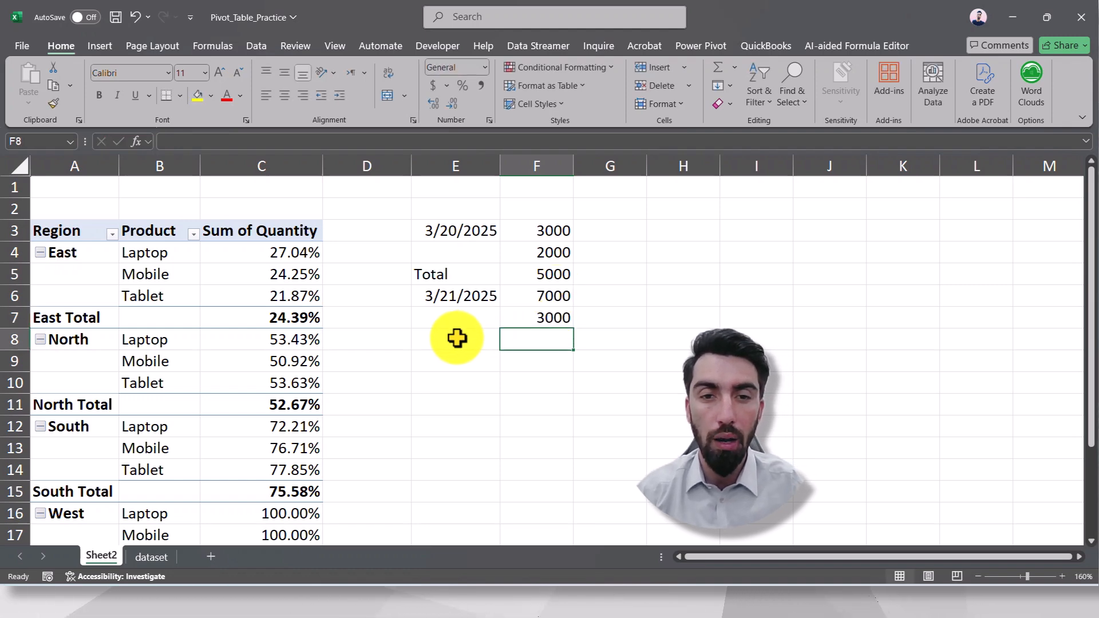
# - Label E8 as Total and enter the accumulated amount 15000 in F8
pyautogui.click(460, 338)
pyautogui.write('Total')
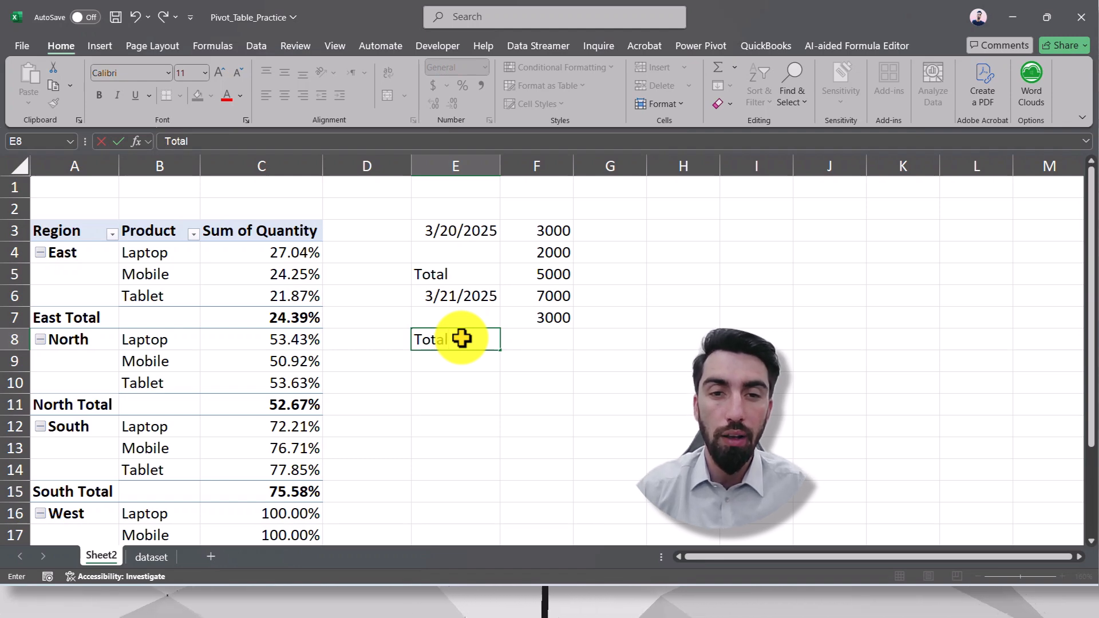
pyautogui.click(550, 341)
pyautogui.click(541, 301)
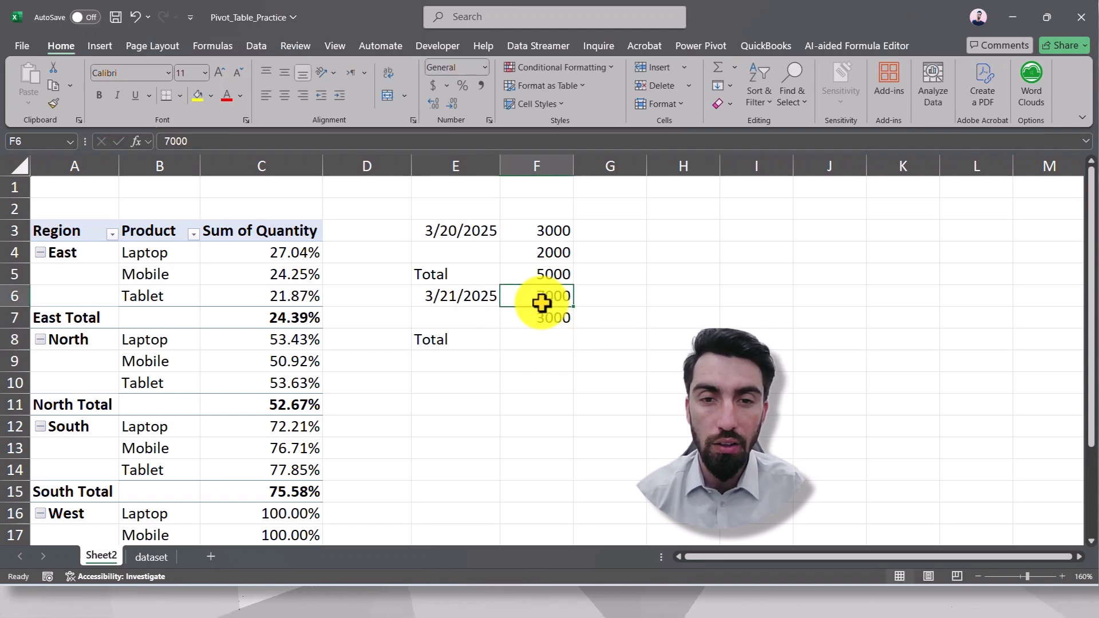
pyautogui.click(535, 336)
pyautogui.click(544, 277)
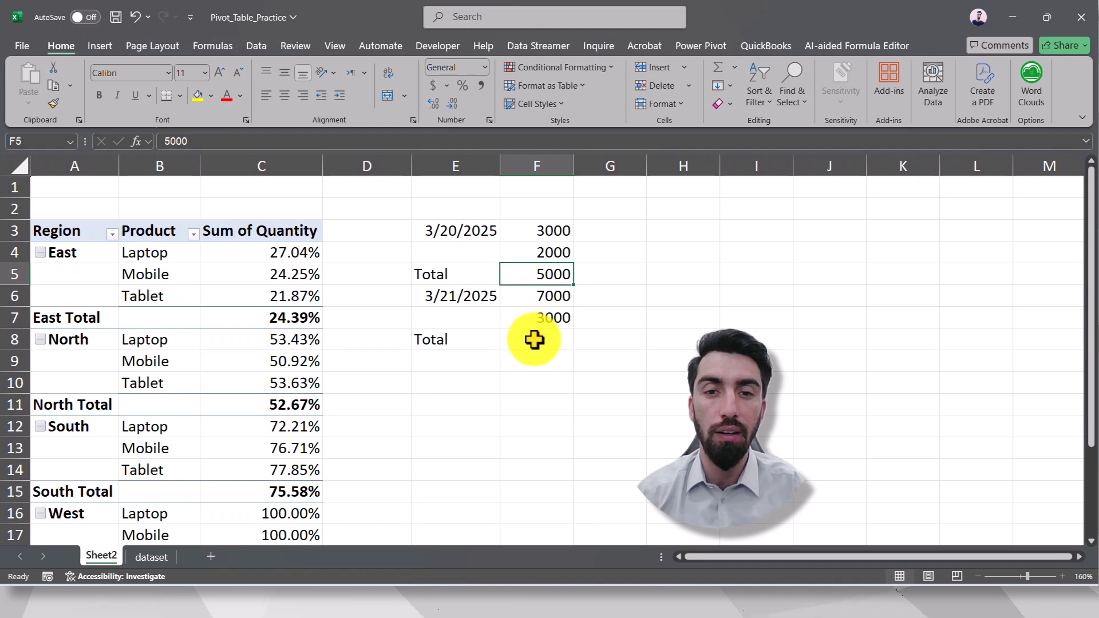
pyautogui.click(534, 340)
pyautogui.write('150')
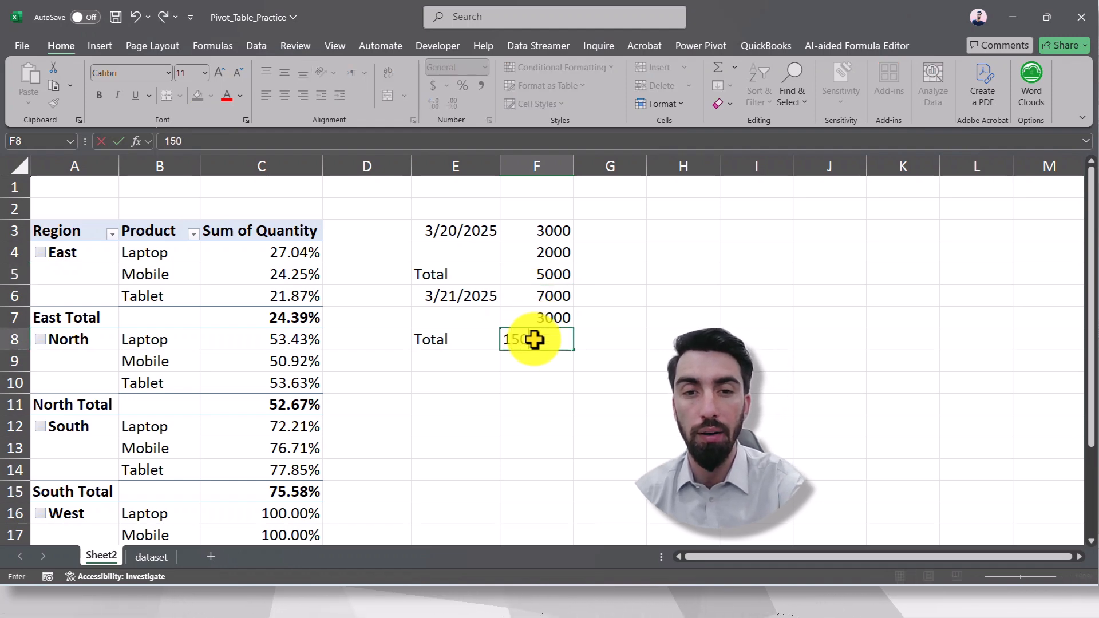
pyautogui.write('00')
pyautogui.click(599, 341)
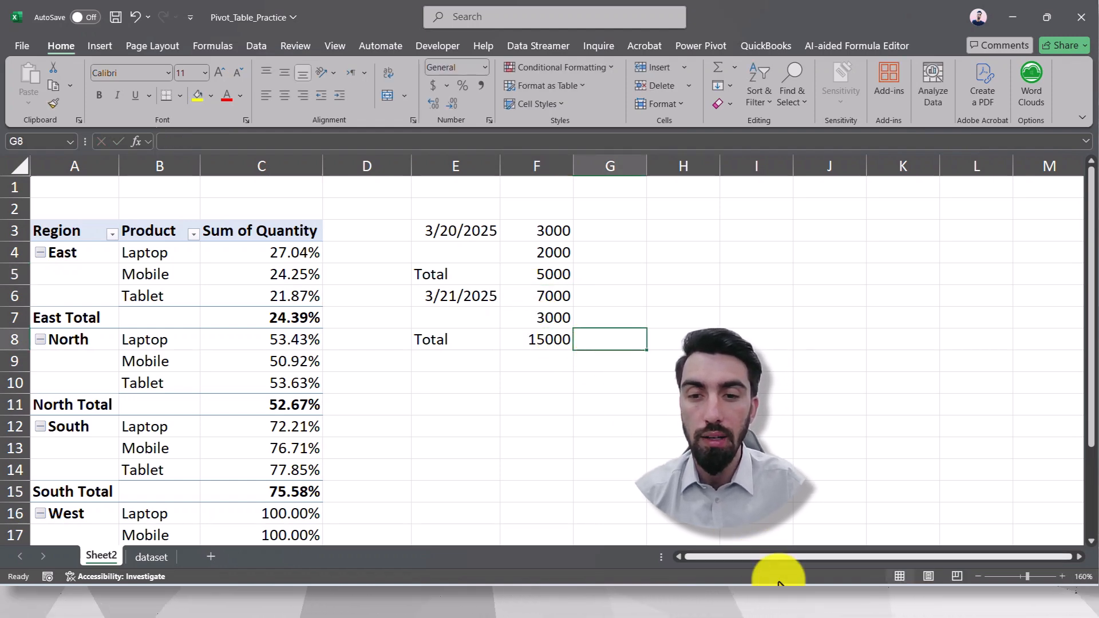
# - Switch to the ChatGPT explanation in the browser and read the Rank Smallest to Largest and Rank Largest to Smallest sections
pyautogui.click(828, 604)
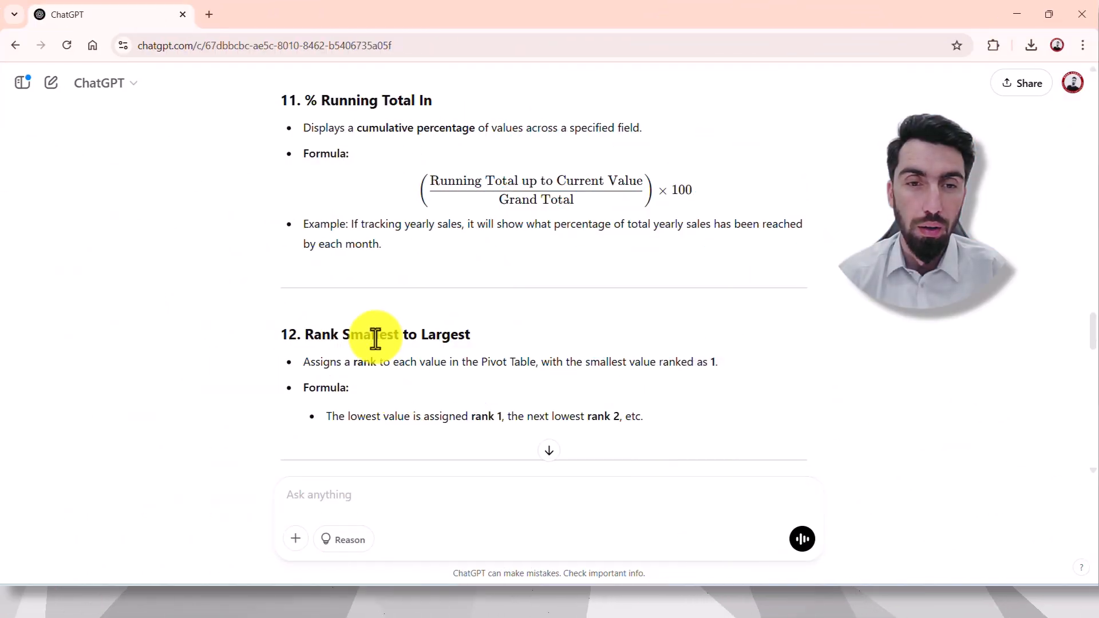
pyautogui.moveTo(304, 336); pyautogui.dragTo(470, 335)
pyautogui.scroll(-3, 464, 335)
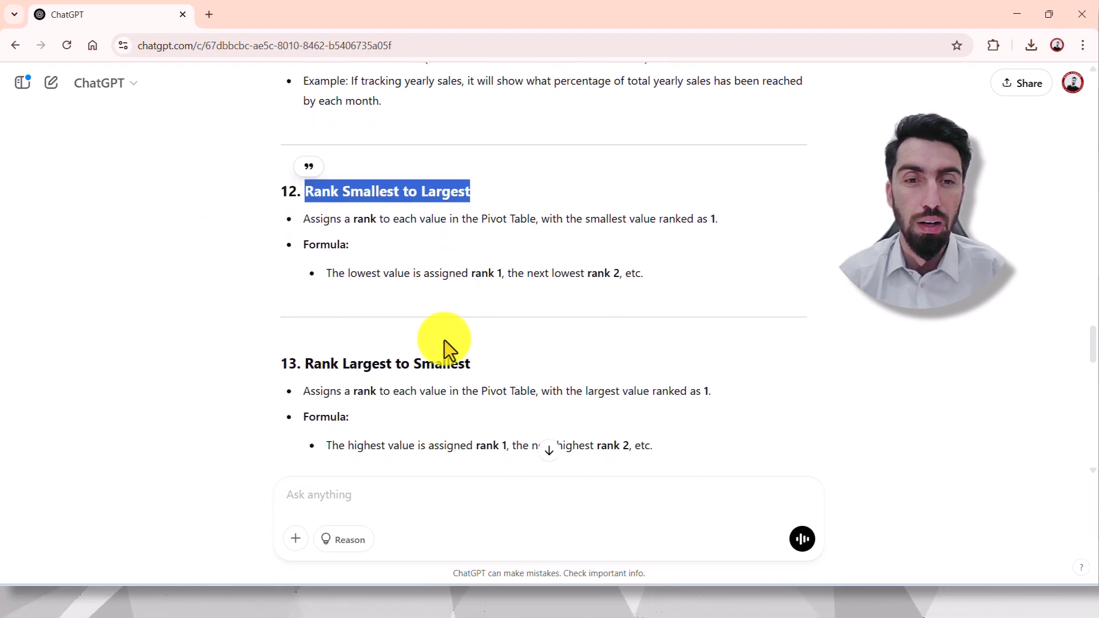
pyautogui.moveTo(331, 364); pyautogui.dragTo(464, 368)
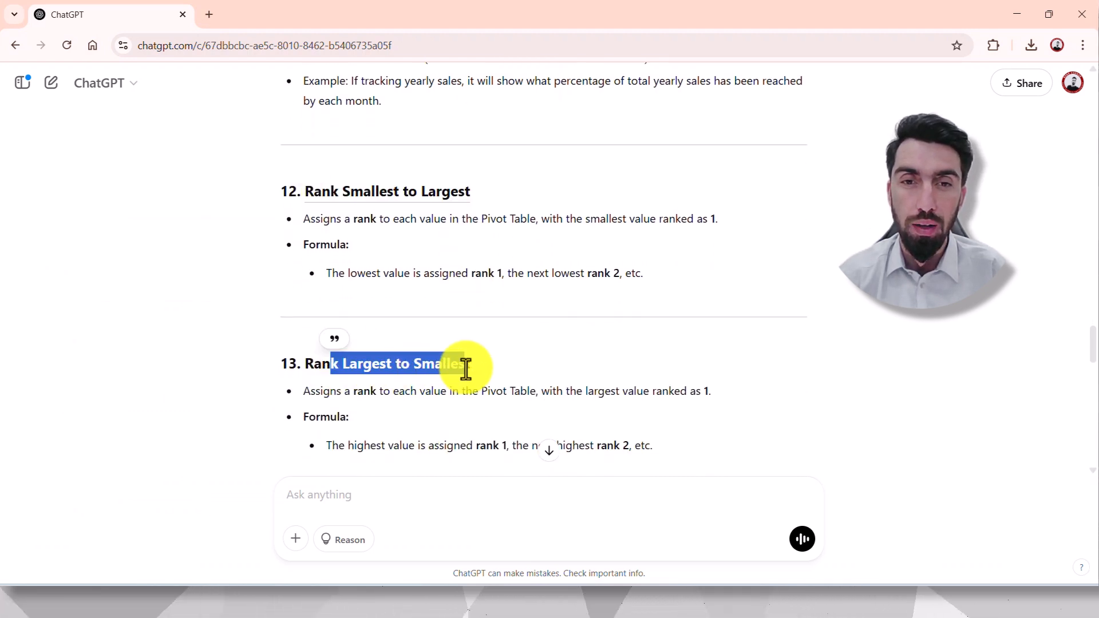
pyautogui.click(502, 272)
pyautogui.moveTo(314, 221); pyautogui.dragTo(376, 216)
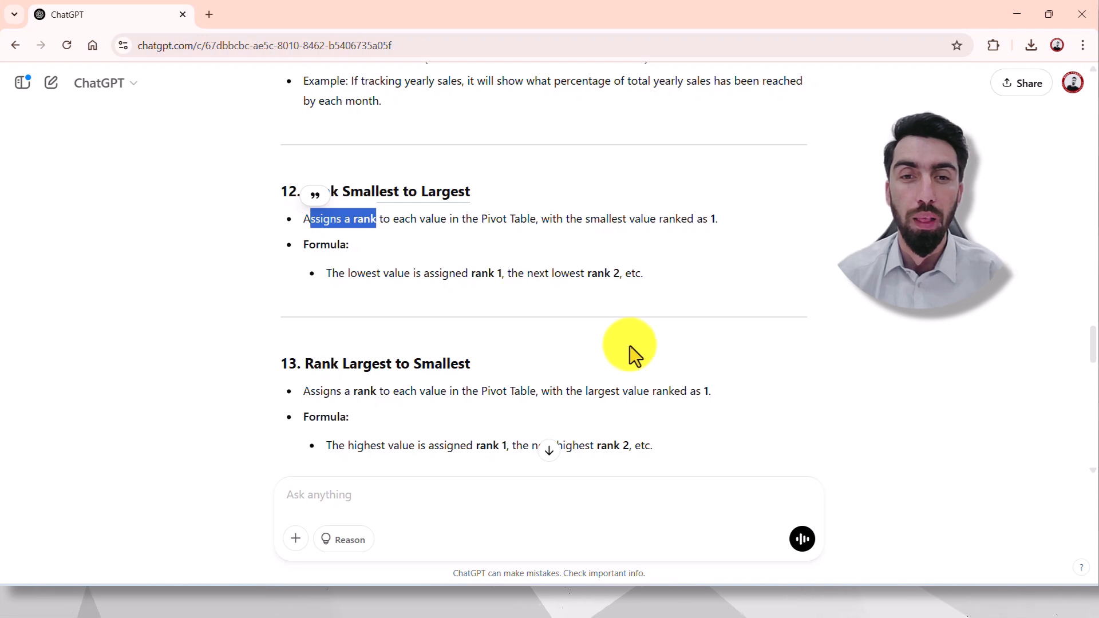
pyautogui.scroll(-1, 559, 338)
pyautogui.scroll(-1, 558, 338)
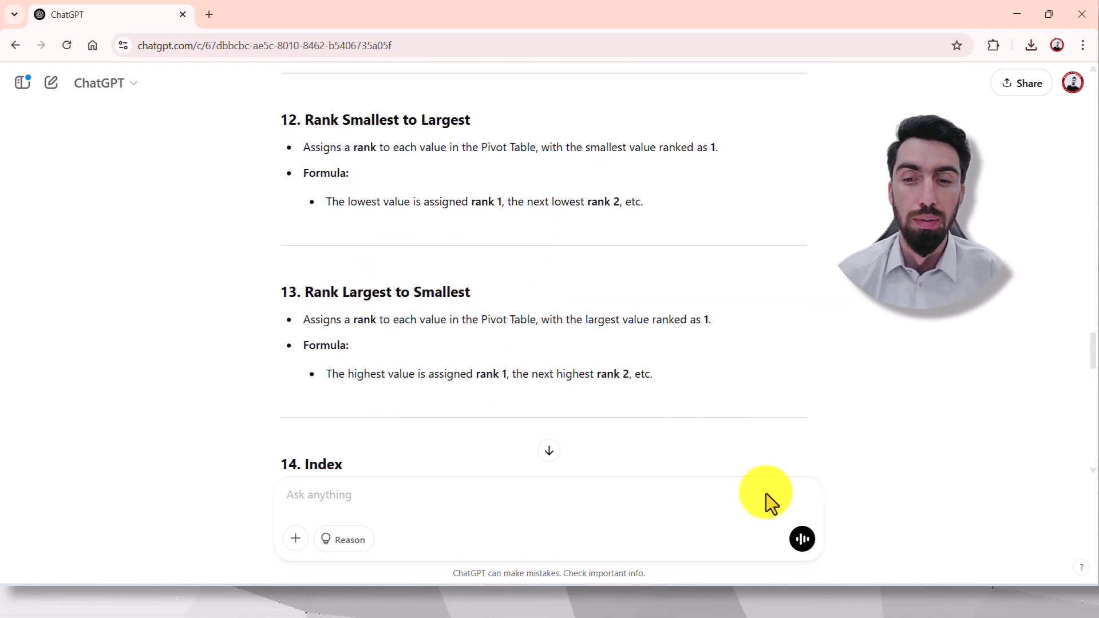
# - Switch back to the Excel workbook, remove Product from the PivotTable rows and restore Sum of Quantity to plain values without a calculation
pyautogui.click(803, 595)
pyautogui.click(441, 381)
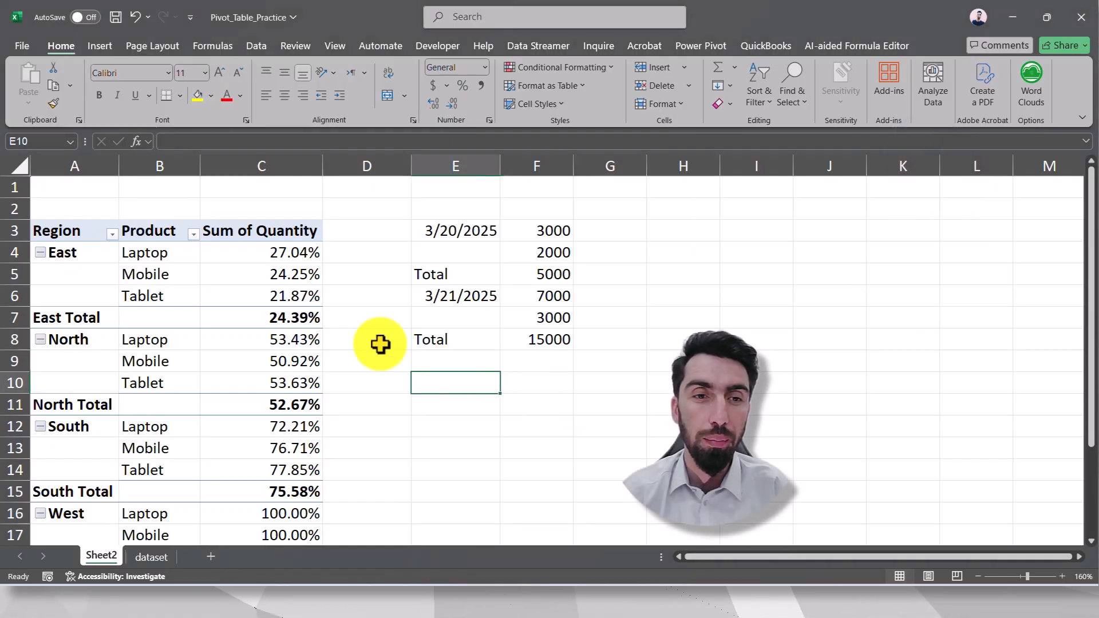
pyautogui.click(273, 271)
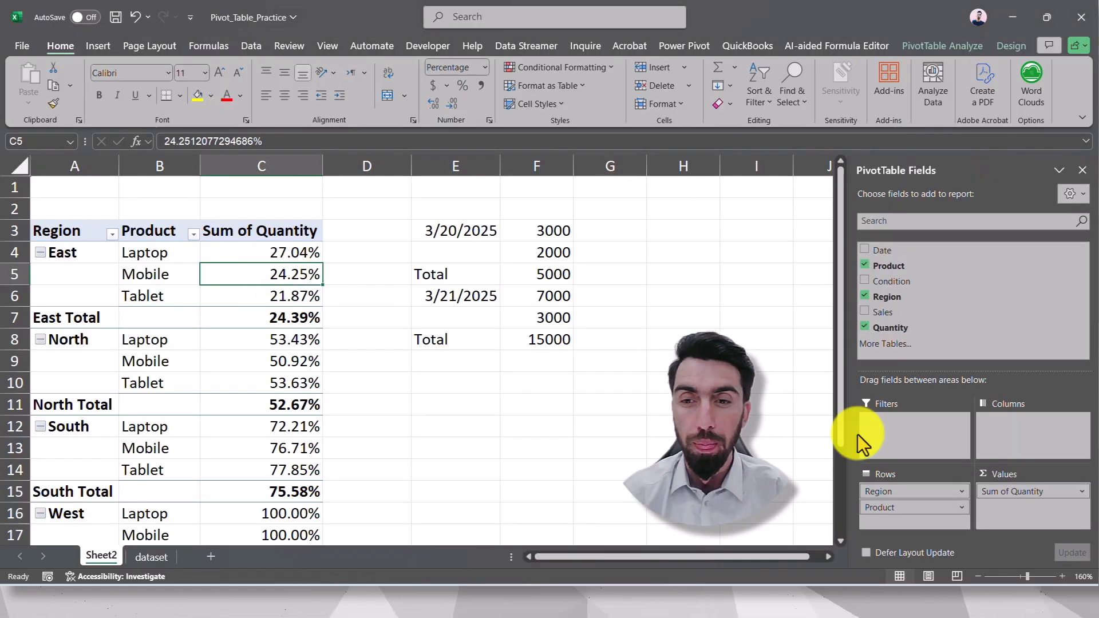
pyautogui.moveTo(882, 507); pyautogui.dragTo(780, 457)
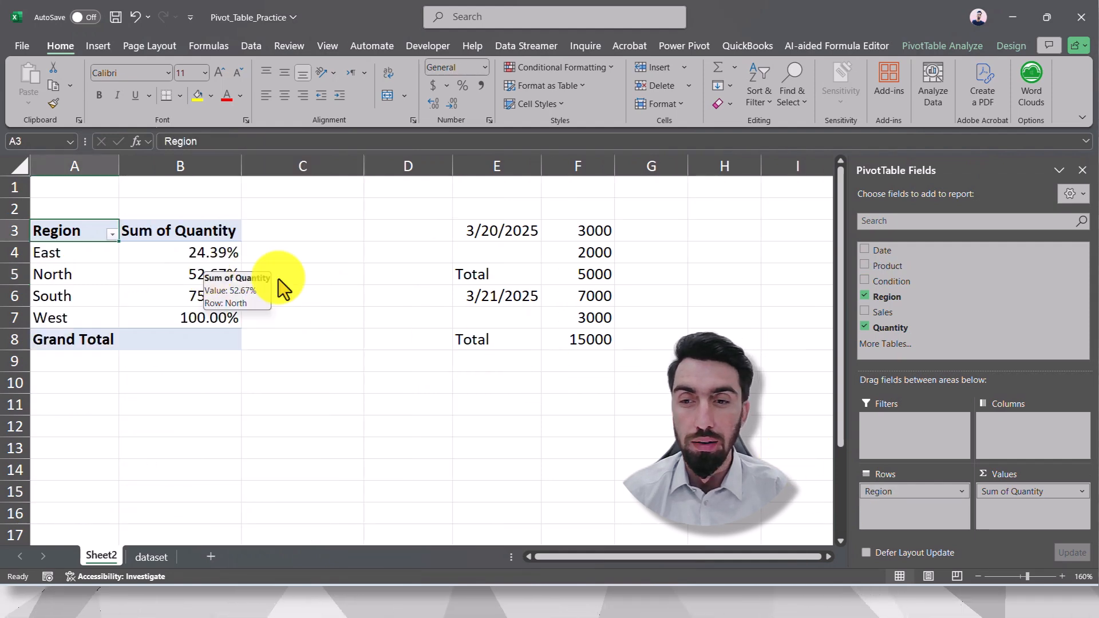
pyautogui.moveTo(989, 493); pyautogui.dragTo(1057, 518)
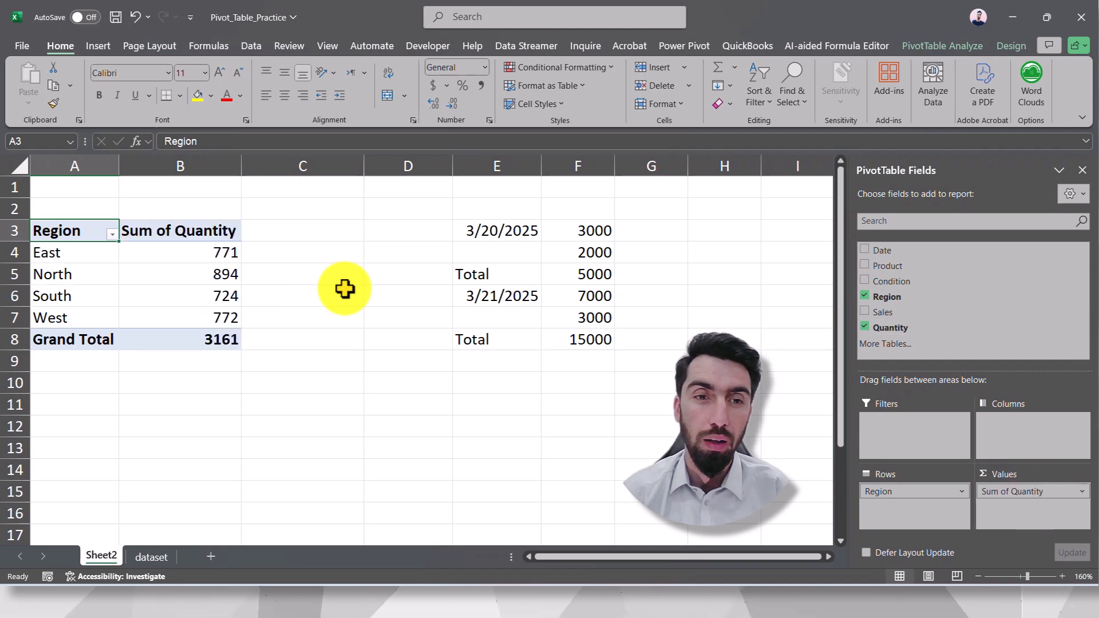
# - Show the Sum of Quantity values as Rank Smallest to Largest with Region as the base field
pyautogui.click(195, 253)
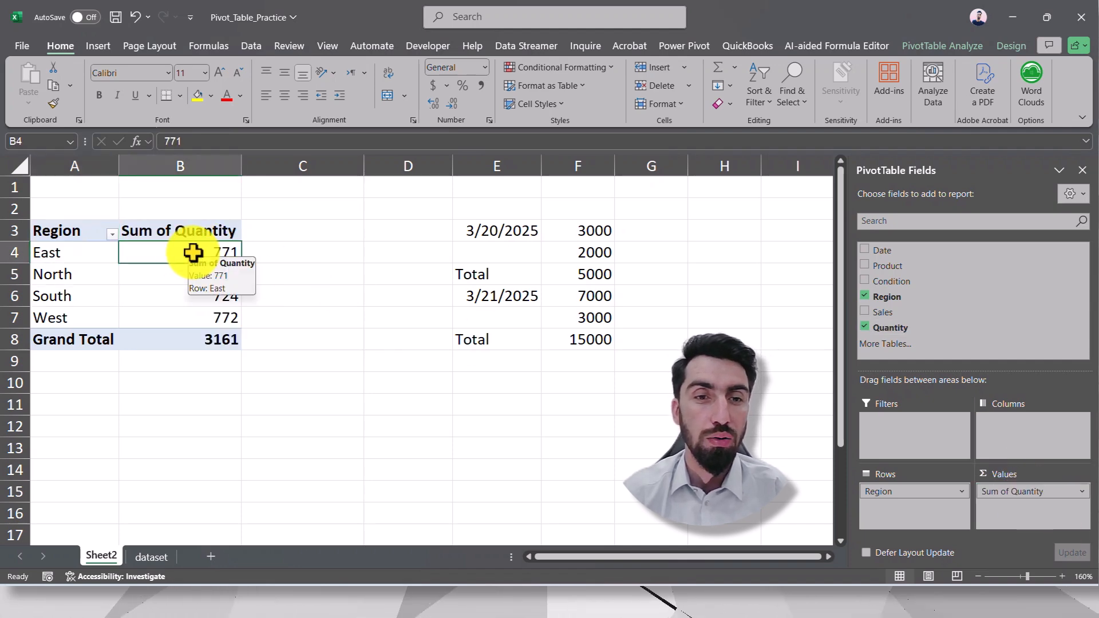
pyautogui.rightClick(193, 253)
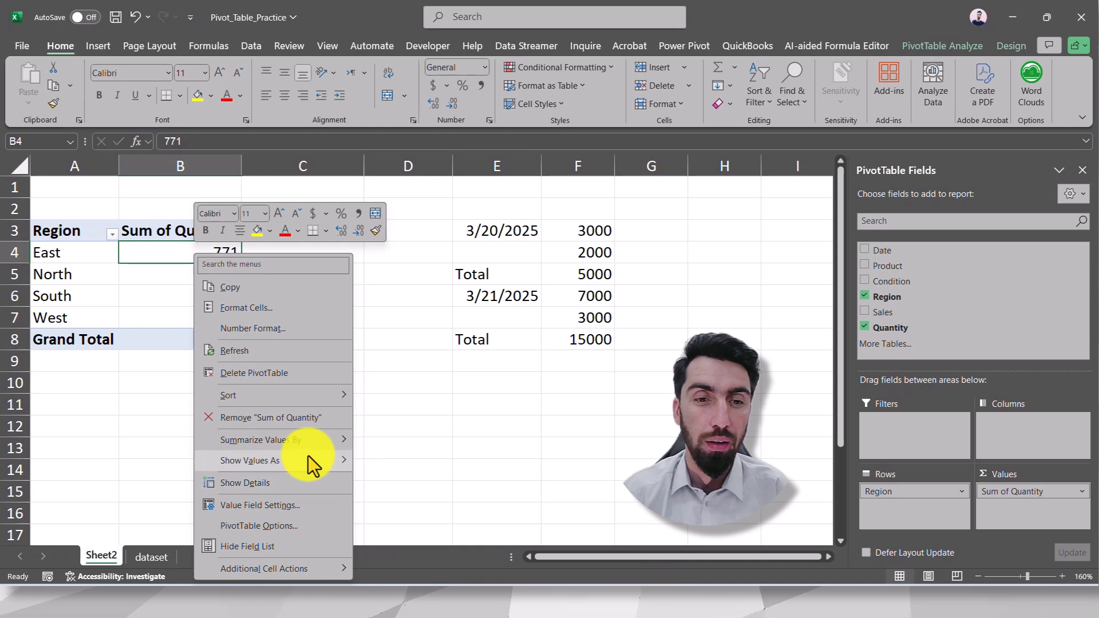
pyautogui.moveTo(308, 456)
pyautogui.click(429, 504)
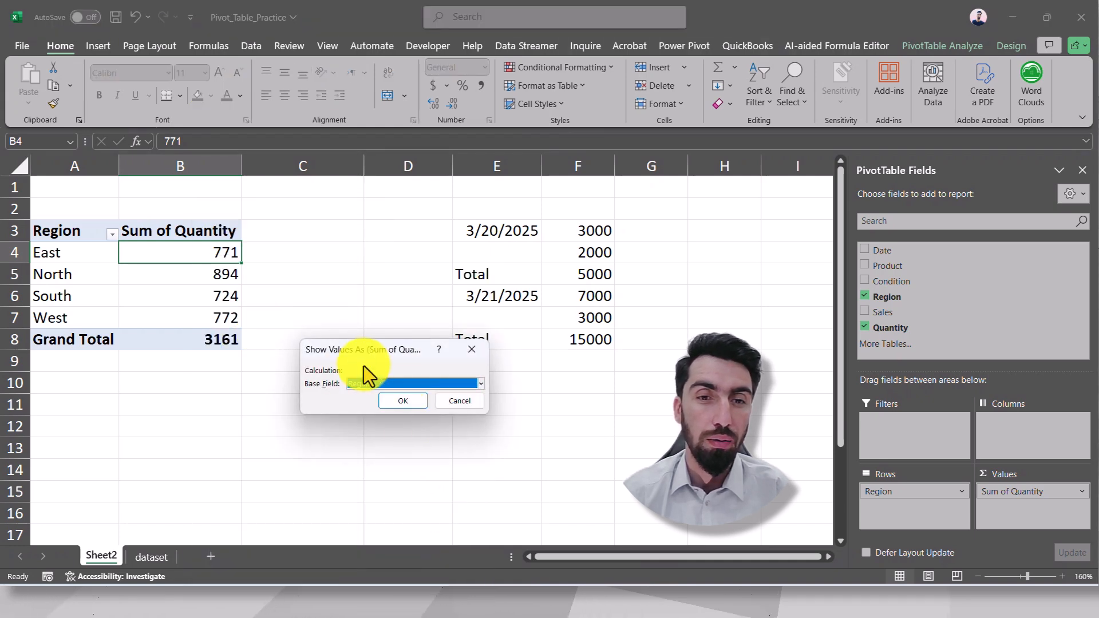
pyautogui.click(402, 400)
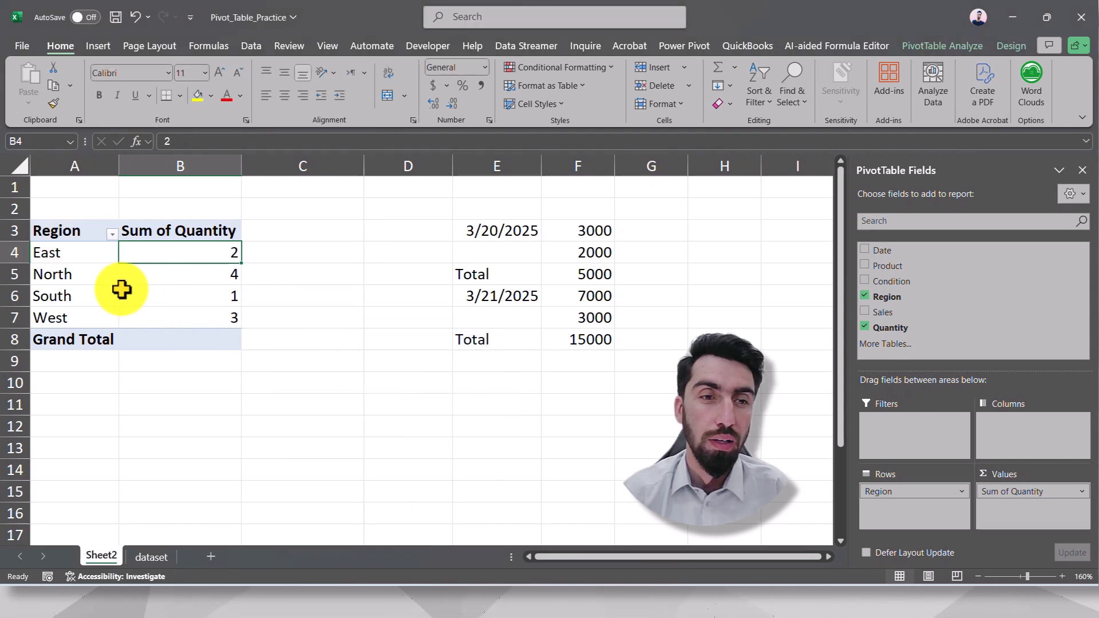
# - Review the ranks of the South, West and North regions, and undo the smallest-to-largest ranking
pyautogui.click(232, 294)
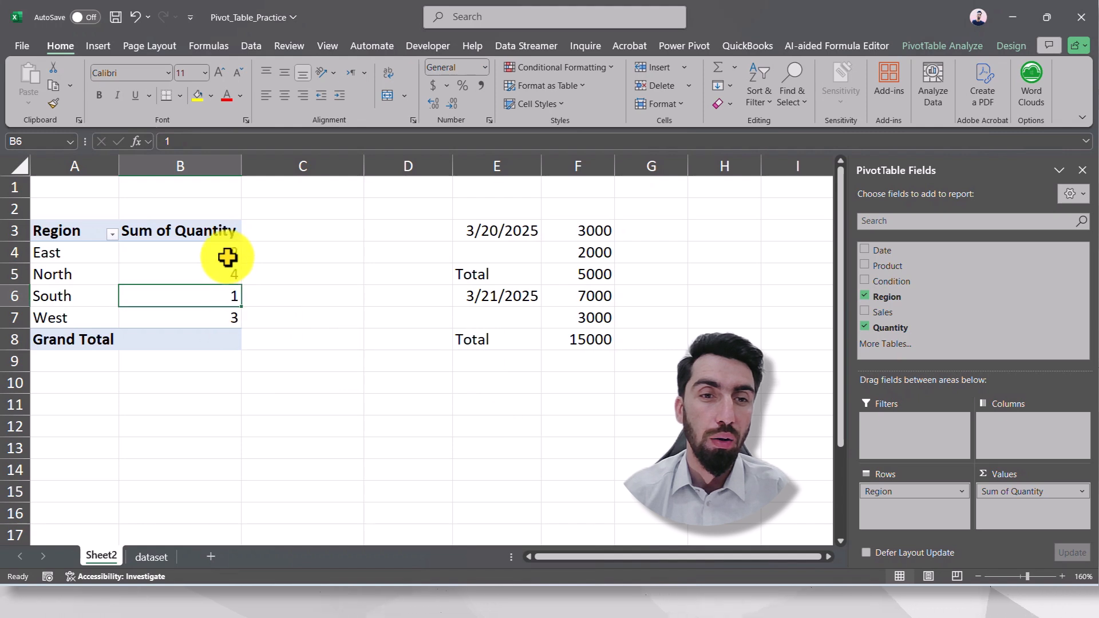
pyautogui.click(221, 315)
pyautogui.click(218, 273)
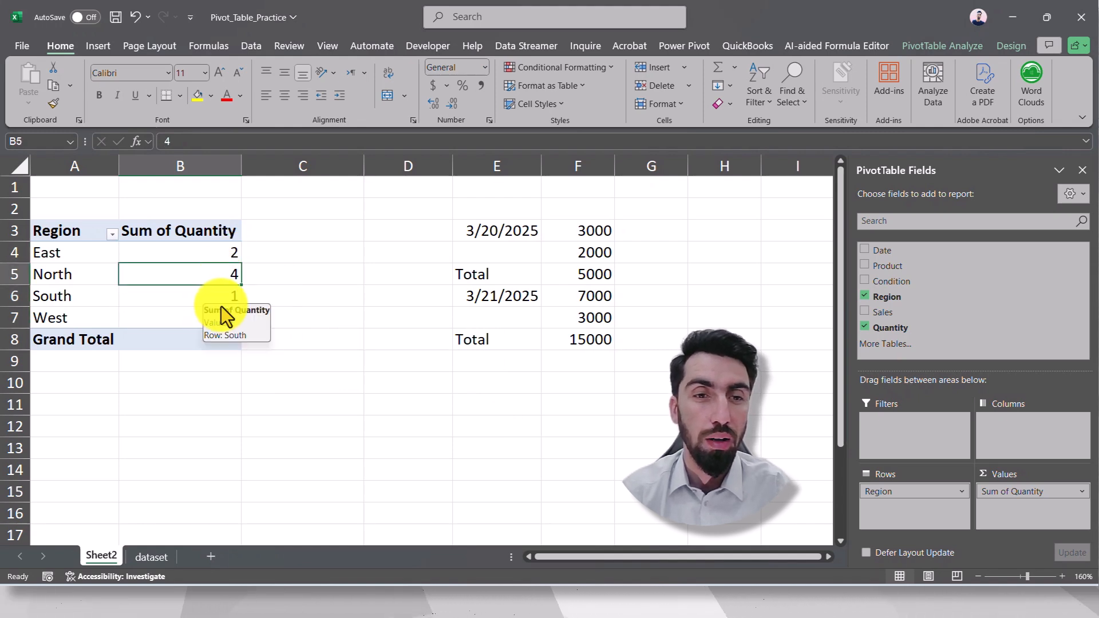
pyautogui.click(221, 293)
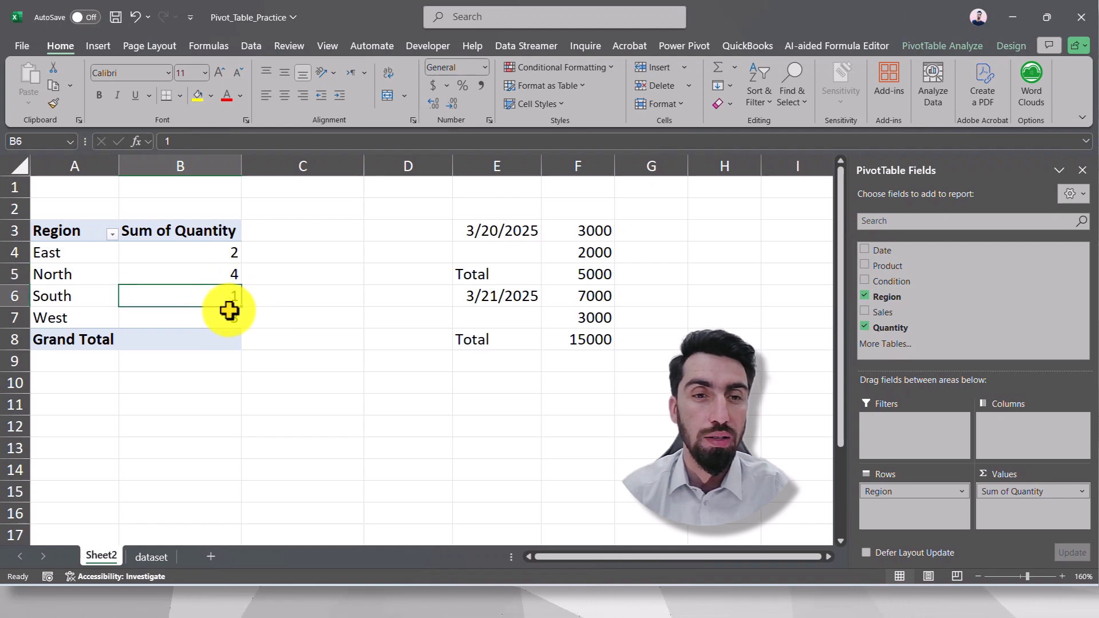
pyautogui.hotkey('ctrl', 'z')
pyautogui.click(221, 299)
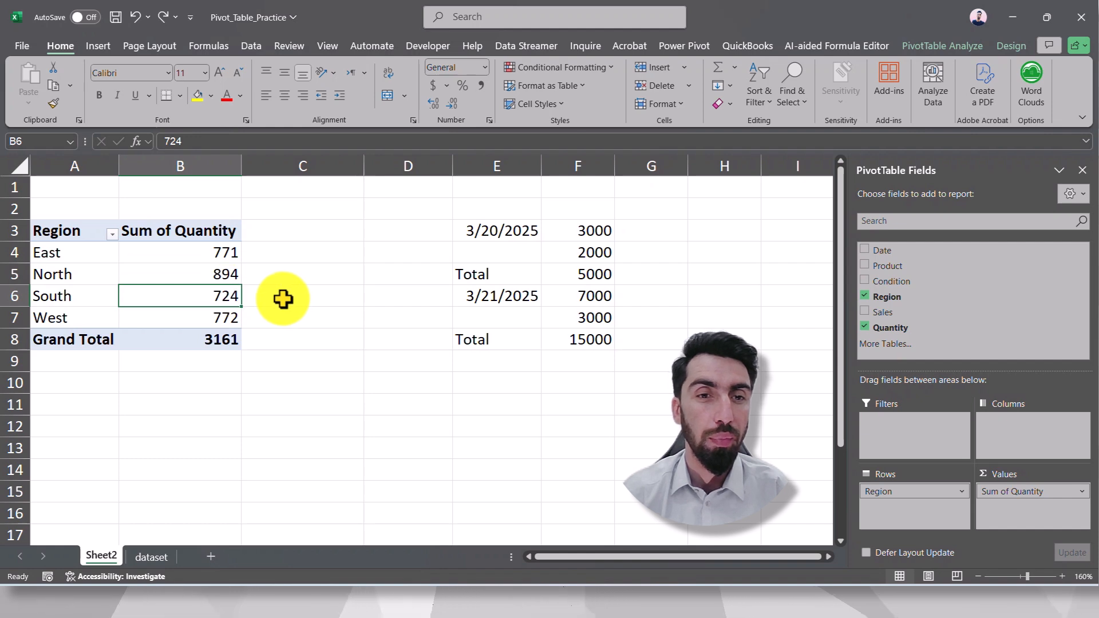
# - Show the Sum of Quantity values as Rank Largest to Smallest with Region as the base field
pyautogui.click(229, 277)
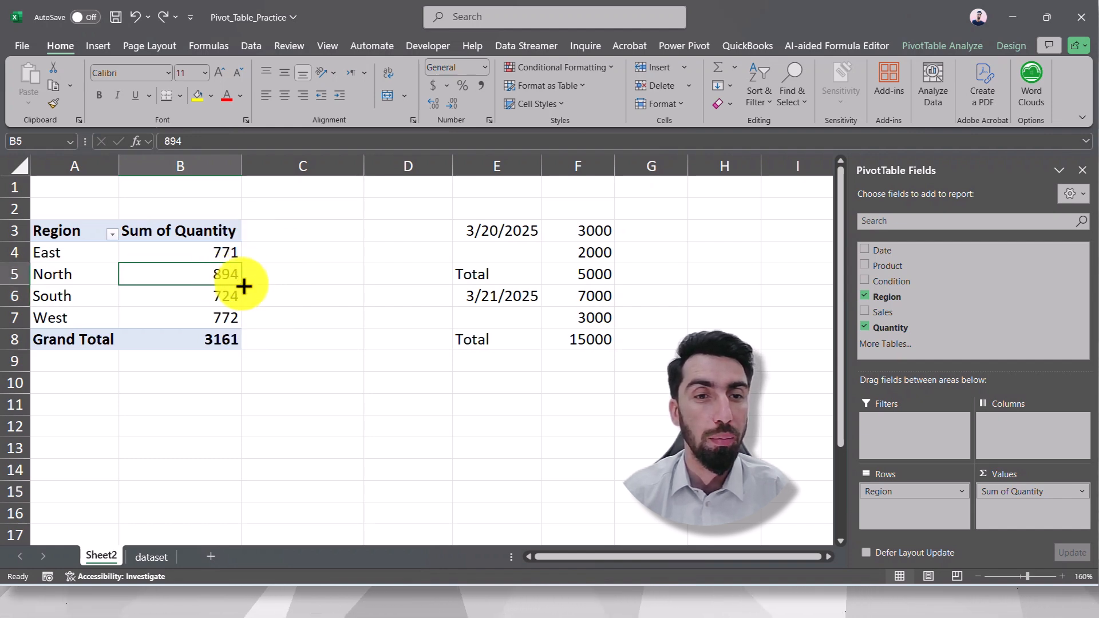
pyautogui.rightClick(207, 276)
pyautogui.moveTo(363, 470)
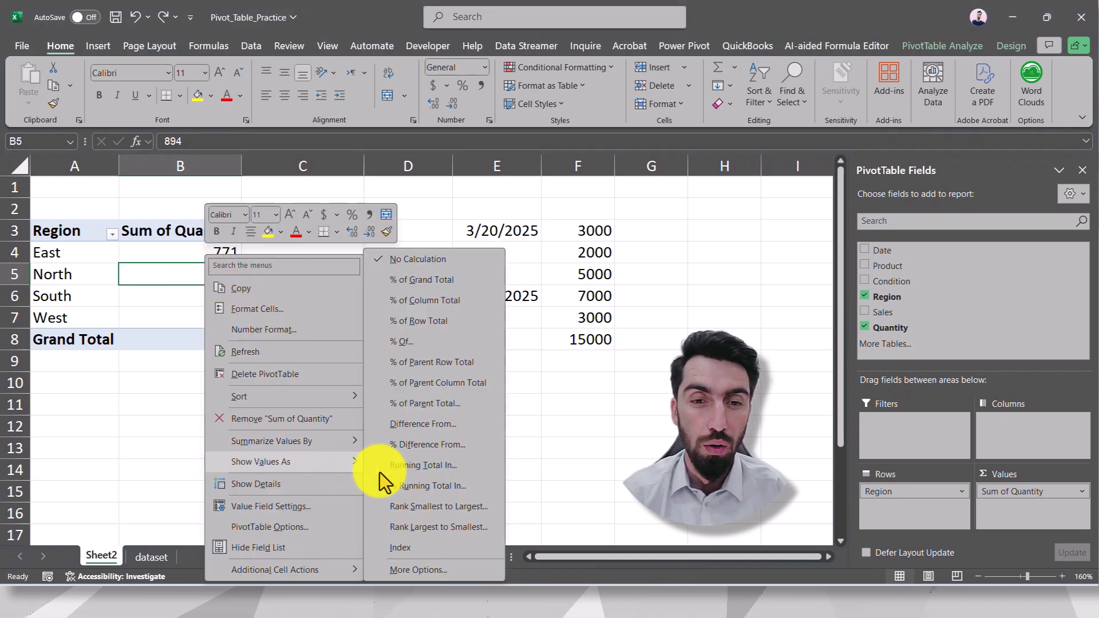
pyautogui.click(442, 527)
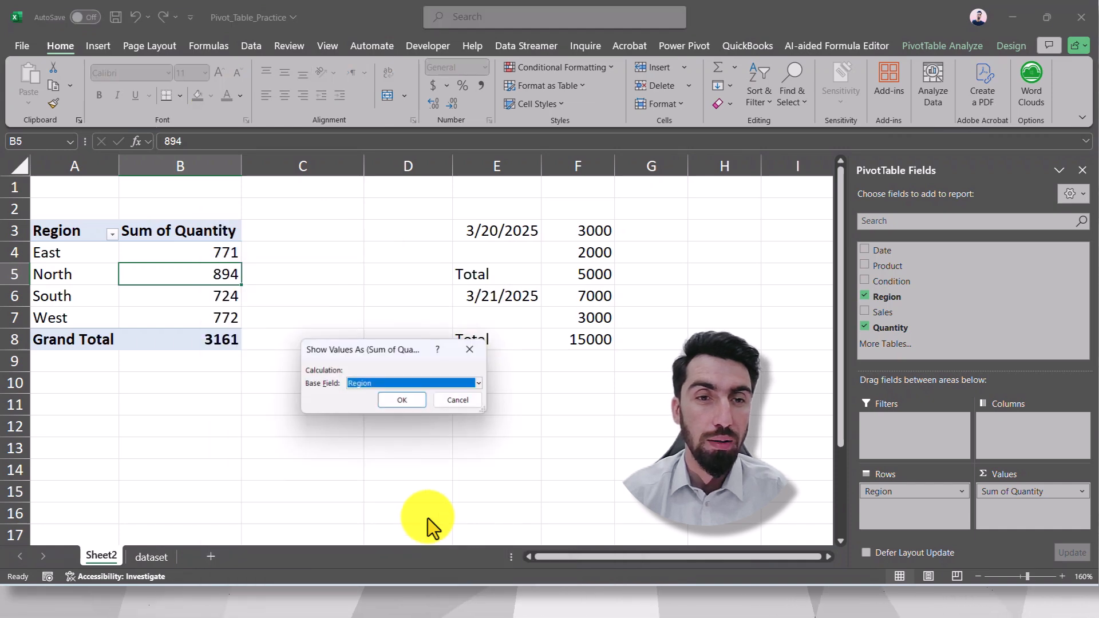
pyautogui.click(372, 385)
pyautogui.click(369, 398)
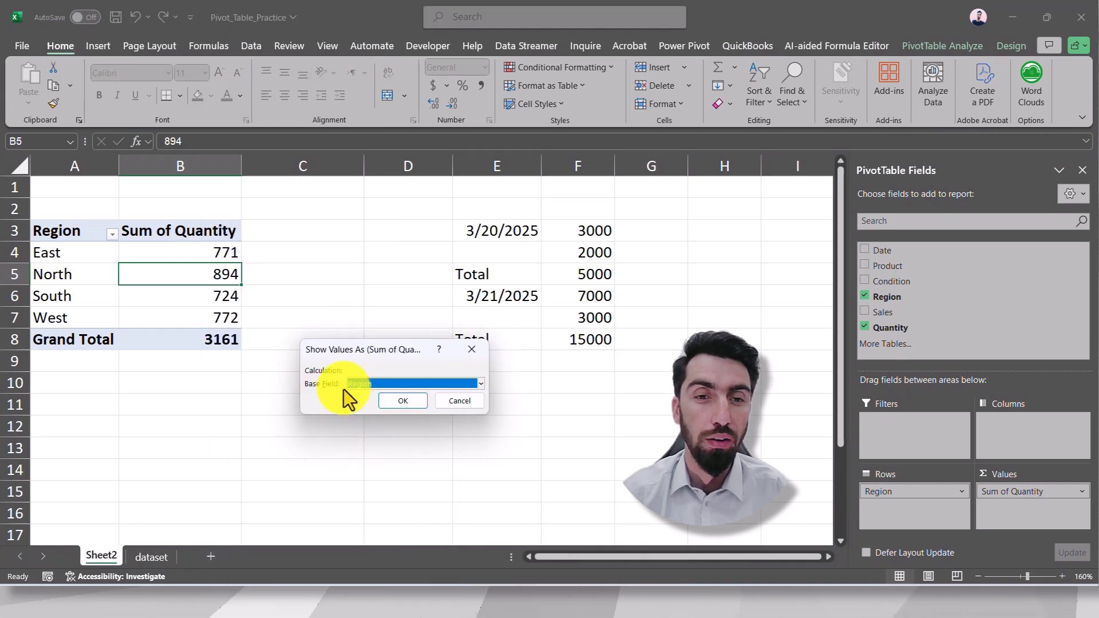
pyautogui.click(403, 401)
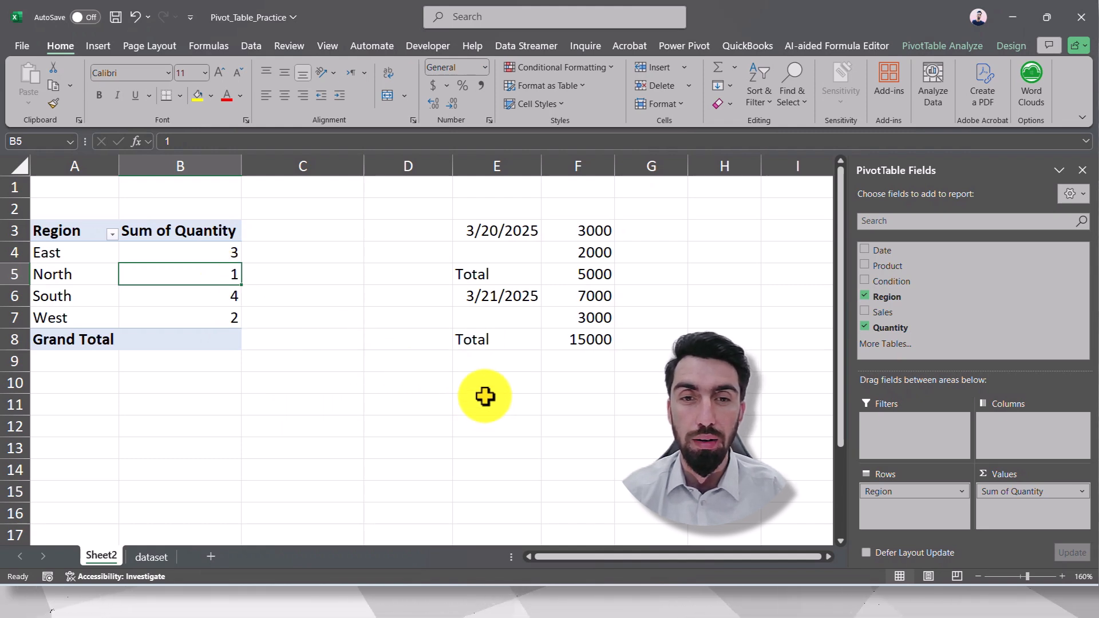
# - Switch to the ChatGPT explanation and read the Index section on its comparison with totals and the meaning of values above or below 1
pyautogui.moveTo(822, 599)
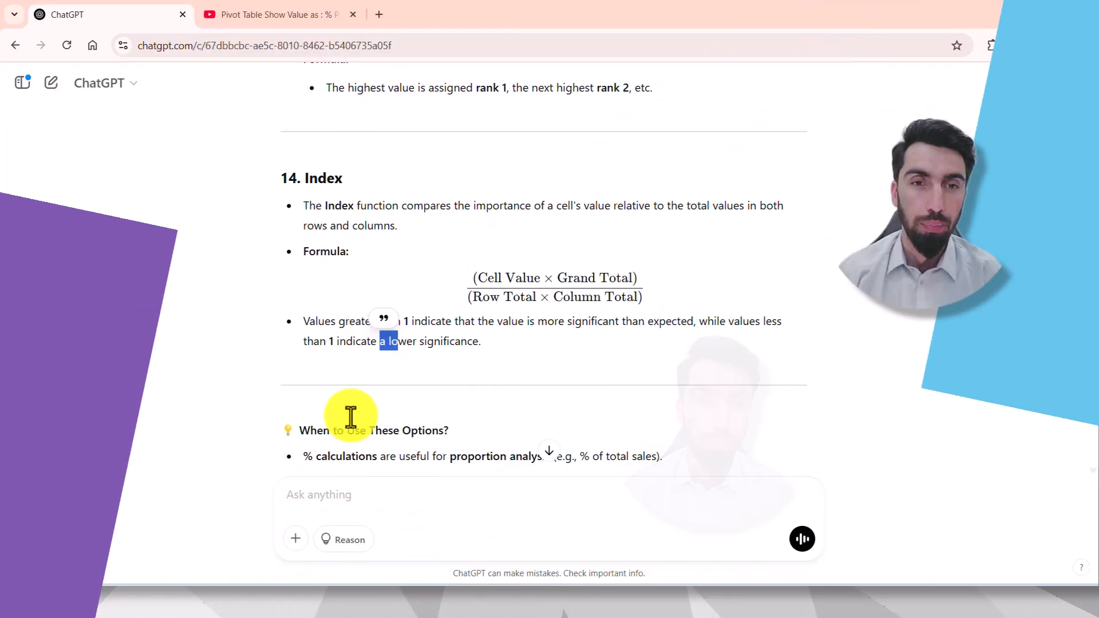
pyautogui.click(362, 197)
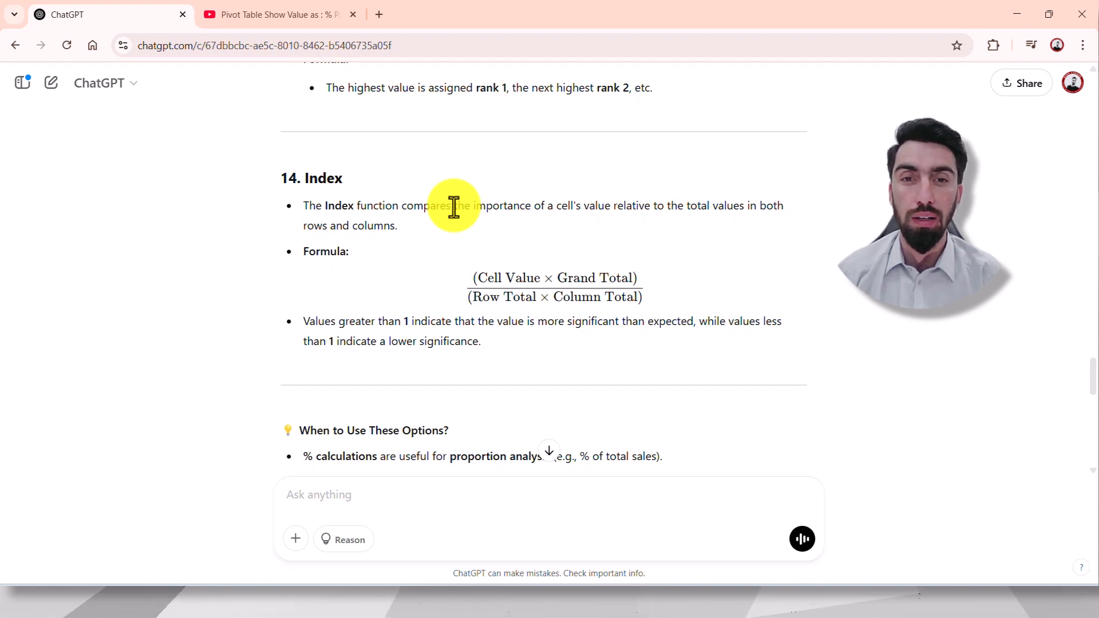
pyautogui.moveTo(518, 322); pyautogui.dragTo(622, 325)
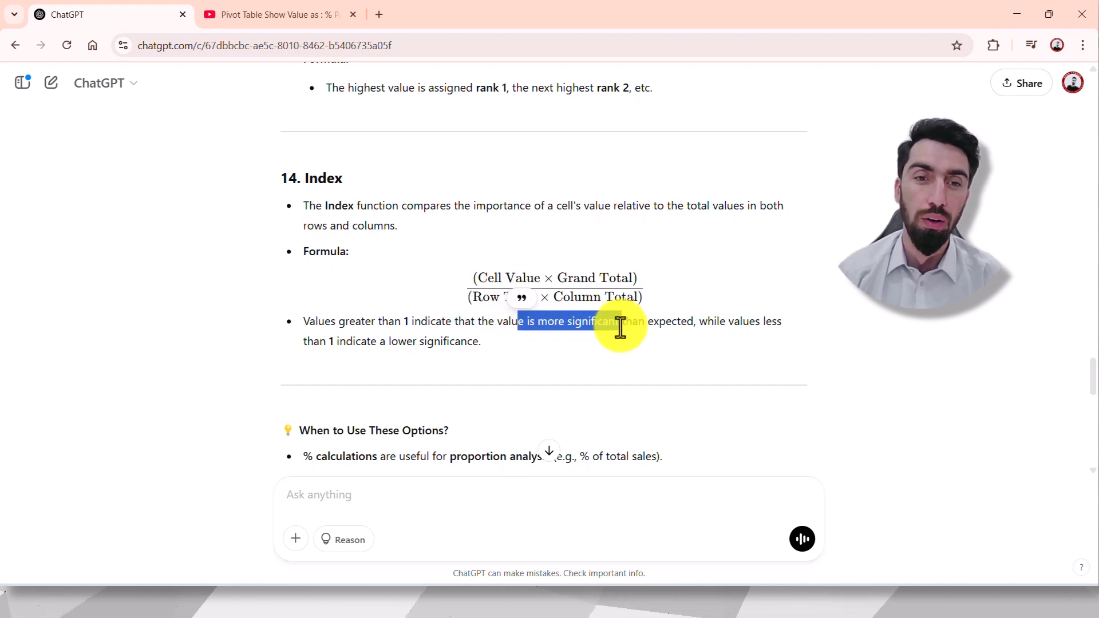
pyautogui.moveTo(455, 342); pyautogui.dragTo(397, 343)
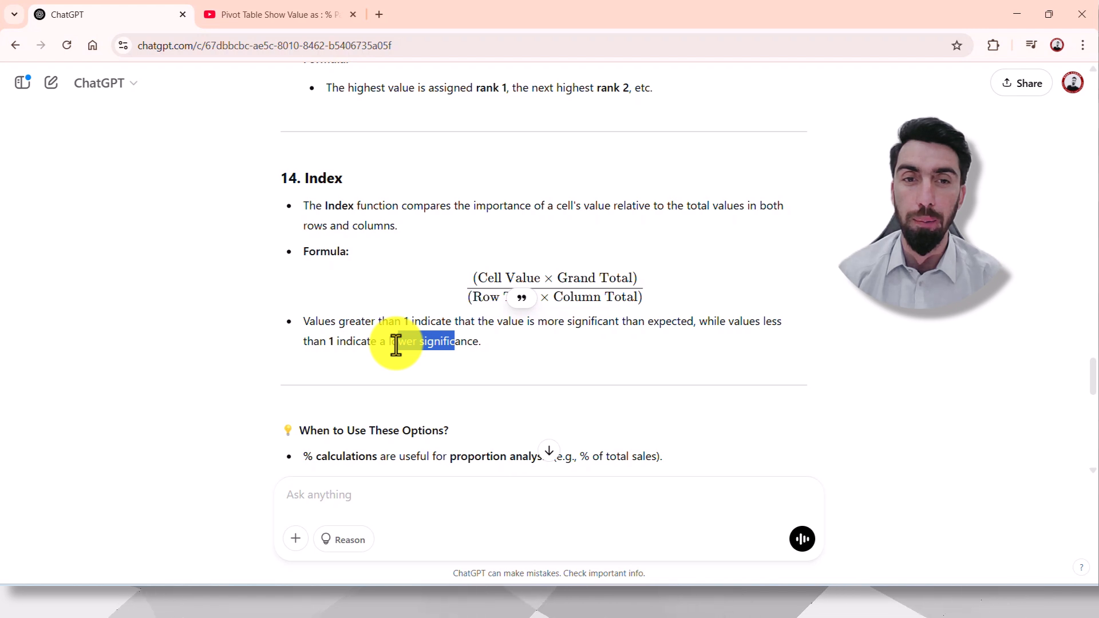
pyautogui.moveTo(335, 226); pyautogui.dragTo(384, 227)
pyautogui.moveTo(733, 206); pyautogui.dragTo(686, 229)
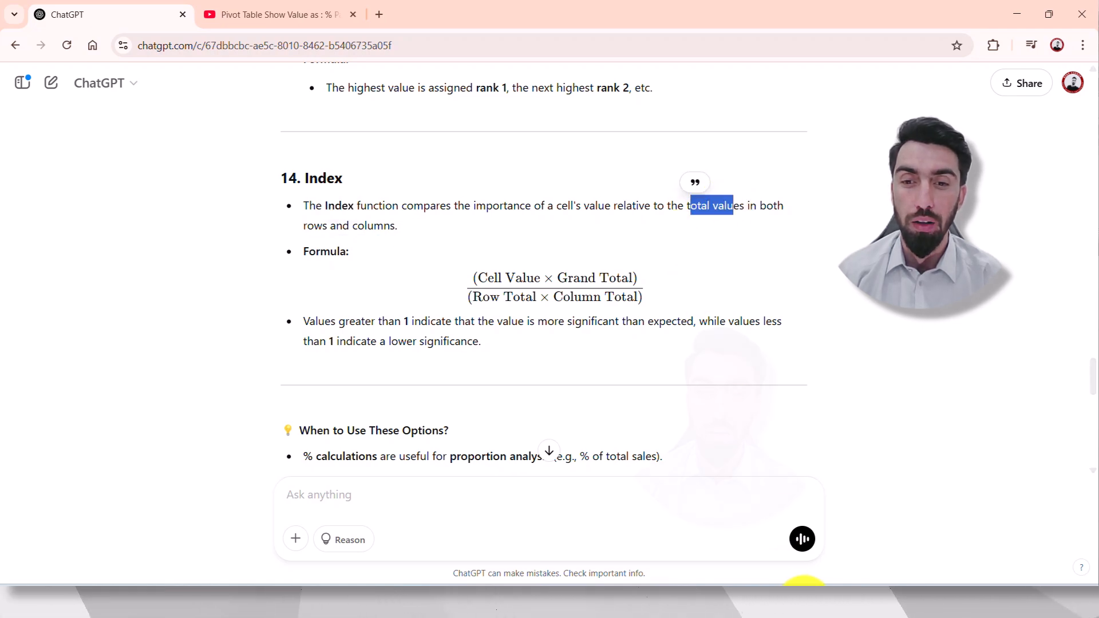
# - Switch back to the Excel workbook and arrange the PivotTable with Region in the rows and Product in the columns
pyautogui.click(797, 589)
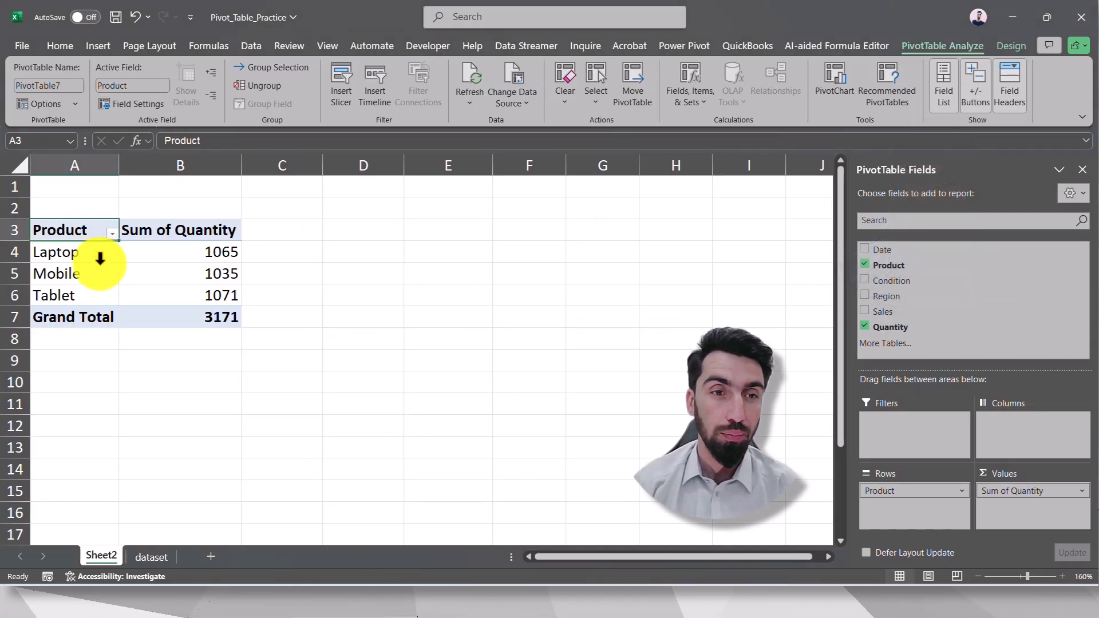
pyautogui.click(809, 589)
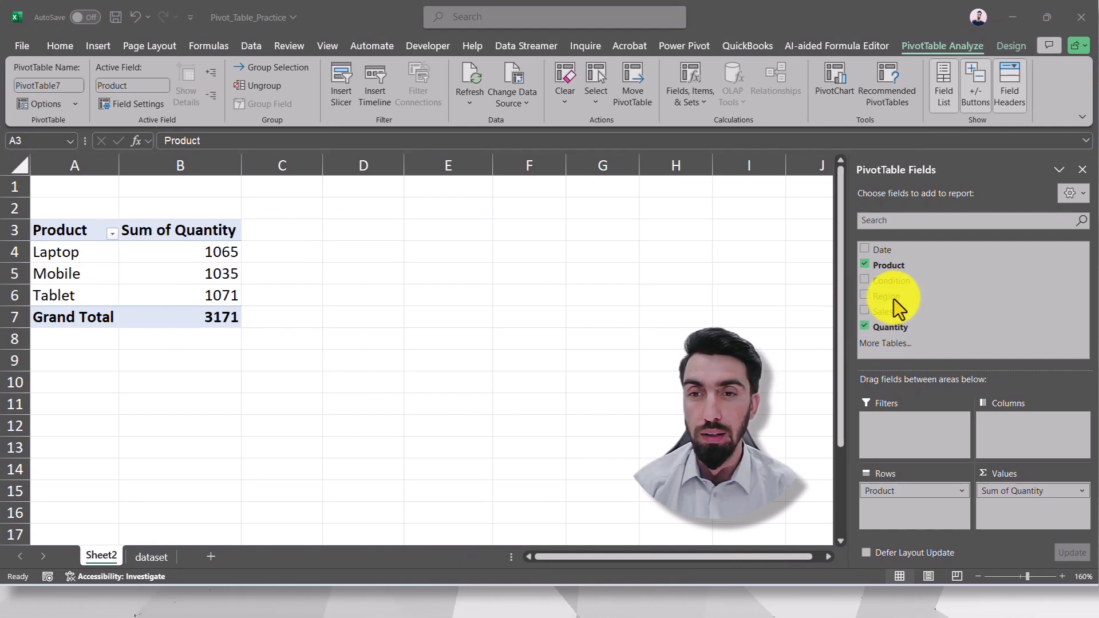
pyautogui.click(892, 283)
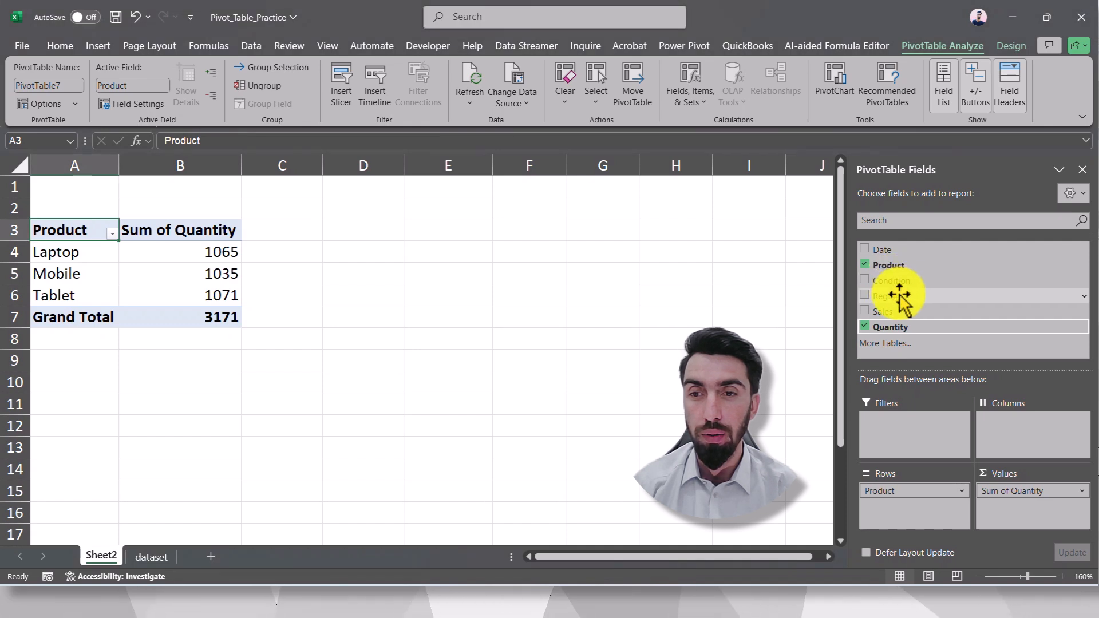
pyautogui.moveTo(900, 296); pyautogui.dragTo(873, 329)
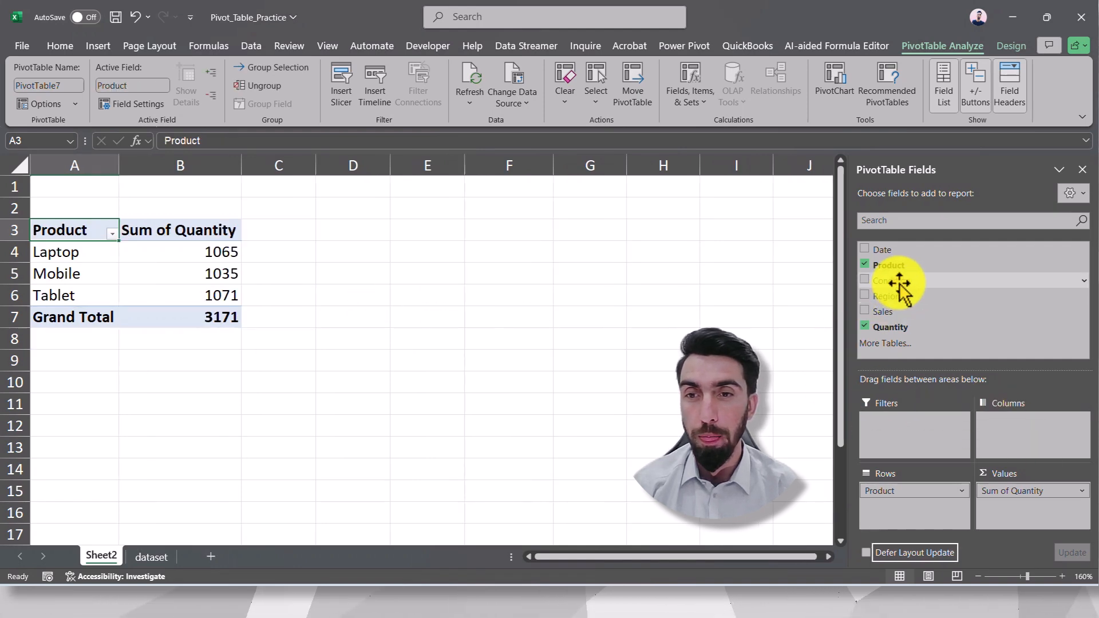
pyautogui.moveTo(910, 297); pyautogui.dragTo(1008, 424)
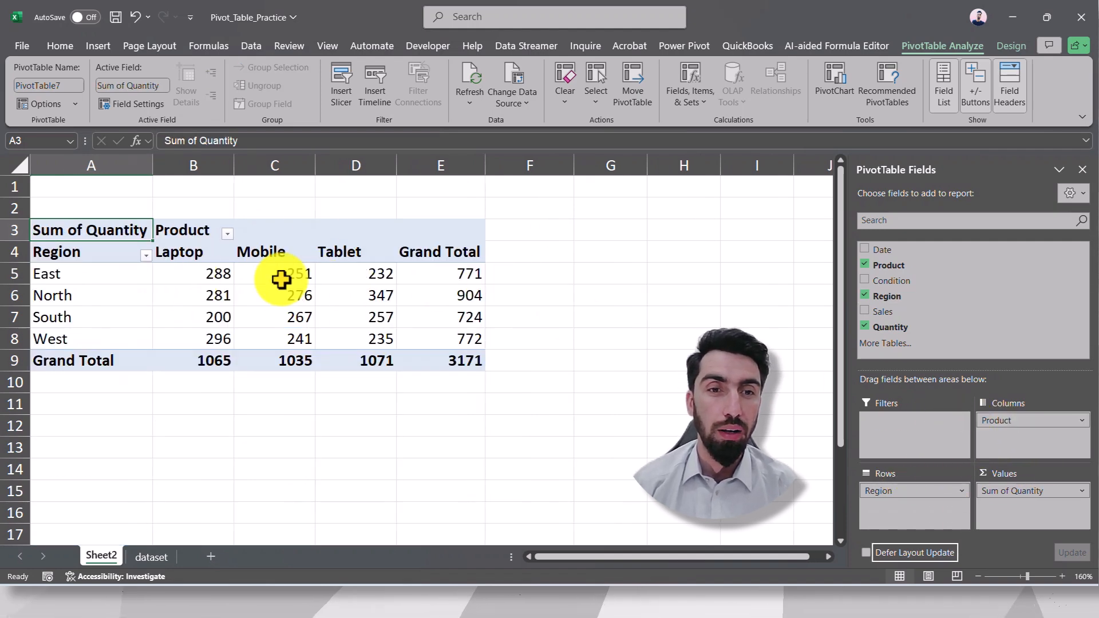
# - Examine the East Laptop quantity together with the East row total and the Laptop column total
pyautogui.click(207, 275)
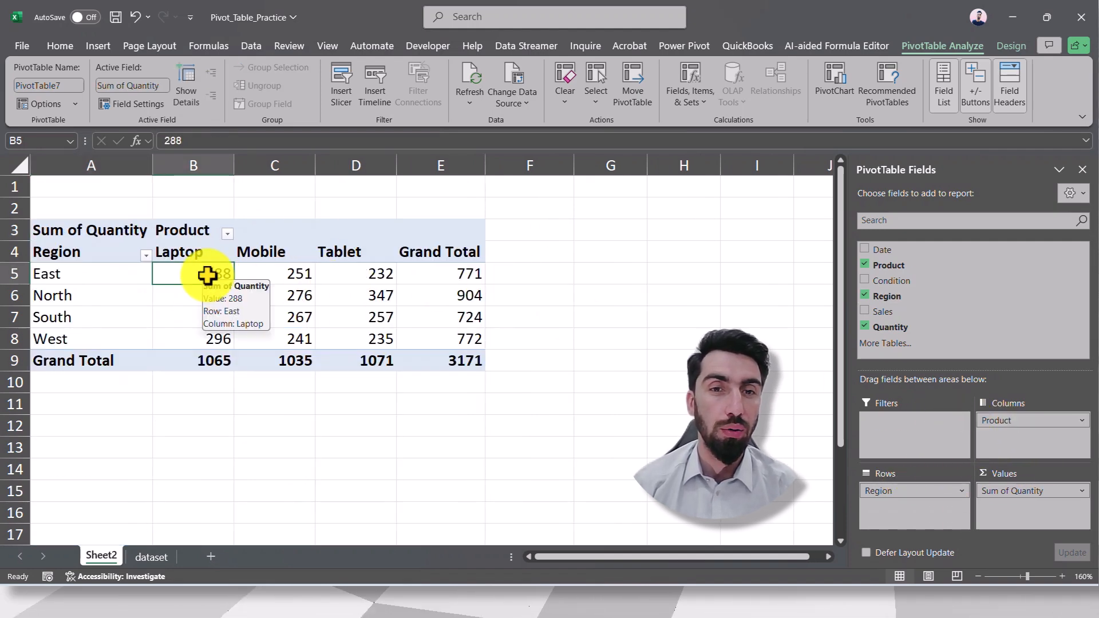
pyautogui.click(456, 277)
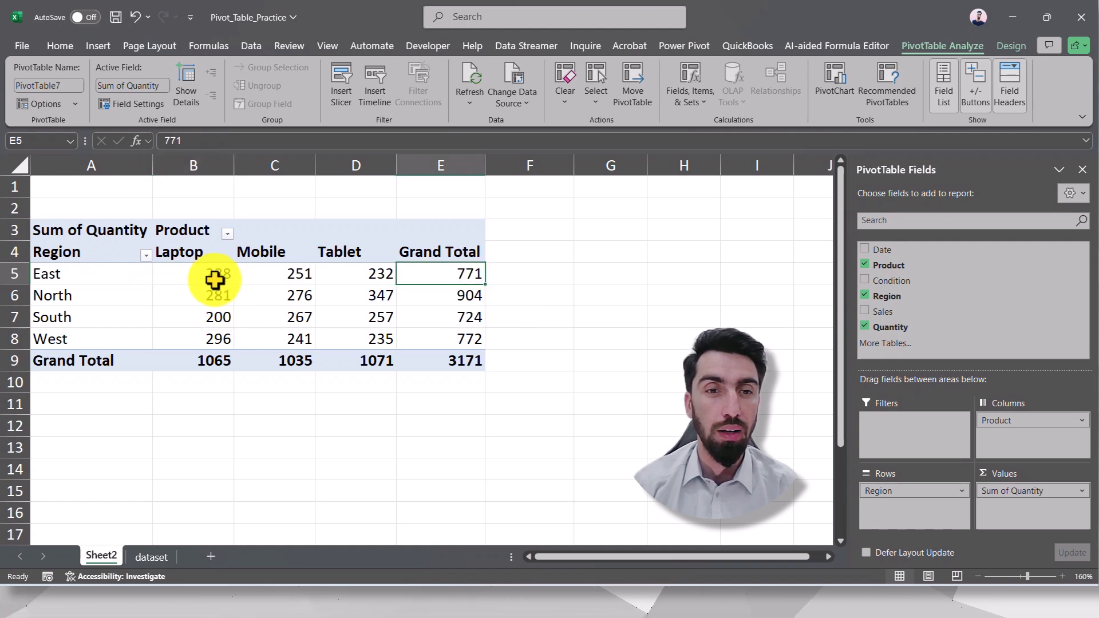
pyautogui.click(204, 364)
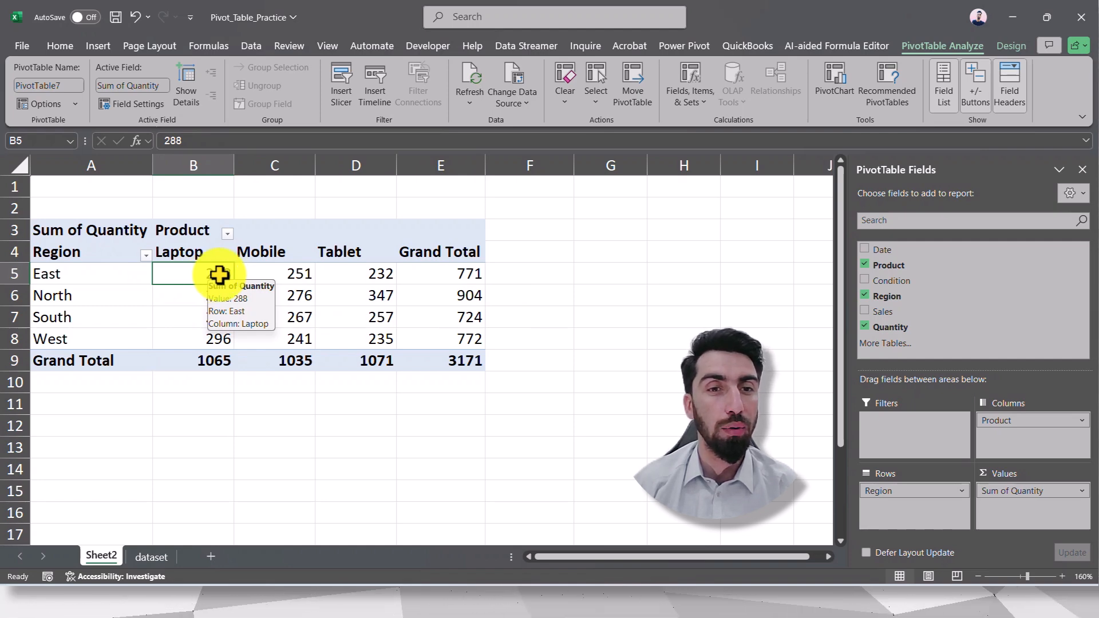
# - Show the Sum of Quantity values in the Region by Product PivotTable as Index and examine the East Laptop result
pyautogui.rightClick(219, 275)
pyautogui.moveTo(310, 464)
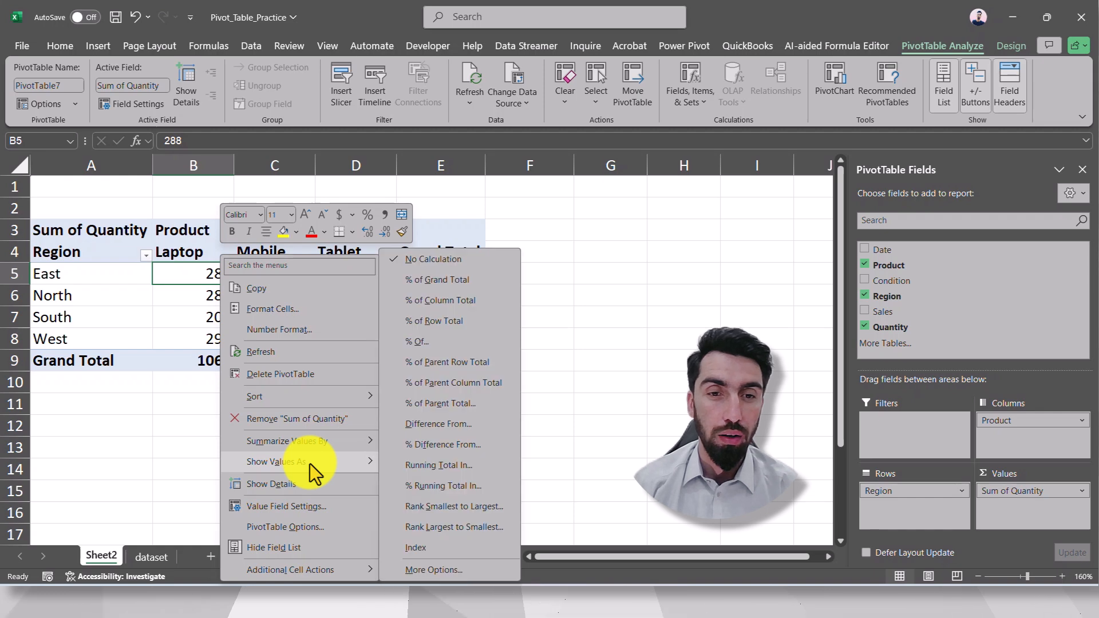
pyautogui.click(424, 549)
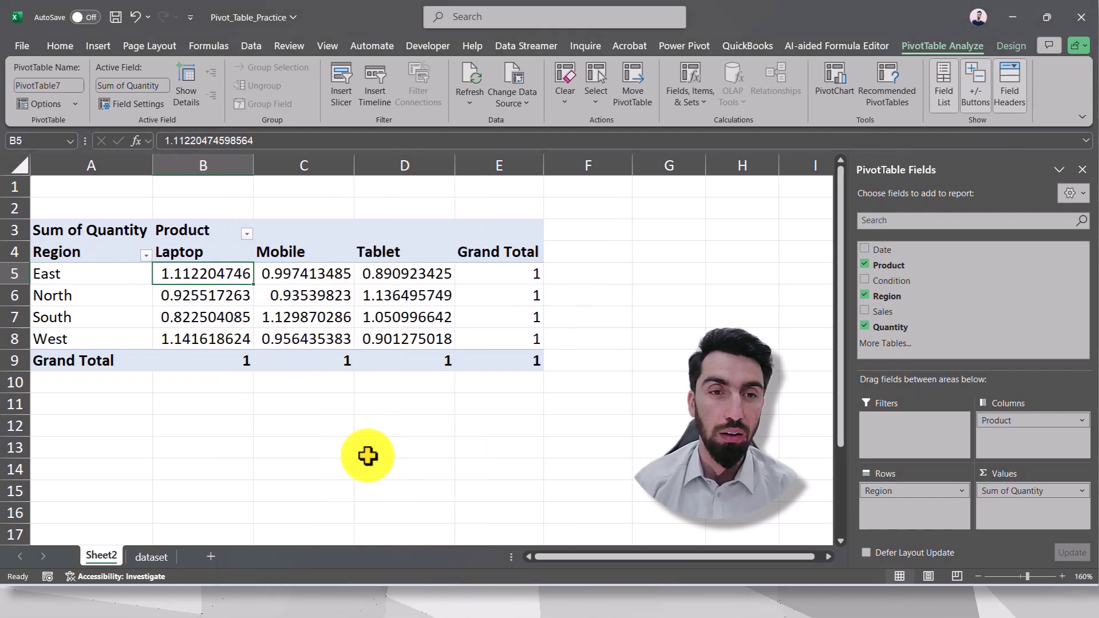
pyautogui.click(218, 425)
pyautogui.click(179, 277)
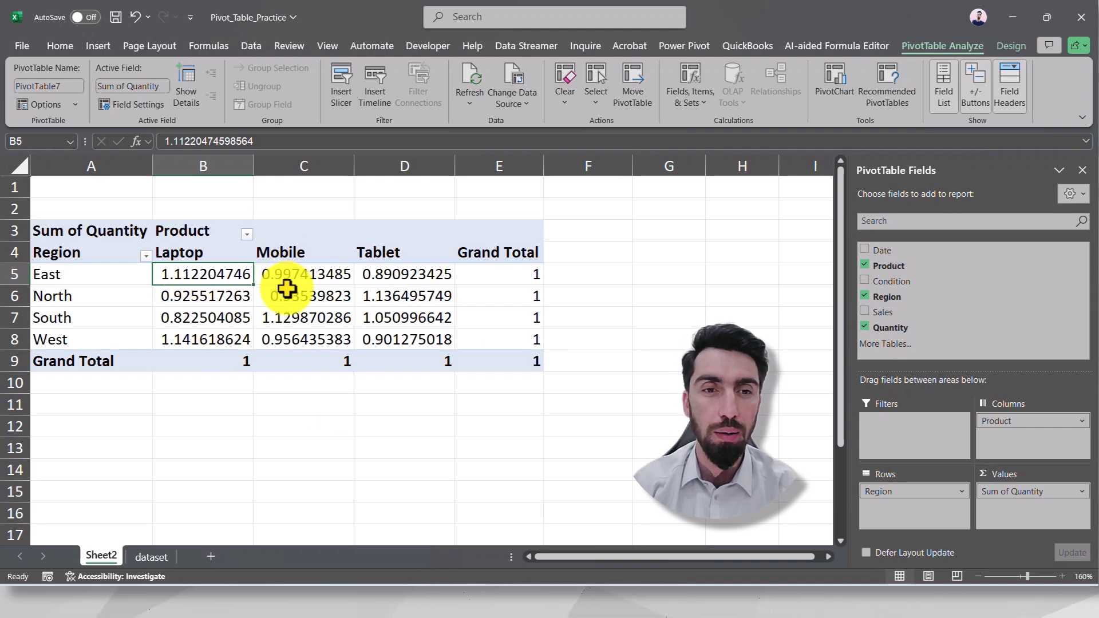
pyautogui.moveTo(286, 289)
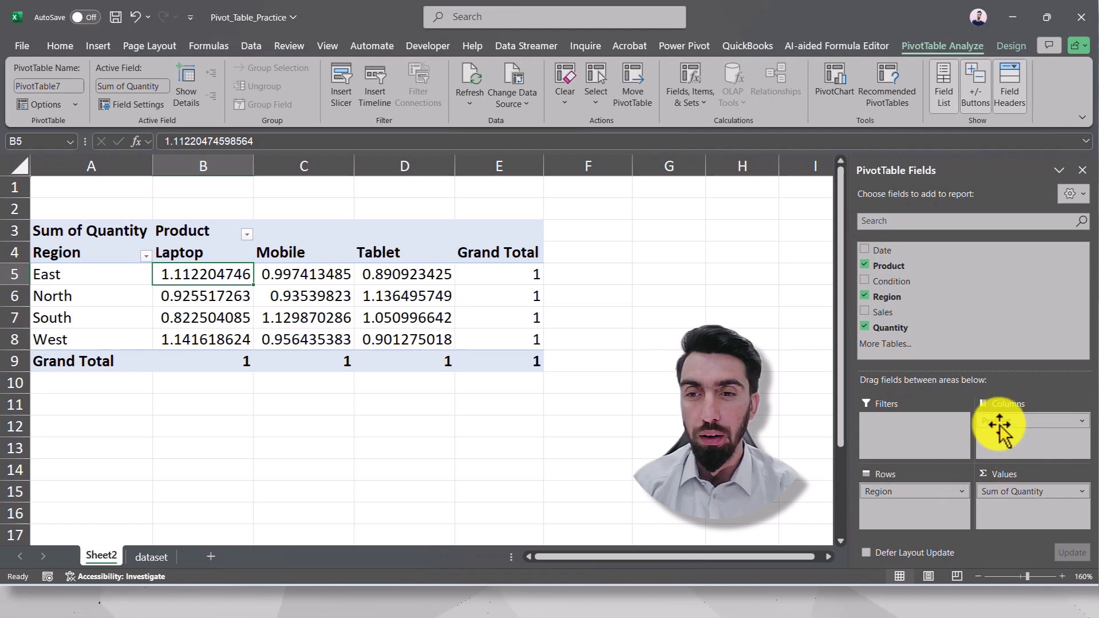
# - Remove Product from the columns and re-add Quantity to the values so Sum of Quantity has no Show Values As calculation
pyautogui.moveTo(816, 444); pyautogui.dragTo(813, 442)
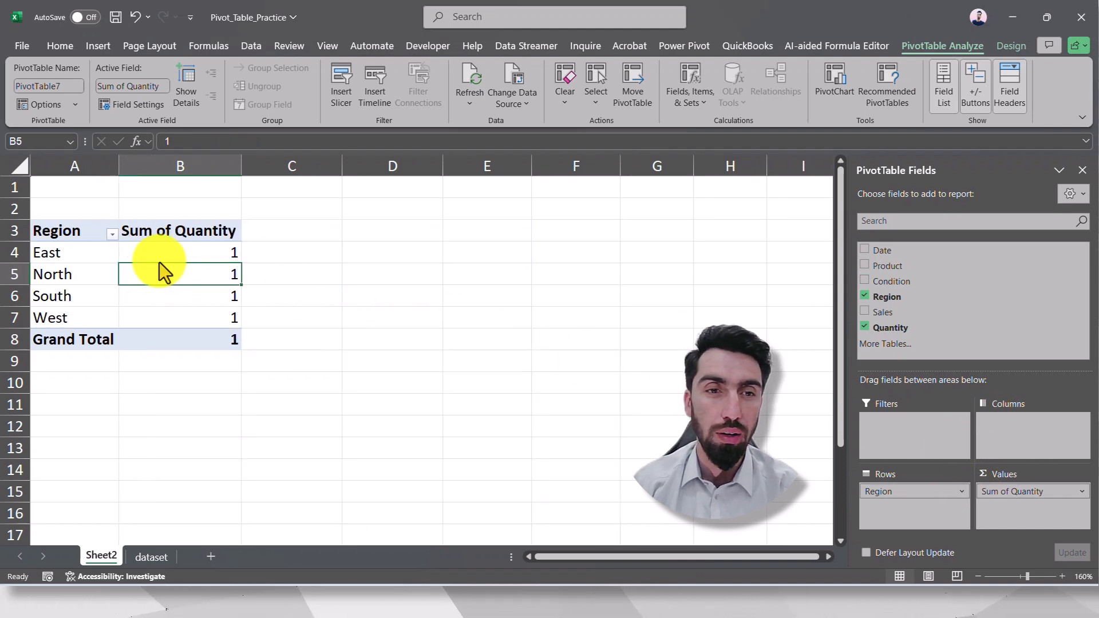
pyautogui.rightClick(185, 275)
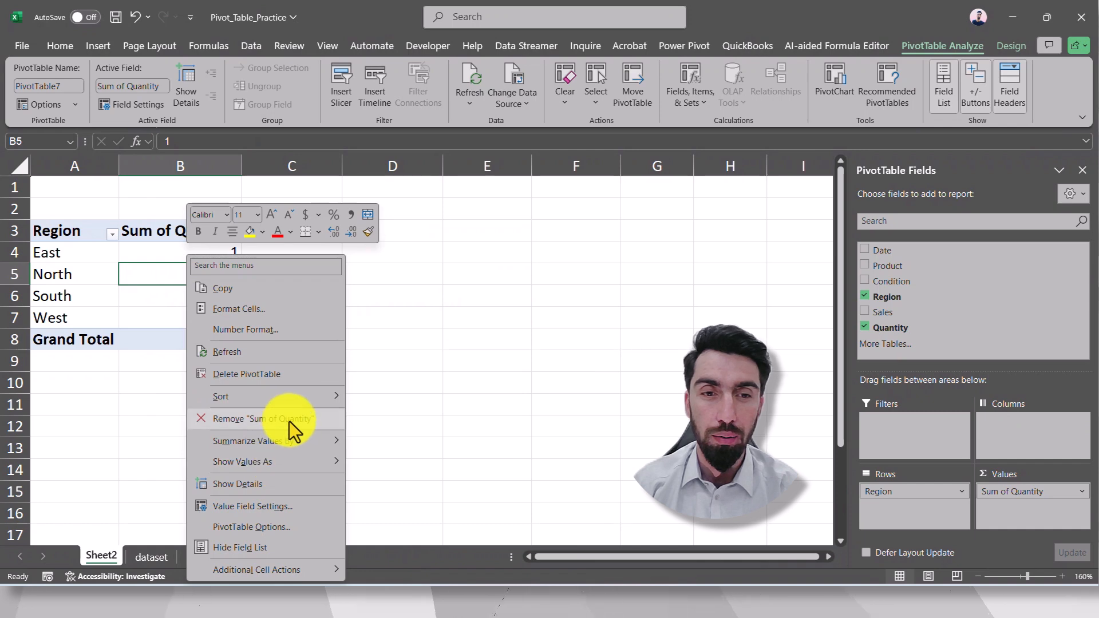
pyautogui.click(1034, 494)
pyautogui.moveTo(1033, 494); pyautogui.dragTo(715, 427)
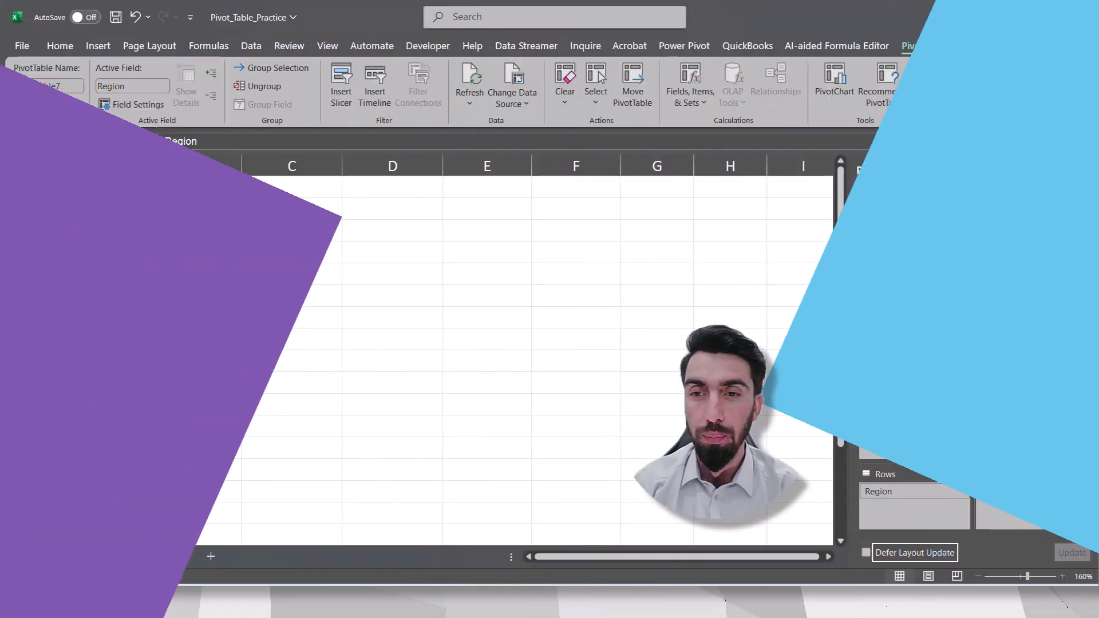
pyautogui.moveTo(891, 327); pyautogui.dragTo(1018, 503)
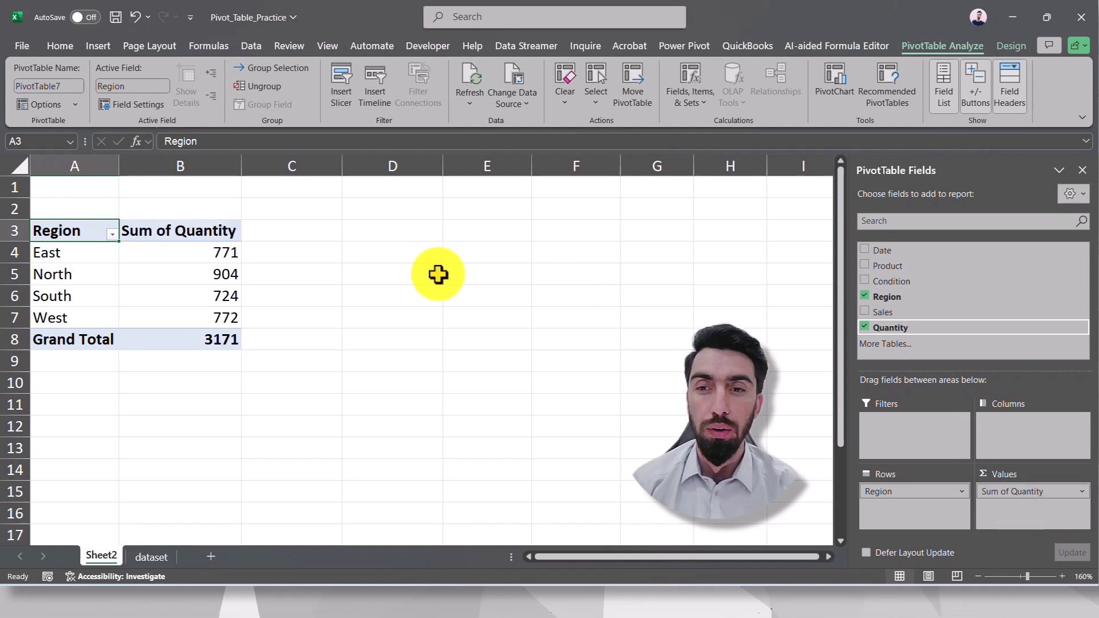
# - Review the available Show Values As calculations in the value field settings of Sum of Quantity without applying any
pyautogui.click(1029, 492)
pyautogui.click(1016, 476)
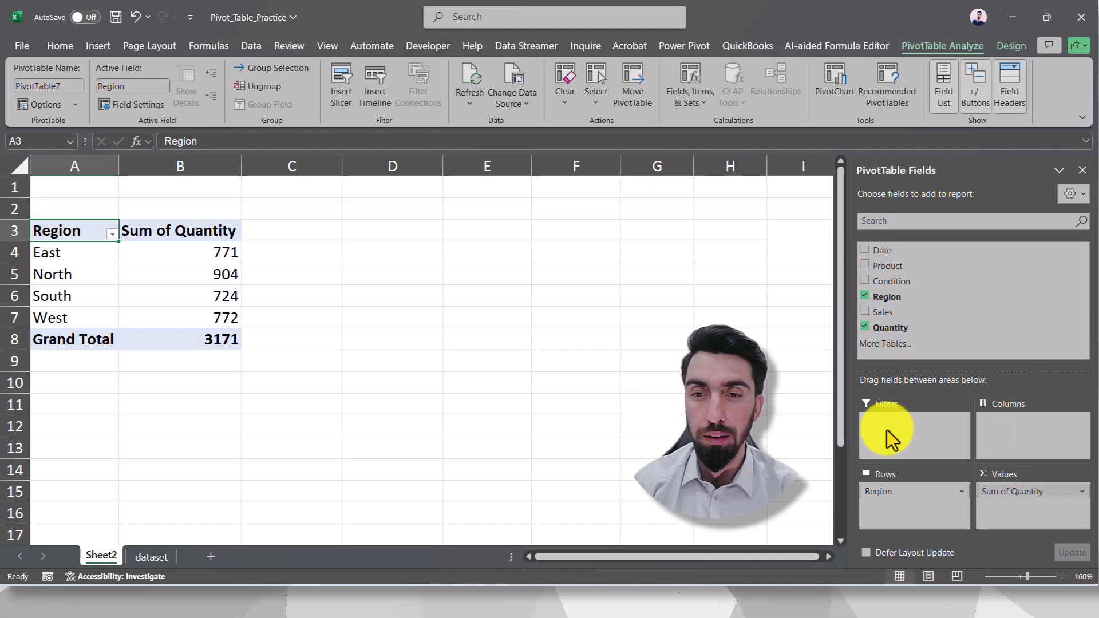
pyautogui.click(353, 263)
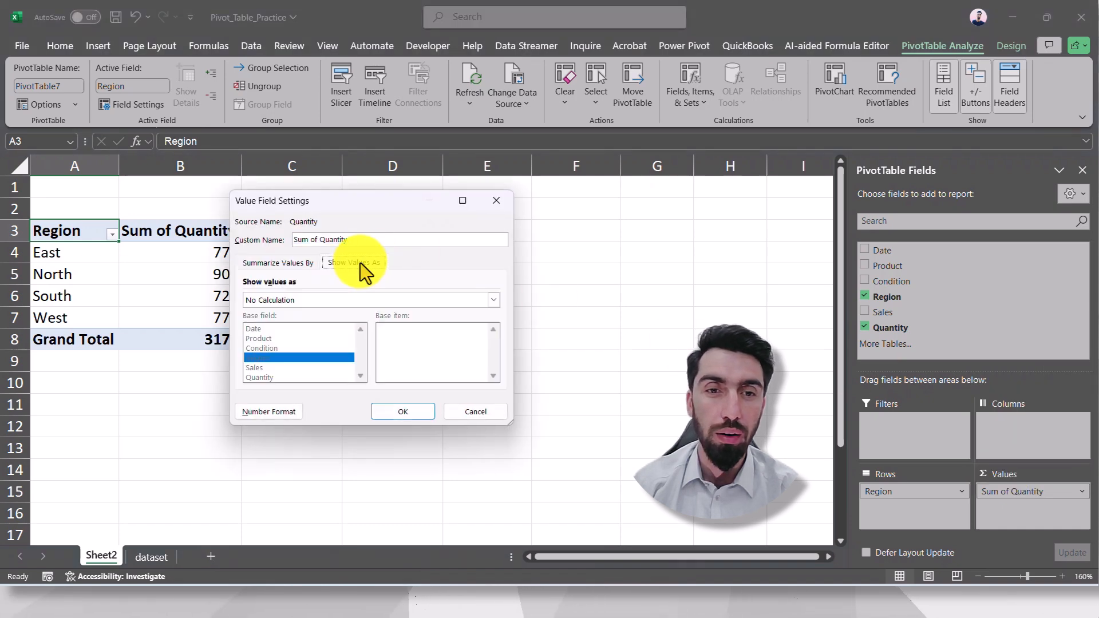
pyautogui.click(316, 302)
pyautogui.scroll(-1, 296, 344)
pyautogui.scroll(-2, 300, 353)
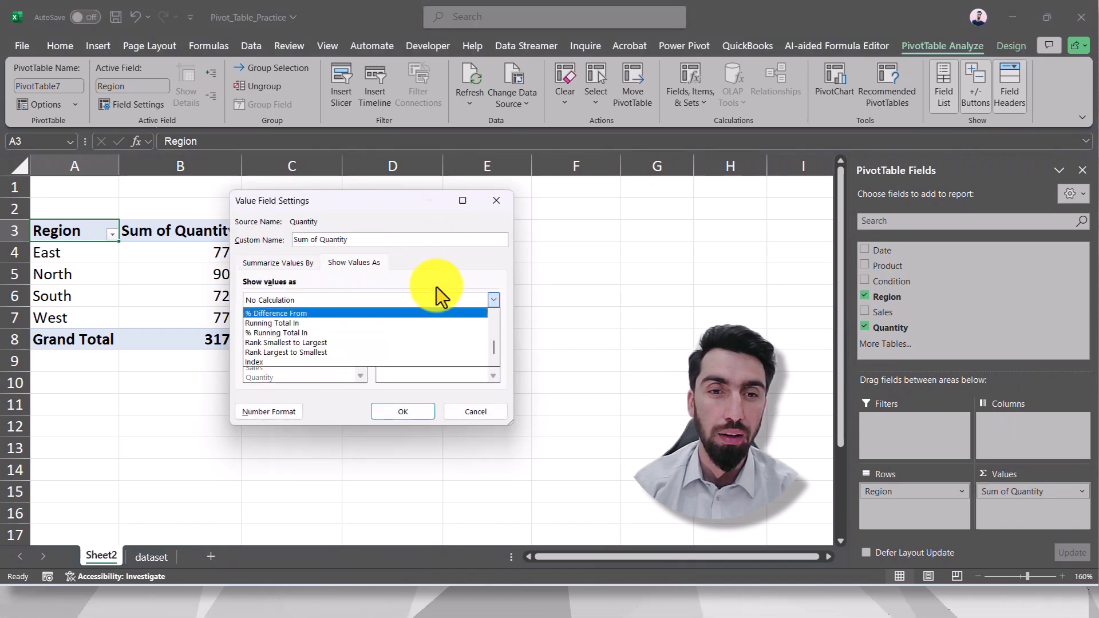
pyautogui.click(495, 203)
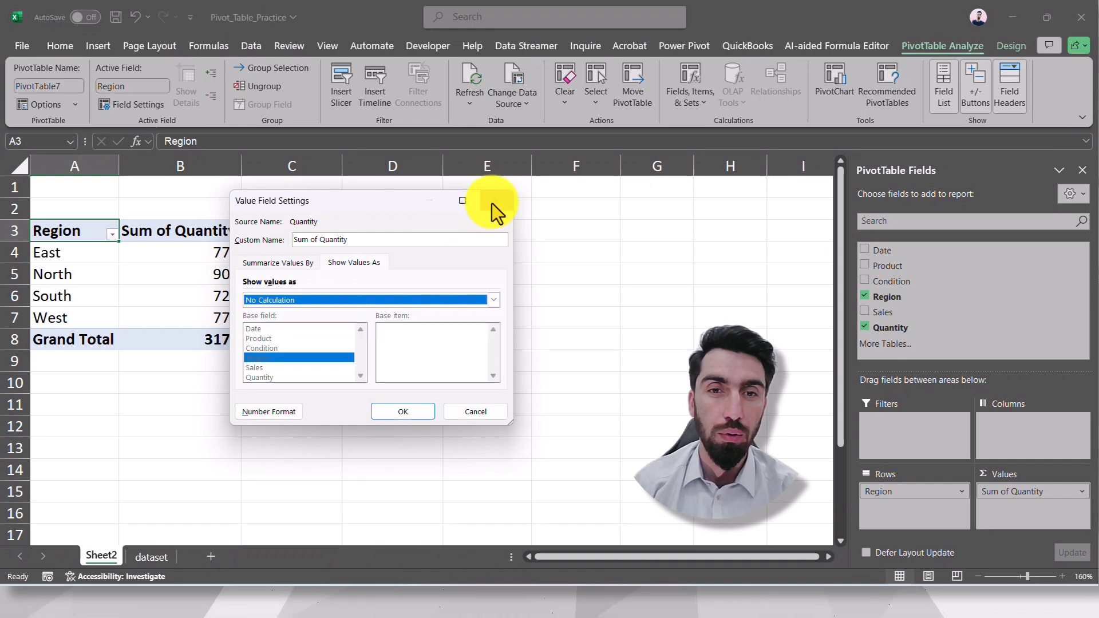
pyautogui.click(495, 203)
# - Copy the East Sum of Quantity value and select the empty cell C4 beside it
pyautogui.click(180, 248)
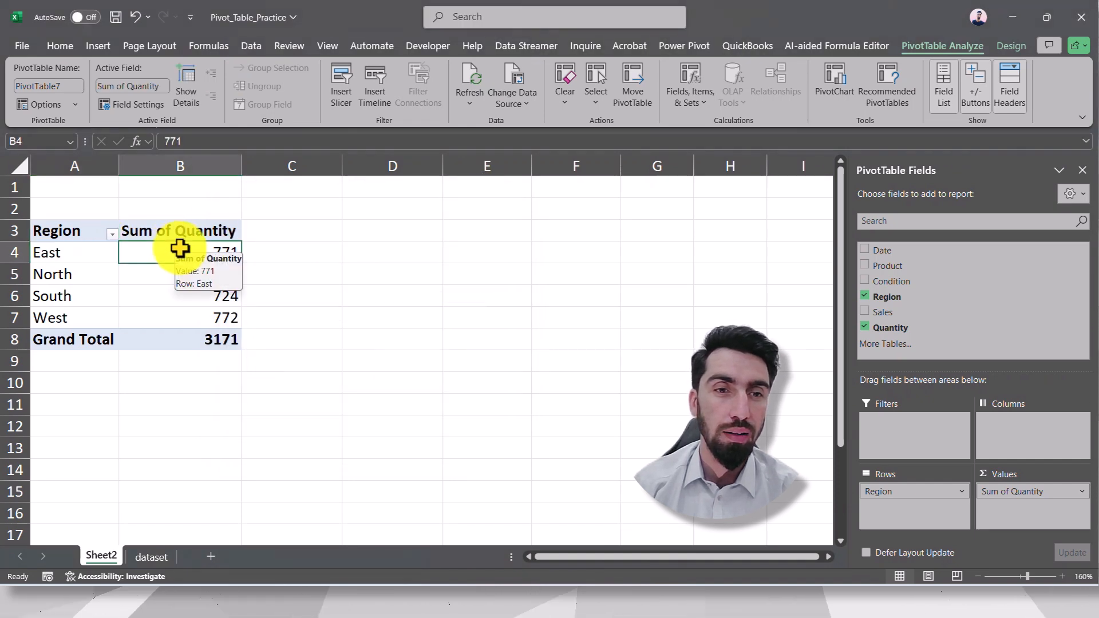
pyautogui.rightClick(180, 248)
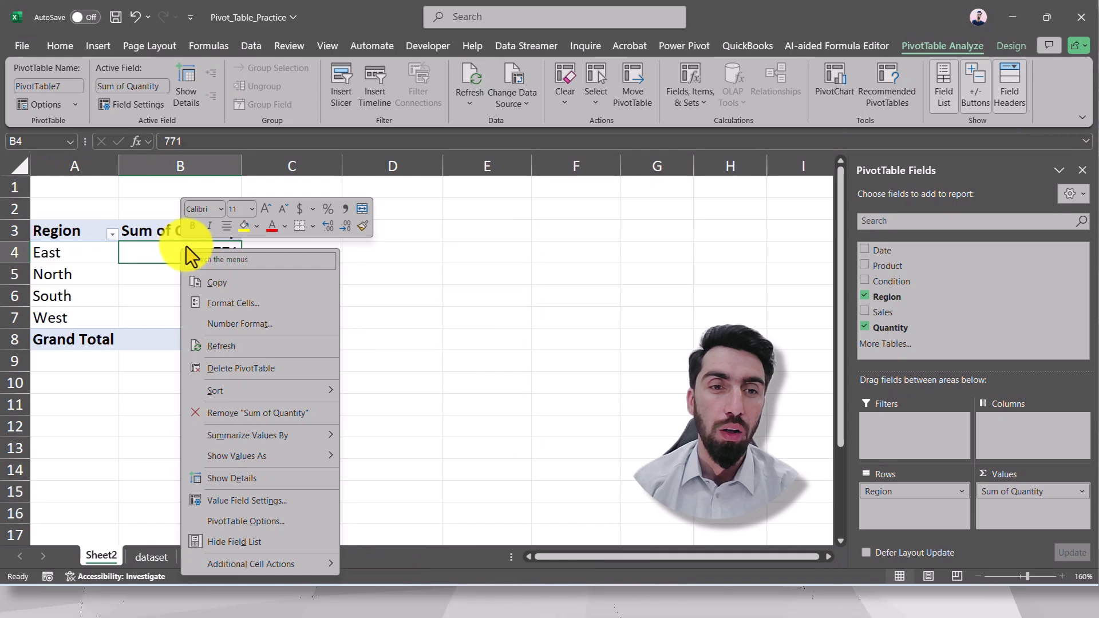
pyautogui.click(211, 280)
pyautogui.click(272, 253)
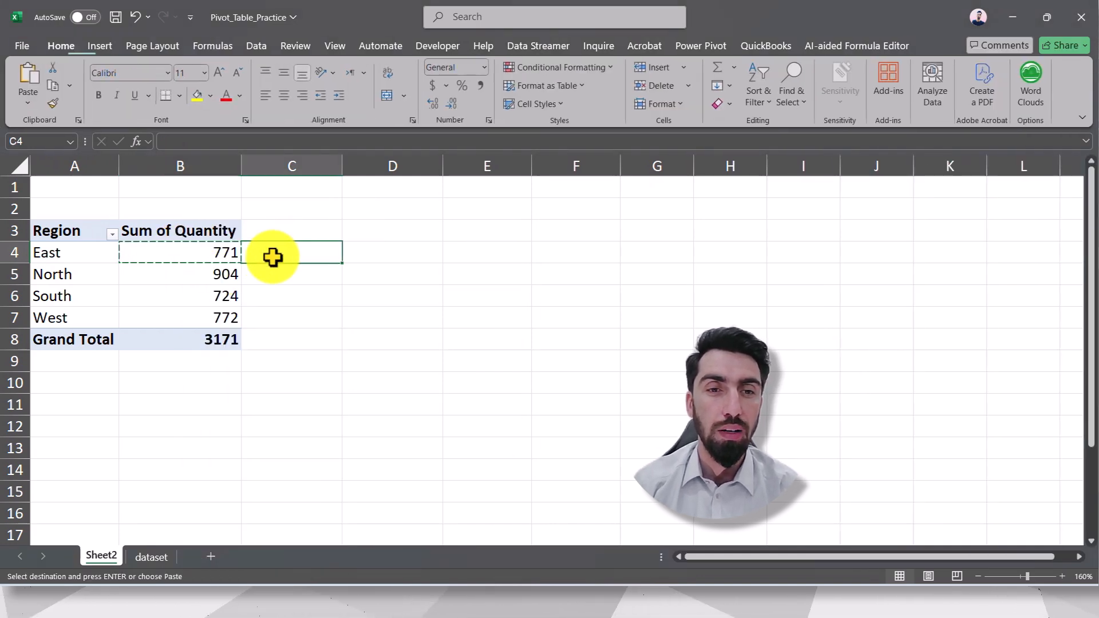
# - Replace Quantity with Sales in the PivotTable values
pyautogui.click(216, 253)
pyautogui.rightClick(217, 253)
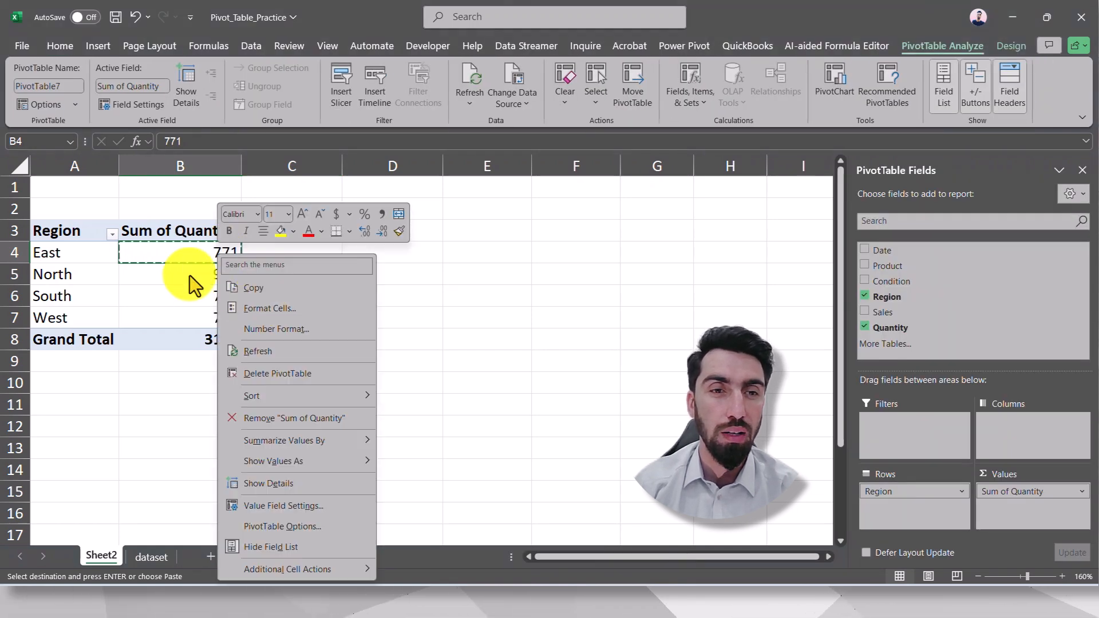
pyautogui.click(1010, 496)
pyautogui.moveTo(1012, 495); pyautogui.dragTo(816, 376)
pyautogui.moveTo(910, 313); pyautogui.dragTo(995, 498)
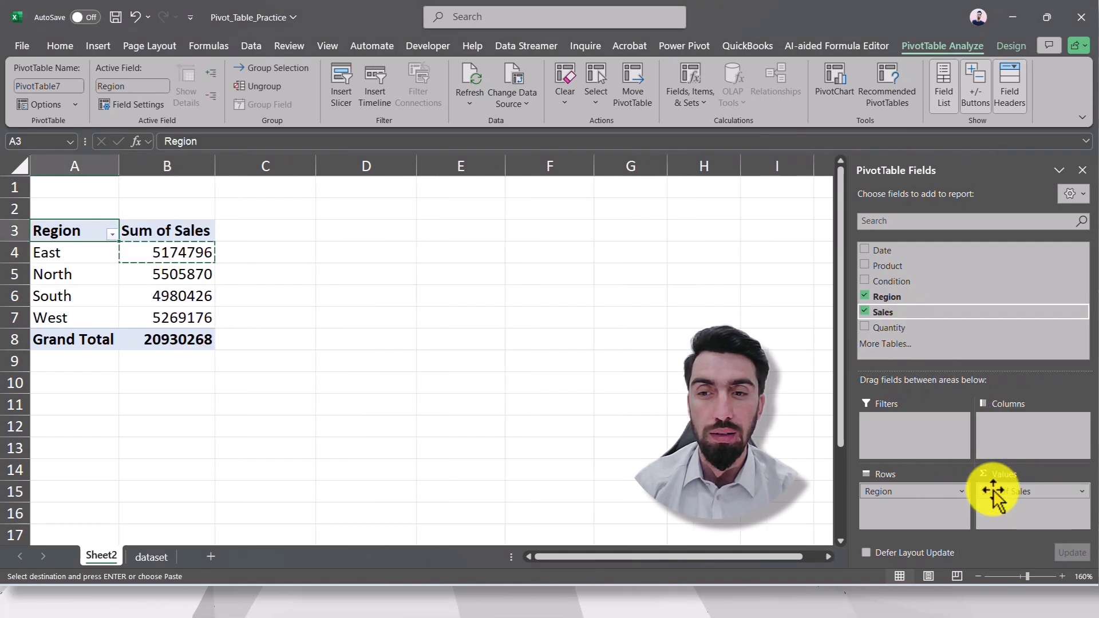
# - Format only the East Sum of Sales cell as Currency with the $ symbol and 0 decimal places
pyautogui.rightClick(177, 253)
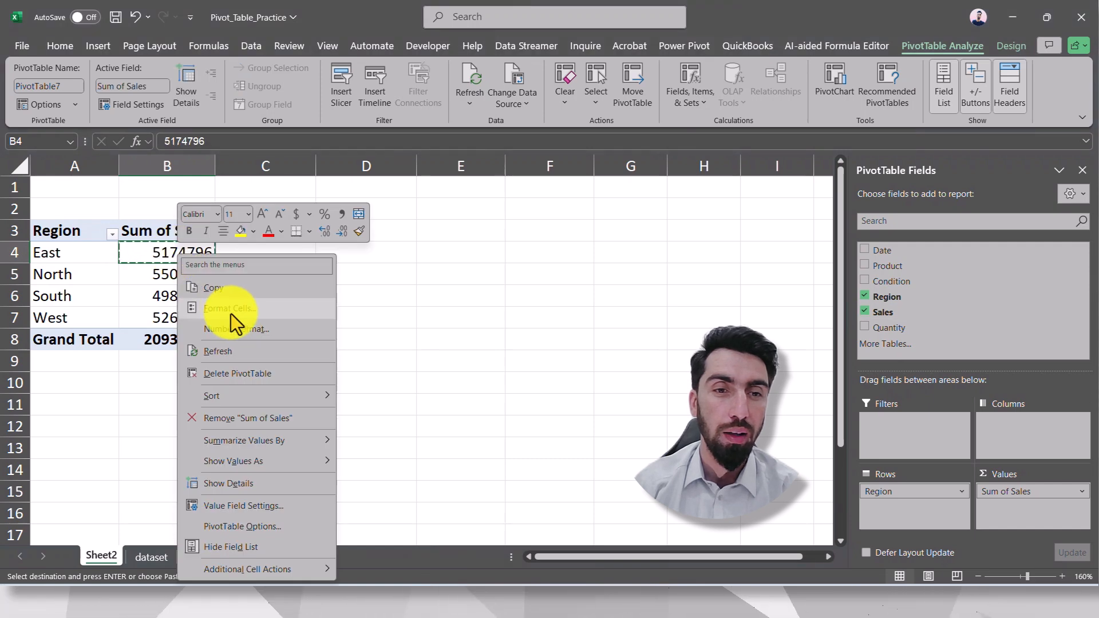
pyautogui.press('Escape')
pyautogui.press('Escape')
pyautogui.hotkey('ctrl', '1')
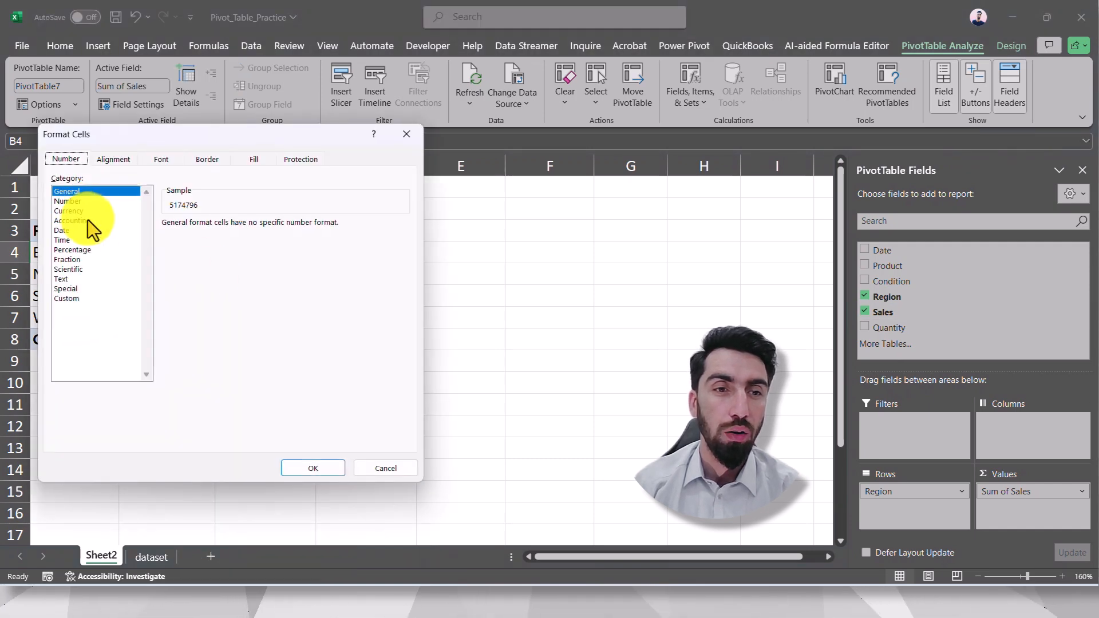
pyautogui.click(77, 210)
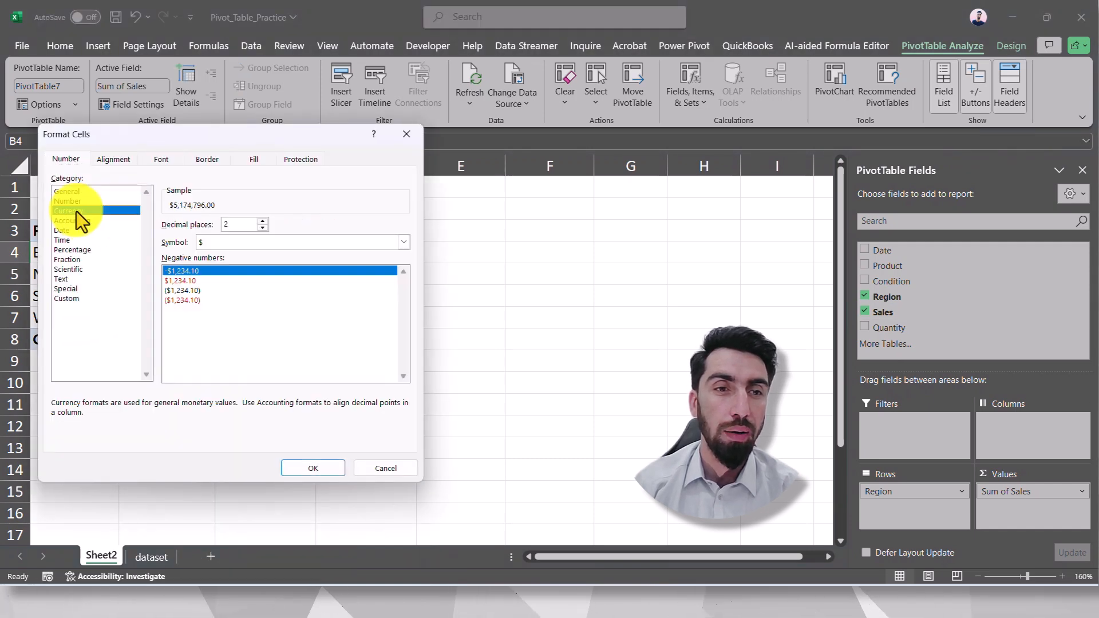
pyautogui.doubleClick(262, 228)
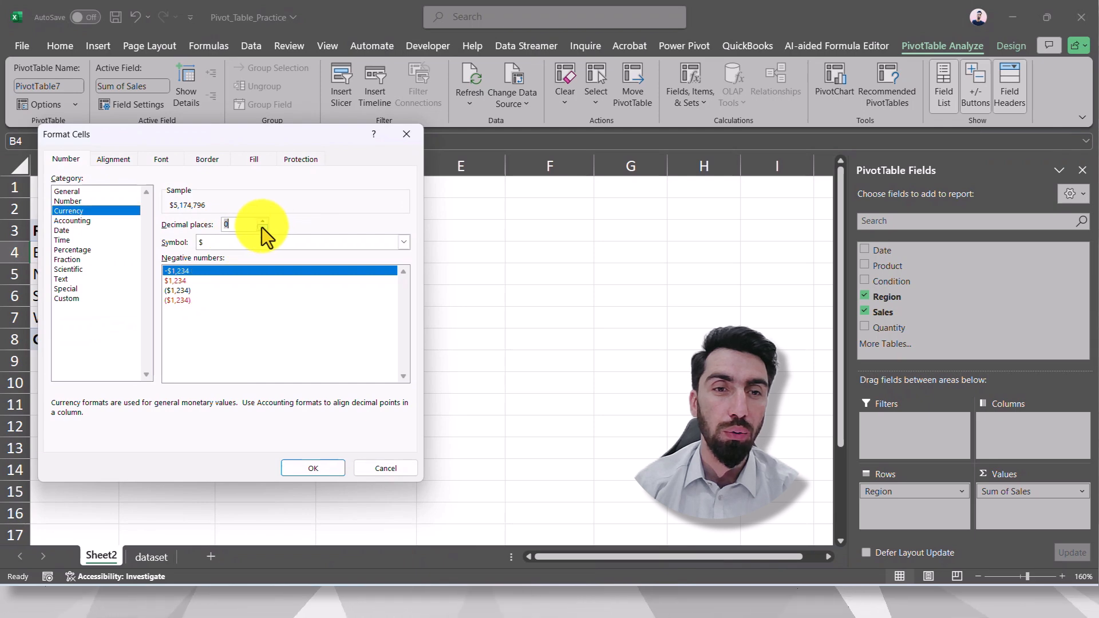
pyautogui.click(319, 468)
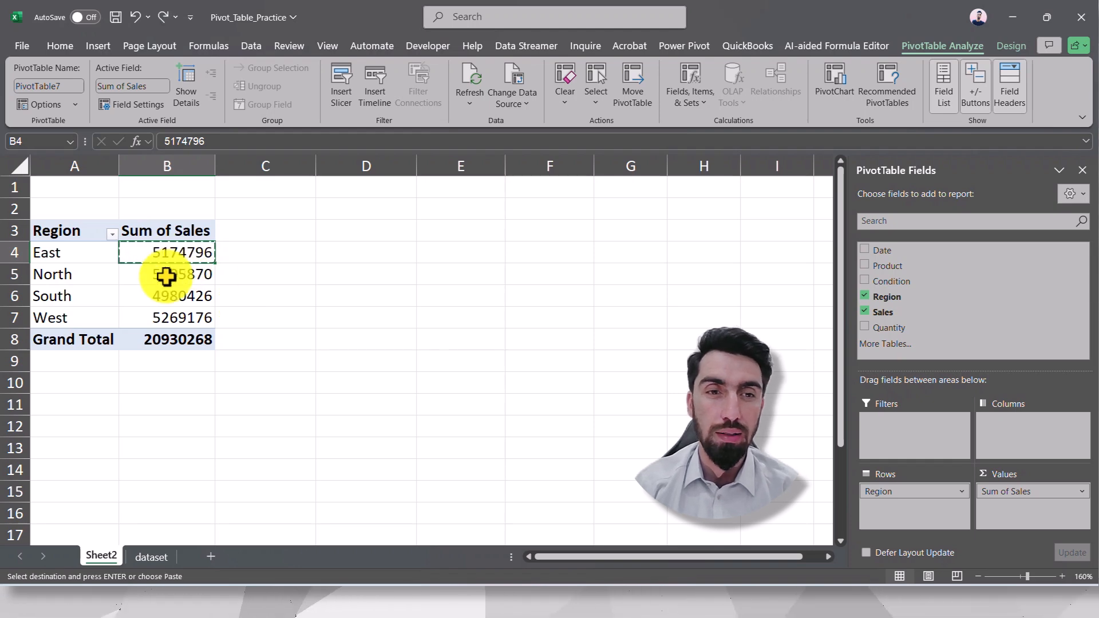
# - Set the number format of the whole Sum of Sales field to Currency with the $ symbol and 0 decimal places
pyautogui.rightClick(178, 250)
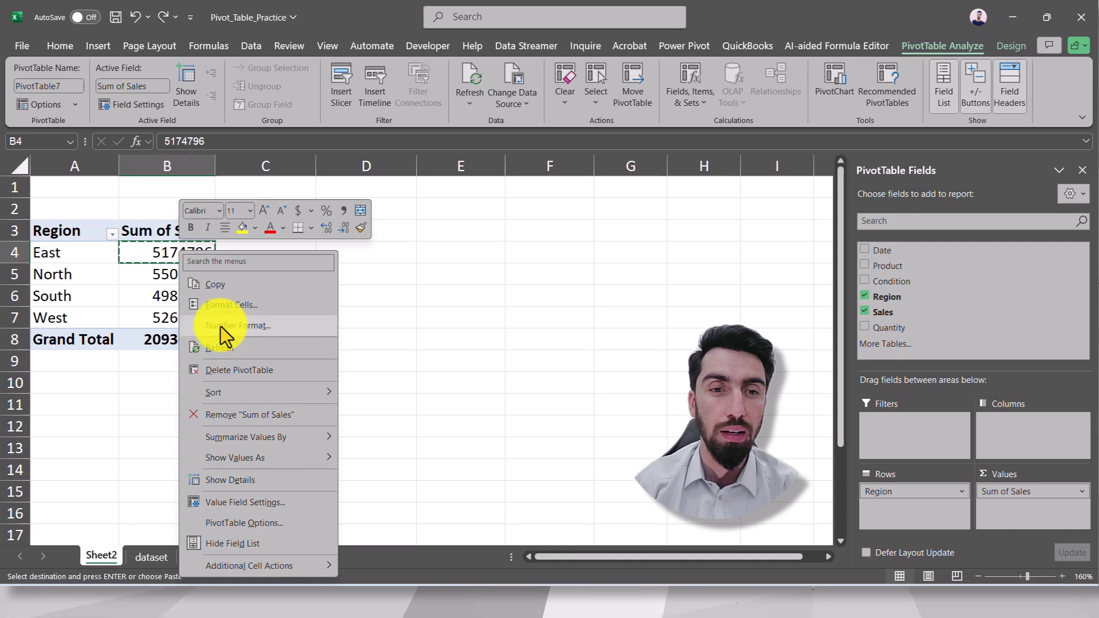
pyautogui.click(244, 325)
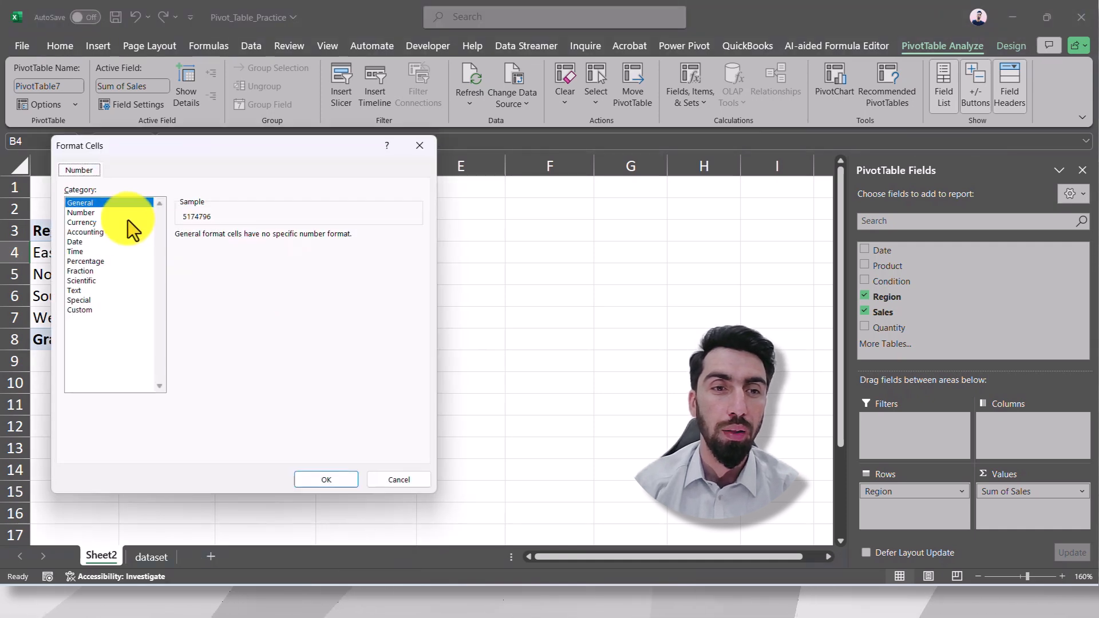
pyautogui.click(92, 223)
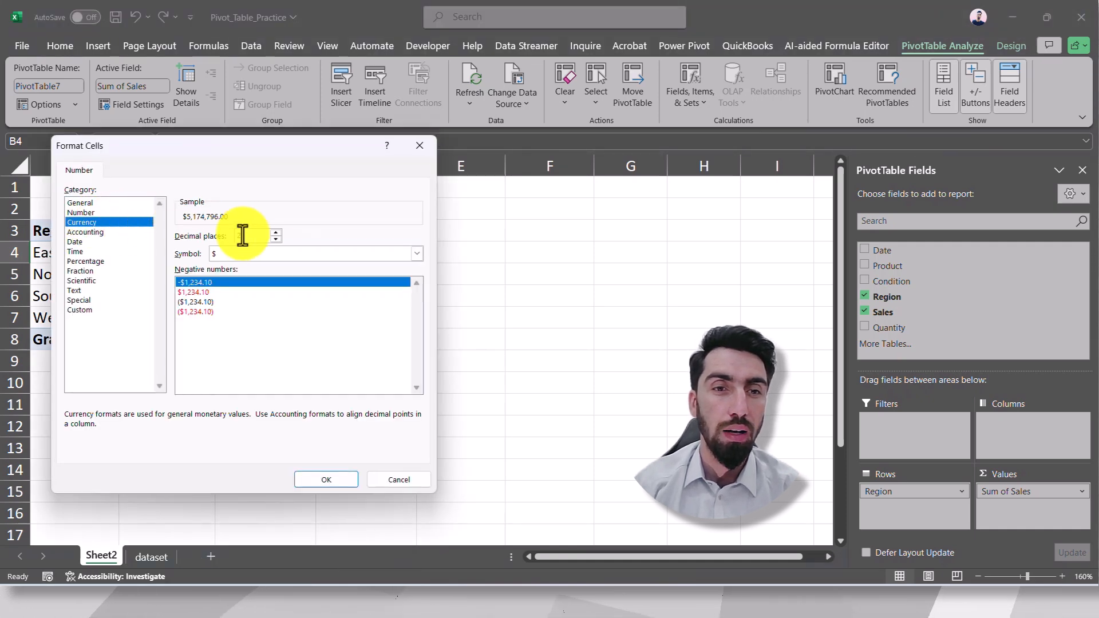
pyautogui.click(276, 240)
pyautogui.click(276, 239)
pyautogui.click(351, 482)
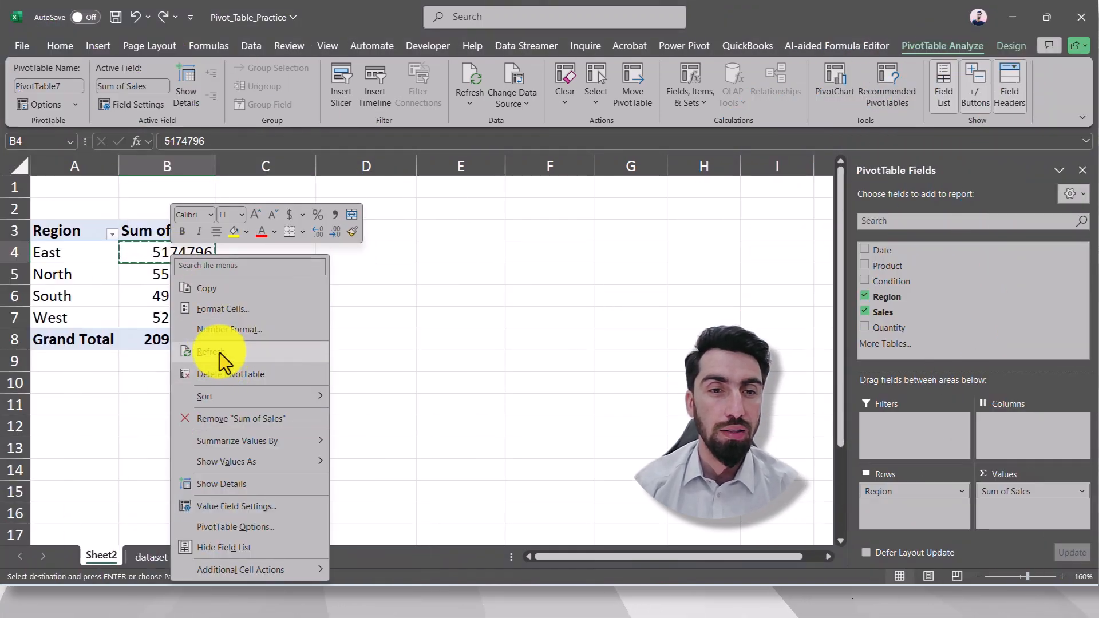
# - On the dataset sheet, change the Sales value in cell E2 to 10000
pyautogui.click(154, 556)
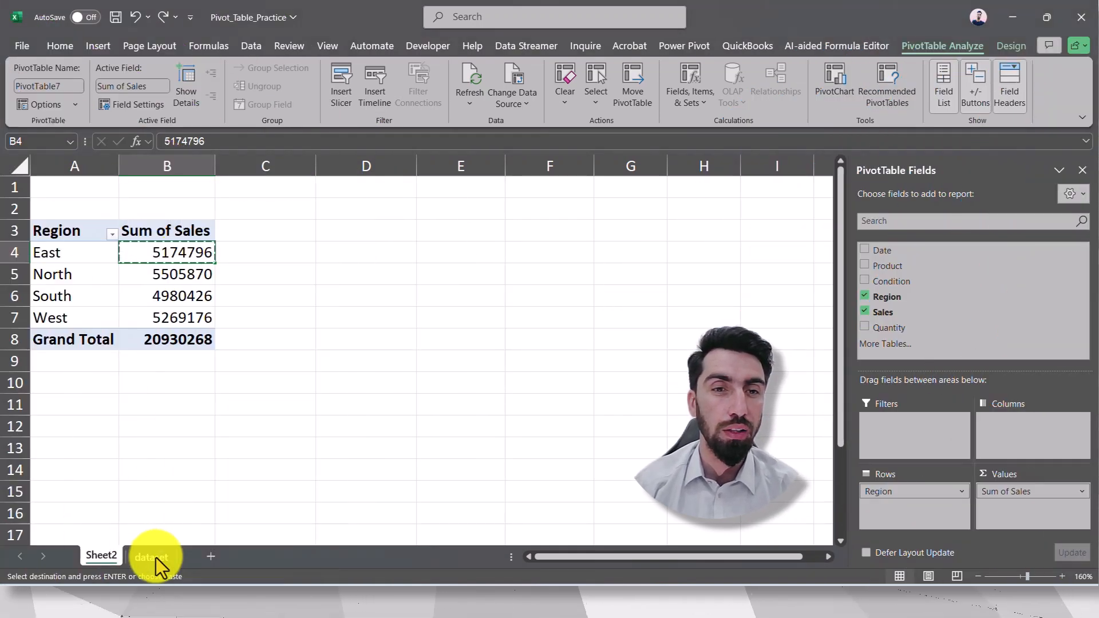
pyautogui.click(155, 556)
pyautogui.click(395, 211)
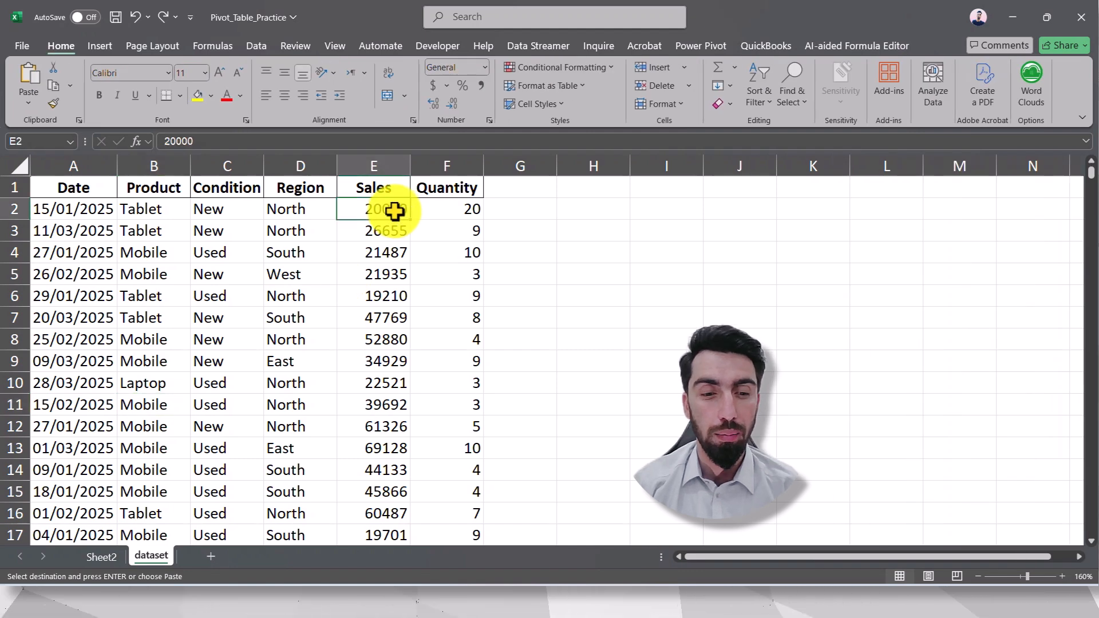
pyautogui.write('1')
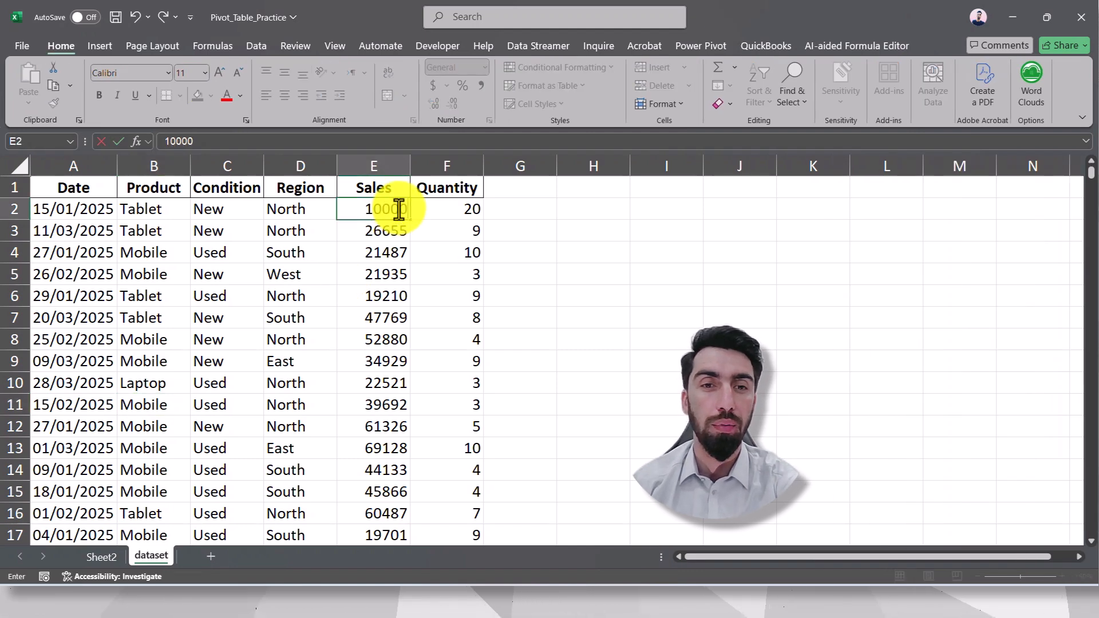
pyautogui.press('Return')
# - Return to Sheet2, refresh the PivotTable and check the North Sum of Sales value
pyautogui.click(101, 557)
pyautogui.click(270, 285)
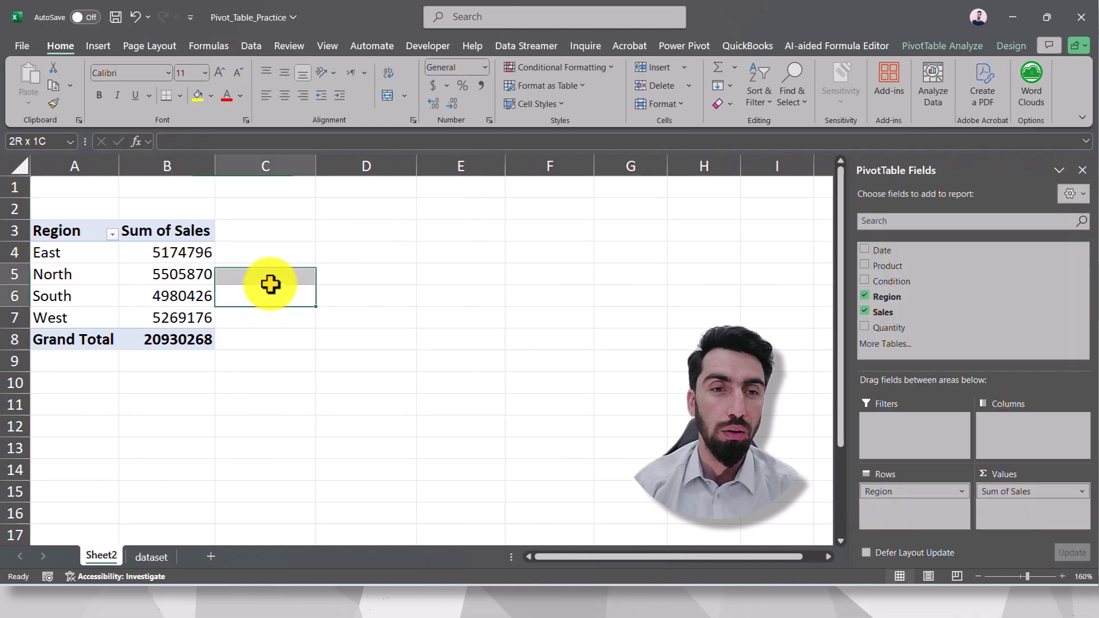
pyautogui.click(189, 255)
pyautogui.rightClick(188, 256)
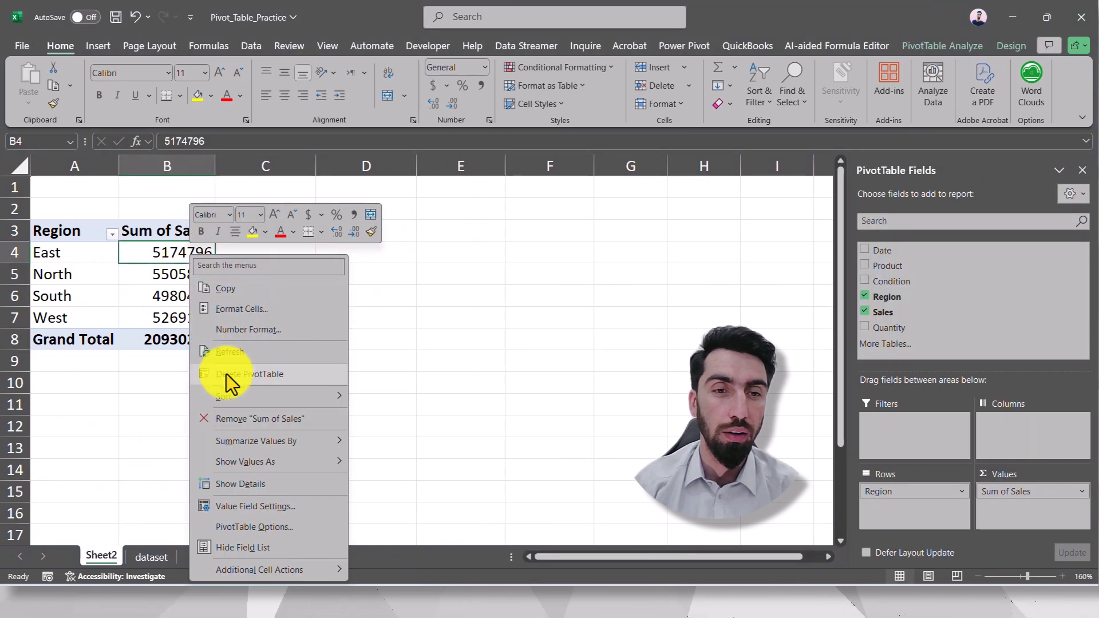
pyautogui.click(224, 352)
pyautogui.click(169, 278)
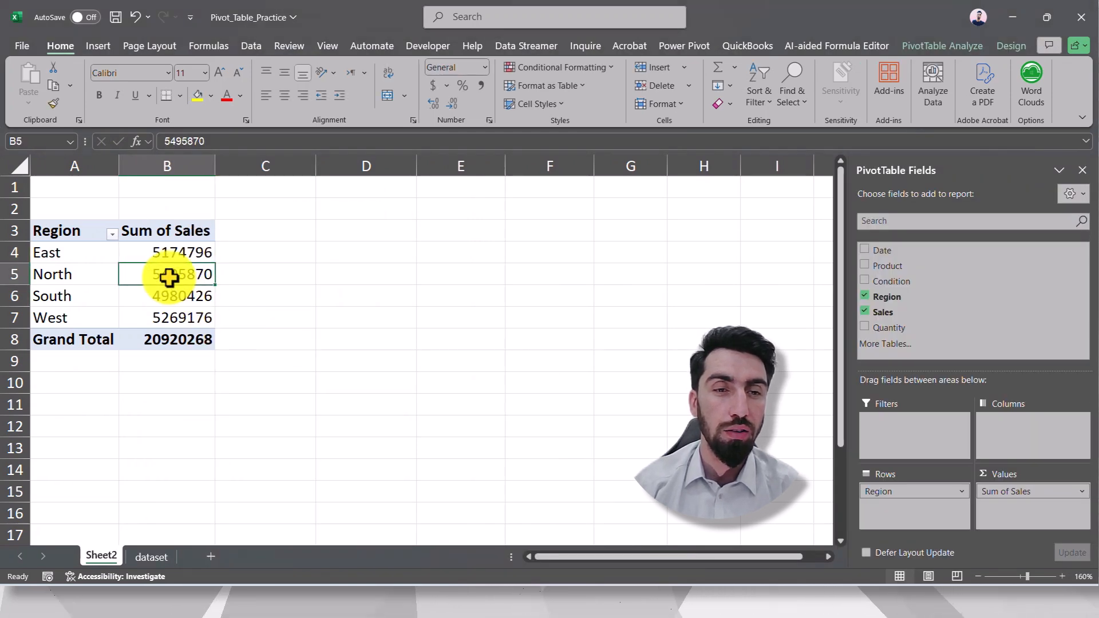
# - Look at the Sort options available for the Sum of Sales values, then select the East region label
pyautogui.rightClick(166, 254)
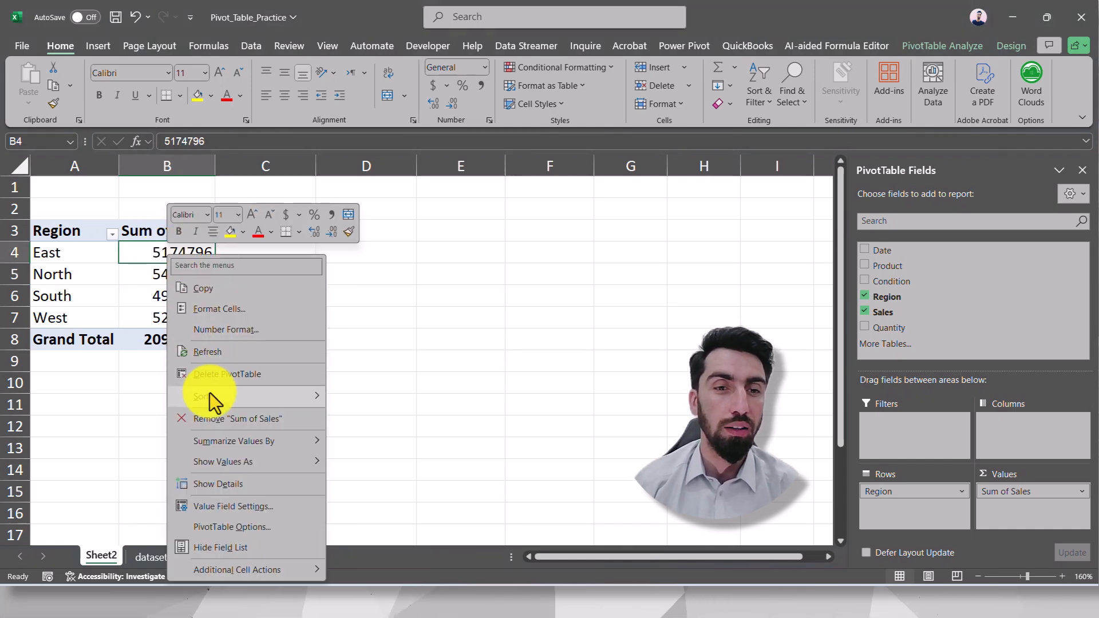
pyautogui.moveTo(239, 398)
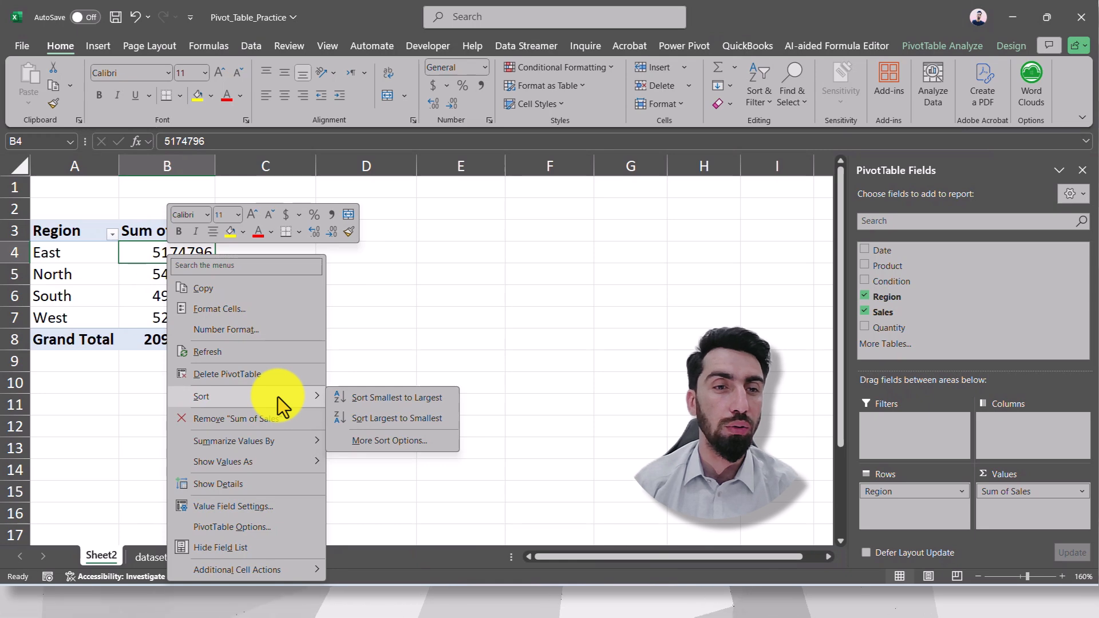
pyautogui.click(65, 251)
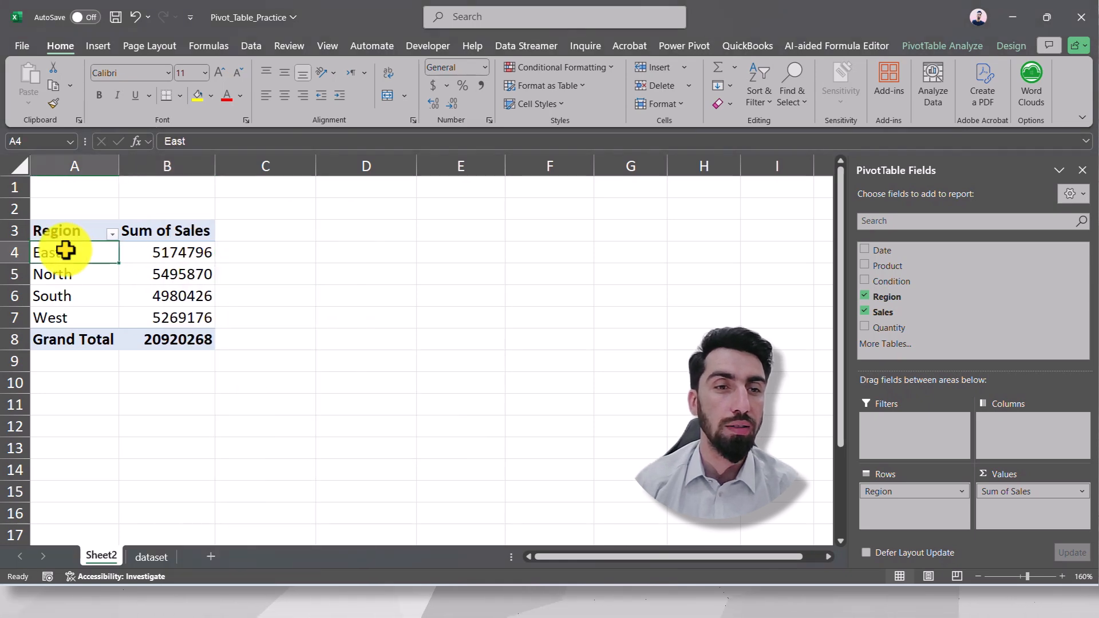
# - Sort the PivotTable's Region labels A to Z, and re-sort them Z to A
pyautogui.rightClick(65, 250)
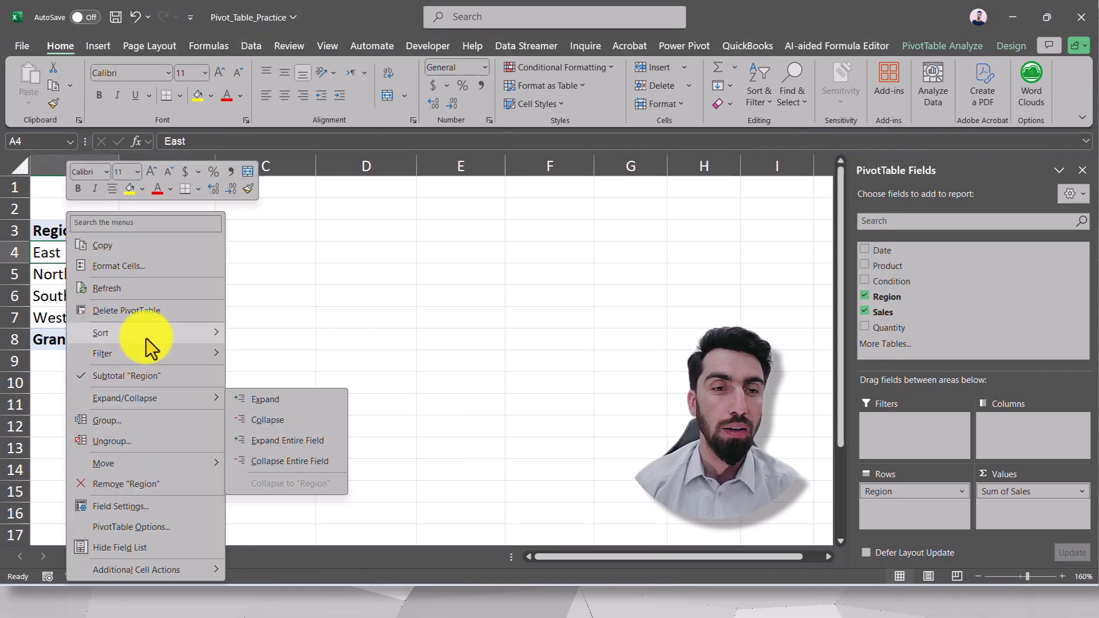
pyautogui.moveTo(146, 338)
pyautogui.click(256, 337)
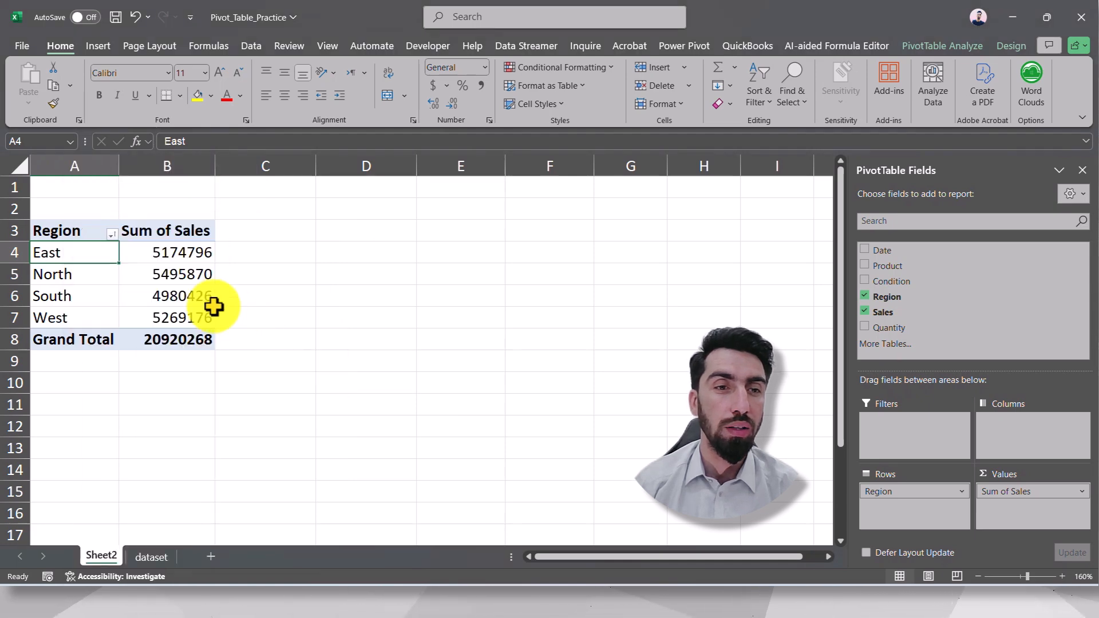
pyautogui.rightClick(75, 259)
pyautogui.moveTo(185, 342)
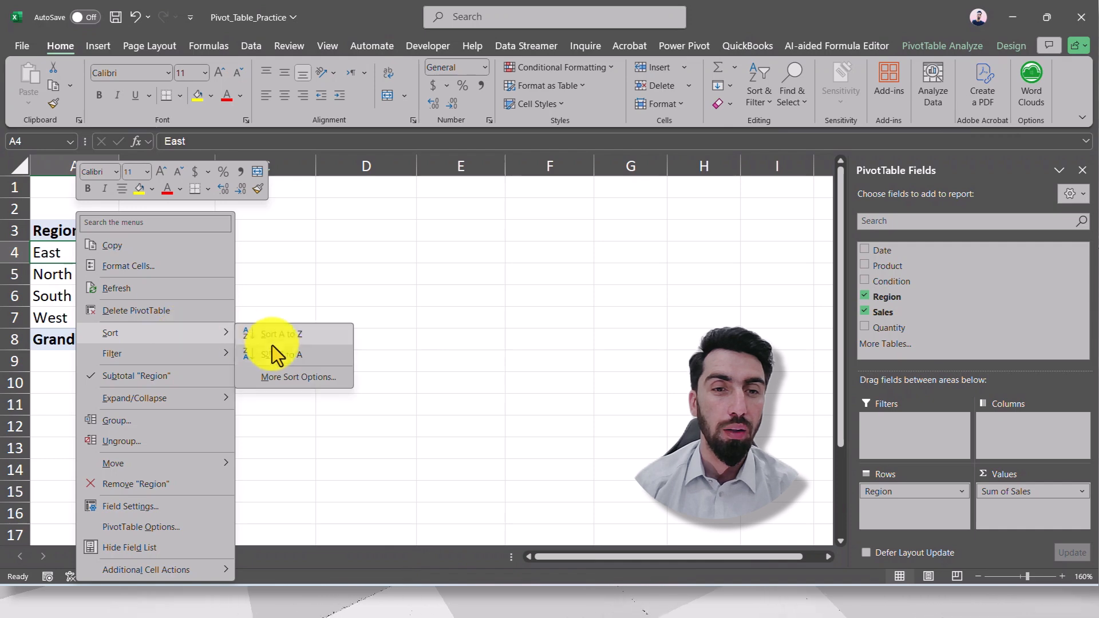
pyautogui.click(283, 352)
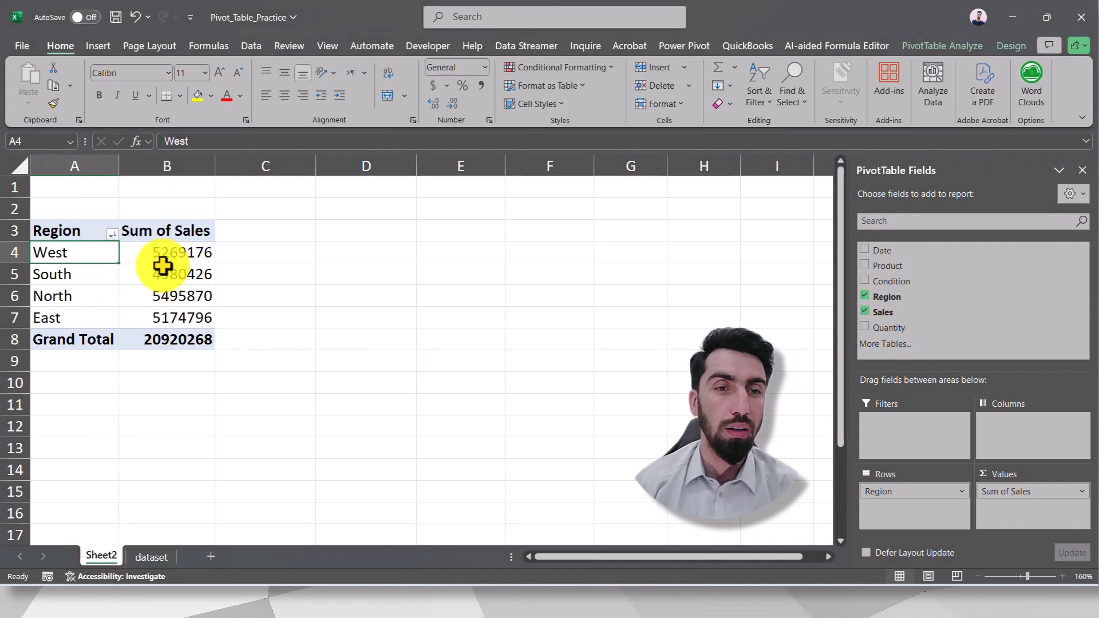
# - Look at the further Summarize Values By options for Sum of Sales, including the Show Values As settings, and close them without changes
pyautogui.rightClick(168, 250)
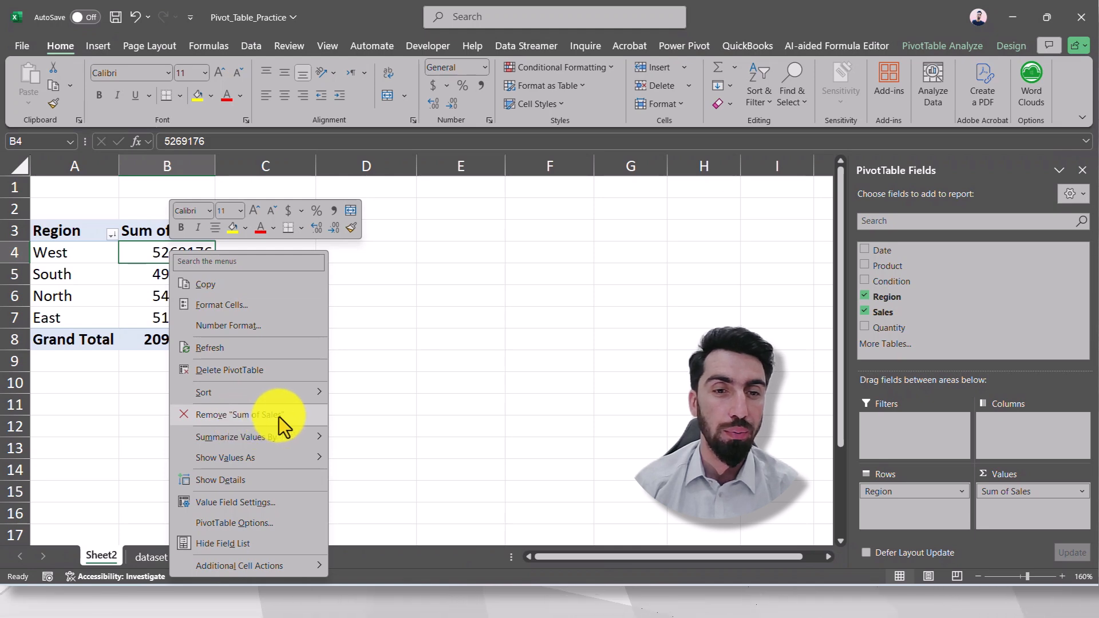
pyautogui.moveTo(337, 435)
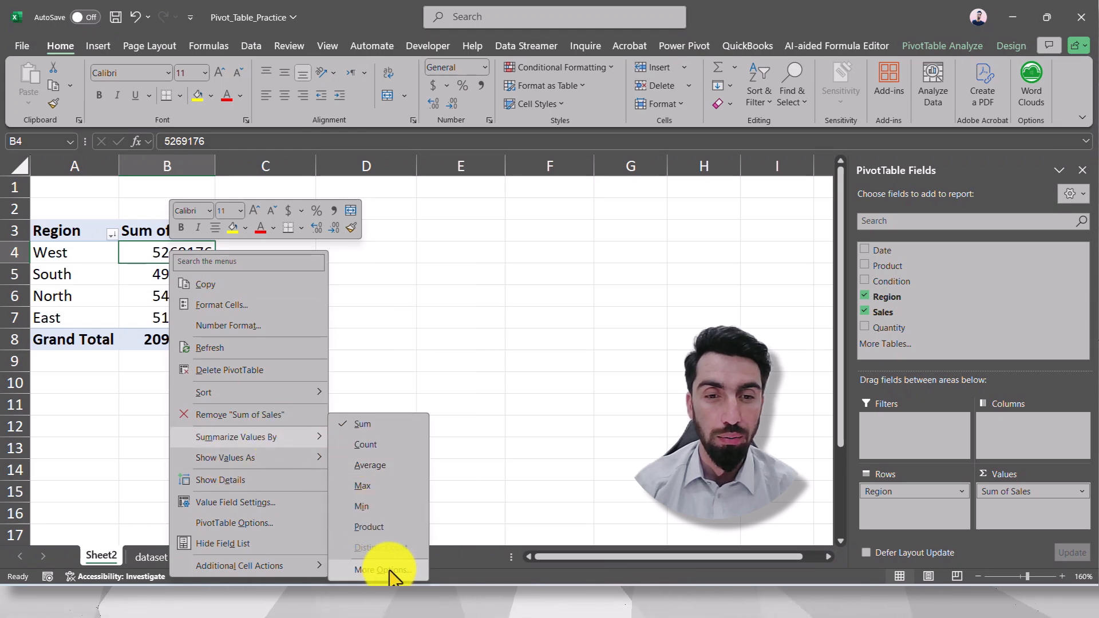
pyautogui.click(388, 570)
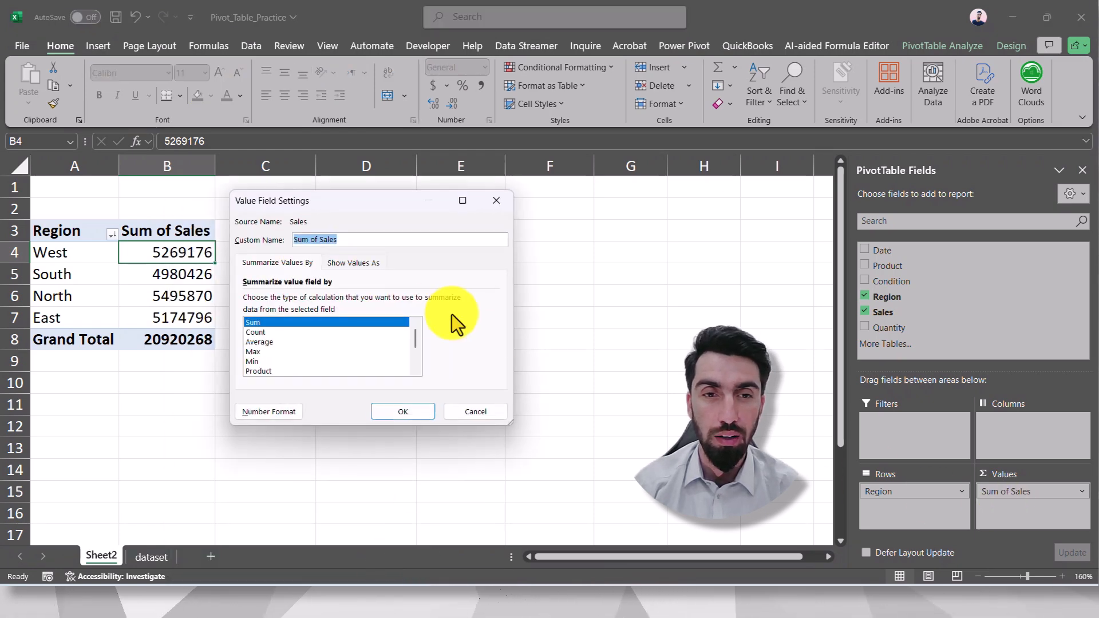
pyautogui.click(277, 264)
pyautogui.click(339, 262)
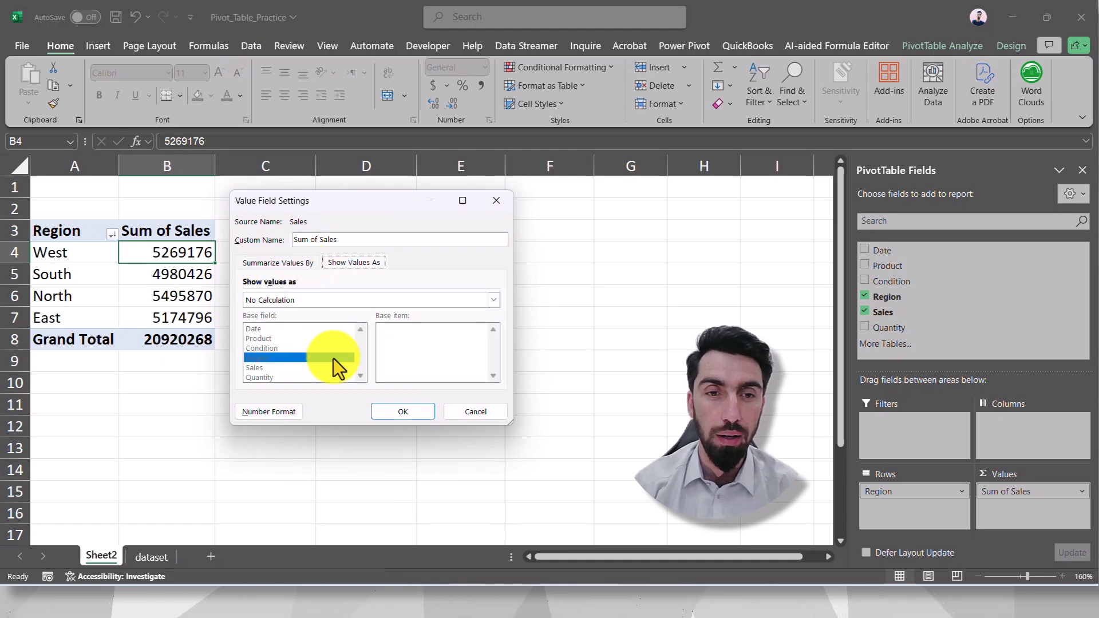
pyautogui.click(496, 200)
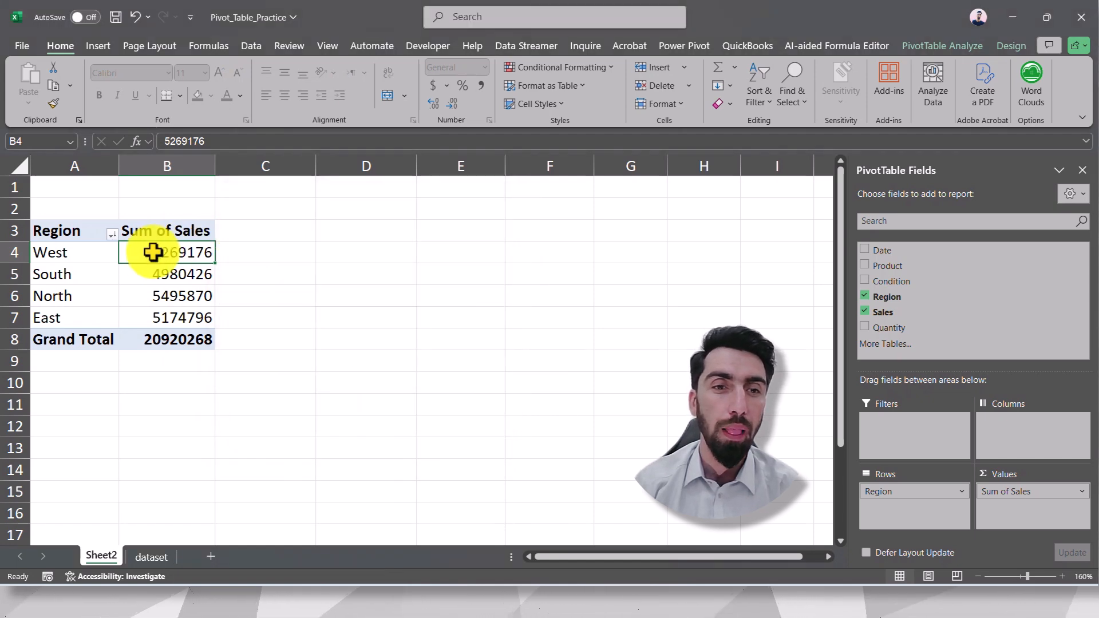
# - Show the detail records behind the West region's Sum of Sales value on a new sheet
pyautogui.rightClick(159, 251)
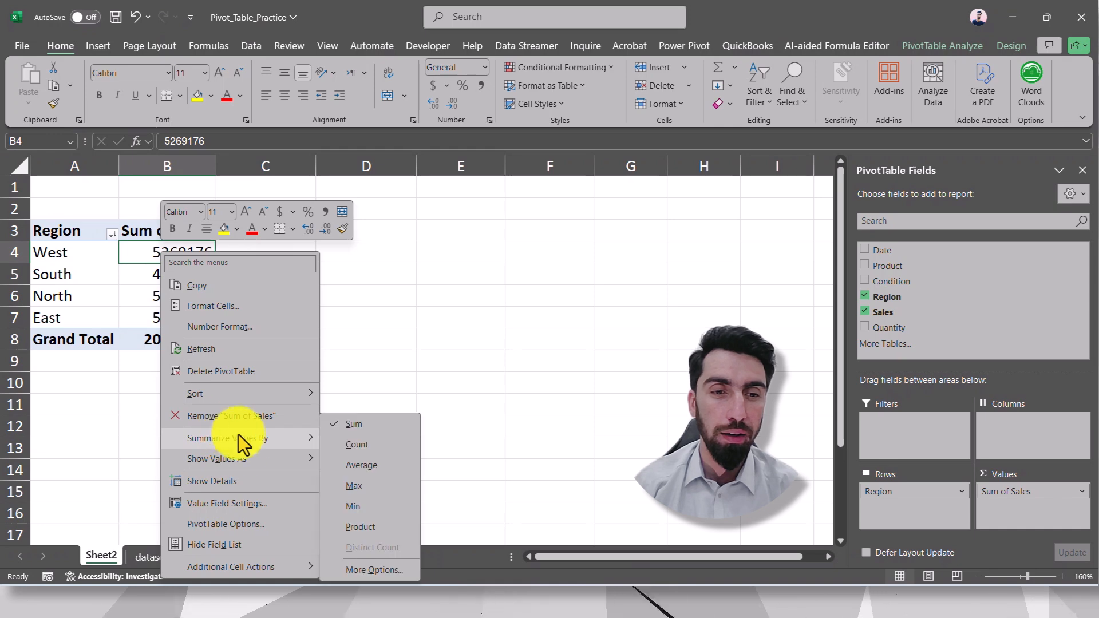
pyautogui.moveTo(273, 462)
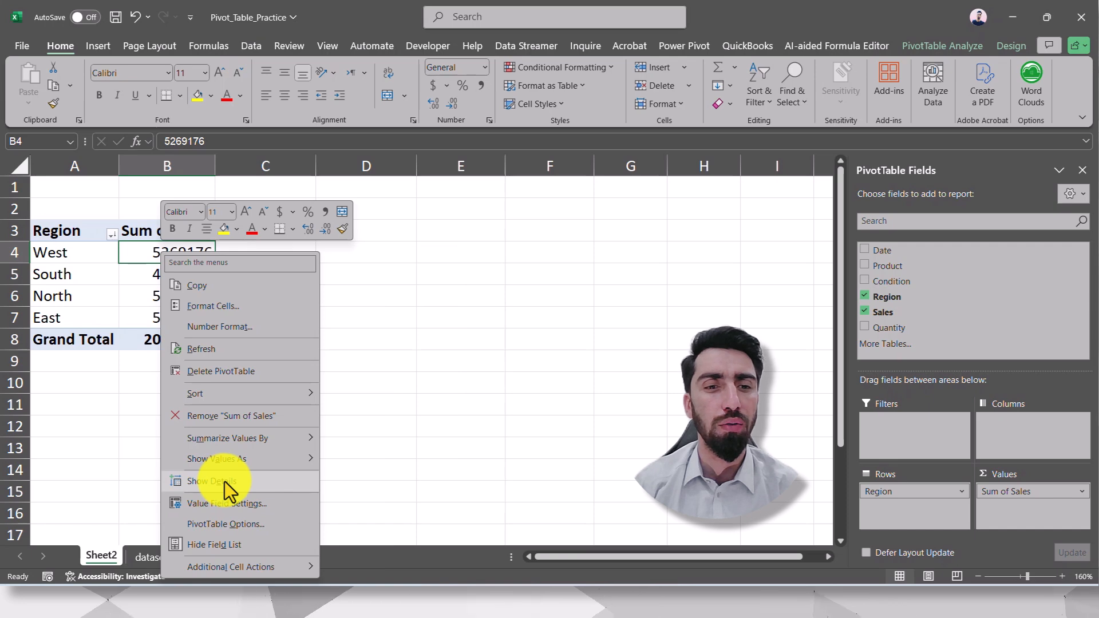
pyautogui.press('Escape')
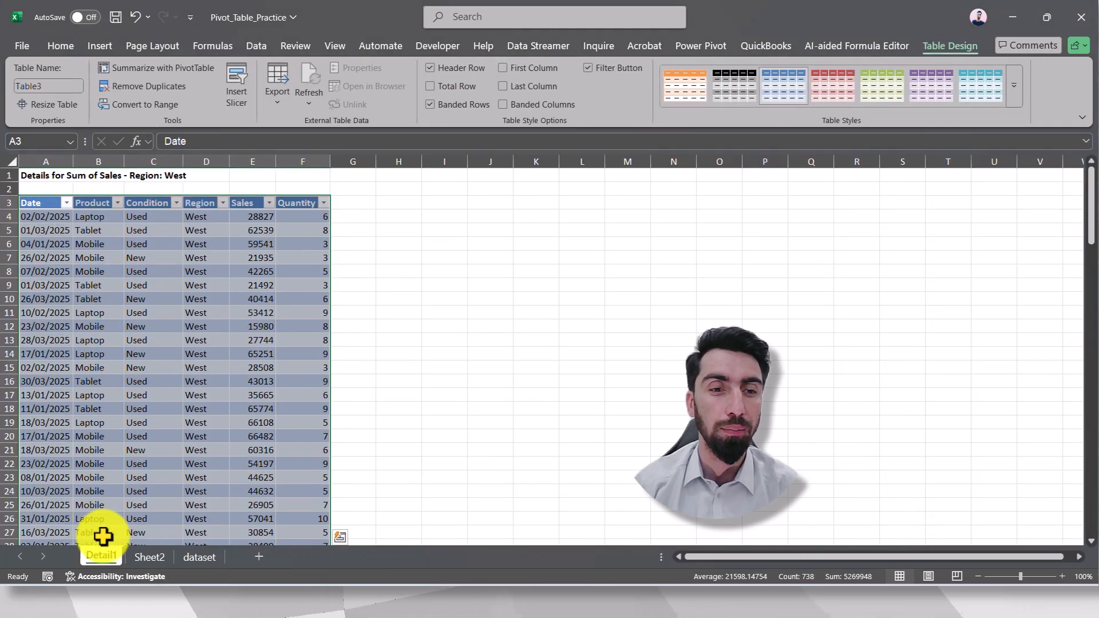
# - Permanently delete the sheet holding the West region's detail records
pyautogui.rightClick(107, 558)
pyautogui.click(149, 358)
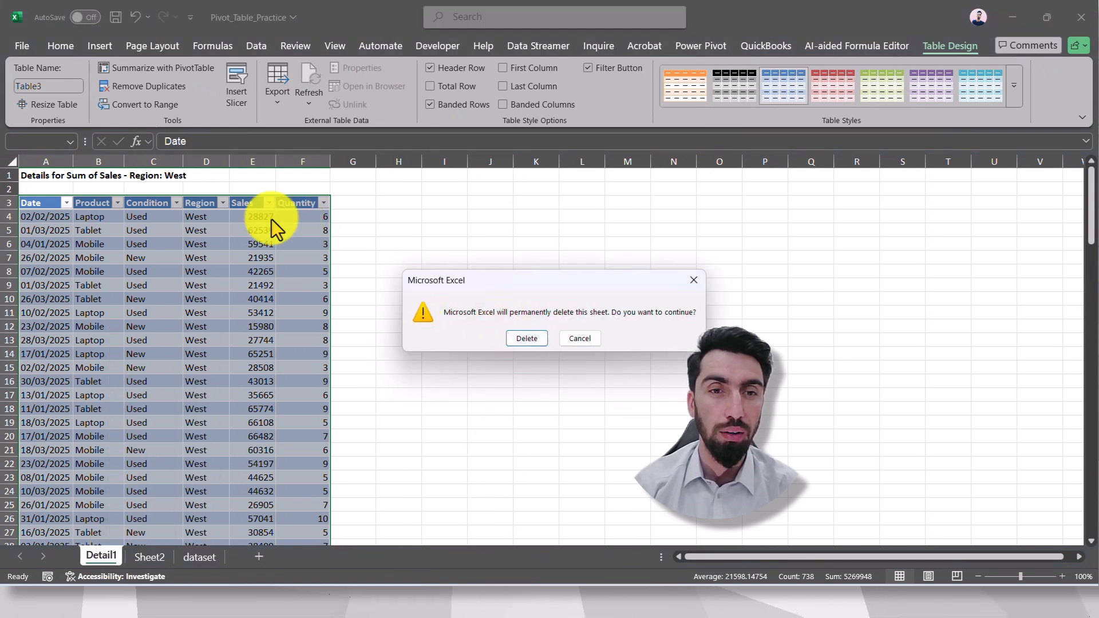
pyautogui.click(530, 339)
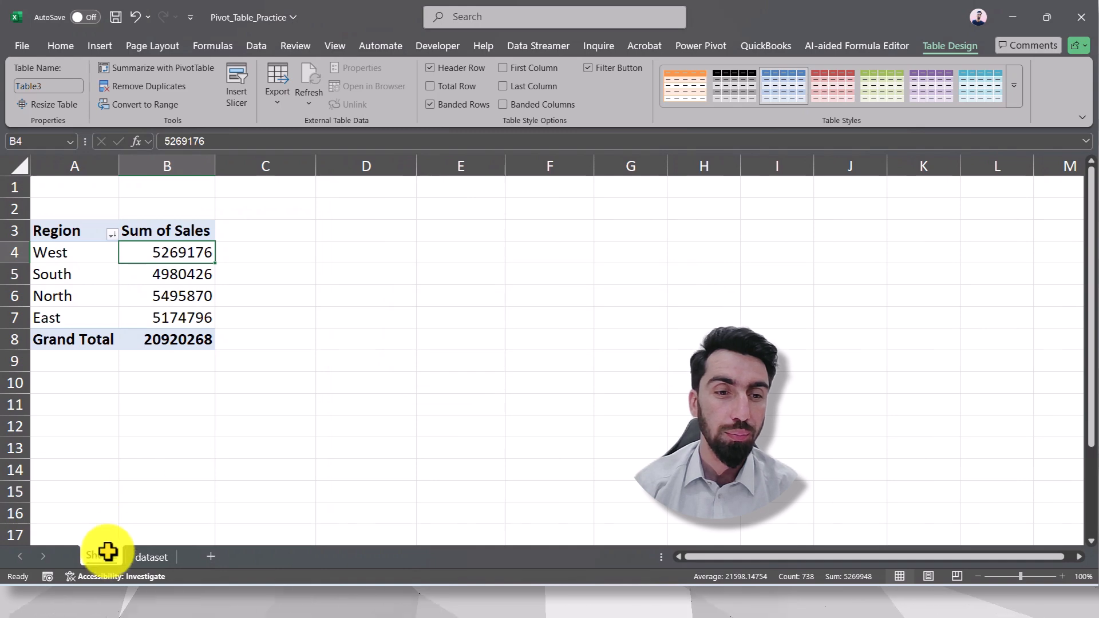
# - View the Value Field Settings dialog of the West Sum of Sales value and close it without changes
pyautogui.rightClick(162, 252)
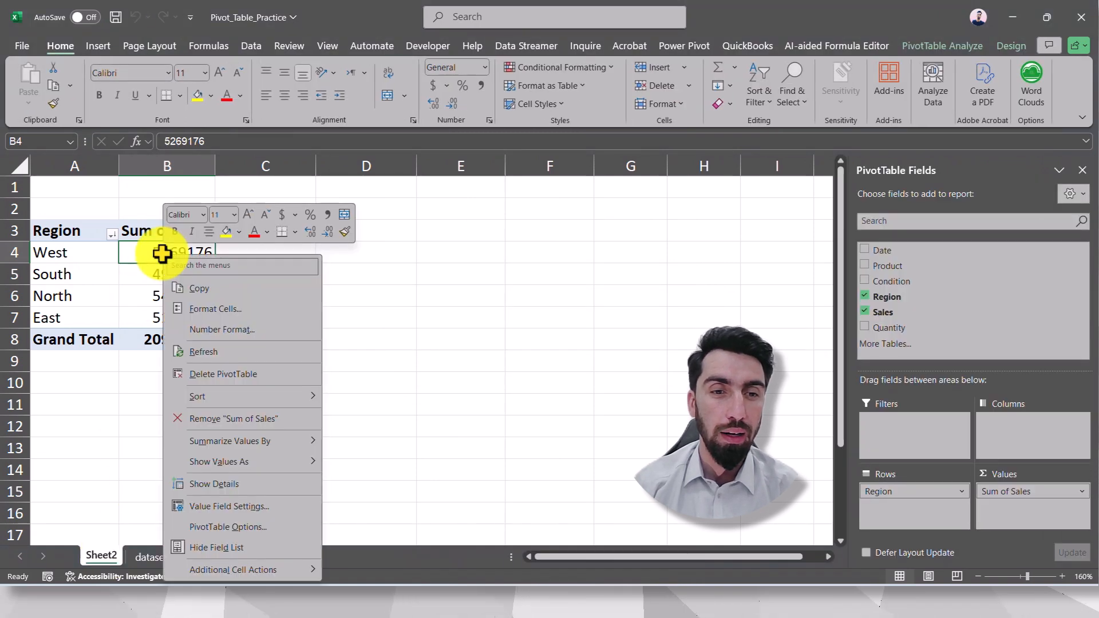
pyautogui.click(231, 507)
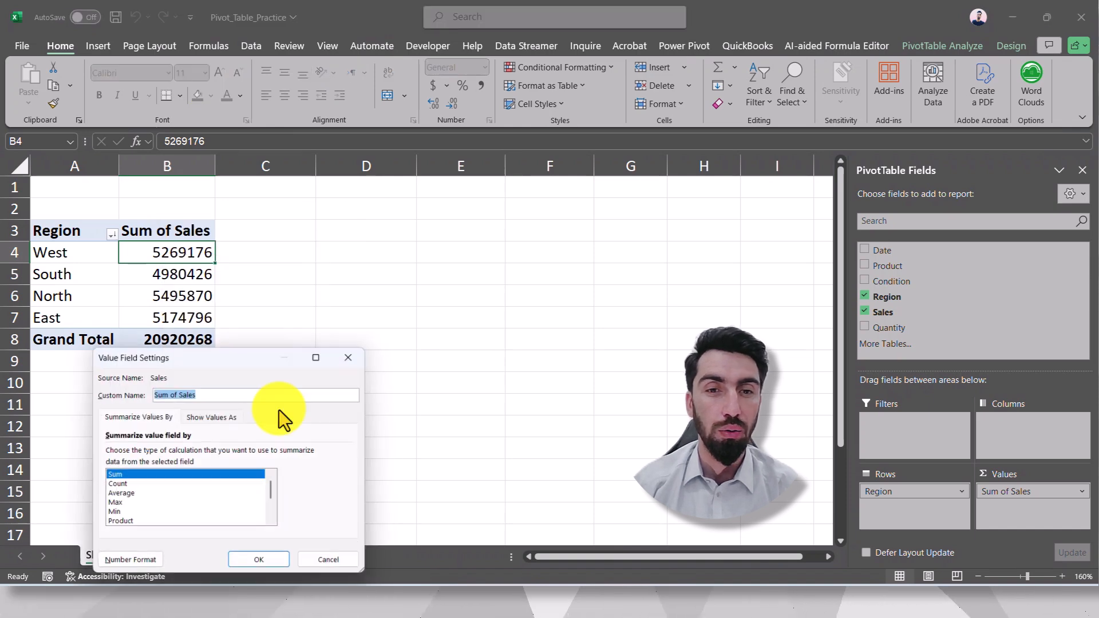
pyautogui.moveTo(267, 317); pyautogui.dragTo(275, 304)
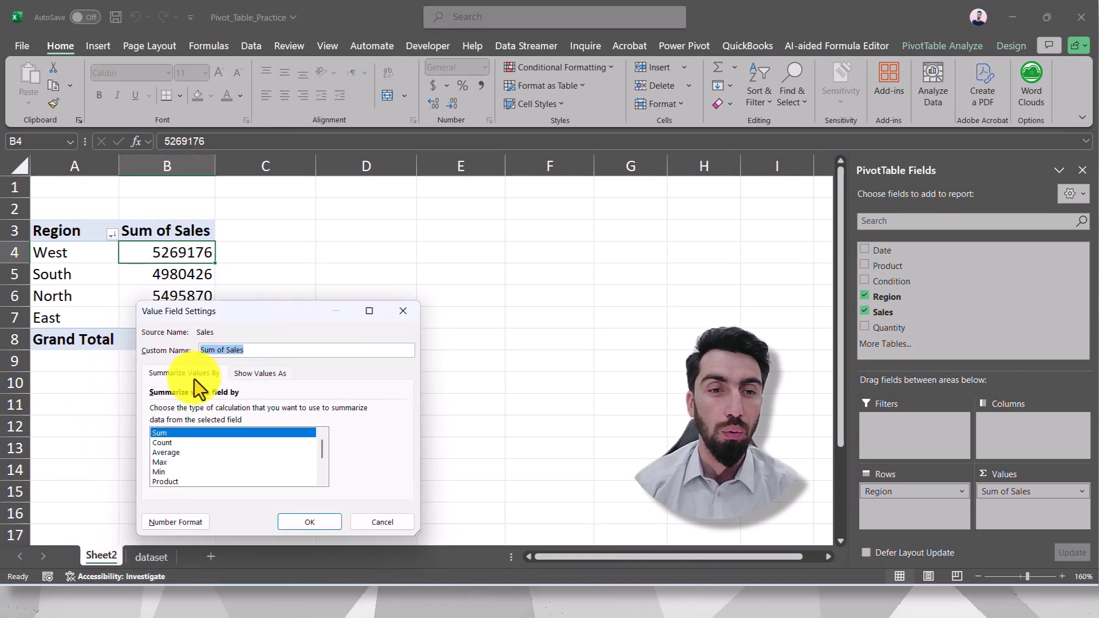
pyautogui.click(403, 311)
# - View the PivotTable Options dialog with its layout and format settings, and close it without changes
pyautogui.rightClick(154, 250)
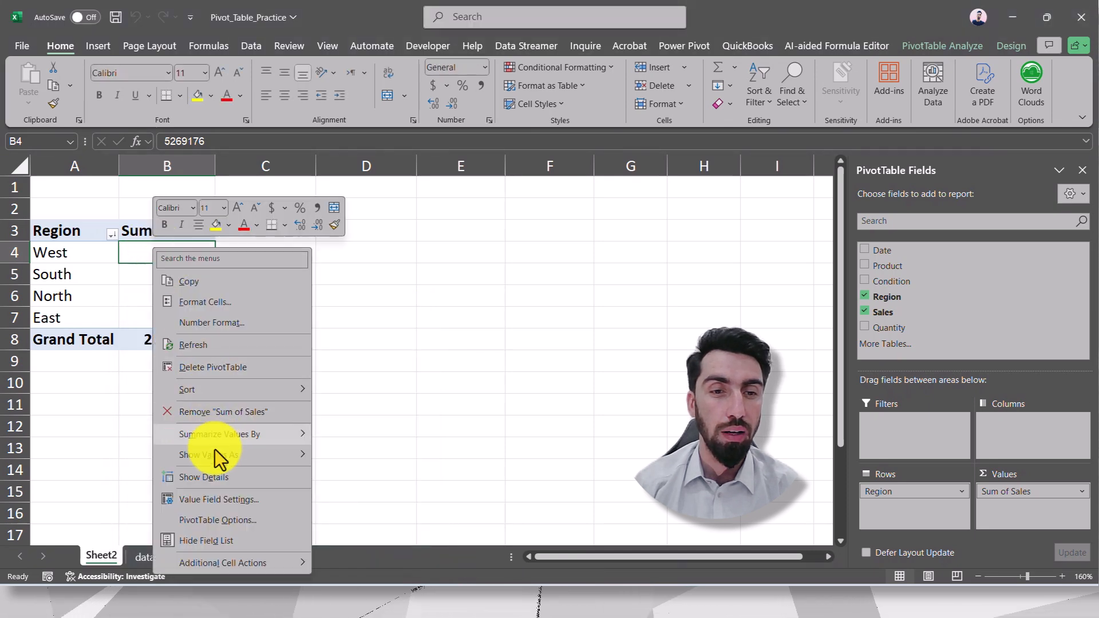
pyautogui.click(223, 520)
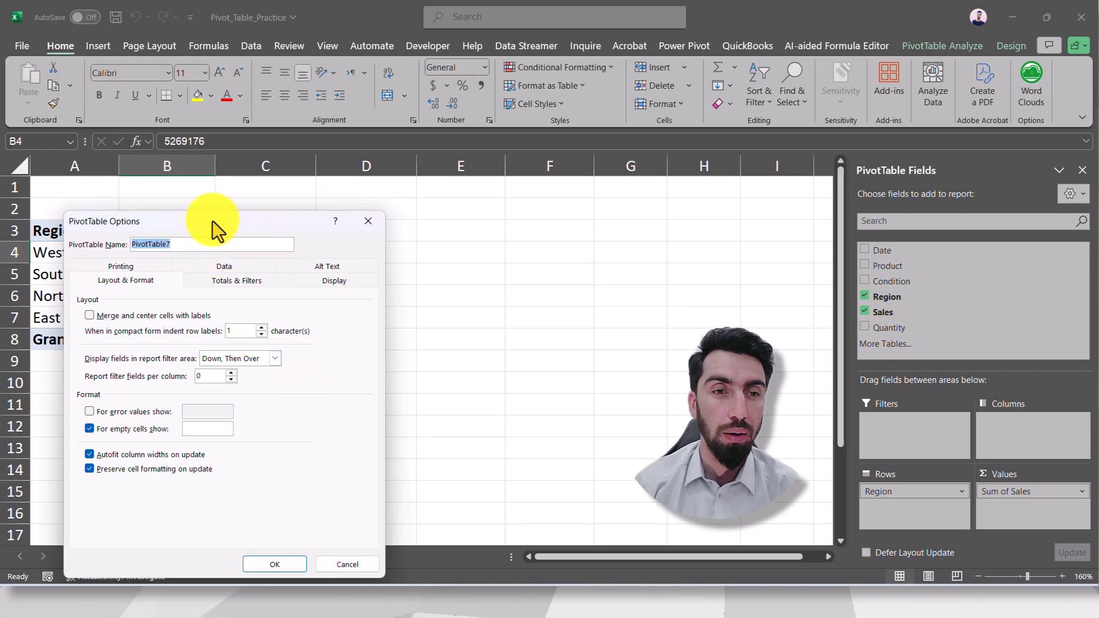
pyautogui.click(372, 222)
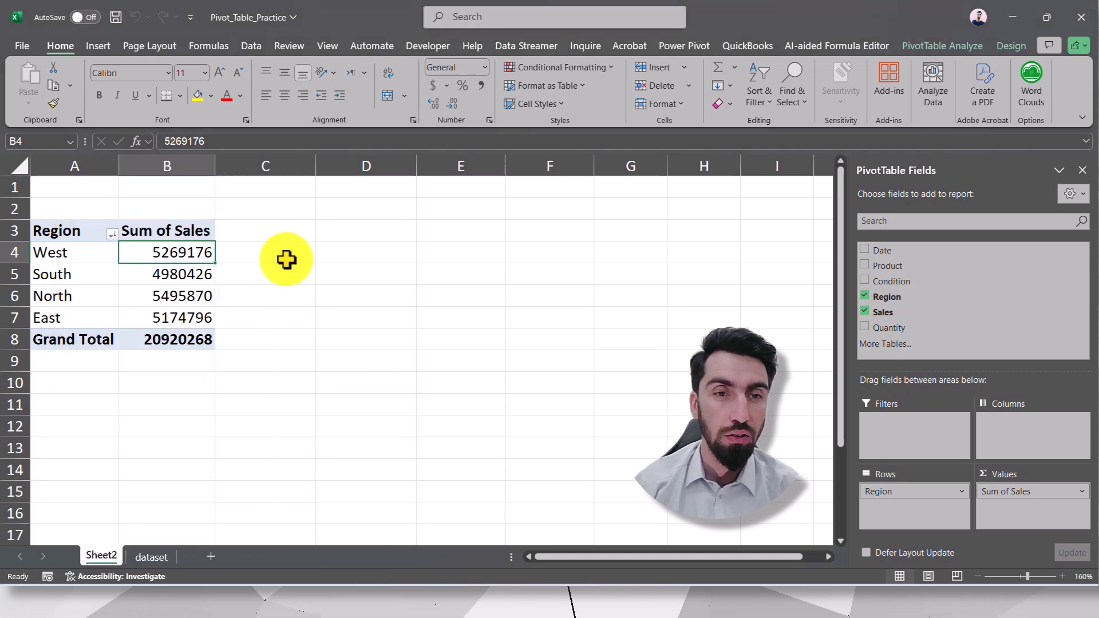
pyautogui.rightClick(203, 256)
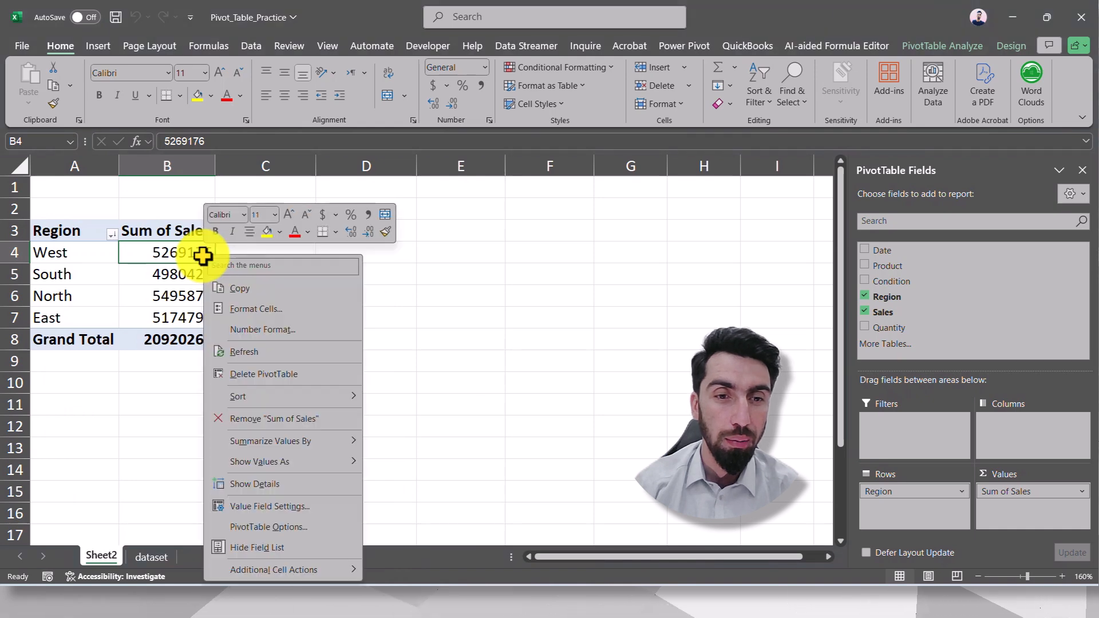
pyautogui.click(297, 526)
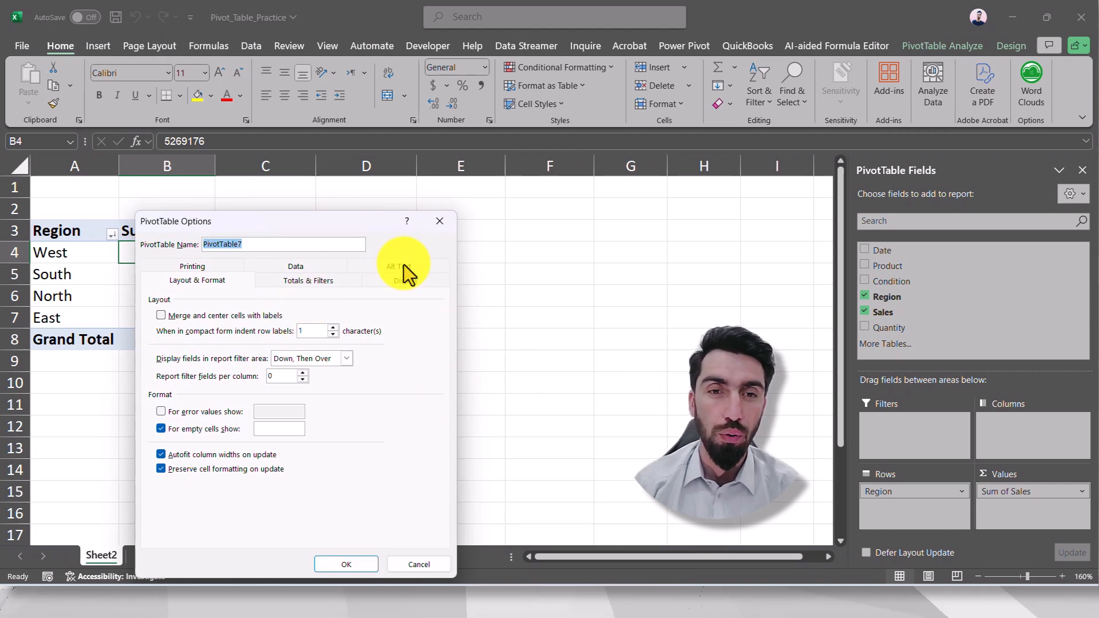
pyautogui.click(440, 221)
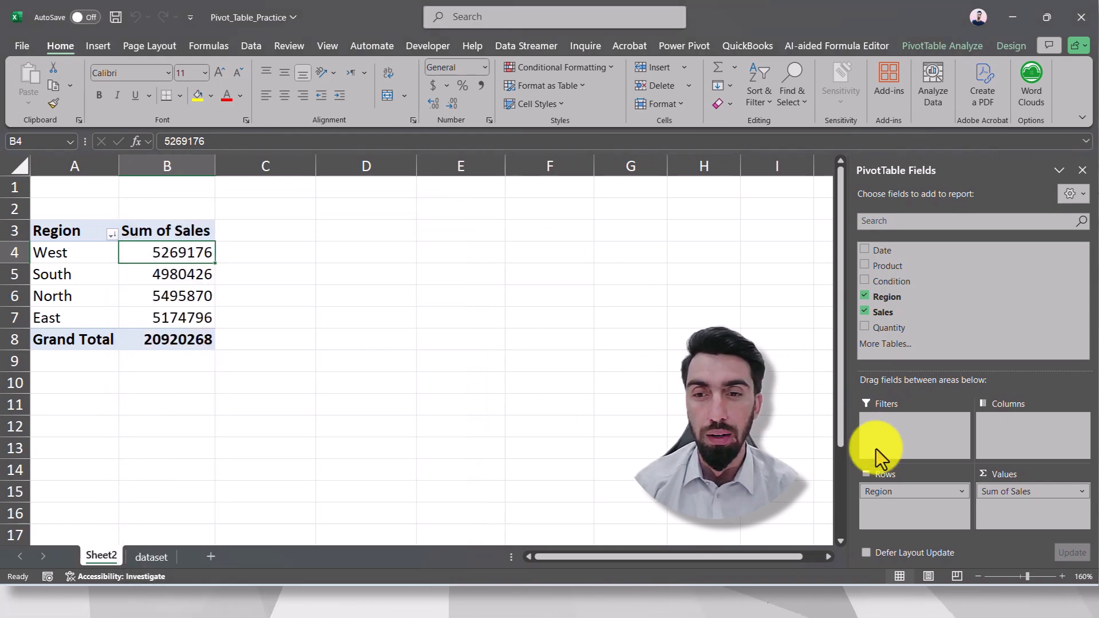
# - Examine the Region row field's Field Settings, including Subtotals & Filters and Layout & Print, and close them without changes
pyautogui.click(911, 492)
pyautogui.click(912, 474)
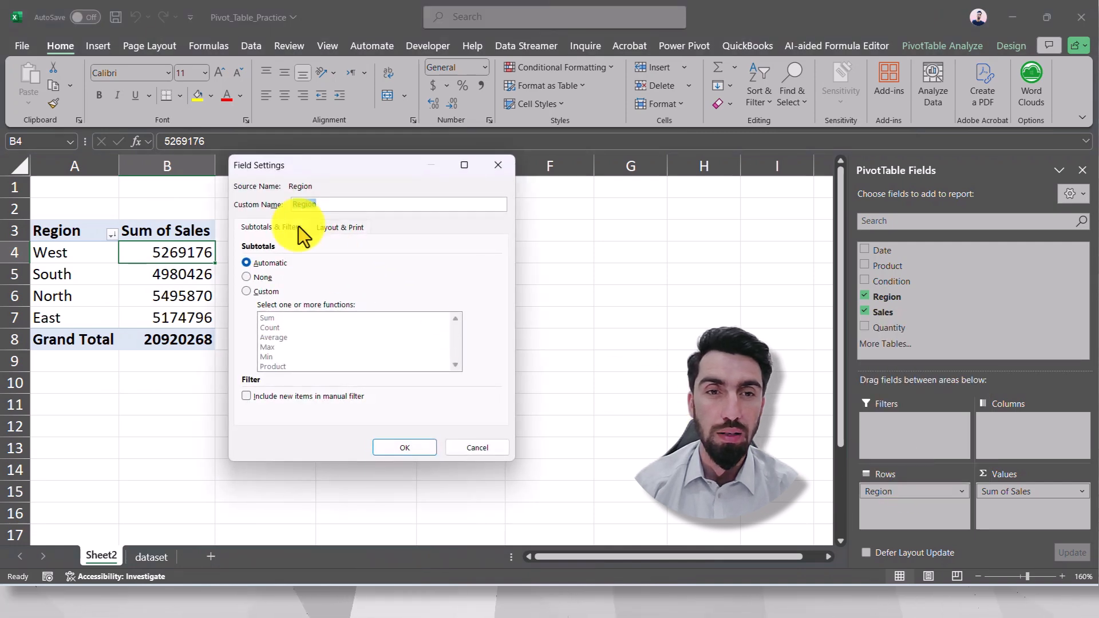
pyautogui.click(331, 228)
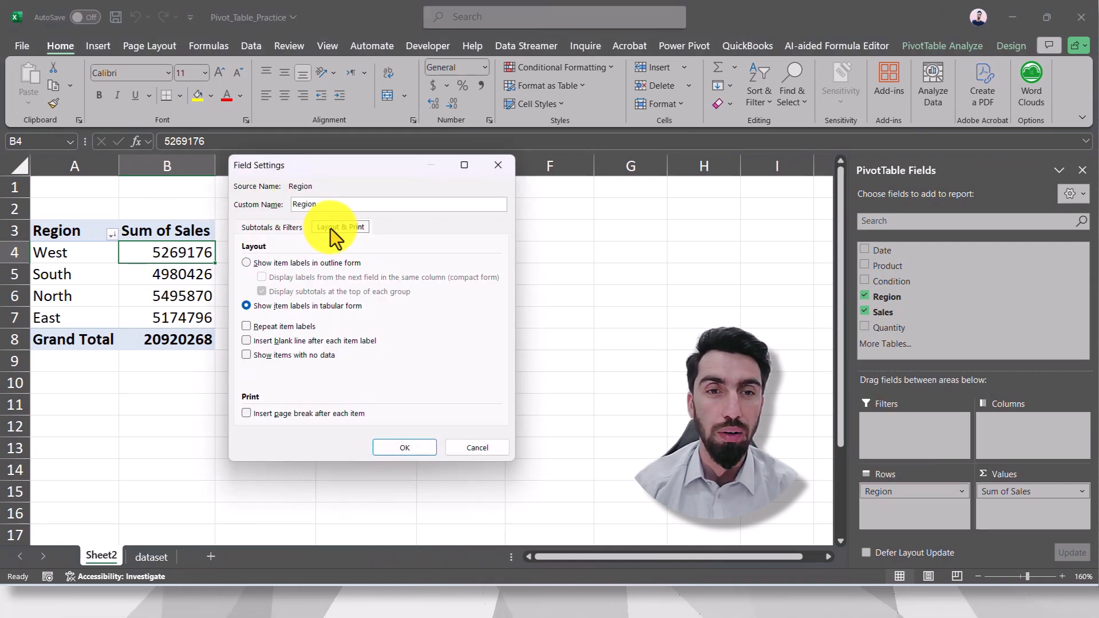
pyautogui.click(498, 165)
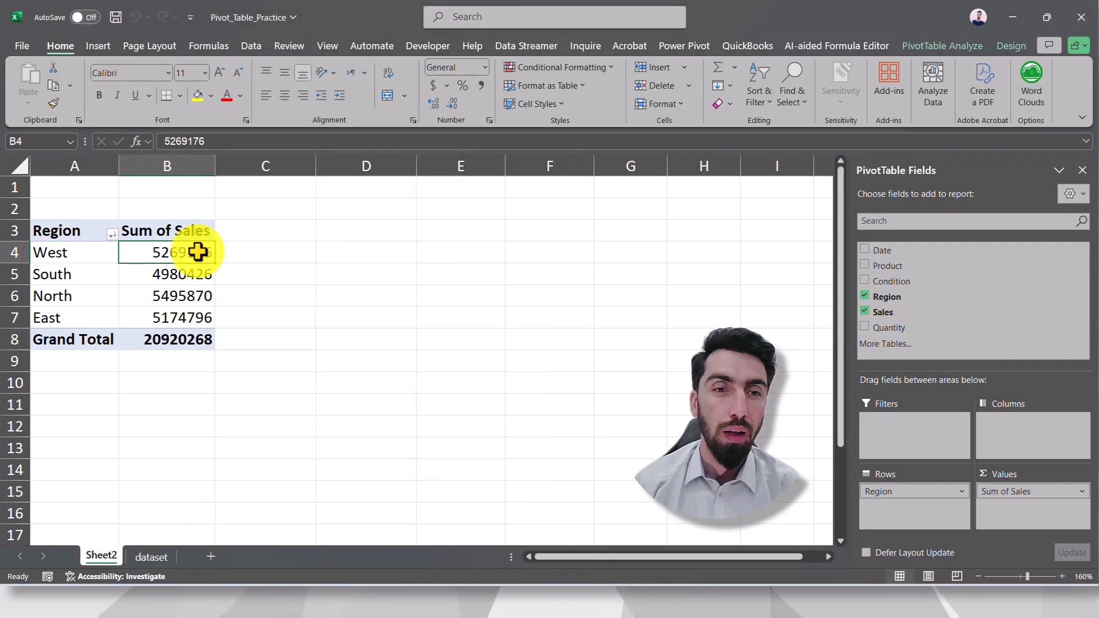
# - Hide the PivotTable field list and show it again
pyautogui.rightClick(181, 250)
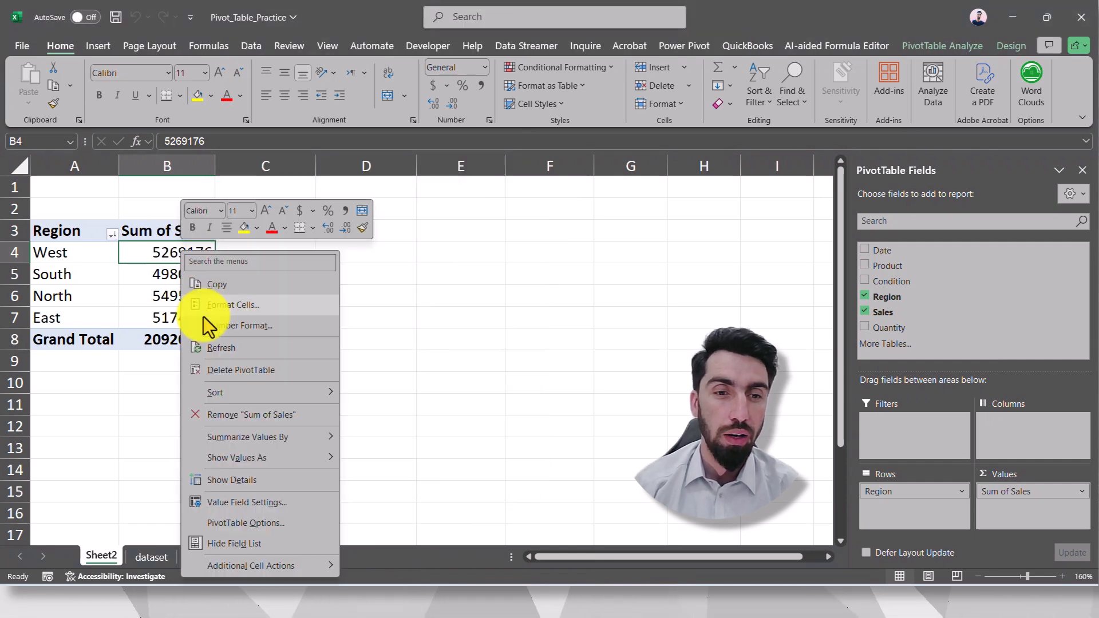
pyautogui.click(239, 542)
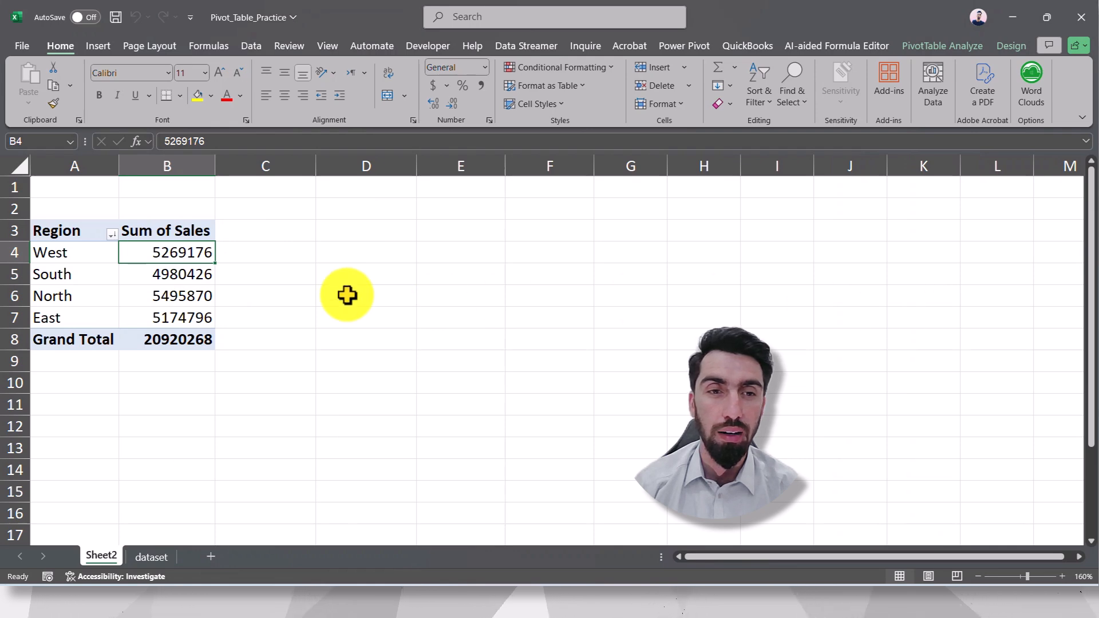
pyautogui.rightClick(176, 255)
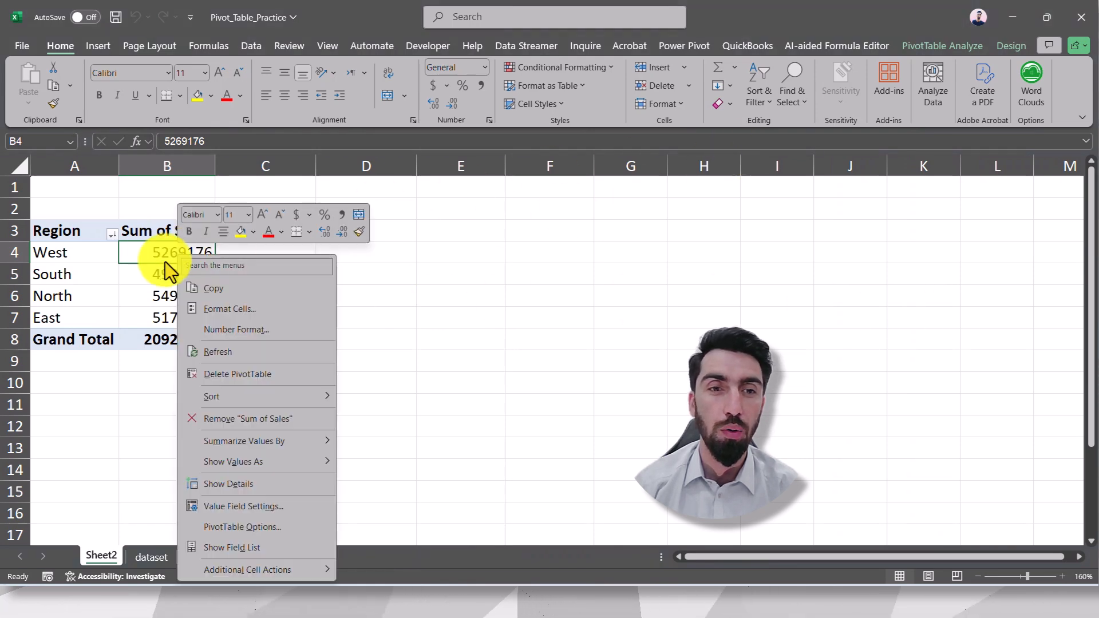
pyautogui.click(159, 255)
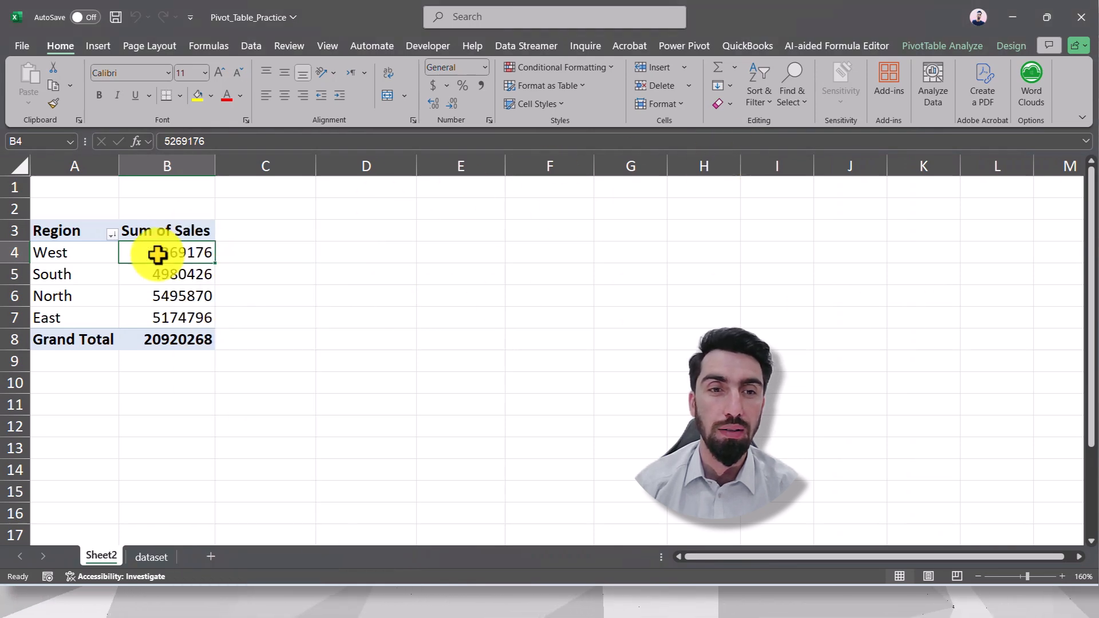
pyautogui.click(946, 47)
pyautogui.click(951, 69)
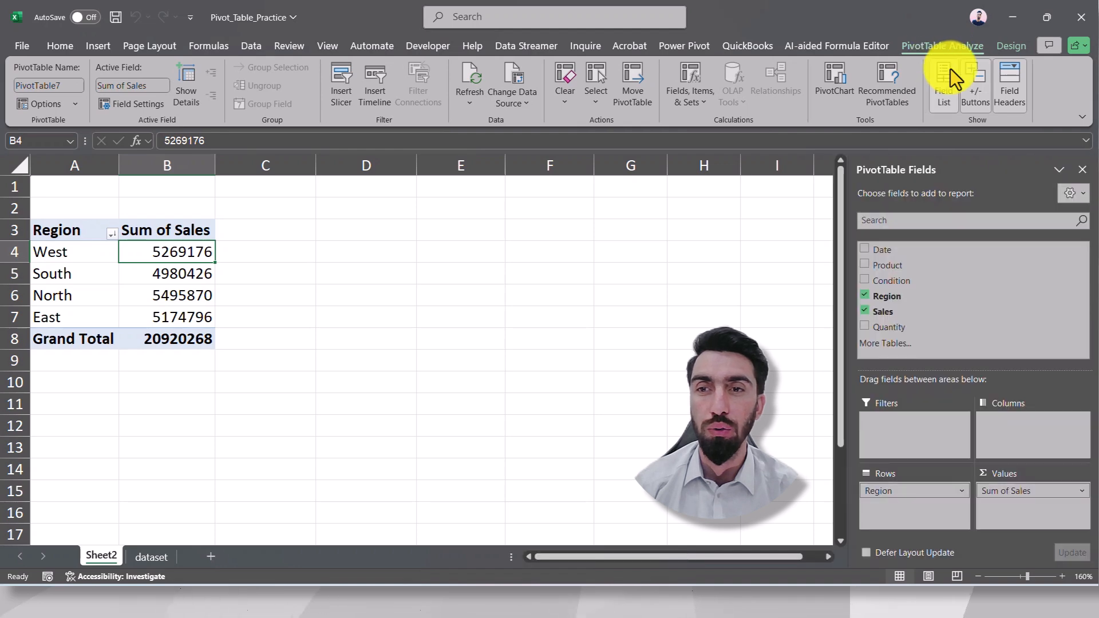
pyautogui.click(949, 72)
pyautogui.click(950, 72)
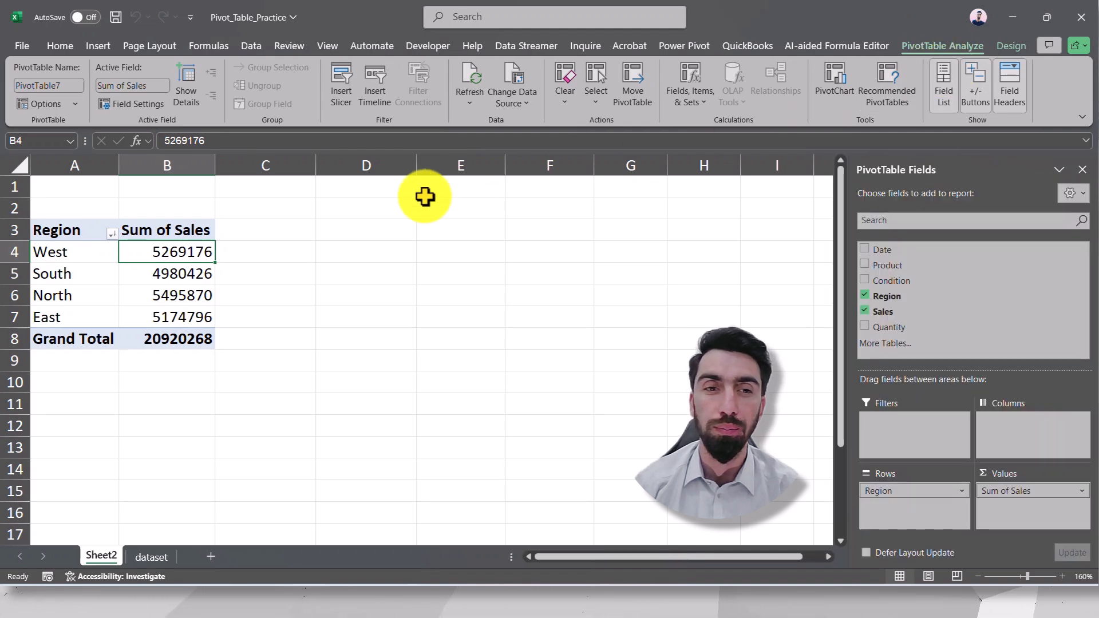
# - Open the Additional Cell Actions options for the West Sum of Sales value and review the Actions and AutoFormat As You Type settings
pyautogui.rightClick(185, 252)
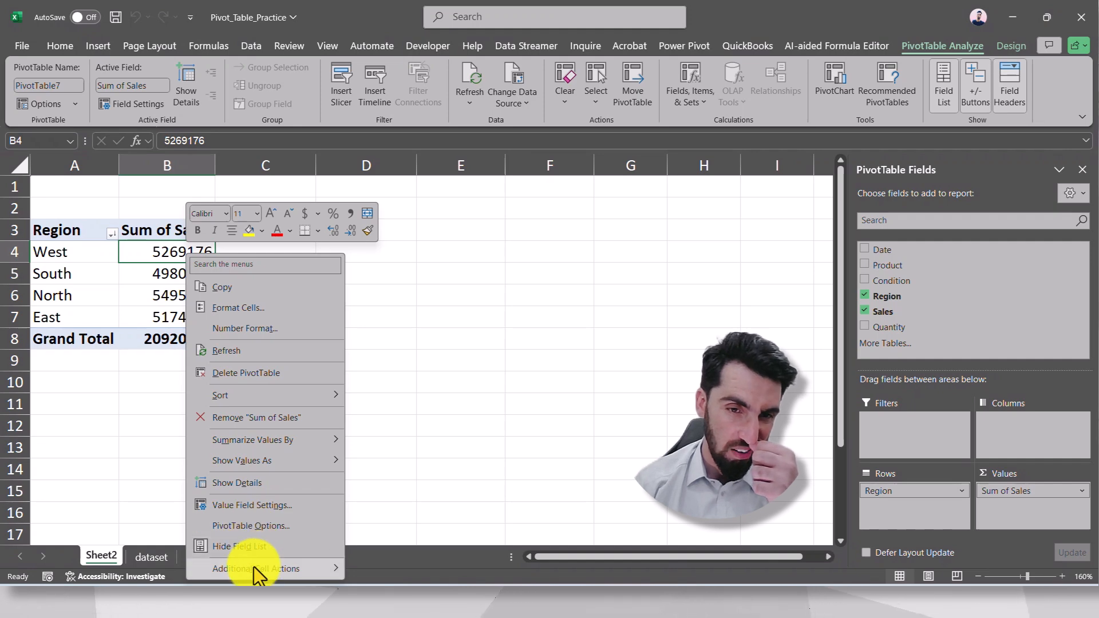
pyautogui.moveTo(261, 575)
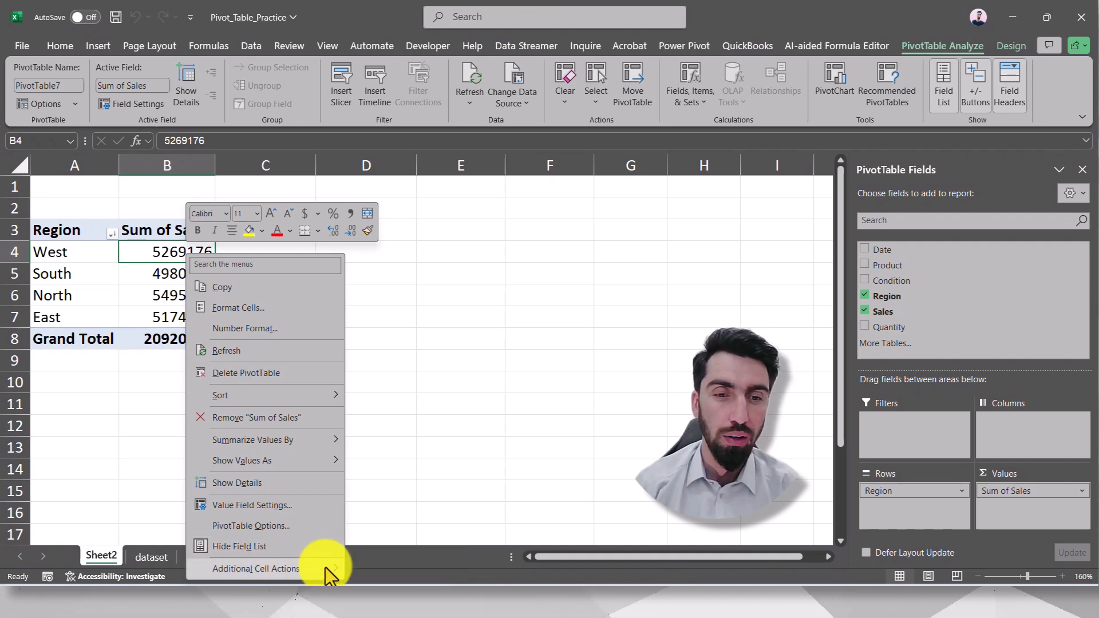
pyautogui.click(399, 571)
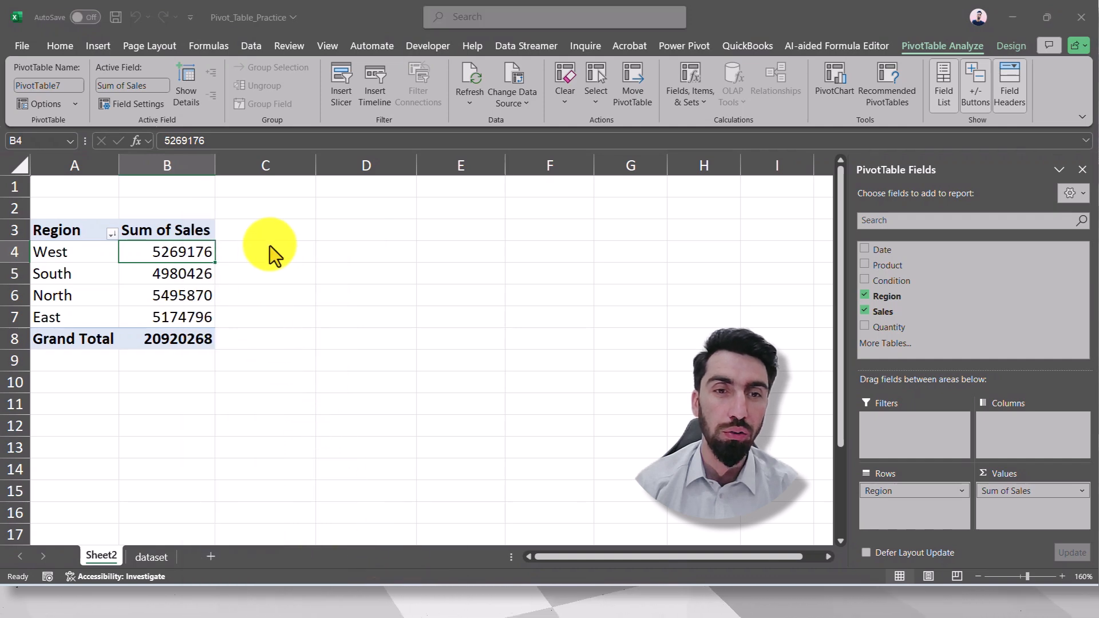
pyautogui.moveTo(350, 298); pyautogui.dragTo(235, 227)
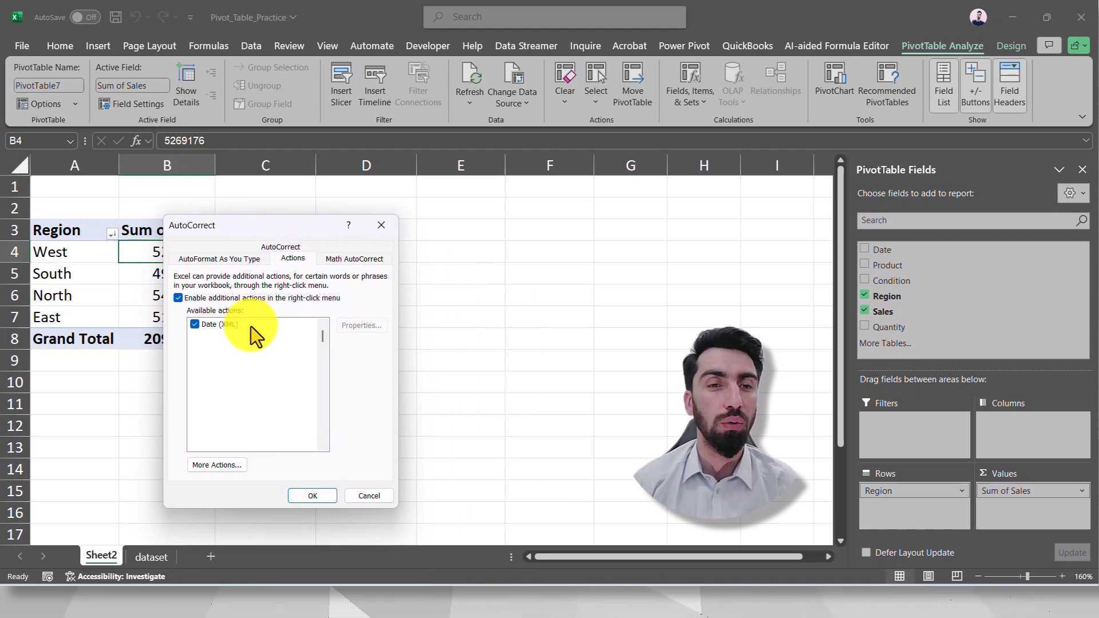
pyautogui.click(217, 260)
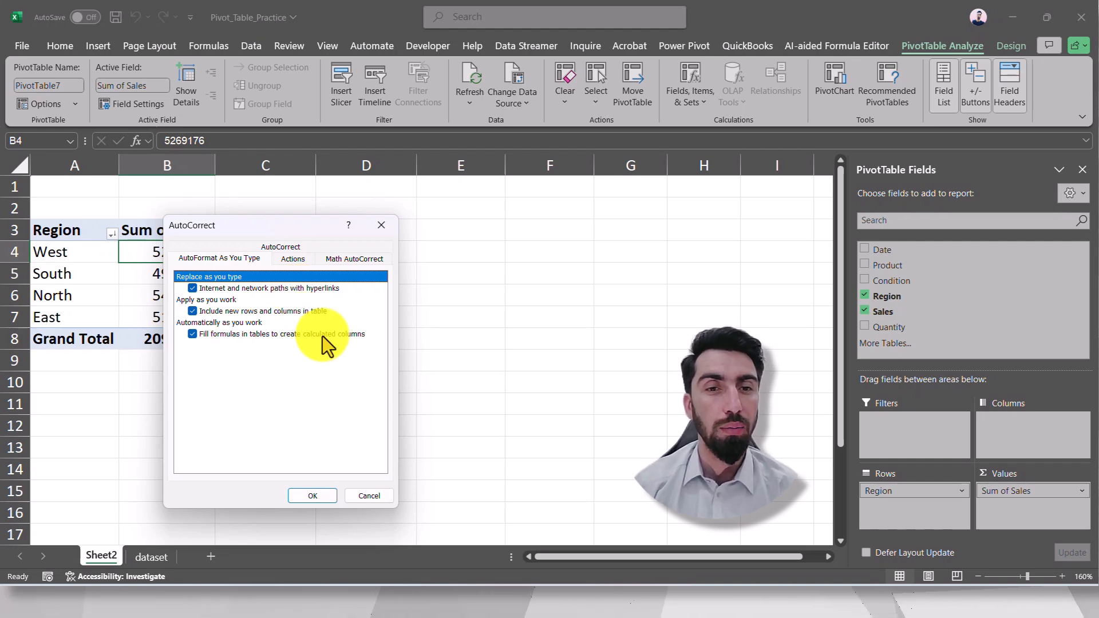
pyautogui.click(283, 260)
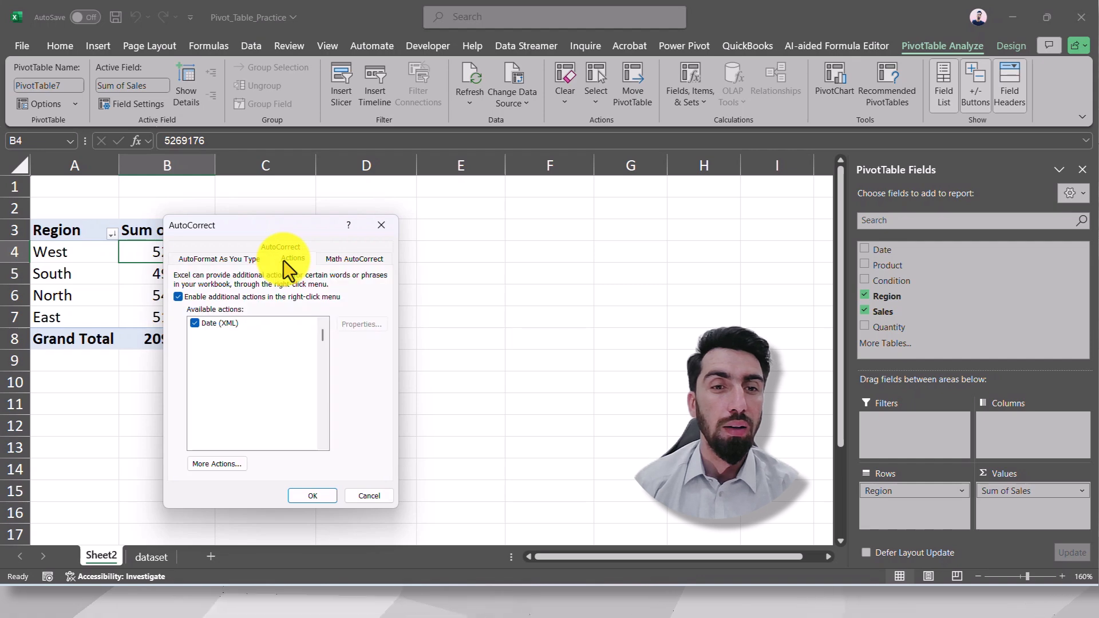
# - Turn the AutoCorrect option Correct TWo INitial CApitals off and back on
pyautogui.click(297, 247)
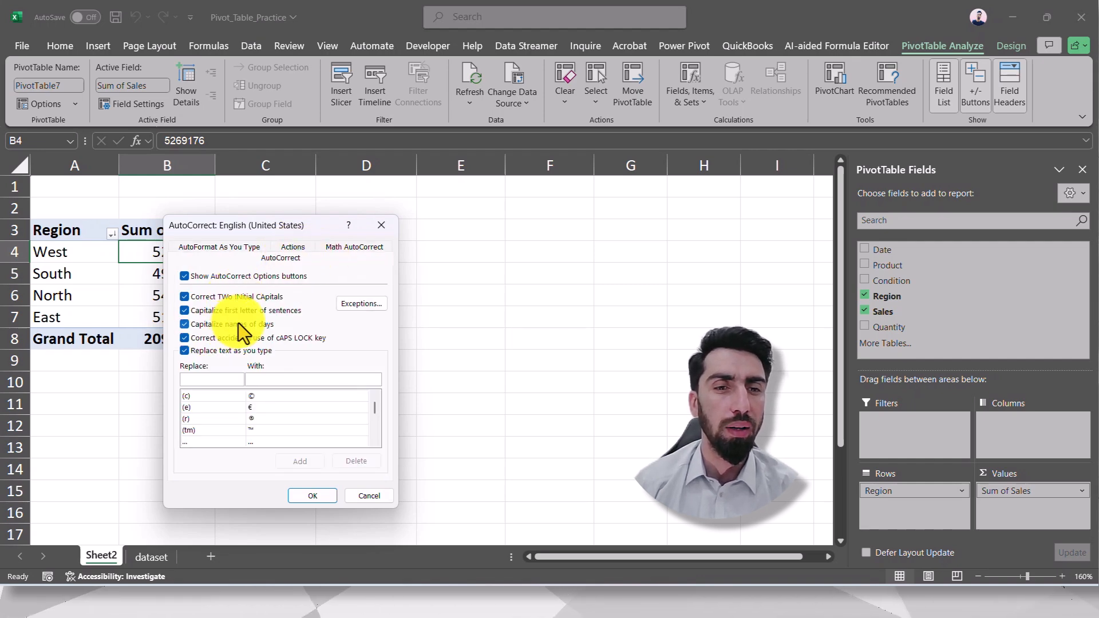
pyautogui.click(230, 295)
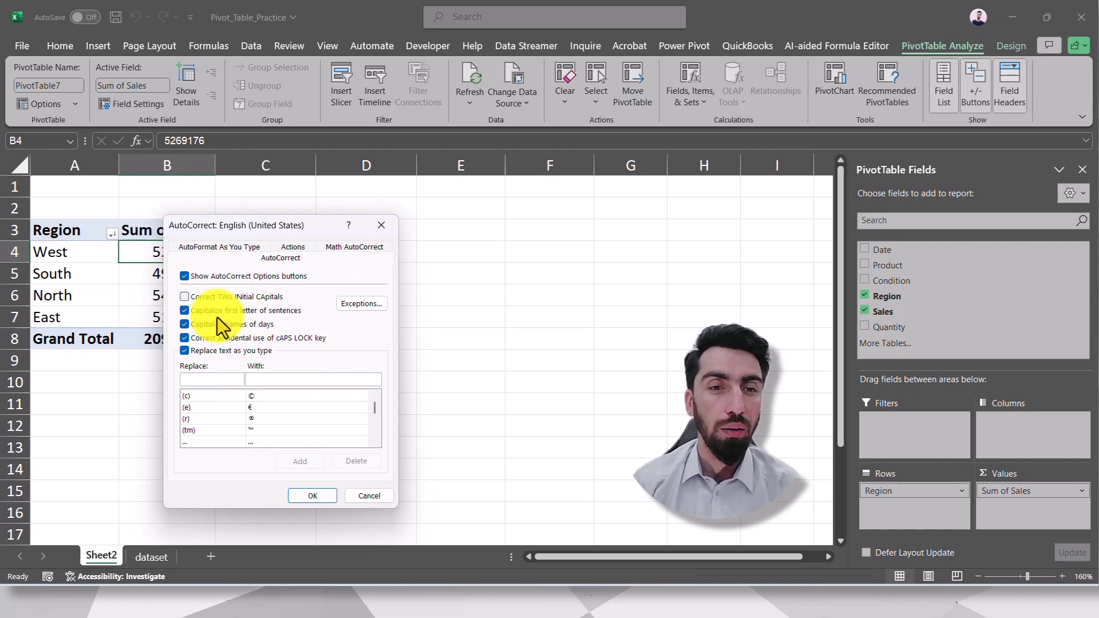
pyautogui.click(215, 297)
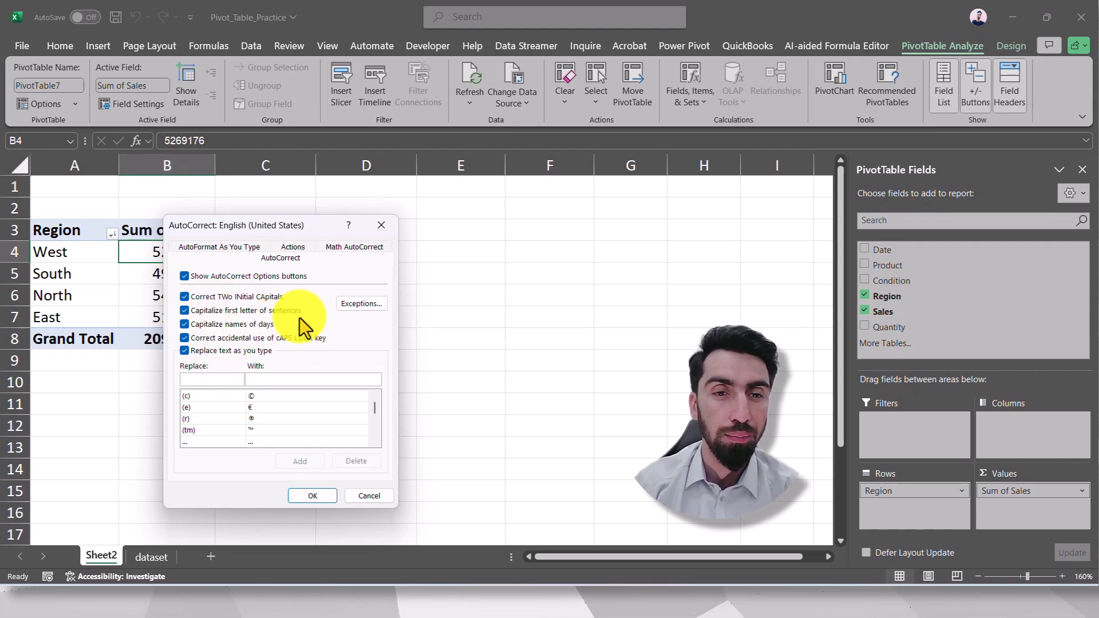
# - Examine the AutoCorrect replacement entries for accross, acheive and acn
pyautogui.scroll(-6, 231, 414)
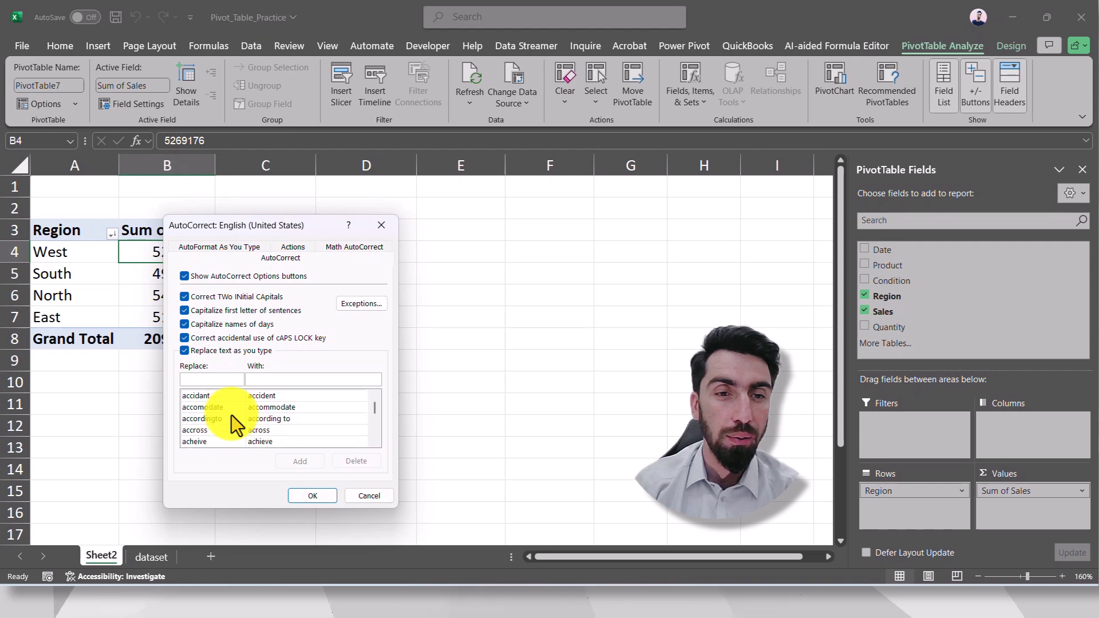
pyautogui.click(201, 431)
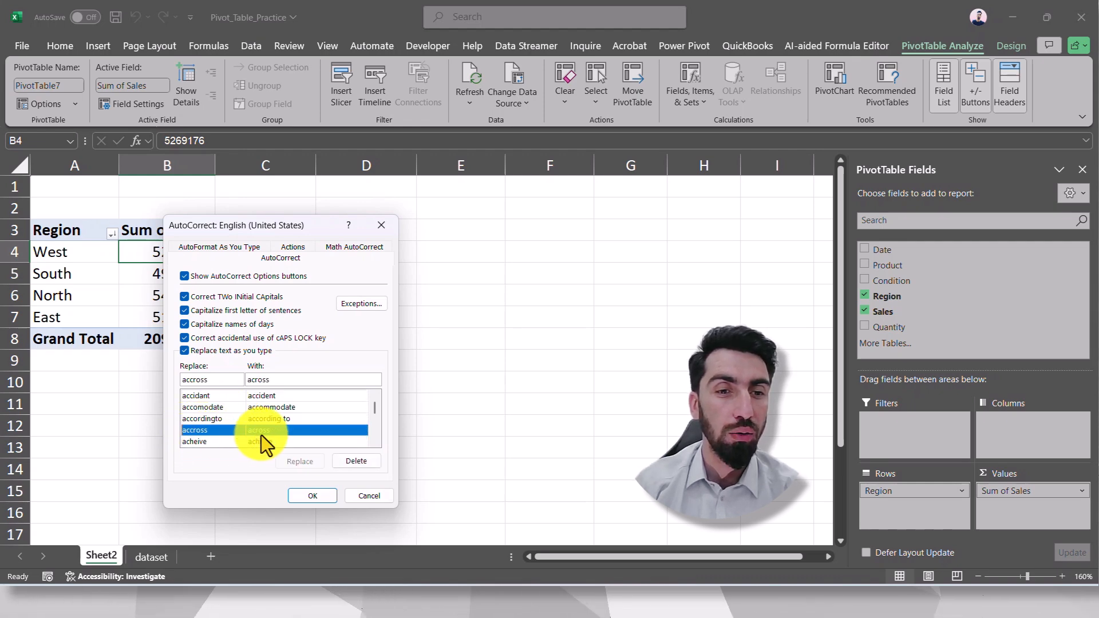
pyautogui.scroll(-1, 272, 432)
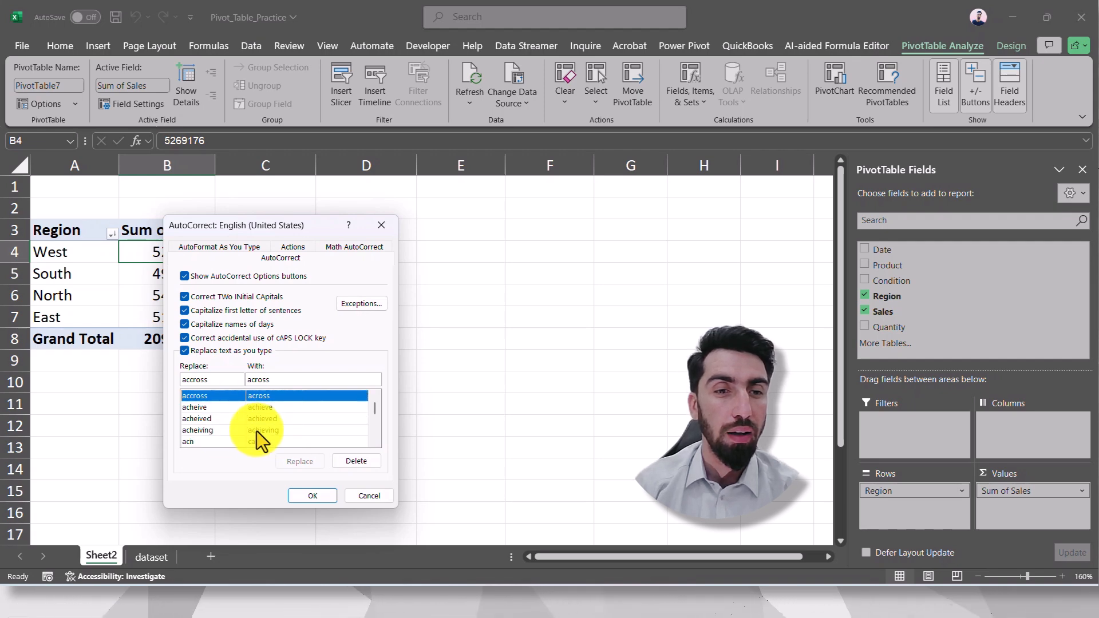
pyautogui.click(197, 409)
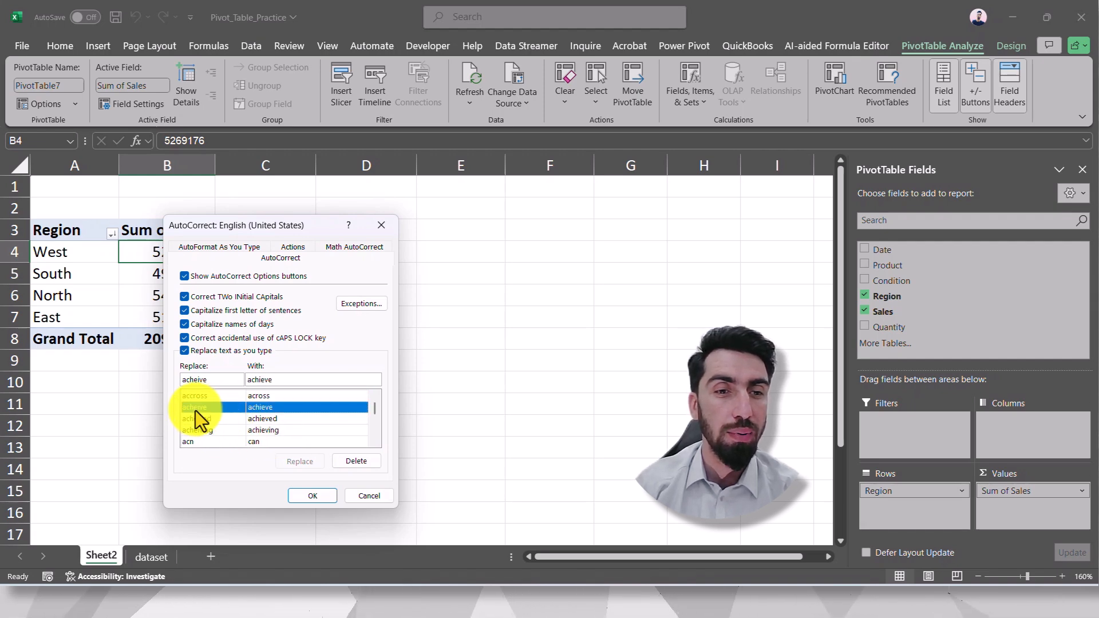
pyautogui.click(195, 441)
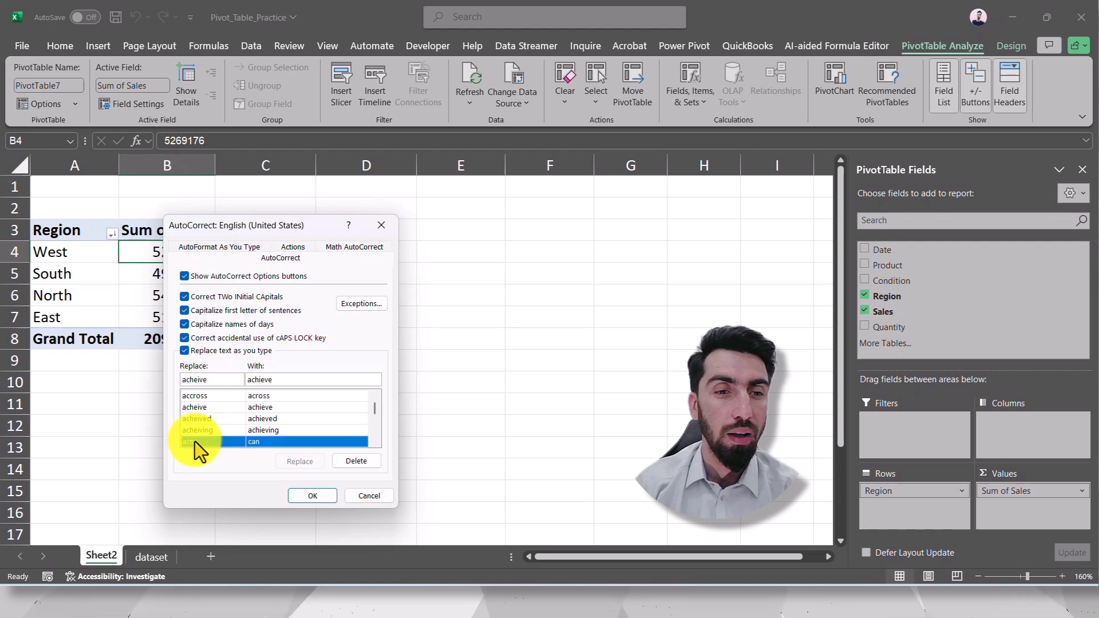
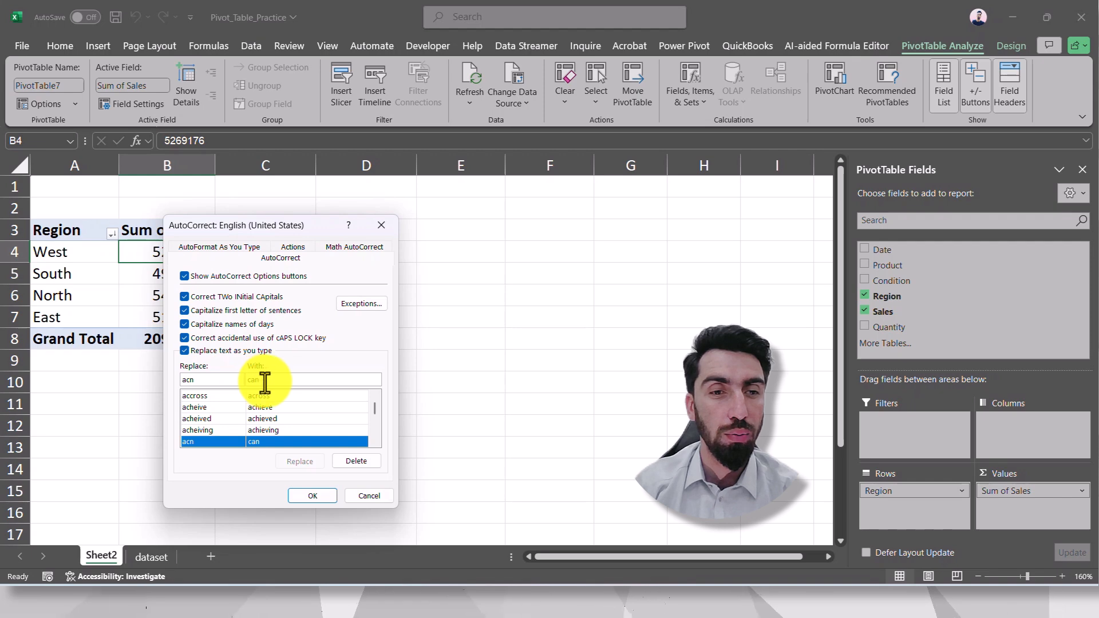
pyautogui.moveTo(265, 381); pyautogui.dragTo(243, 380)
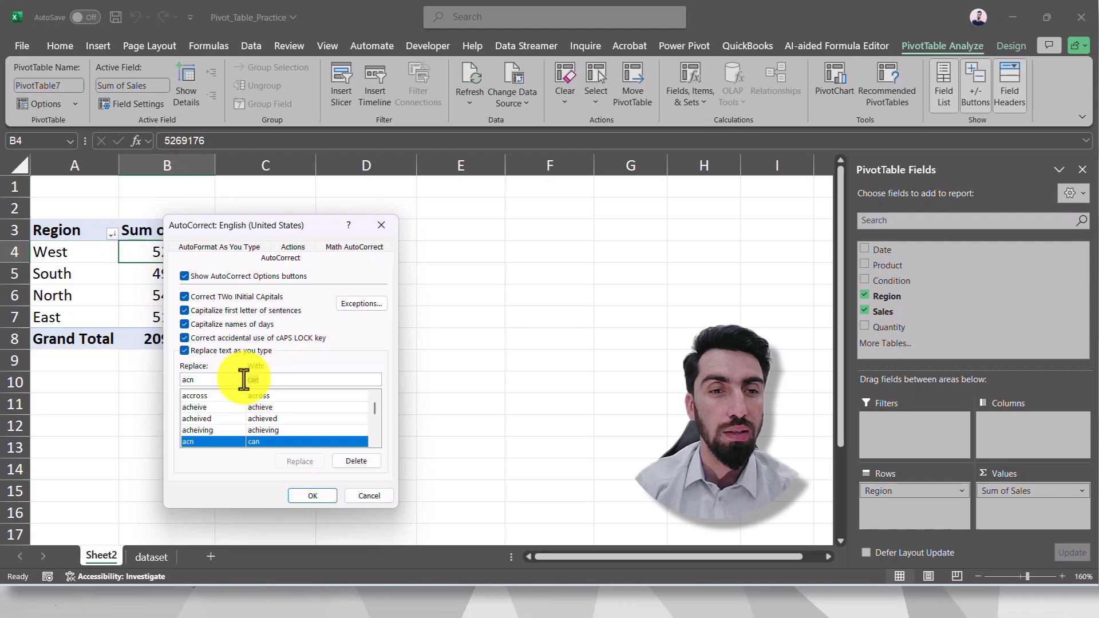
# - Examine the Math AutoCorrect replacements, including the \alpha entry, and close the AutoCorrect dialog without changes
pyautogui.click(350, 247)
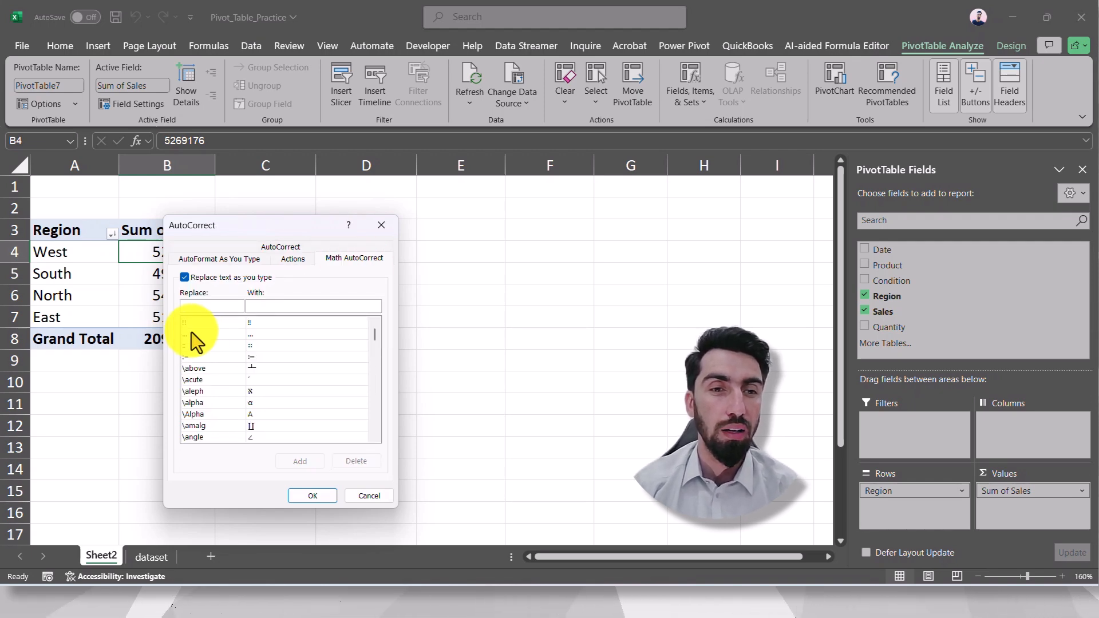
pyautogui.scroll(-2, 255, 393)
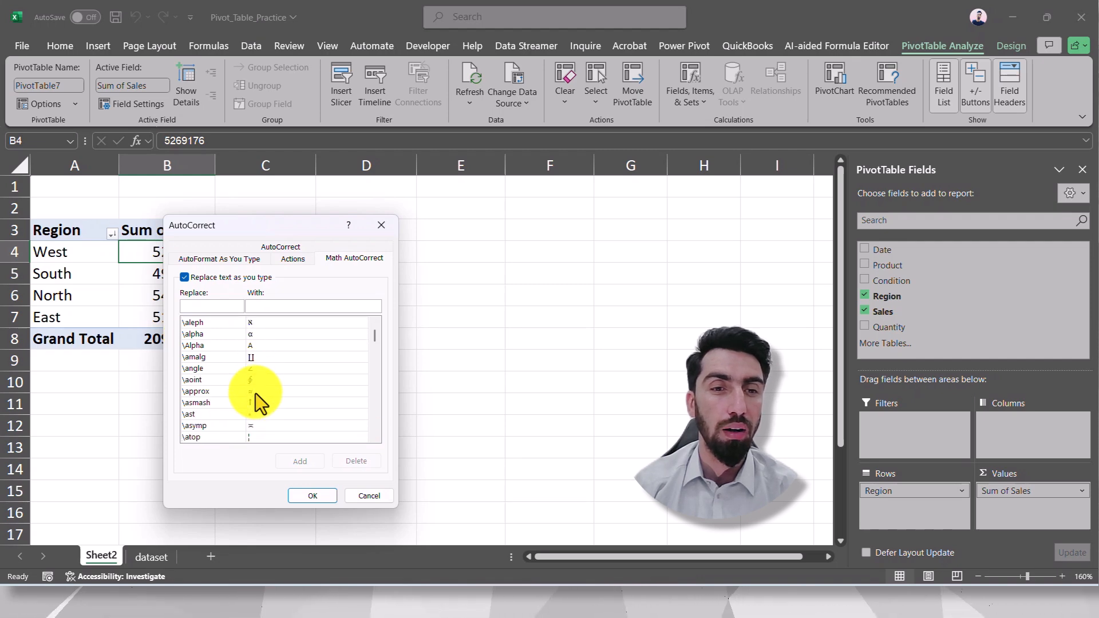
pyautogui.click(254, 334)
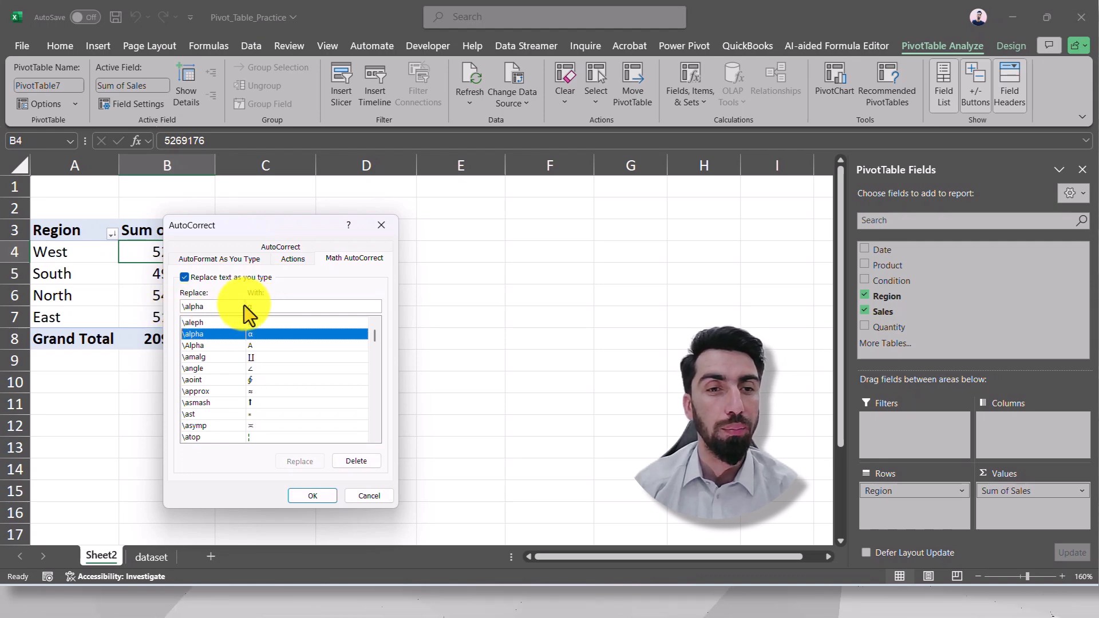
pyautogui.scroll(-3, 238, 401)
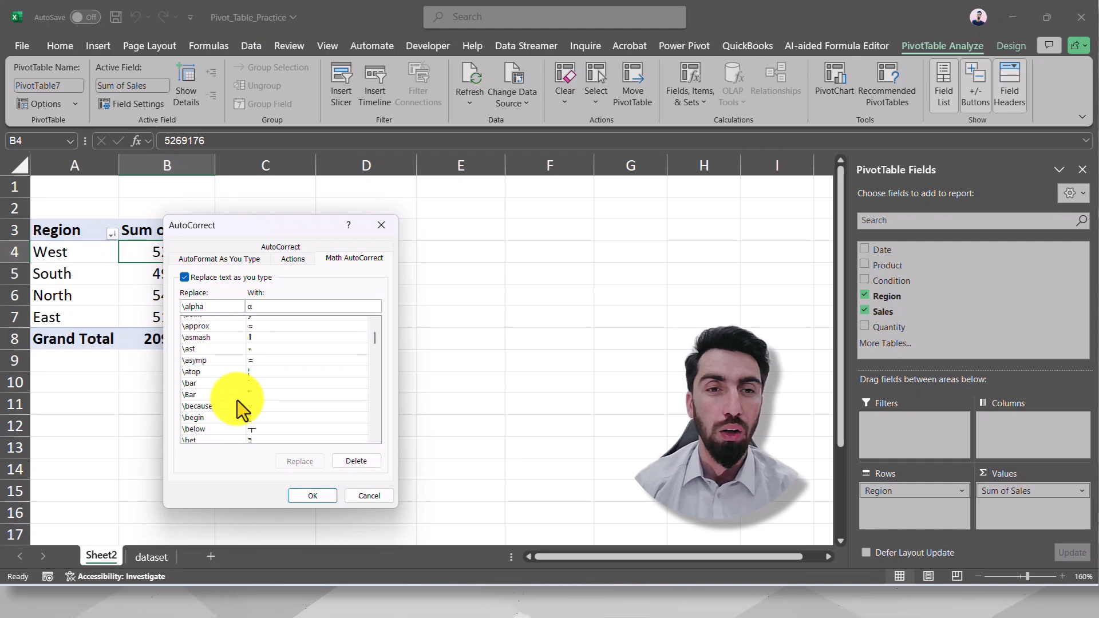
pyautogui.scroll(3, 237, 401)
pyautogui.click(383, 226)
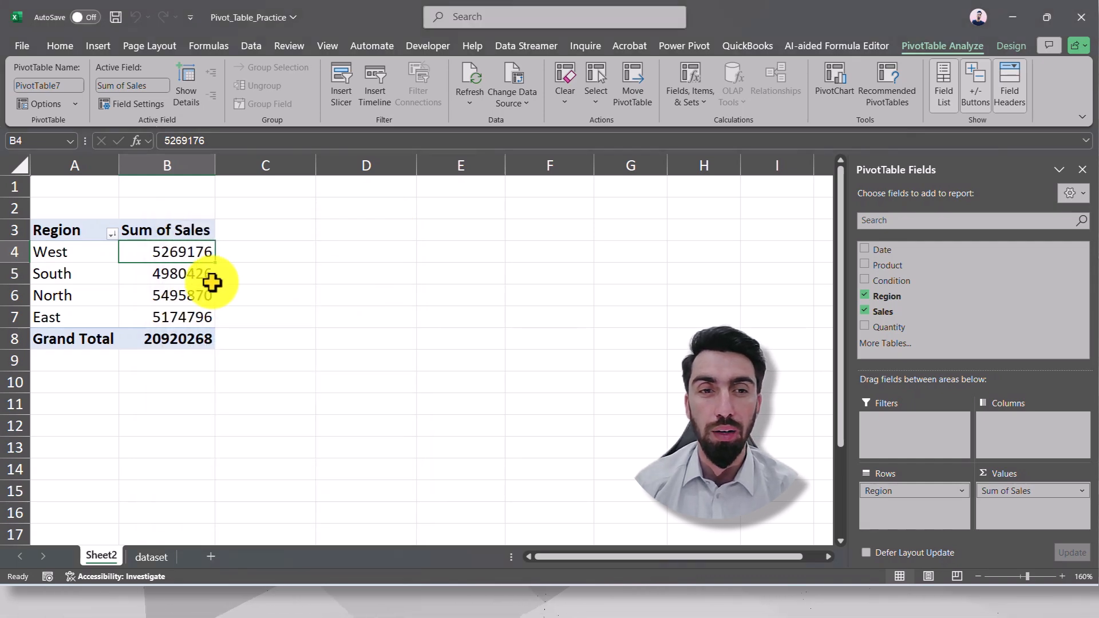
pyautogui.moveTo(185, 277)
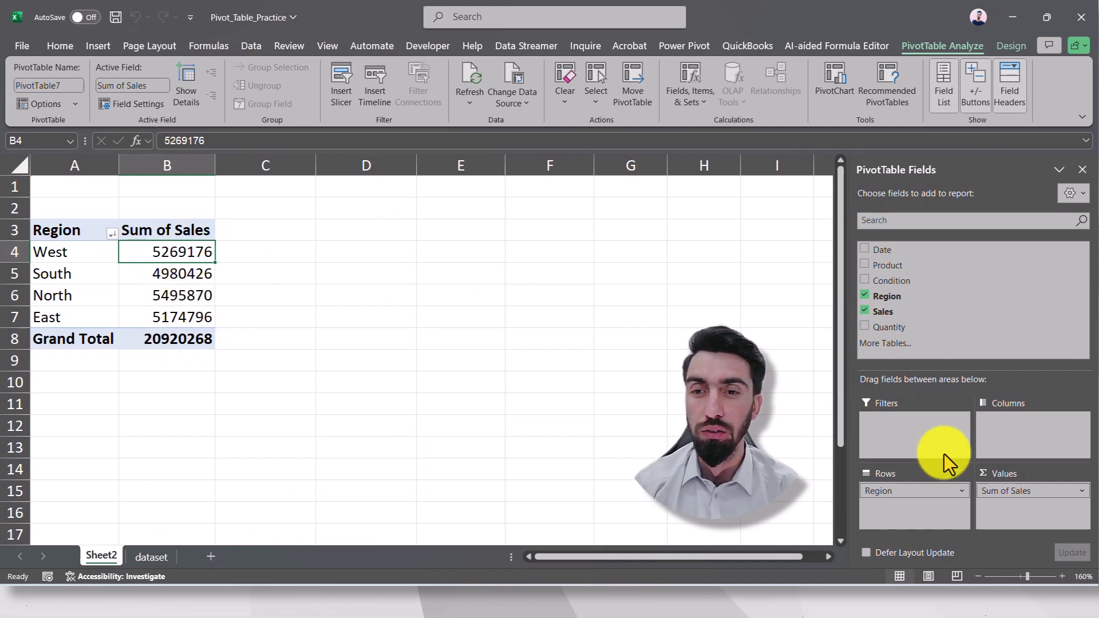
pyautogui.click(929, 492)
pyautogui.click(929, 492)
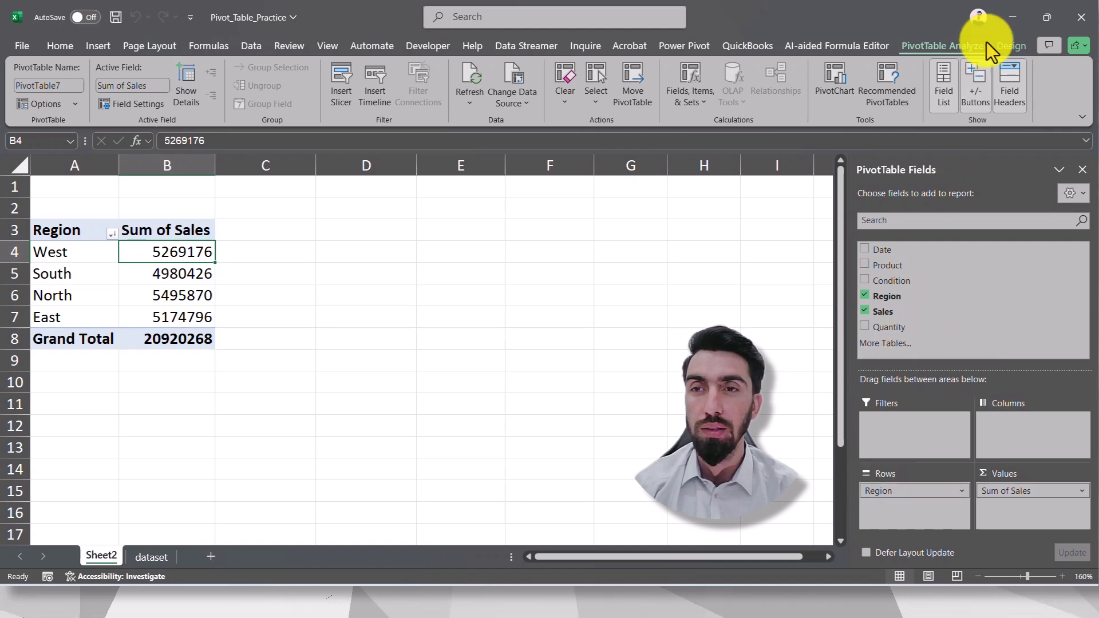
pyautogui.click(1011, 47)
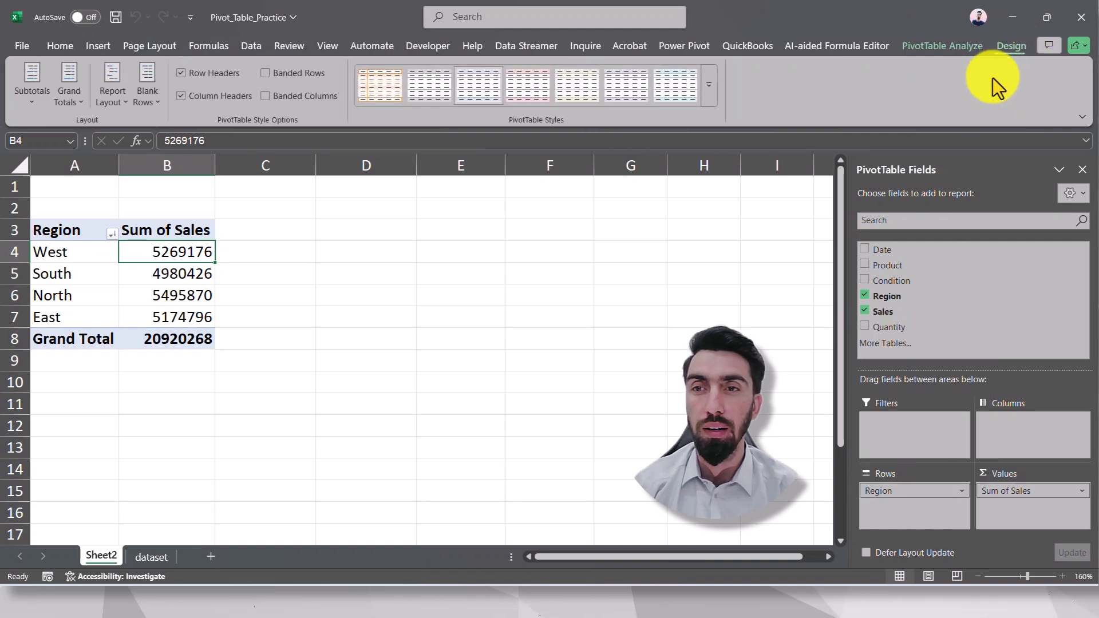
pyautogui.click(969, 45)
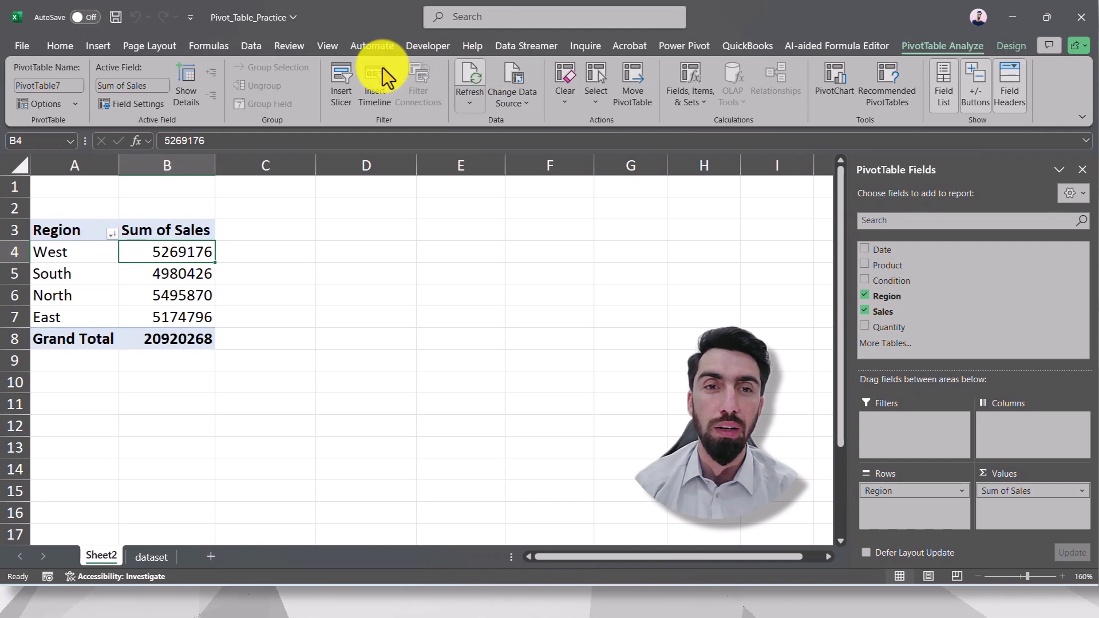
# - View the Show Values As calculations available in the Sum of Sales field's Value Field Settings
pyautogui.click(179, 276)
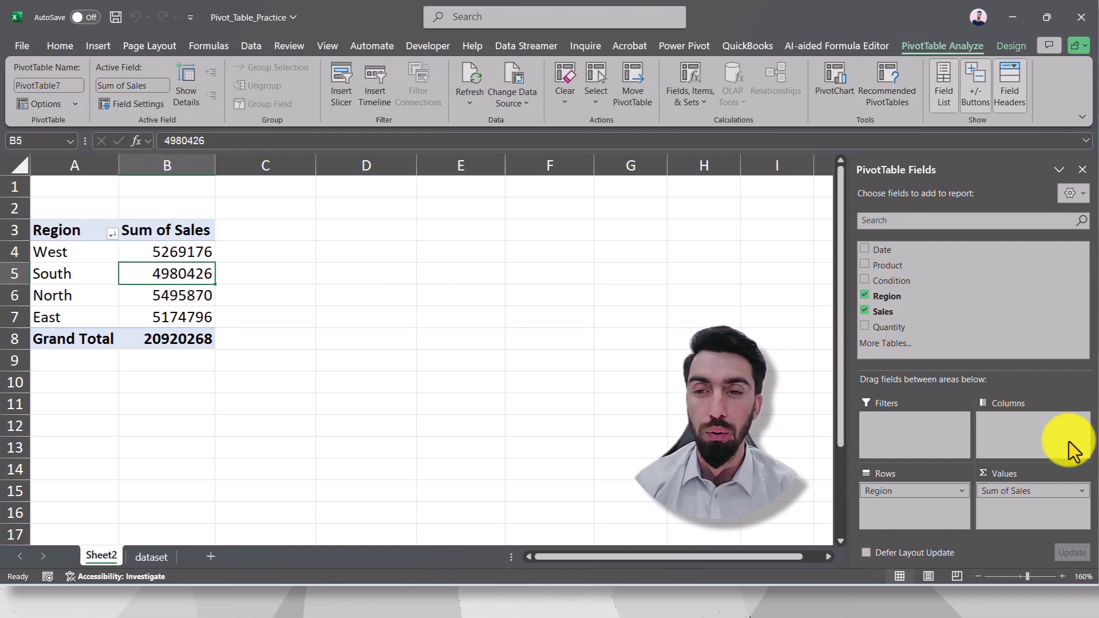
pyautogui.click(1043, 493)
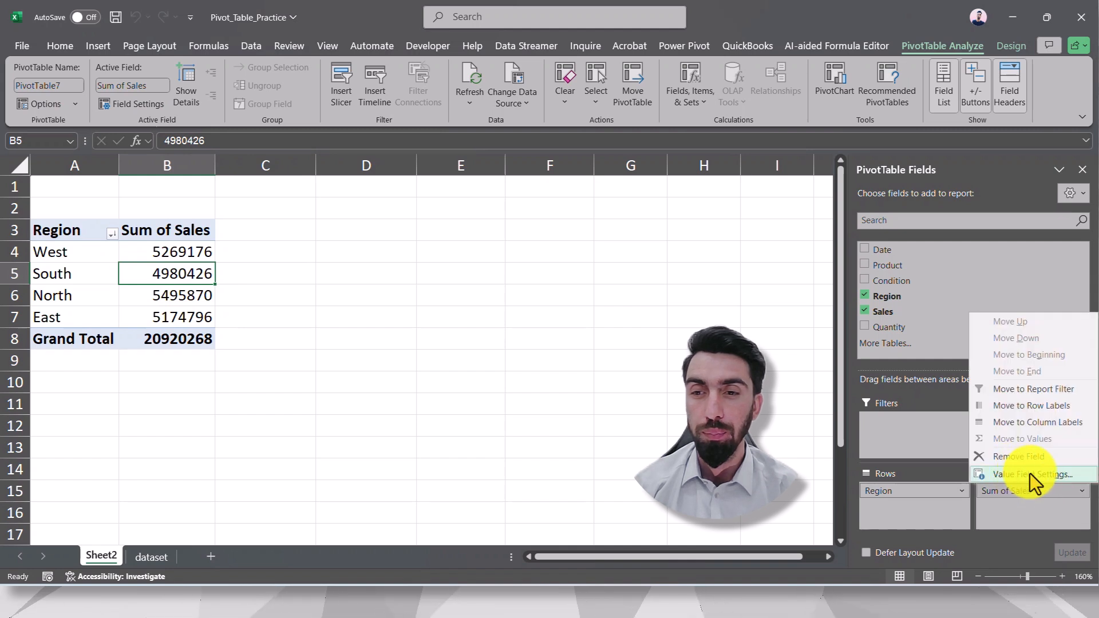
pyautogui.click(1025, 473)
pyautogui.click(351, 265)
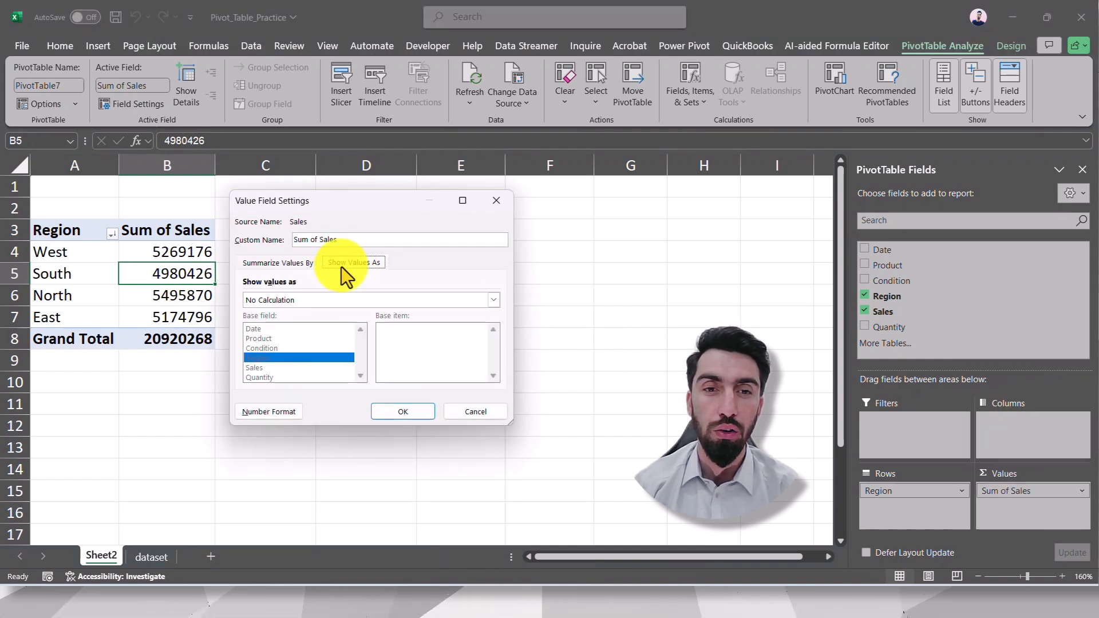
pyautogui.click(295, 299)
pyautogui.scroll(-3, 315, 355)
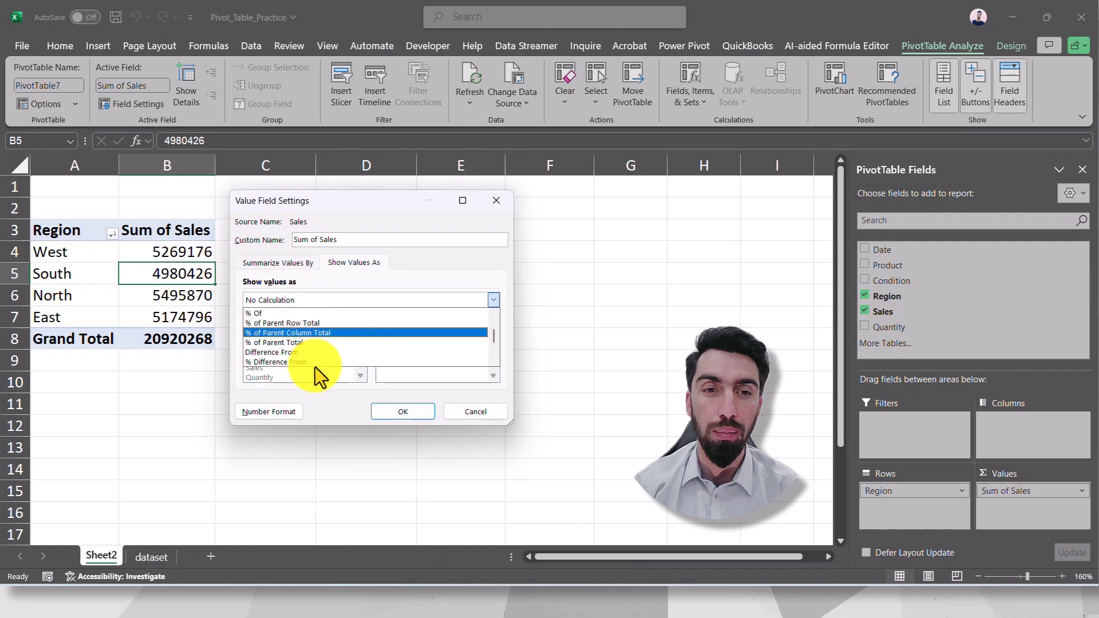